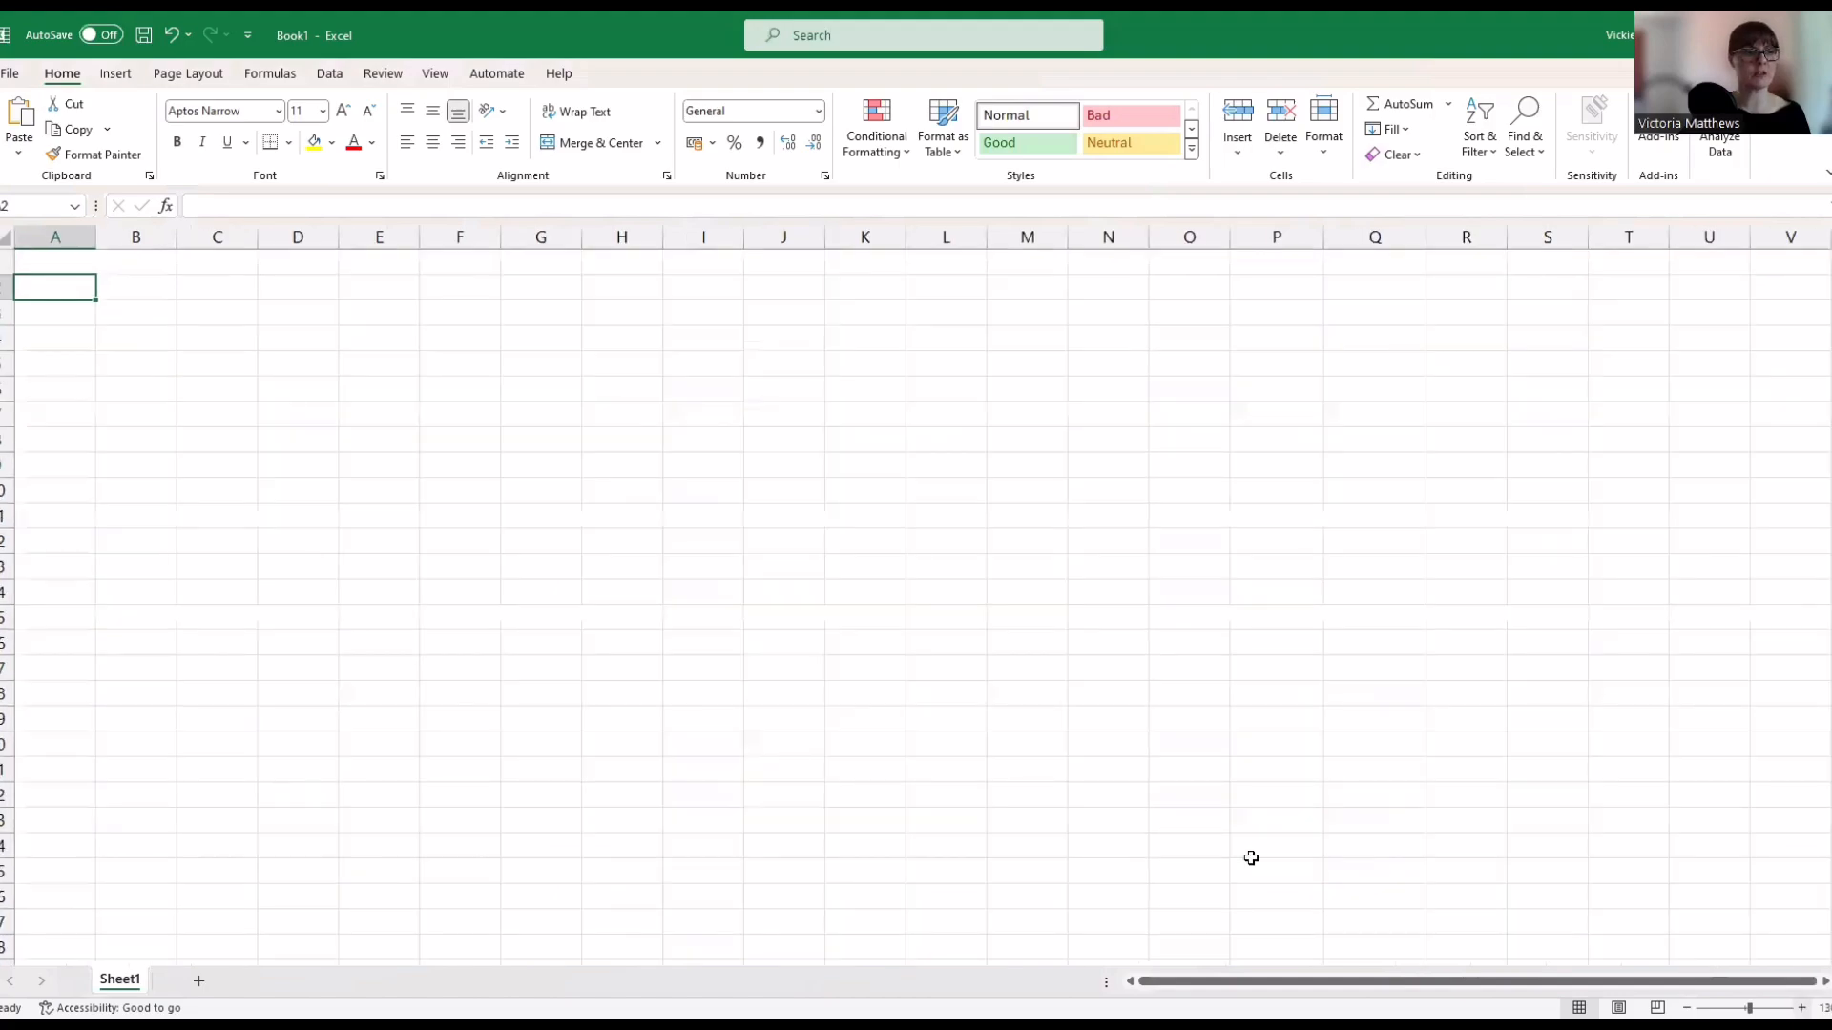
Enter the headers Month, Sales Qty and Sales Revenue in cells B2 to D2
{"action": "left_click", "coordinate": [615, 642]}
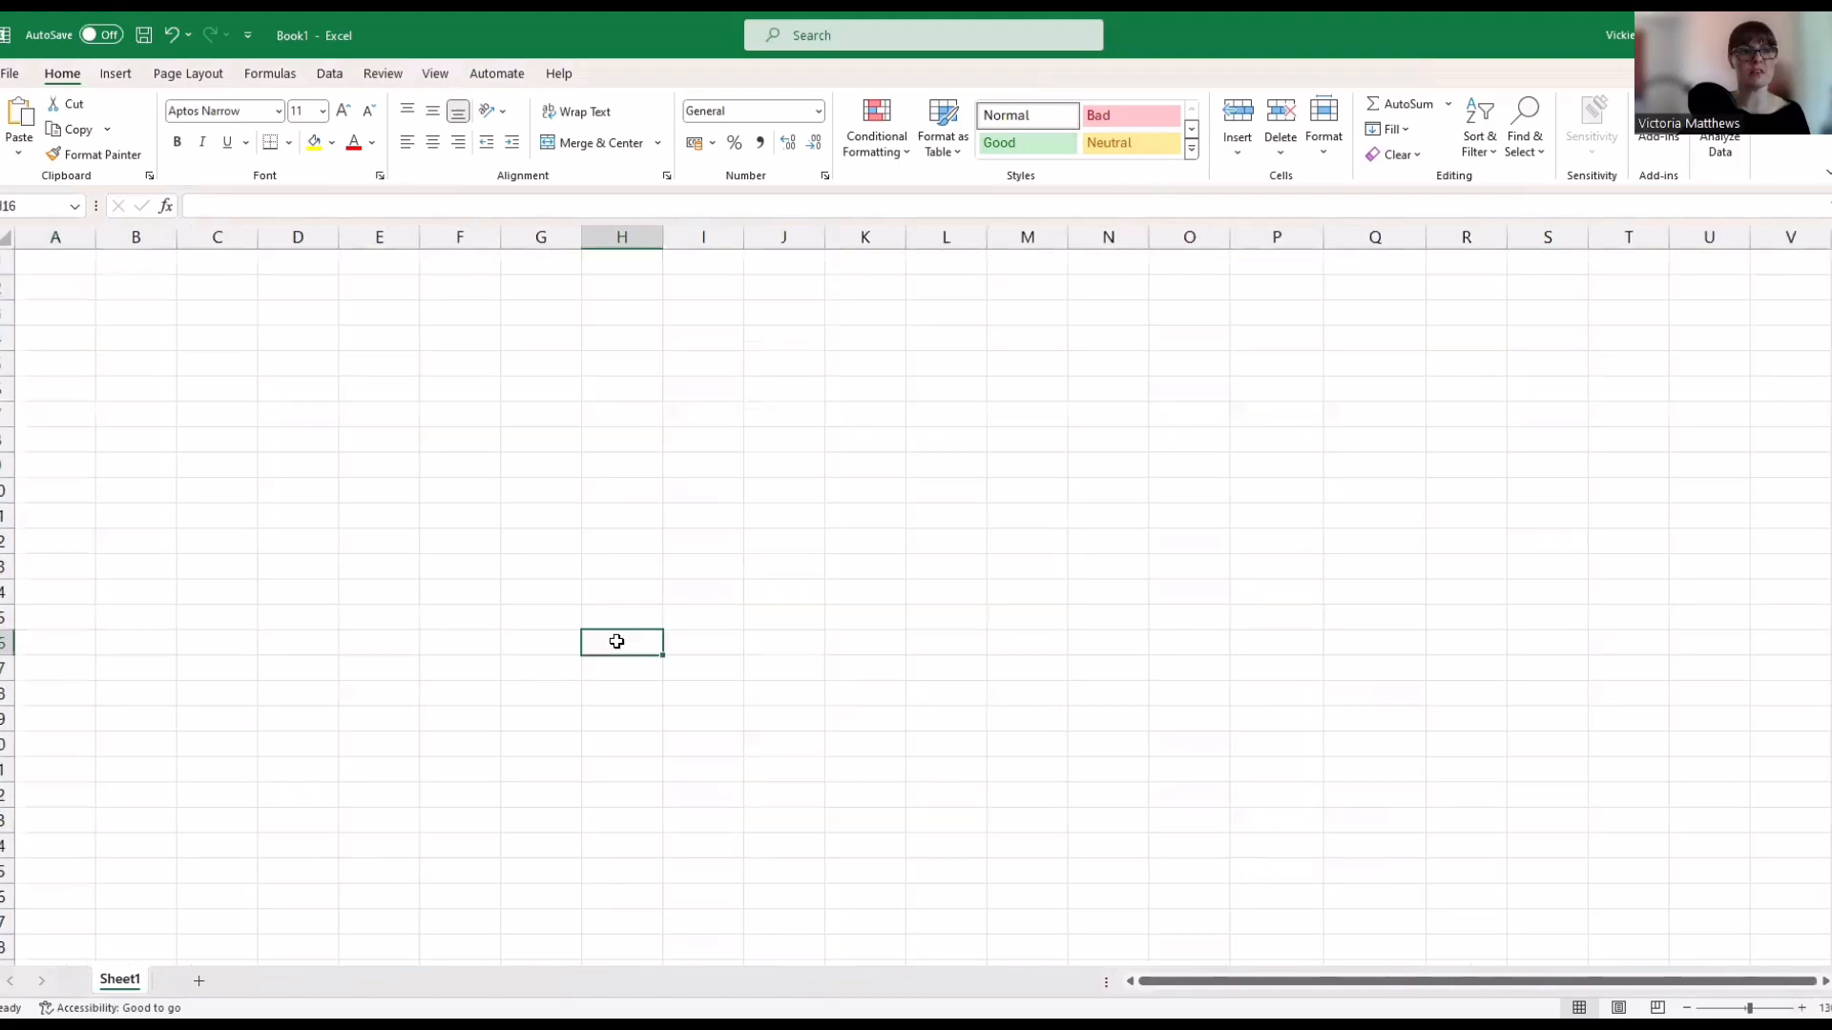
{"action": "left_click", "coordinate": [123, 286]}
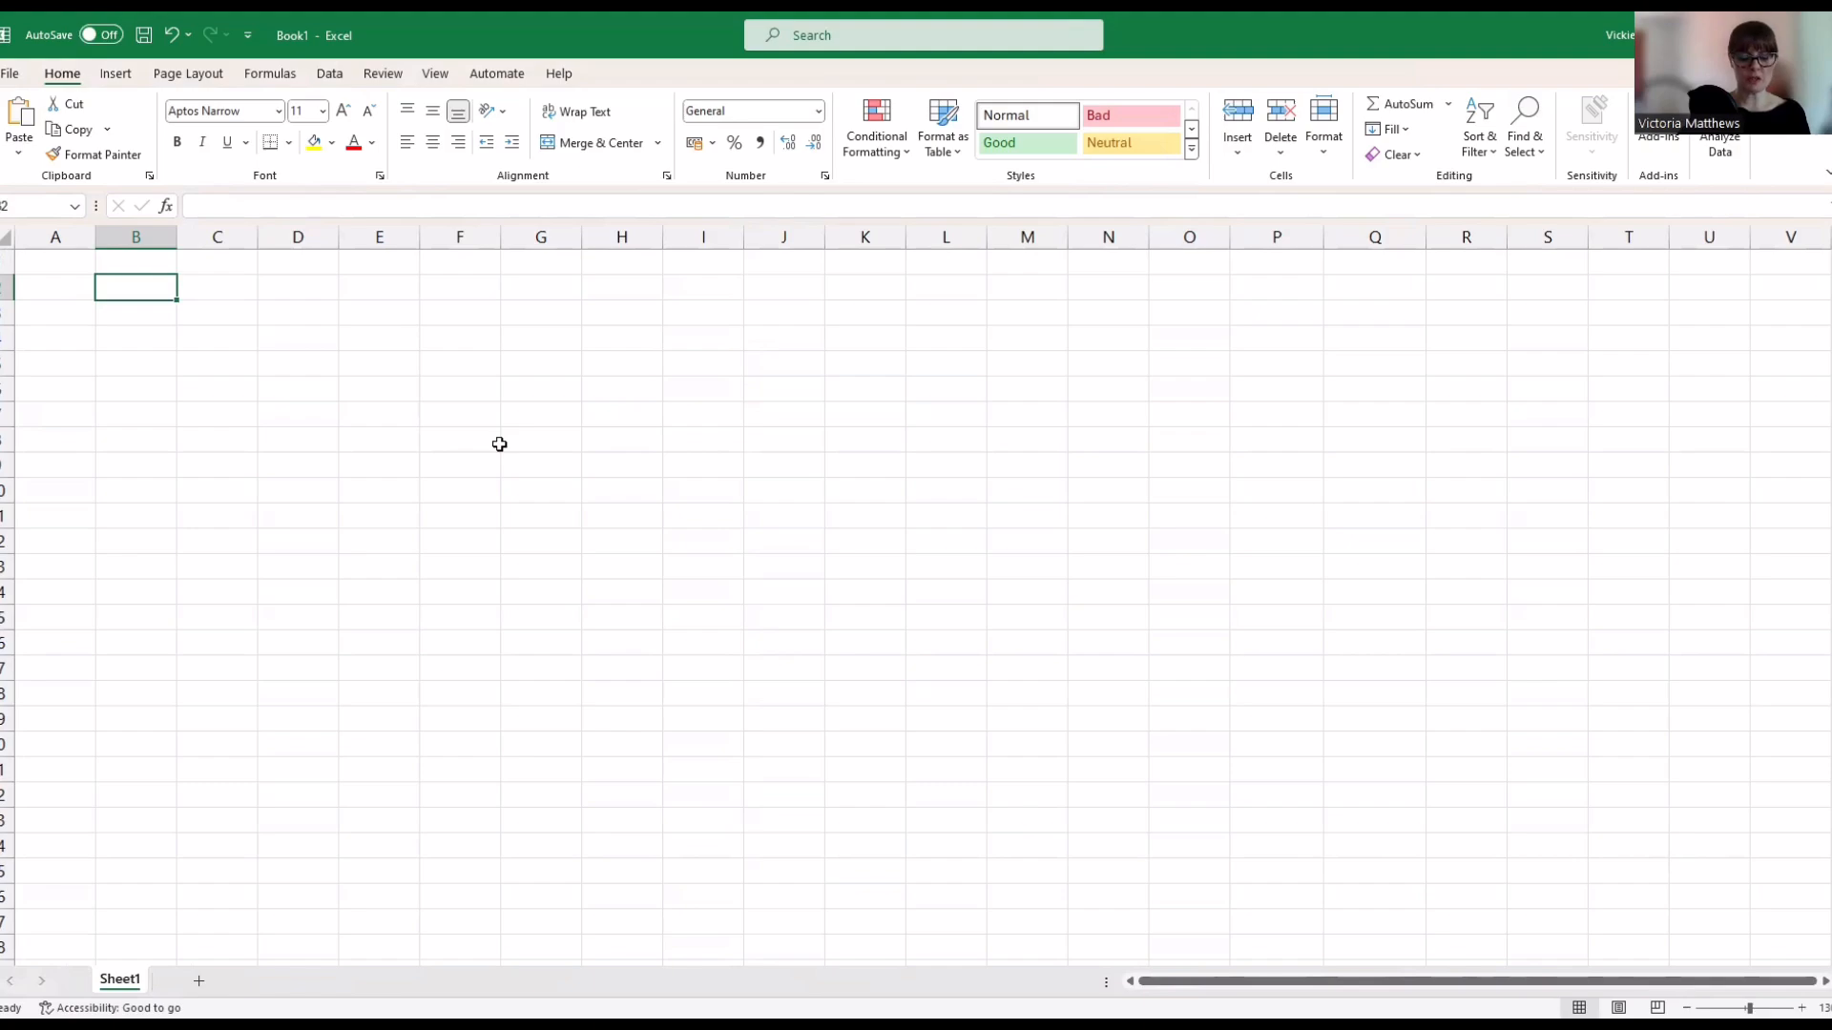
{"action": "type", "text": "Month"}
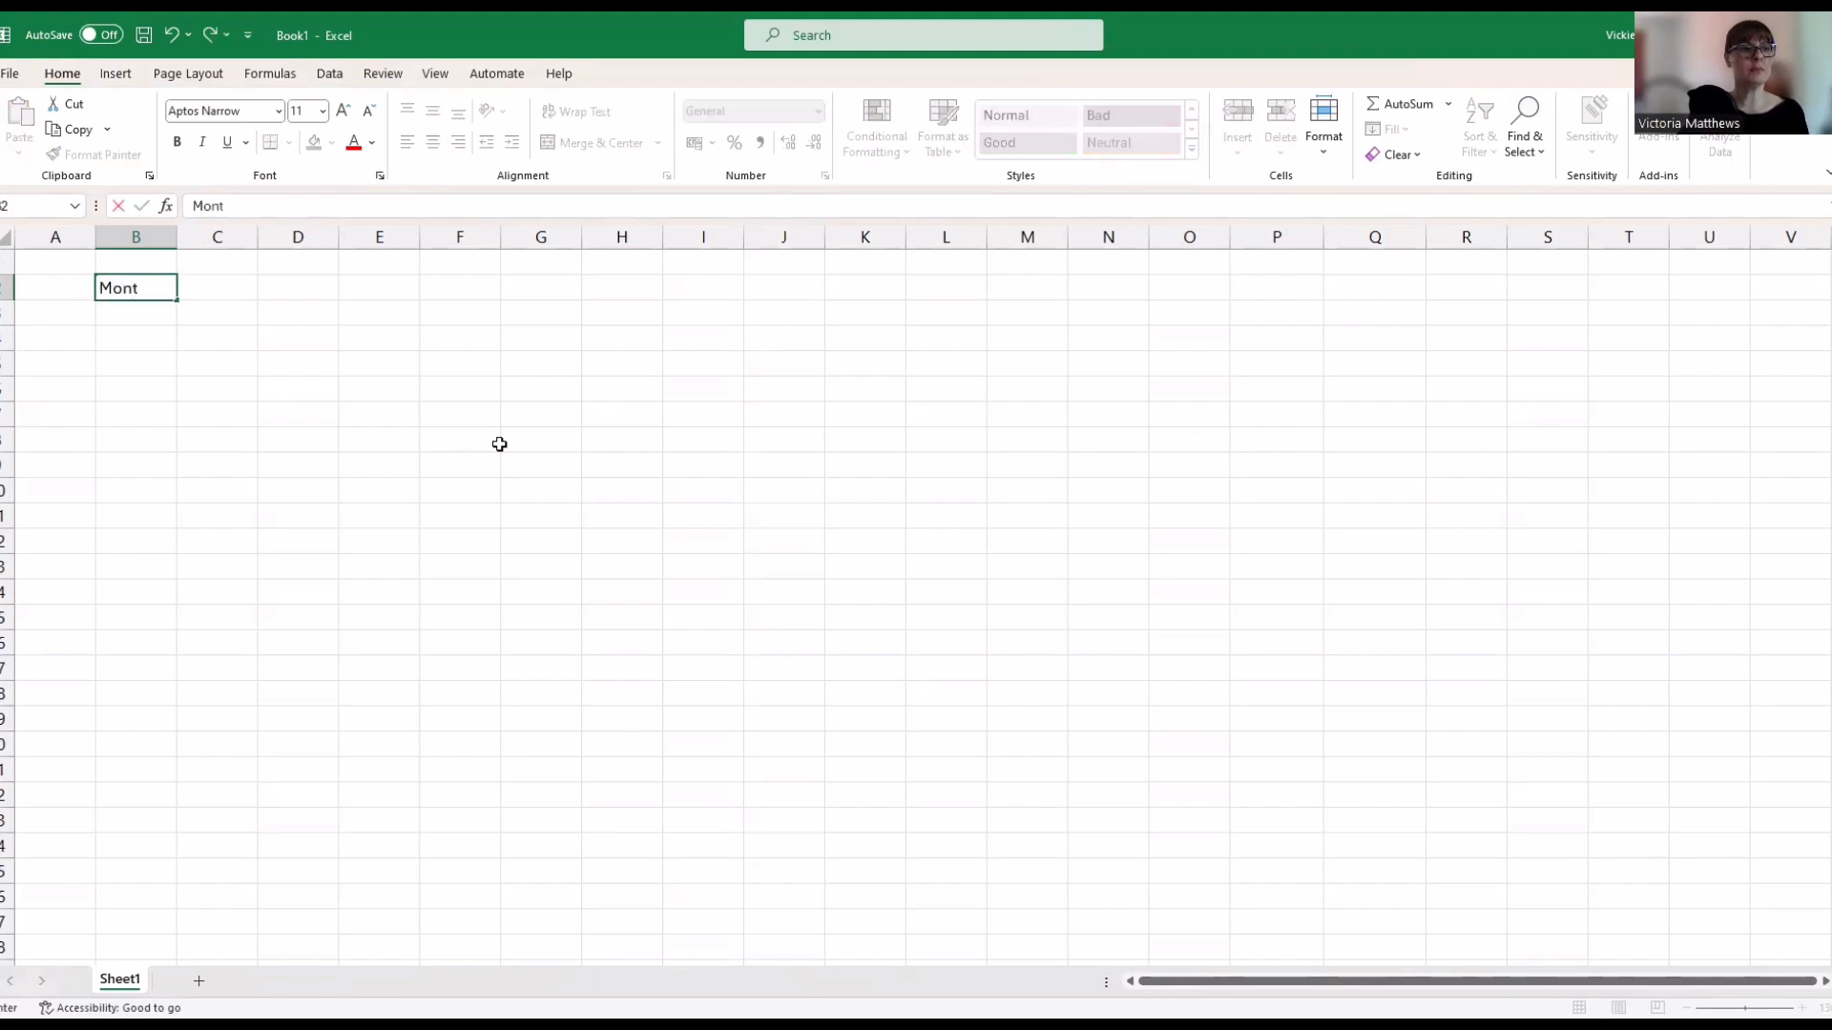
{"action": "key", "text": "Tab"}
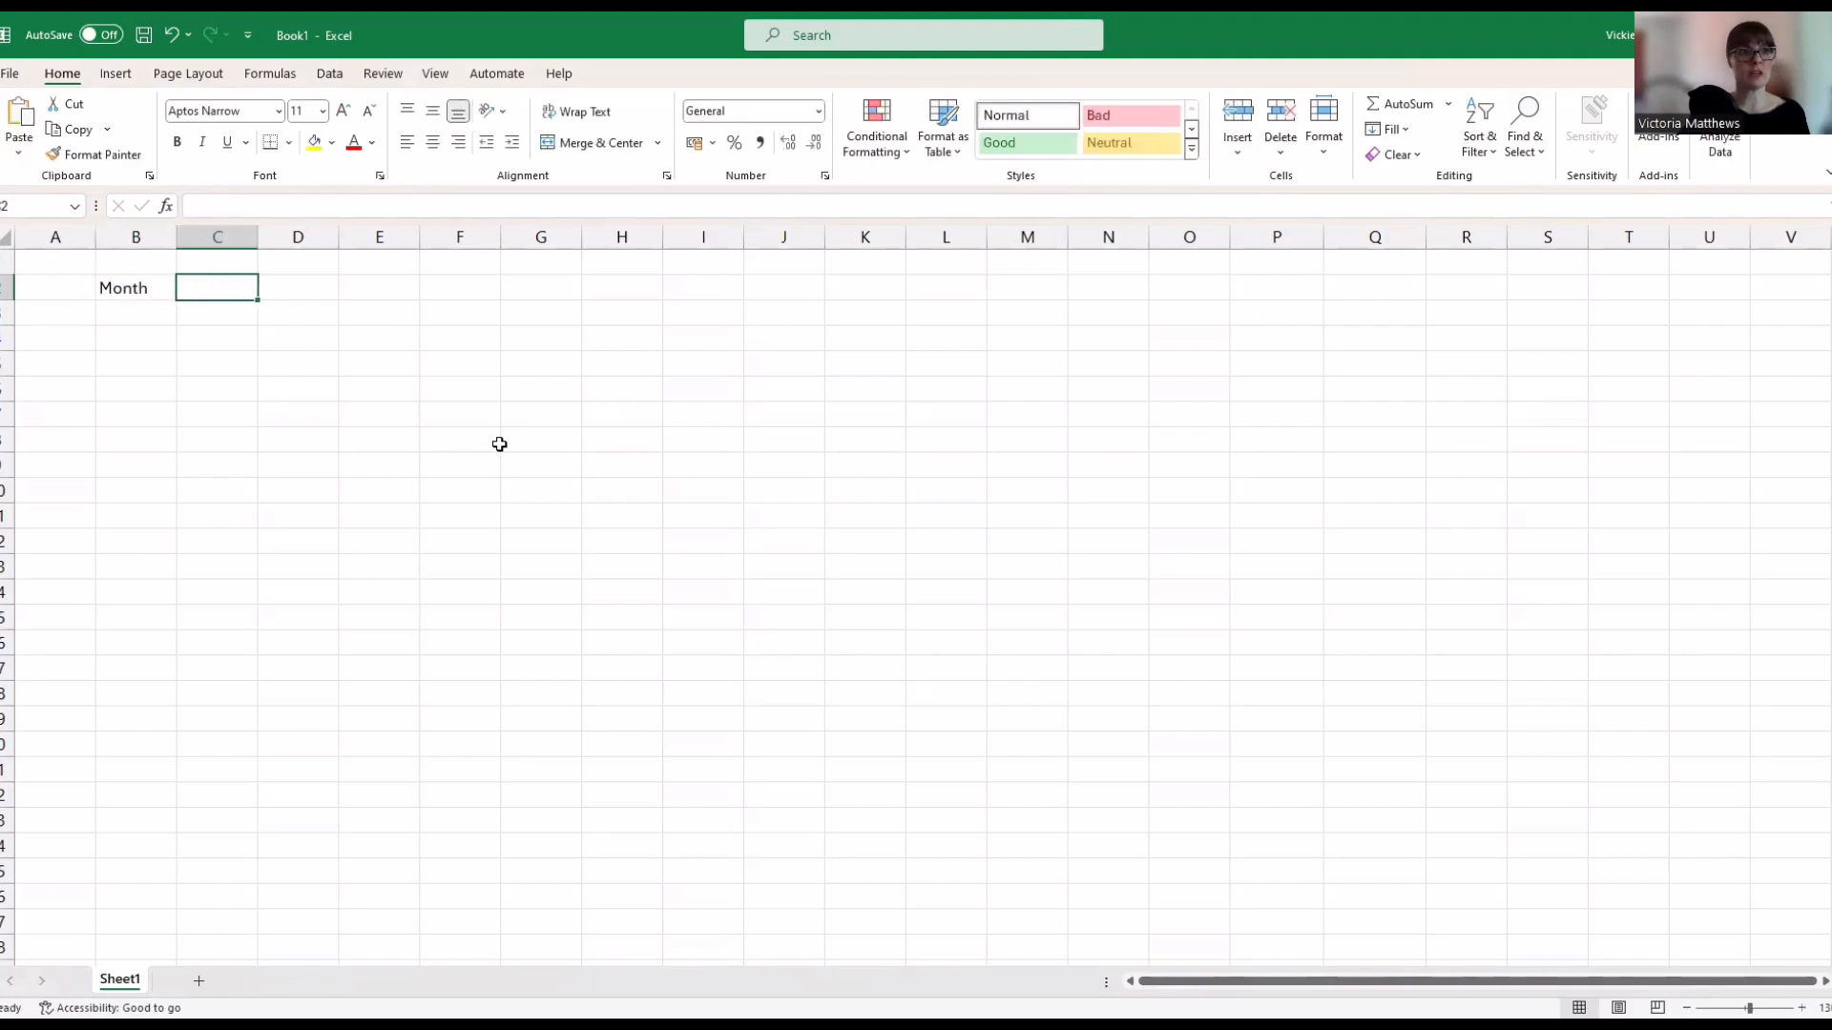
{"action": "type", "text": "Sales"}
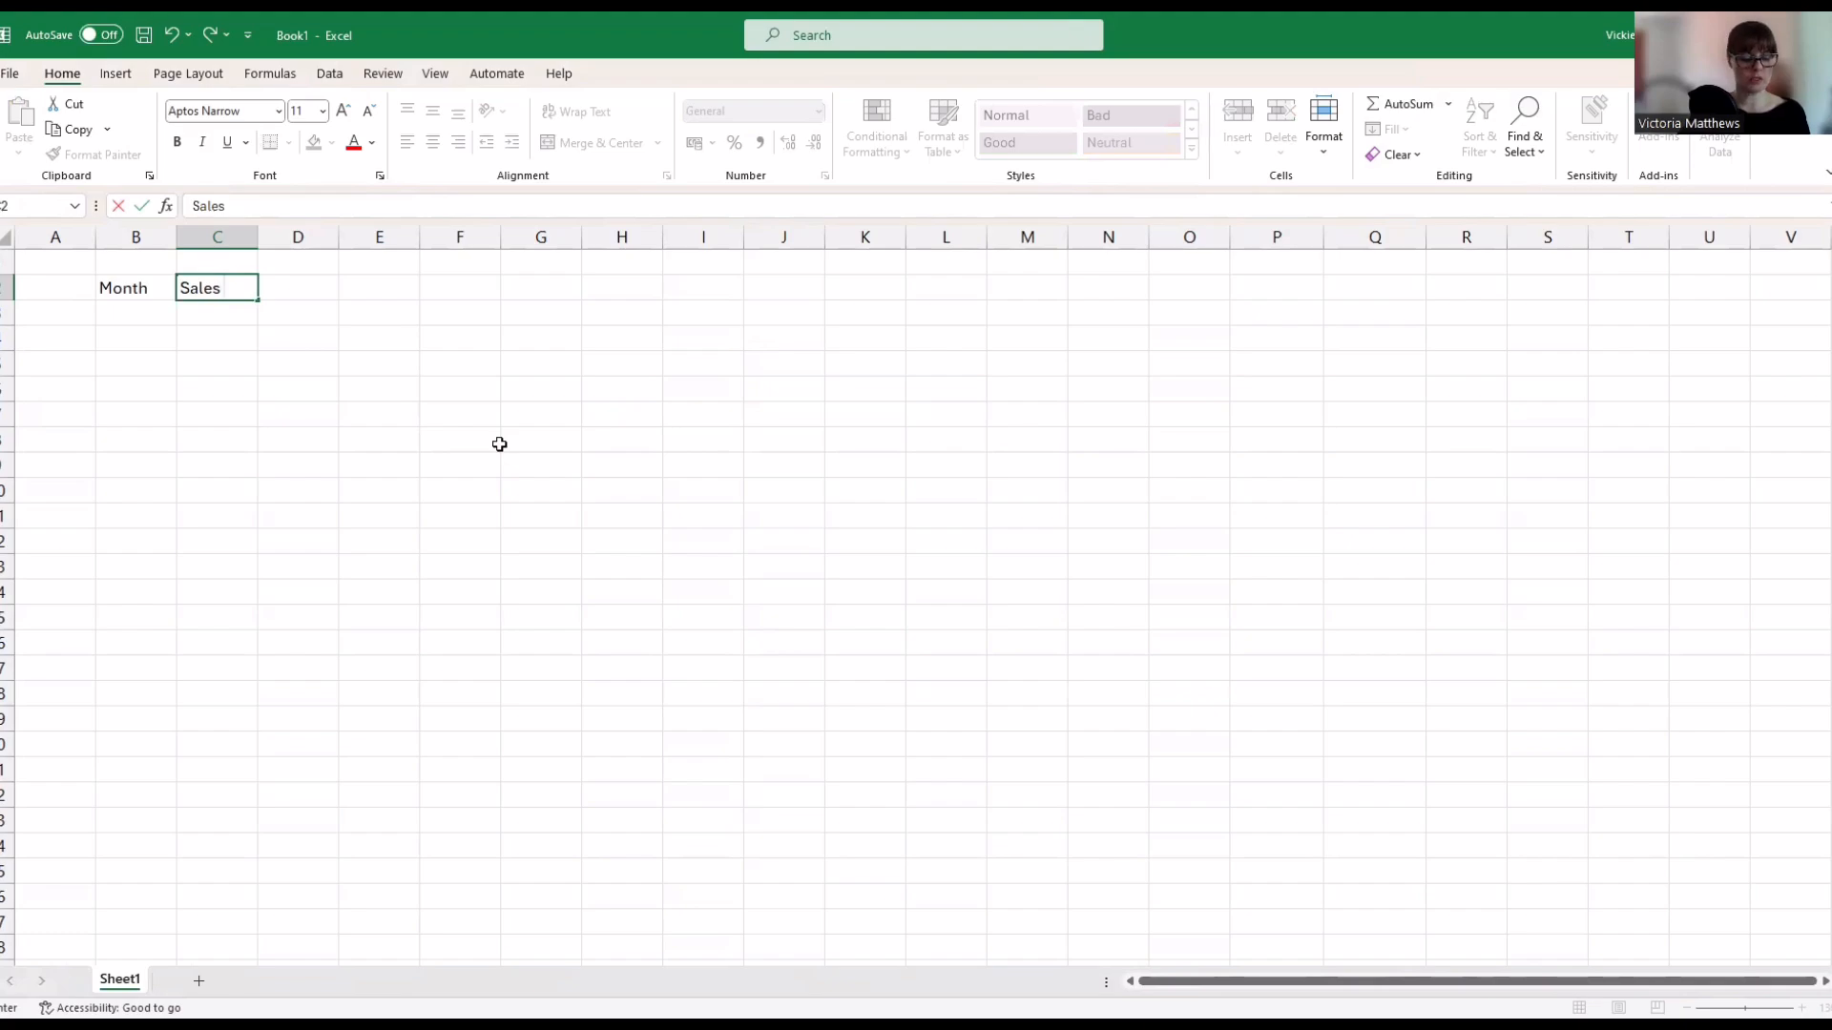
{"action": "type", "text": " Qty"}
{"action": "key", "text": "Tab"}
{"action": "type", "text": "Sal"}
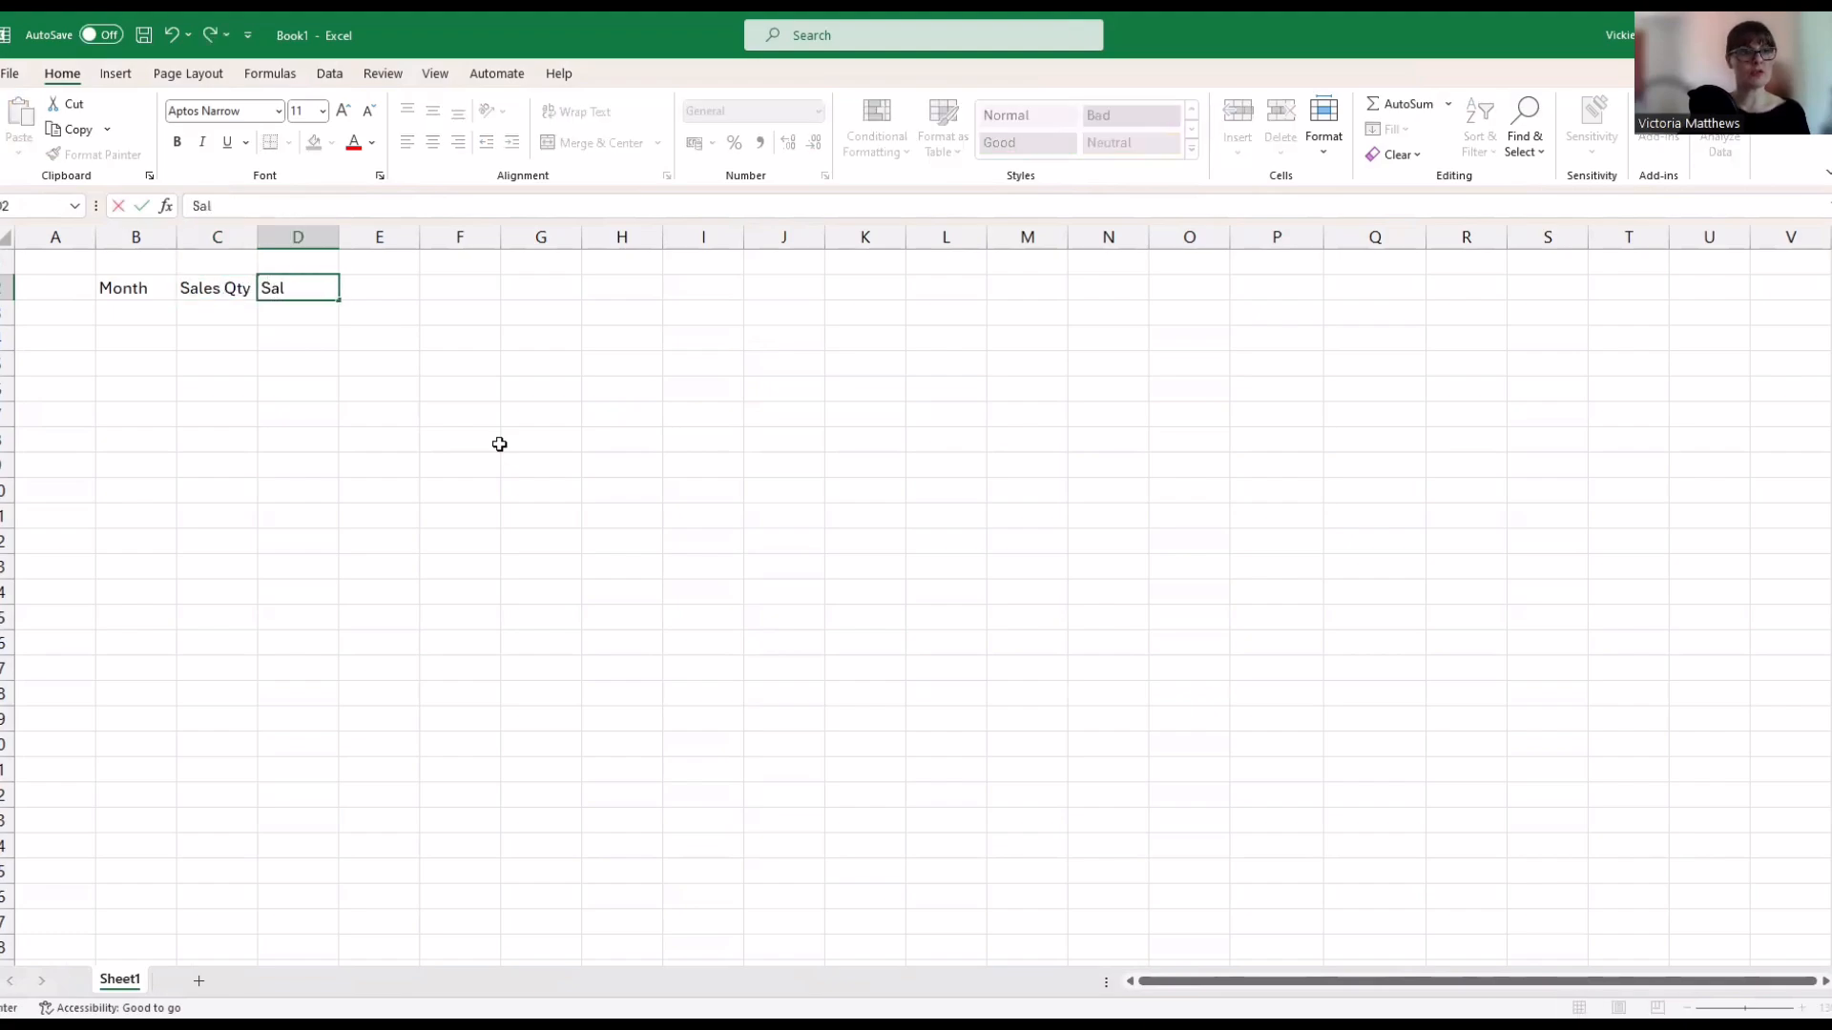
{"action": "type", "text": "es Revenue"}
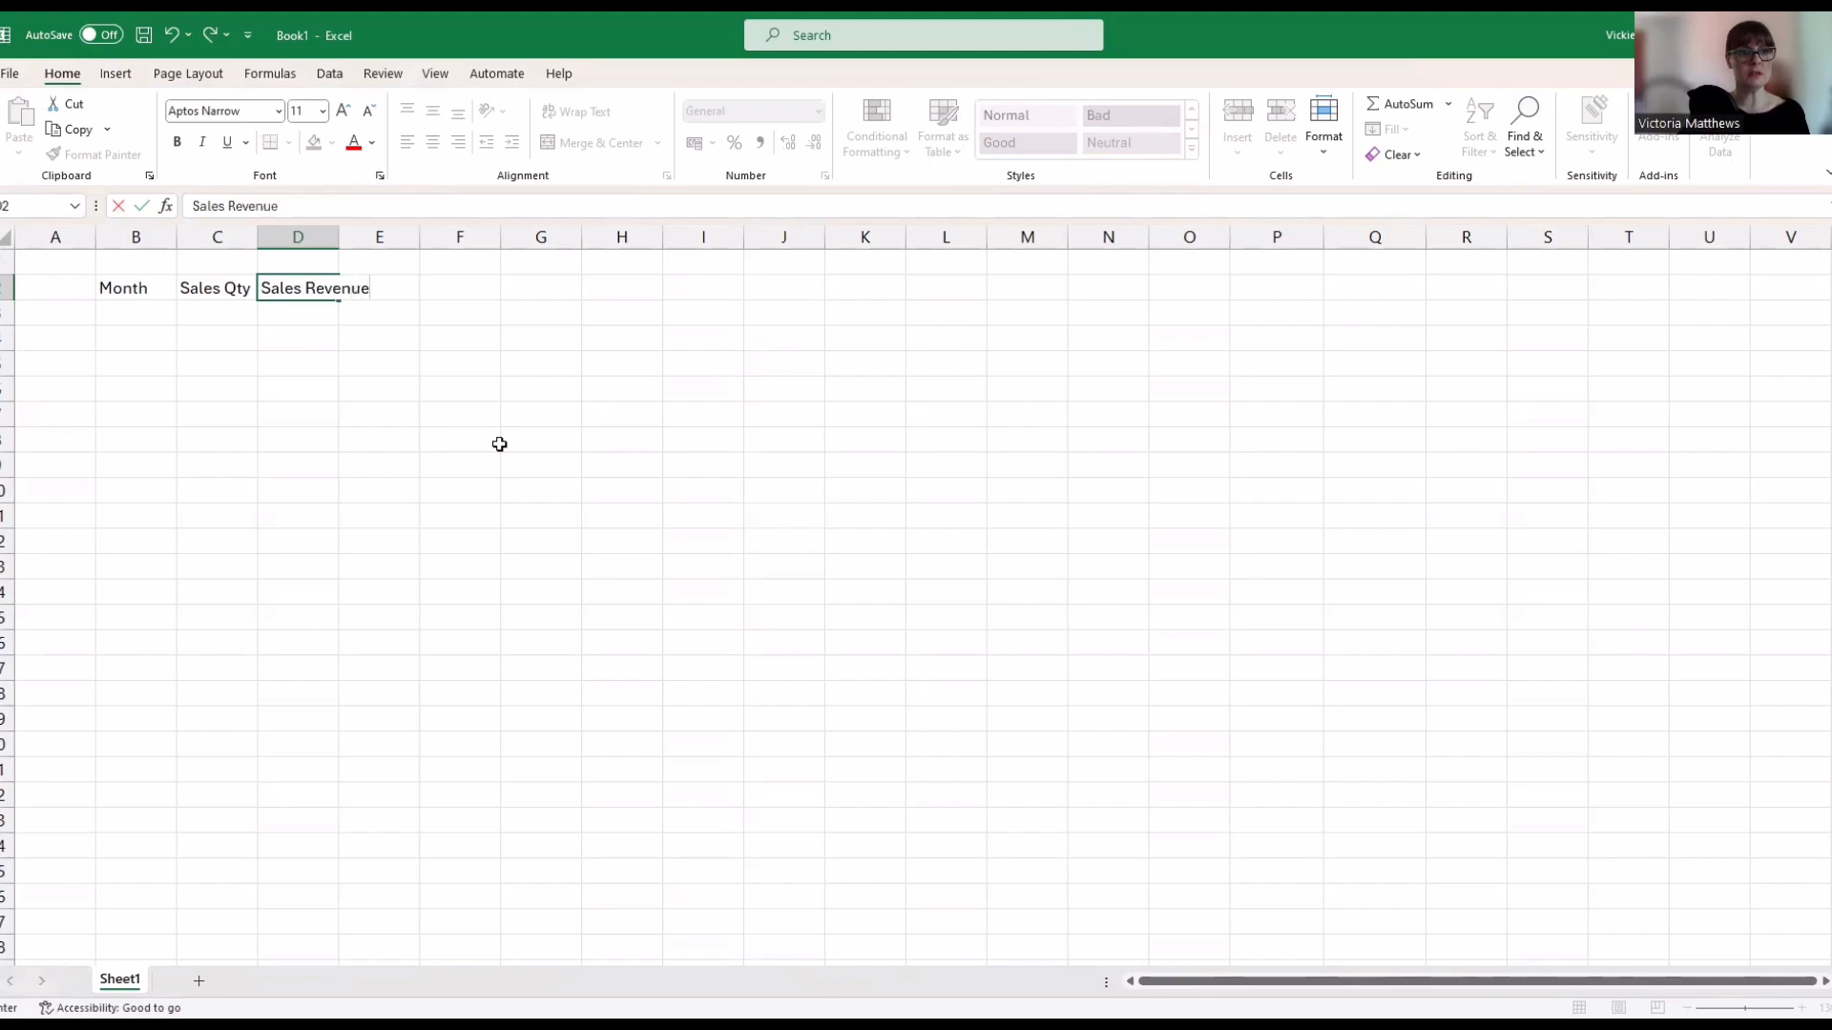
{"action": "key", "text": "Return"}
{"action": "key", "text": "Up"}
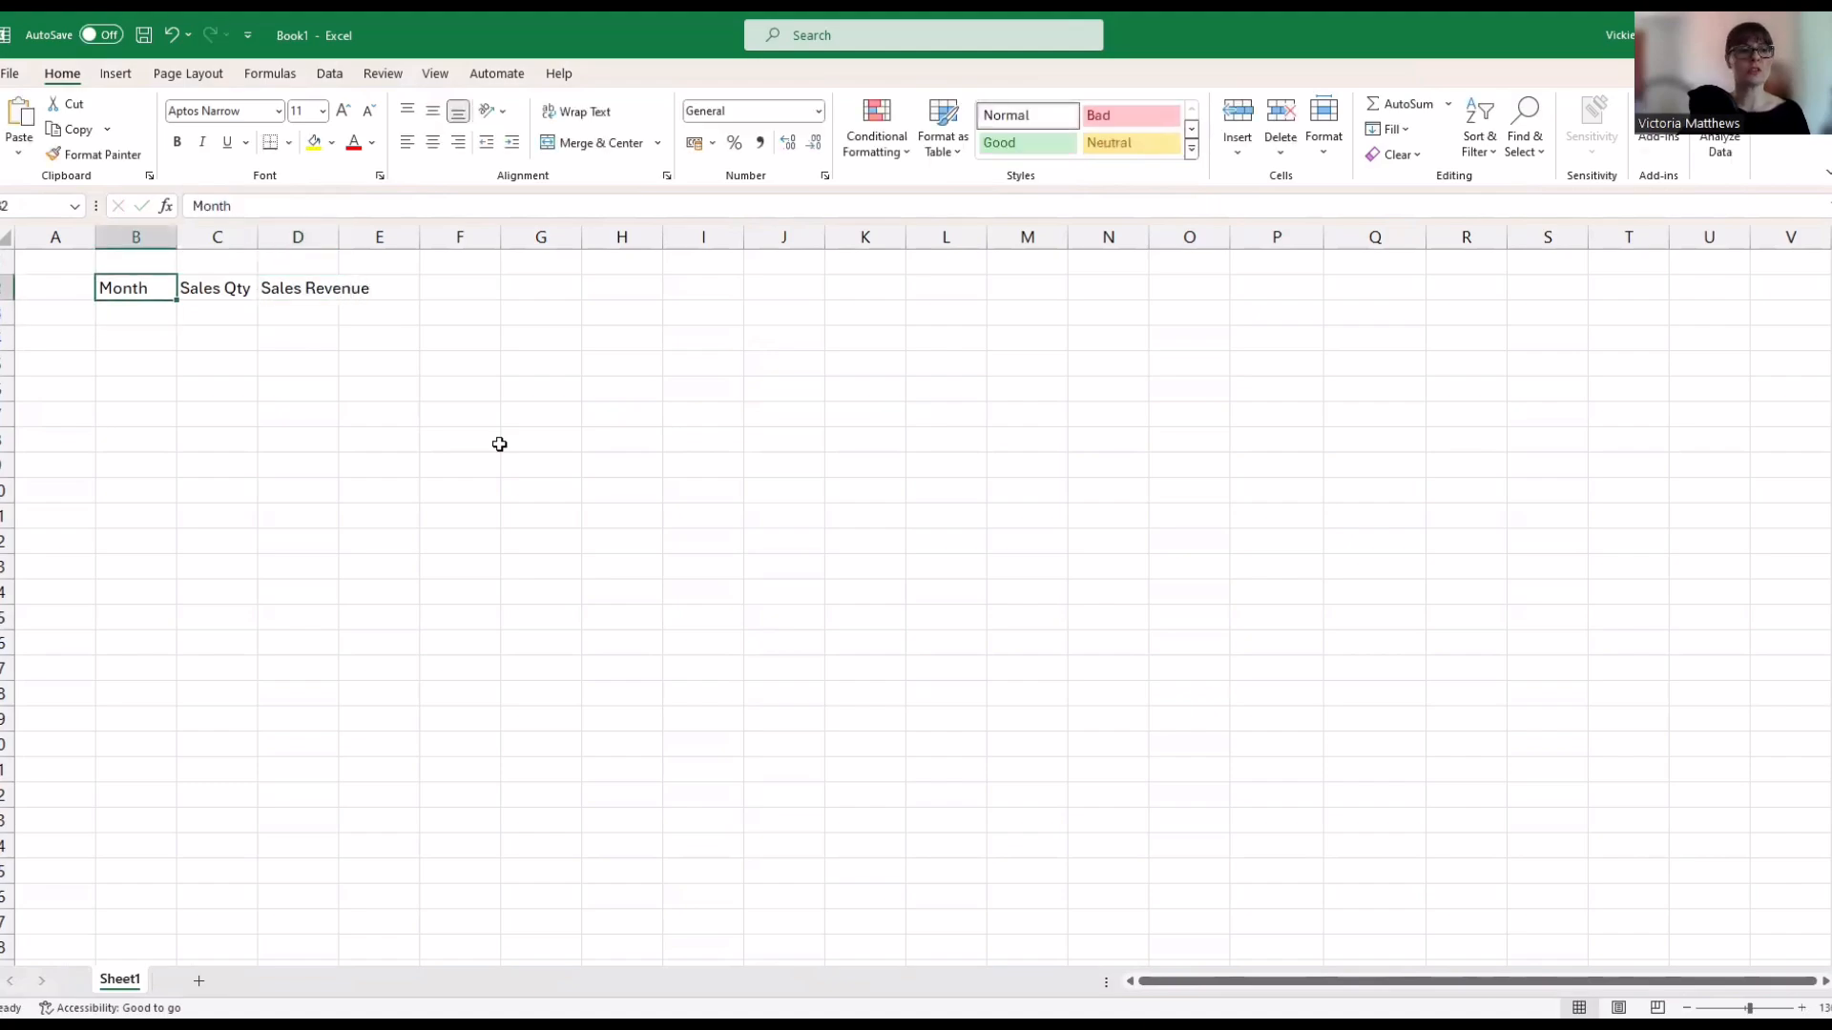
Wrap the text of the Sales Revenue header in cell D2
{"action": "left_click", "coordinate": [284, 286]}
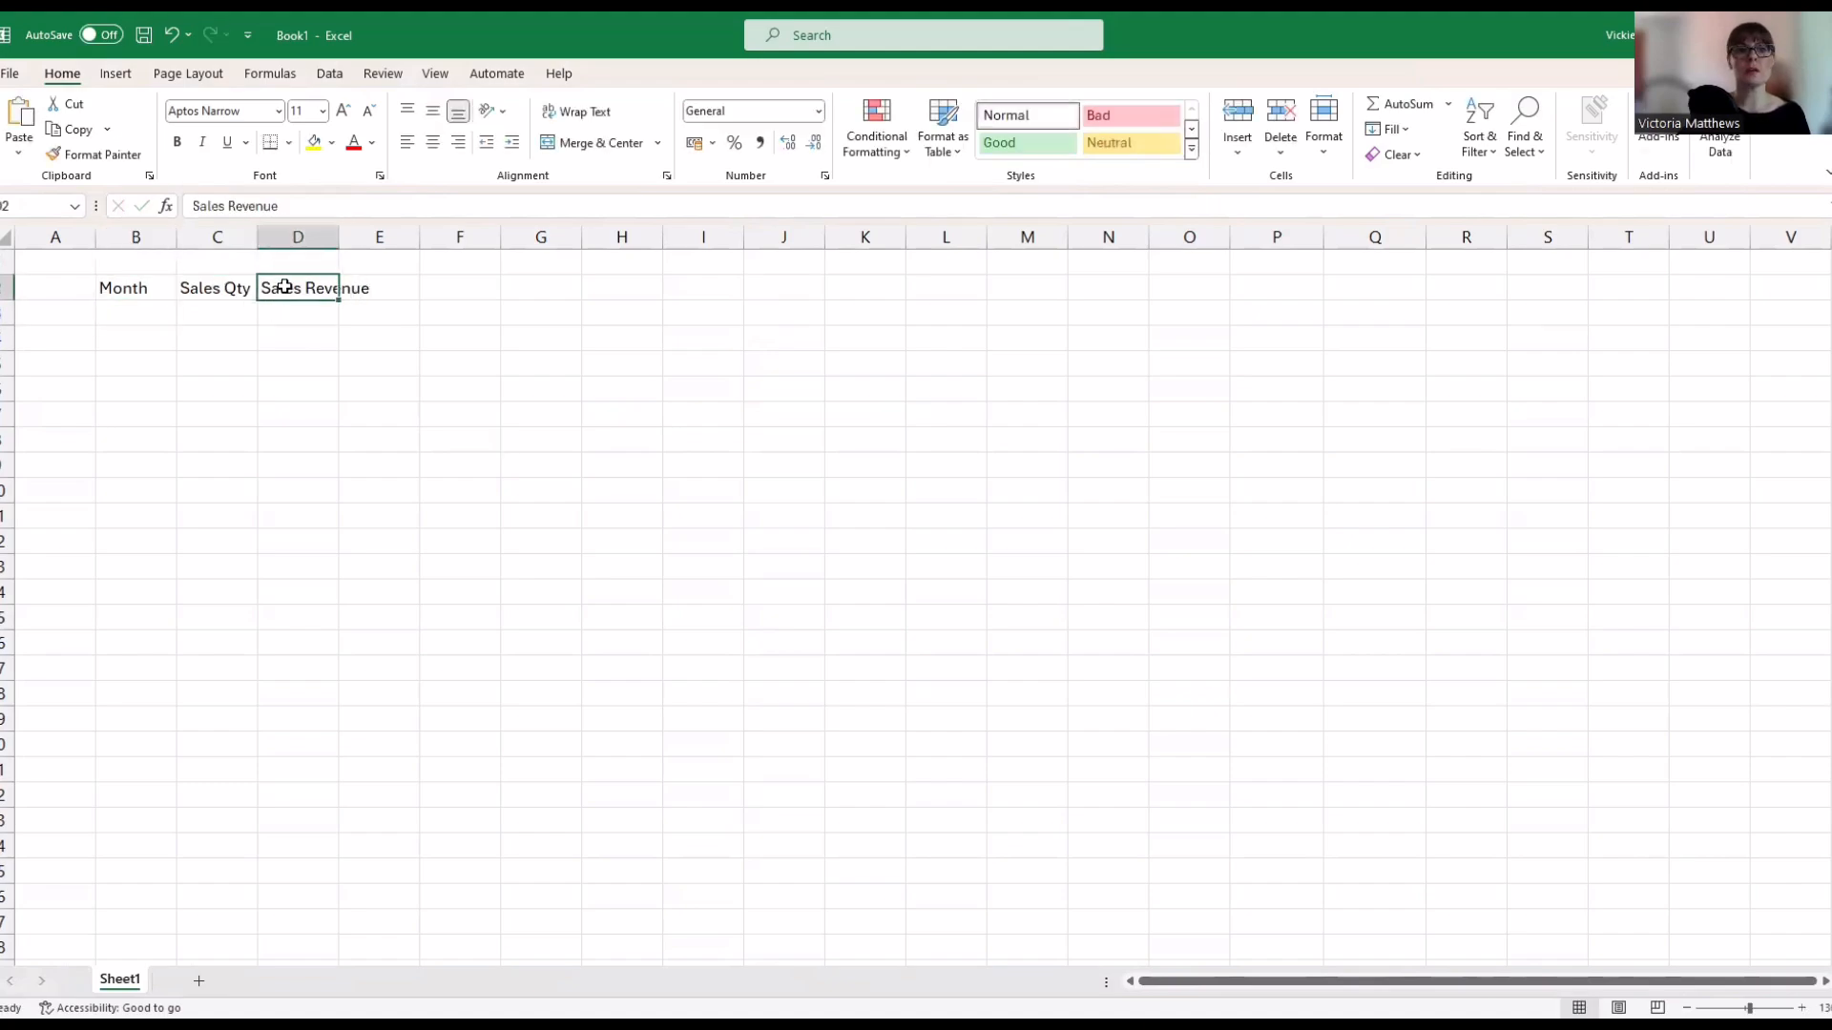
{"action": "left_click", "coordinate": [600, 117]}
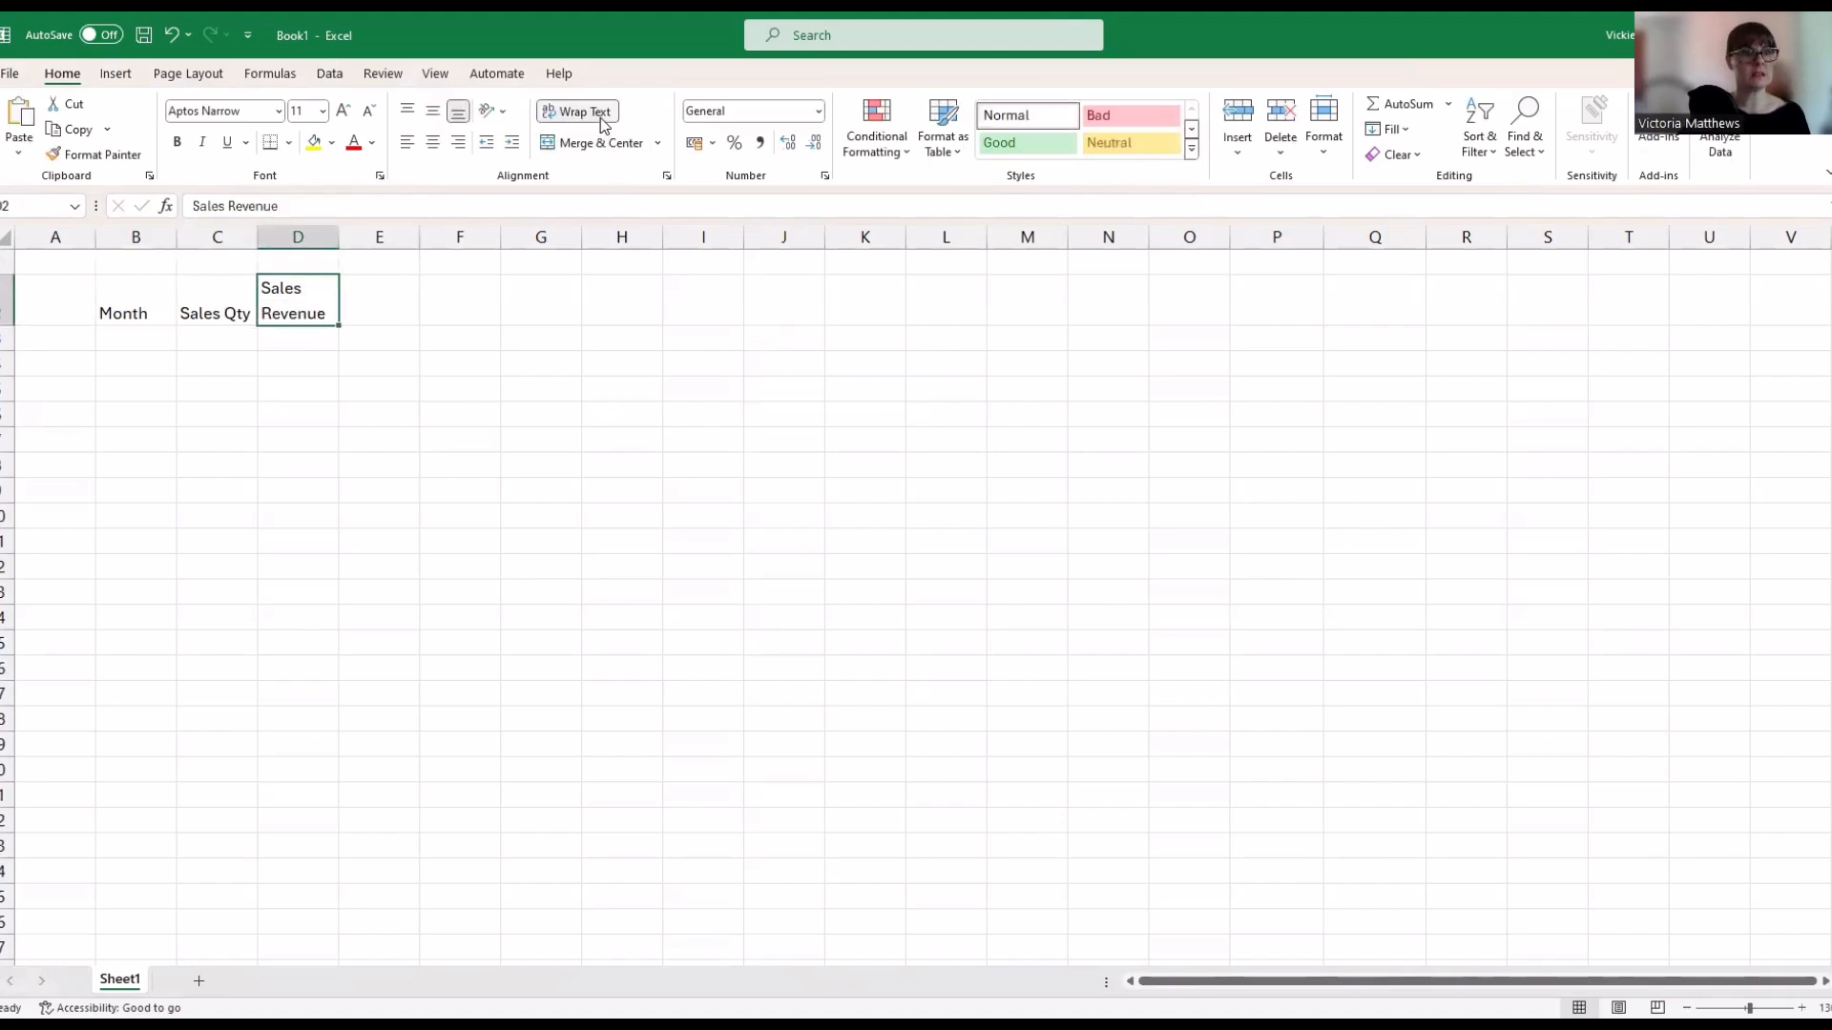
{"action": "left_click", "coordinate": [231, 298]}
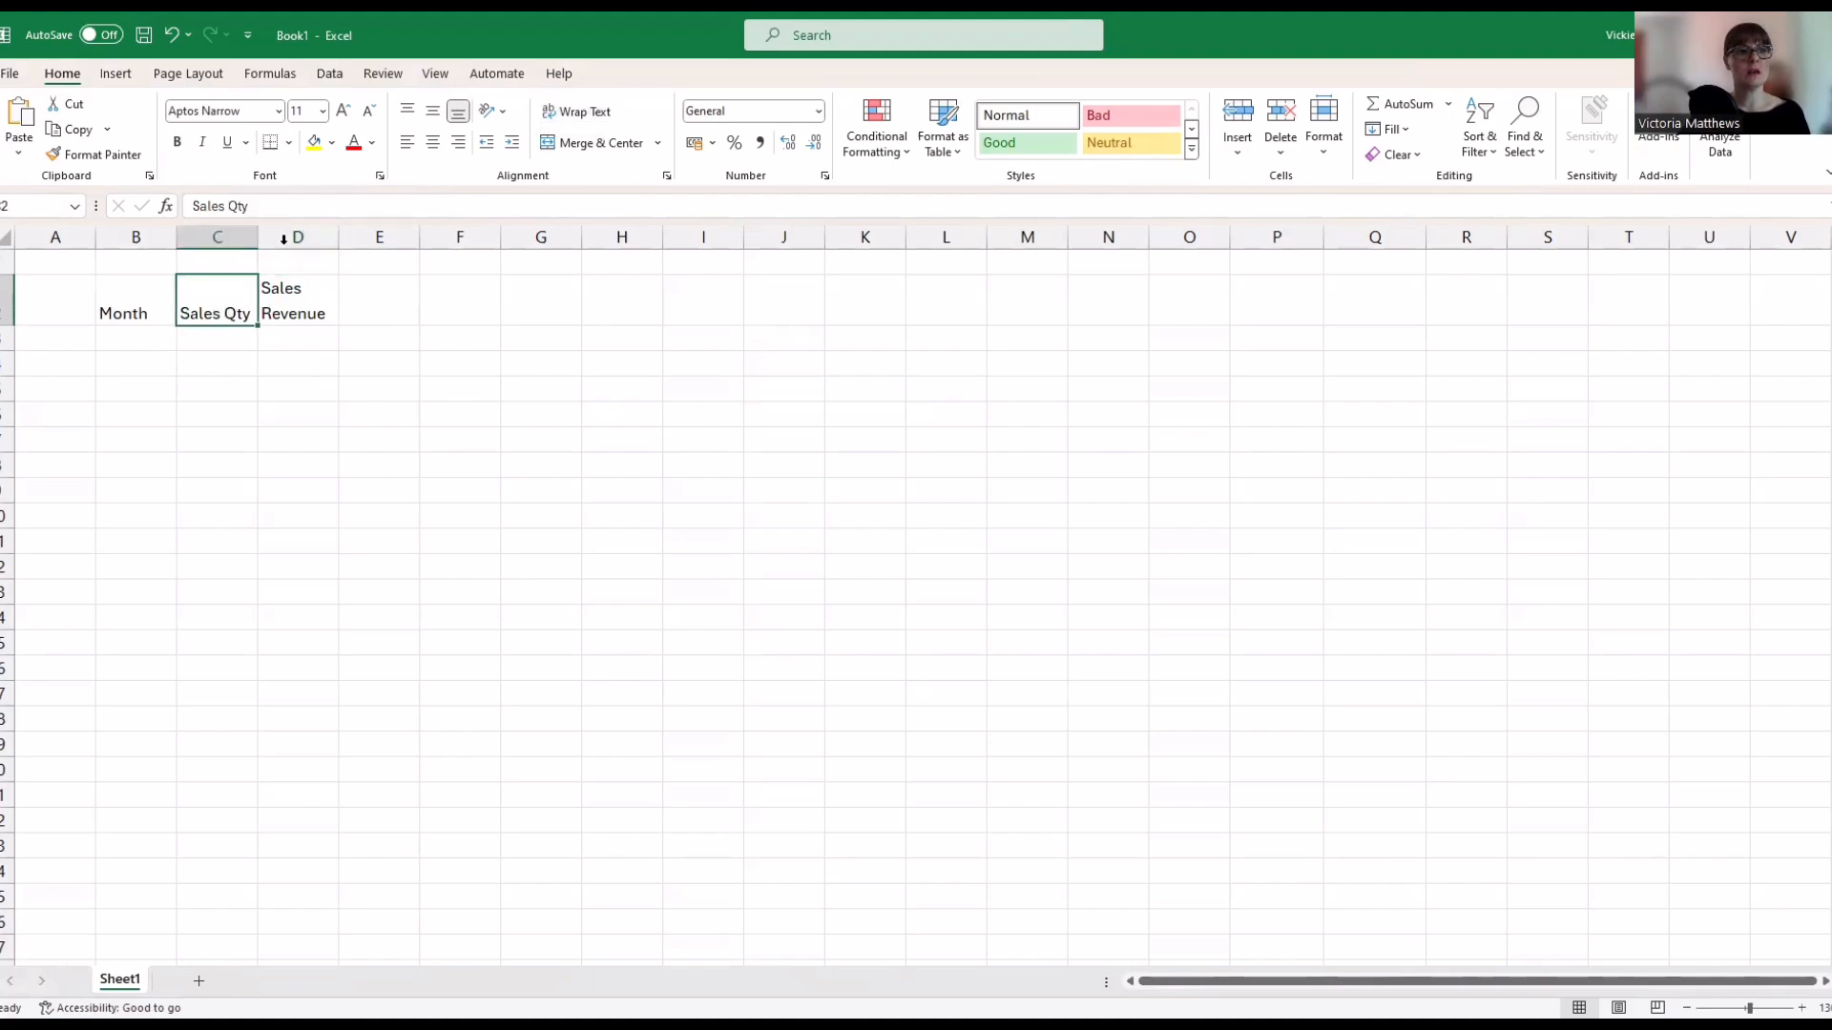
{"action": "left_click", "coordinate": [229, 207]}
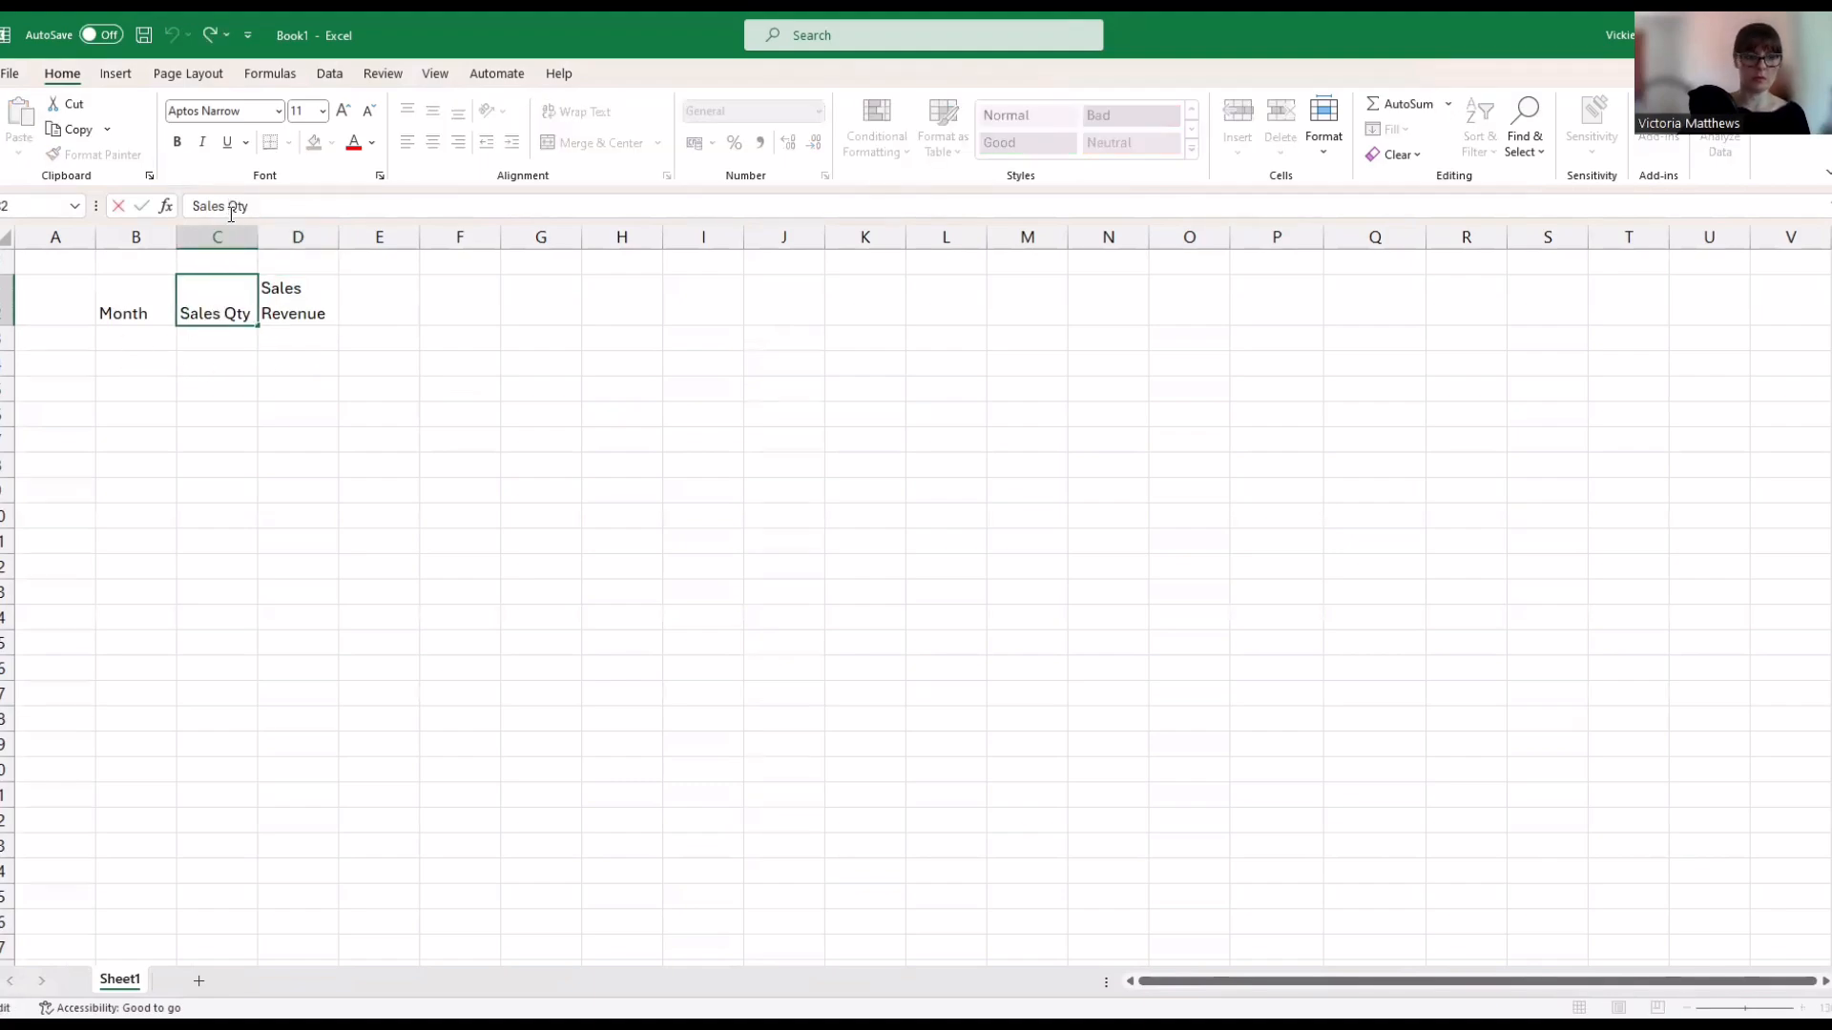
{"action": "key", "text": "Return"}
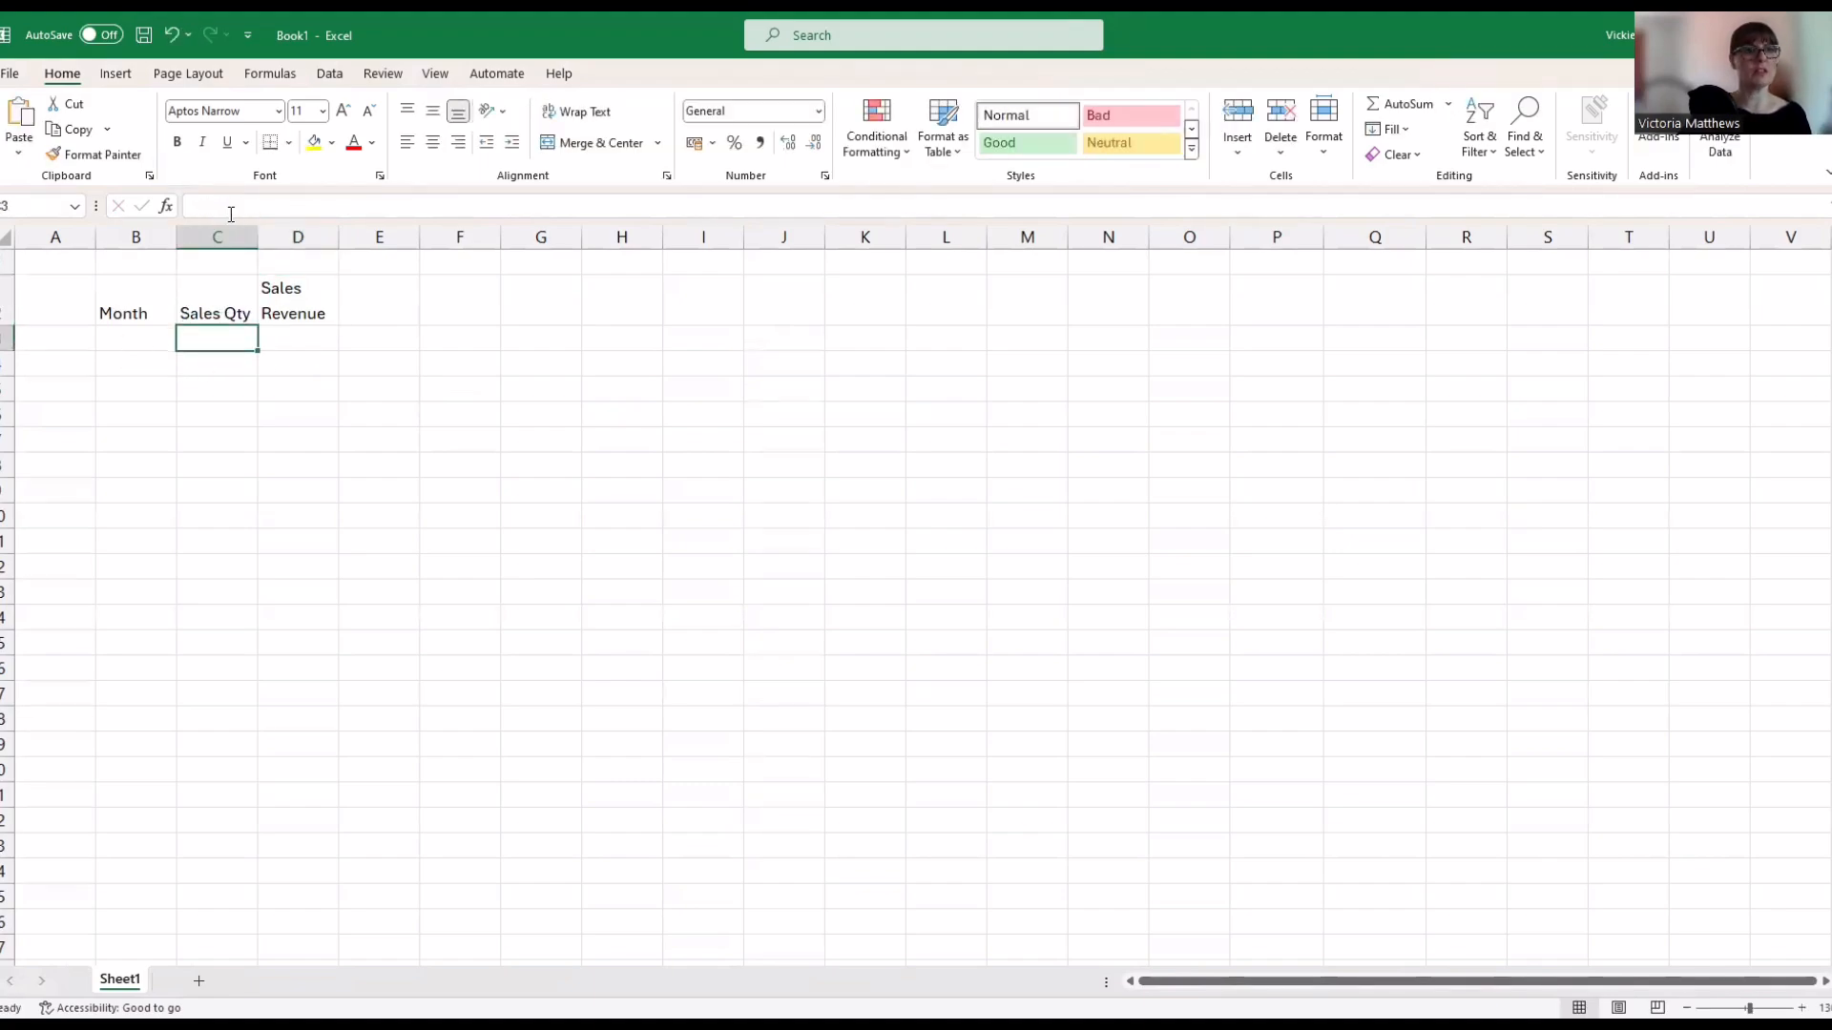
Centre the headers in B2:D2 horizontally and vertically and give them a bottom border
{"action": "left_click", "coordinate": [136, 349]}
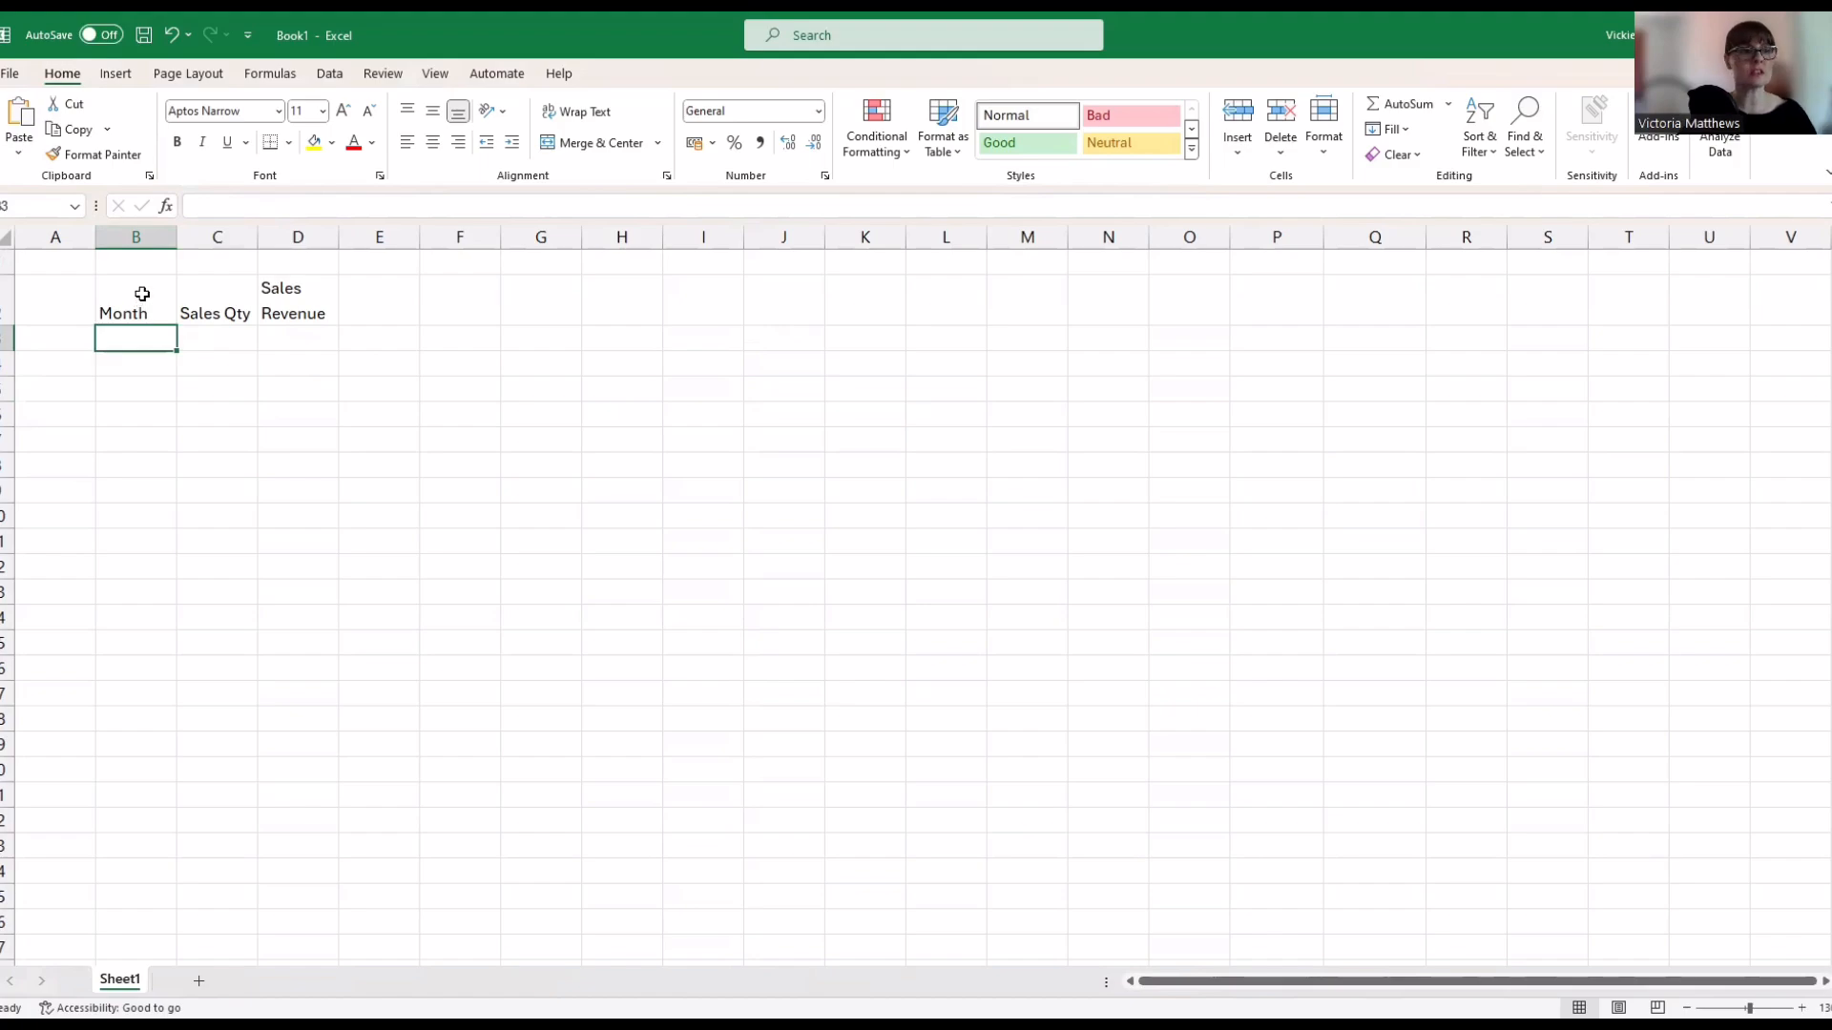
{"action": "left_click_drag", "start_coordinate": [138, 300], "coordinate": [291, 295]}
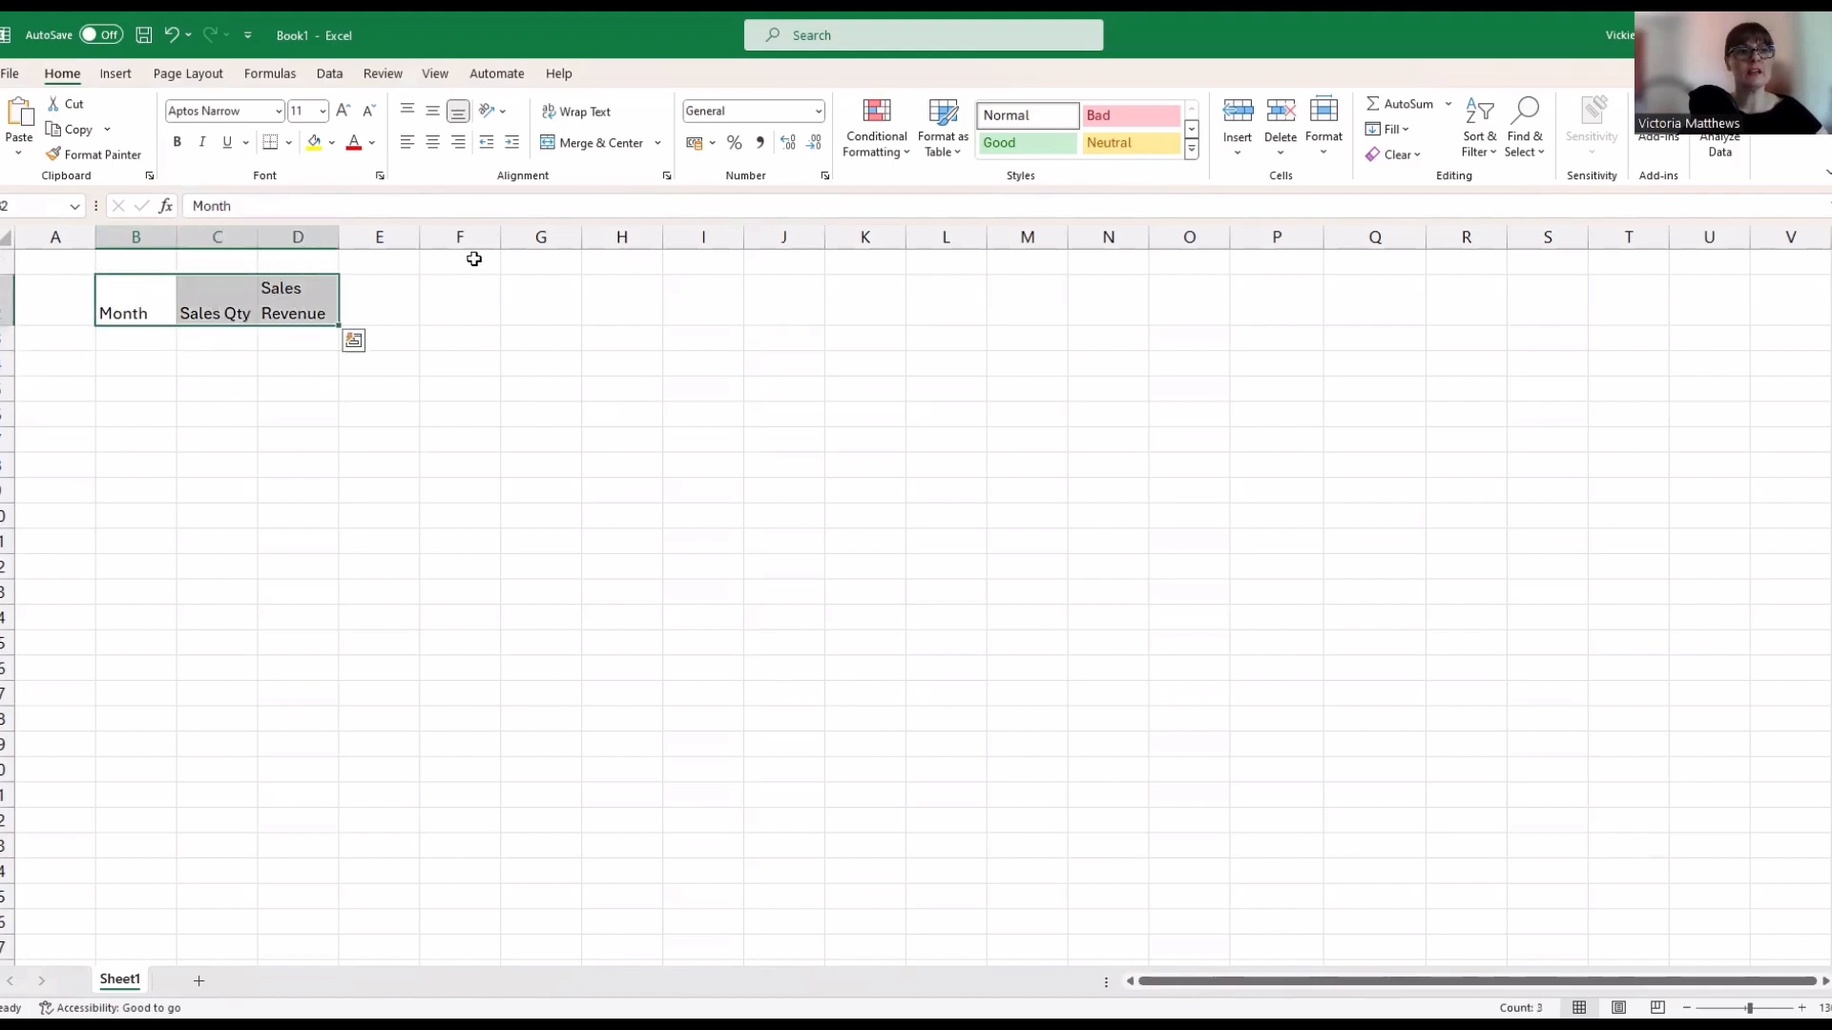
{"action": "left_click", "coordinate": [435, 142]}
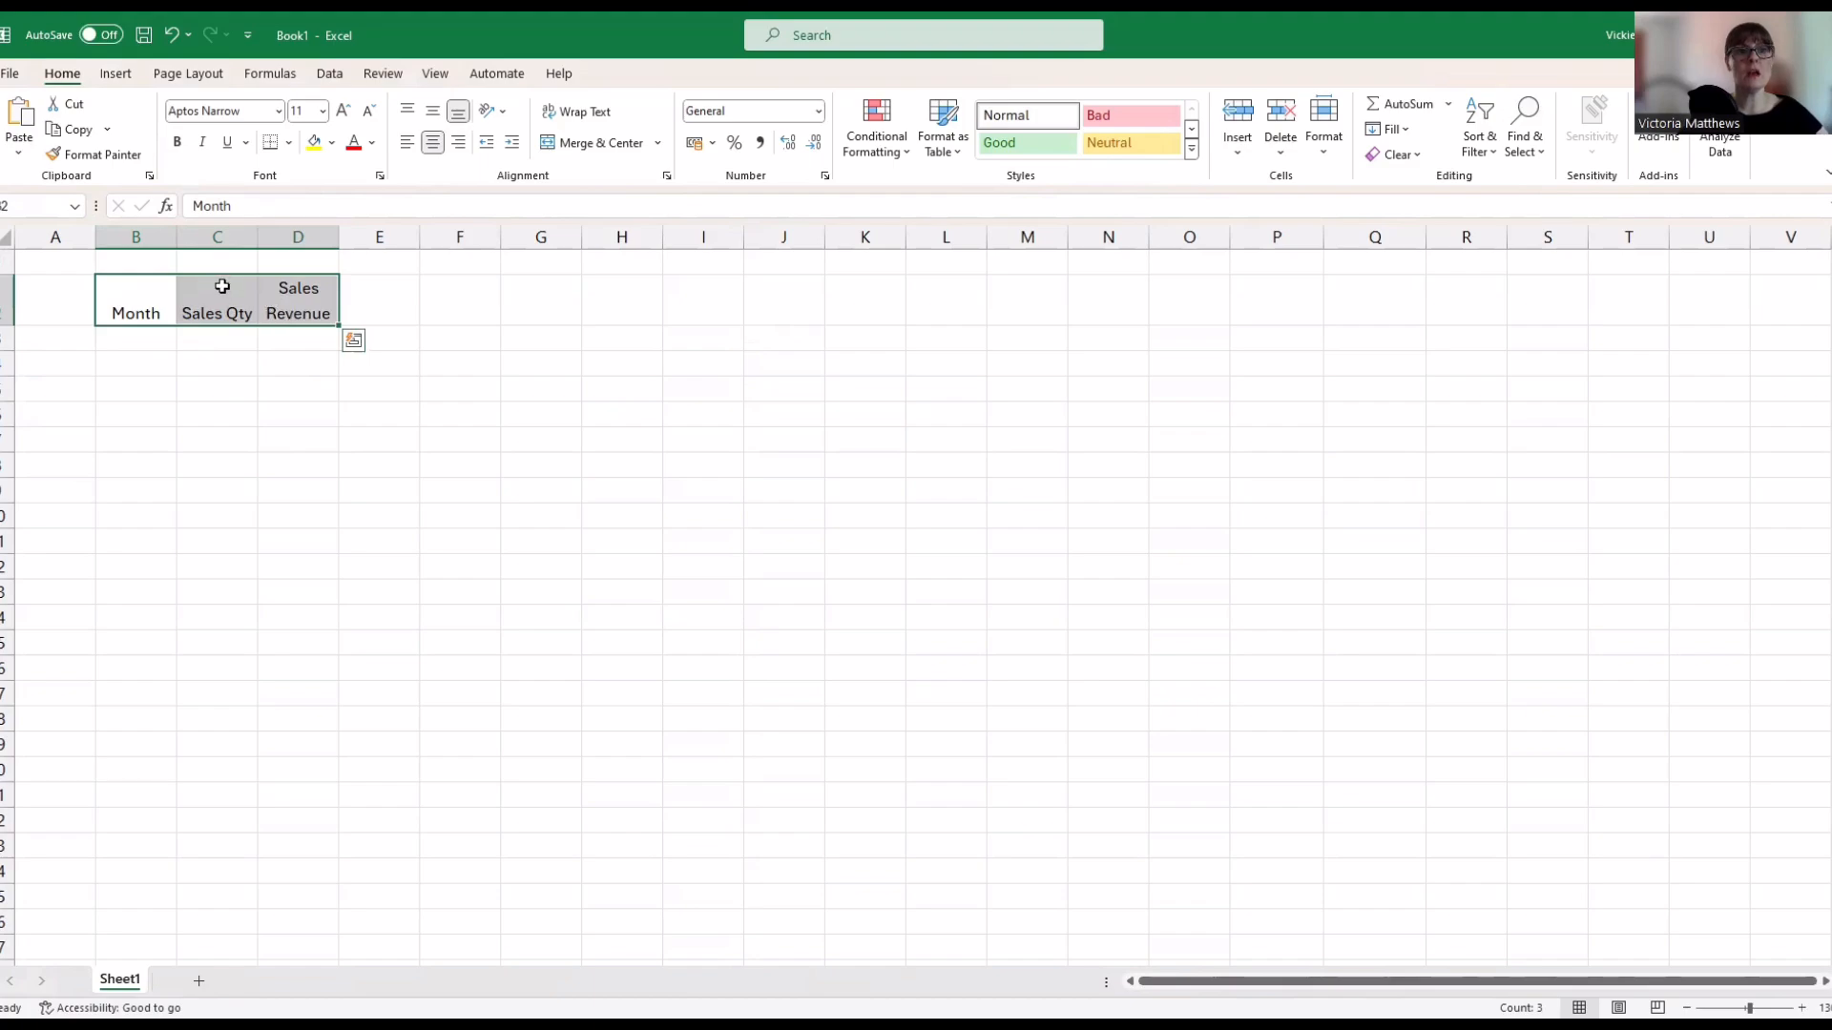
{"action": "left_click", "coordinate": [434, 113]}
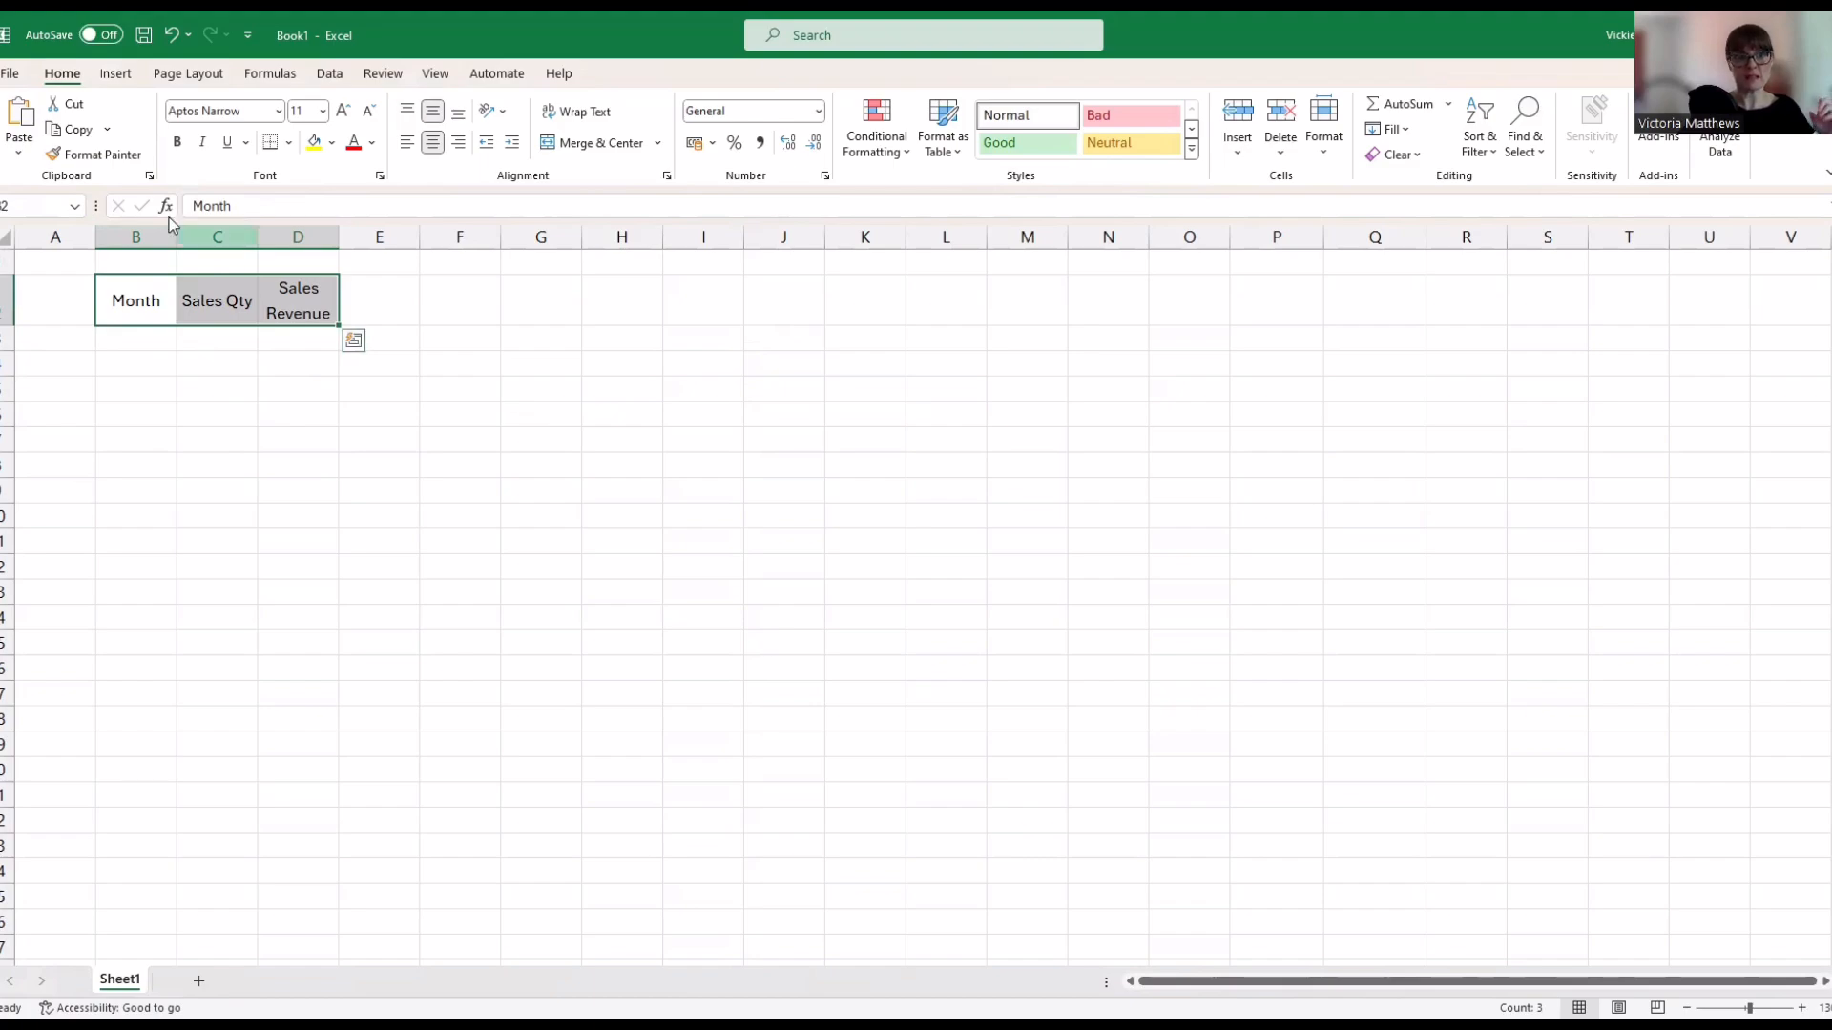
{"action": "left_click", "coordinate": [621, 439]}
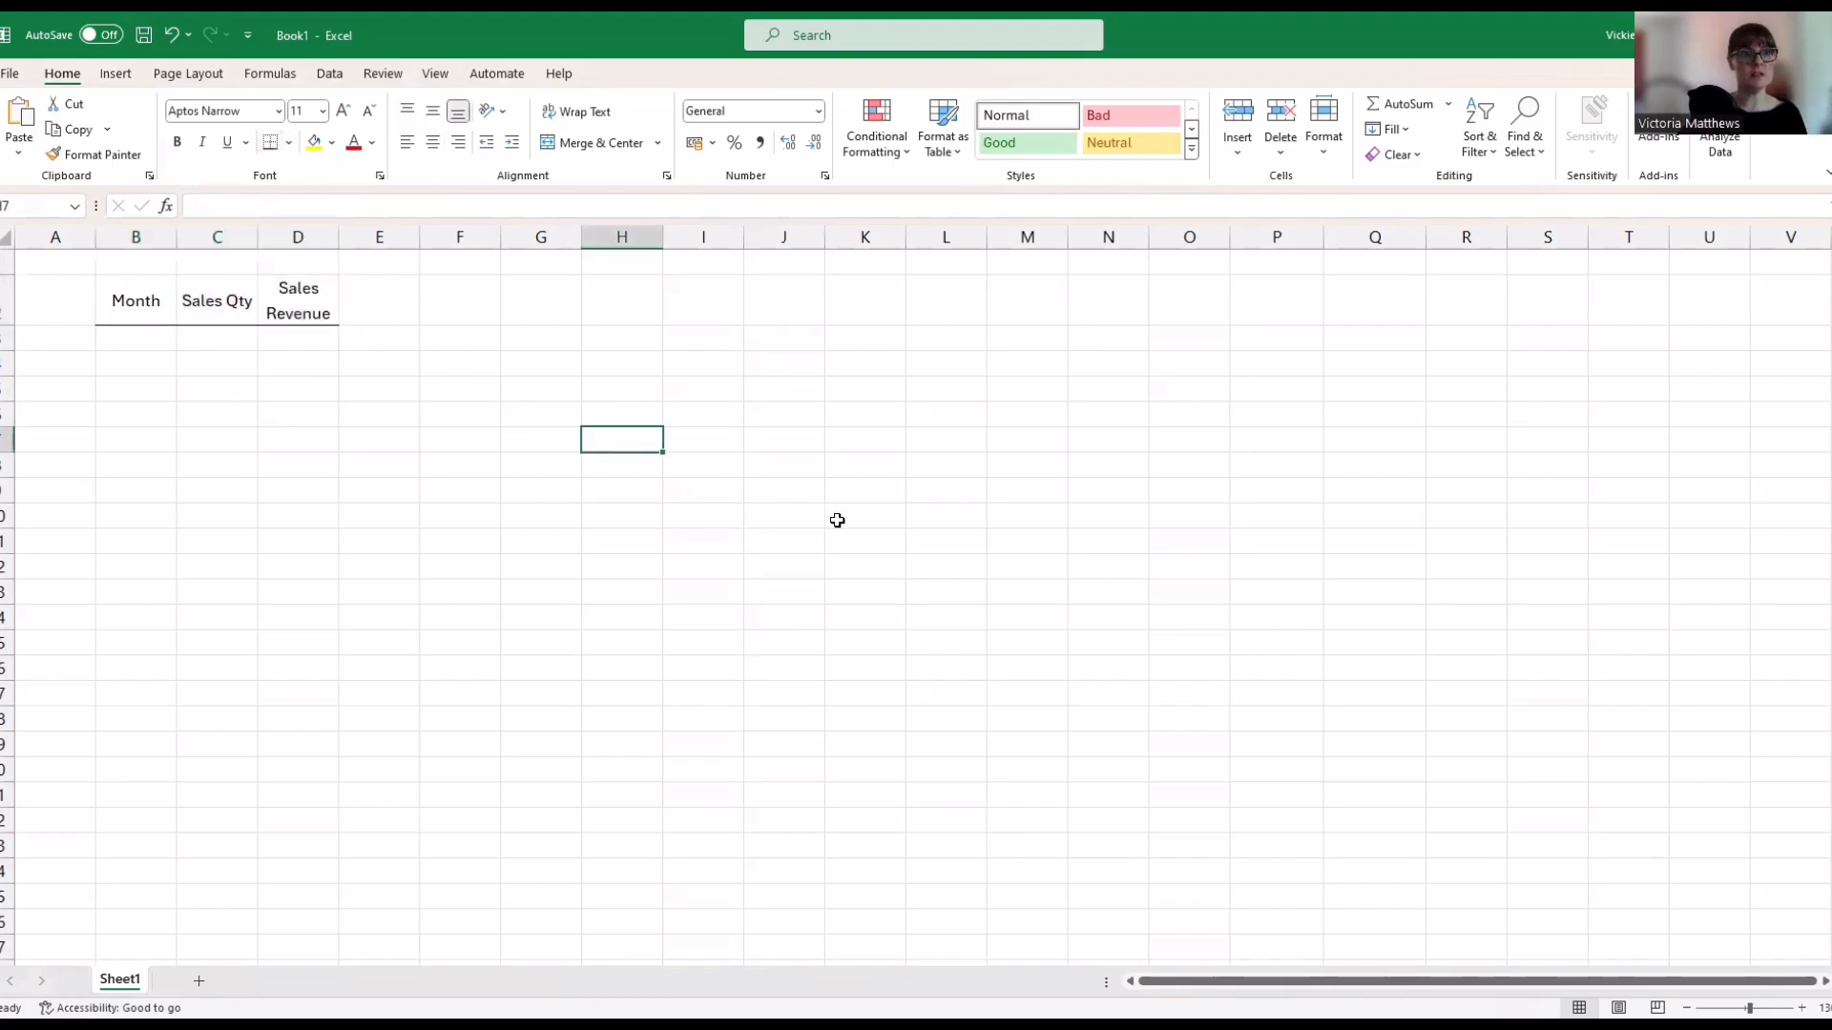
Enter January in B3 and autofill the months down to September in B11
{"action": "left_click", "coordinate": [301, 517]}
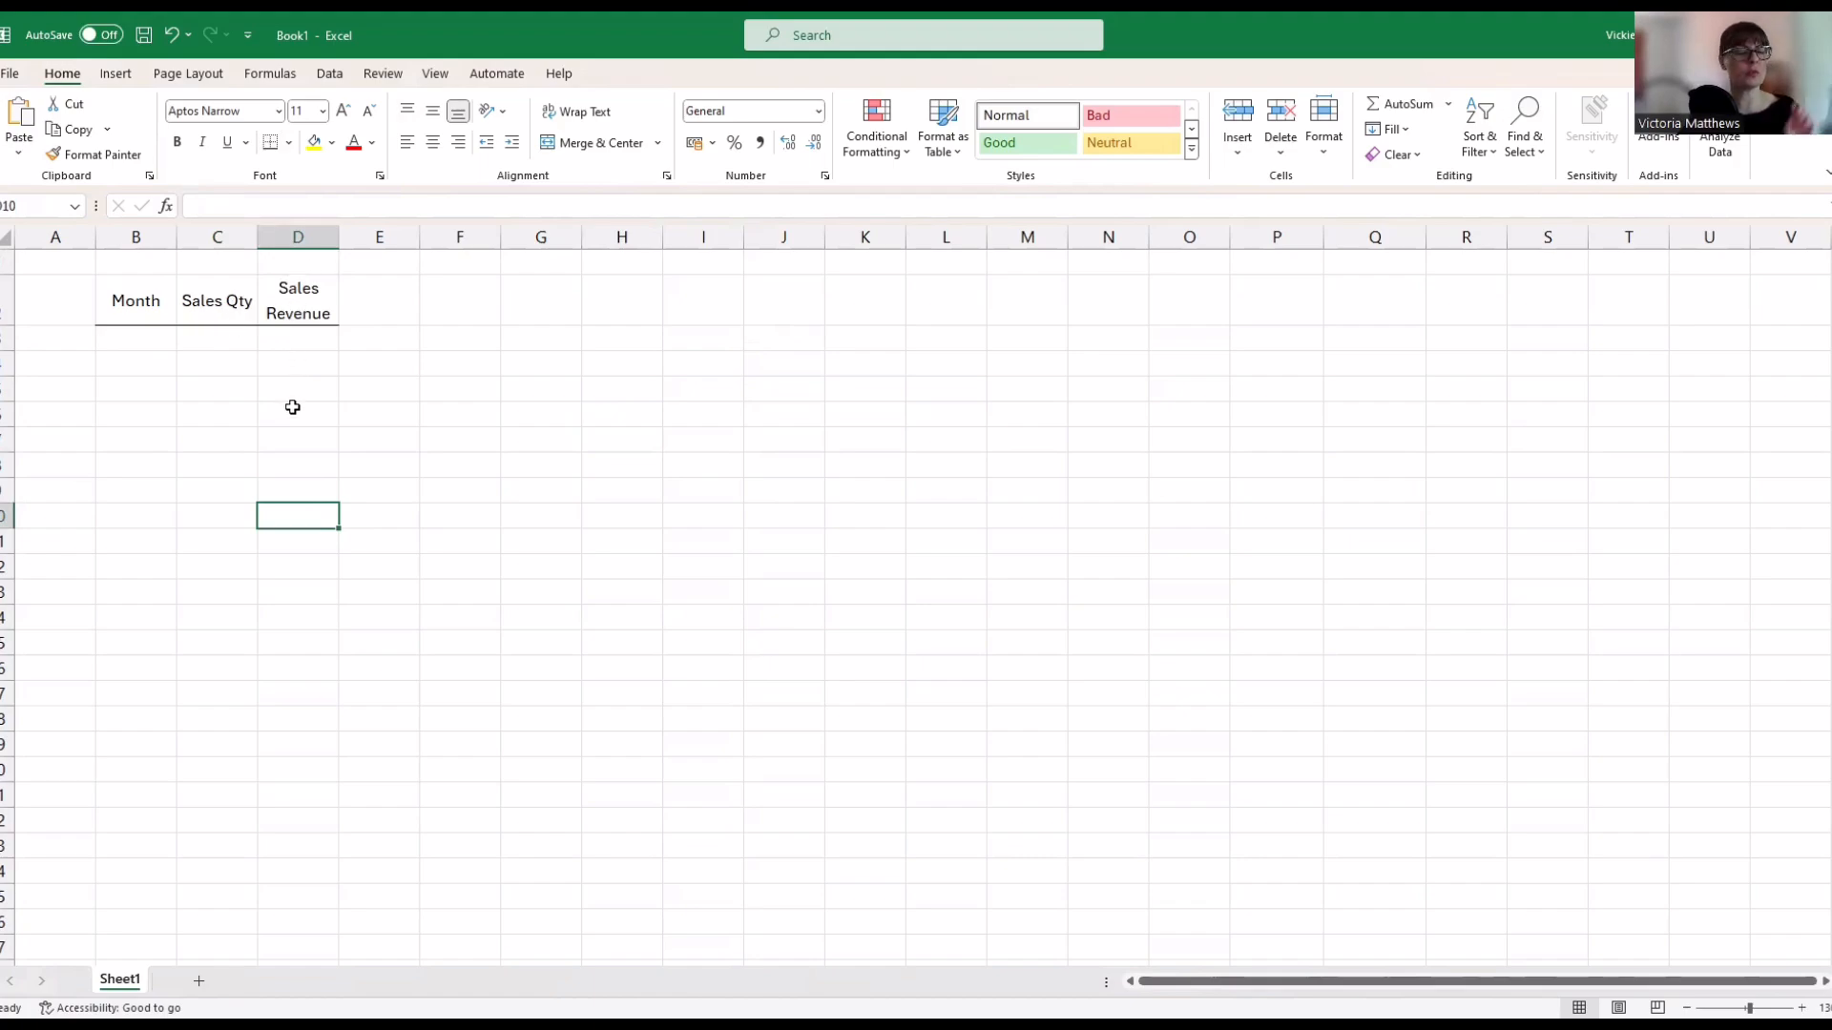
{"action": "left_click", "coordinate": [120, 342]}
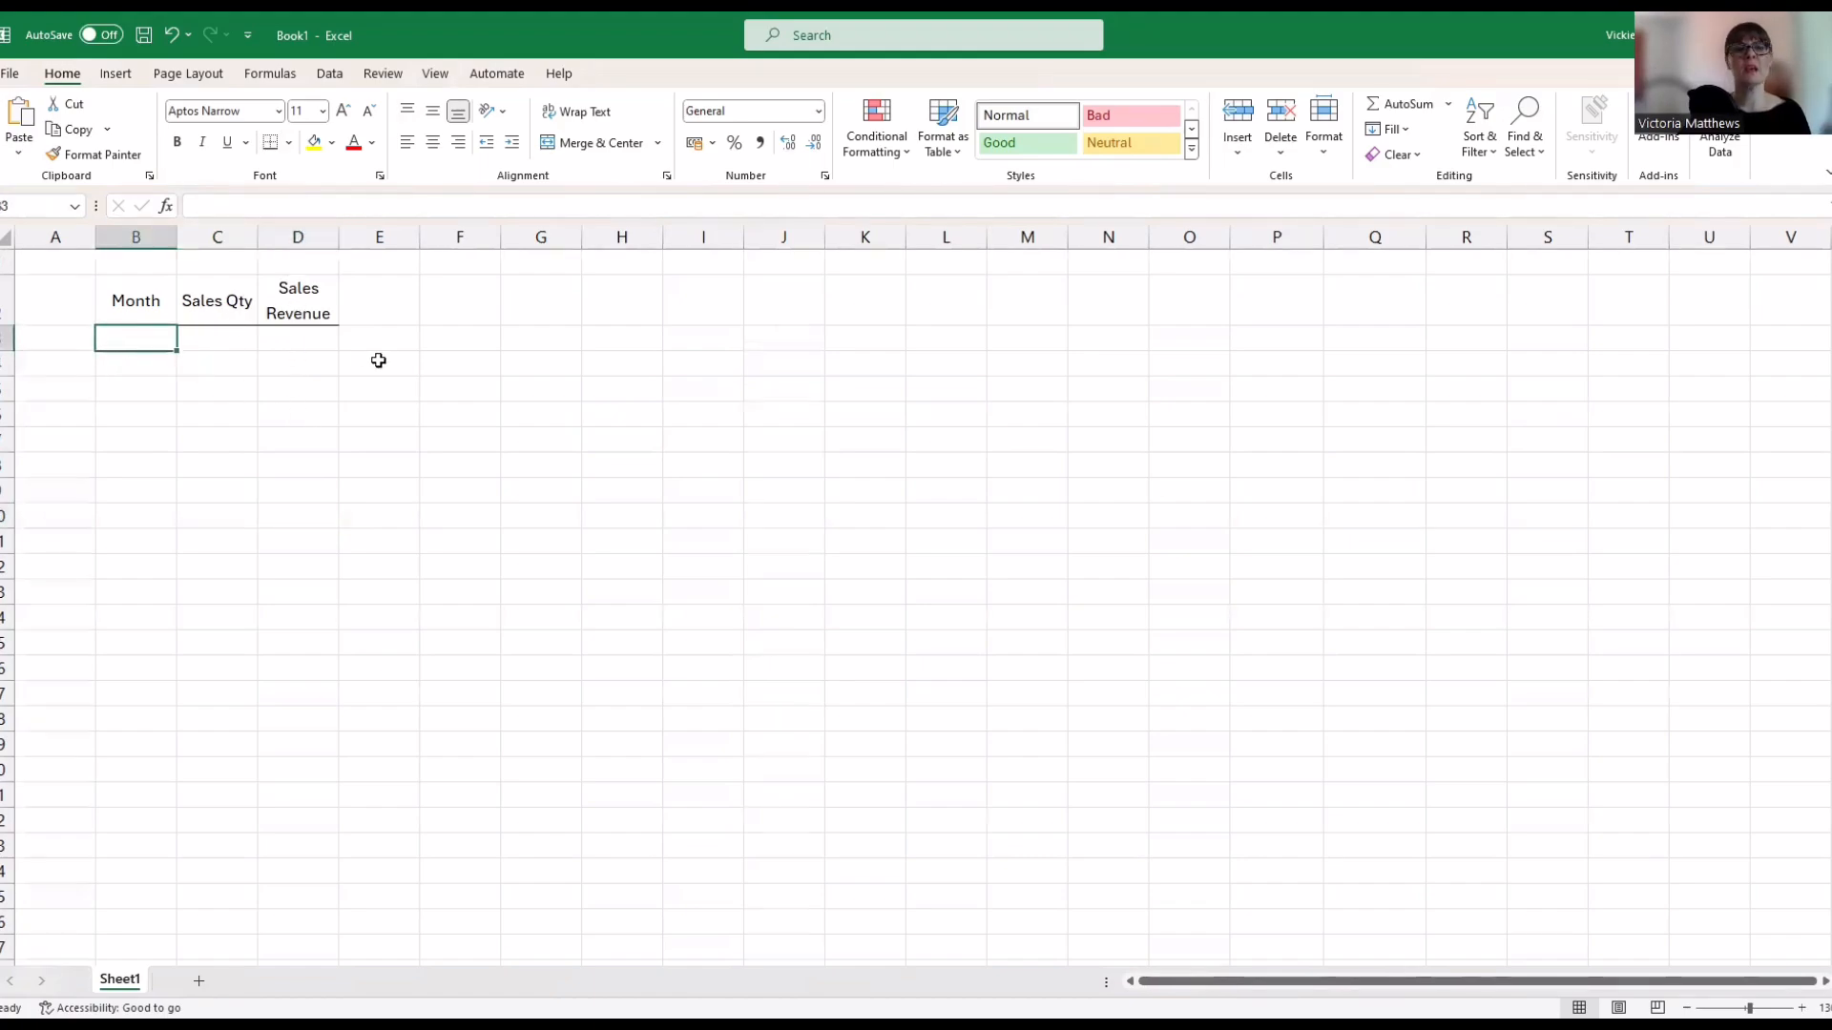
{"action": "type", "text": "Ja"}
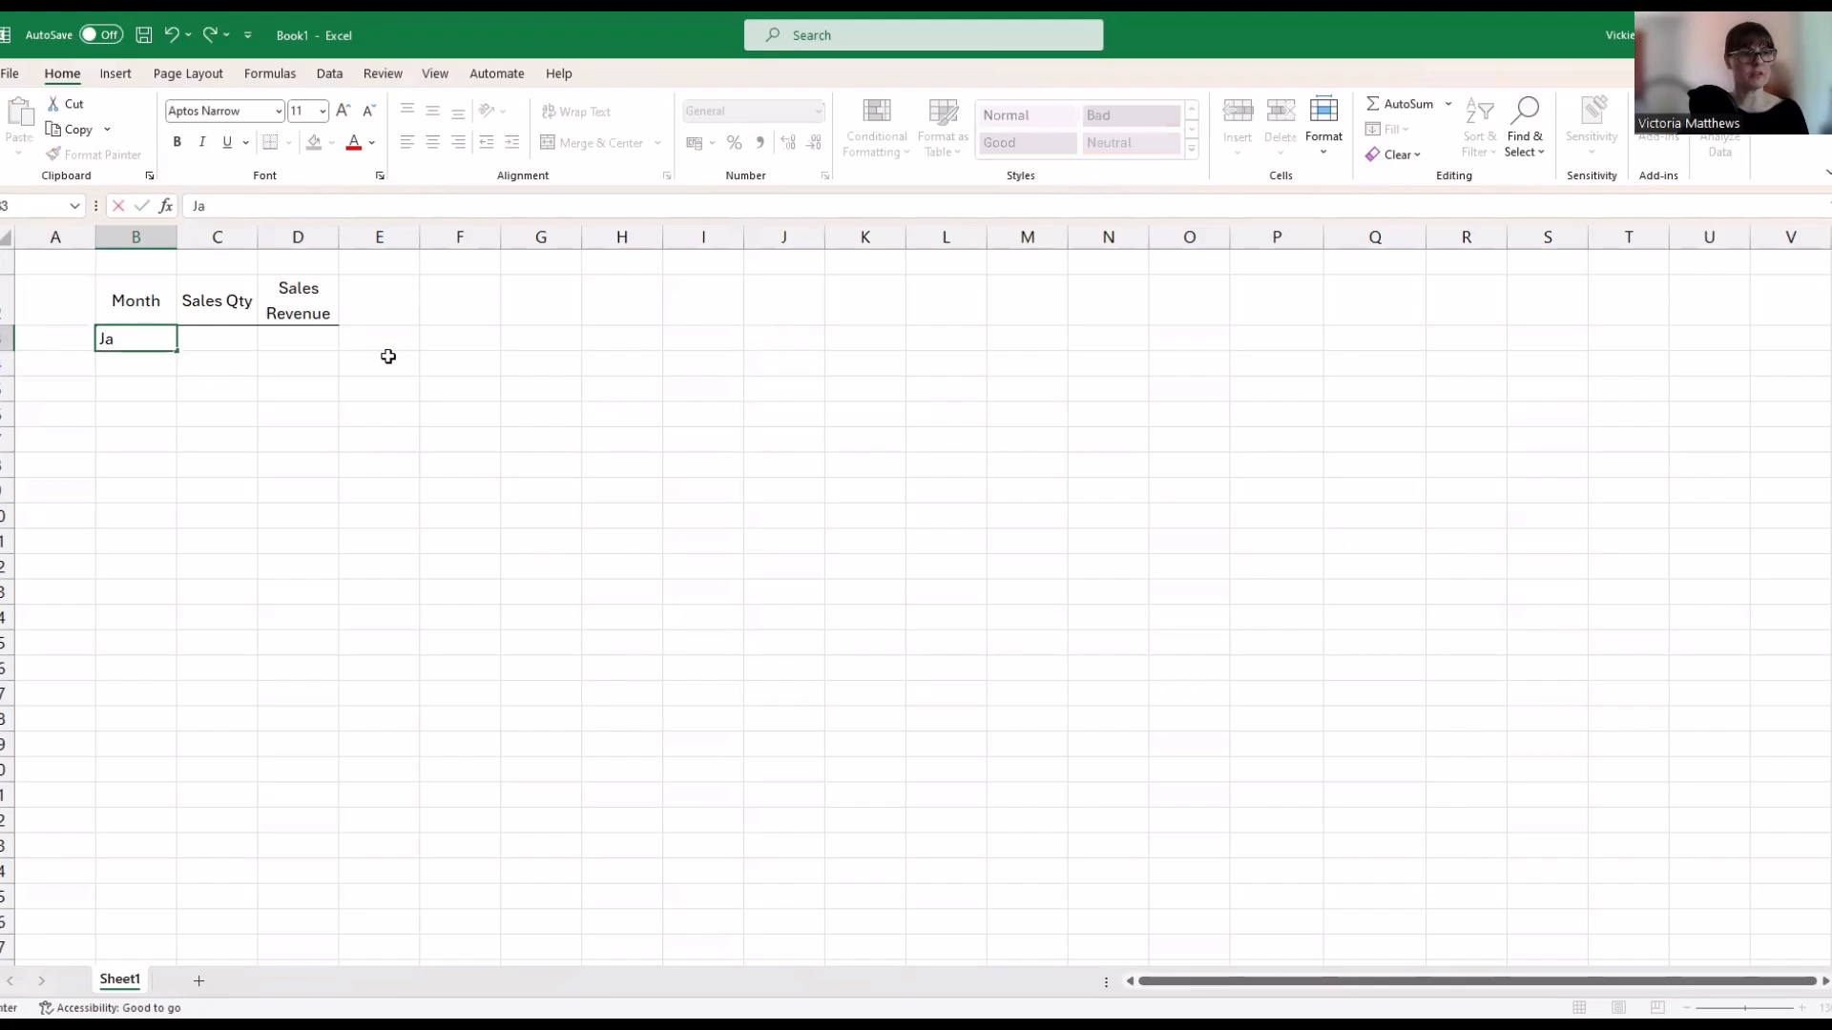
{"action": "type", "text": "nuary"}
{"action": "key", "text": "Return"}
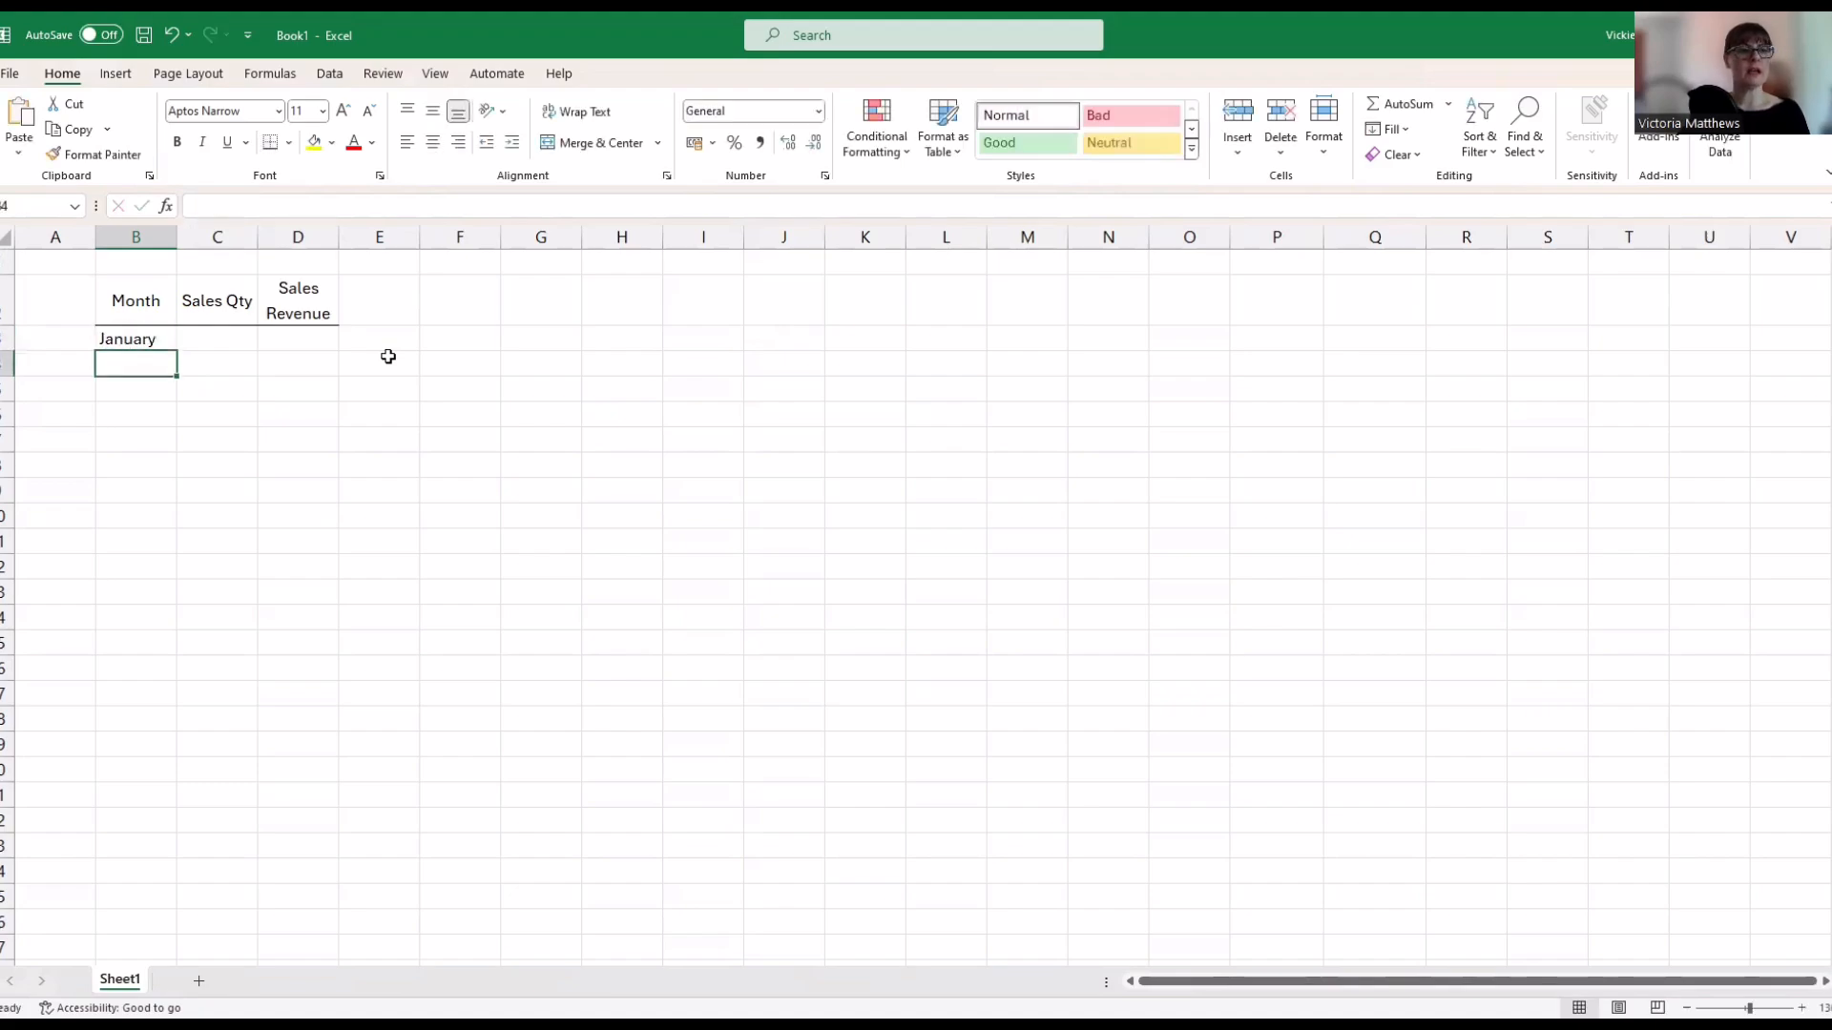
{"action": "left_click", "coordinate": [113, 340]}
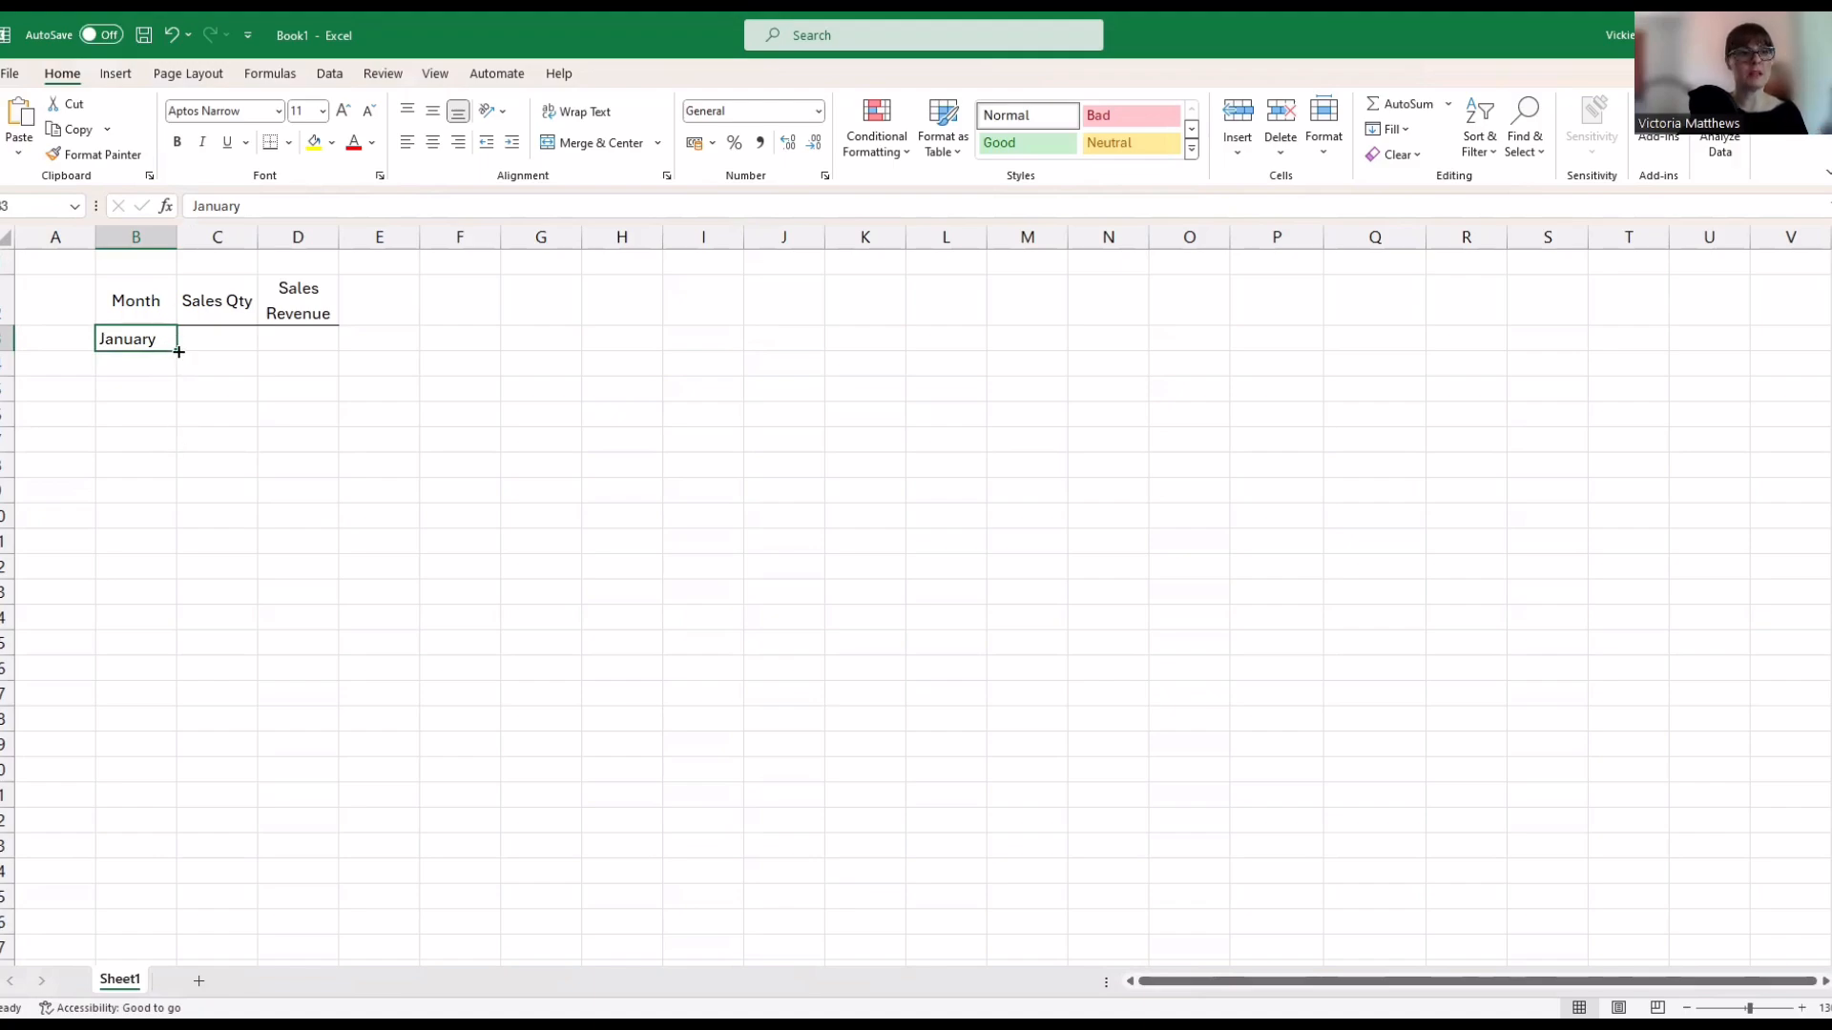
{"action": "left_click_drag", "start_coordinate": [176, 351], "coordinate": [178, 548]}
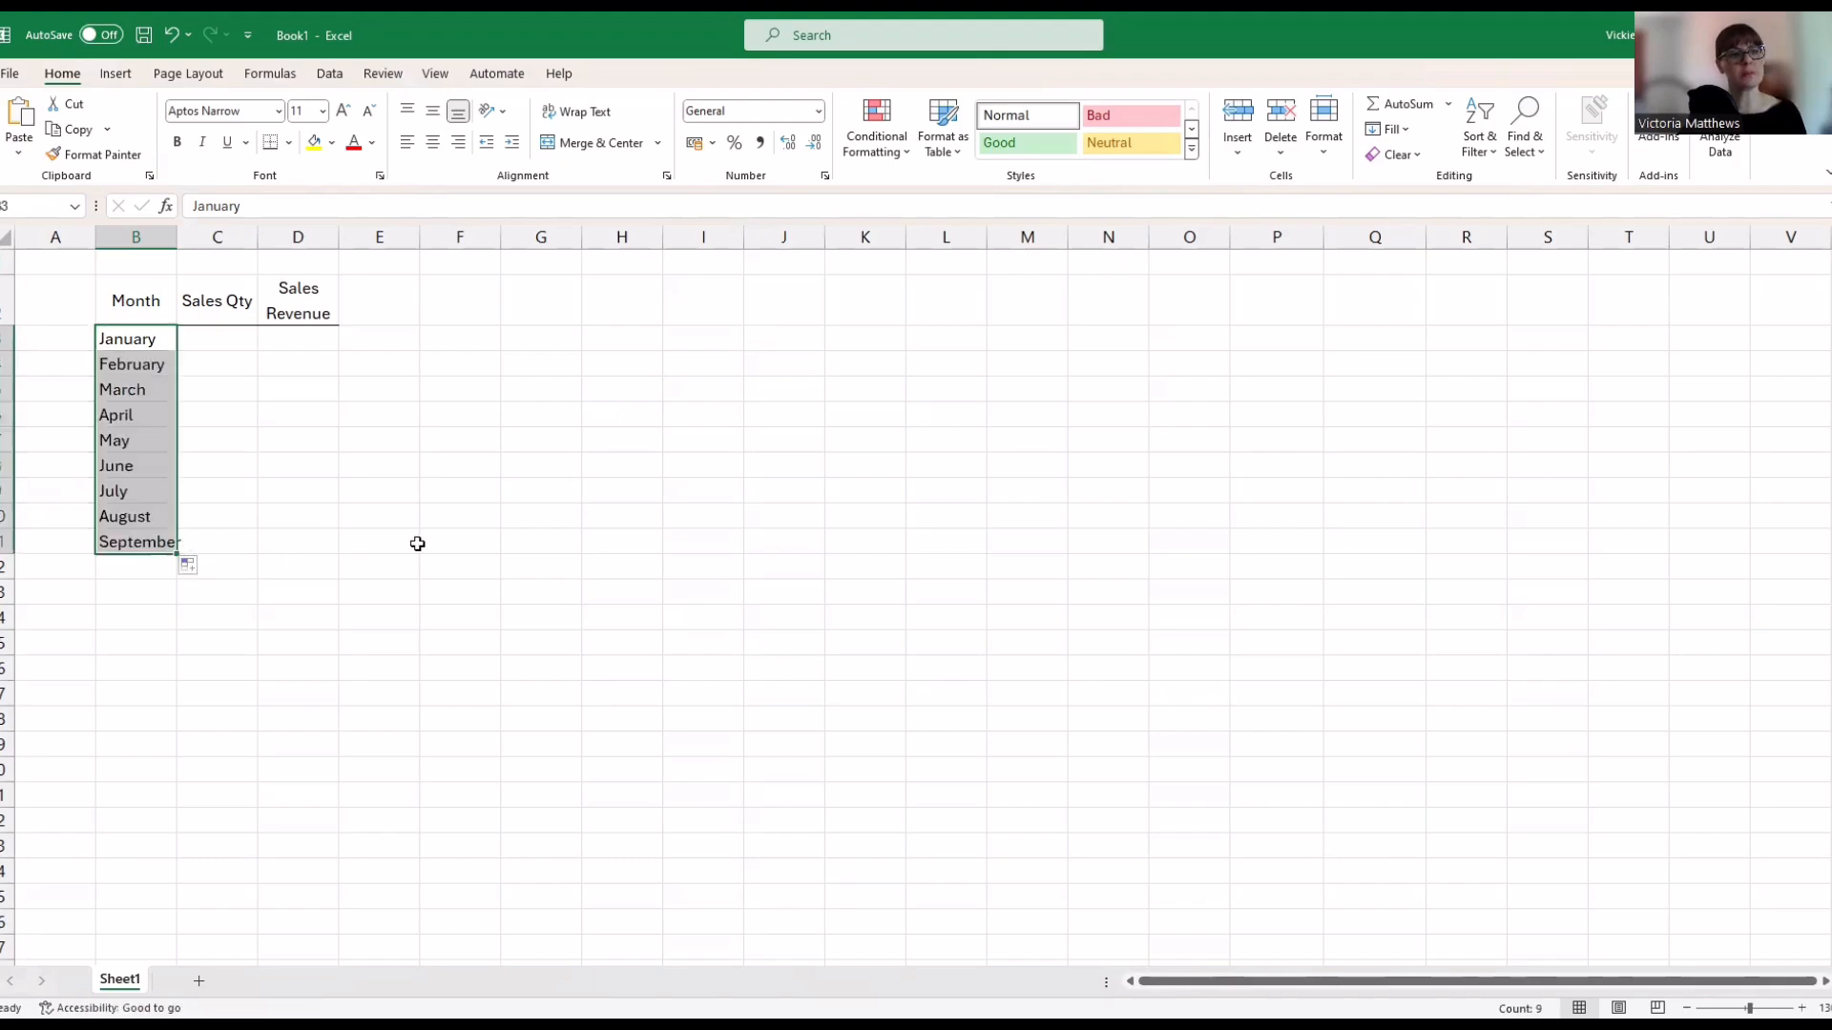
{"action": "left_click", "coordinate": [528, 540]}
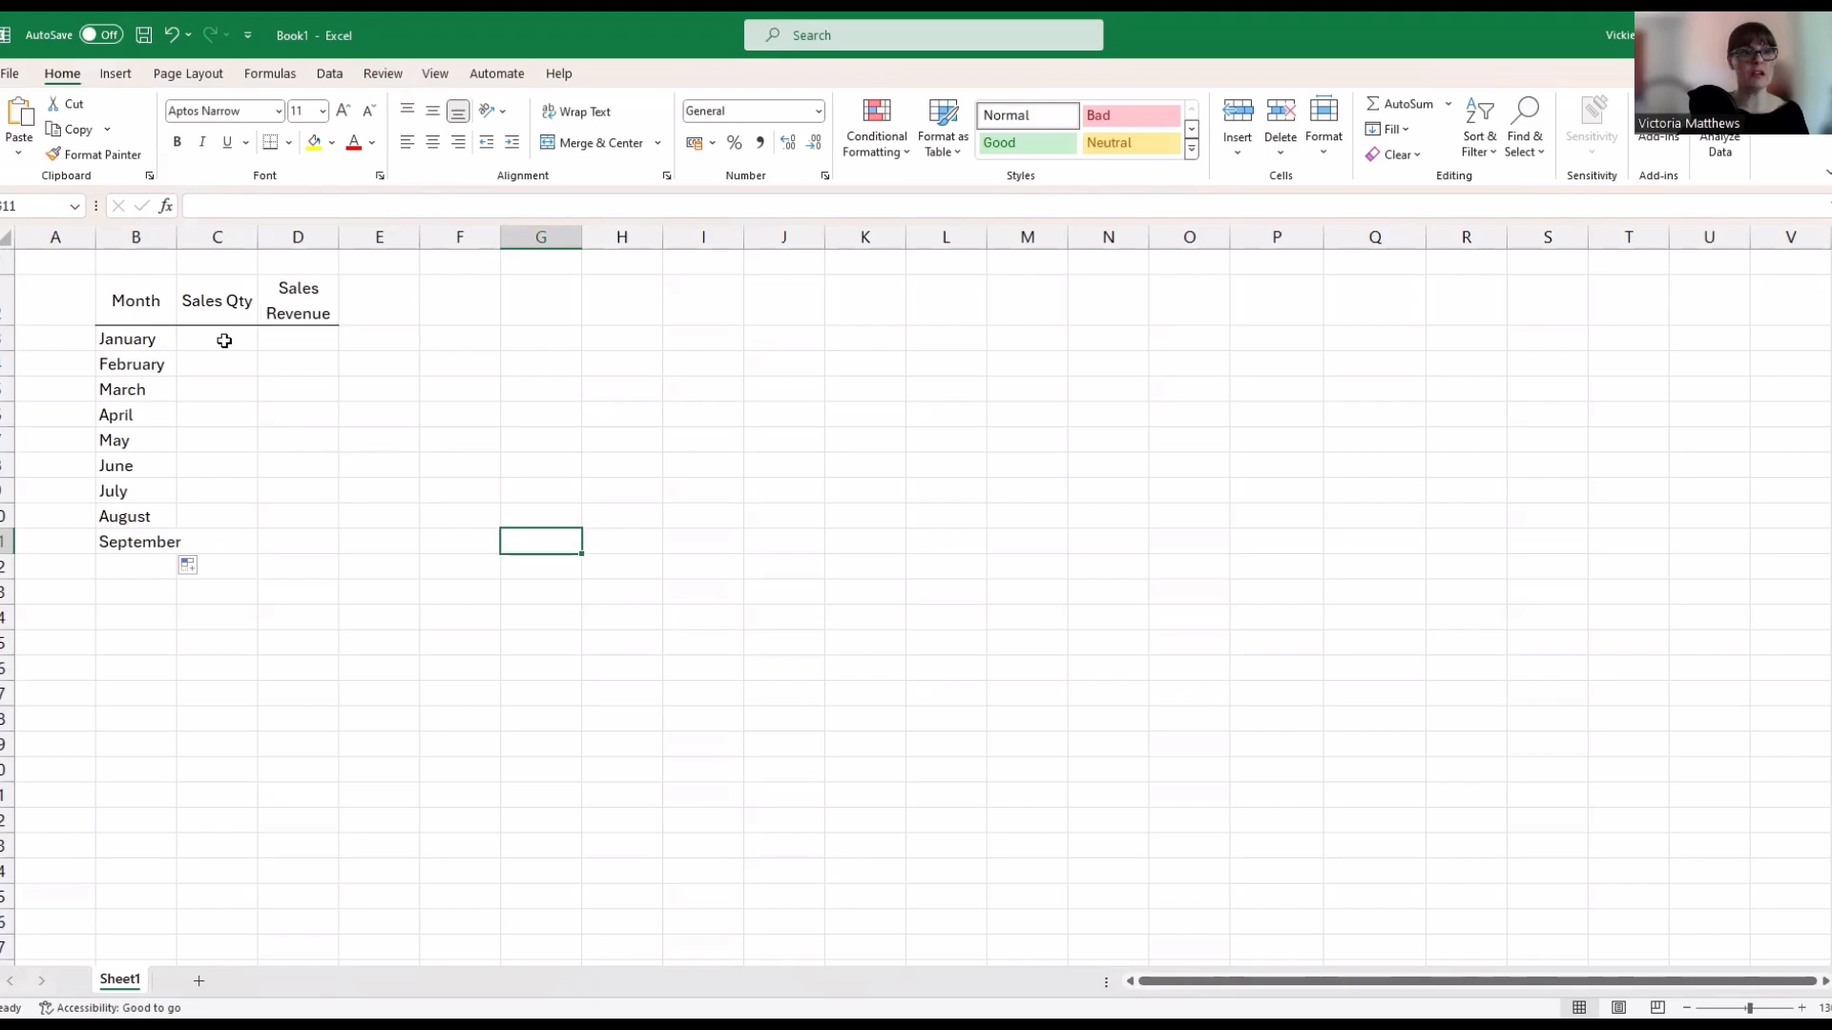
Enter the sales quantities 49, 49 and 68 for January to March in cells C3 to C5
{"action": "left_click_drag", "start_coordinate": [226, 340], "coordinate": [226, 366]}
{"action": "key", "text": "Up"}
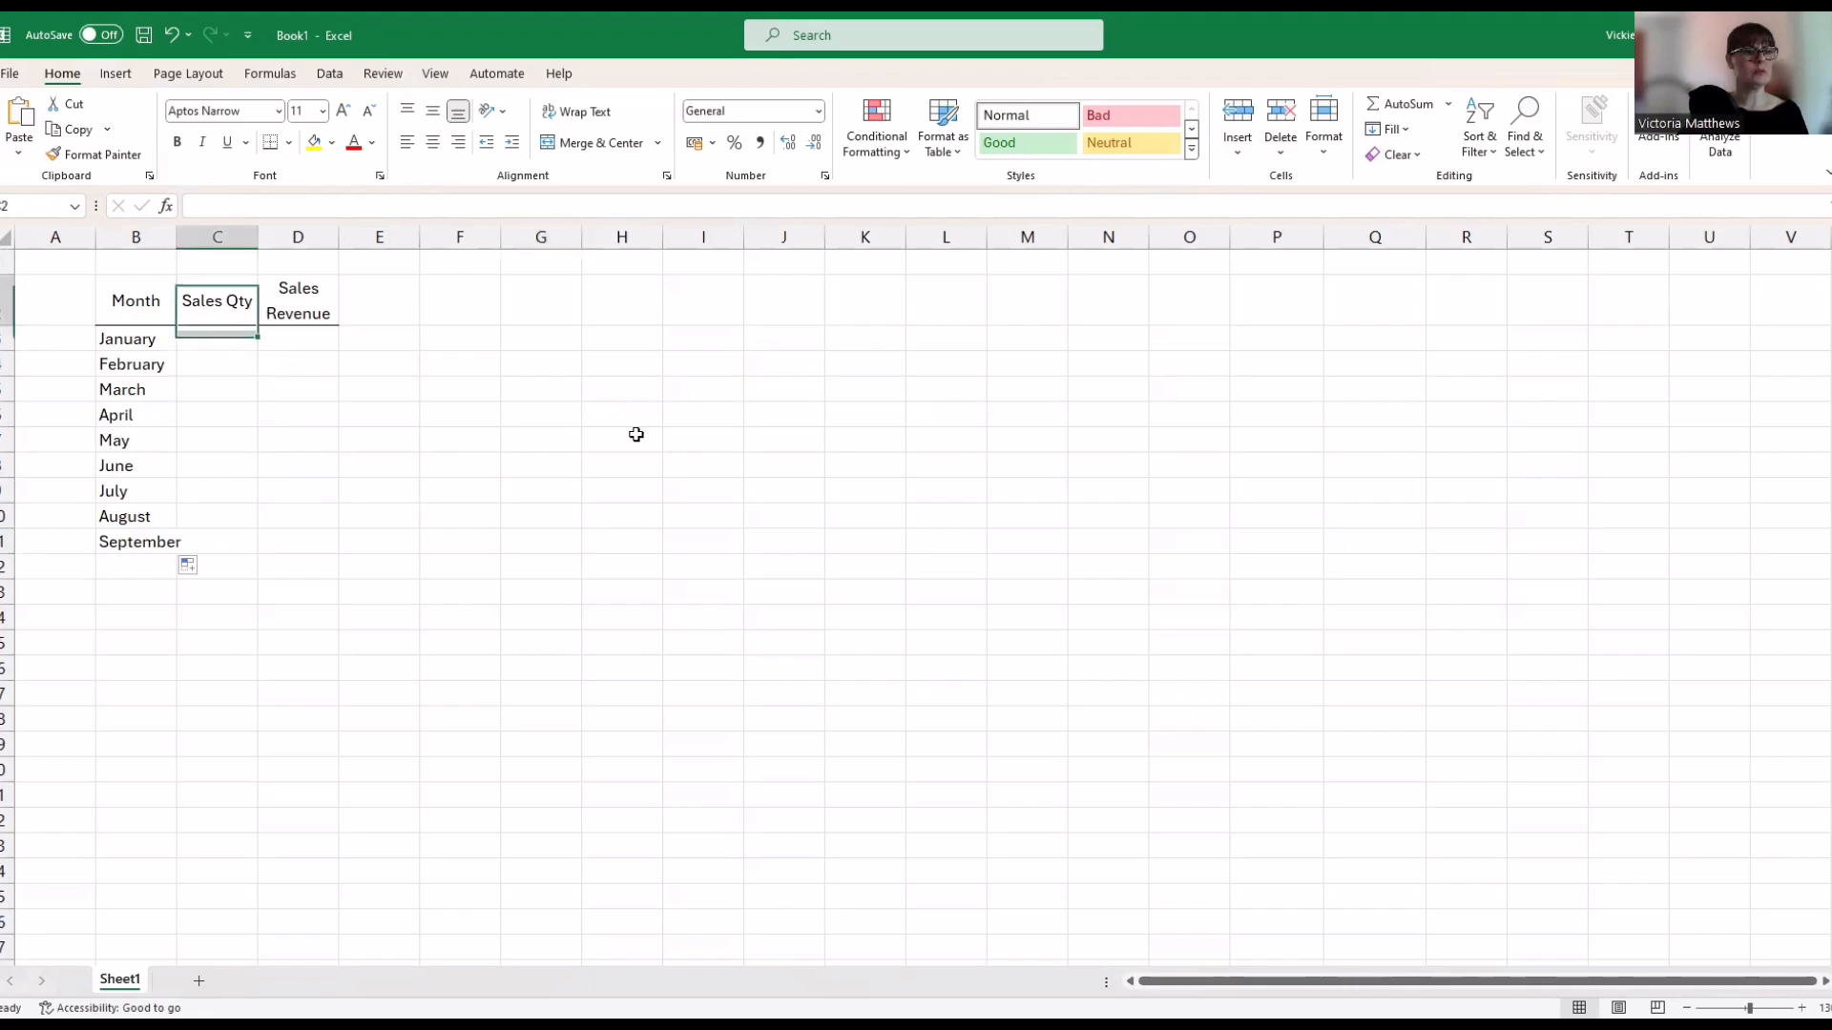
{"action": "key", "text": "Down"}
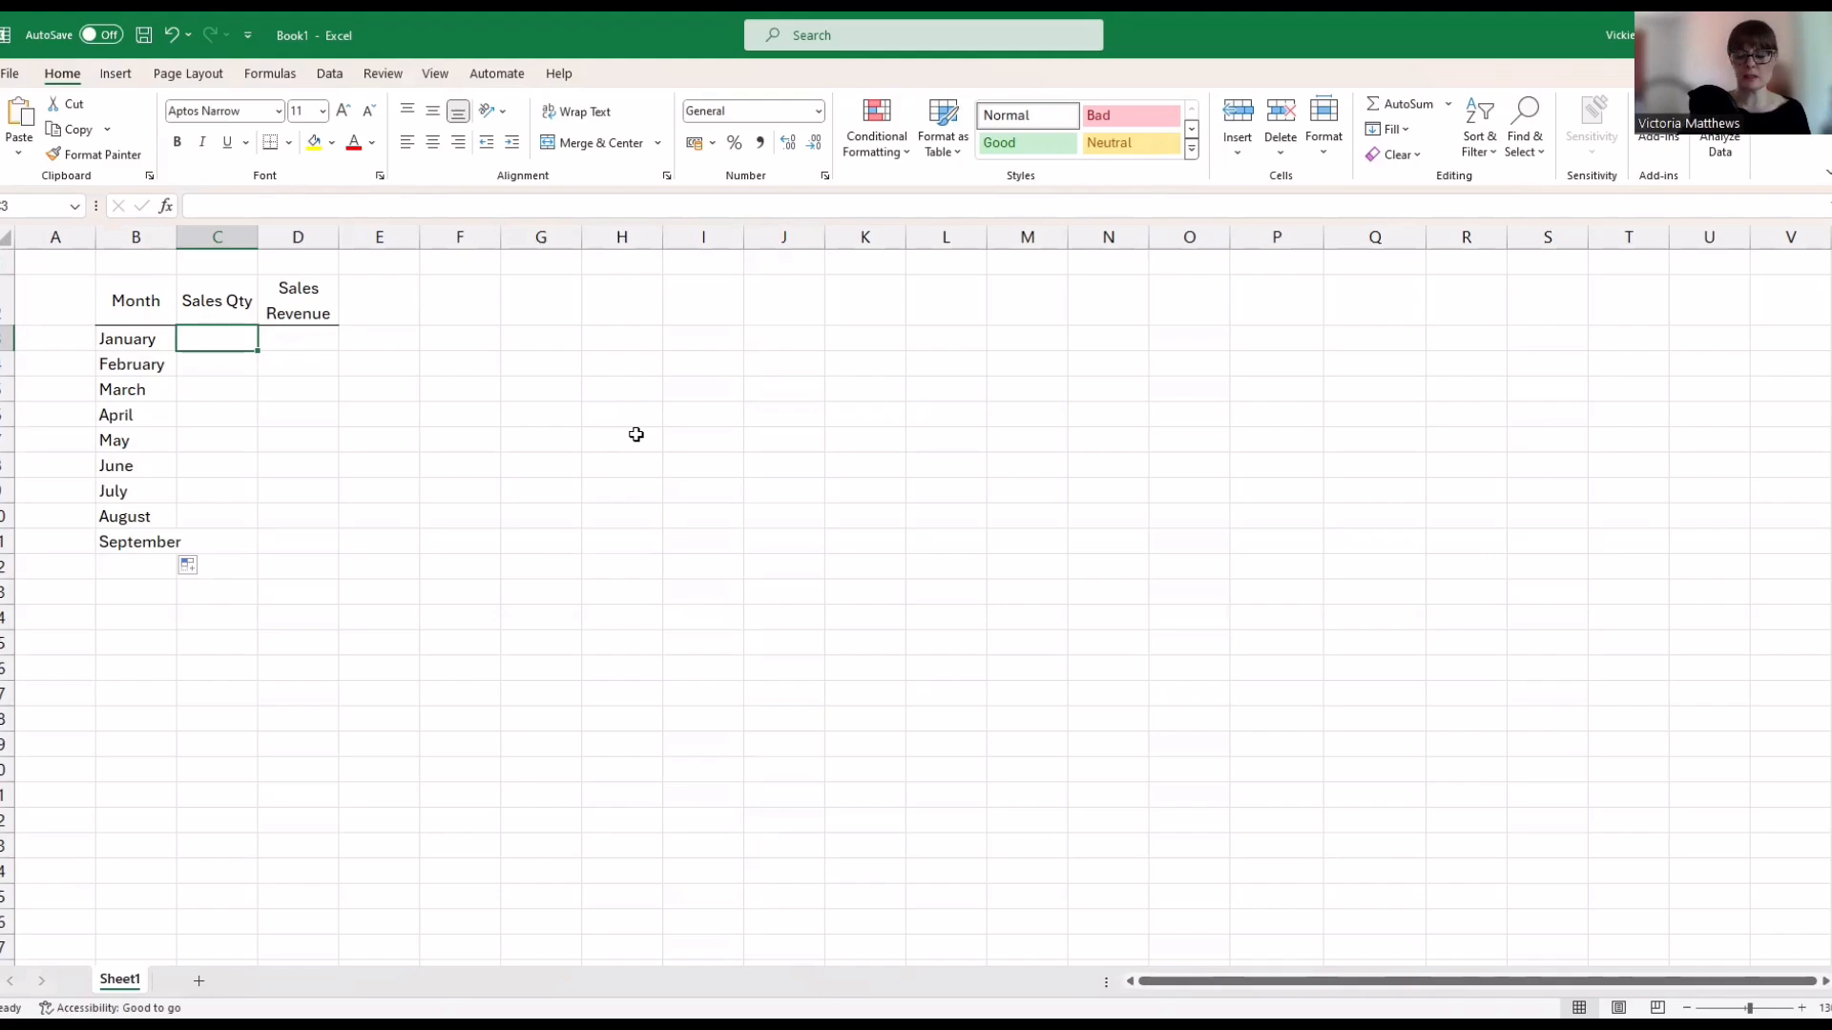
{"action": "type", "text": "49"}
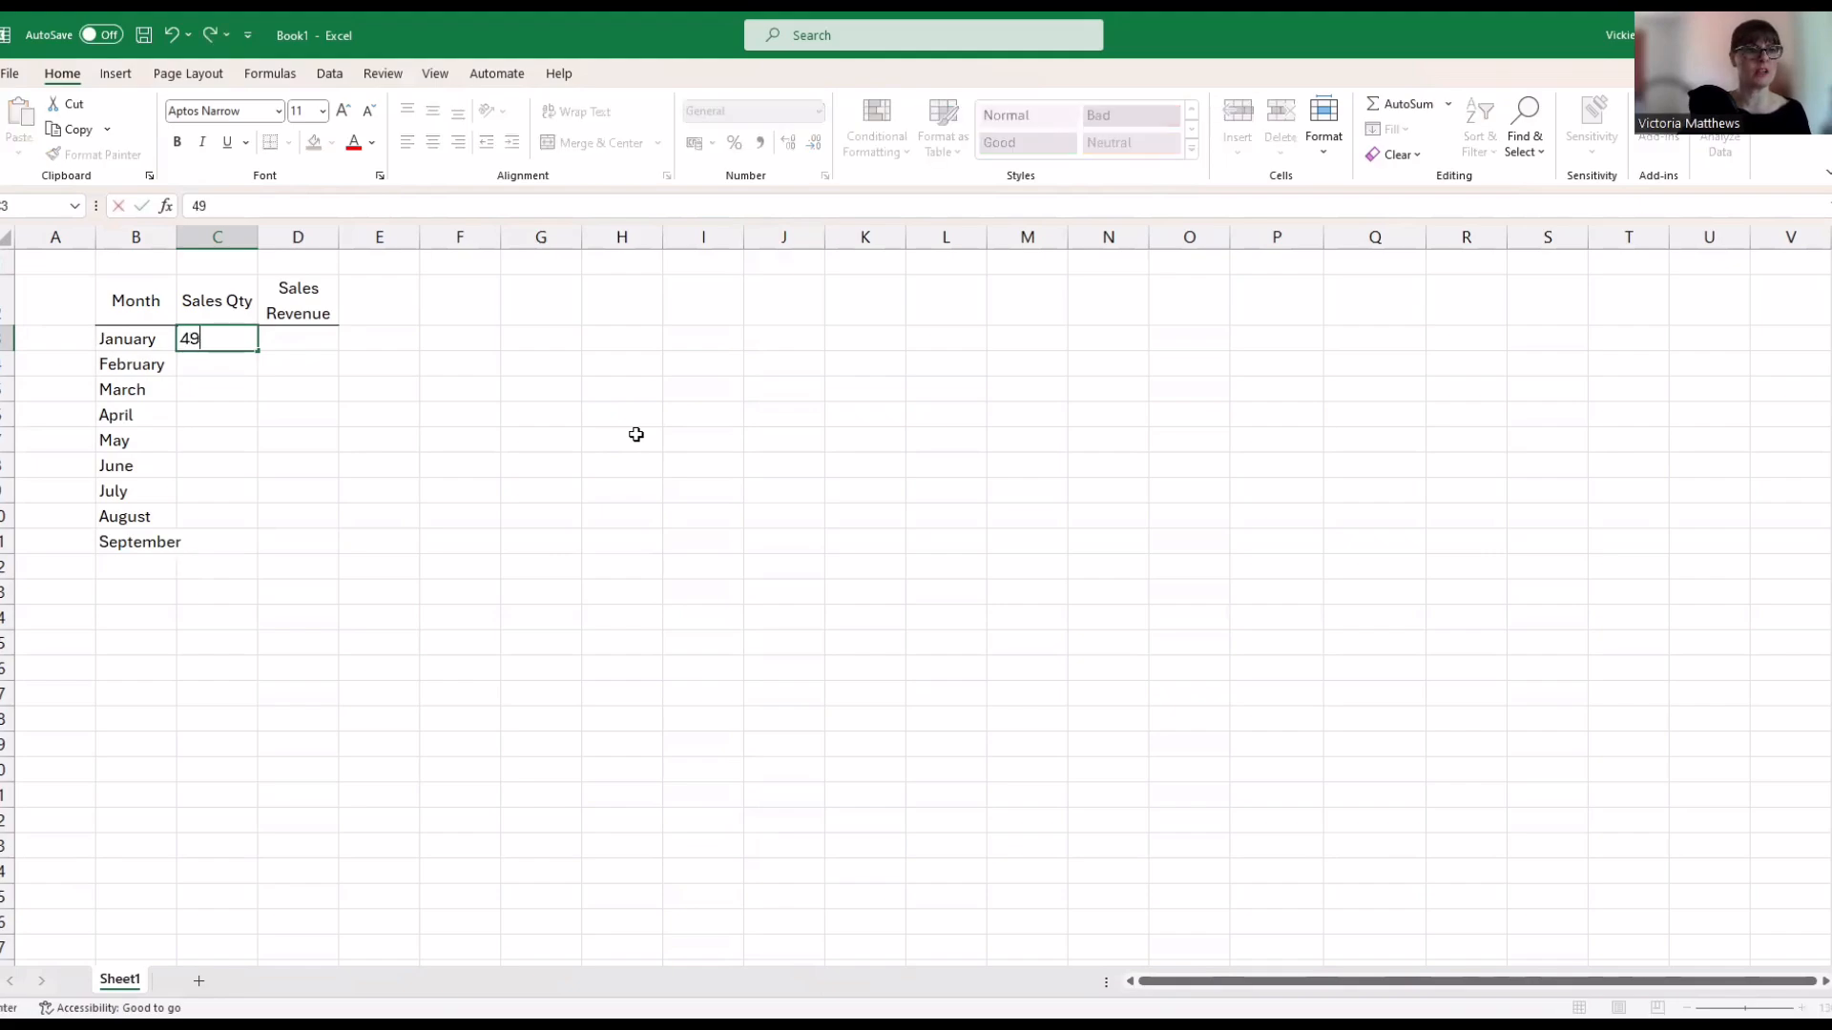
{"action": "key", "text": "Return"}
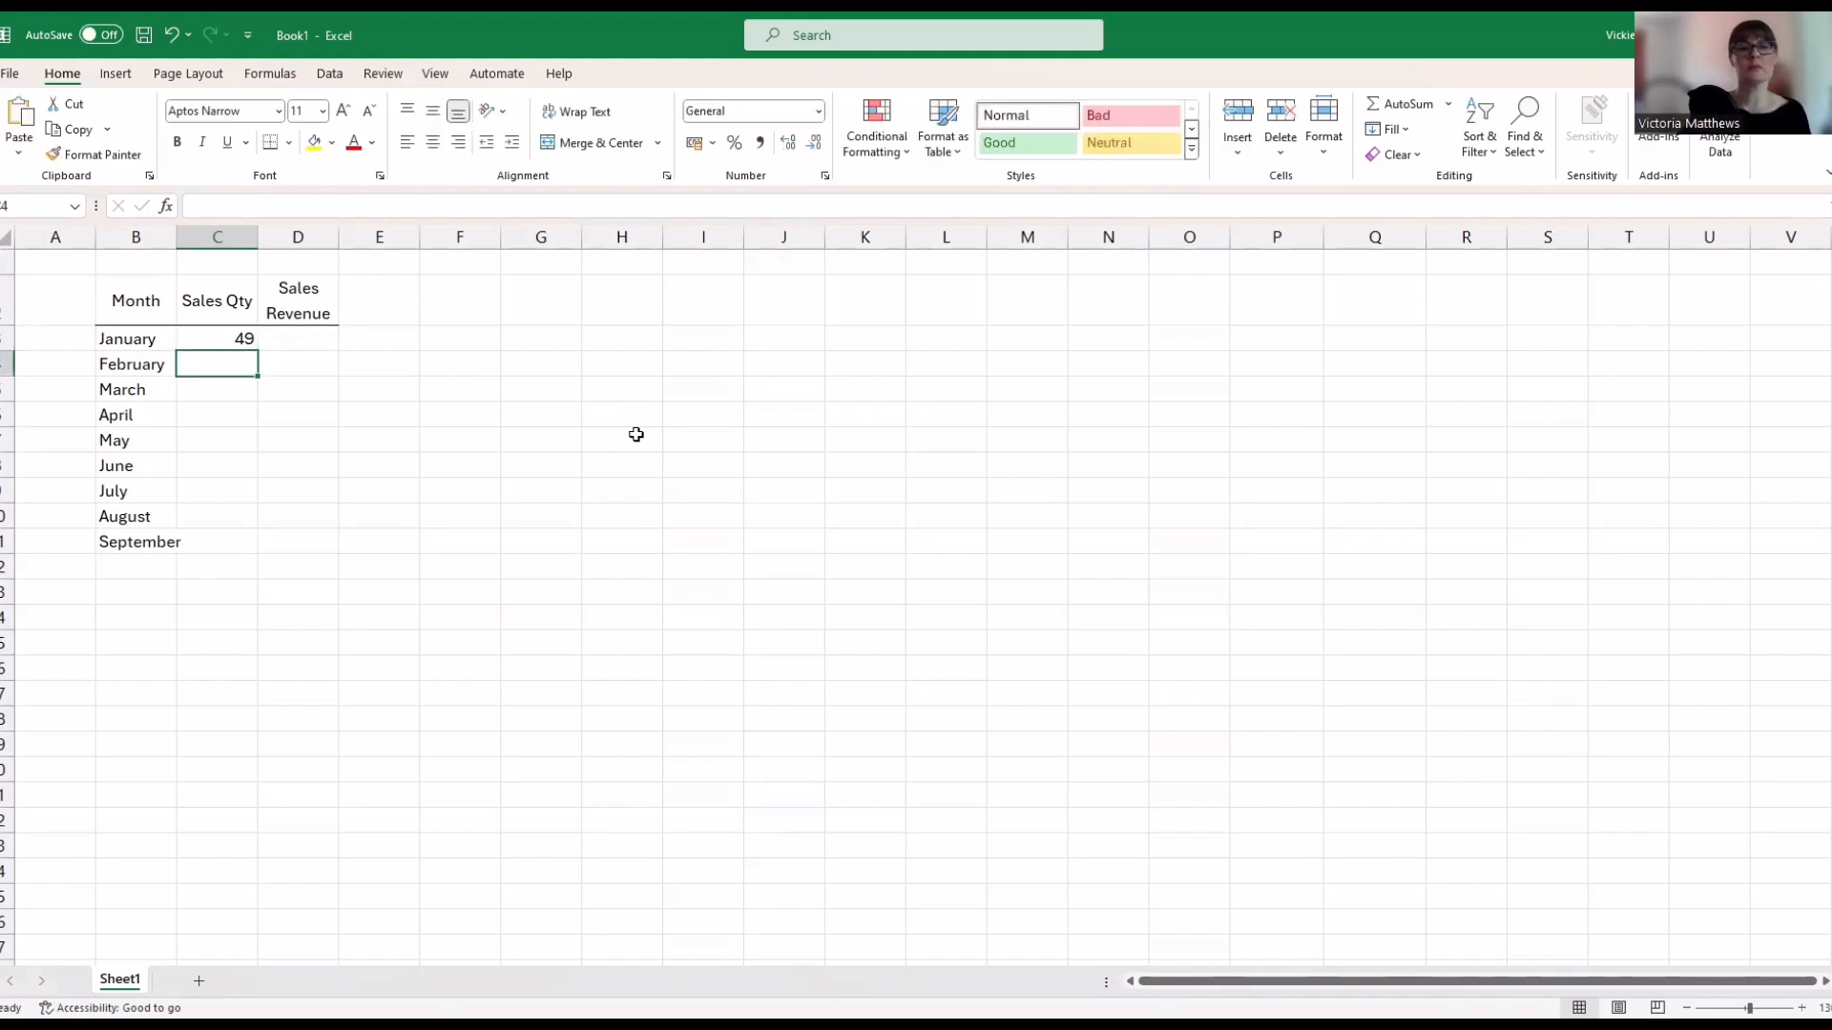
{"action": "type", "text": "49"}
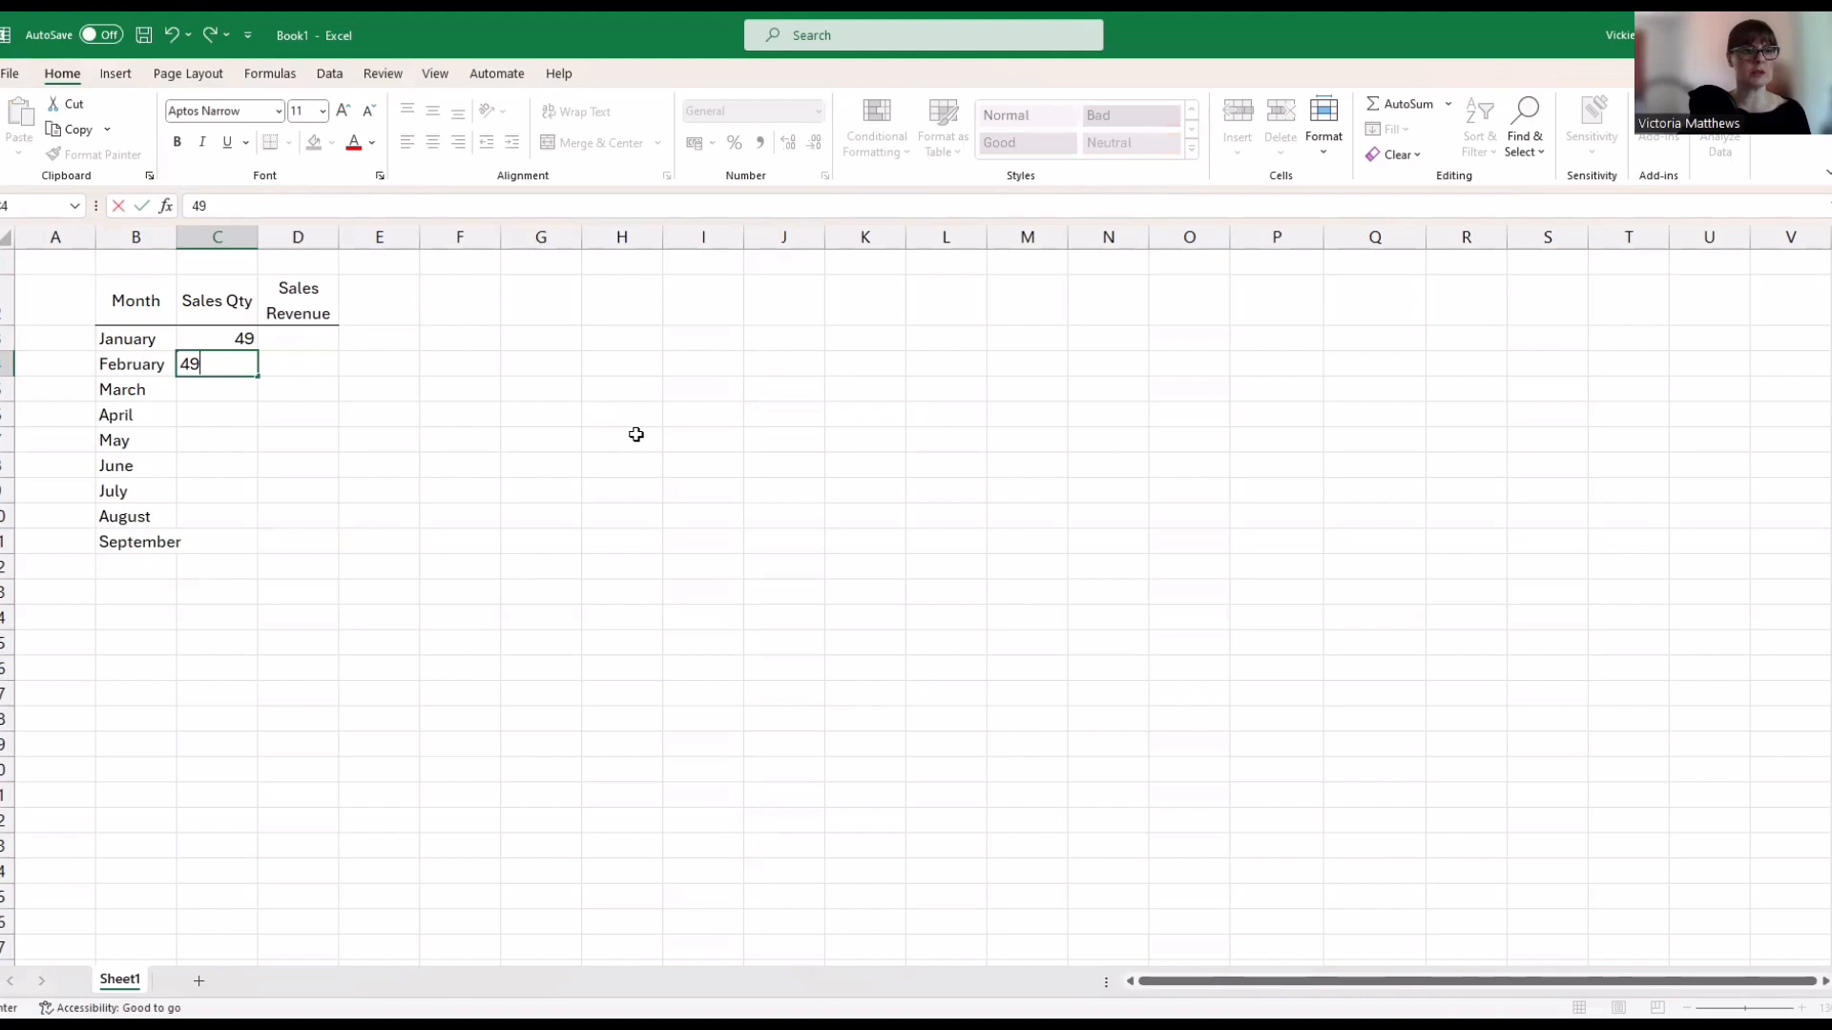
{"action": "key", "text": "Return"}
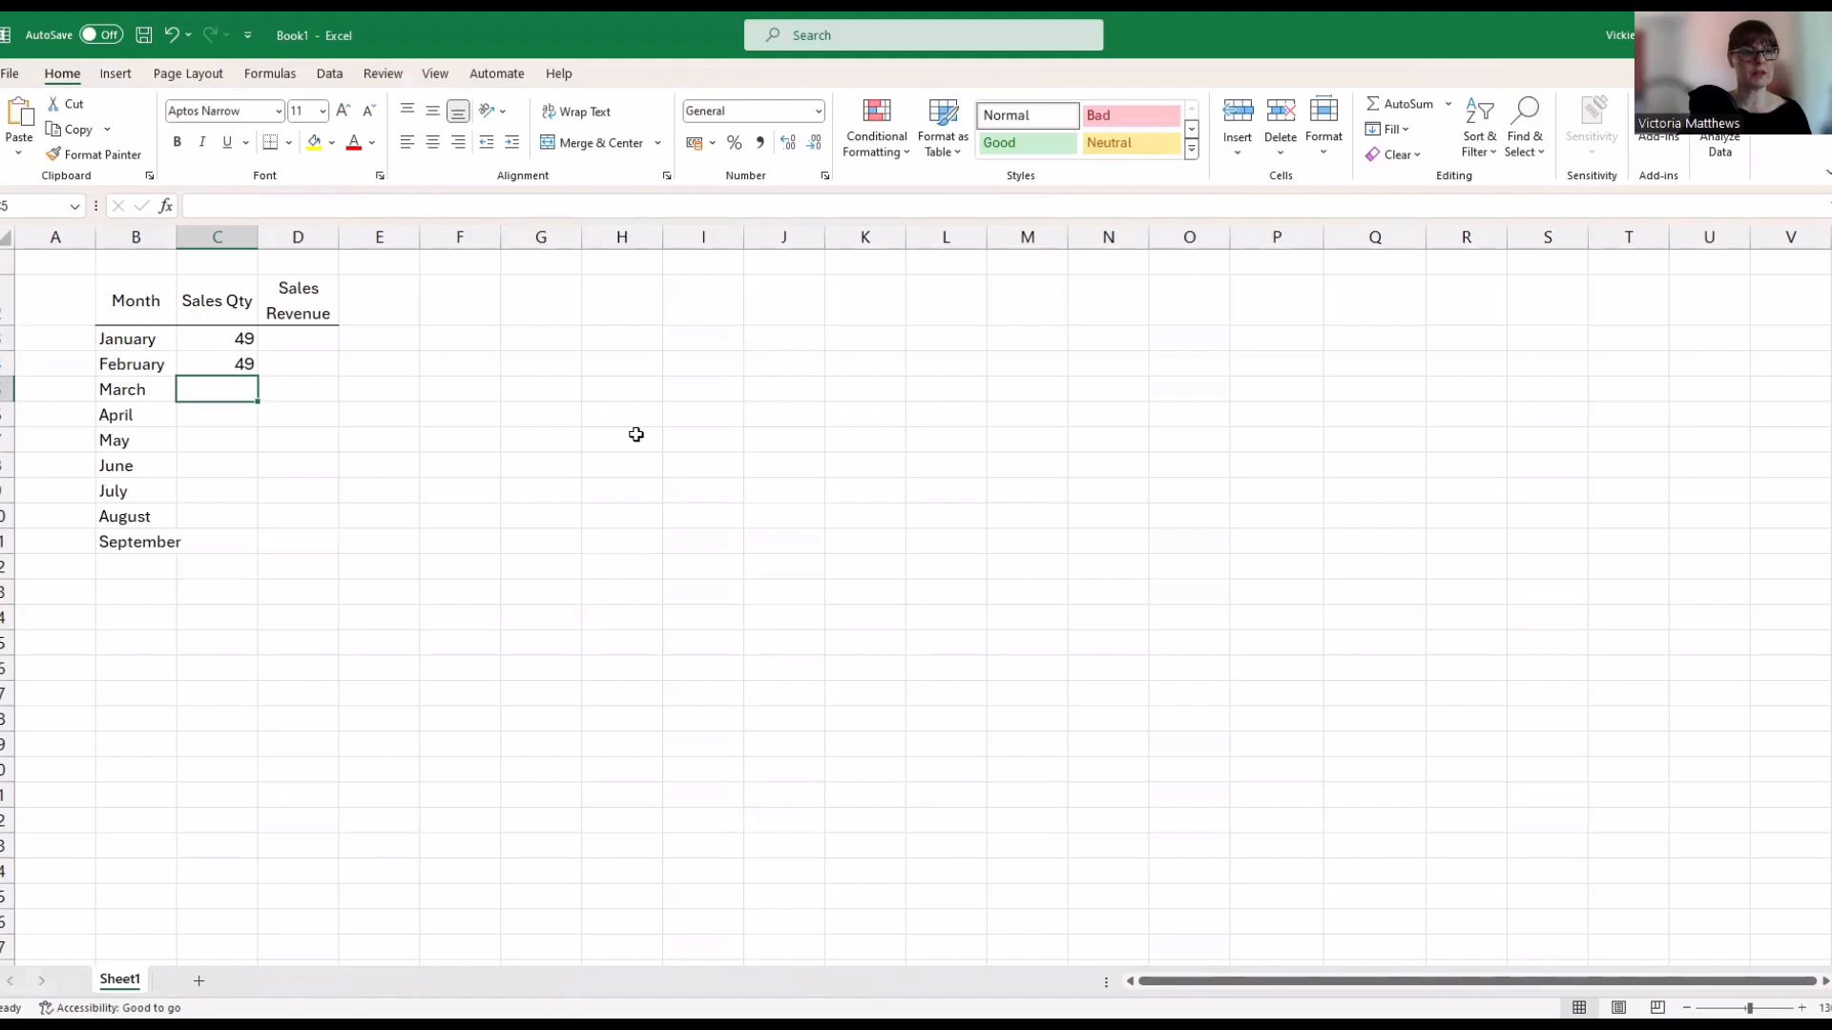
{"action": "type", "text": "68"}
{"action": "key", "text": "Return"}
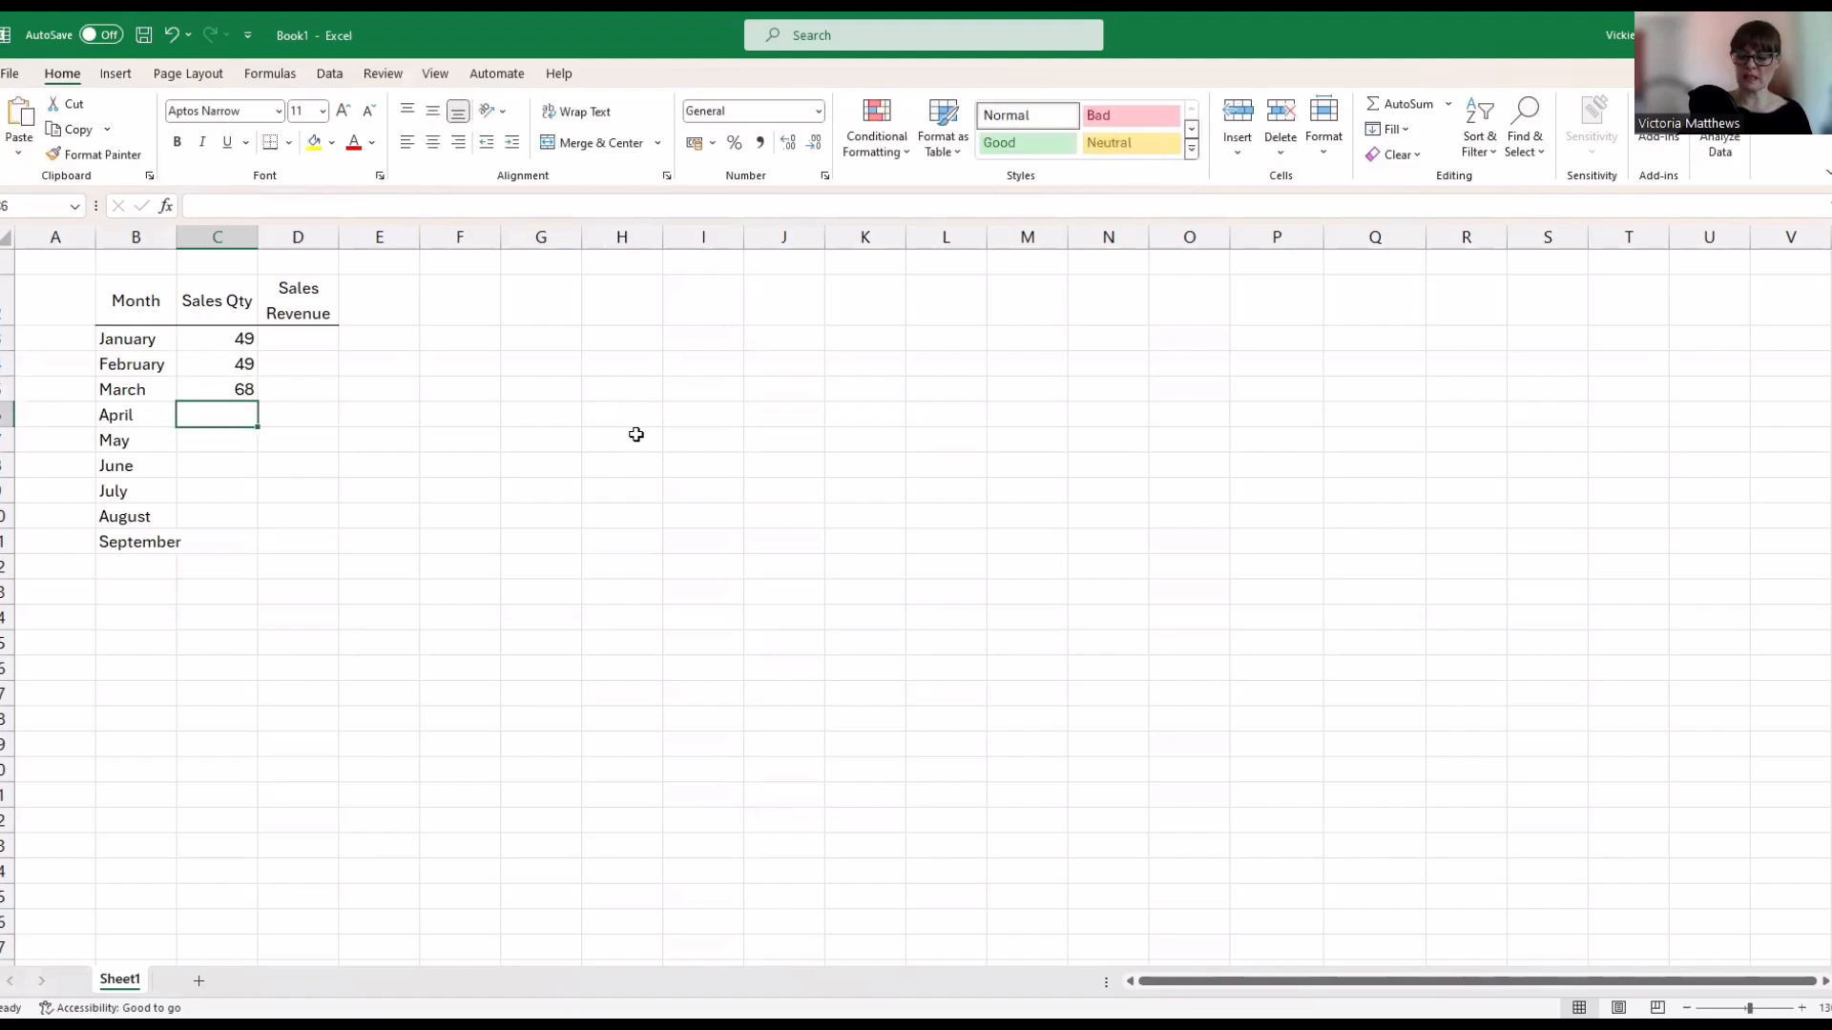
Enter the sales quantities 79, 81 and 74 for April to June in cells C6 to C8
{"action": "type", "text": "7"}
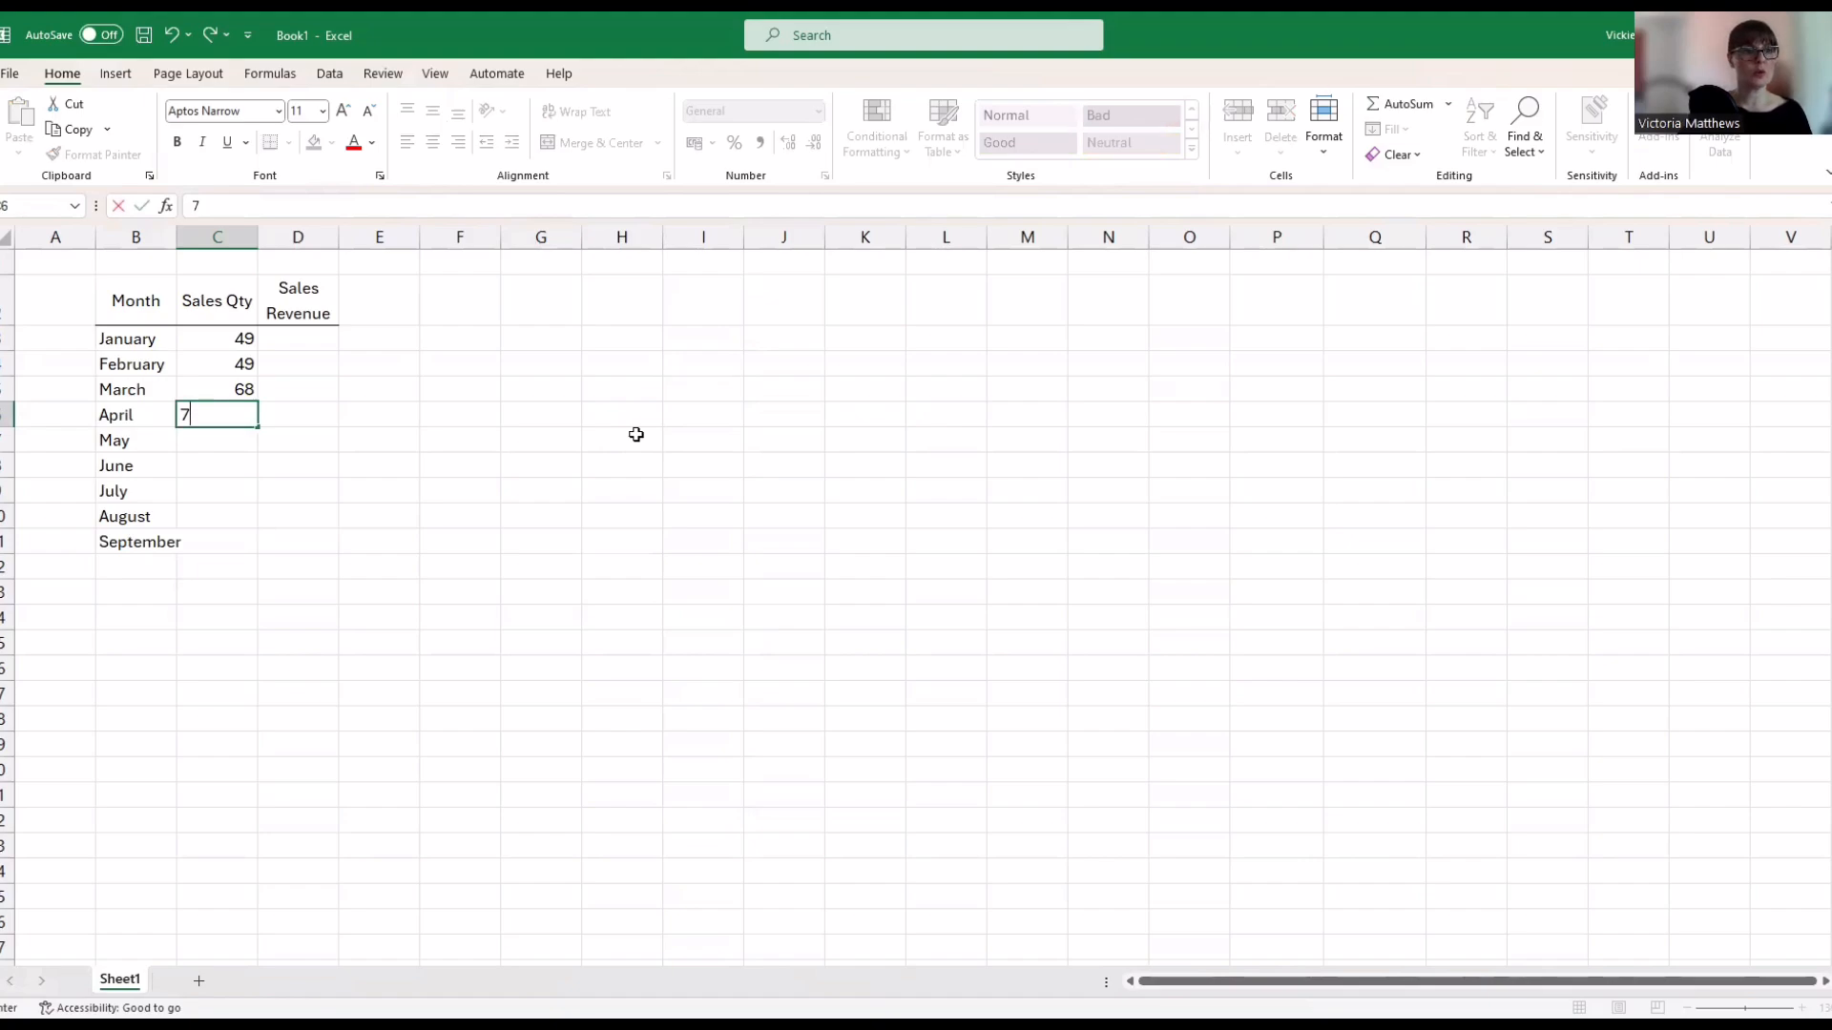
{"action": "type", "text": "9"}
{"action": "key", "text": "Return"}
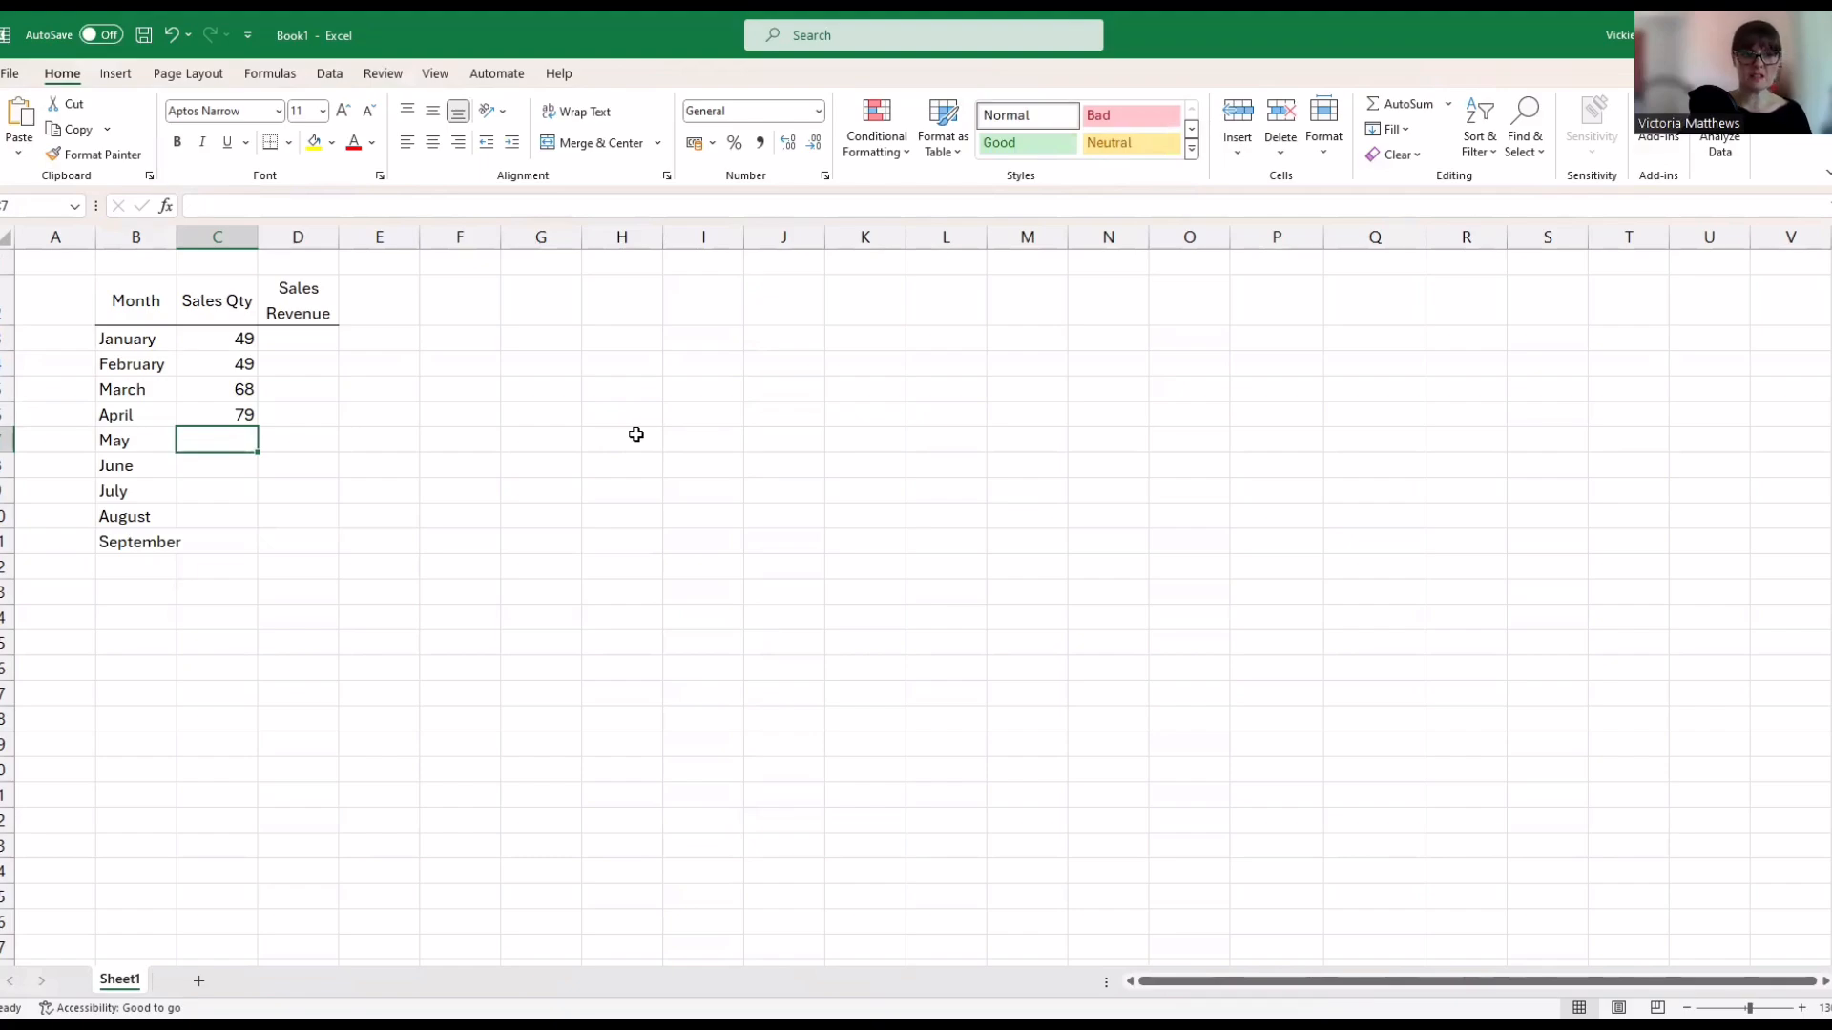
{"action": "type", "text": "81"}
{"action": "key", "text": "Return"}
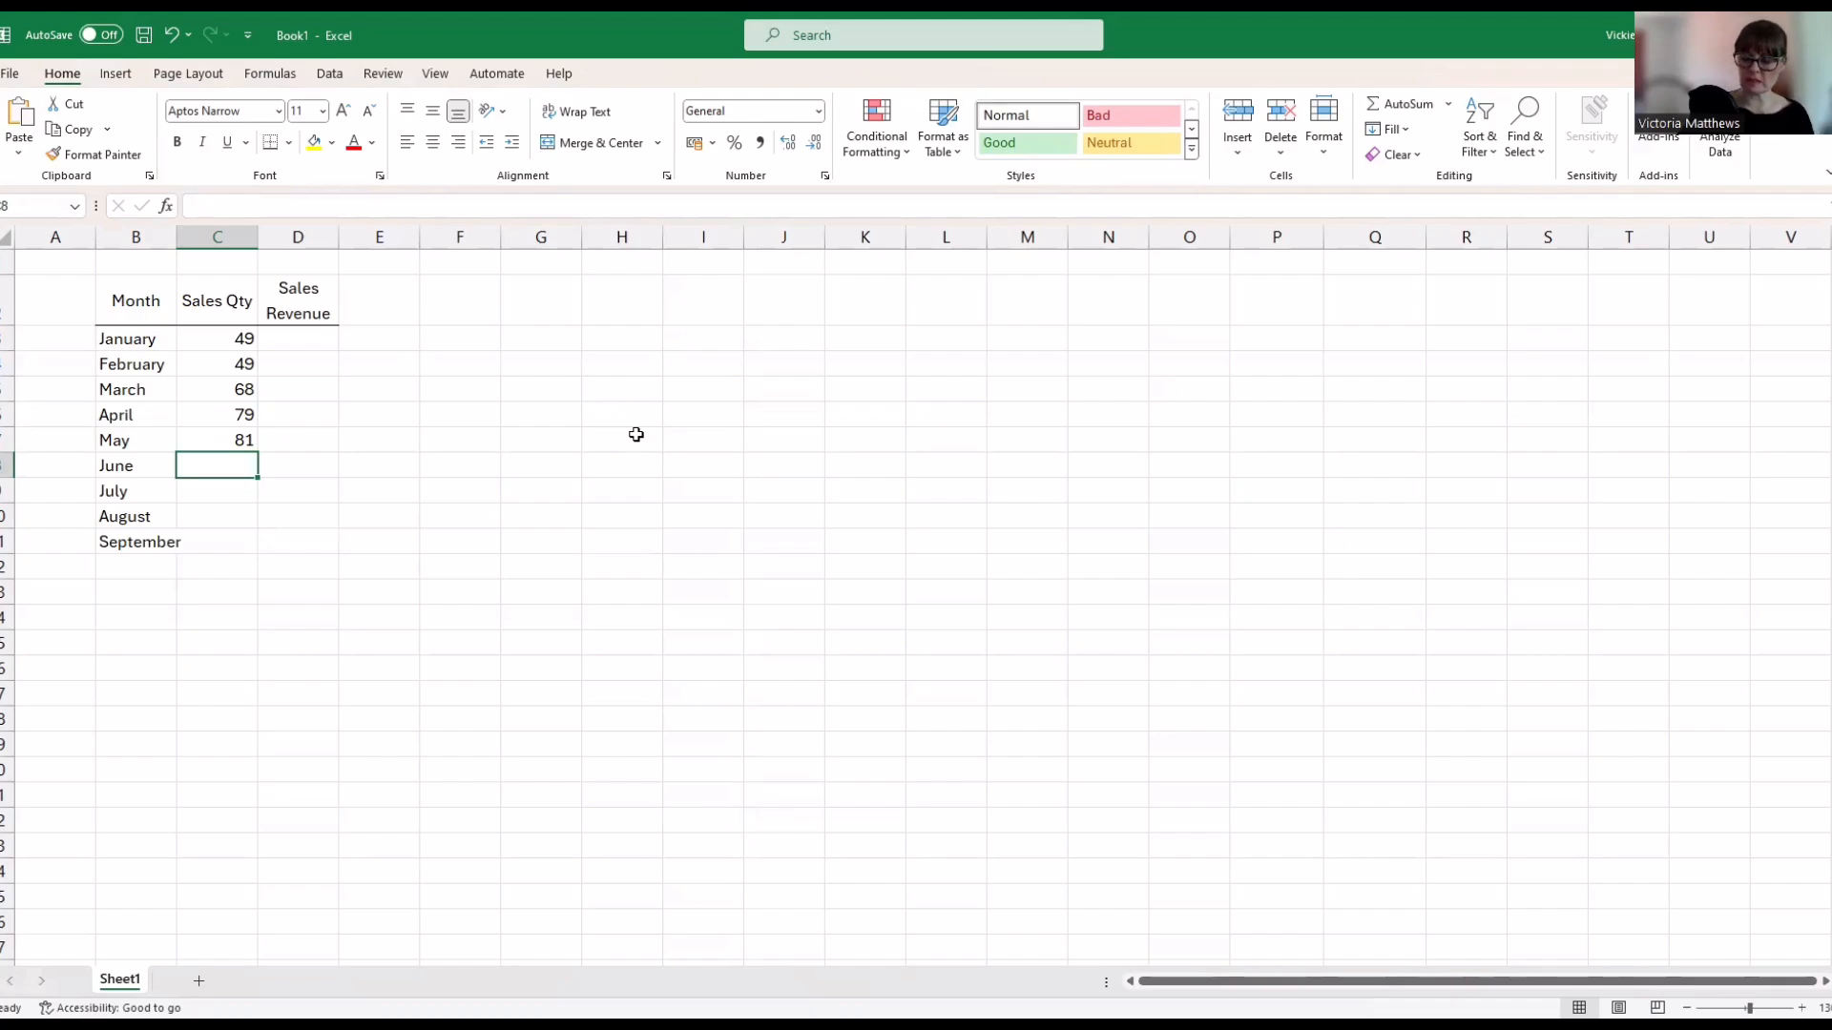
{"action": "type", "text": "74"}
{"action": "key", "text": "Return"}
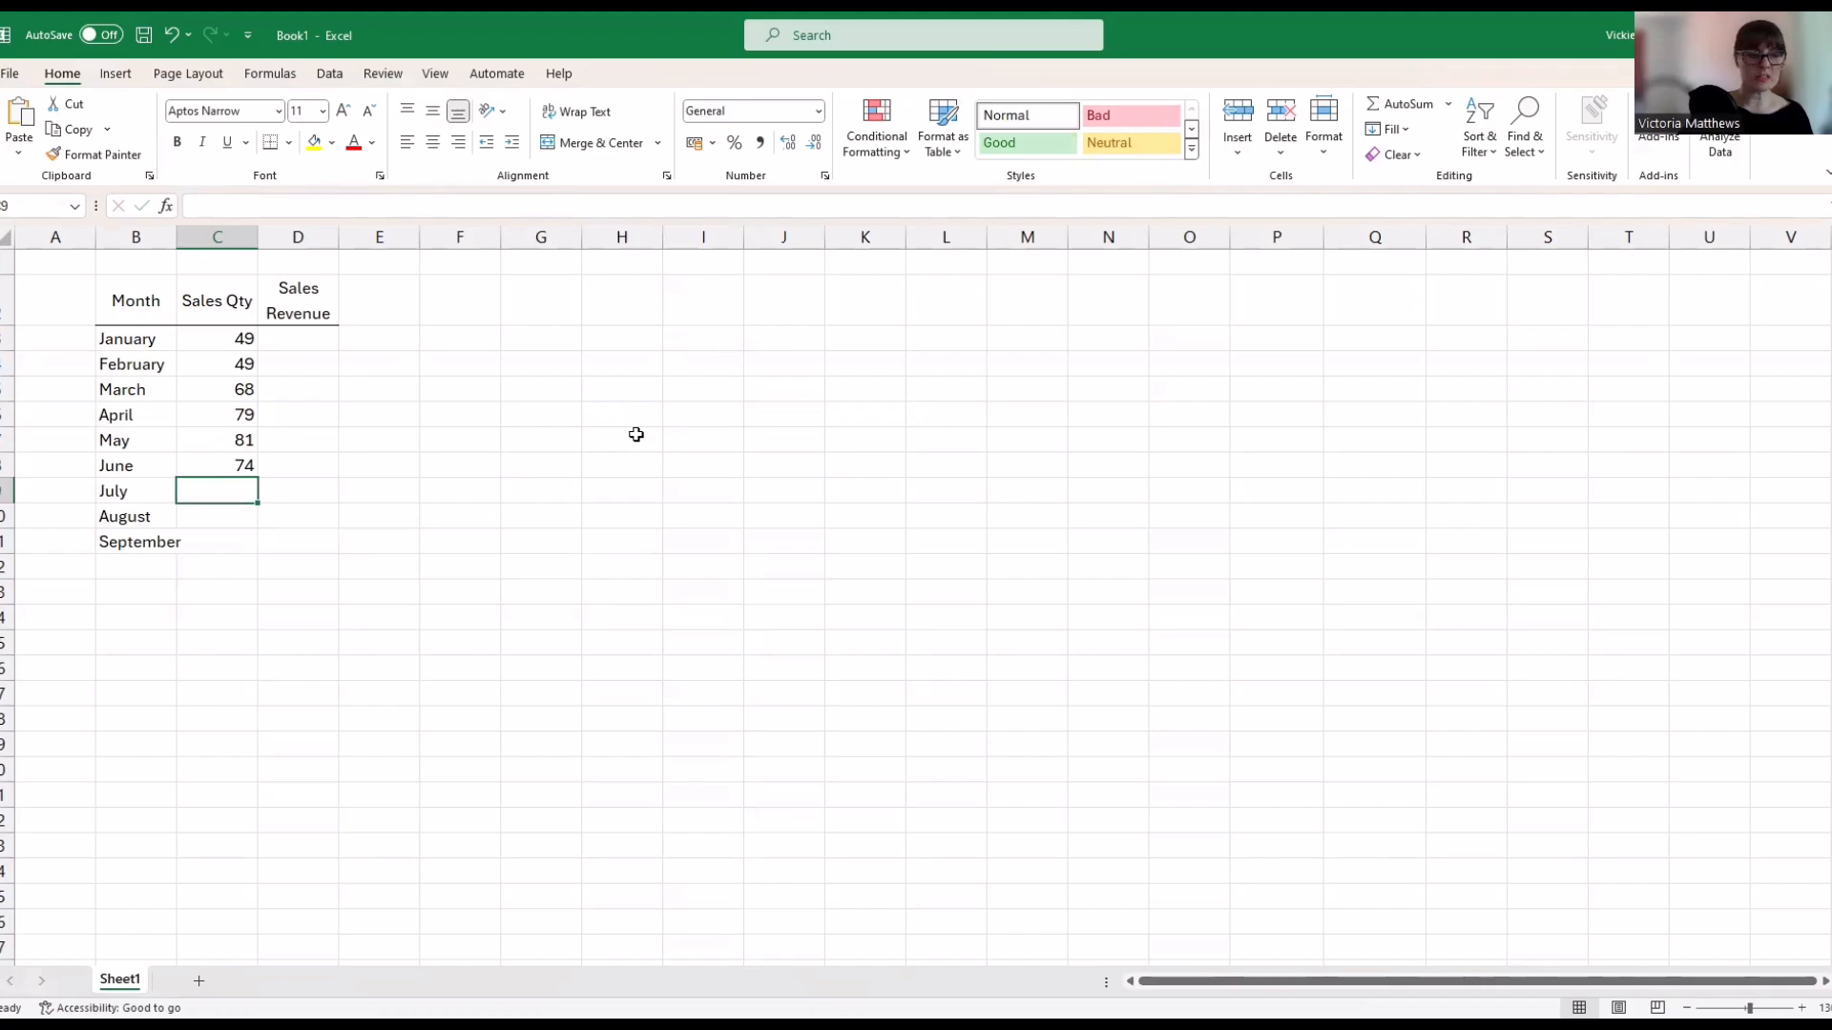
Enter the sales quantities 20, 150 and 1020 for July to September in cells C9 to C11
{"action": "type", "text": "2"}
{"action": "key", "text": "BackSpace"}
{"action": "type", "text": "2"}
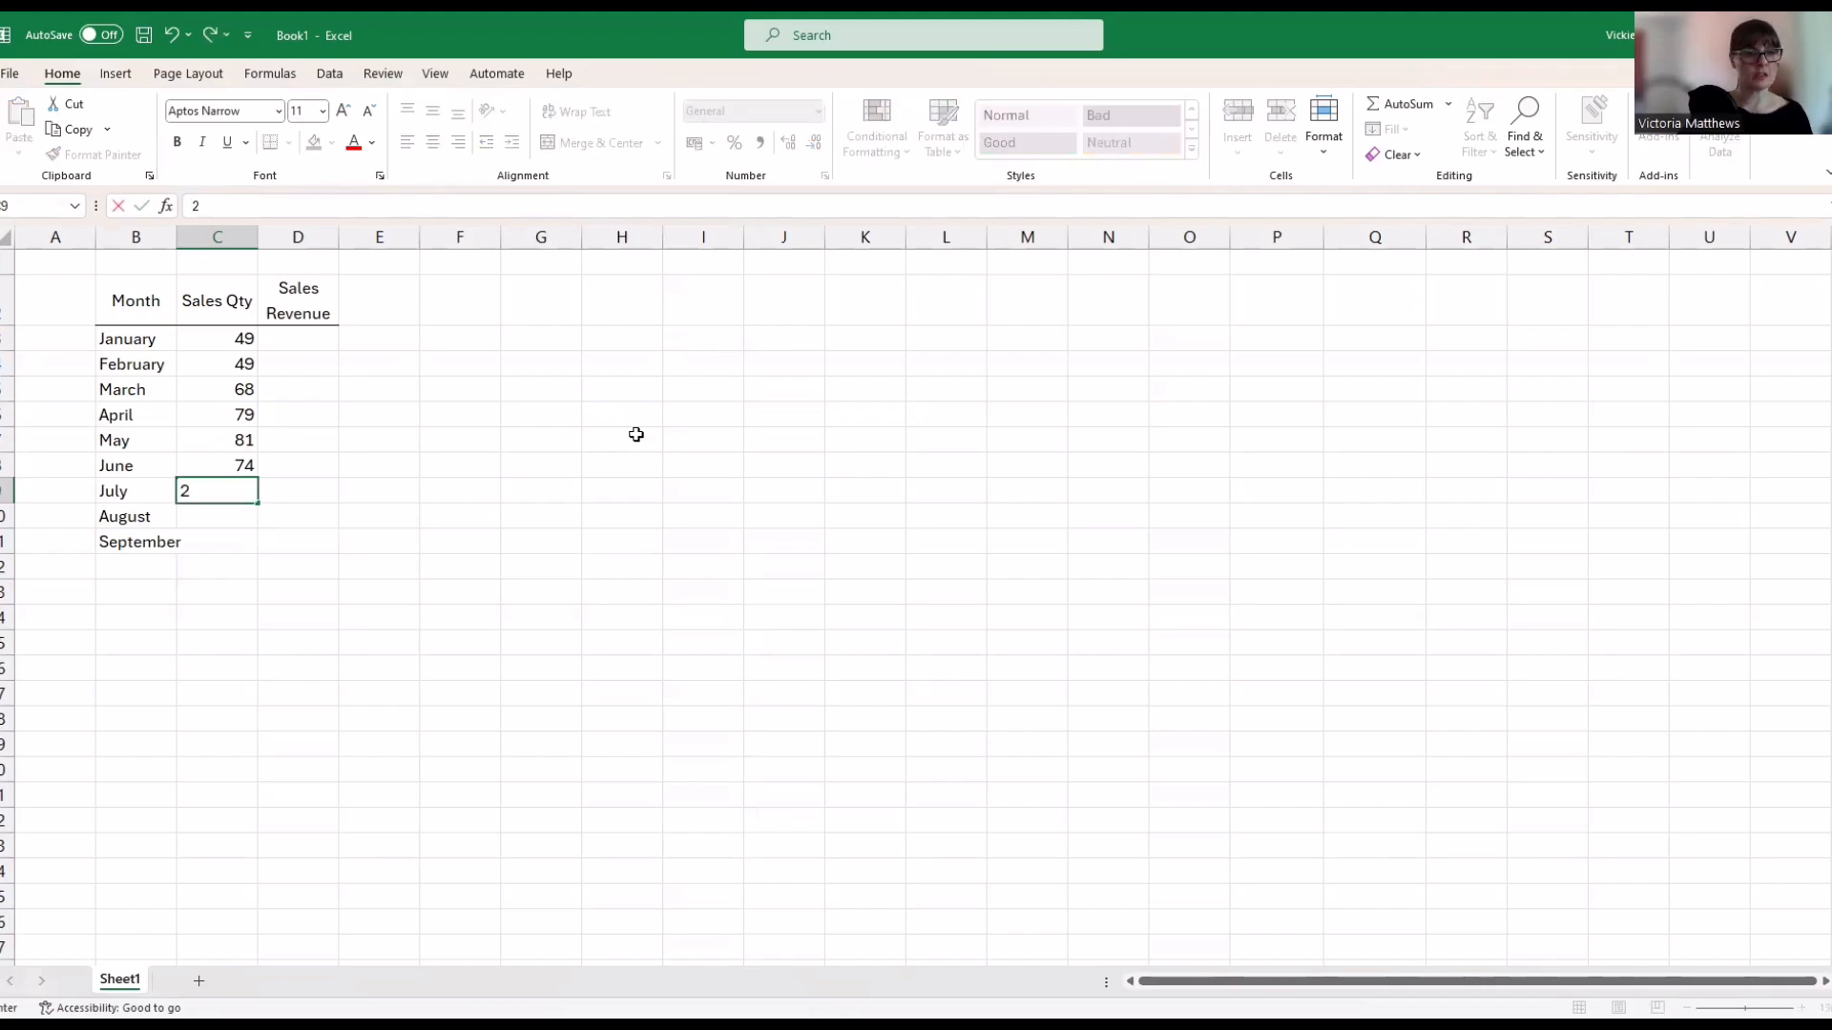
{"action": "type", "text": "0"}
{"action": "key", "text": "Return"}
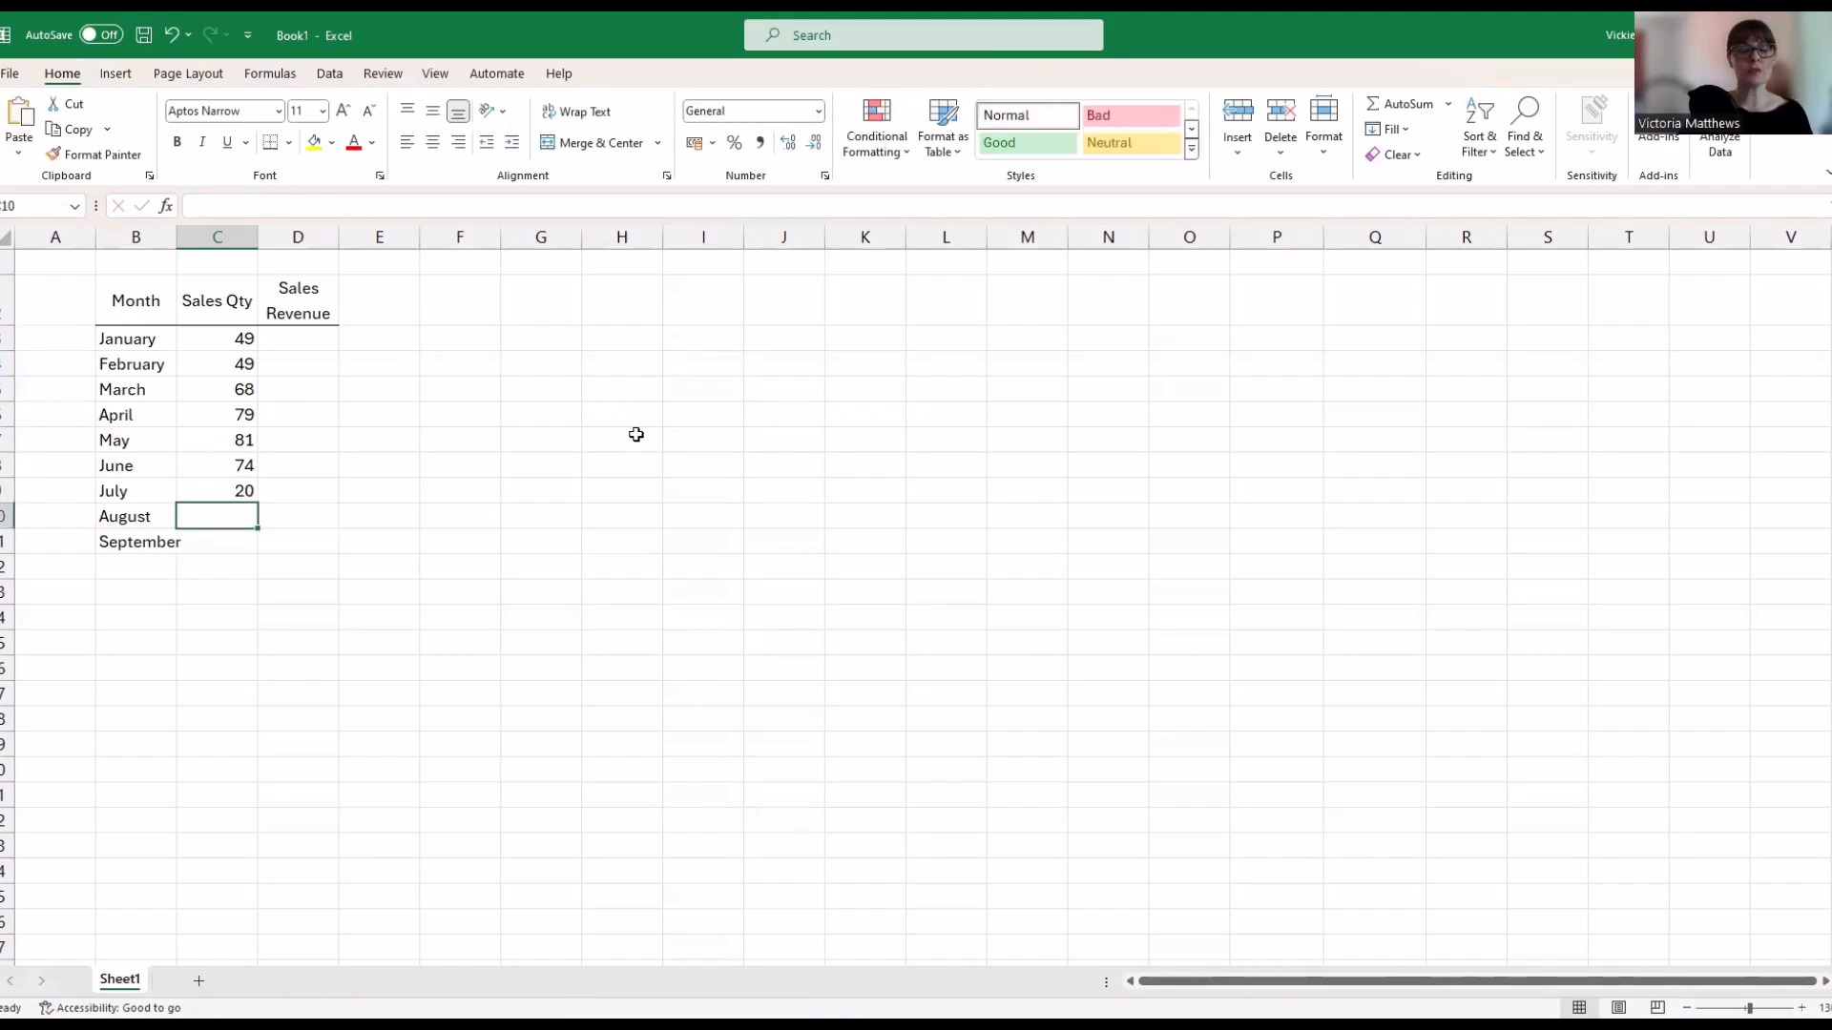
{"action": "type", "text": "150"}
{"action": "key", "text": "Return"}
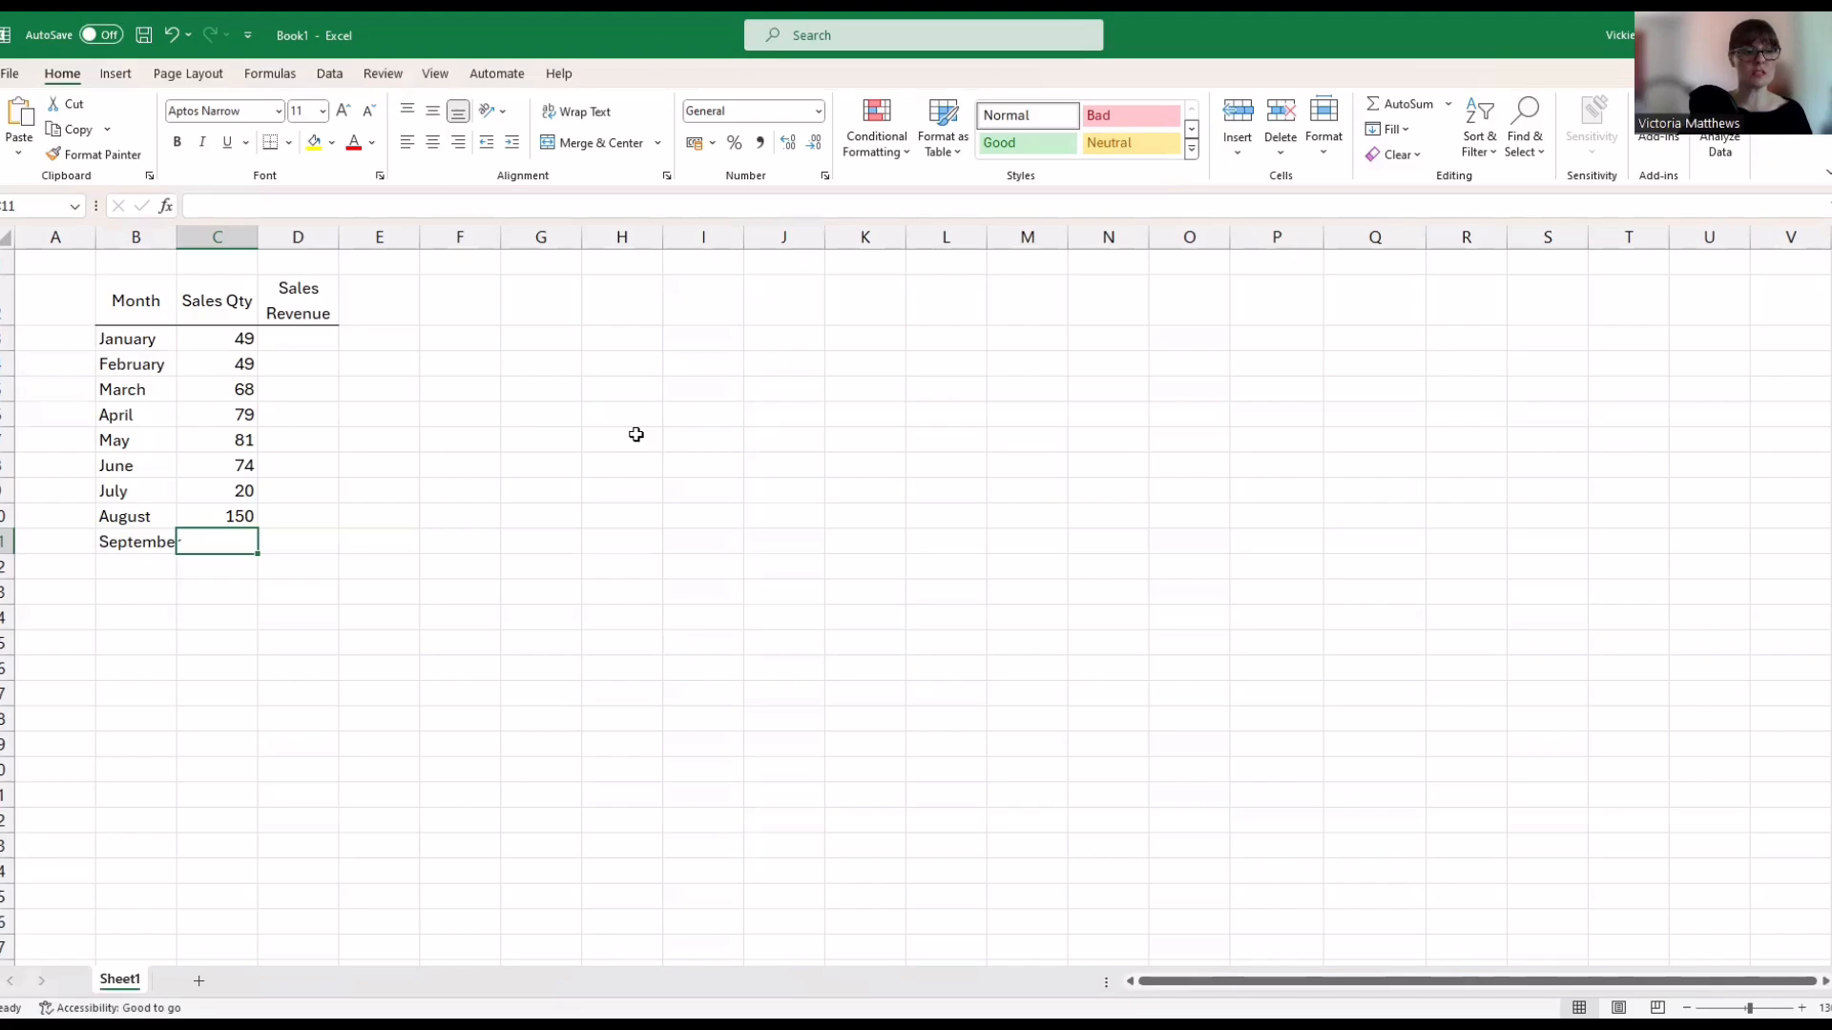
{"action": "type", "text": "102"}
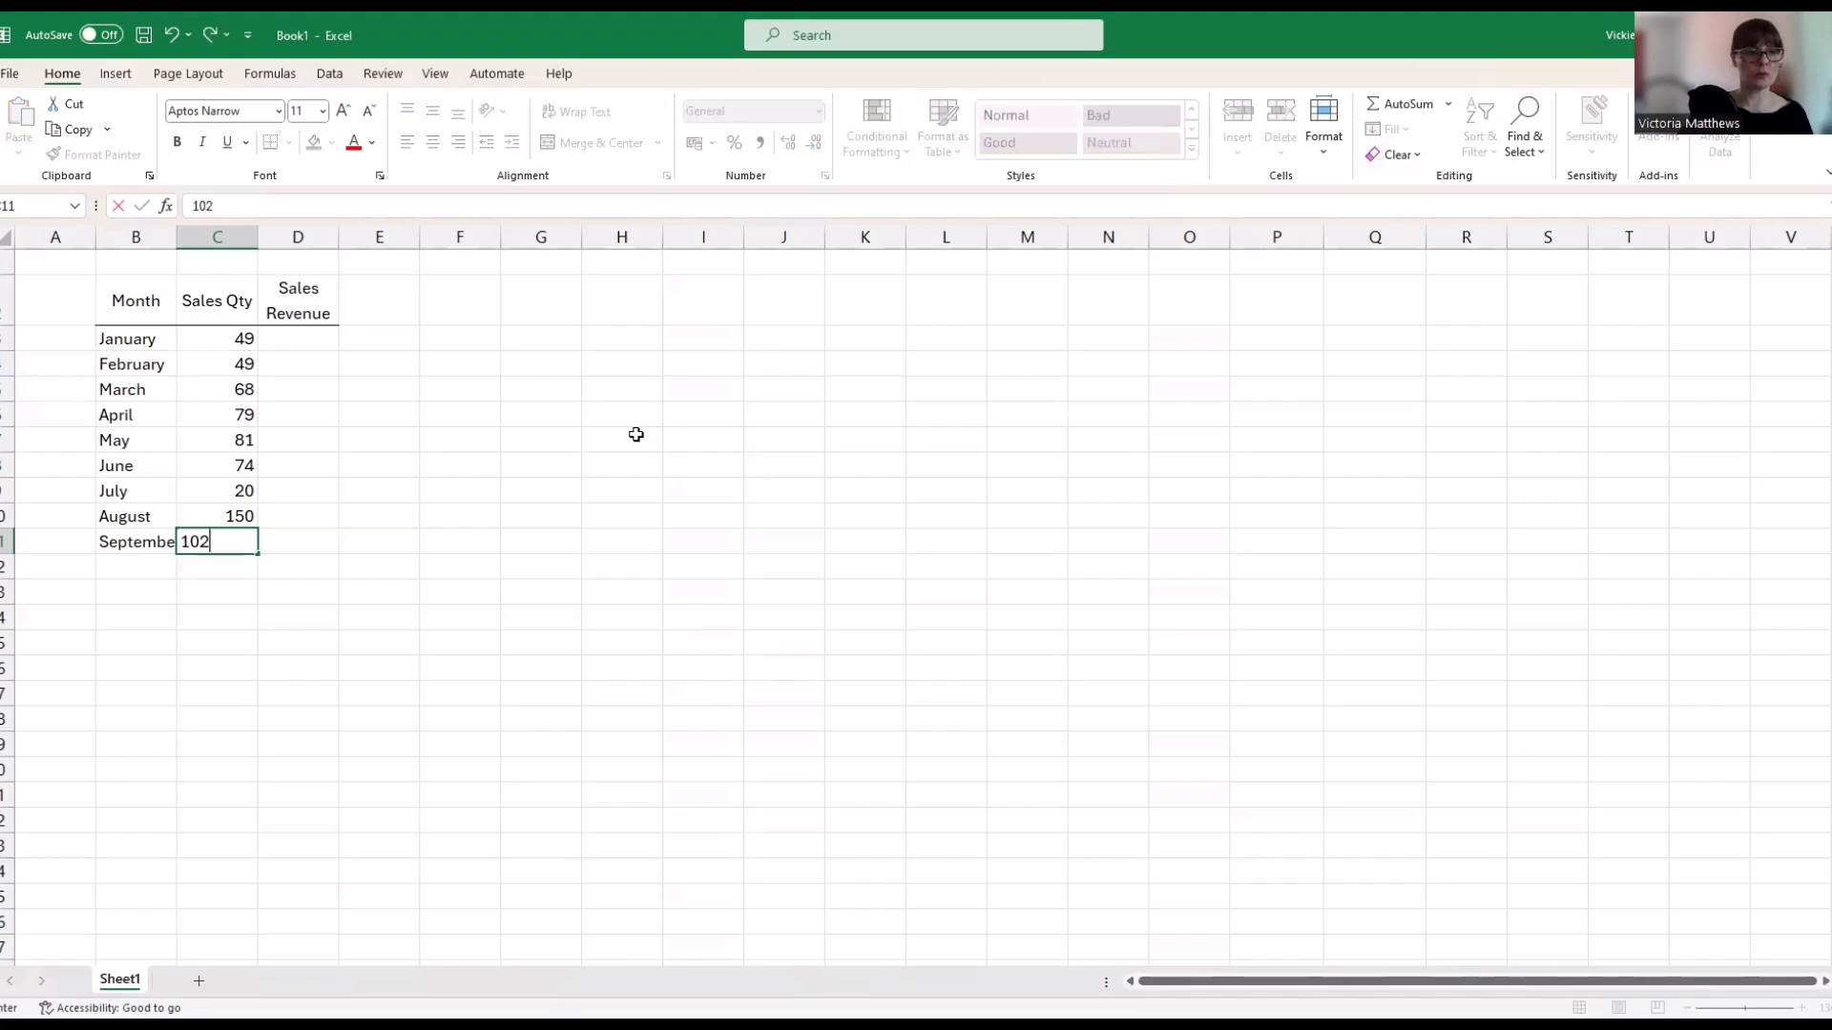
{"action": "type", "text": "0"}
{"action": "key", "text": "Return"}
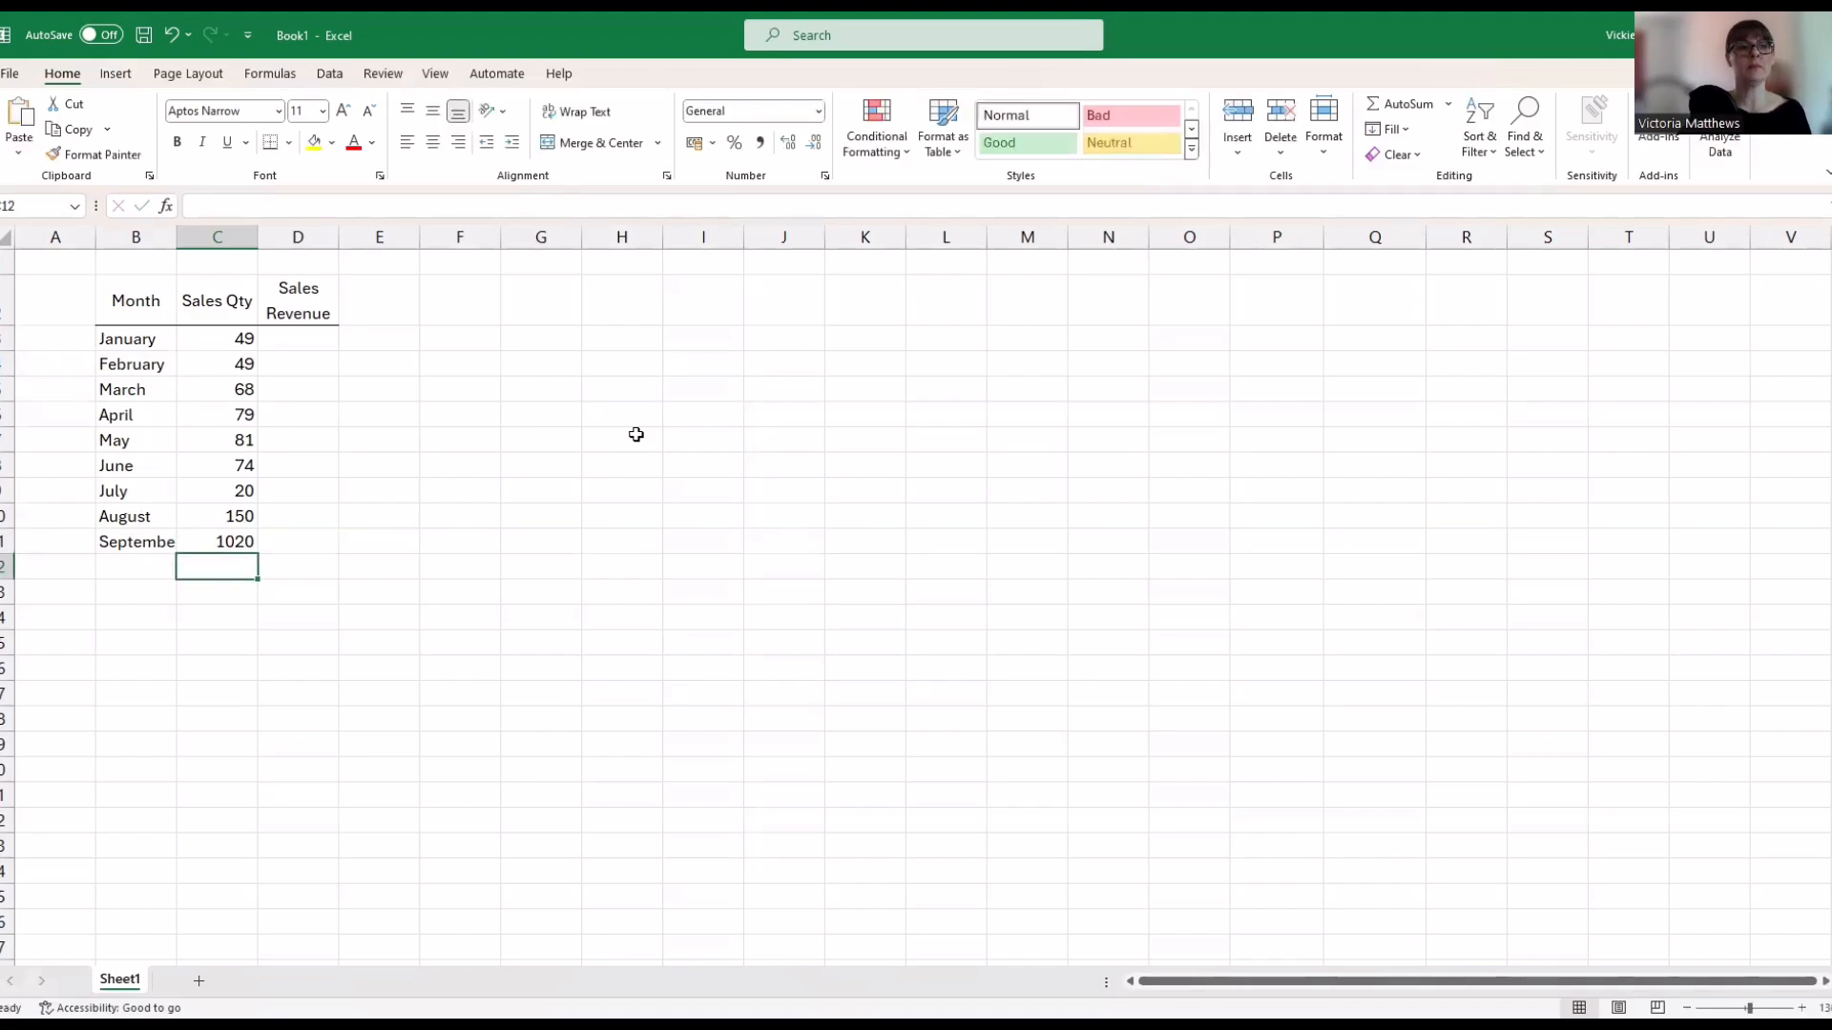
{"action": "key", "text": "Up"}
{"action": "key", "text": "Up"}
{"action": "key", "text": "Right"}
{"action": "key", "text": "Right"}
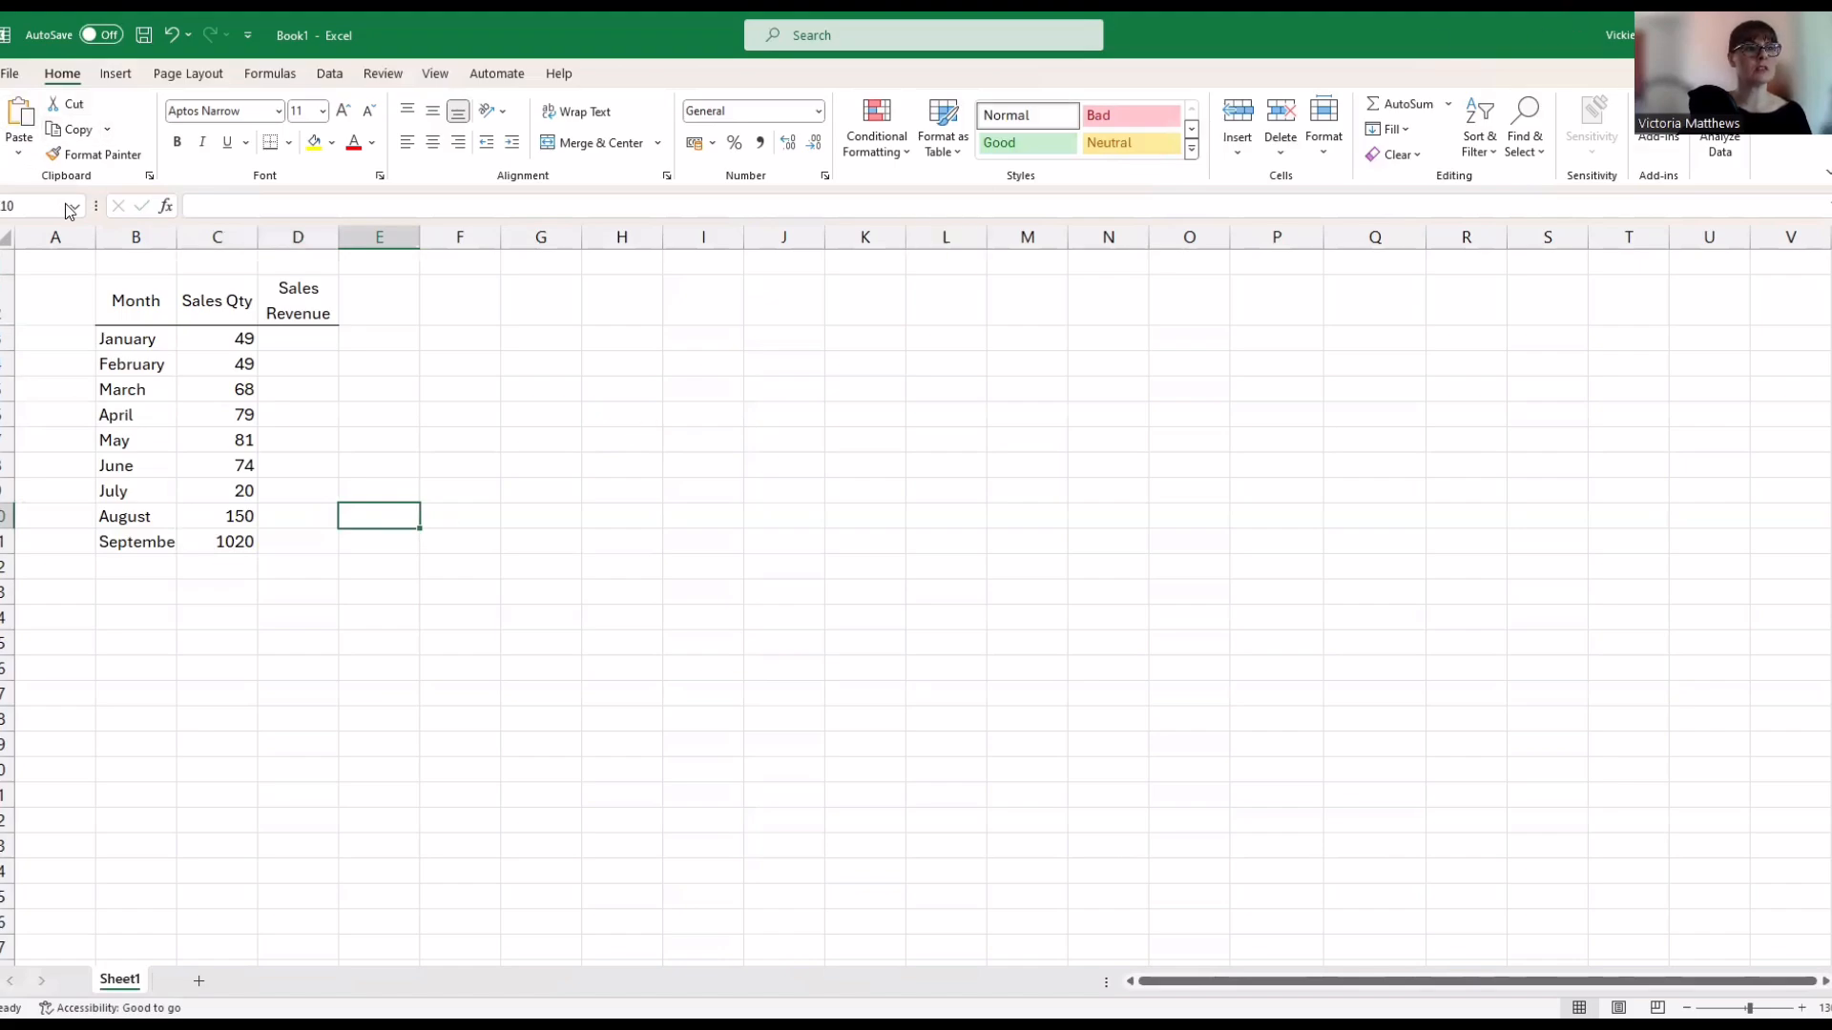
Insert two blank rows at the top of the sheet, above the table
{"action": "left_click", "coordinate": [5, 262]}
{"action": "right_click", "coordinate": [4, 264]}
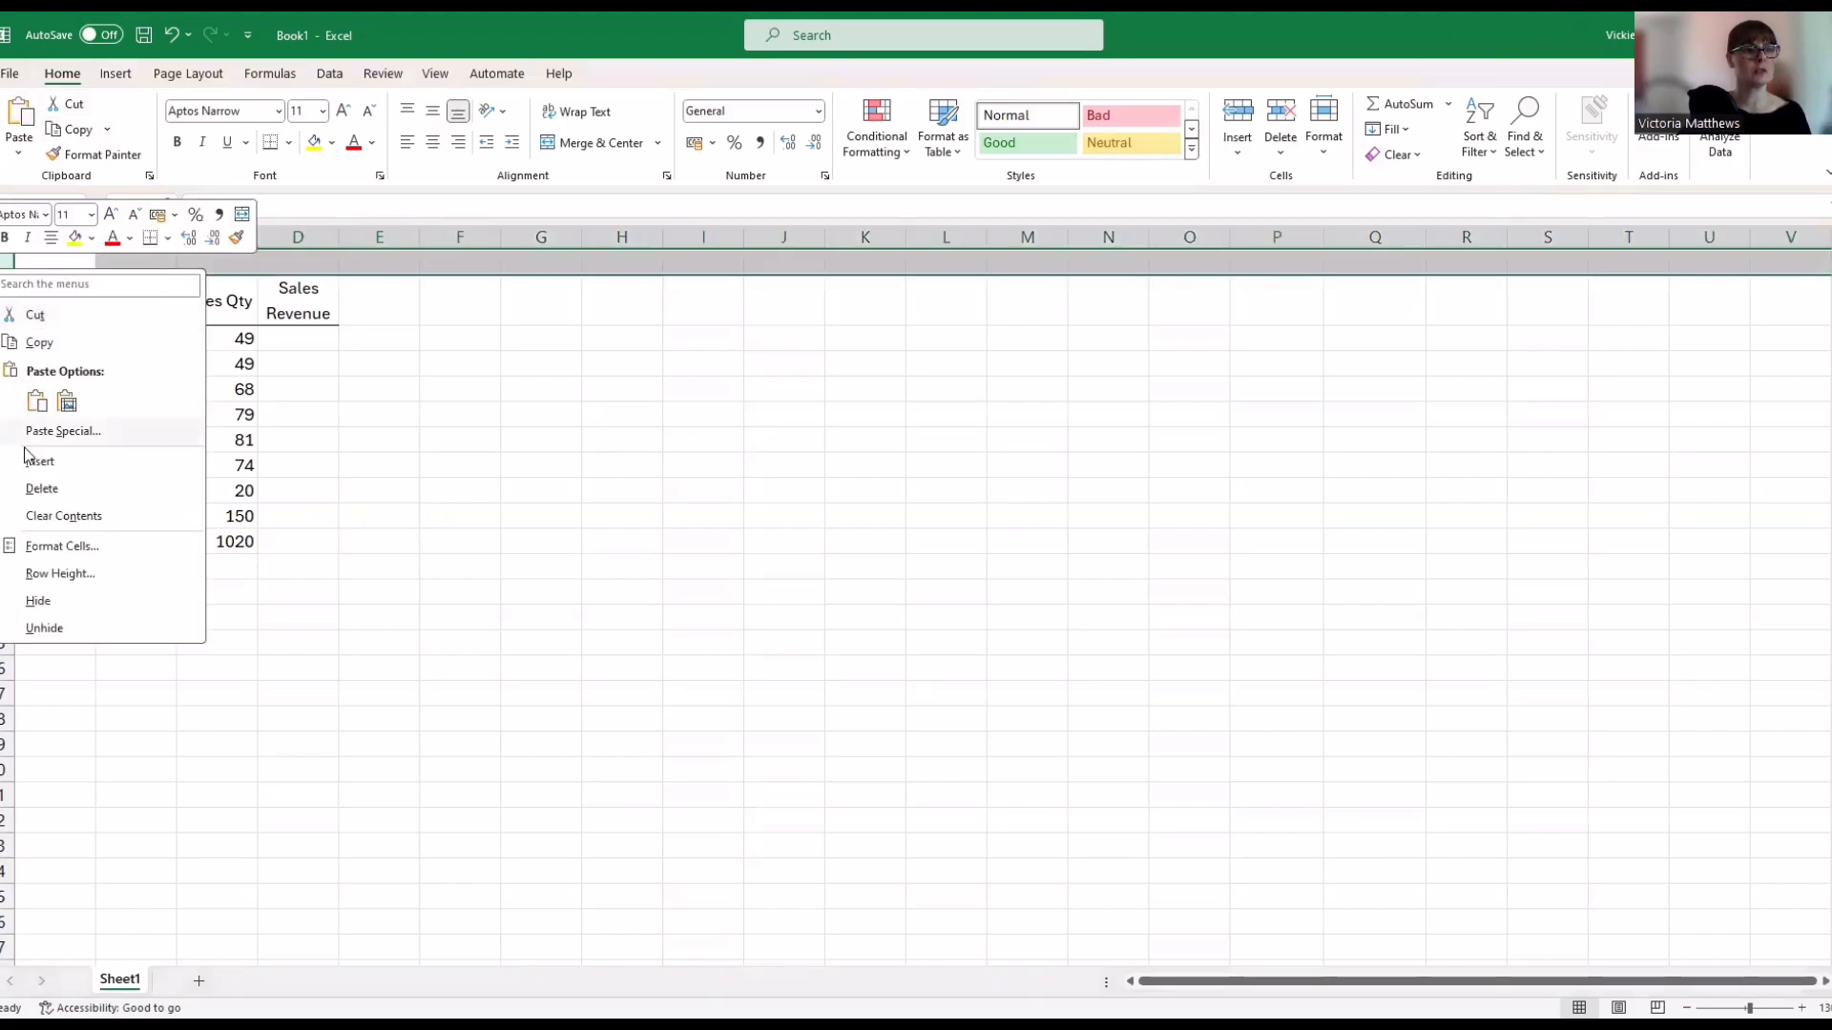
{"action": "left_click", "coordinate": [456, 406]}
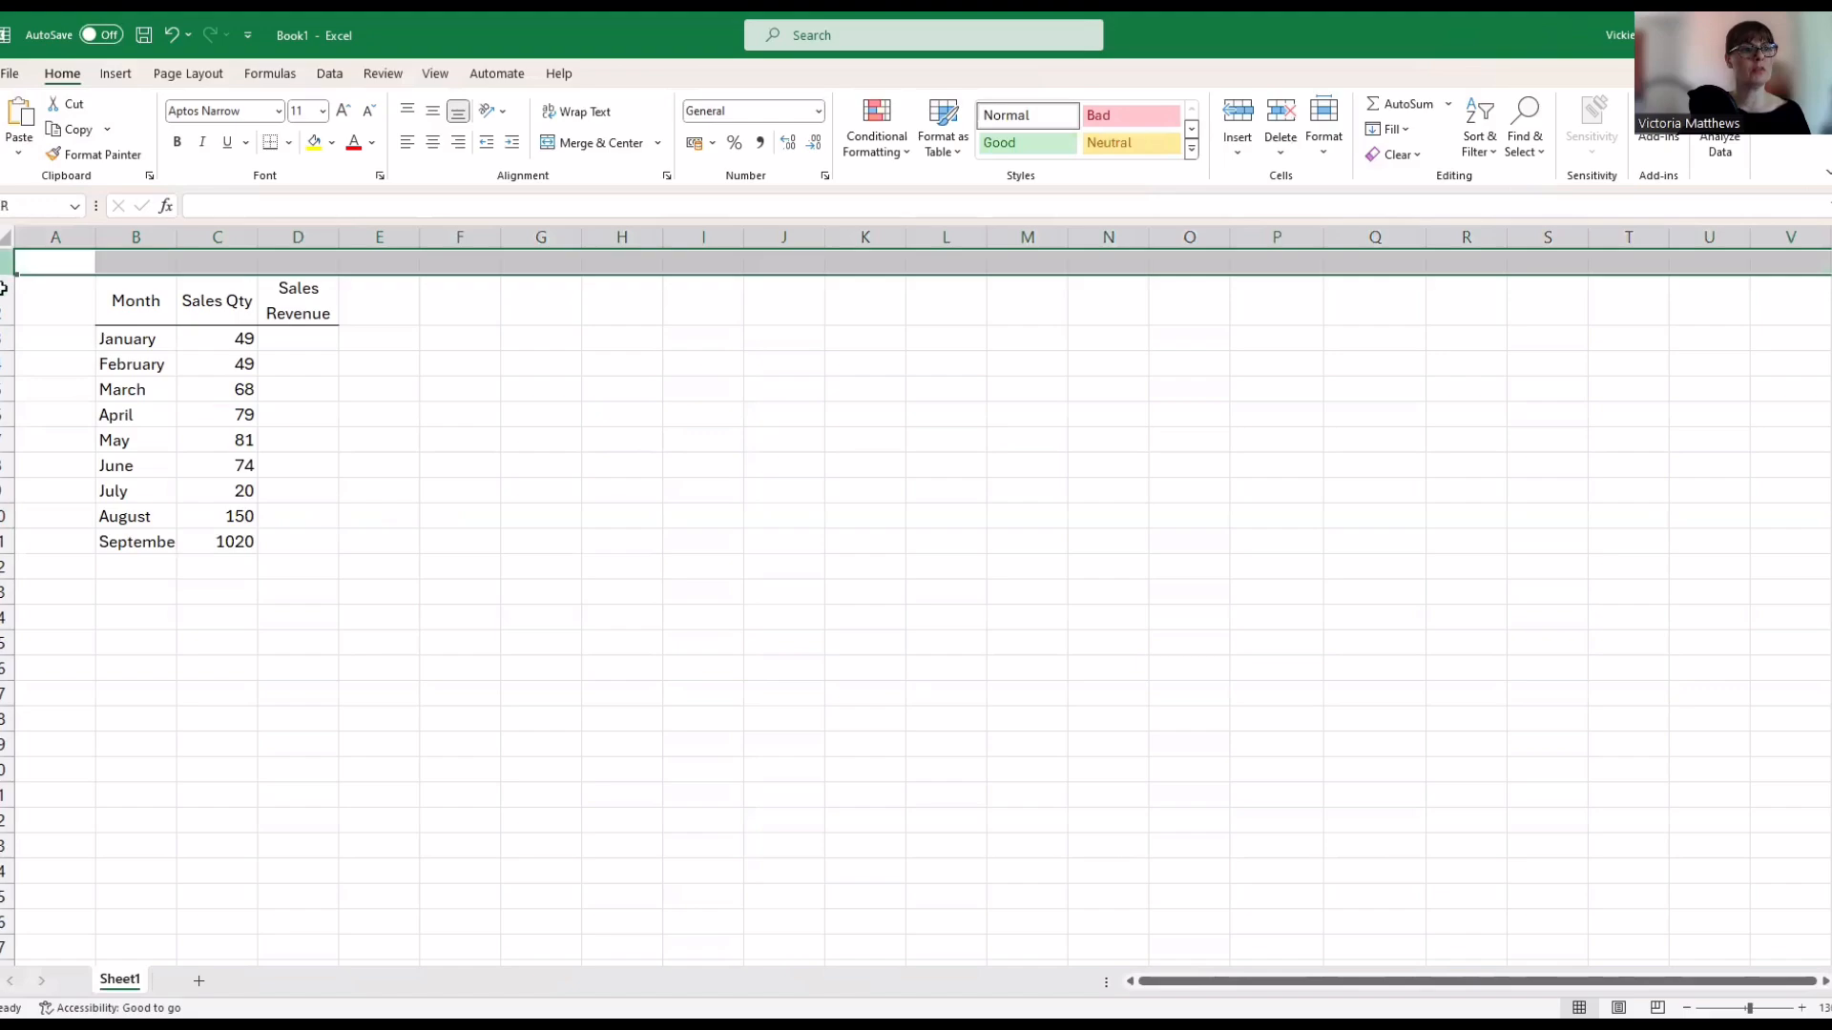
{"action": "left_click", "coordinate": [3, 305], "text": "shift"}
{"action": "right_click", "coordinate": [3, 306]}
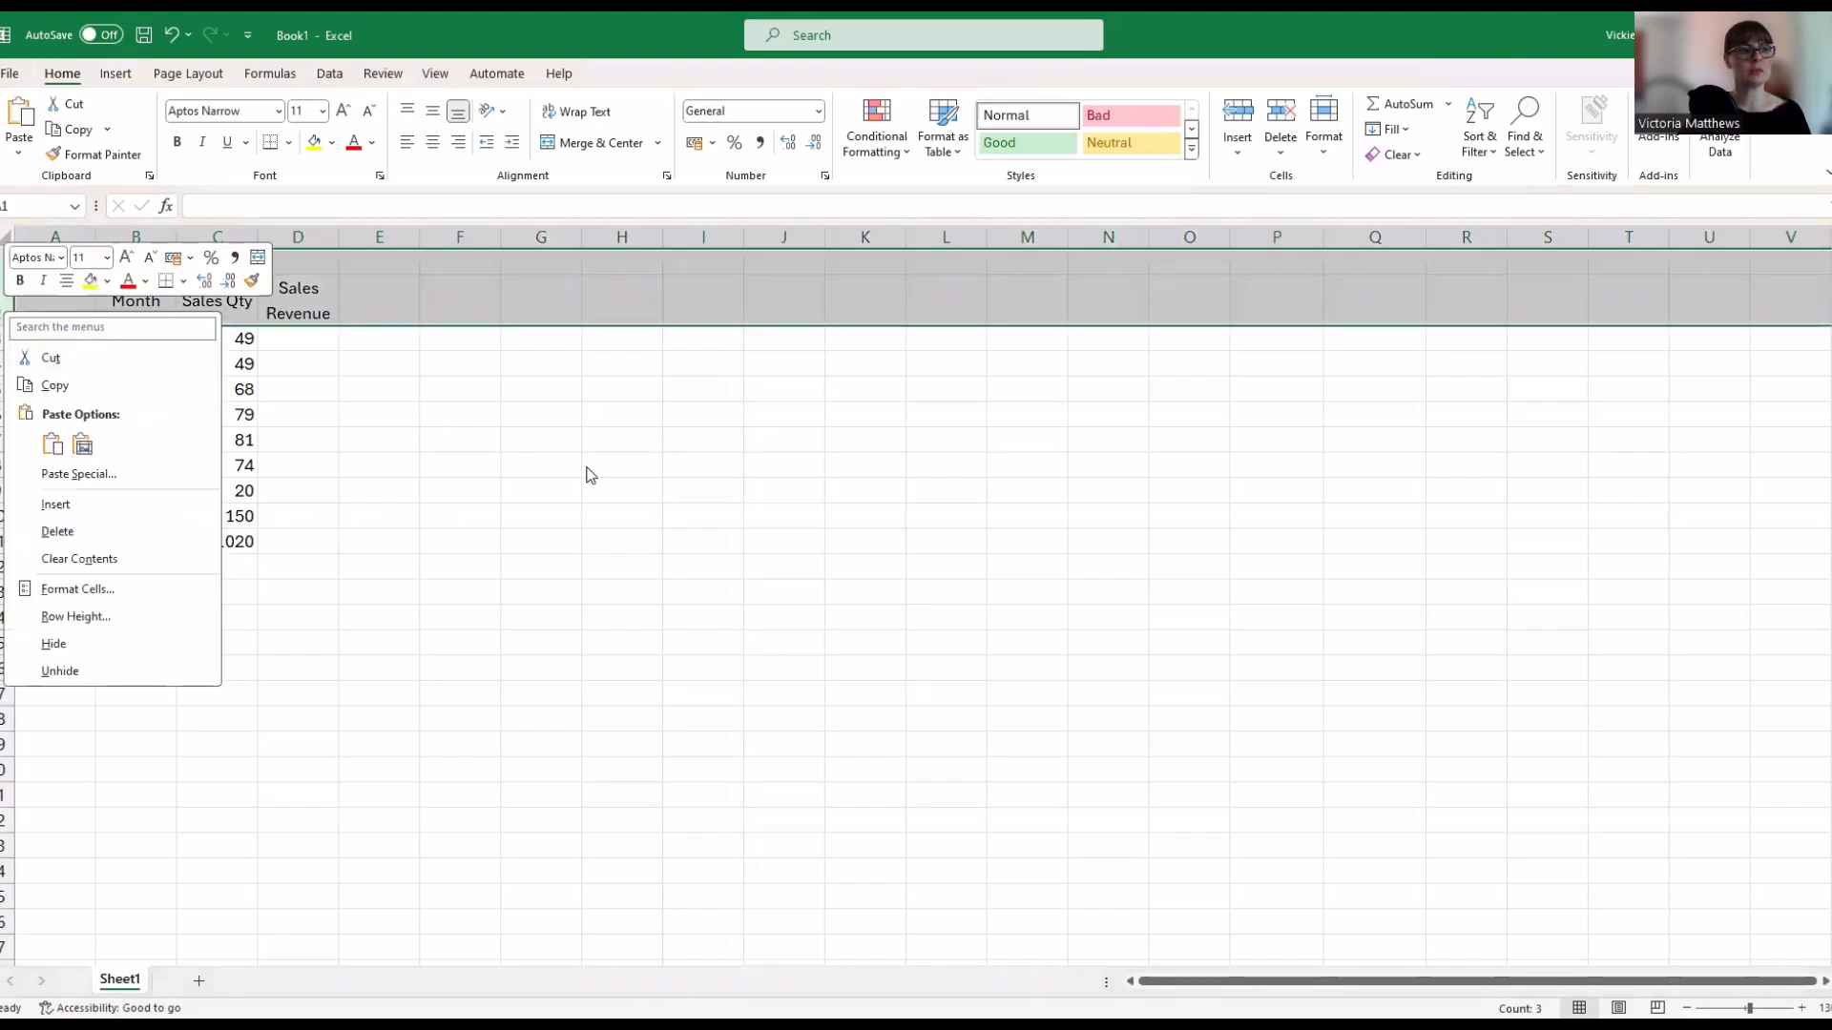
{"action": "key", "text": "Escape"}
{"action": "right_click", "coordinate": [3, 310]}
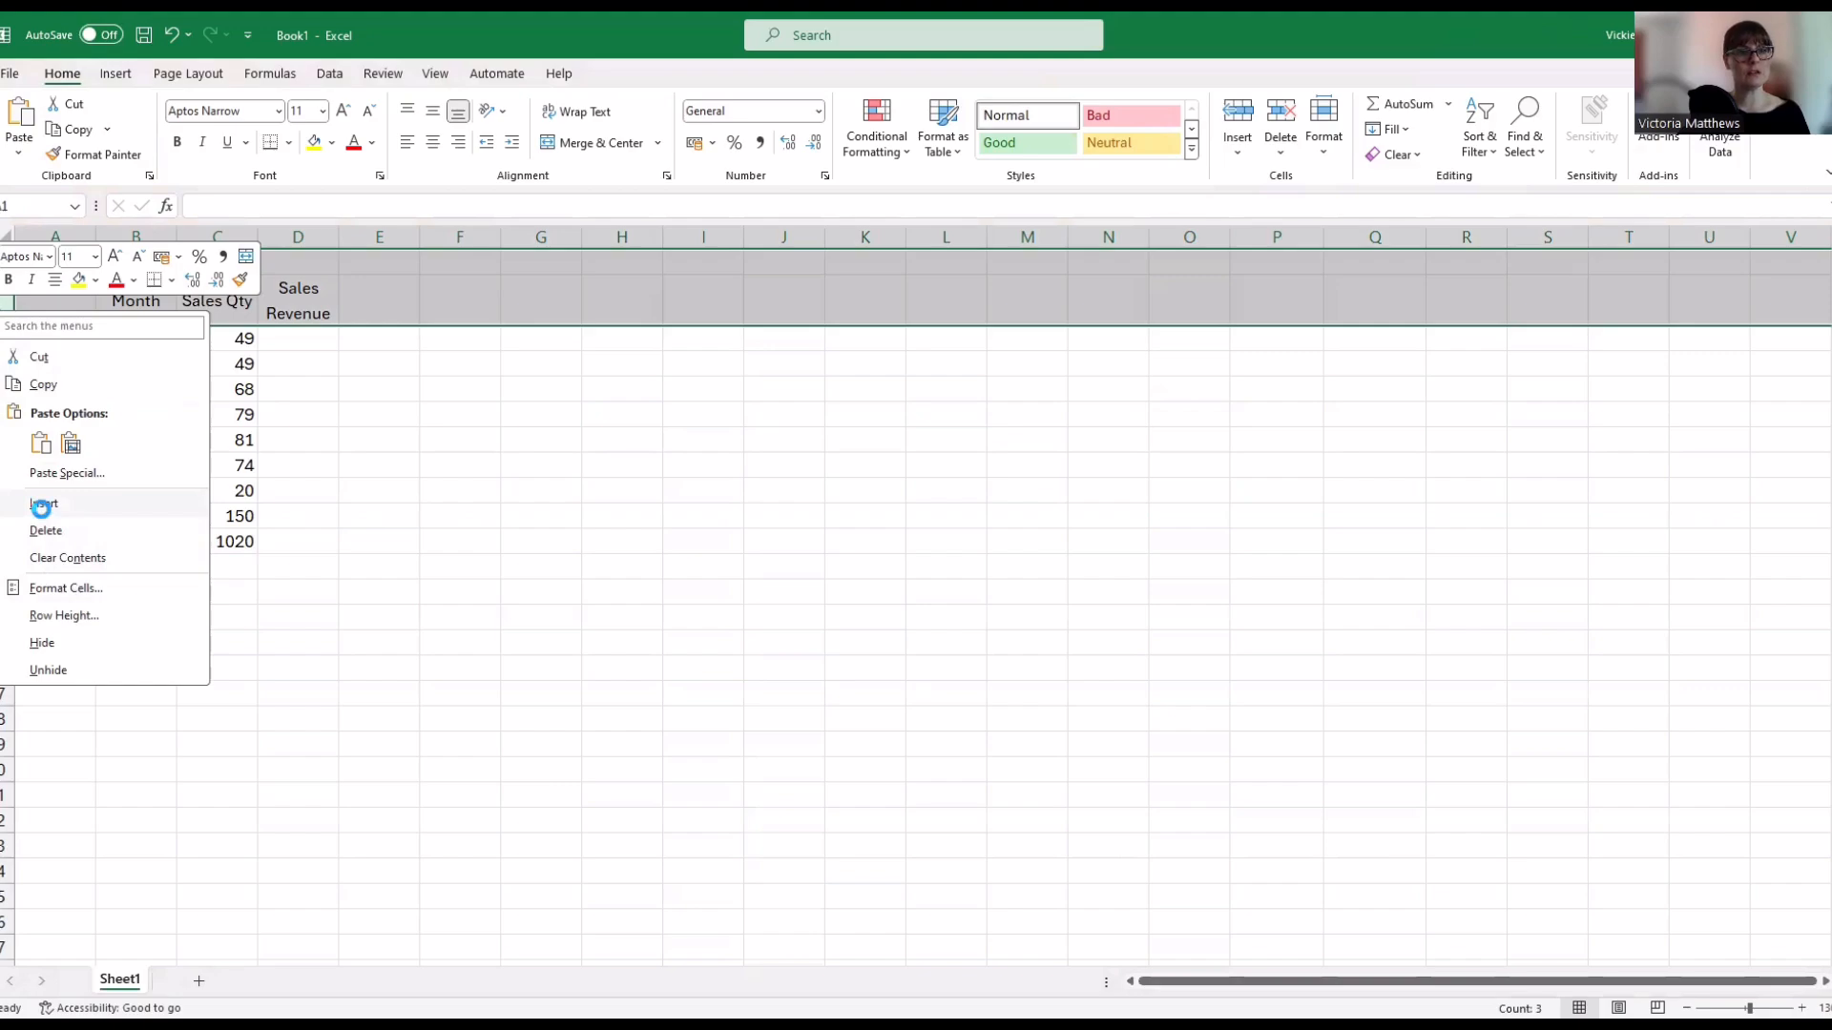
{"action": "left_click", "coordinate": [43, 504]}
Enter the label Selling Price in cell B2, above the table
{"action": "left_click", "coordinate": [135, 289]}
{"action": "type", "text": "S"}
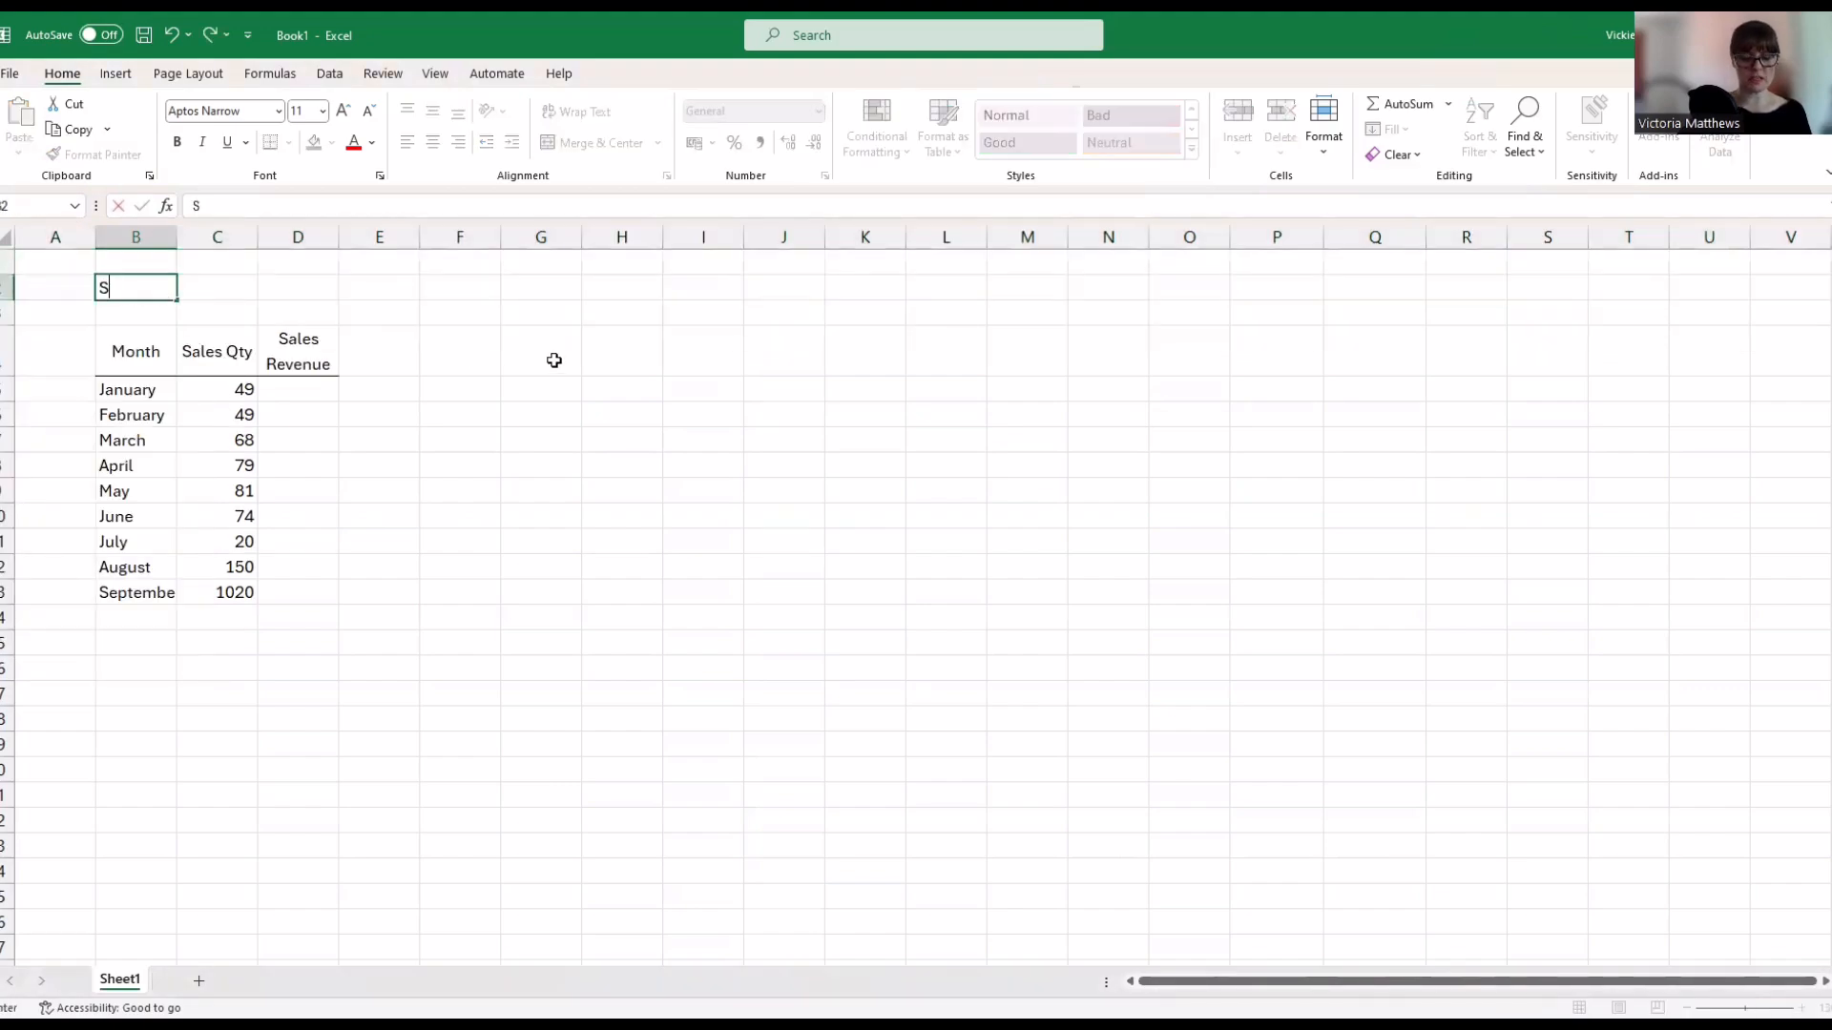
{"action": "type", "text": "elling Price"}
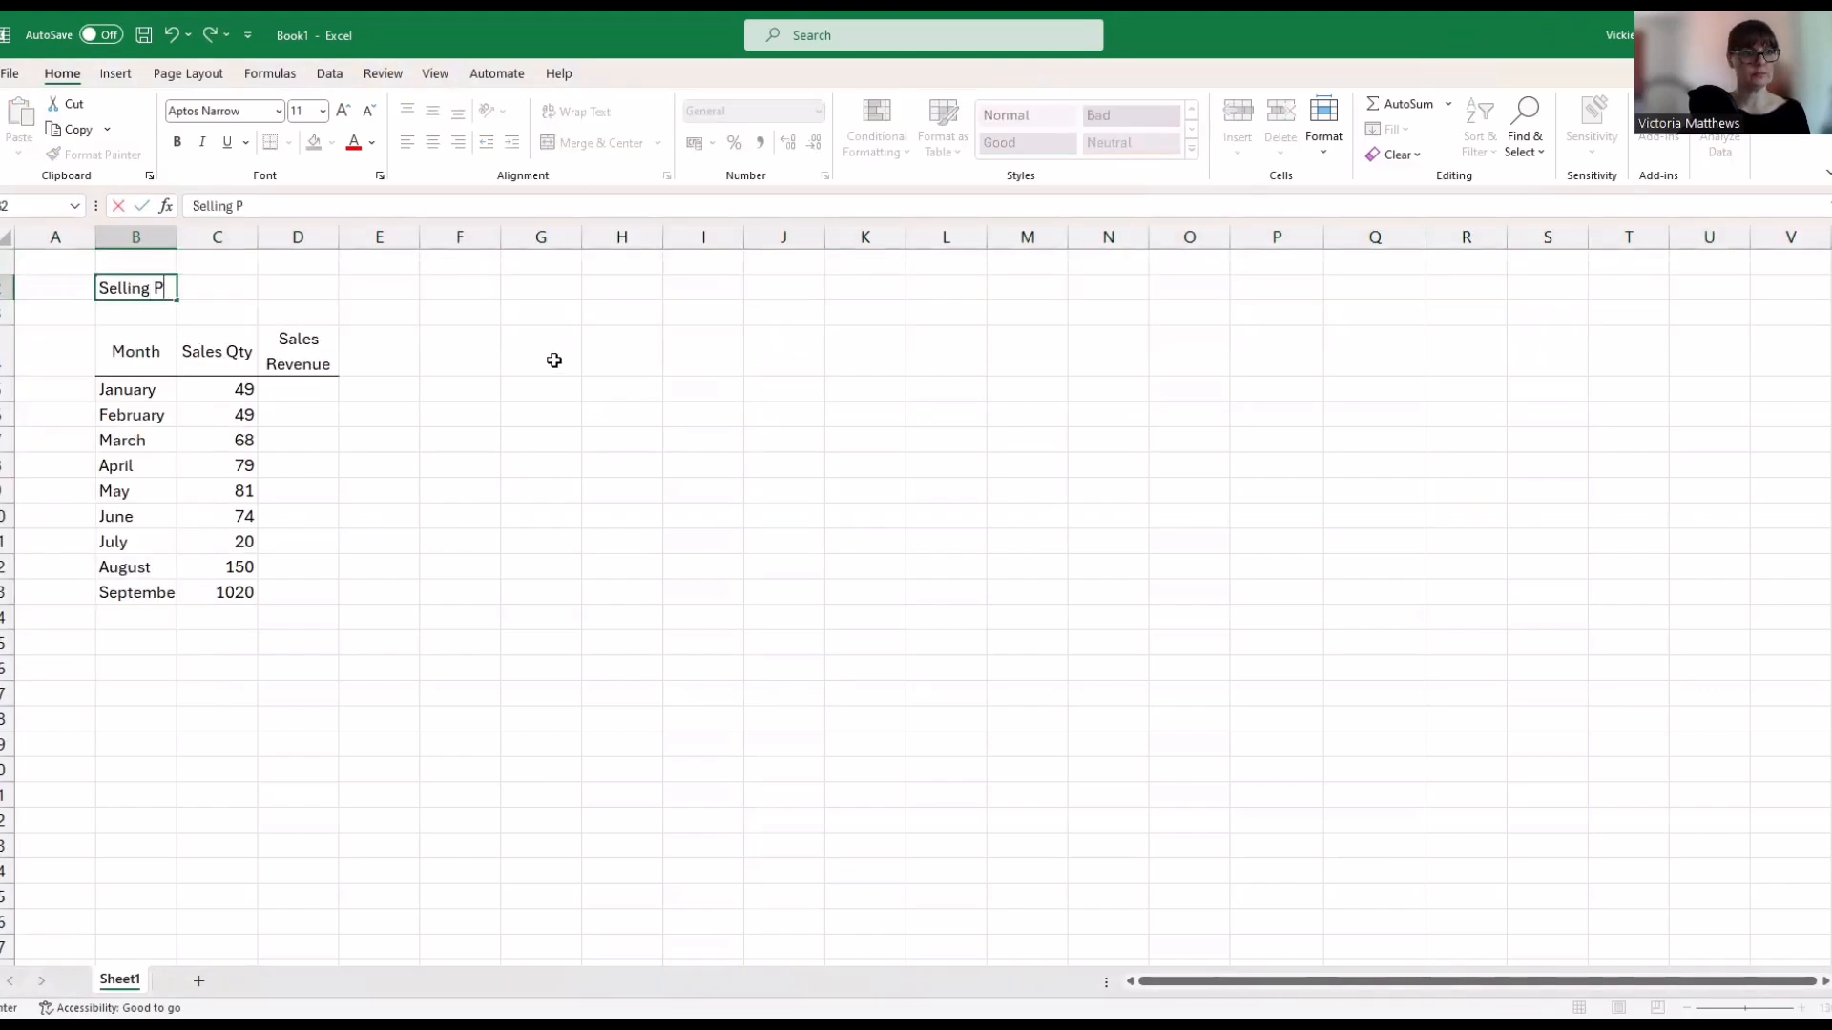
{"action": "key", "text": "Tab"}
{"action": "key", "text": "Tab"}
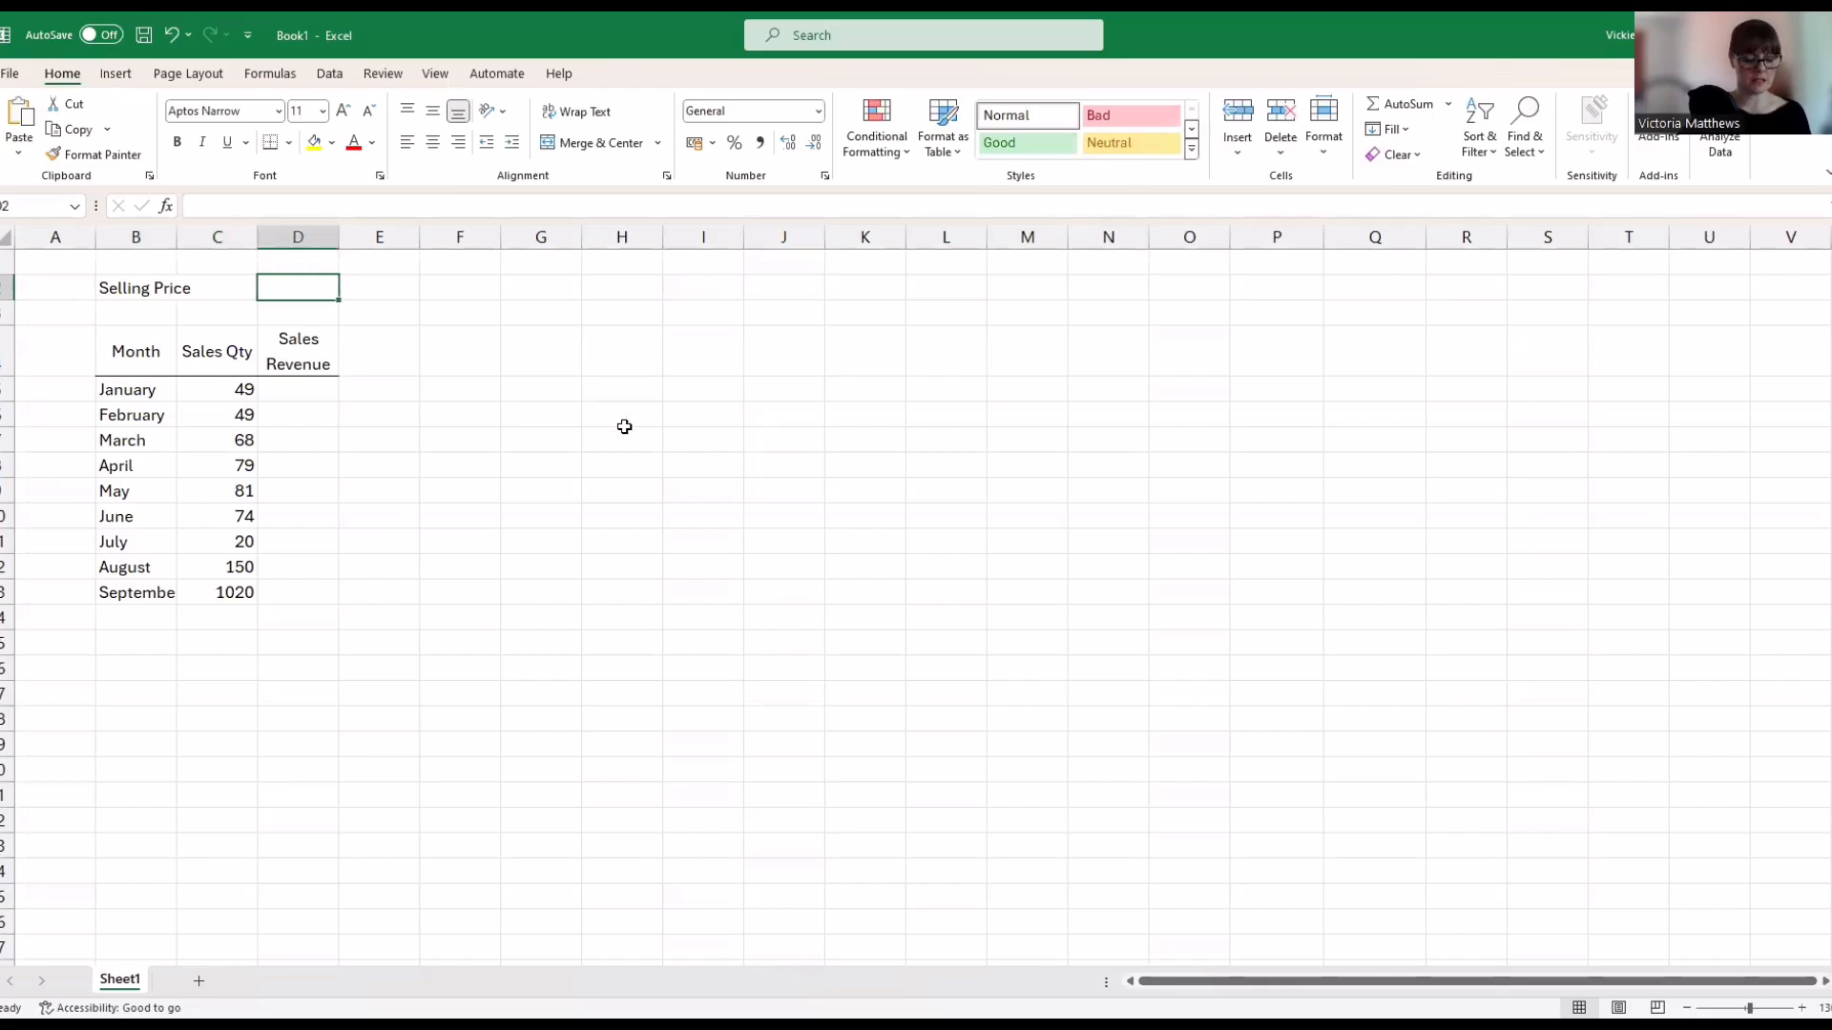
Enter =£49*4 as the selling price in cell D2 and accept the formula correction to =49*4
{"action": "type", "text": "£"}
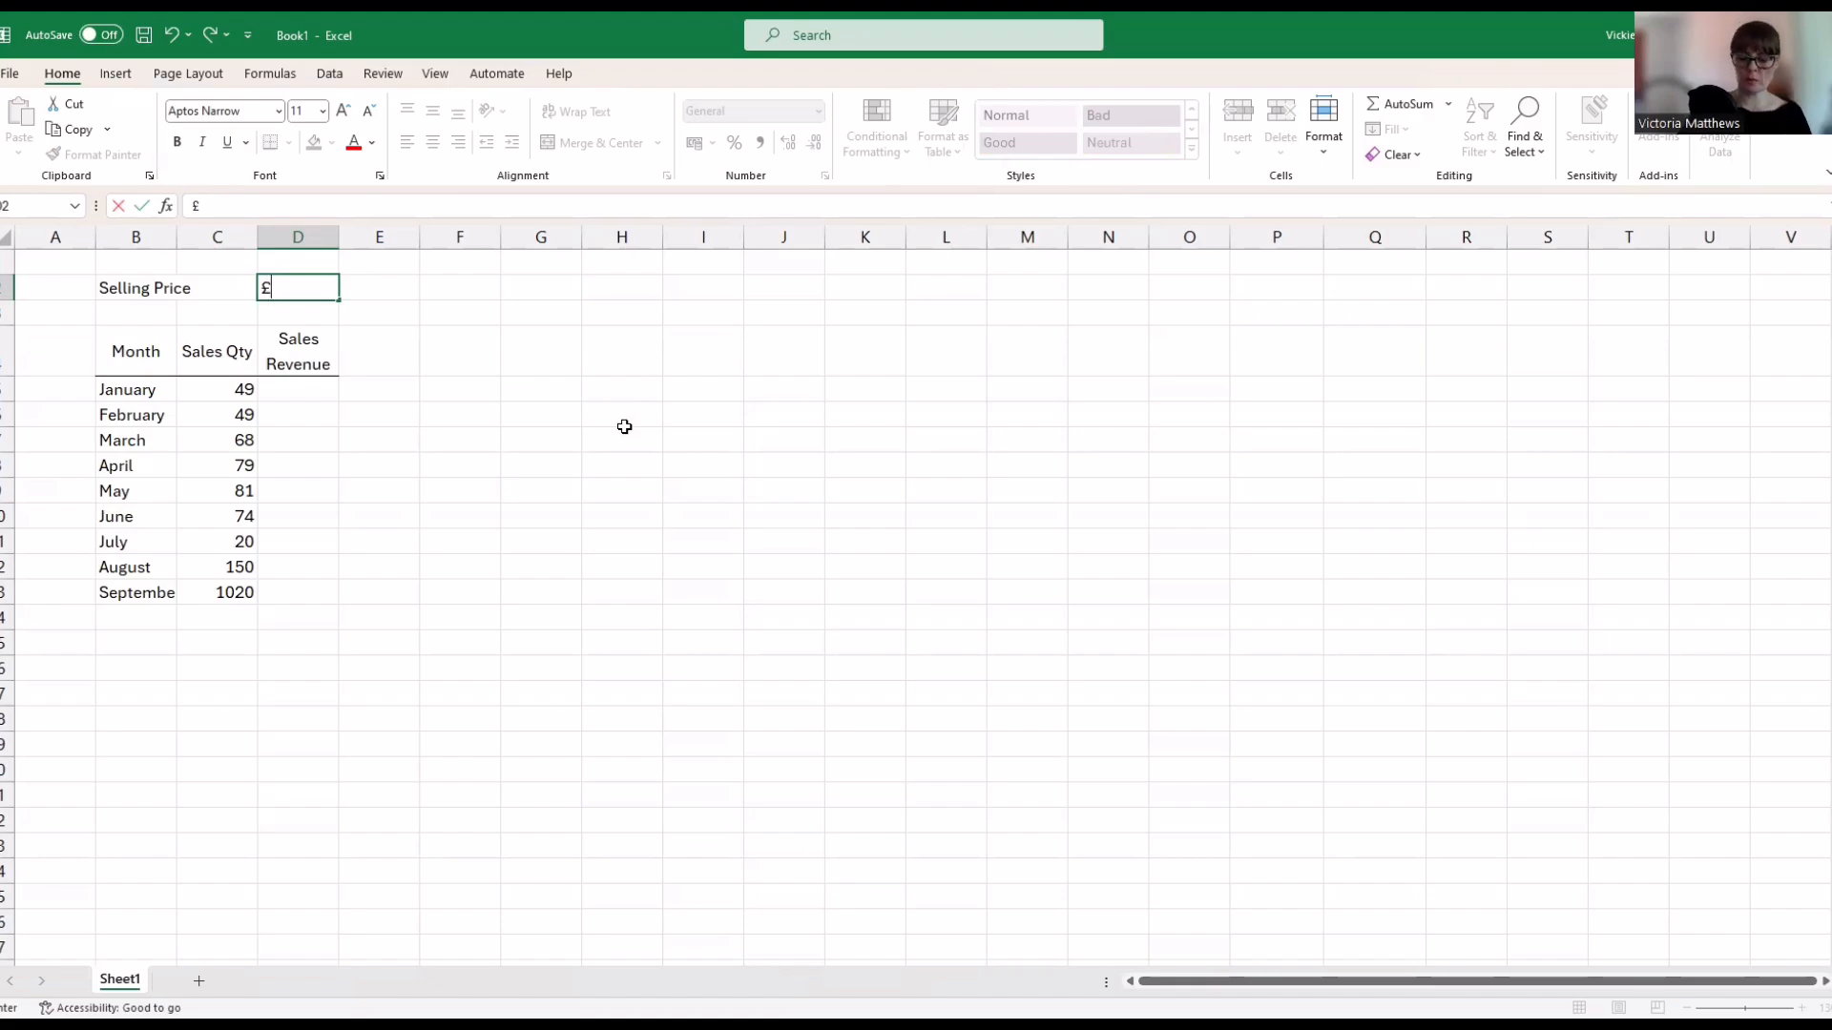
{"action": "key", "text": "BackSpace"}
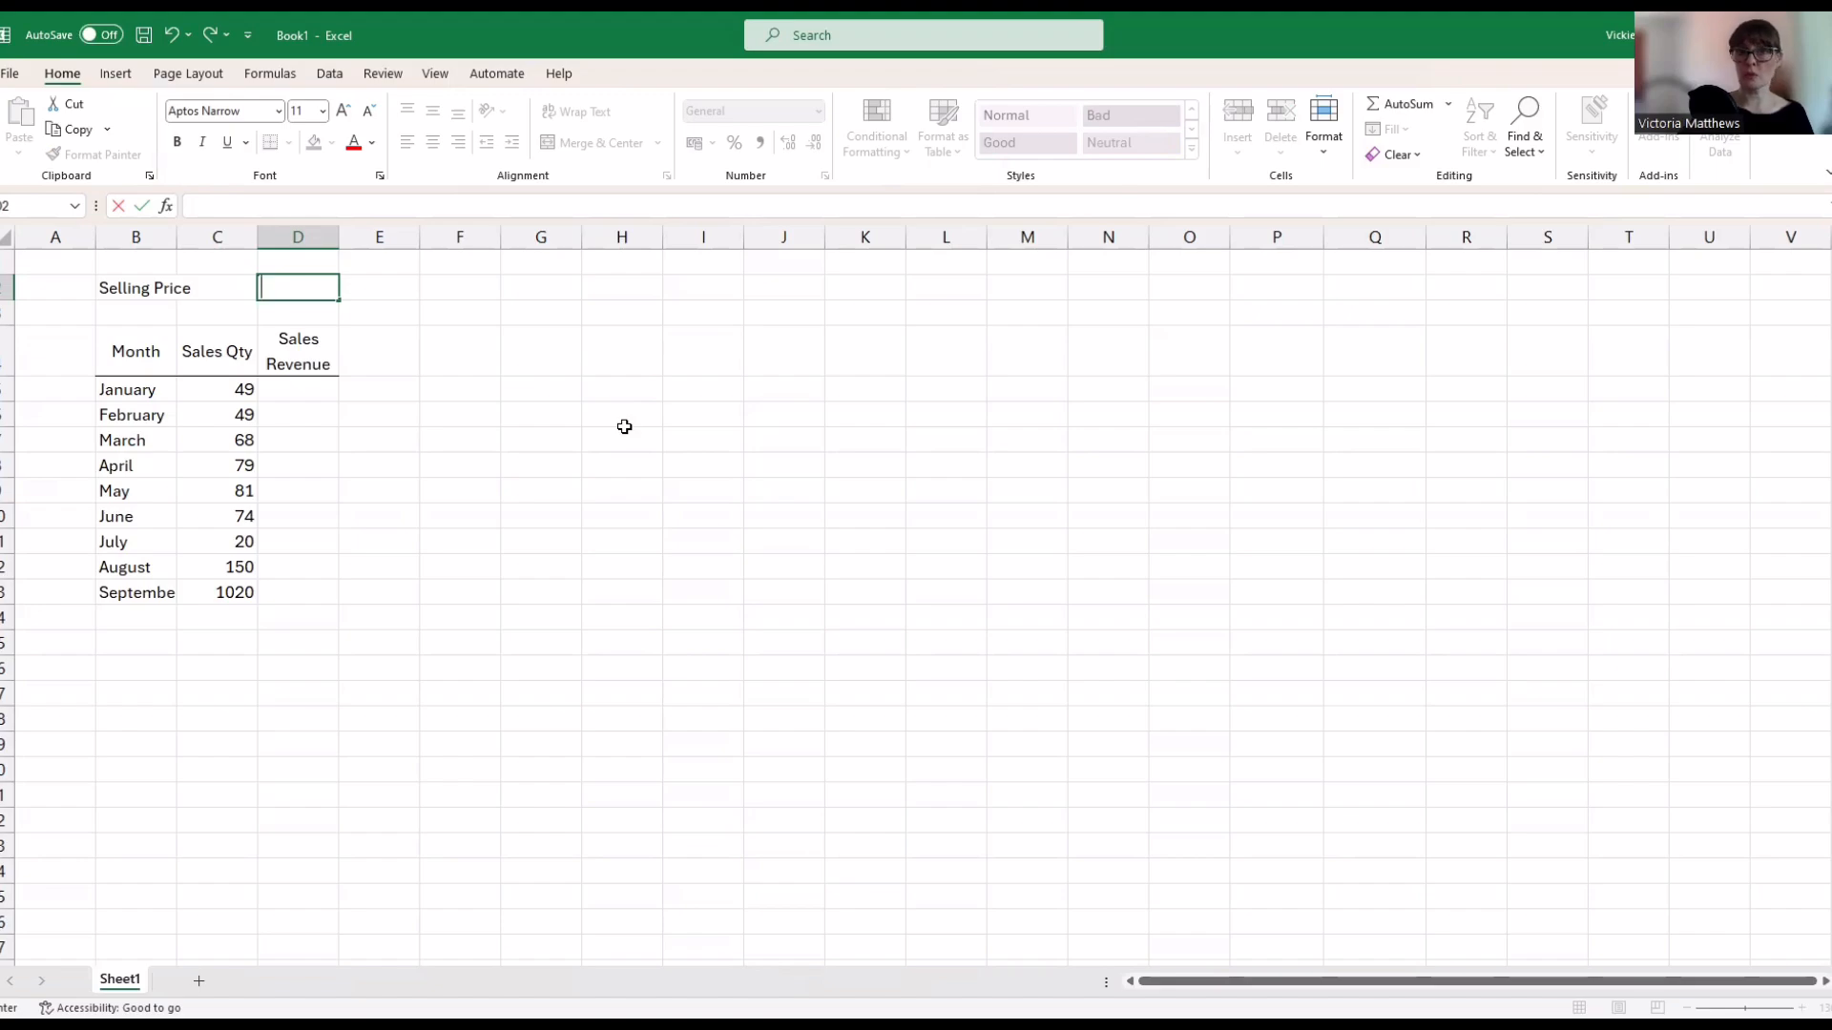
{"action": "type", "text": "="}
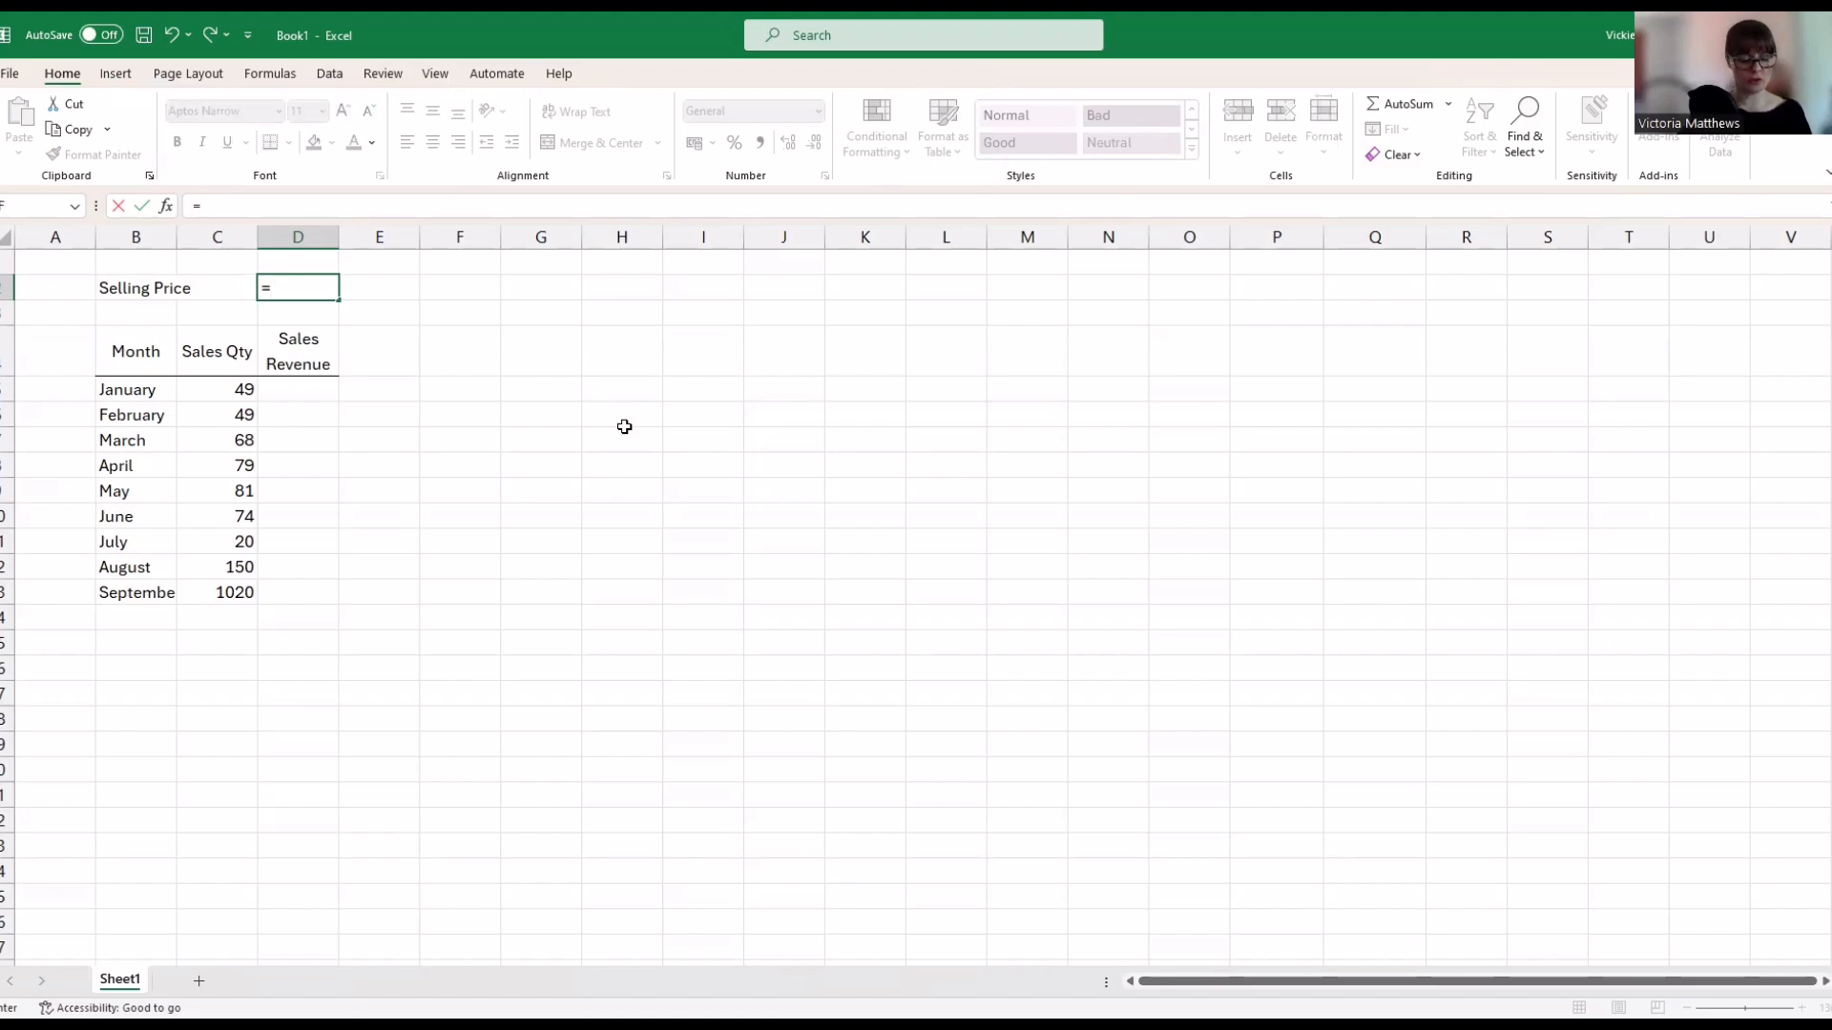
{"action": "type", "text": "£49"}
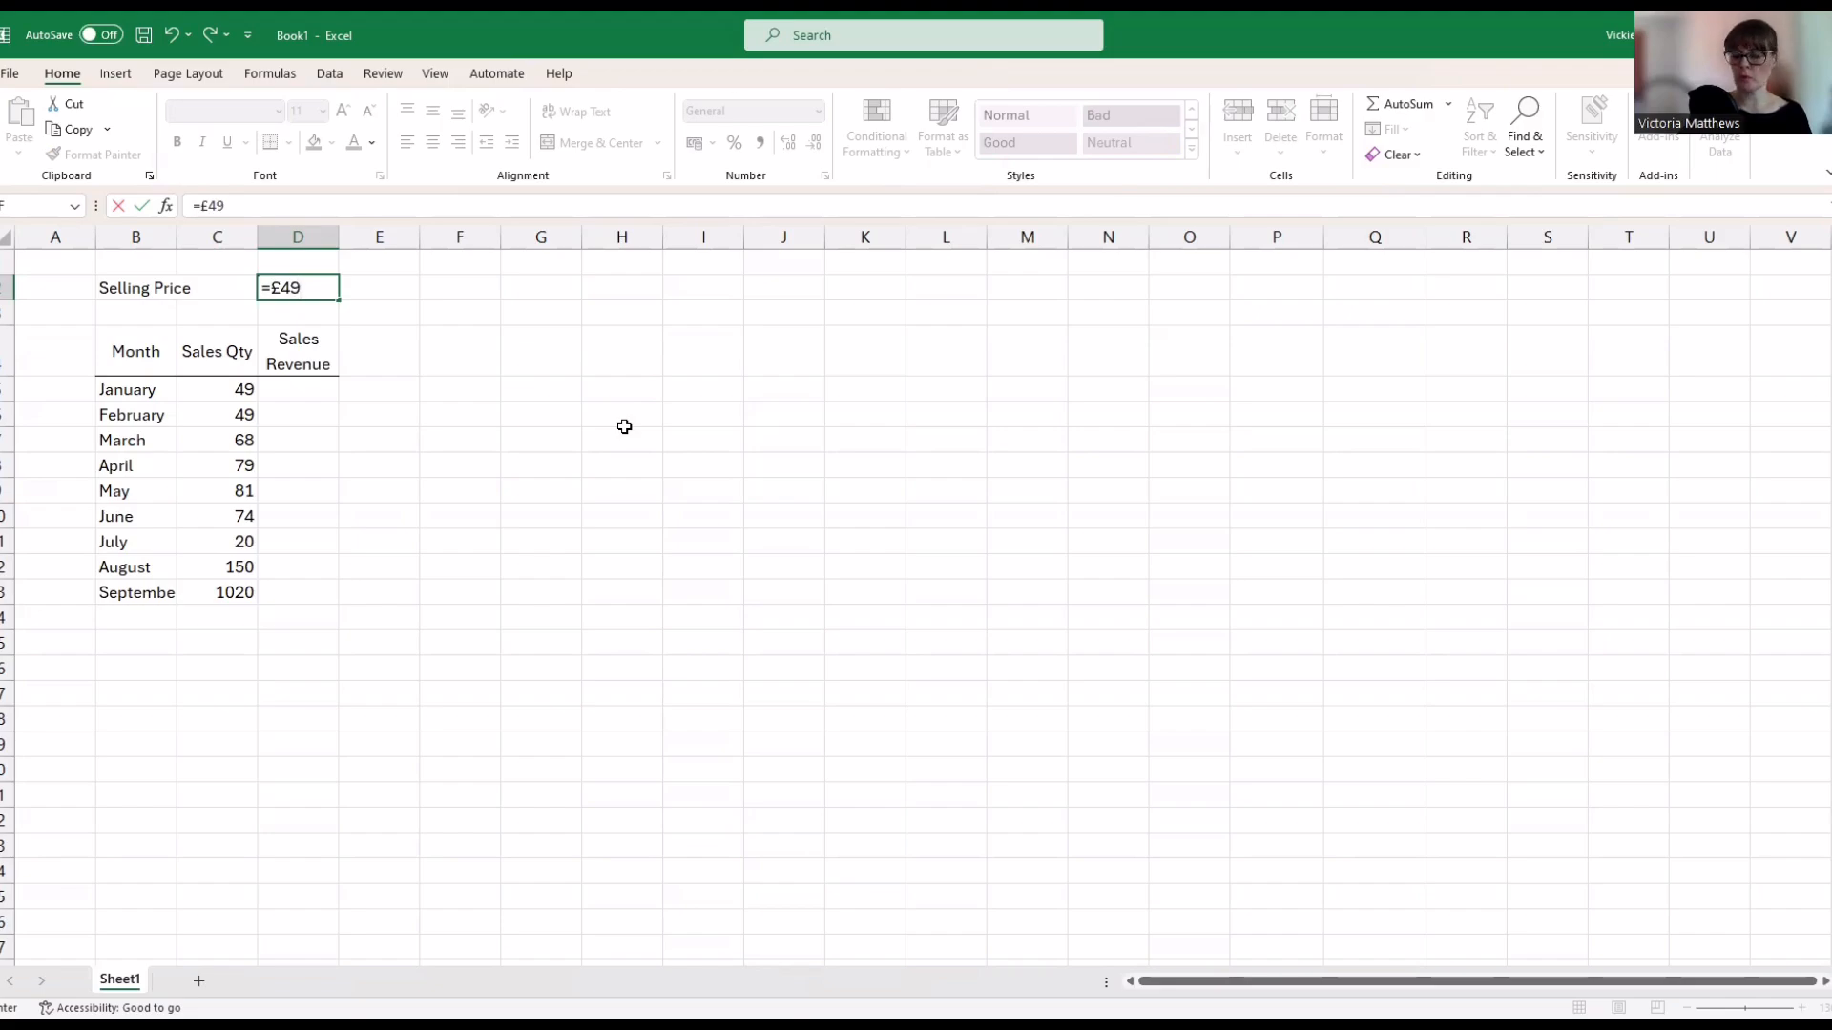
{"action": "type", "text": "*4"}
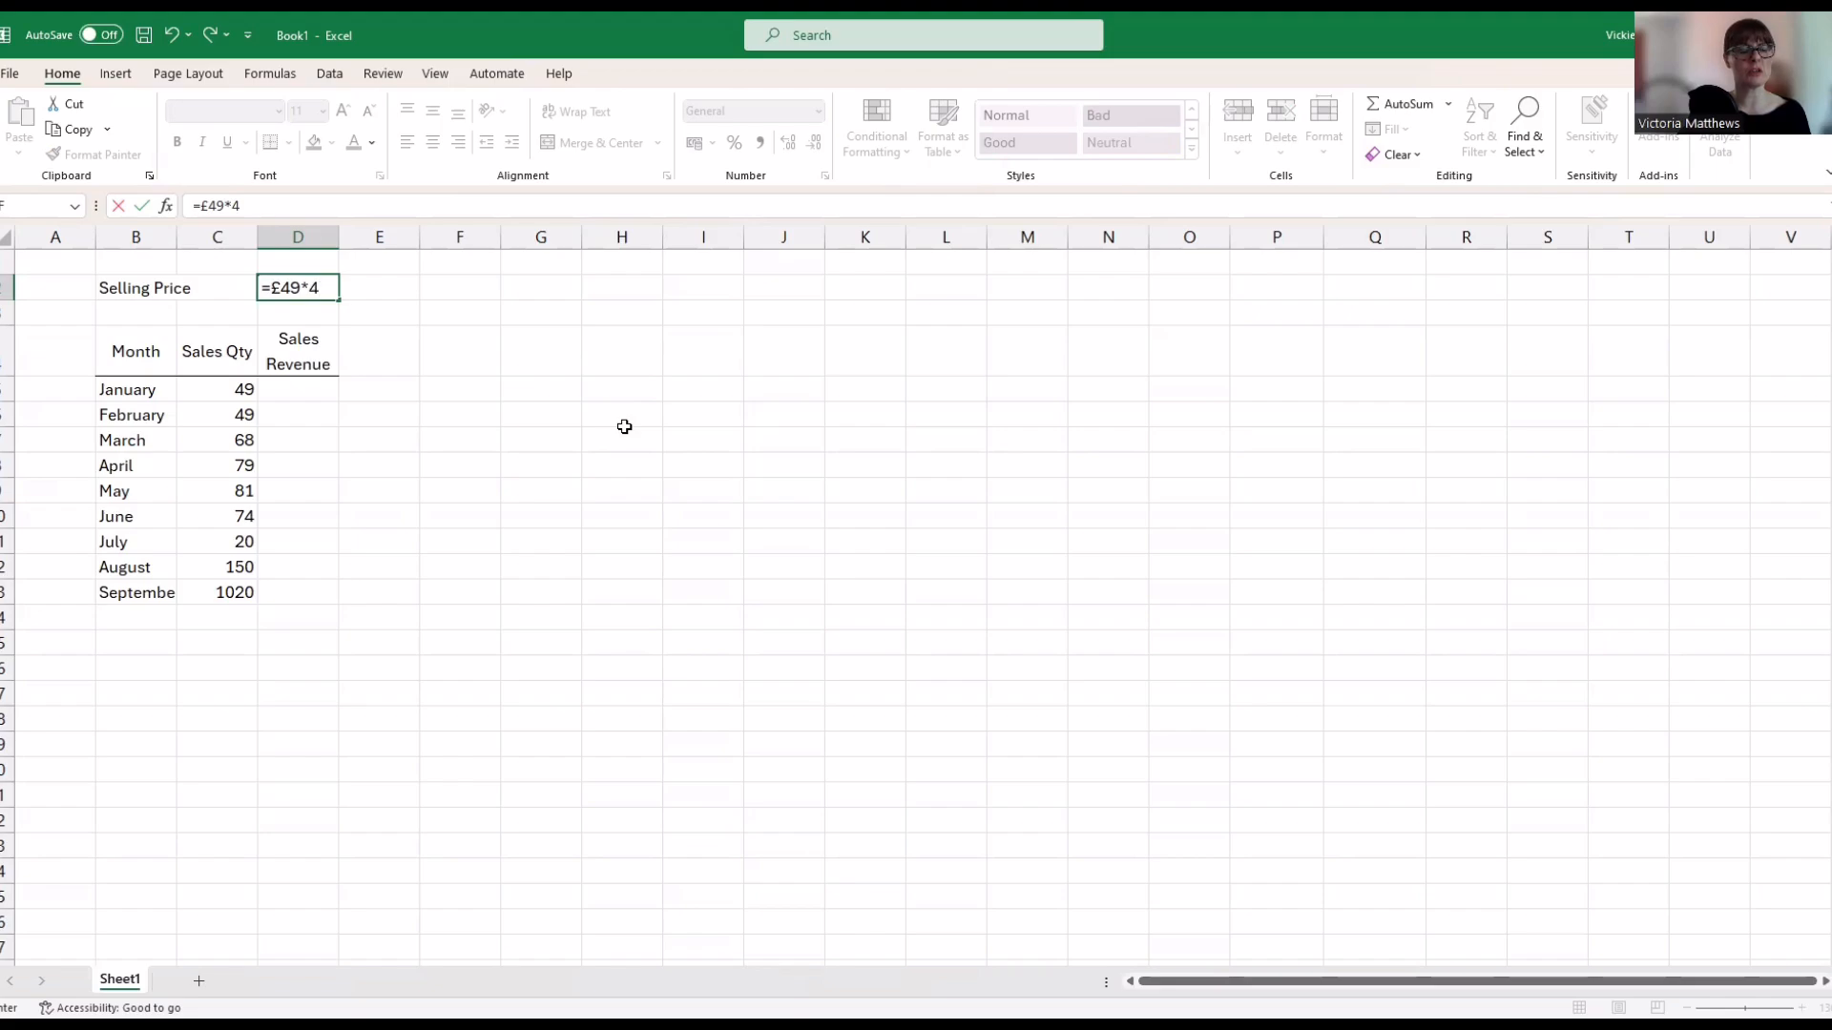
{"action": "key", "text": "Return"}
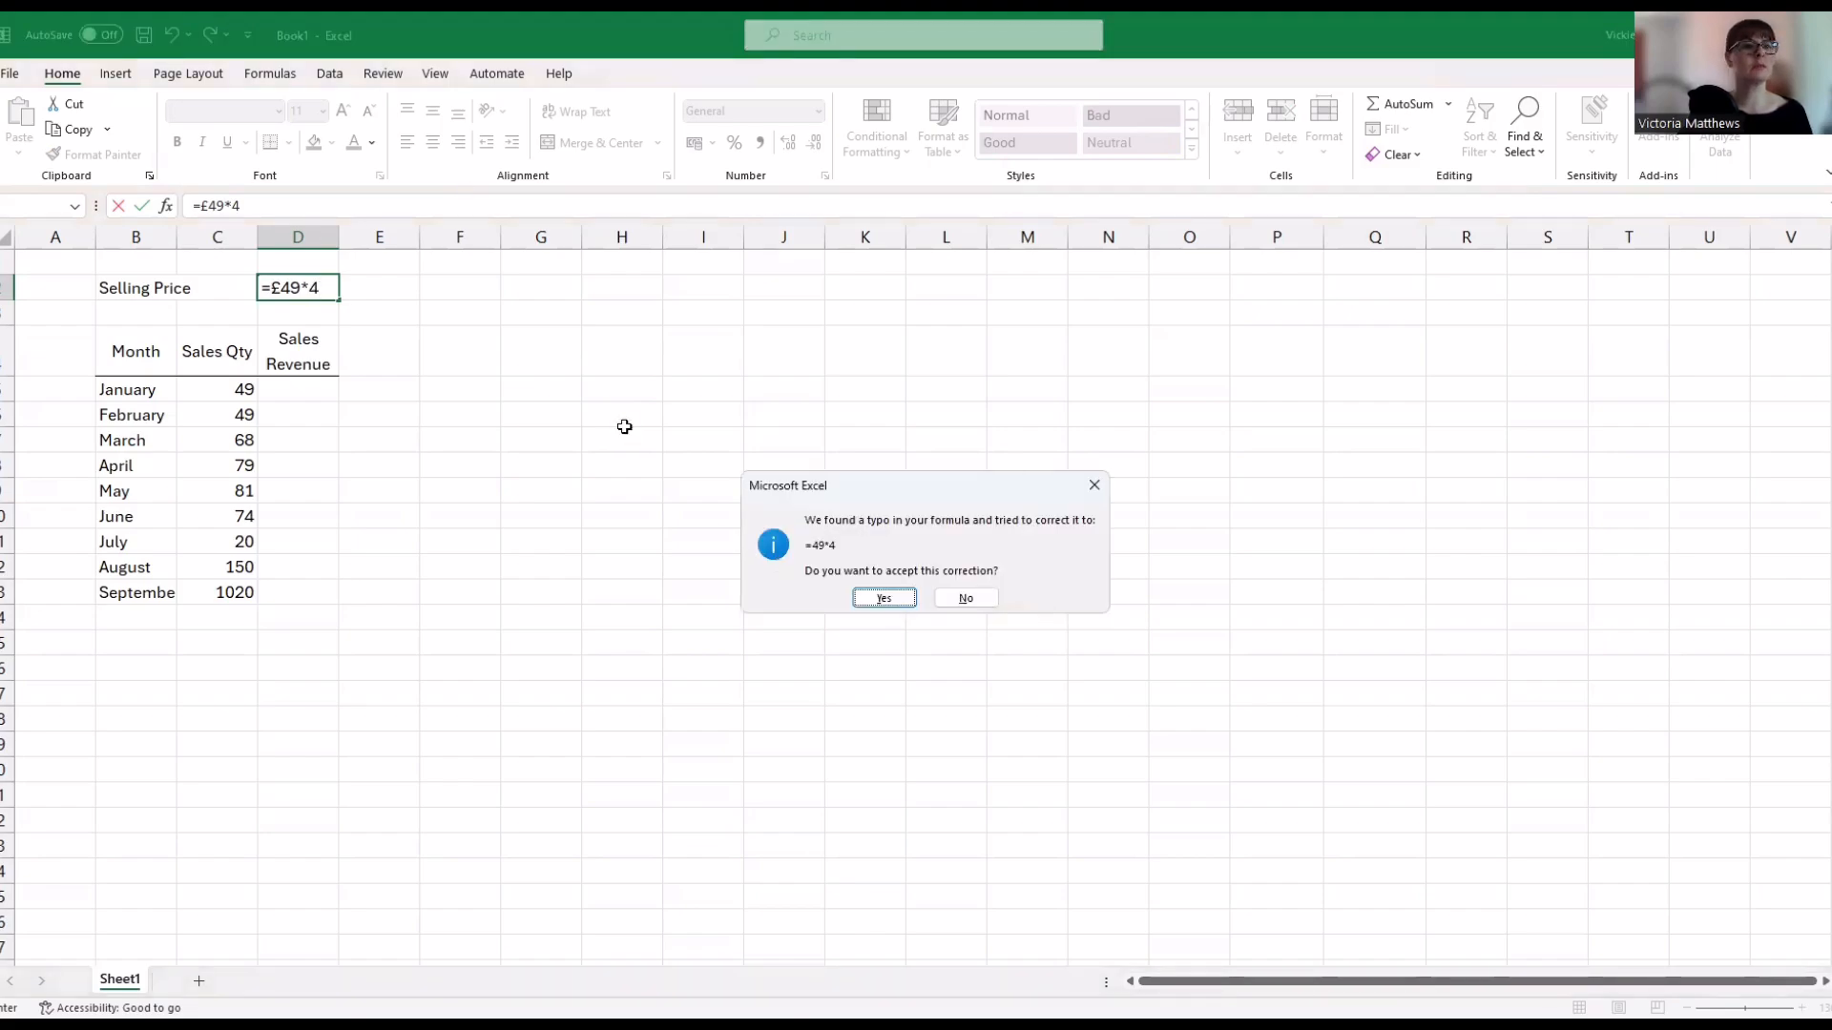
{"action": "key", "text": "Return"}
Format the selling price in D2 in the pound accounting format with no decimal places
{"action": "left_click", "coordinate": [321, 283]}
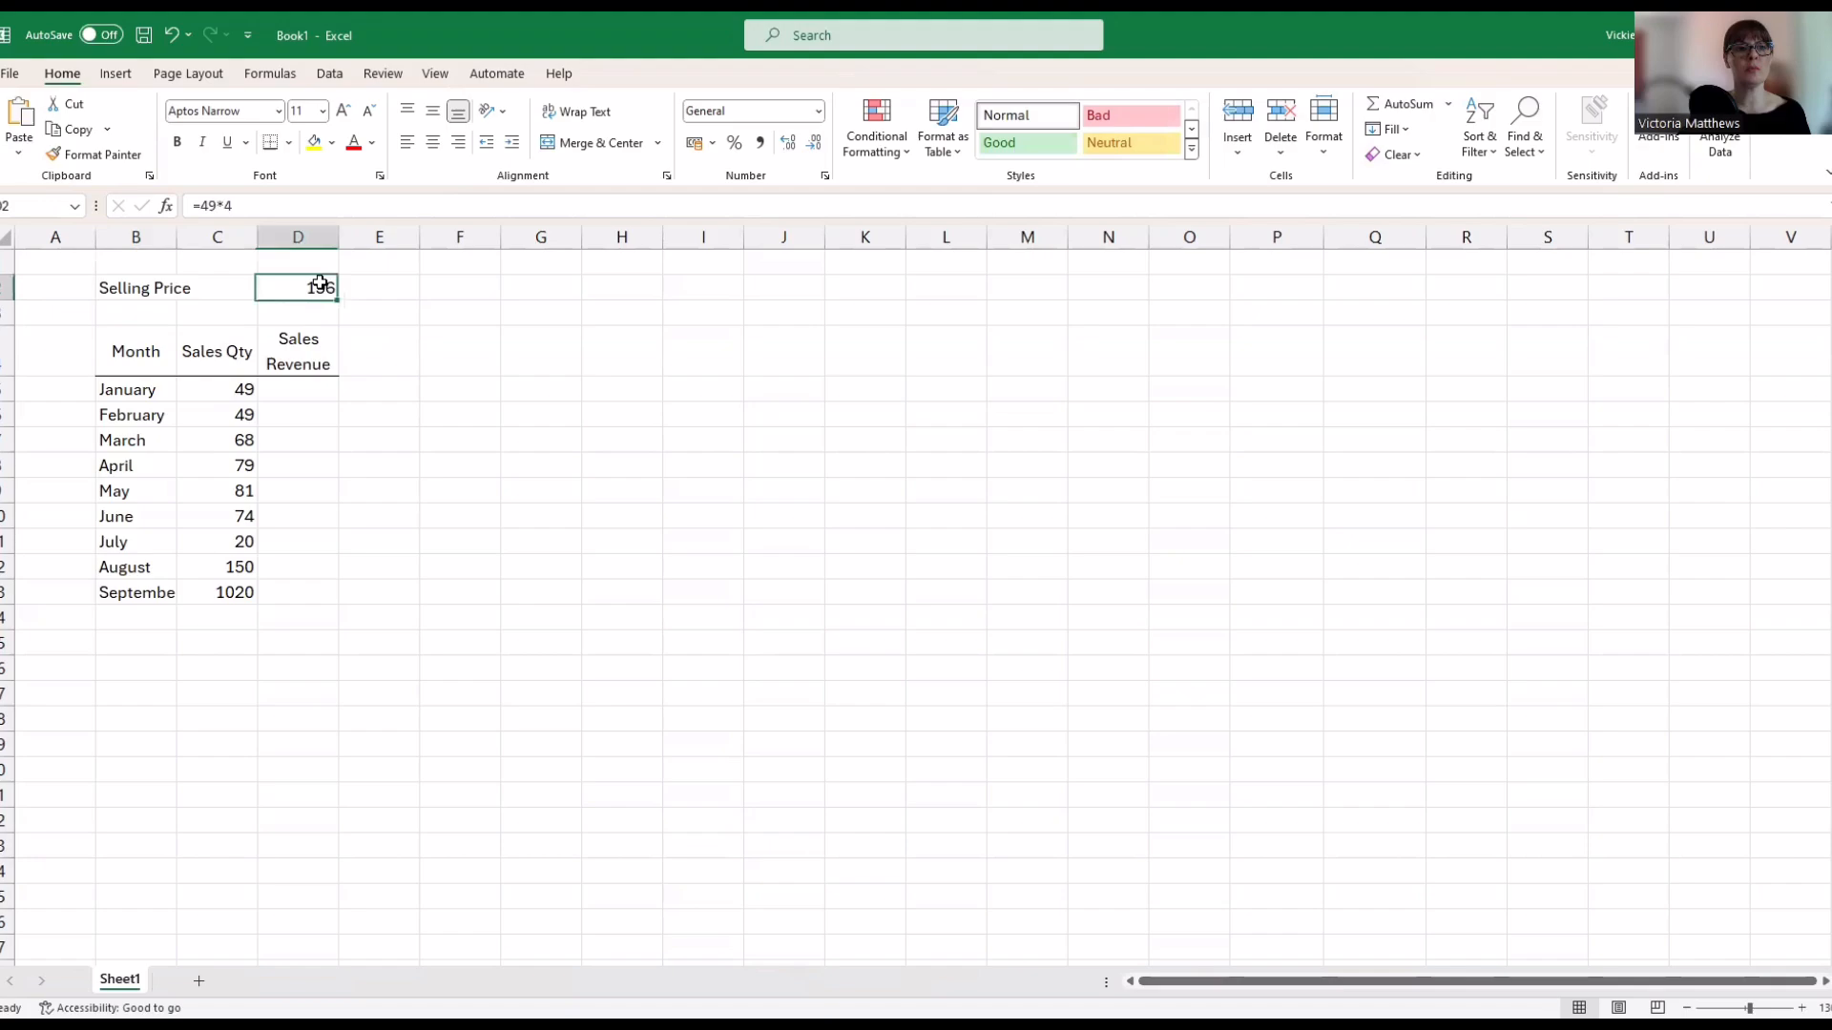
{"action": "left_click", "coordinate": [701, 135]}
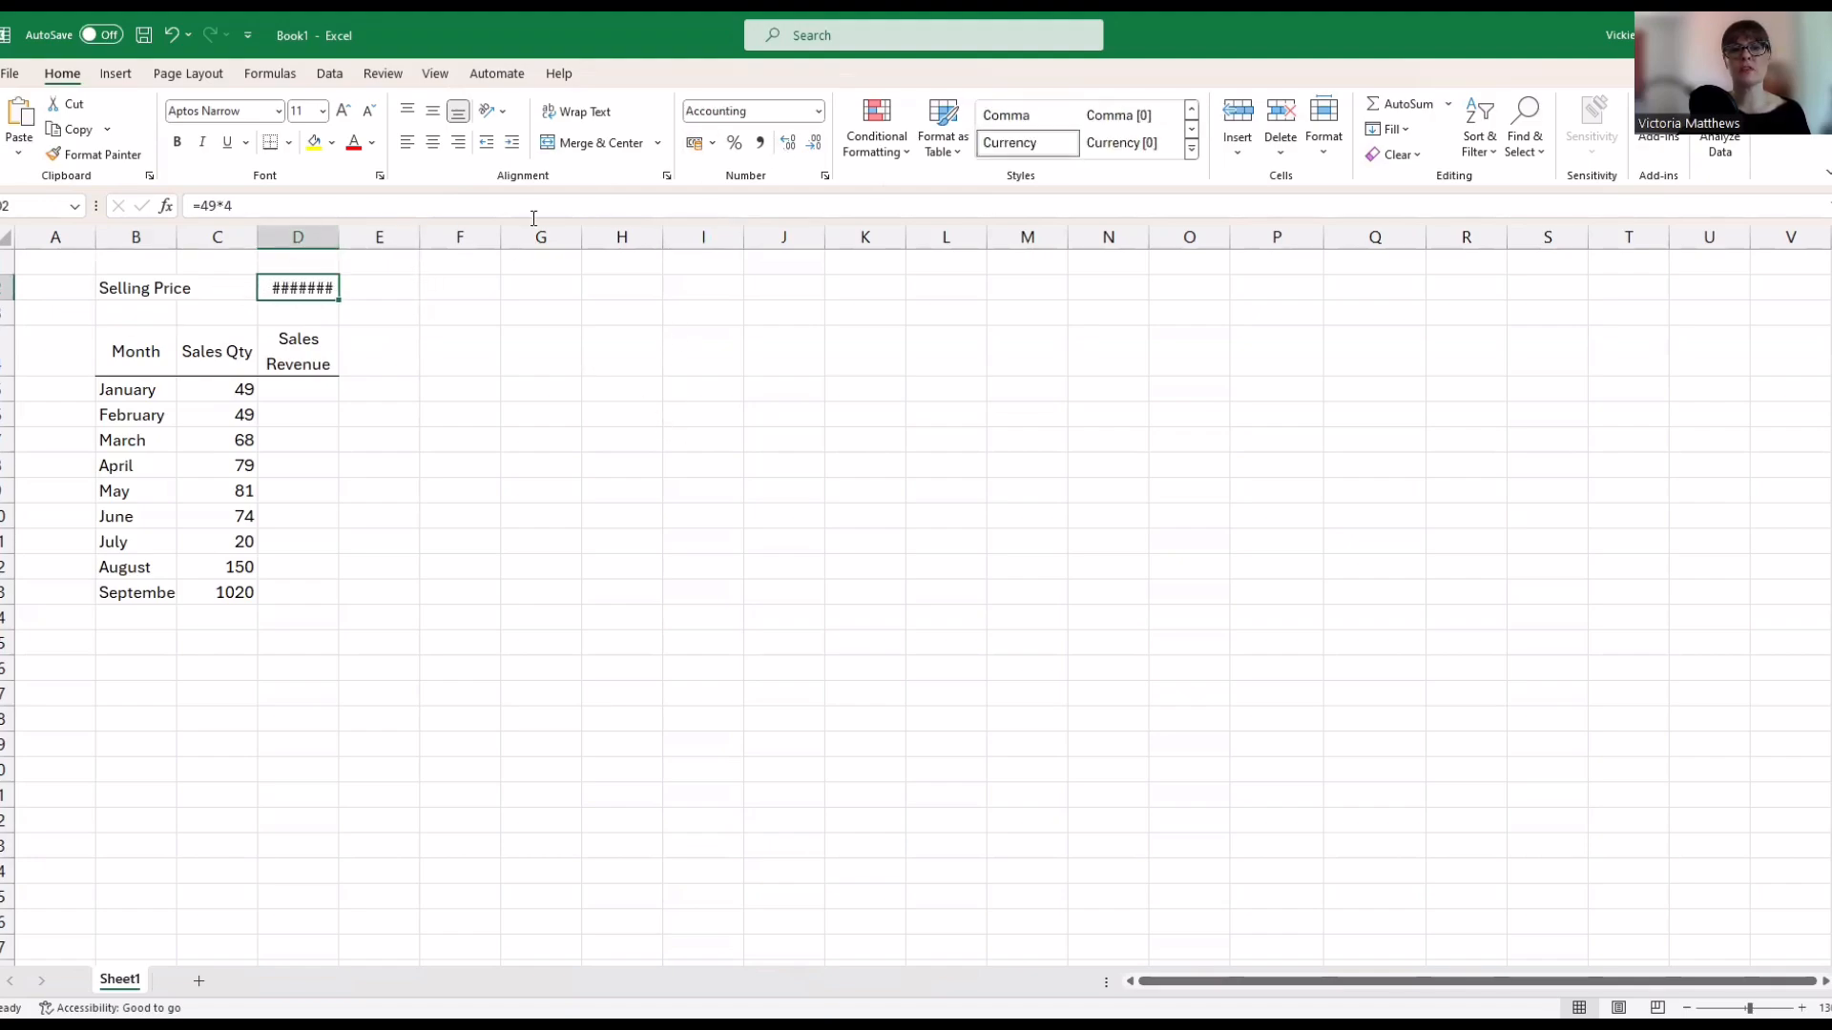
{"action": "left_click", "coordinate": [814, 149]}
{"action": "left_click", "coordinate": [814, 150]}
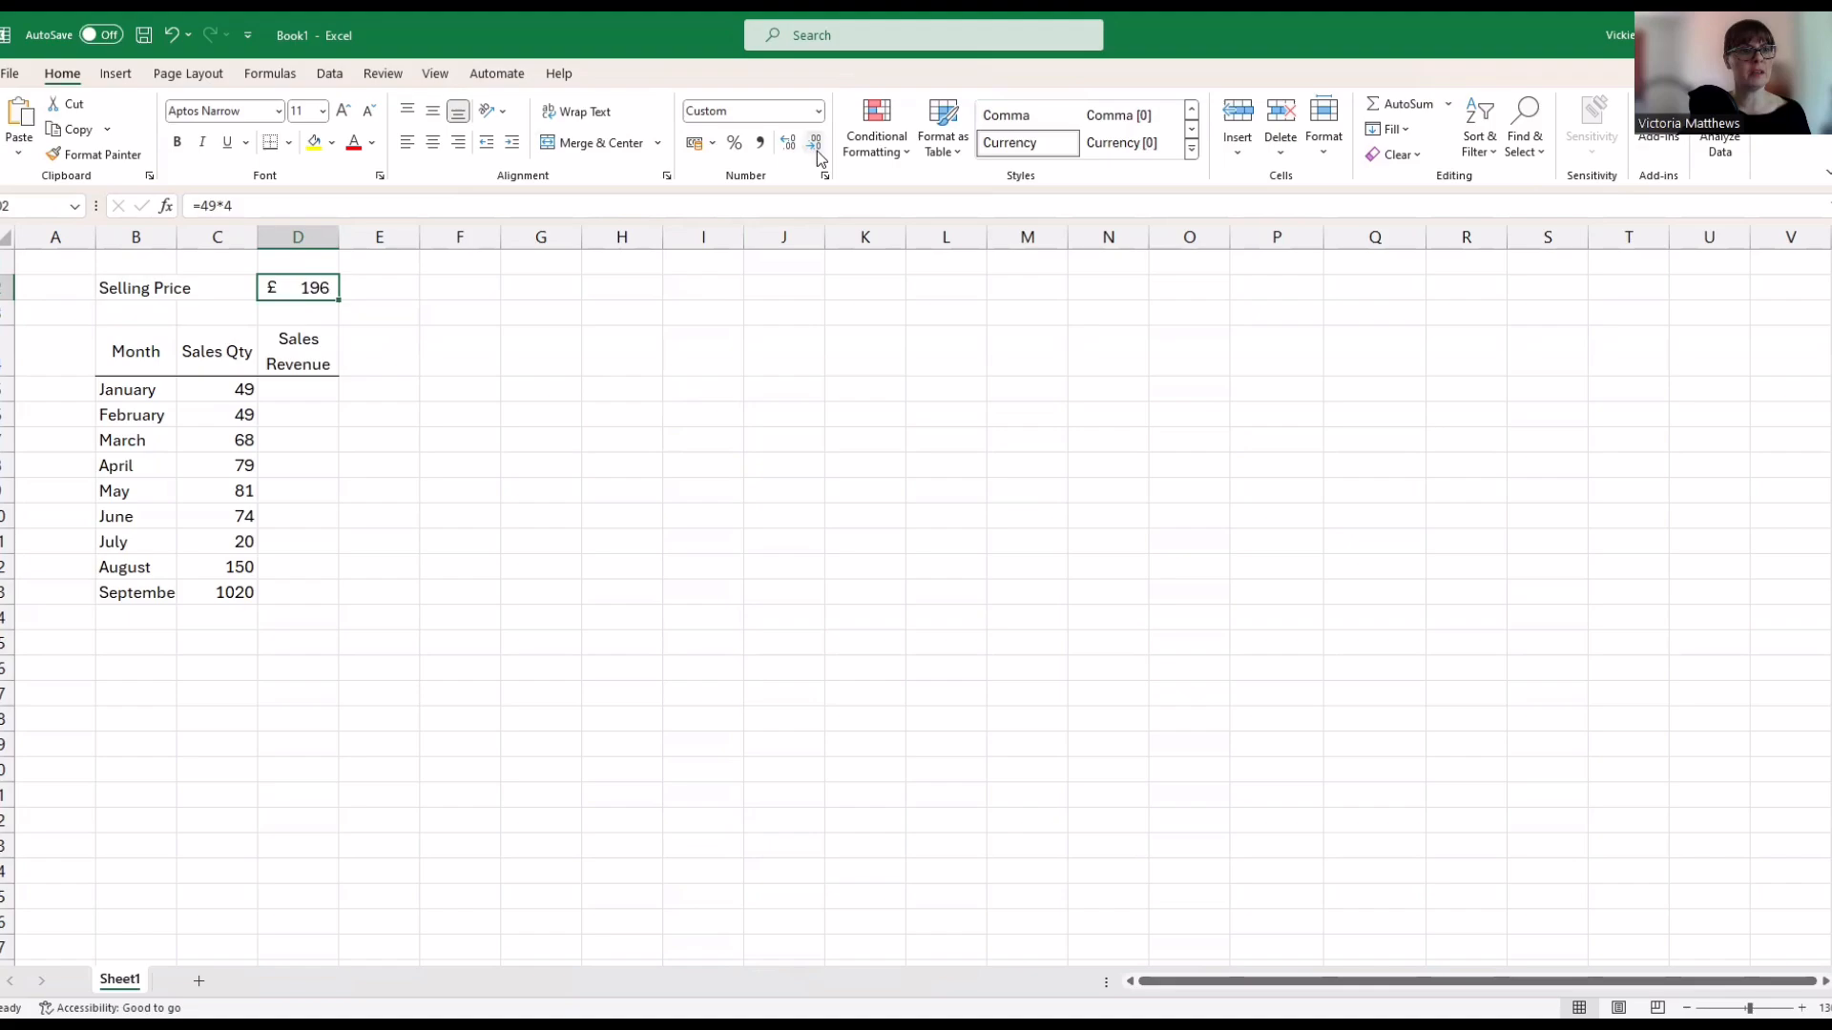
{"action": "left_click", "coordinate": [620, 516]}
Format the whole of column D in the pound accounting format with no decimal places
{"action": "left_click", "coordinate": [298, 237]}
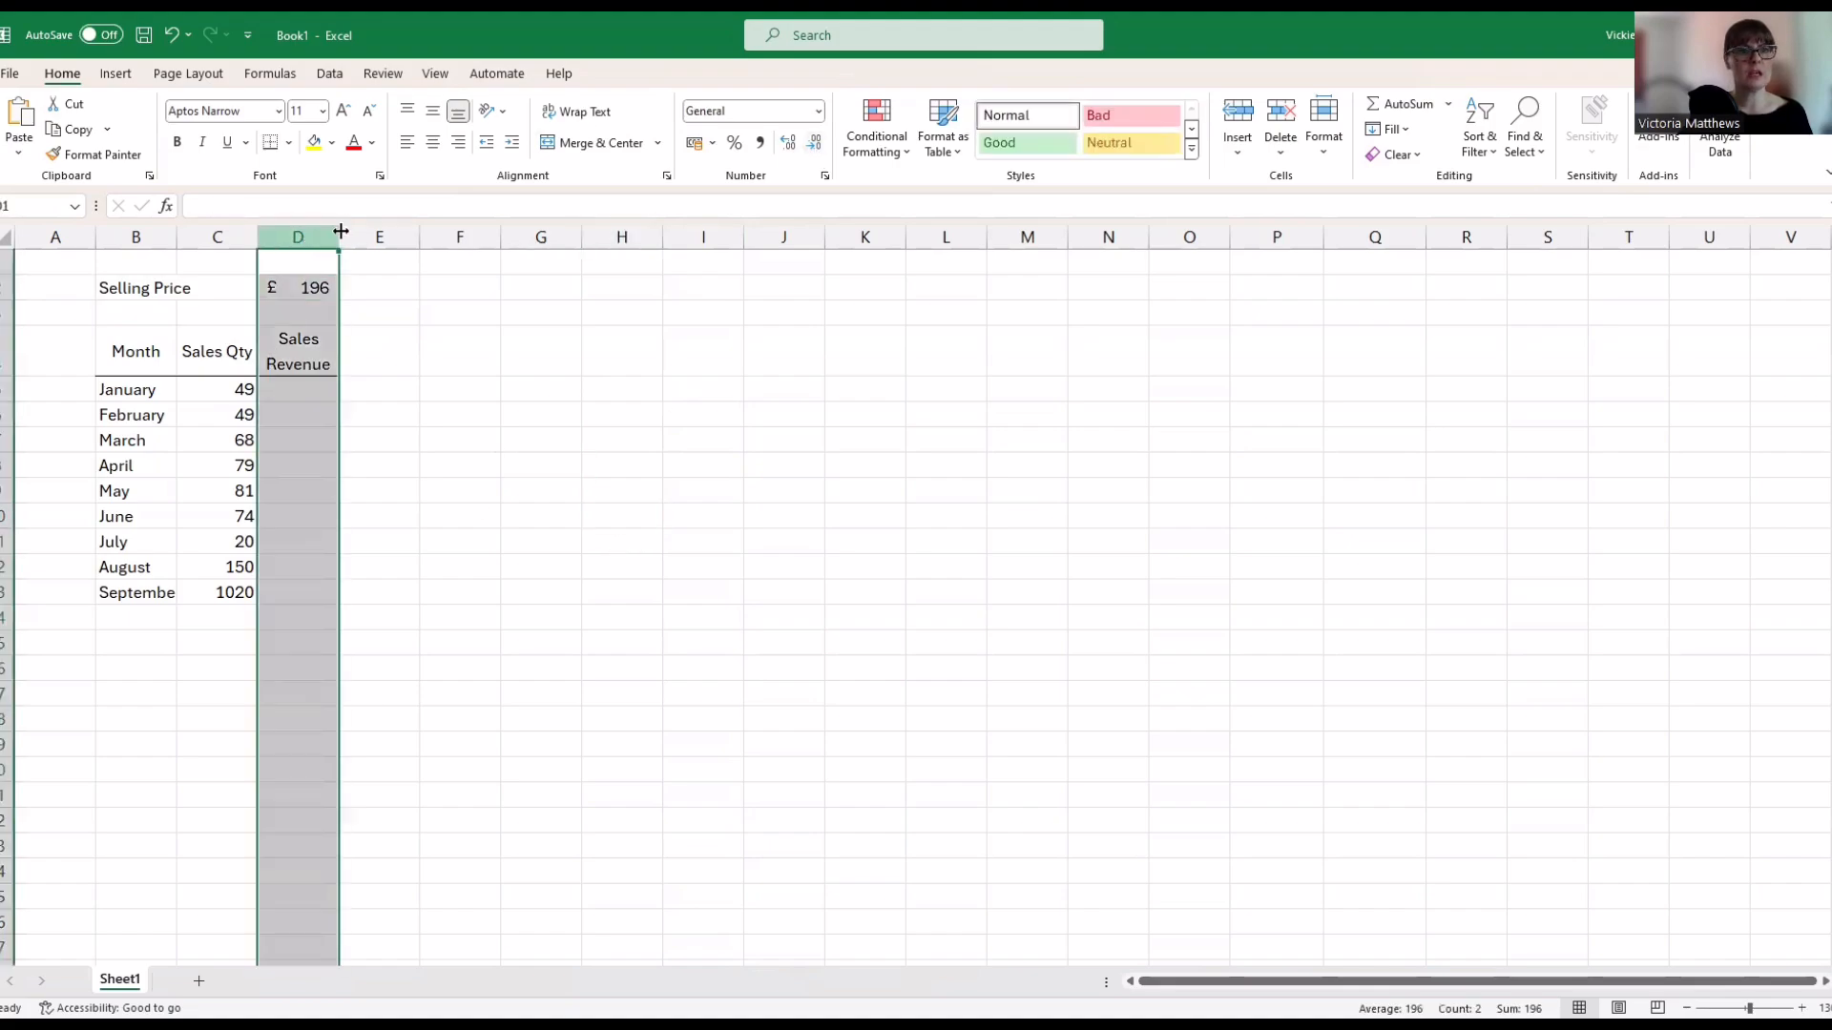
{"action": "left_click", "coordinate": [693, 142]}
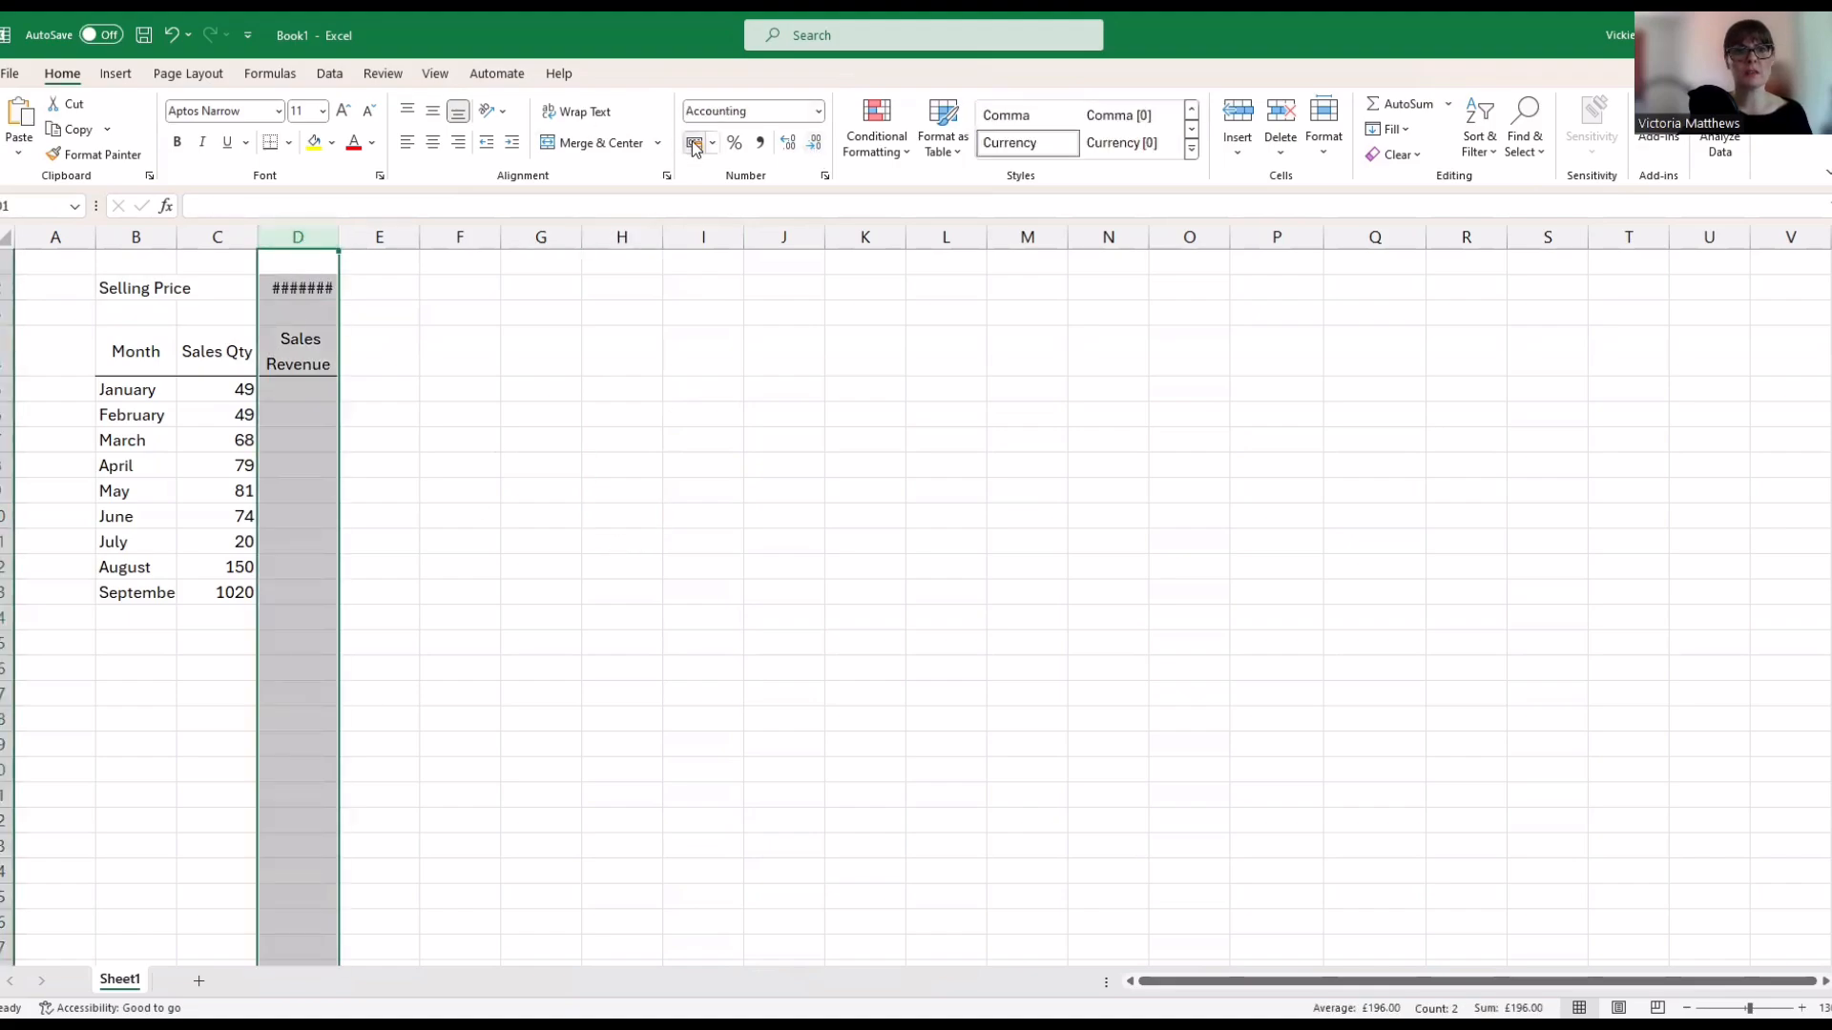
{"action": "left_click", "coordinate": [813, 145]}
{"action": "left_click", "coordinate": [813, 145]}
{"action": "left_click", "coordinate": [664, 447]}
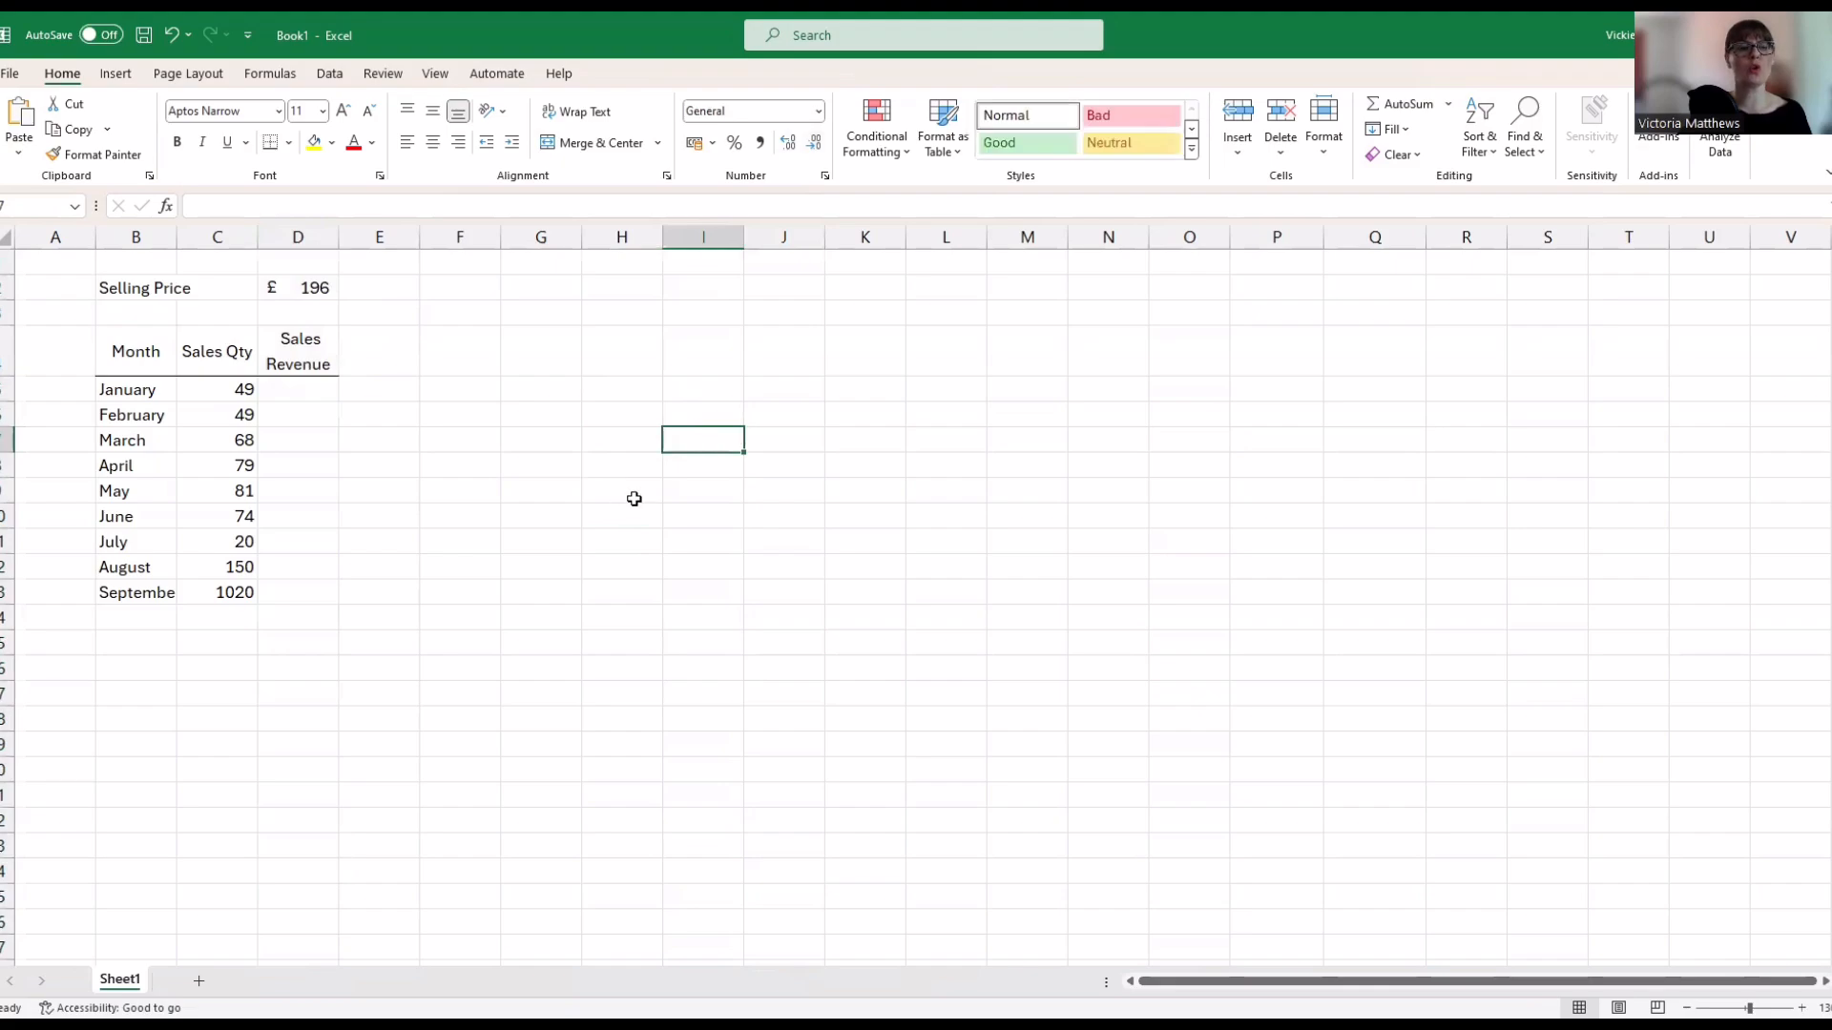
Merge cells B2 and C2 holding the Selling Price label without centring the text
{"action": "left_click_drag", "start_coordinate": [149, 291], "coordinate": [200, 287]}
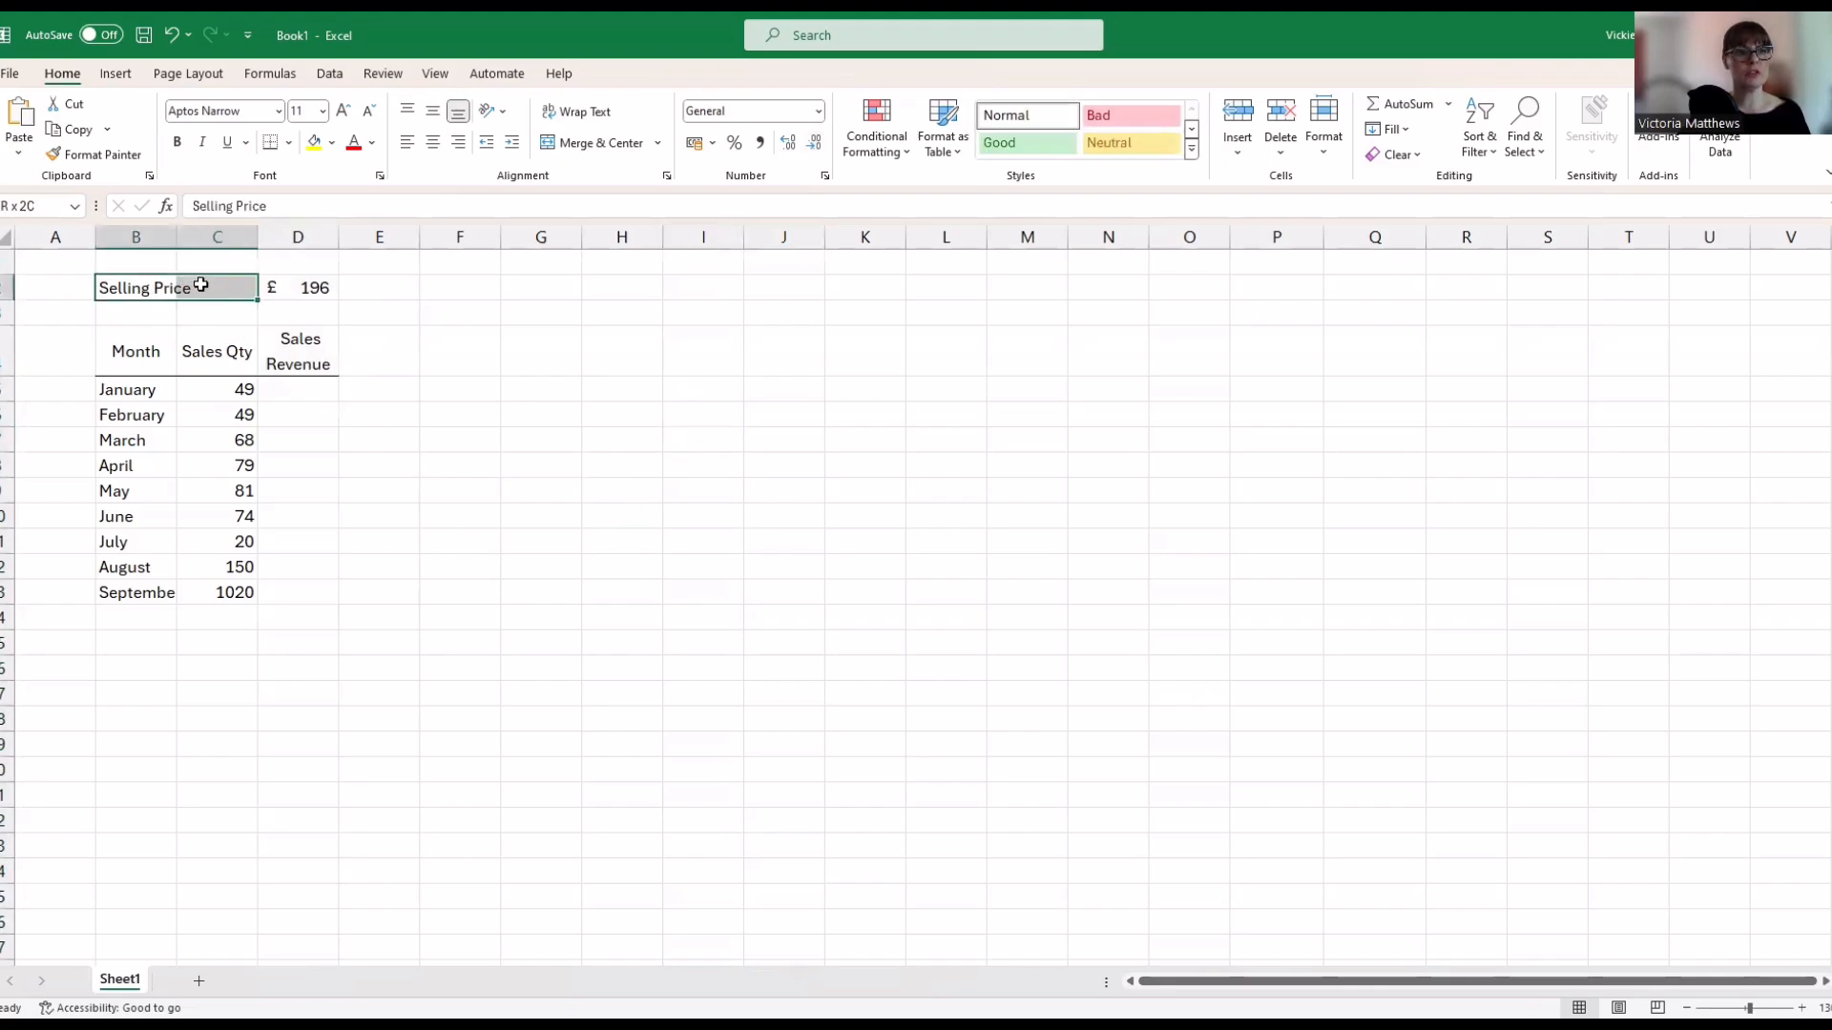
{"action": "left_click", "coordinate": [657, 143]}
{"action": "left_click", "coordinate": [640, 224]}
{"action": "left_click", "coordinate": [634, 434]}
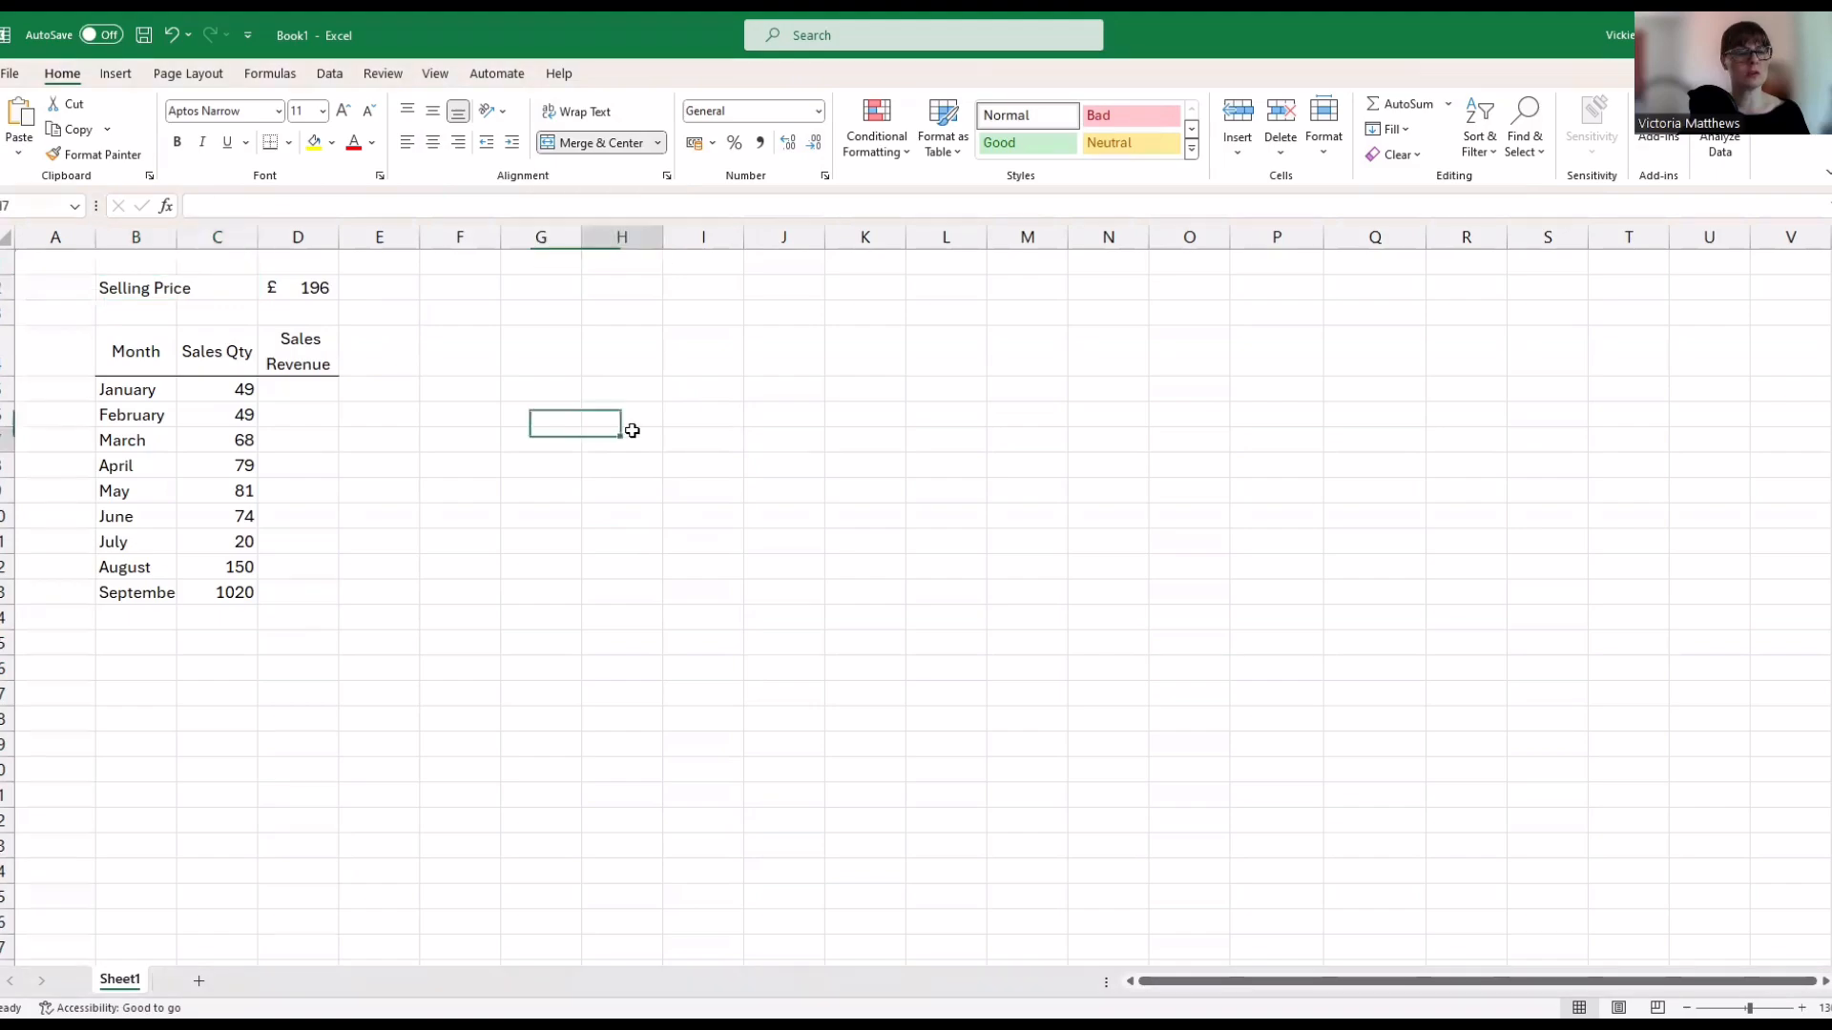
Add outside borders around the Selling Price row B2:D2 and around the sales table B4:D13
{"action": "left_click", "coordinate": [219, 287]}
{"action": "left_click_drag", "start_coordinate": [219, 287], "coordinate": [286, 288]}
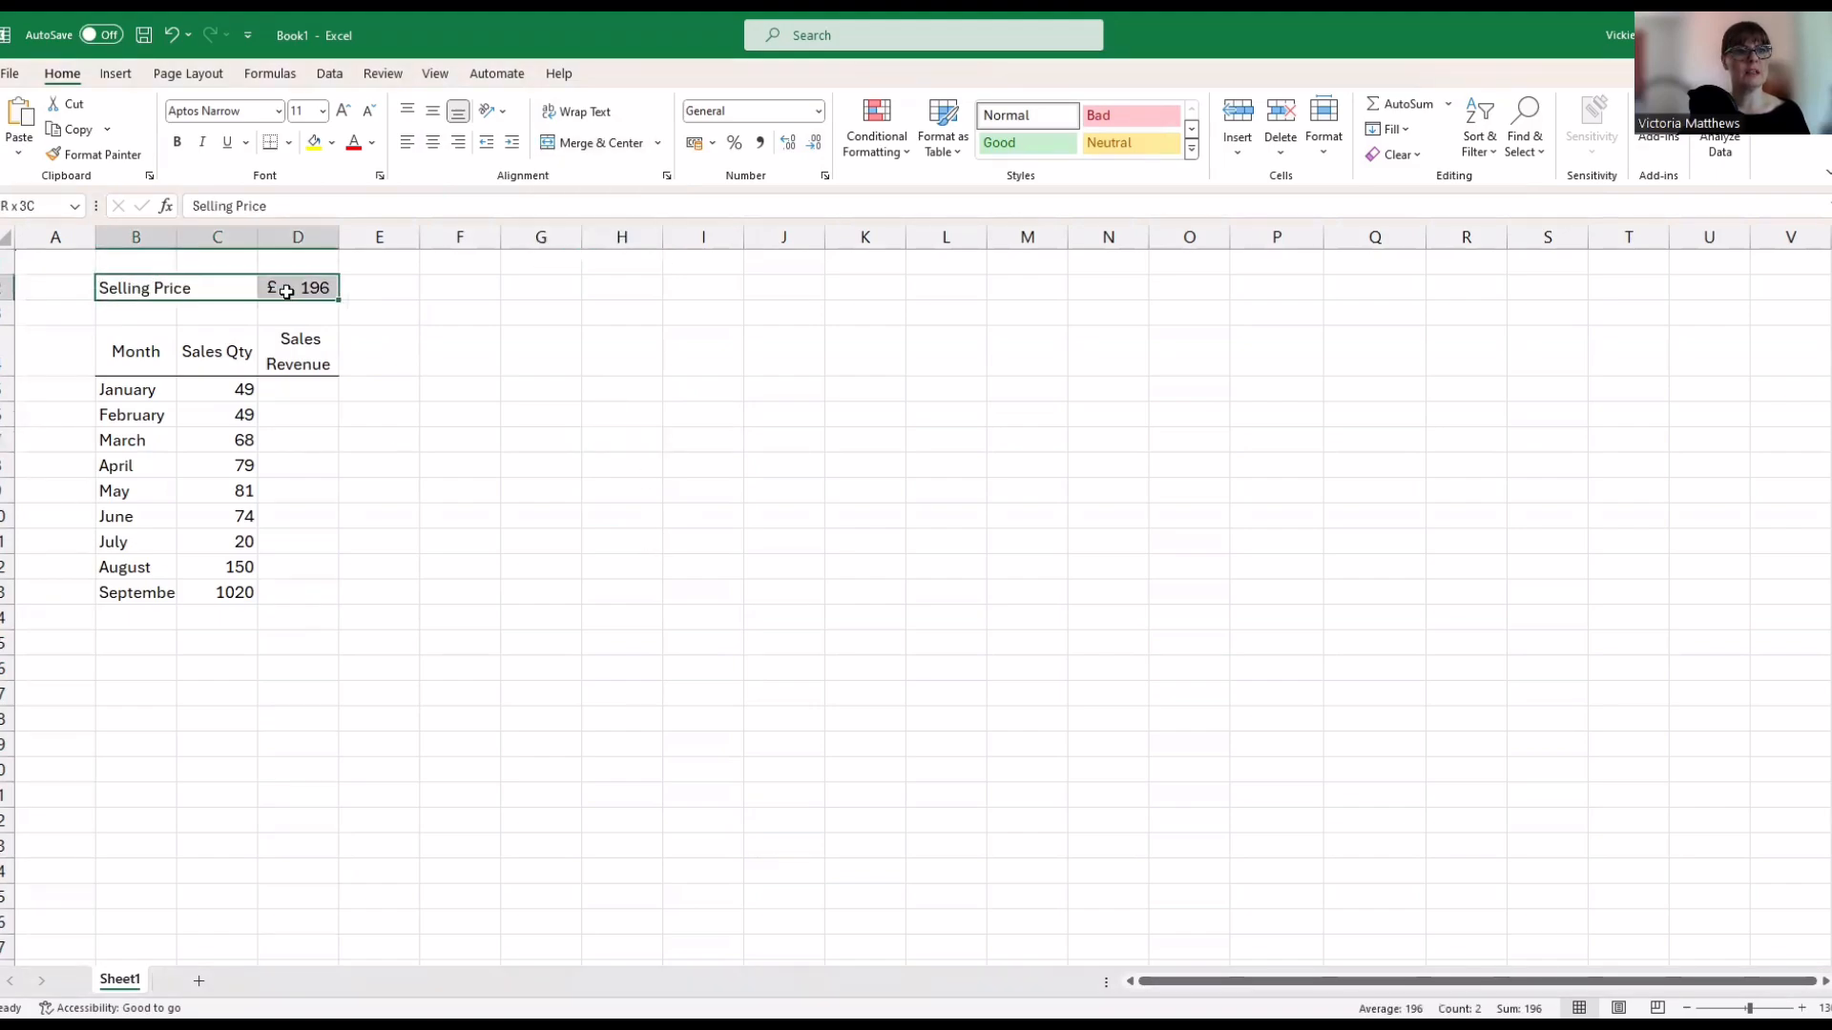
{"action": "left_click", "coordinate": [292, 146]}
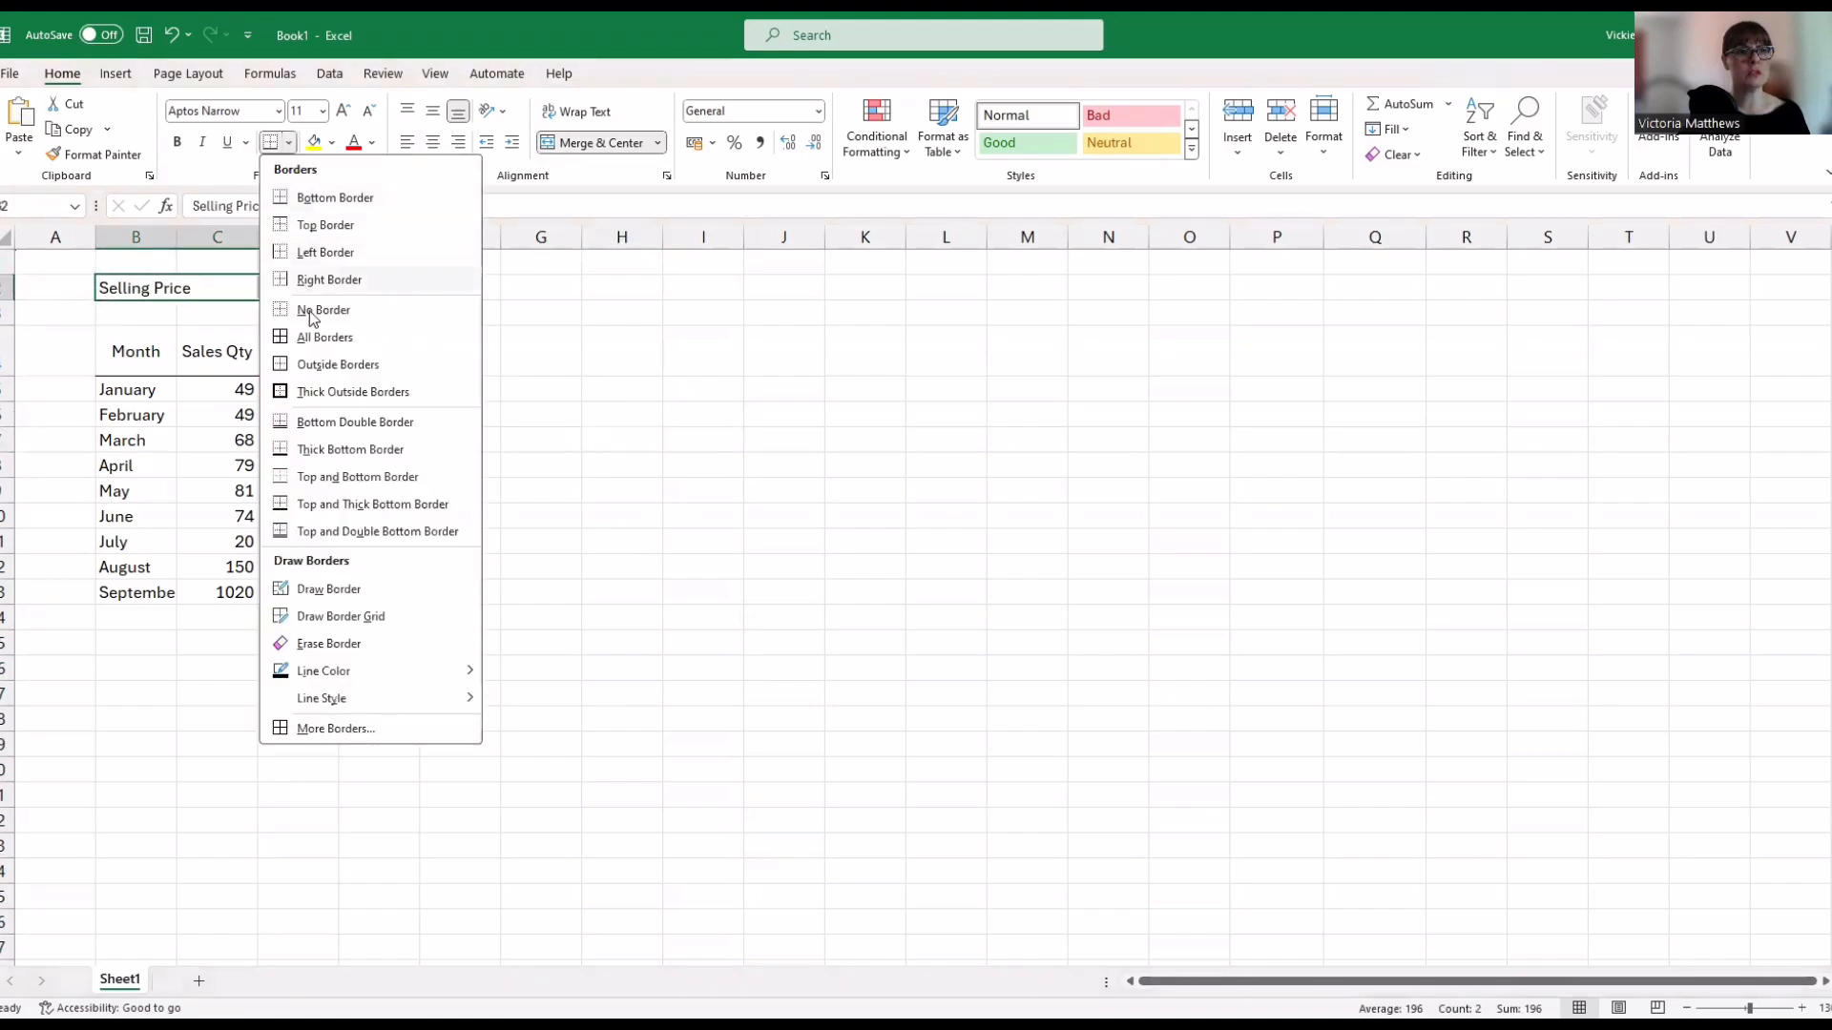
{"action": "left_click", "coordinate": [300, 363]}
{"action": "left_click", "coordinate": [649, 456]}
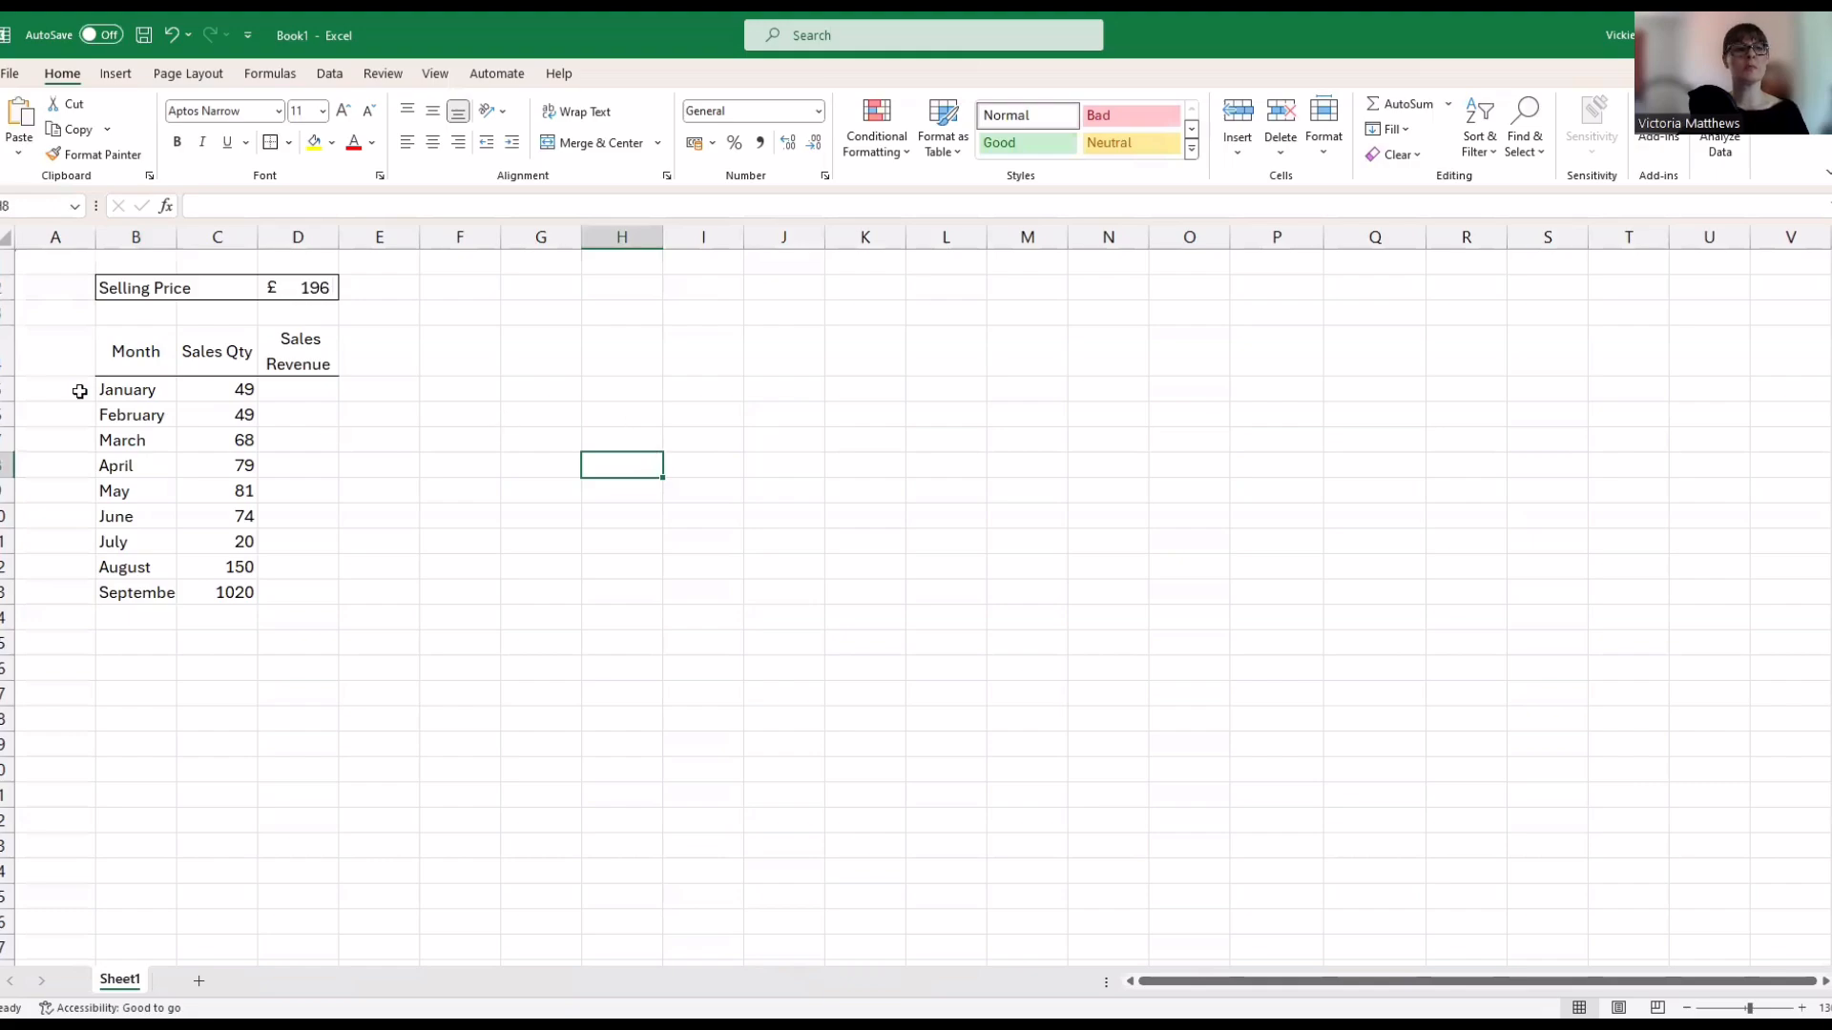
{"action": "left_click_drag", "start_coordinate": [114, 344], "coordinate": [286, 601]}
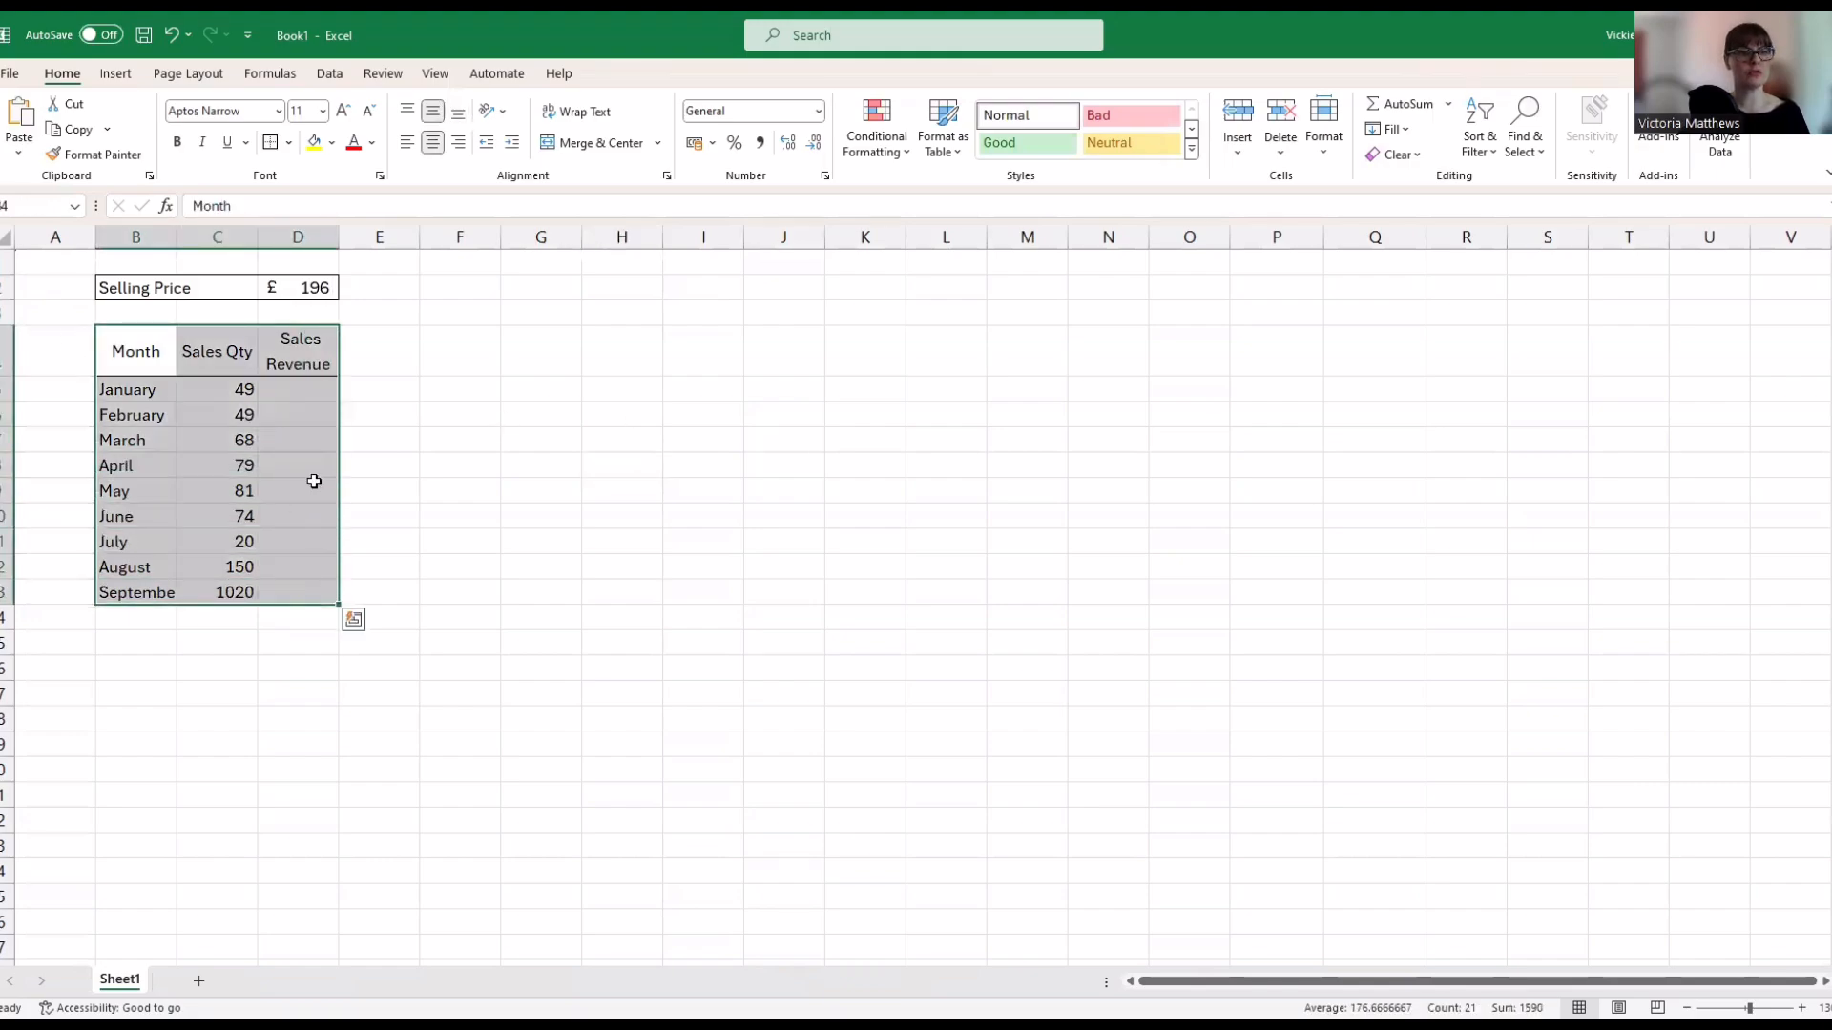
{"action": "left_click", "coordinate": [628, 471]}
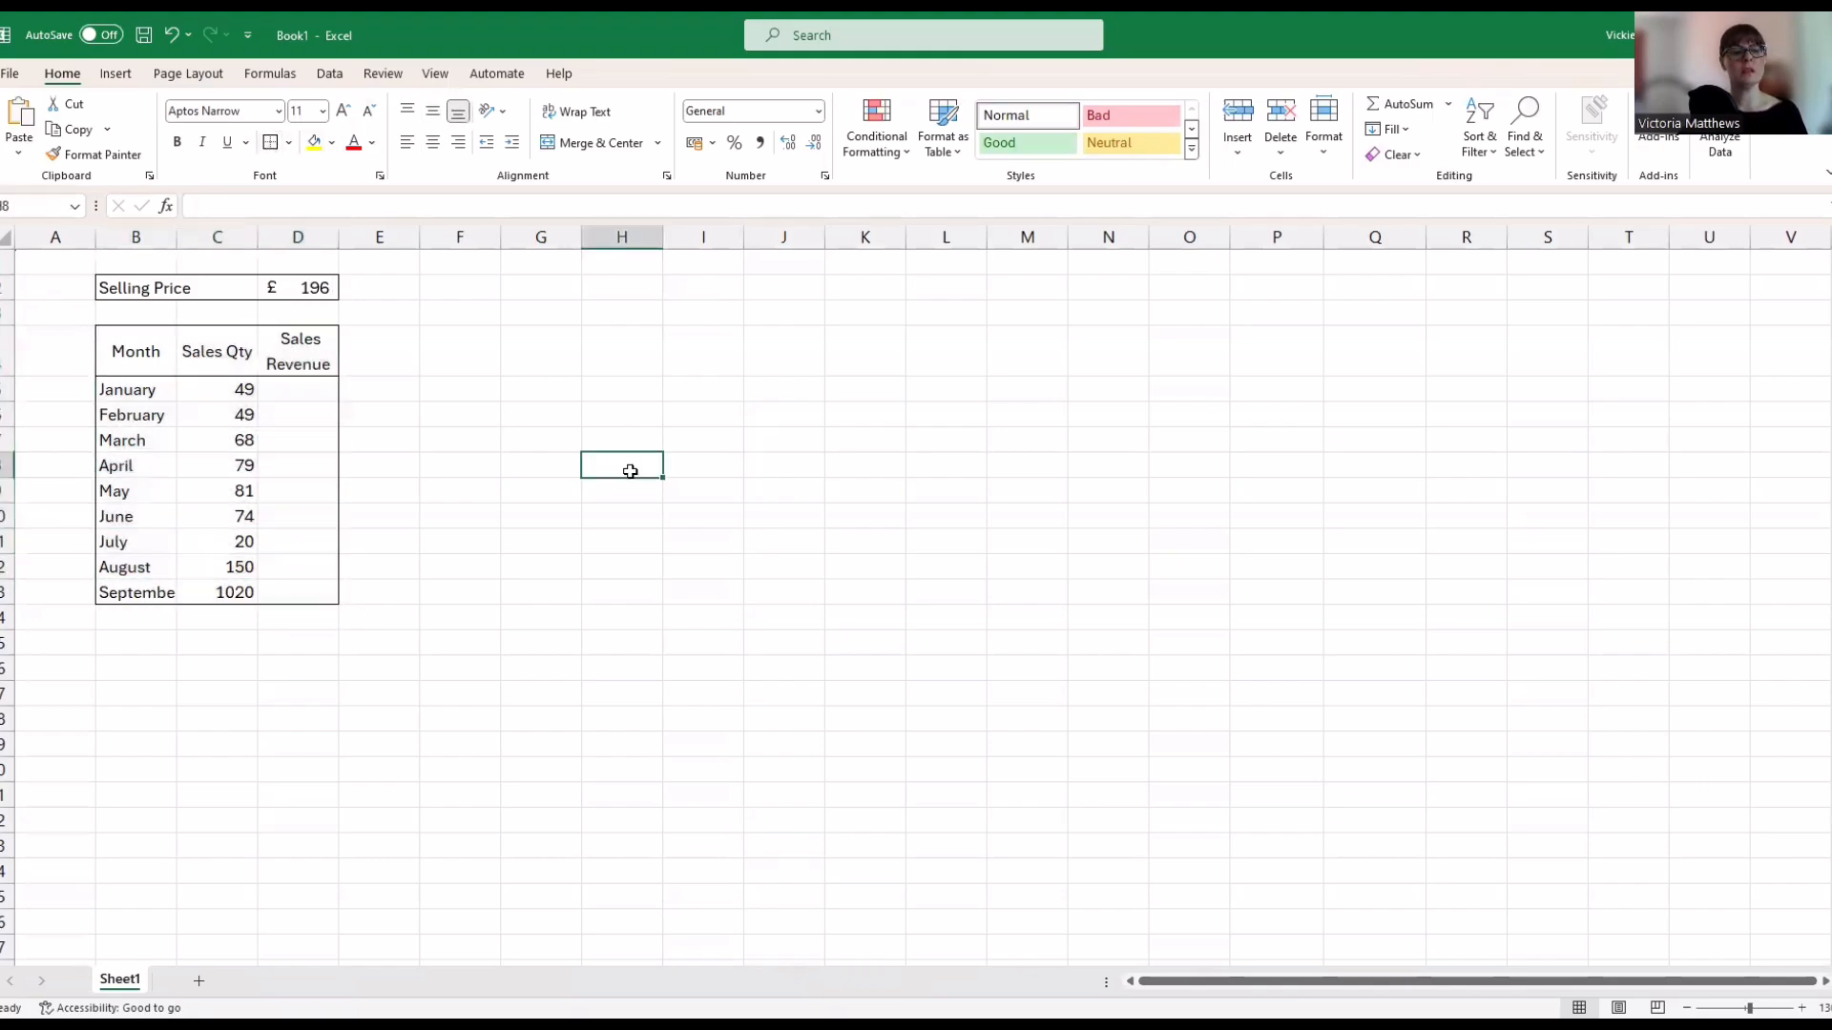
Enter =C5*D2 in cell D5 to calculate January's sales revenue from quantity and selling price
{"action": "left_click", "coordinate": [295, 389]}
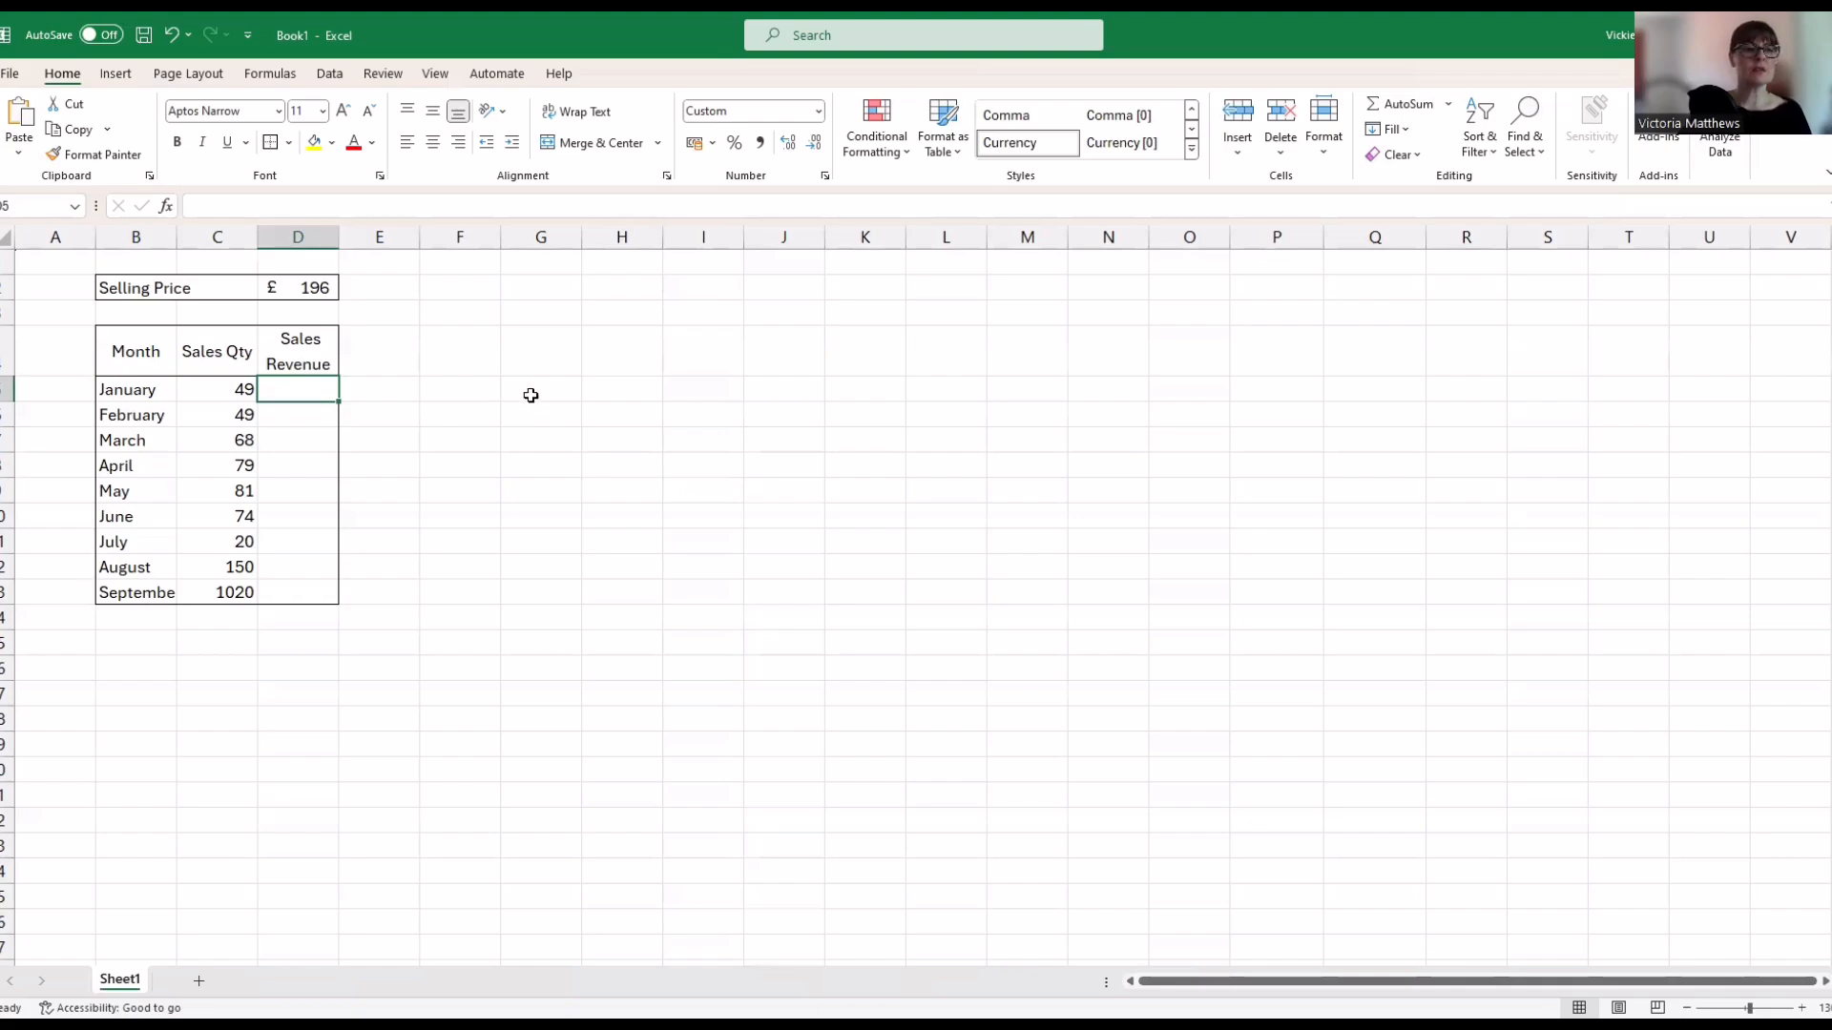
{"action": "type", "text": "="}
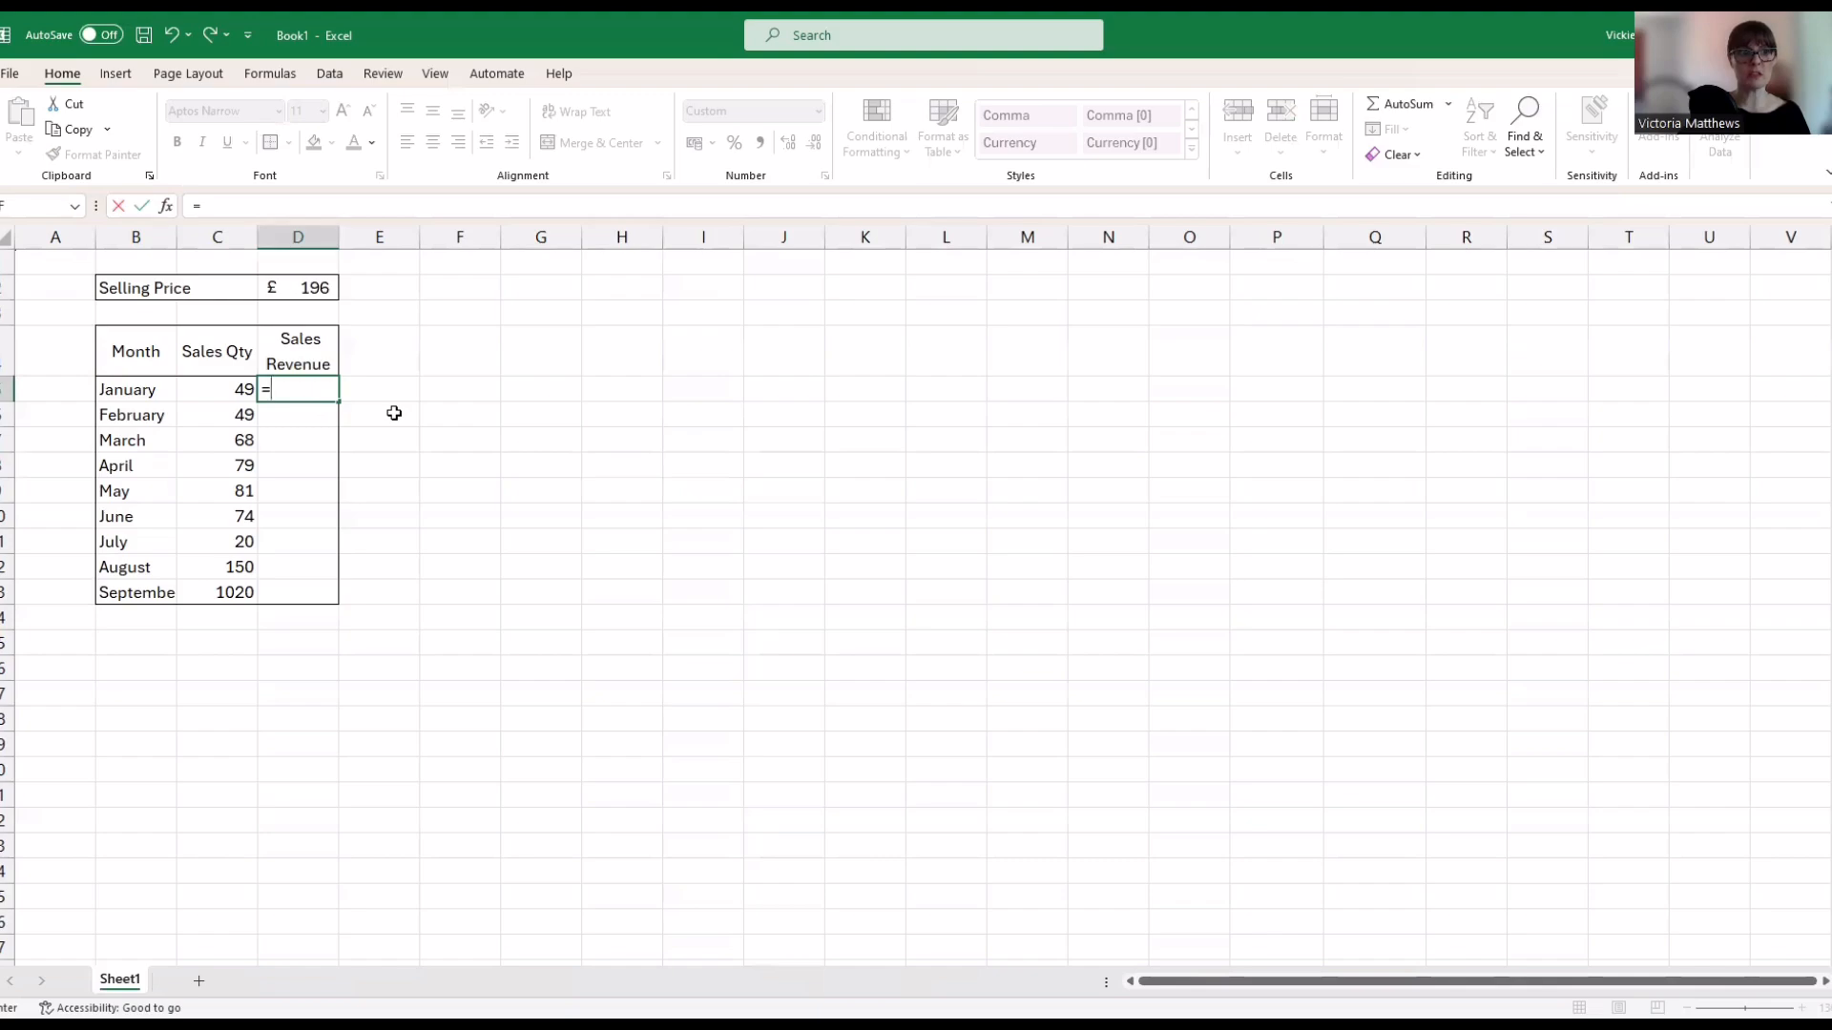
{"action": "key", "text": "Left"}
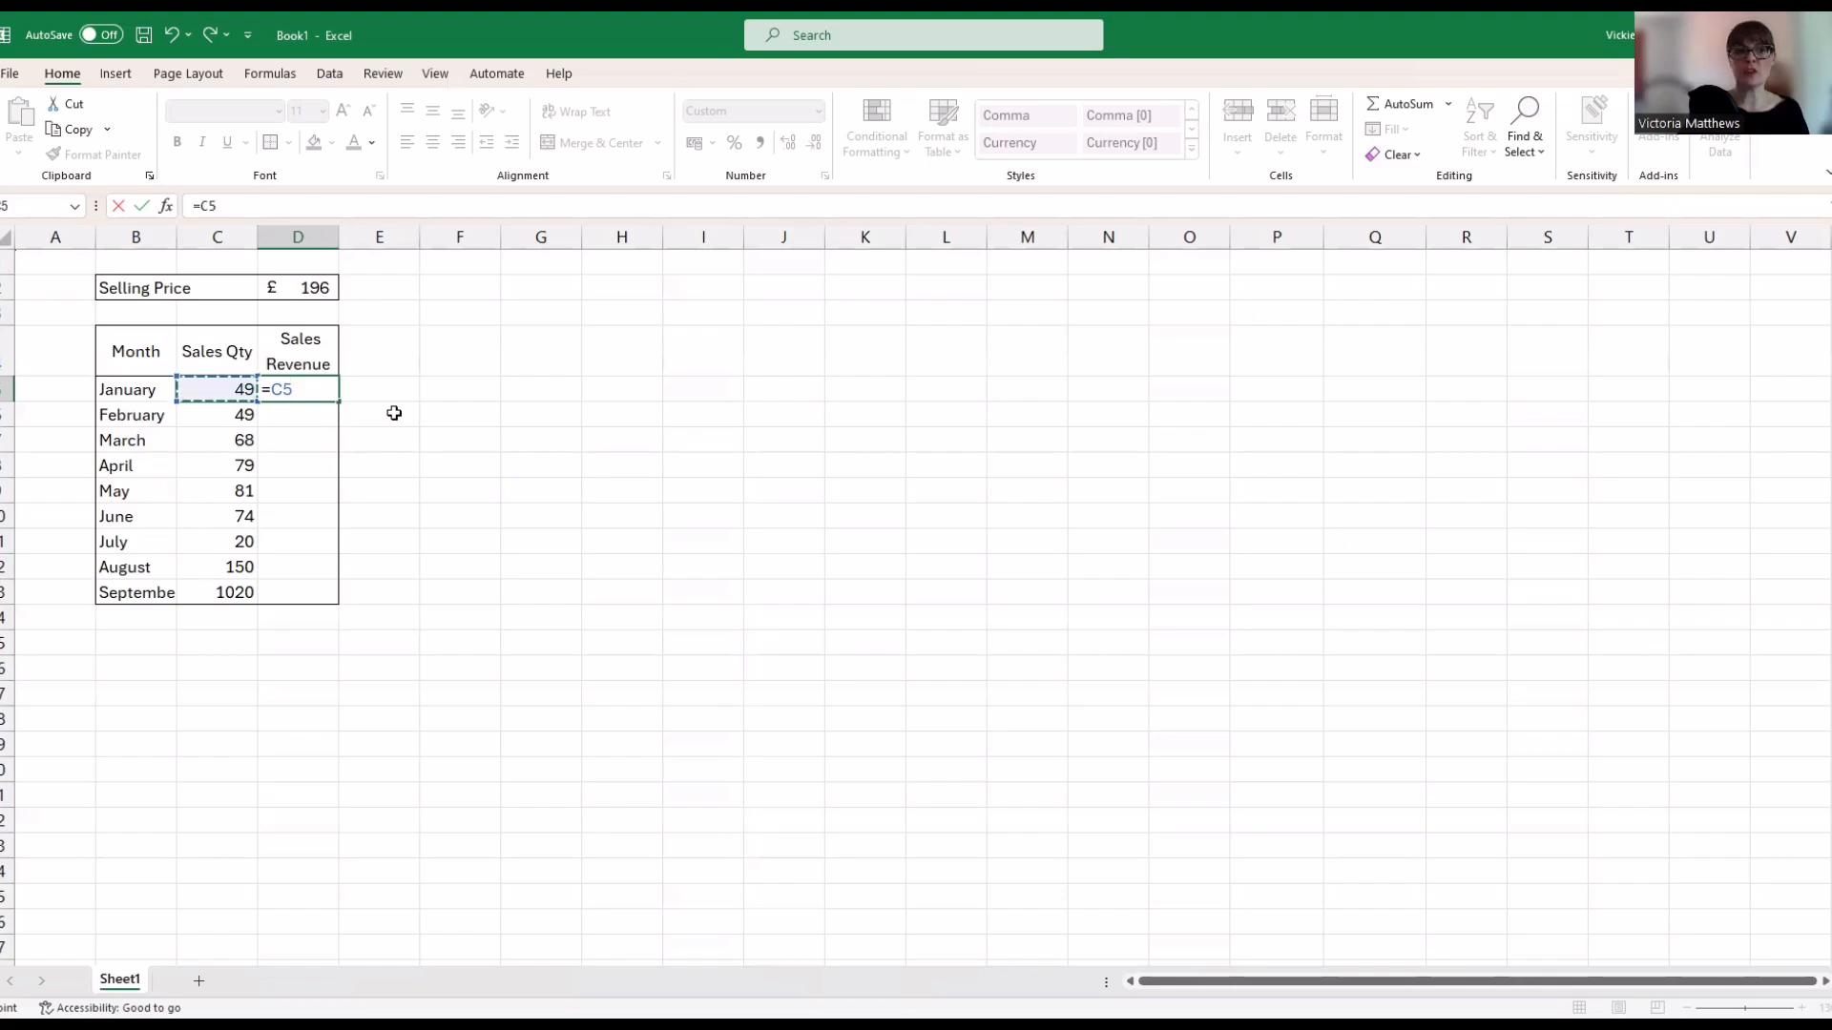
{"action": "type", "text": "*"}
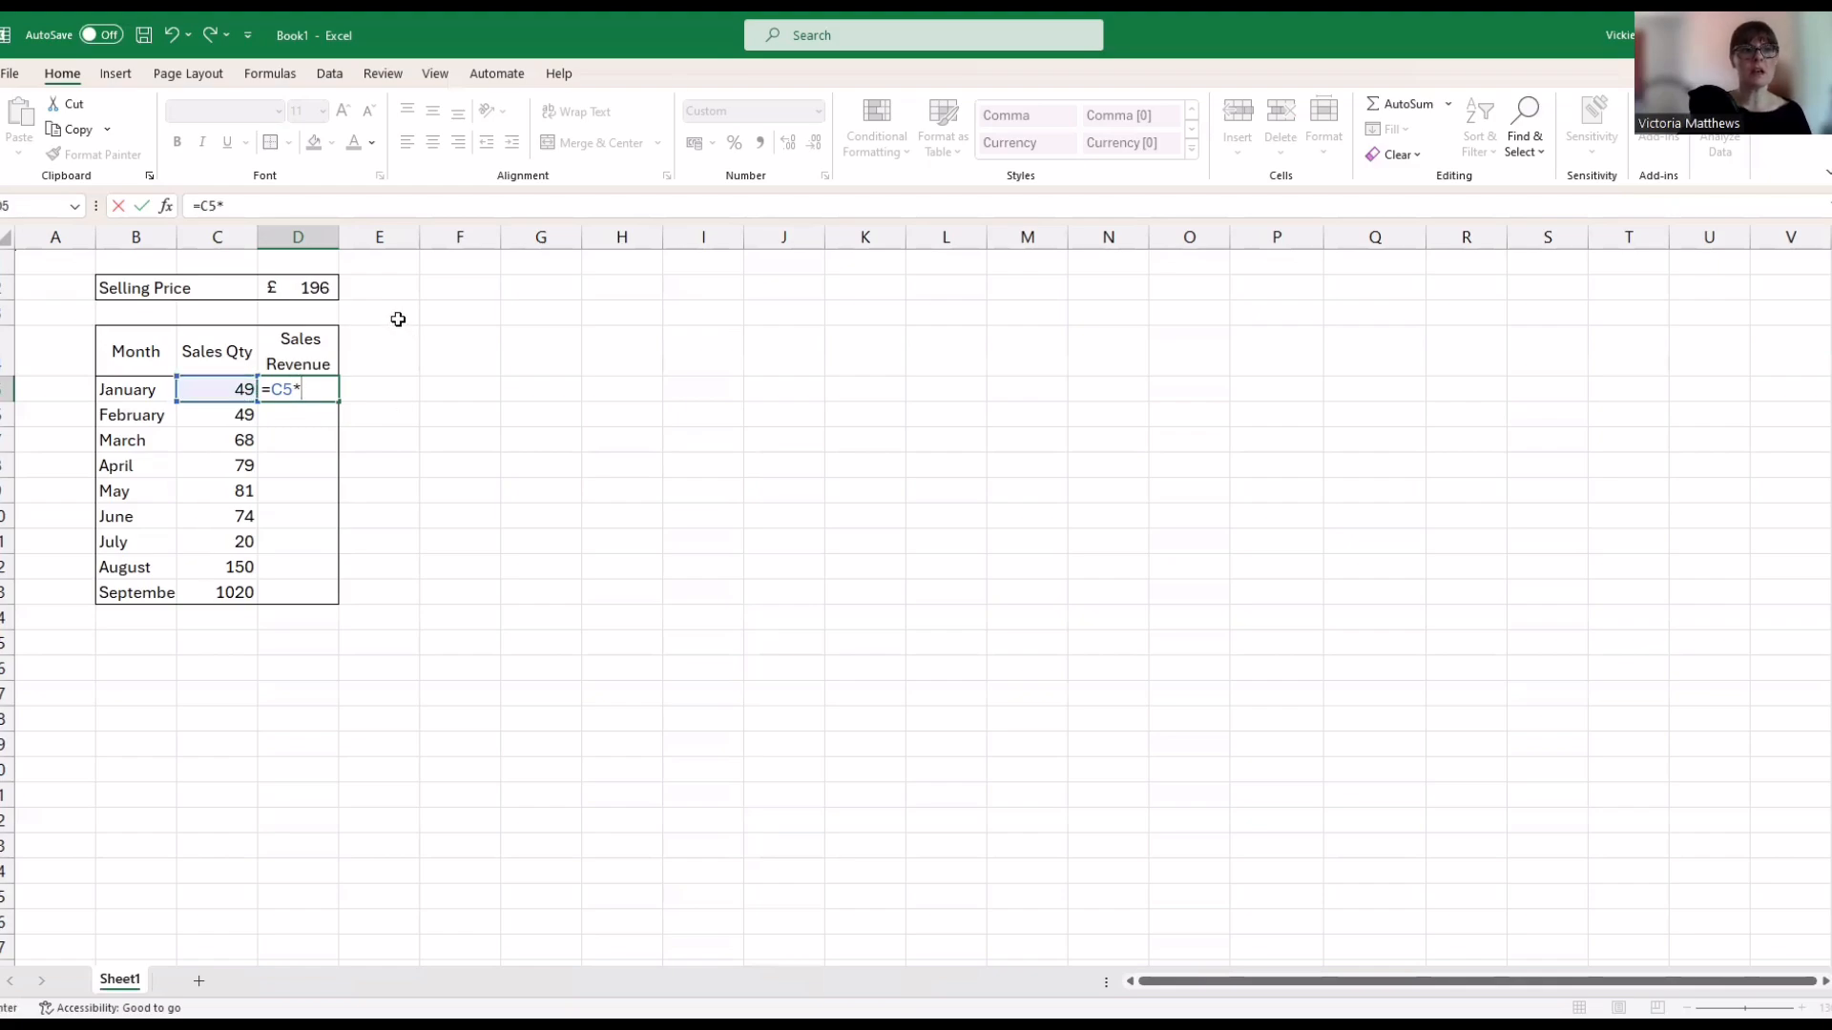
{"action": "left_click", "coordinate": [297, 287]}
{"action": "key", "text": "Return"}
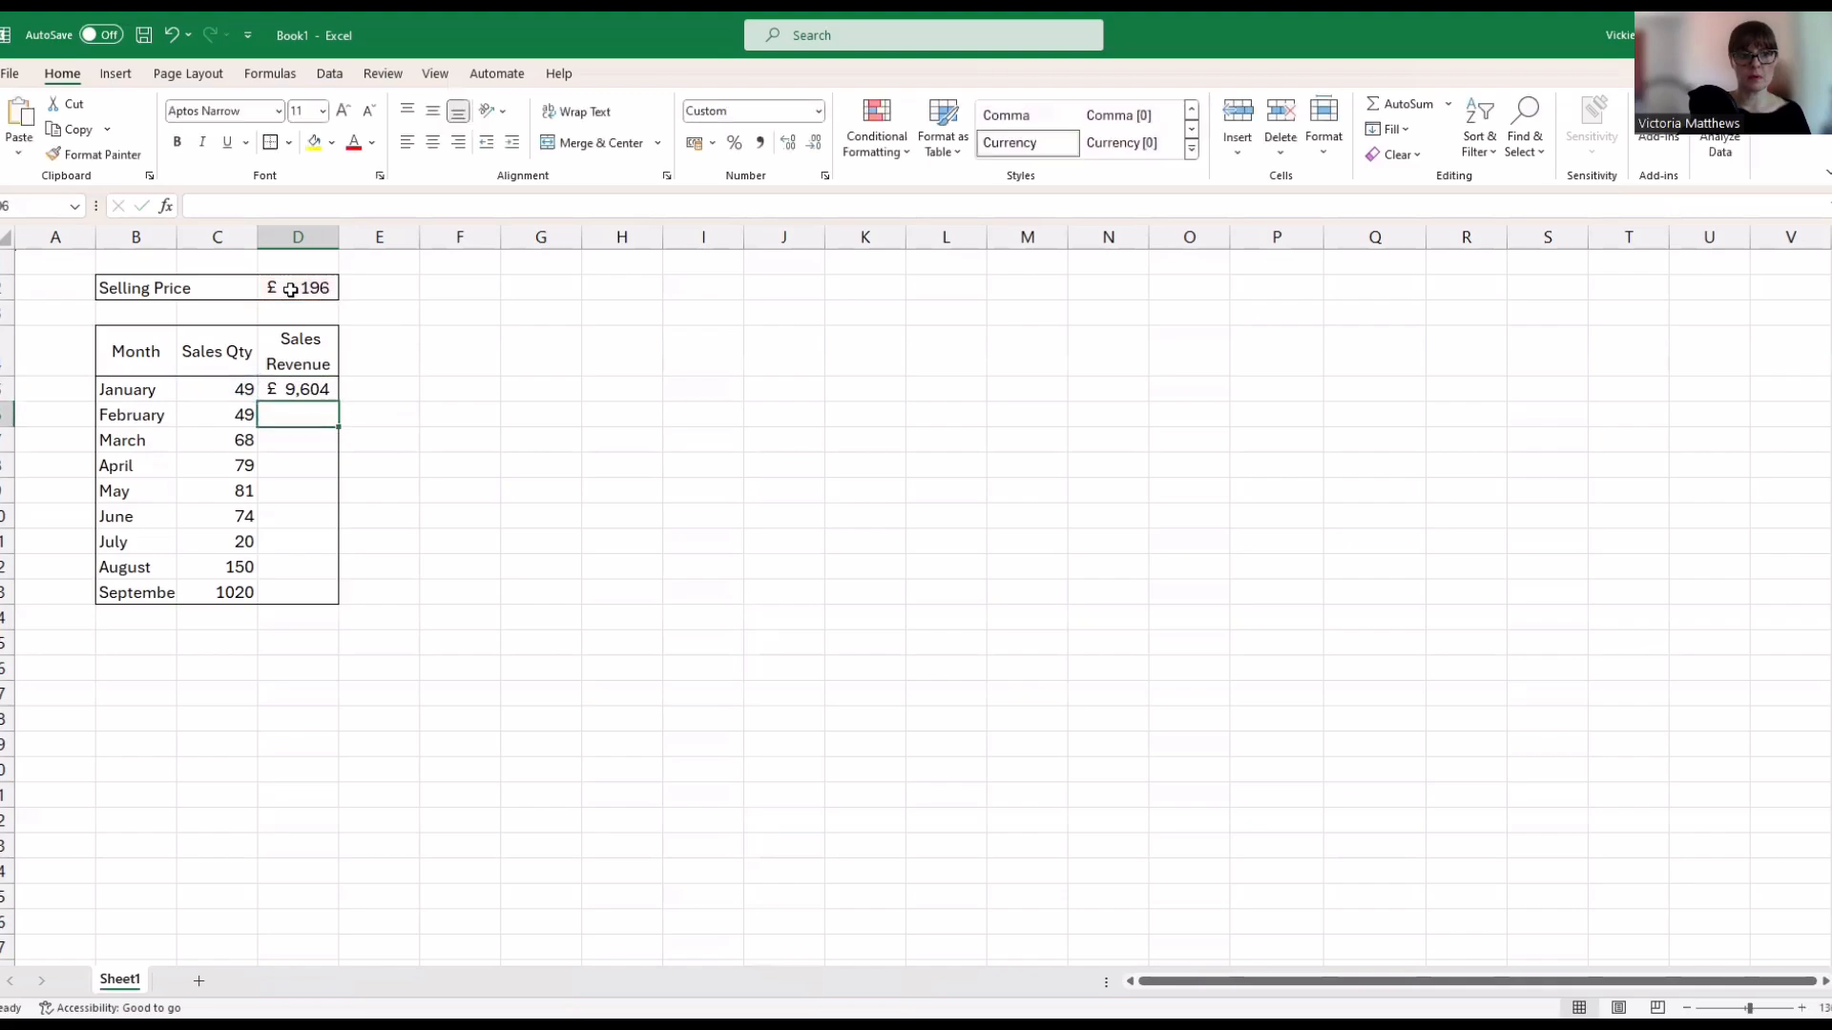
Fill January's revenue formula from D5 down to September in D13 and autofit column D's width
{"action": "left_click", "coordinate": [298, 385]}
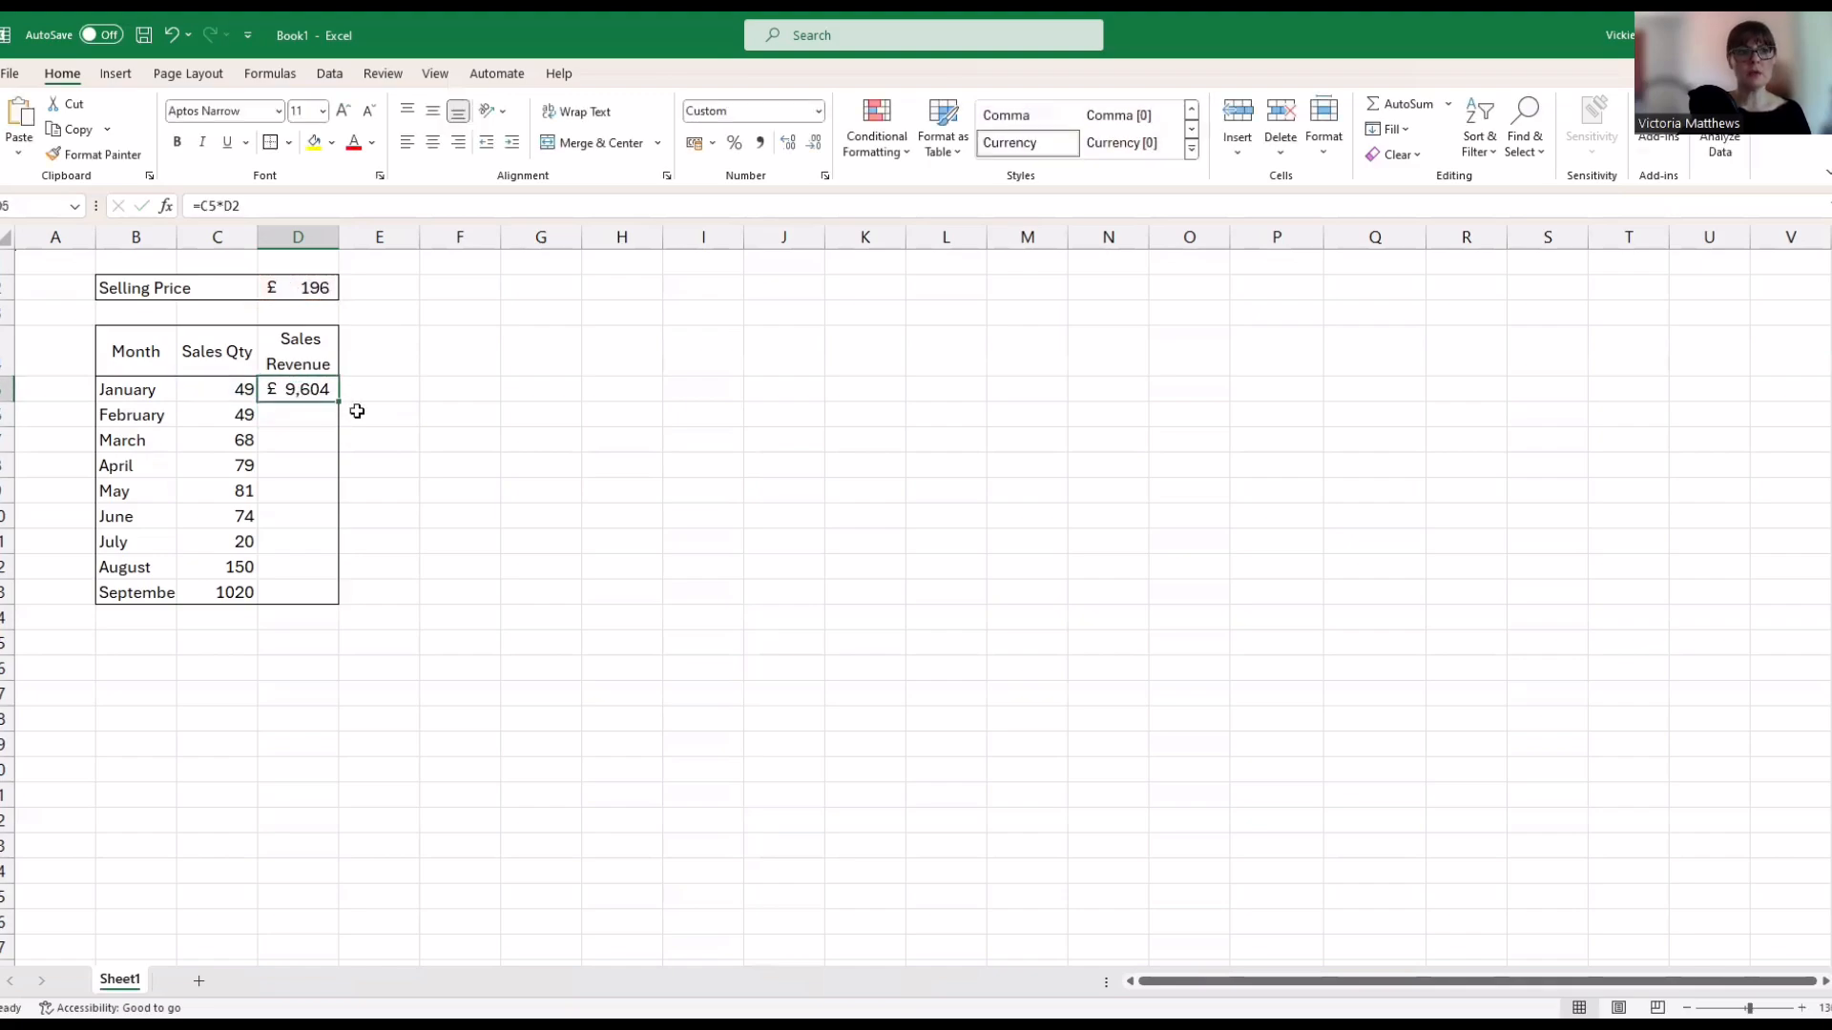
{"action": "left_click_drag", "start_coordinate": [340, 401], "coordinate": [335, 605]}
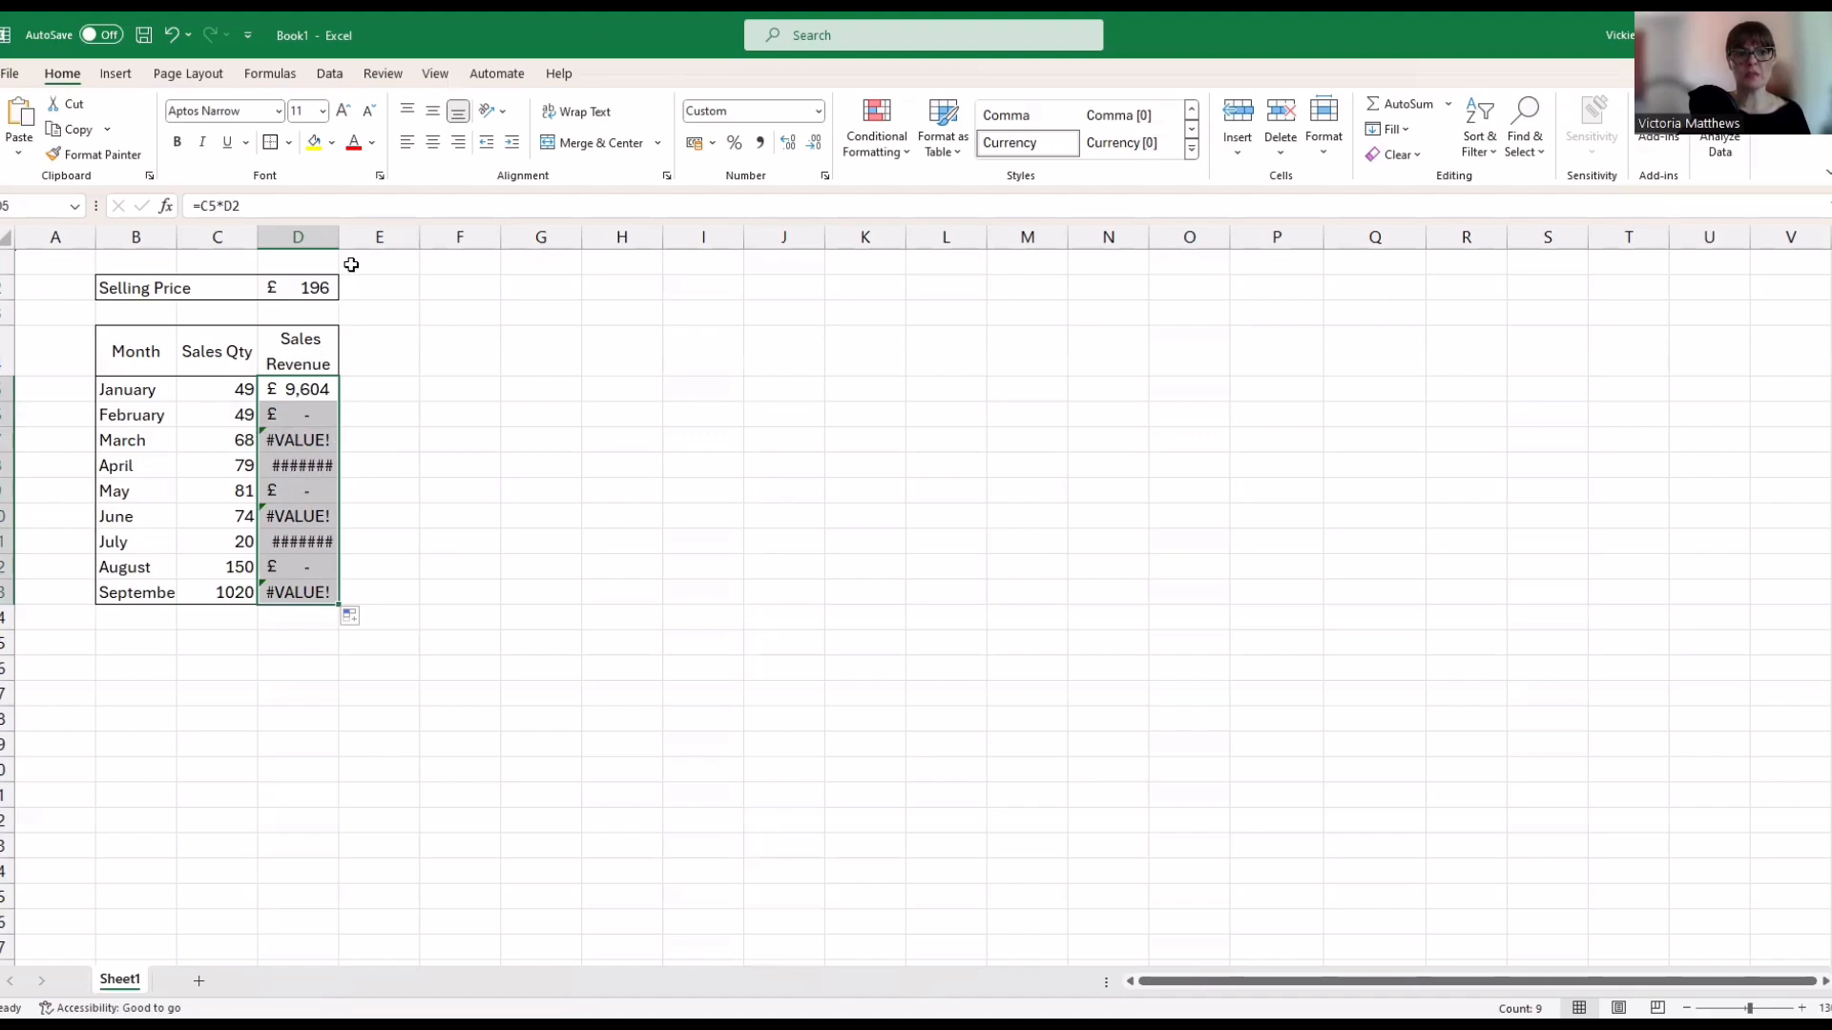
{"action": "double_click", "coordinate": [338, 237]}
{"action": "left_click", "coordinate": [518, 518]}
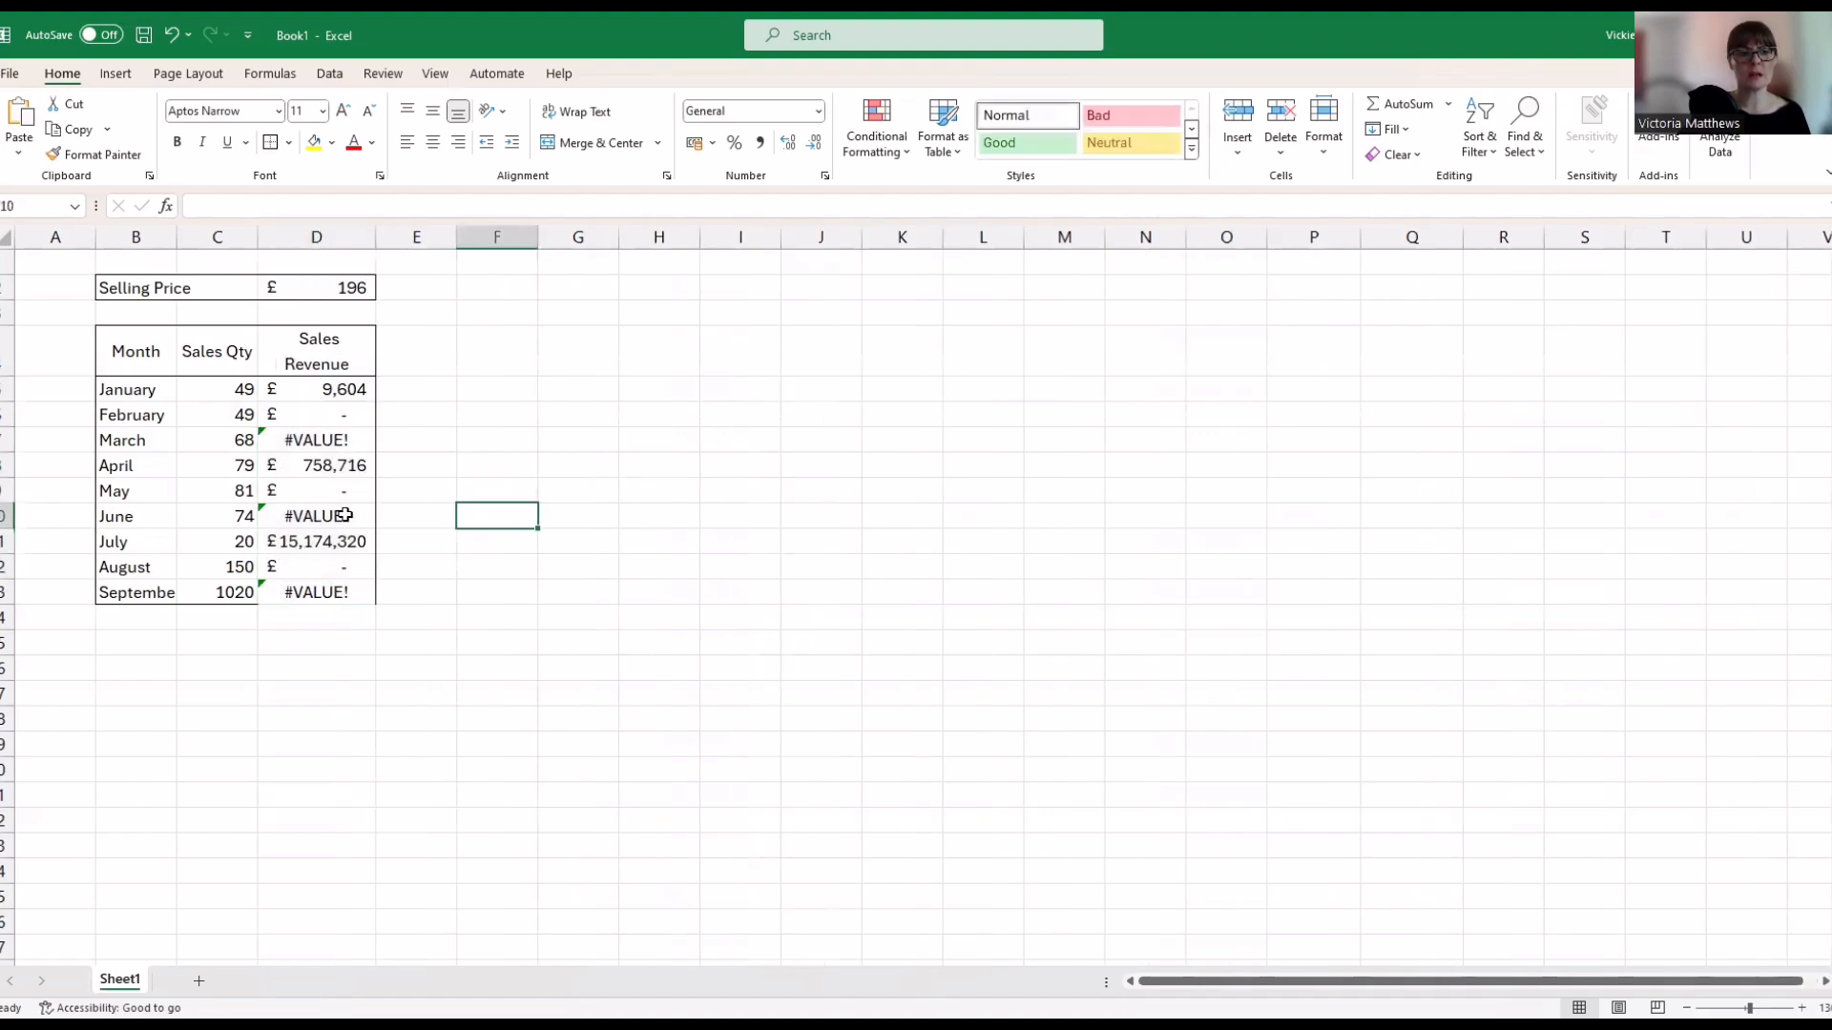
Examine the copied Sales Revenue formulas in column D to see which cells each one references
{"action": "left_click", "coordinate": [304, 552]}
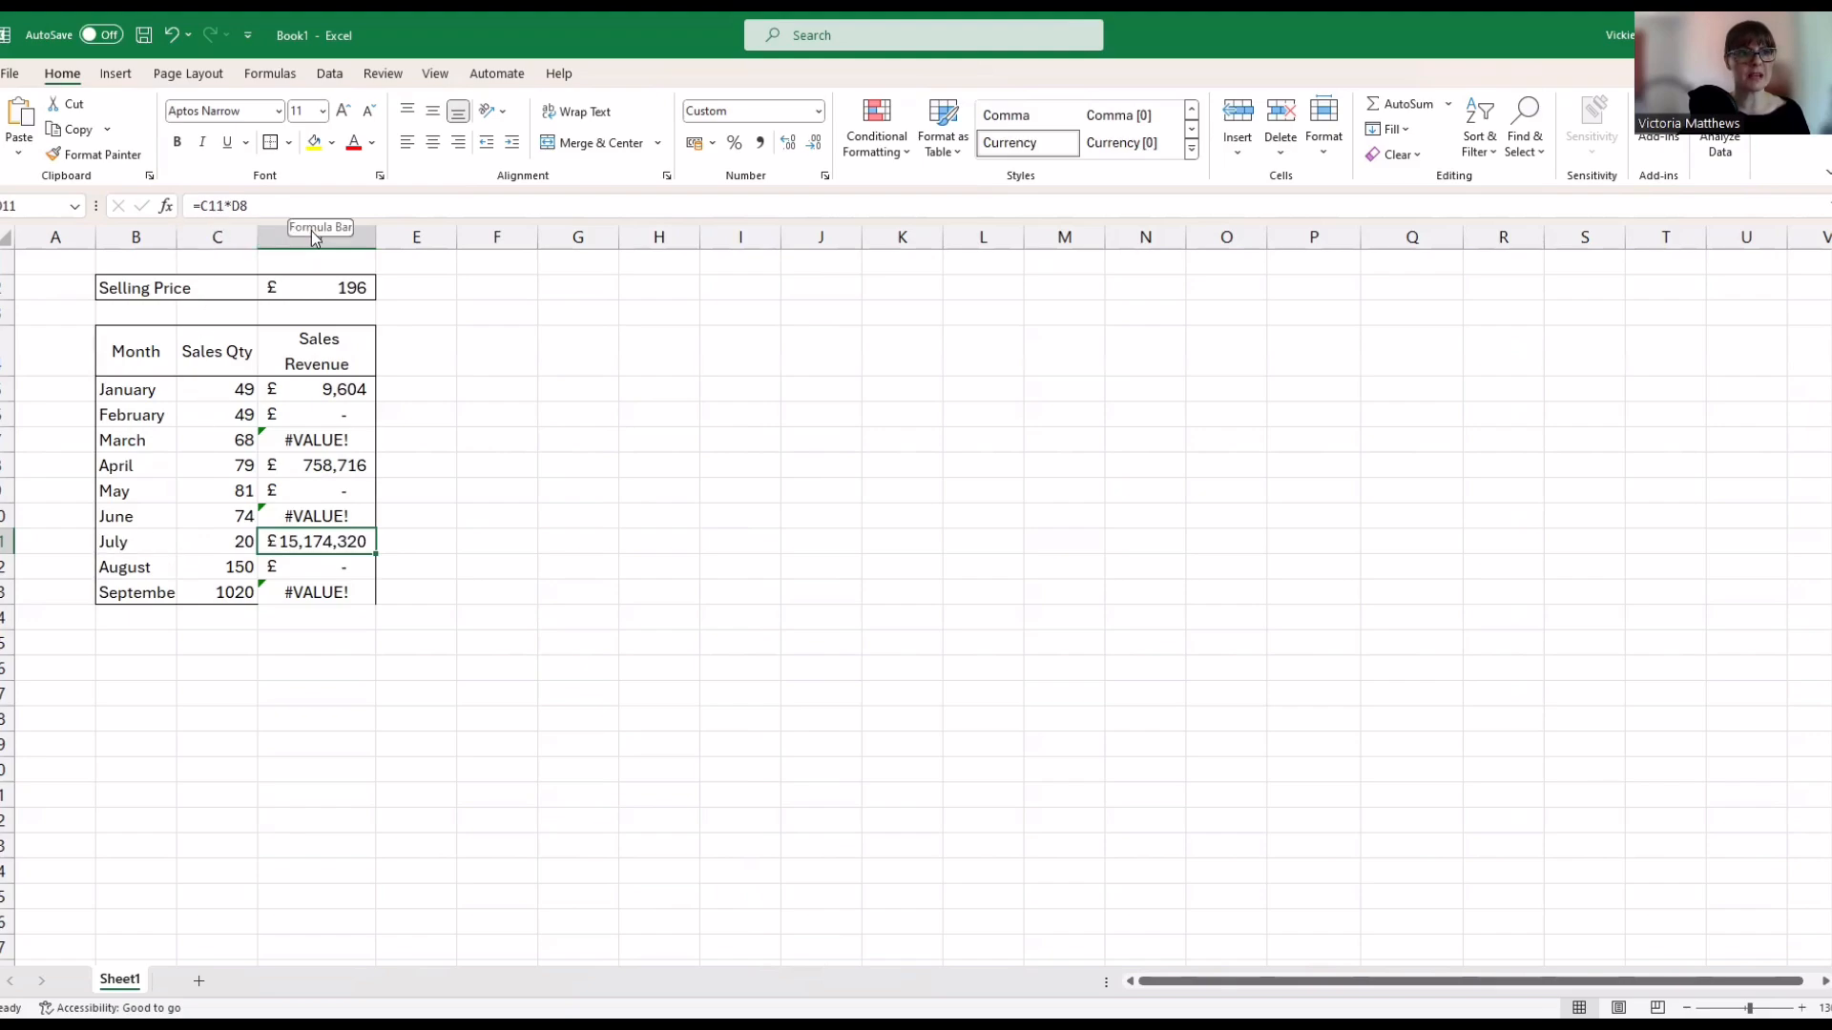
{"action": "left_click", "coordinate": [302, 467]}
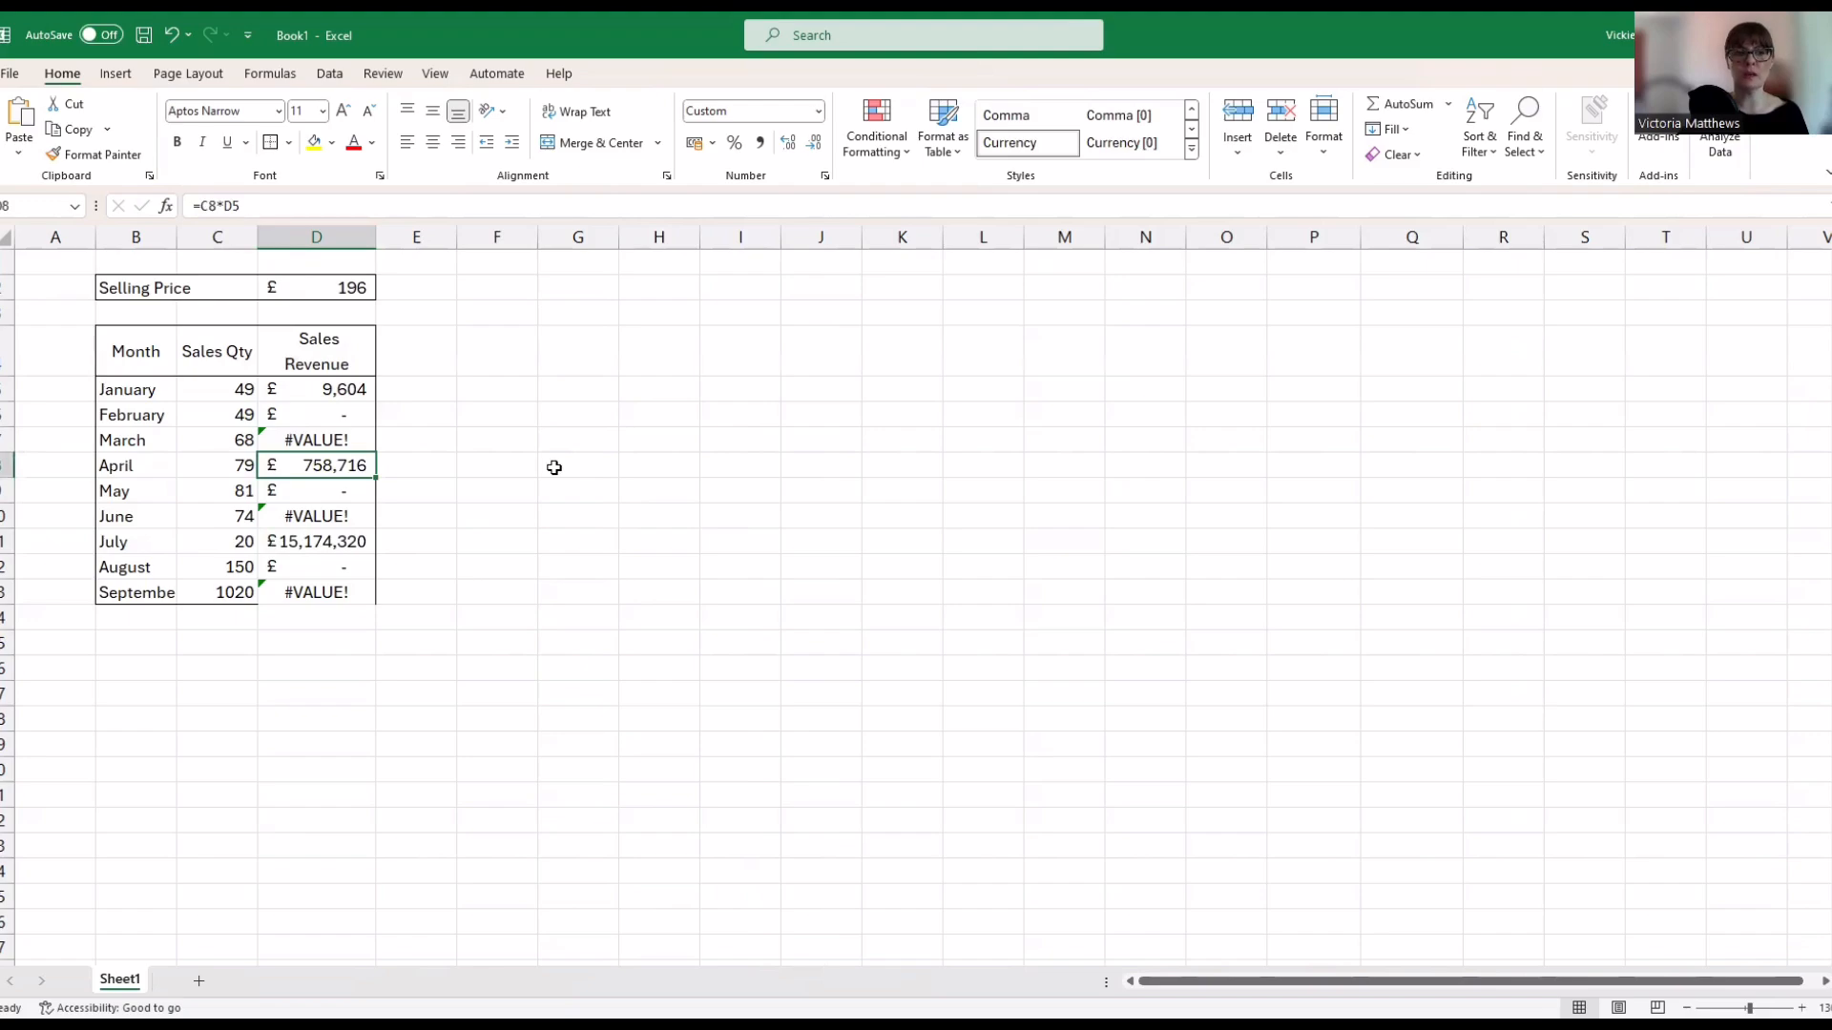
{"action": "left_click", "coordinate": [335, 393]}
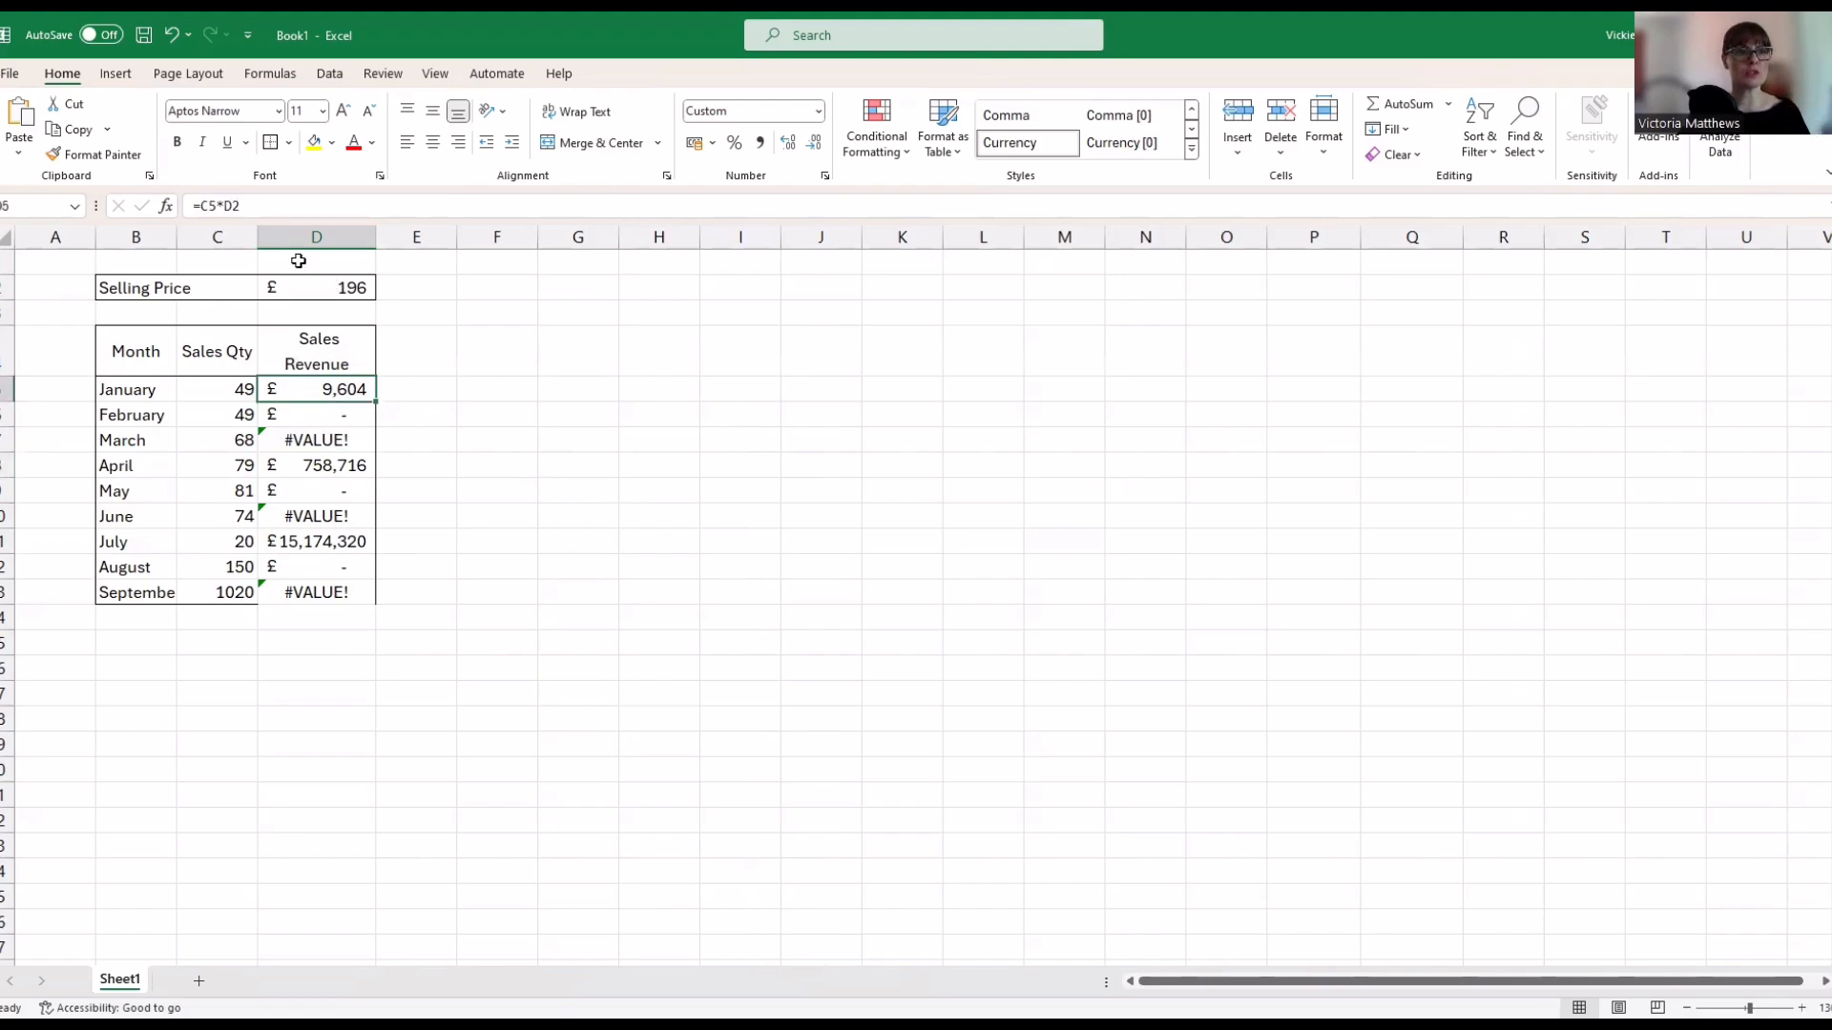
{"action": "key", "text": "Down"}
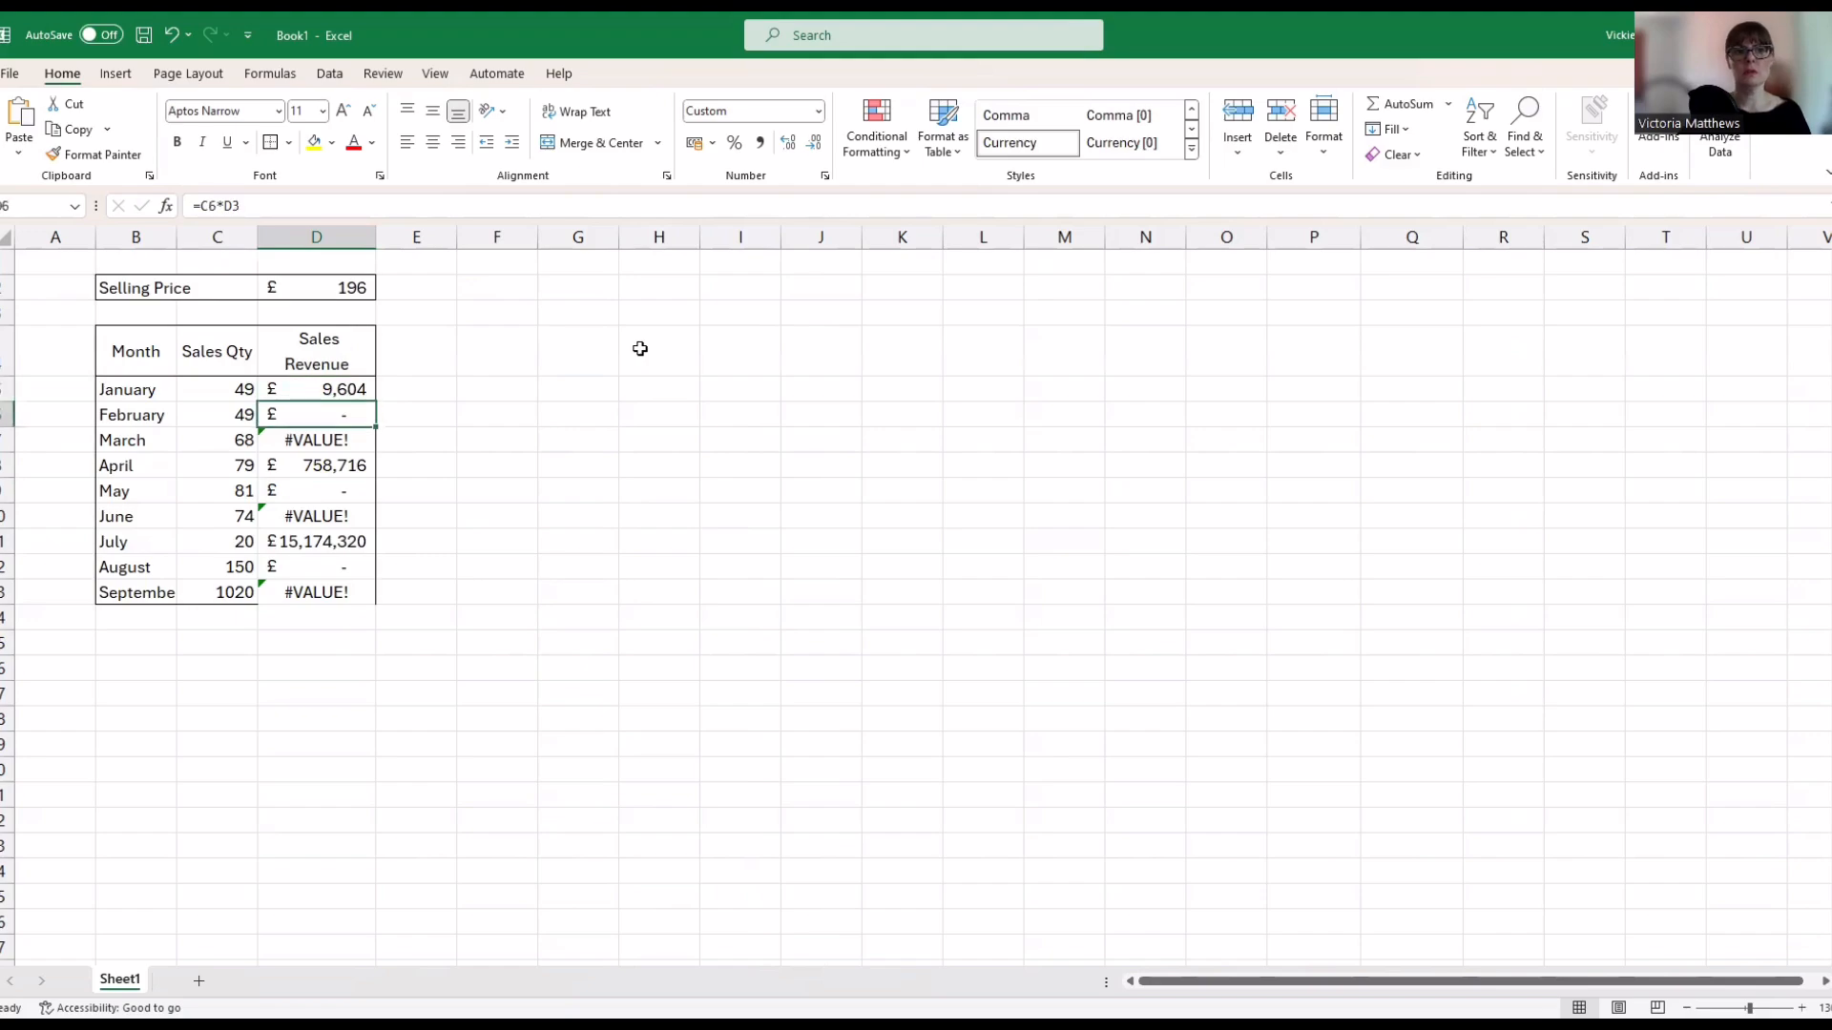
{"action": "key", "text": "Down"}
{"action": "key", "text": "Down"}
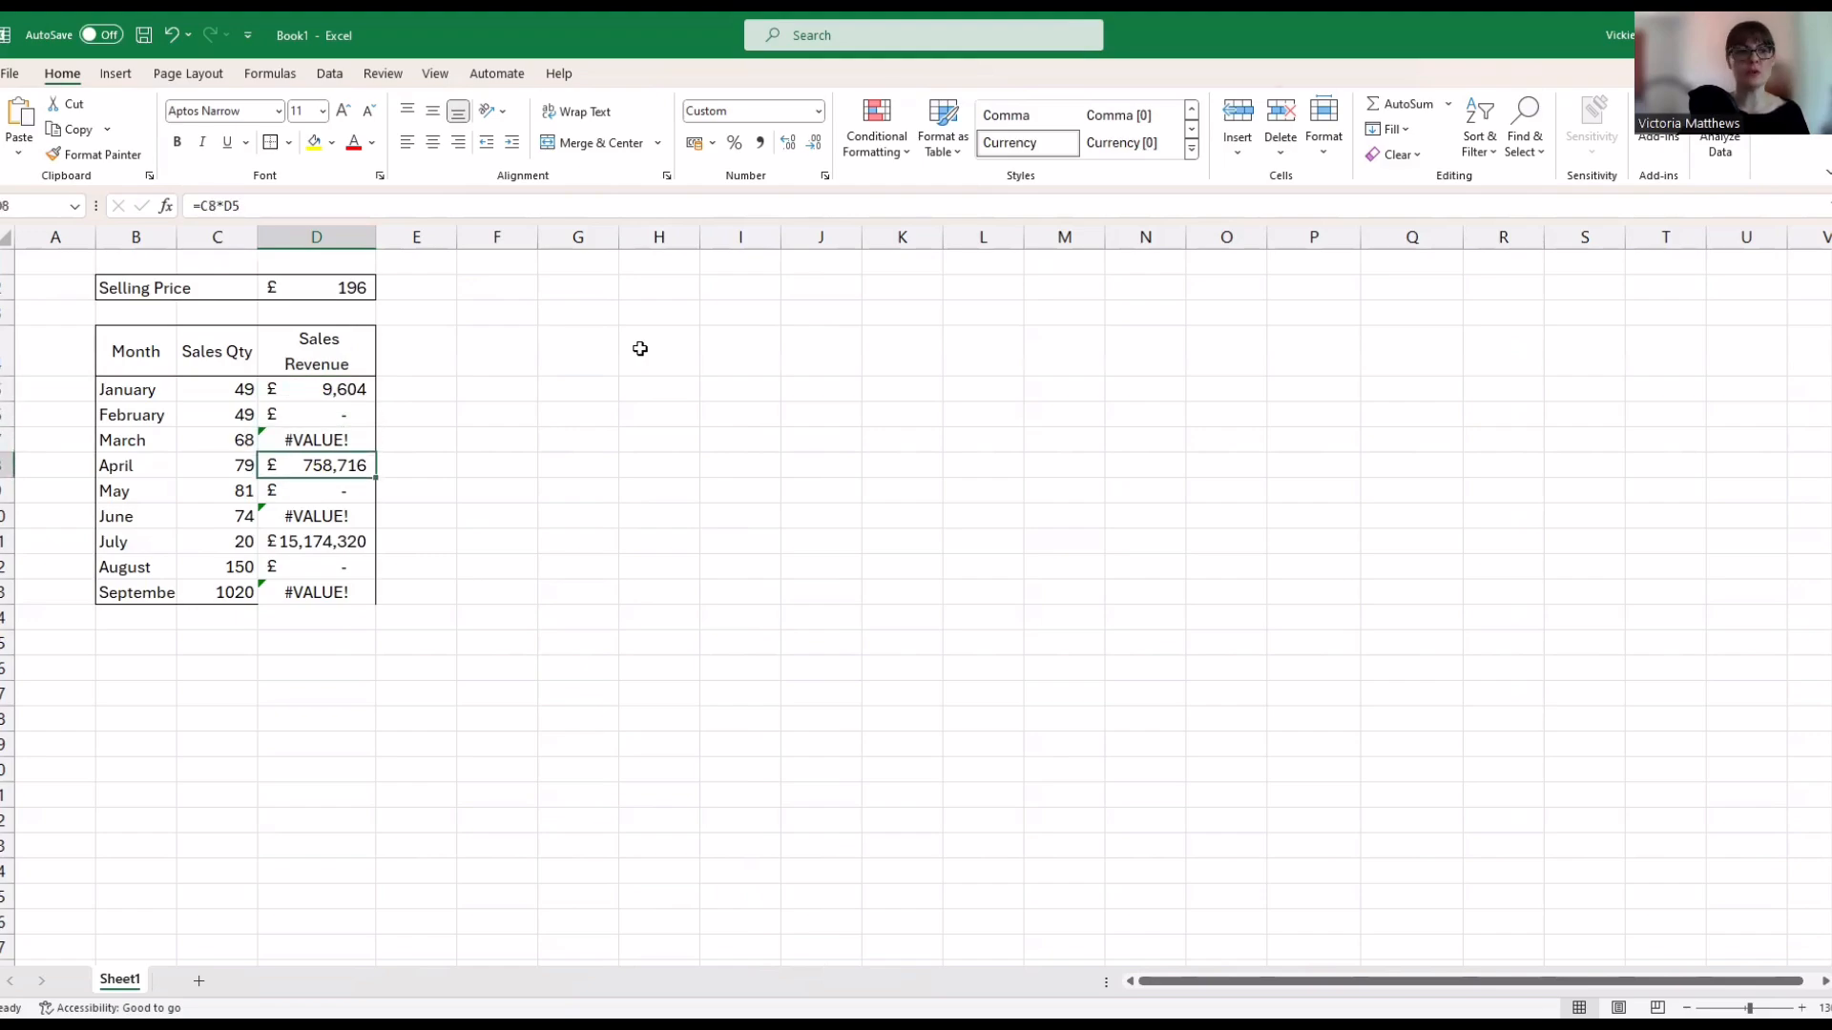
{"action": "key", "text": "Up"}
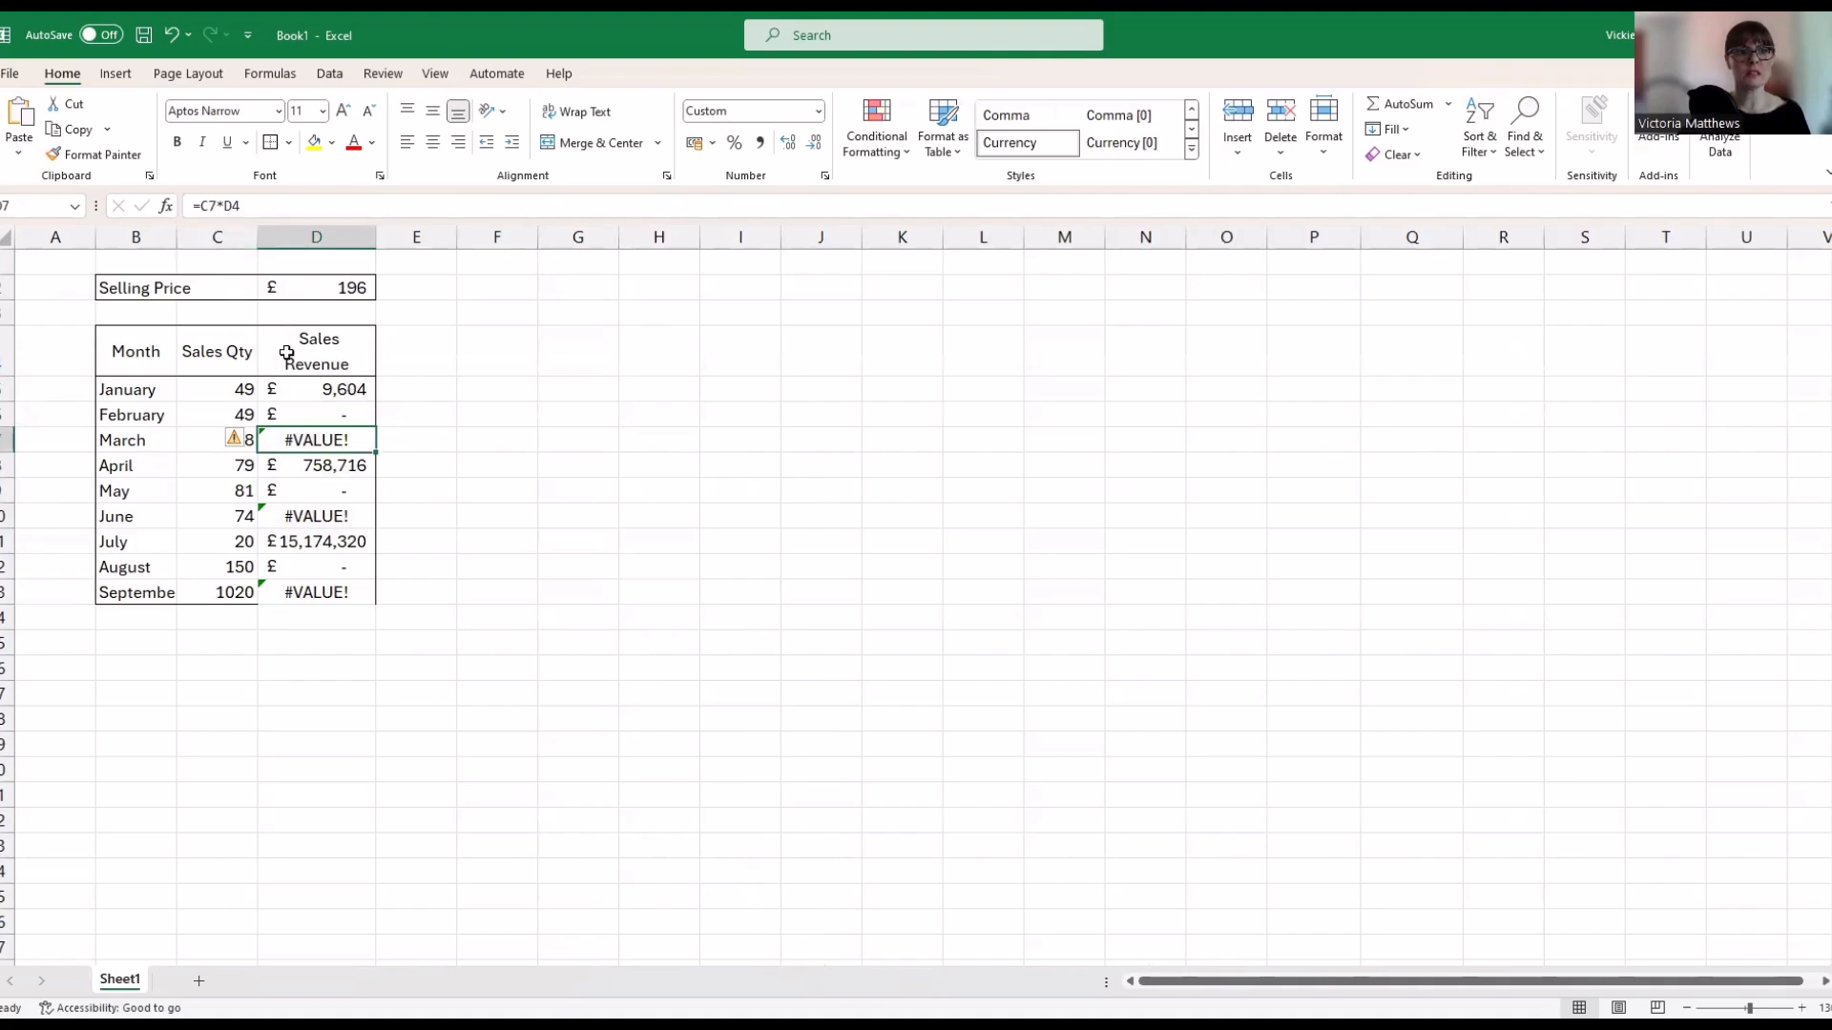
{"action": "left_click", "coordinate": [303, 414]}
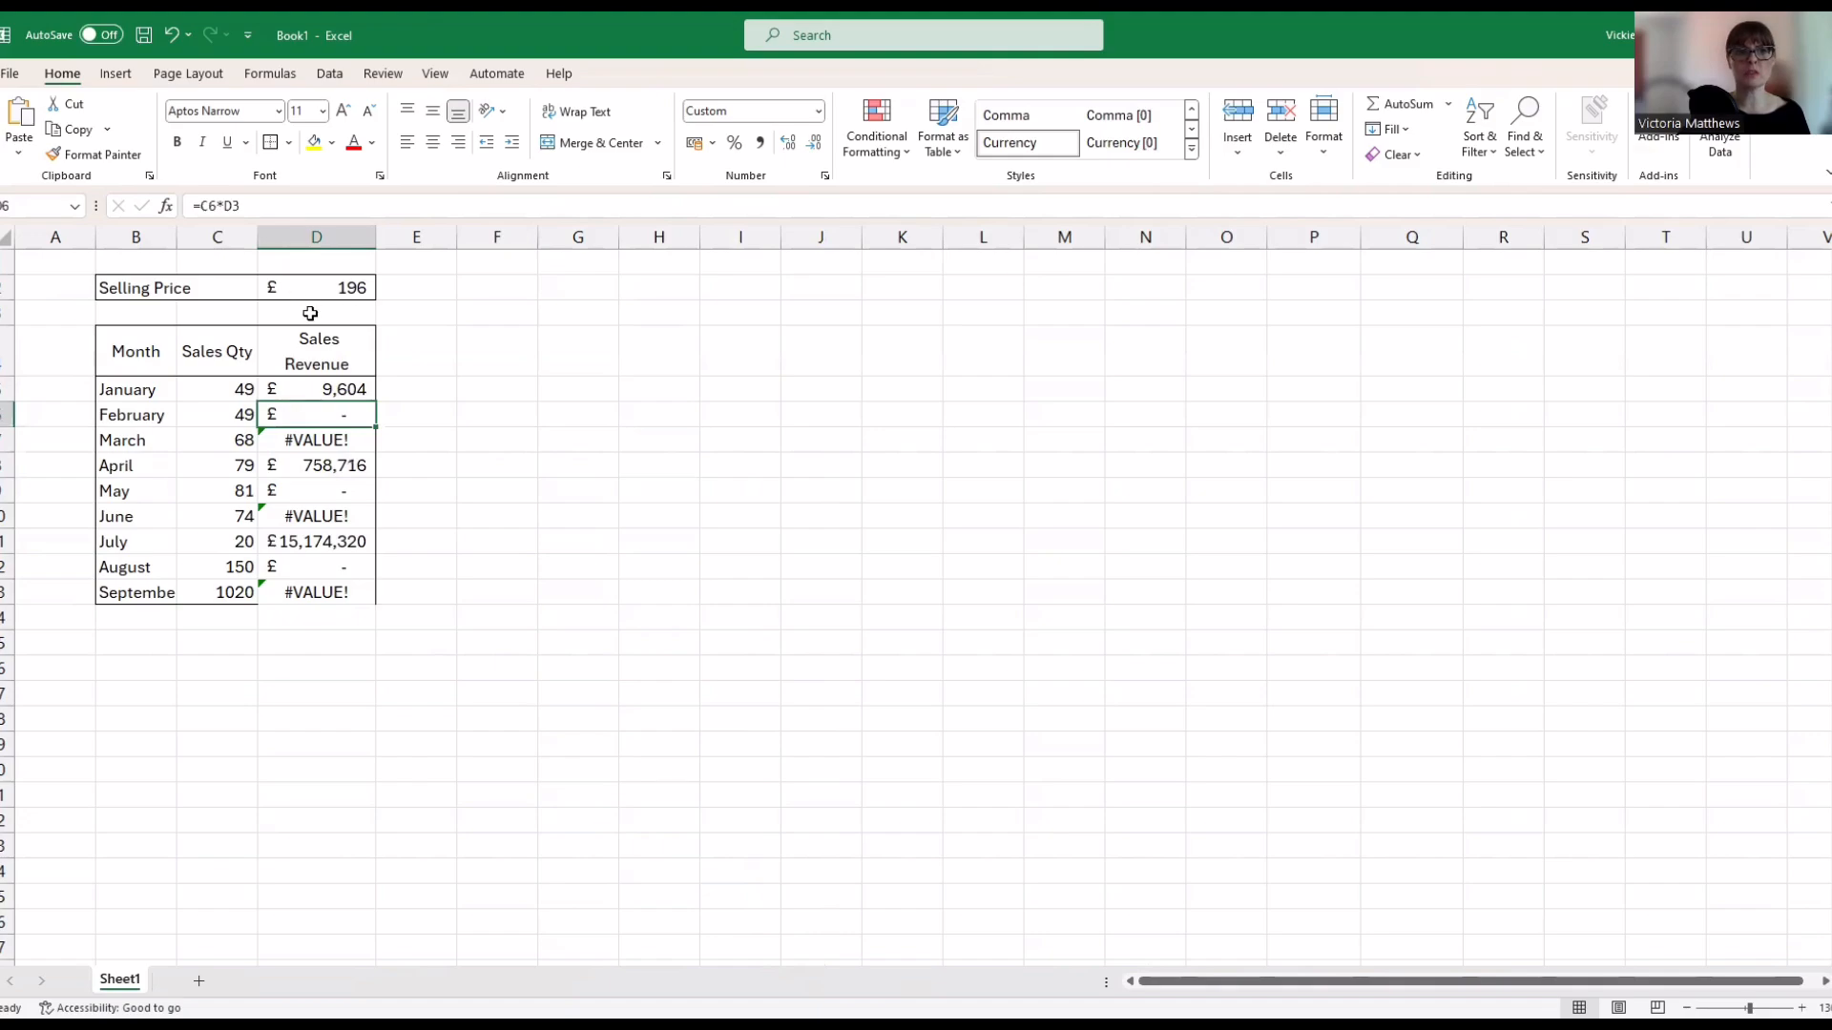
{"action": "left_click", "coordinate": [320, 441]}
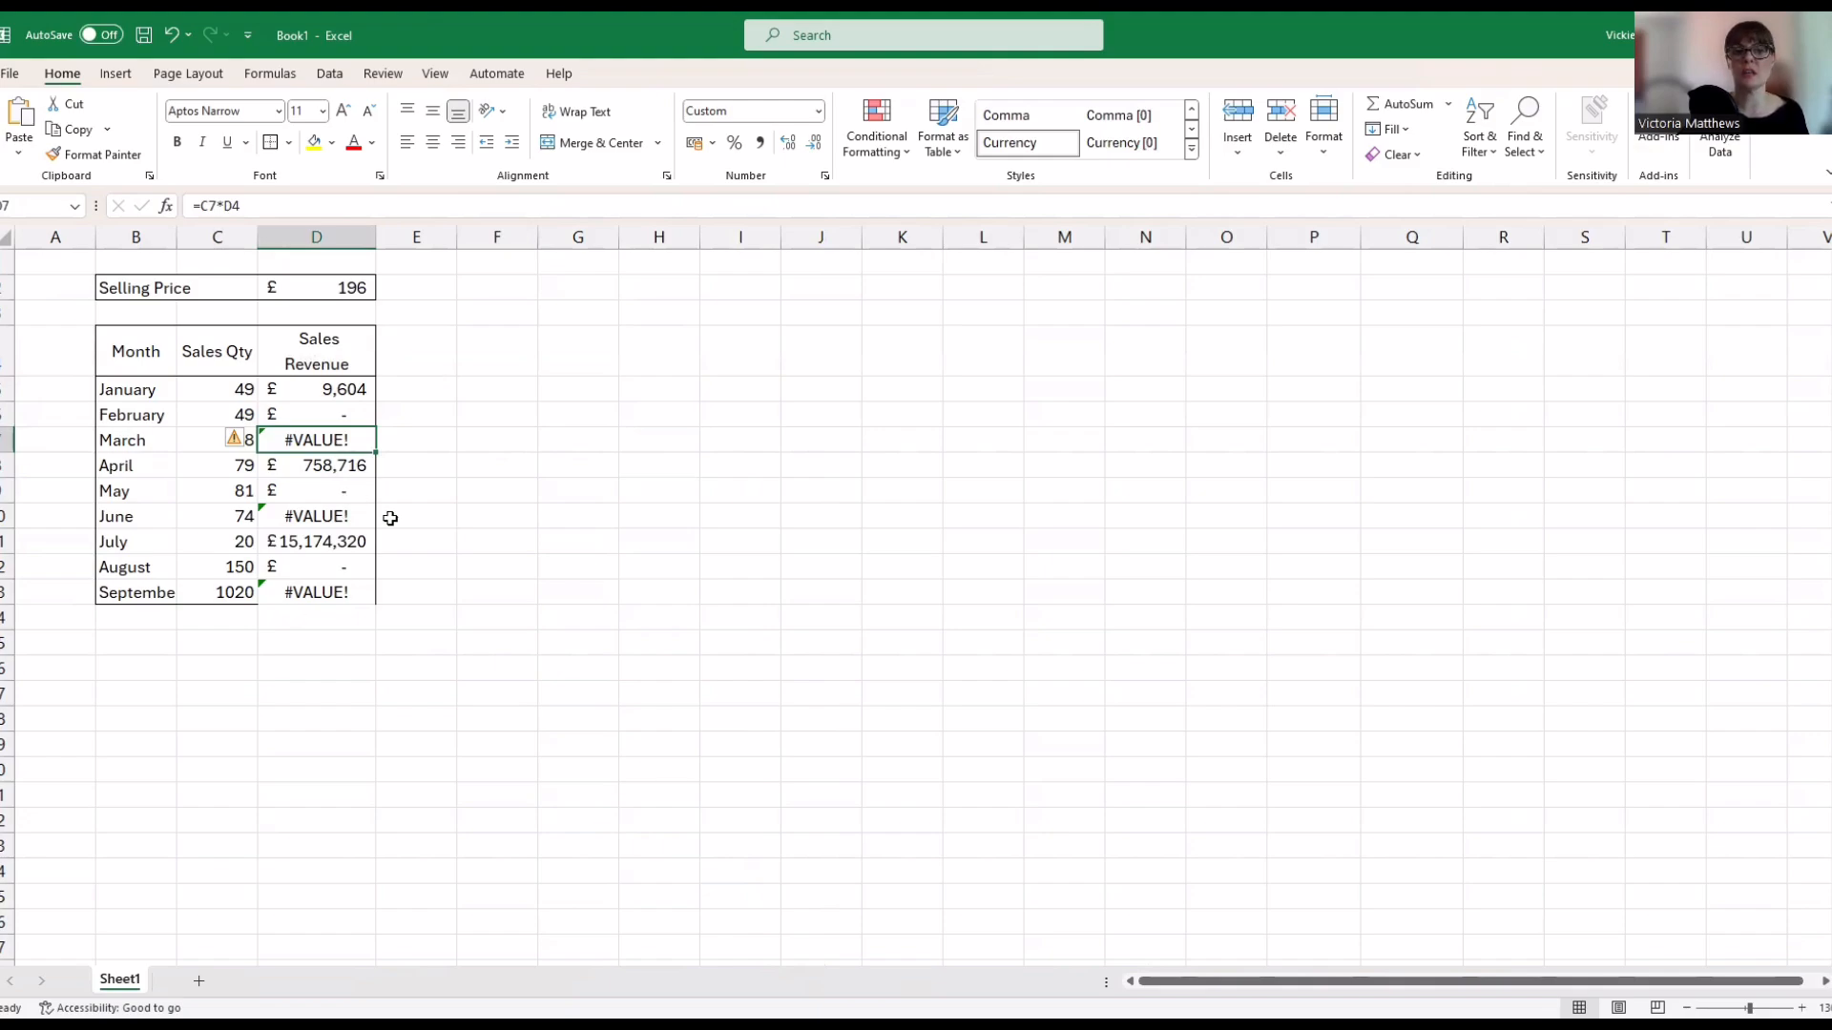
Undo the column D width change and the fill of the revenue formula below January
{"action": "key", "text": "ctrl+z"}
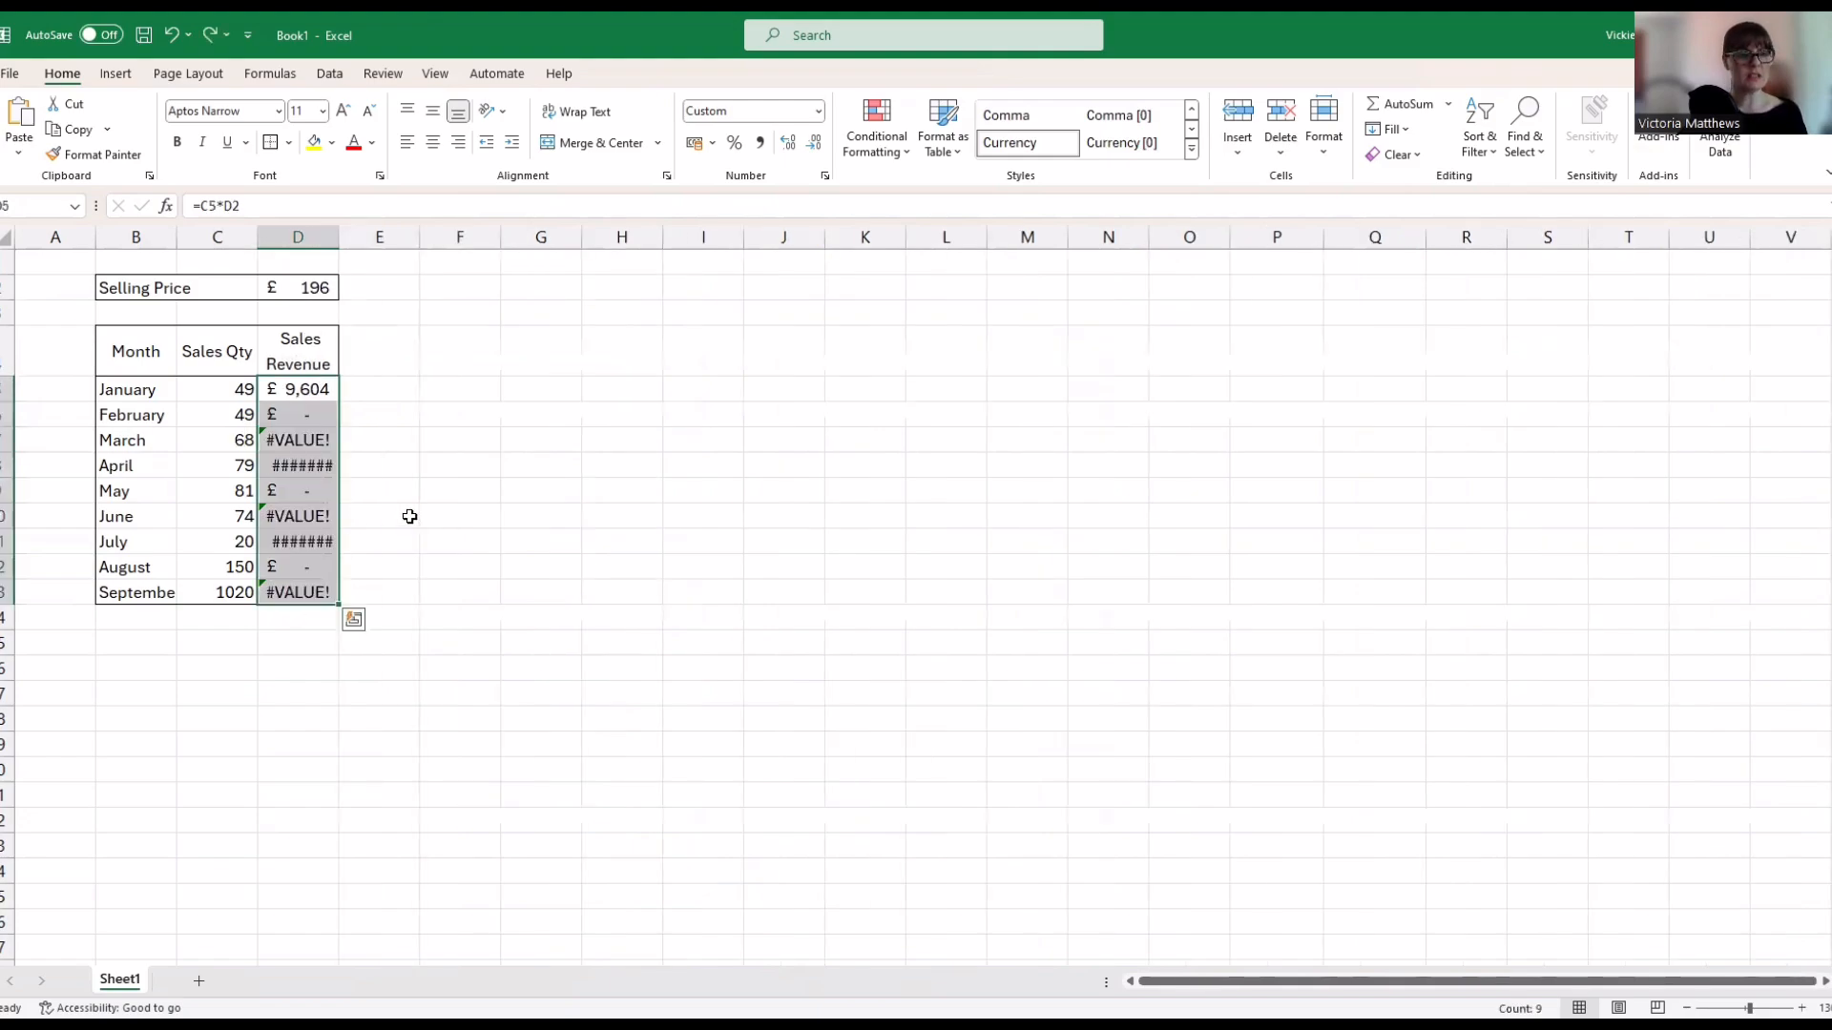
{"action": "key", "text": "ctrl+z"}
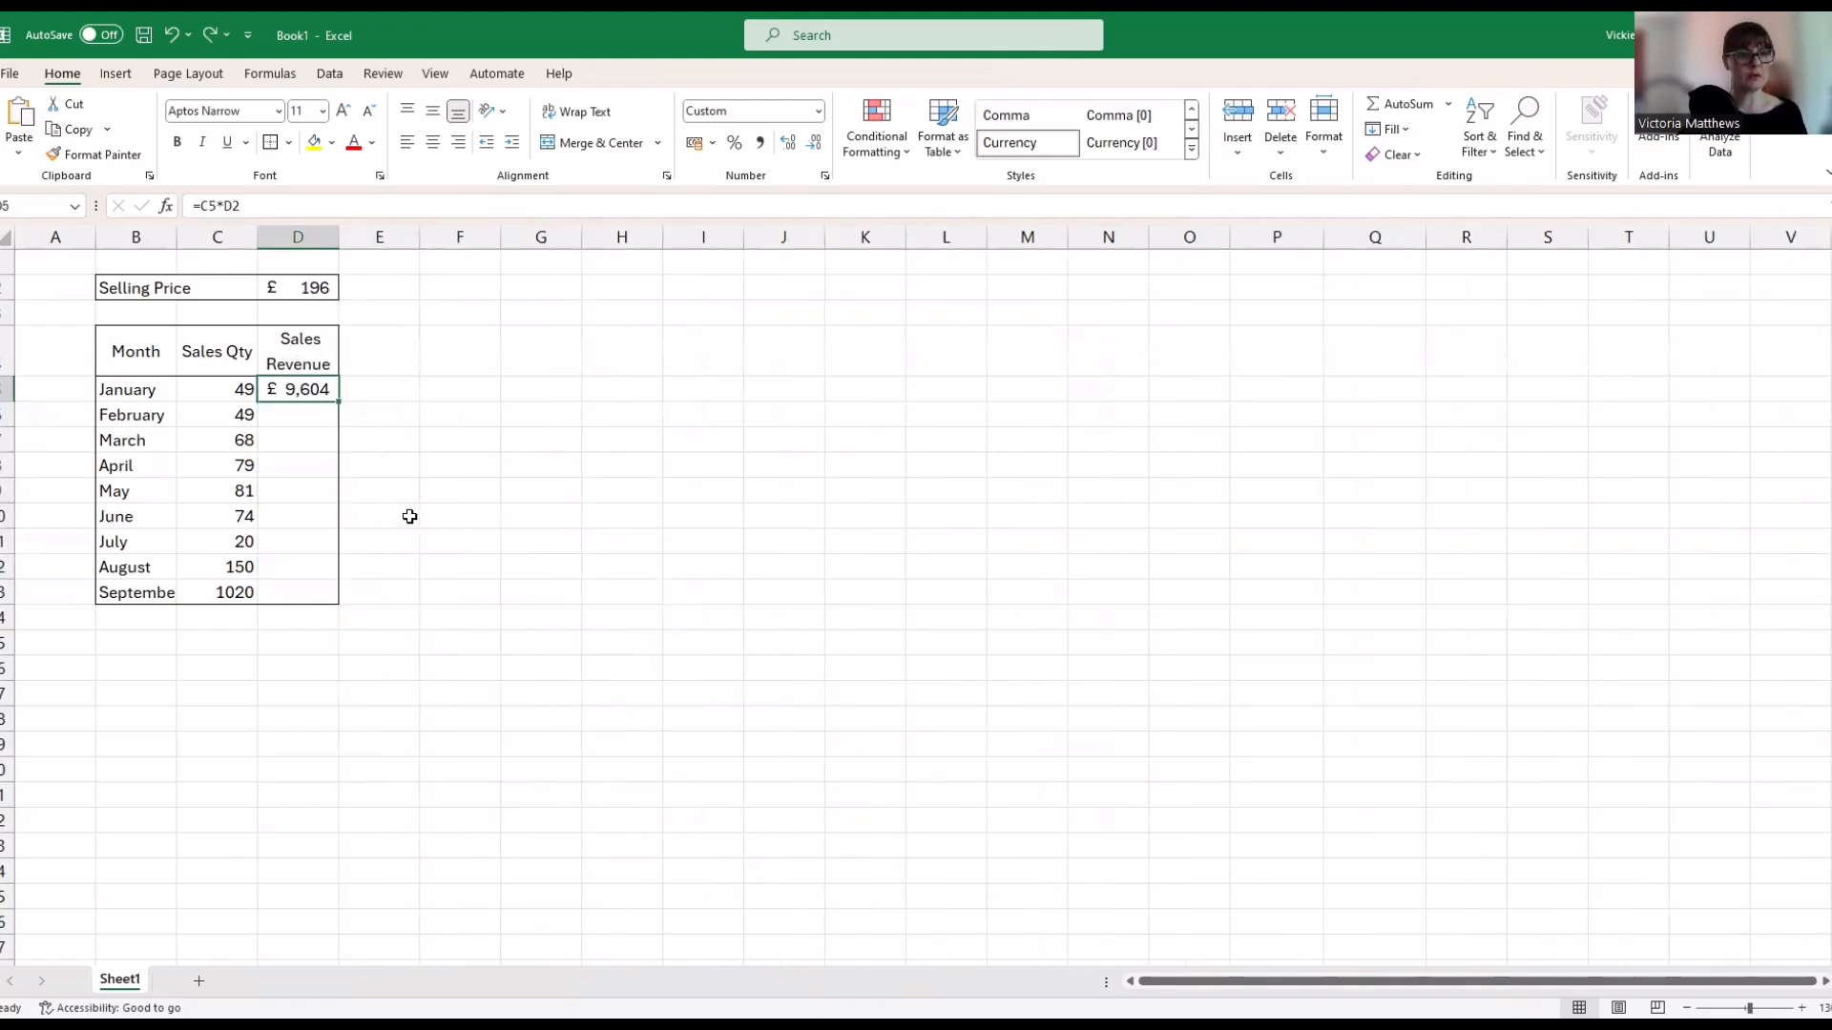
Enter =C6*D2 in cell D6 as February's sales revenue
{"action": "left_click", "coordinate": [308, 420]}
{"action": "type", "text": "="}
{"action": "key", "text": "Left"}
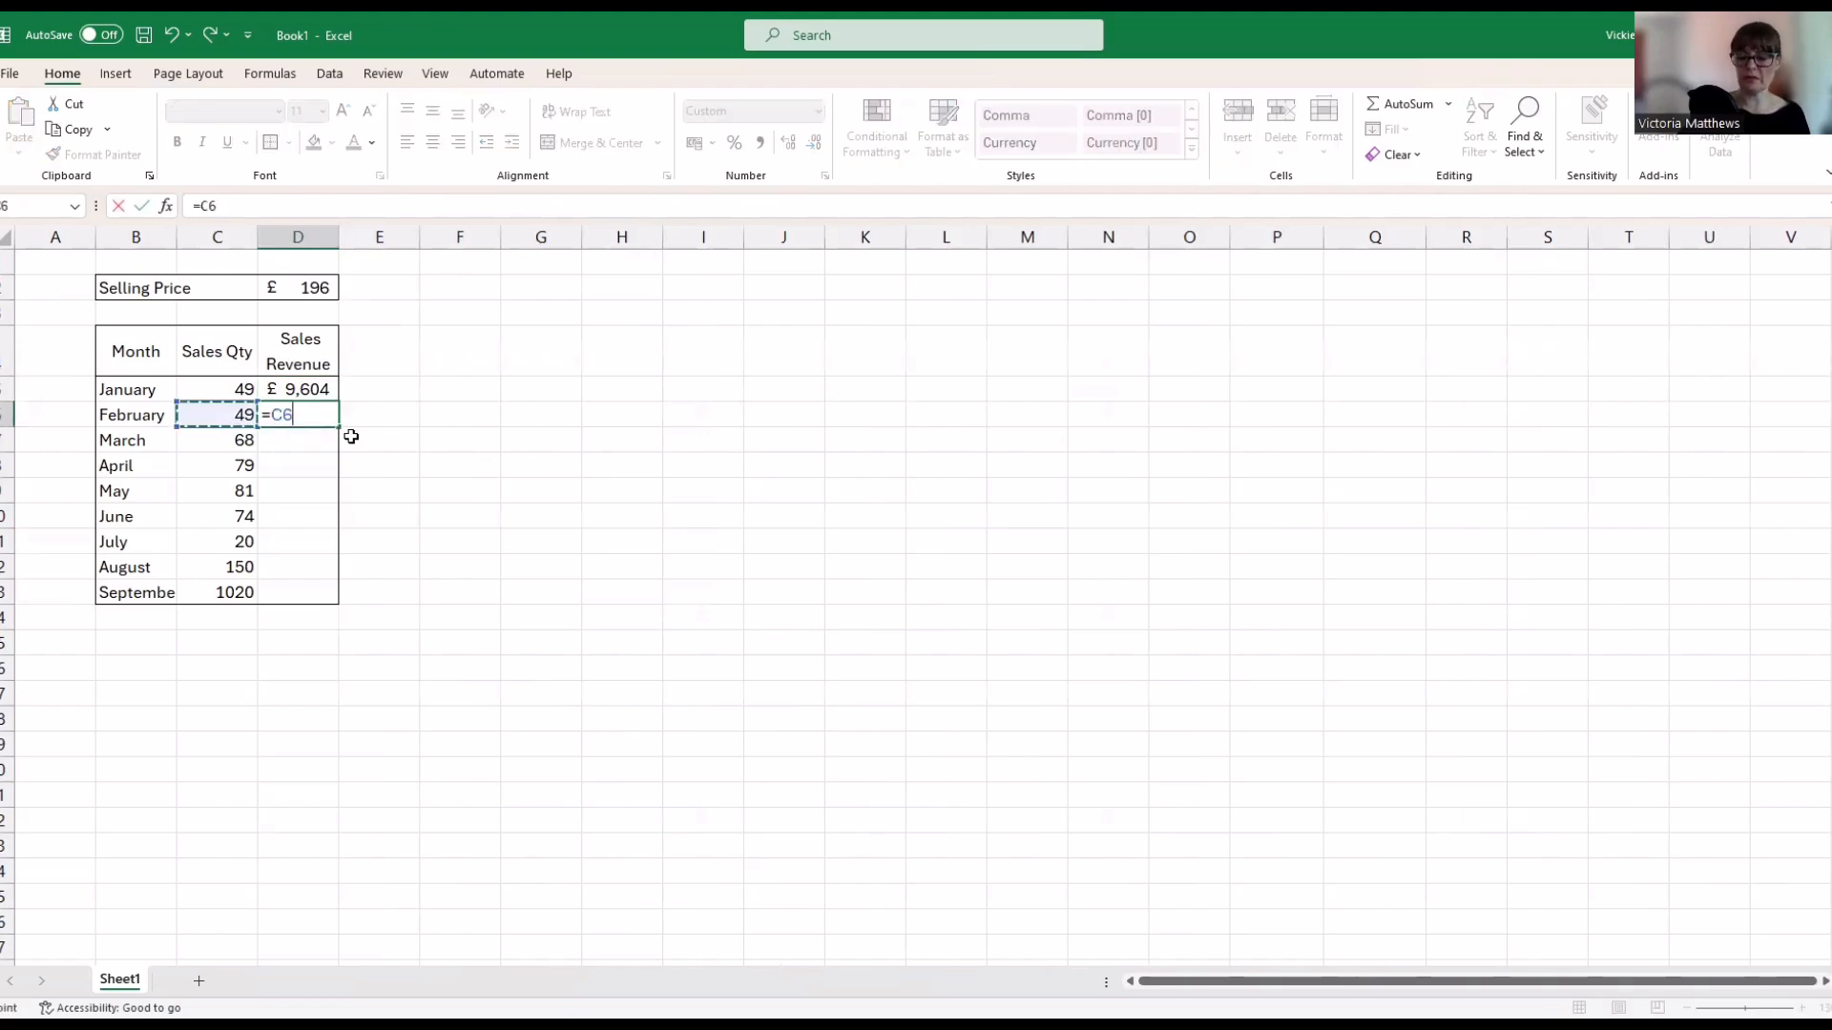
{"action": "type", "text": "*"}
{"action": "key", "text": "Up"}
{"action": "key", "text": "Up"}
{"action": "key", "text": "Up"}
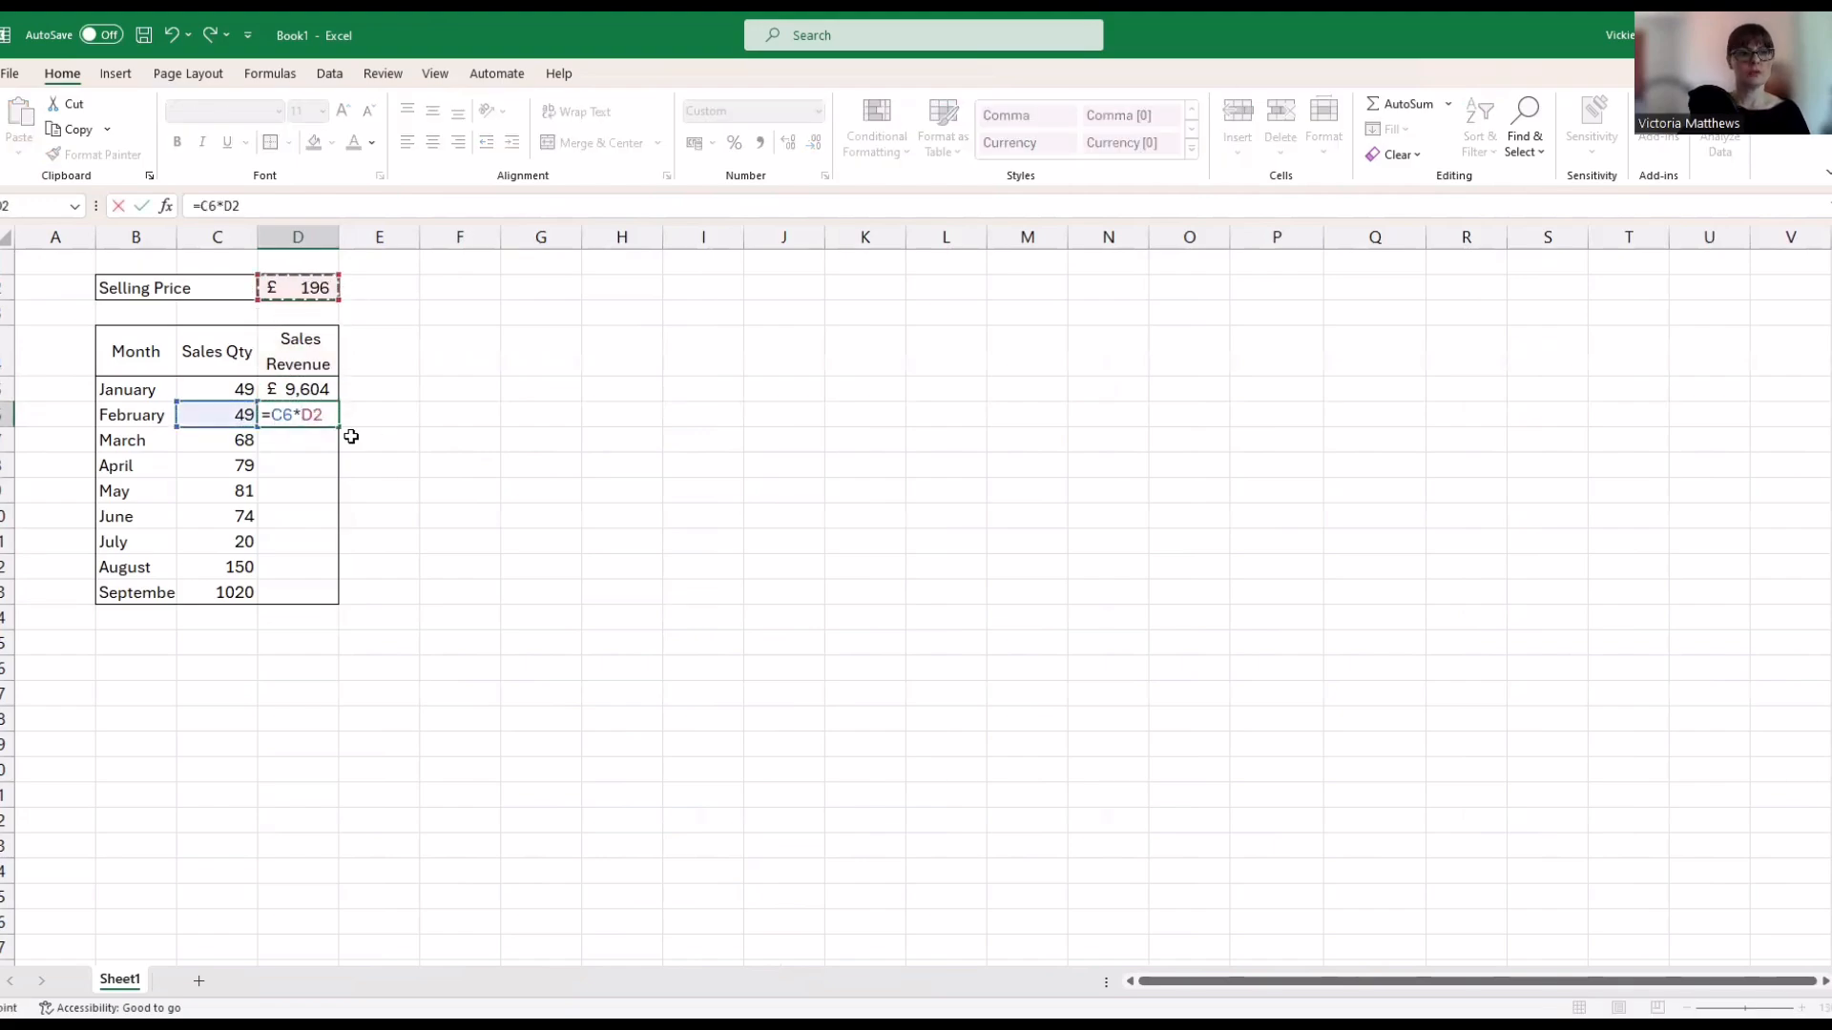
{"action": "key", "text": "Return"}
Enter =C7*D2 in cell D7 as March's sales revenue and autofit column D's width
{"action": "type", "text": "="}
{"action": "key", "text": "Left"}
{"action": "type", "text": "*"}
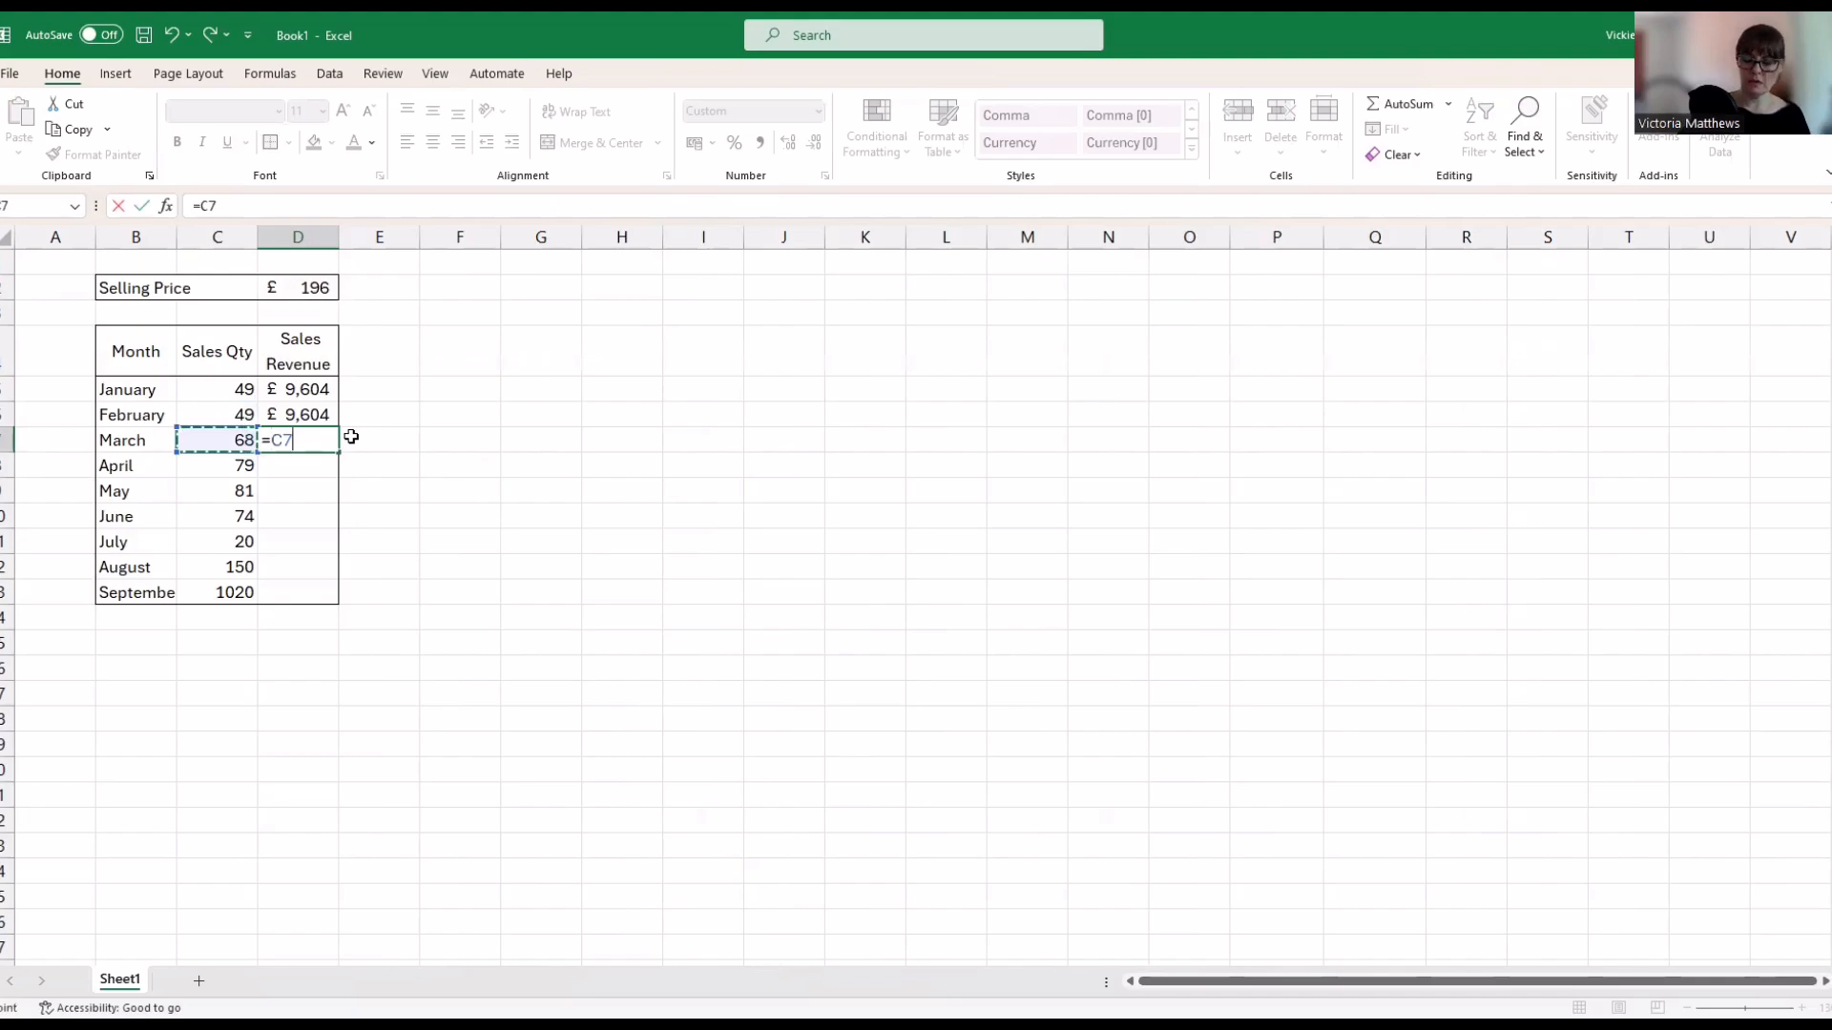
{"action": "key", "text": "Up"}
{"action": "key", "text": "Up"}
{"action": "key", "text": "Up"}
{"action": "key", "text": "Up"}
{"action": "key", "text": "Up"}
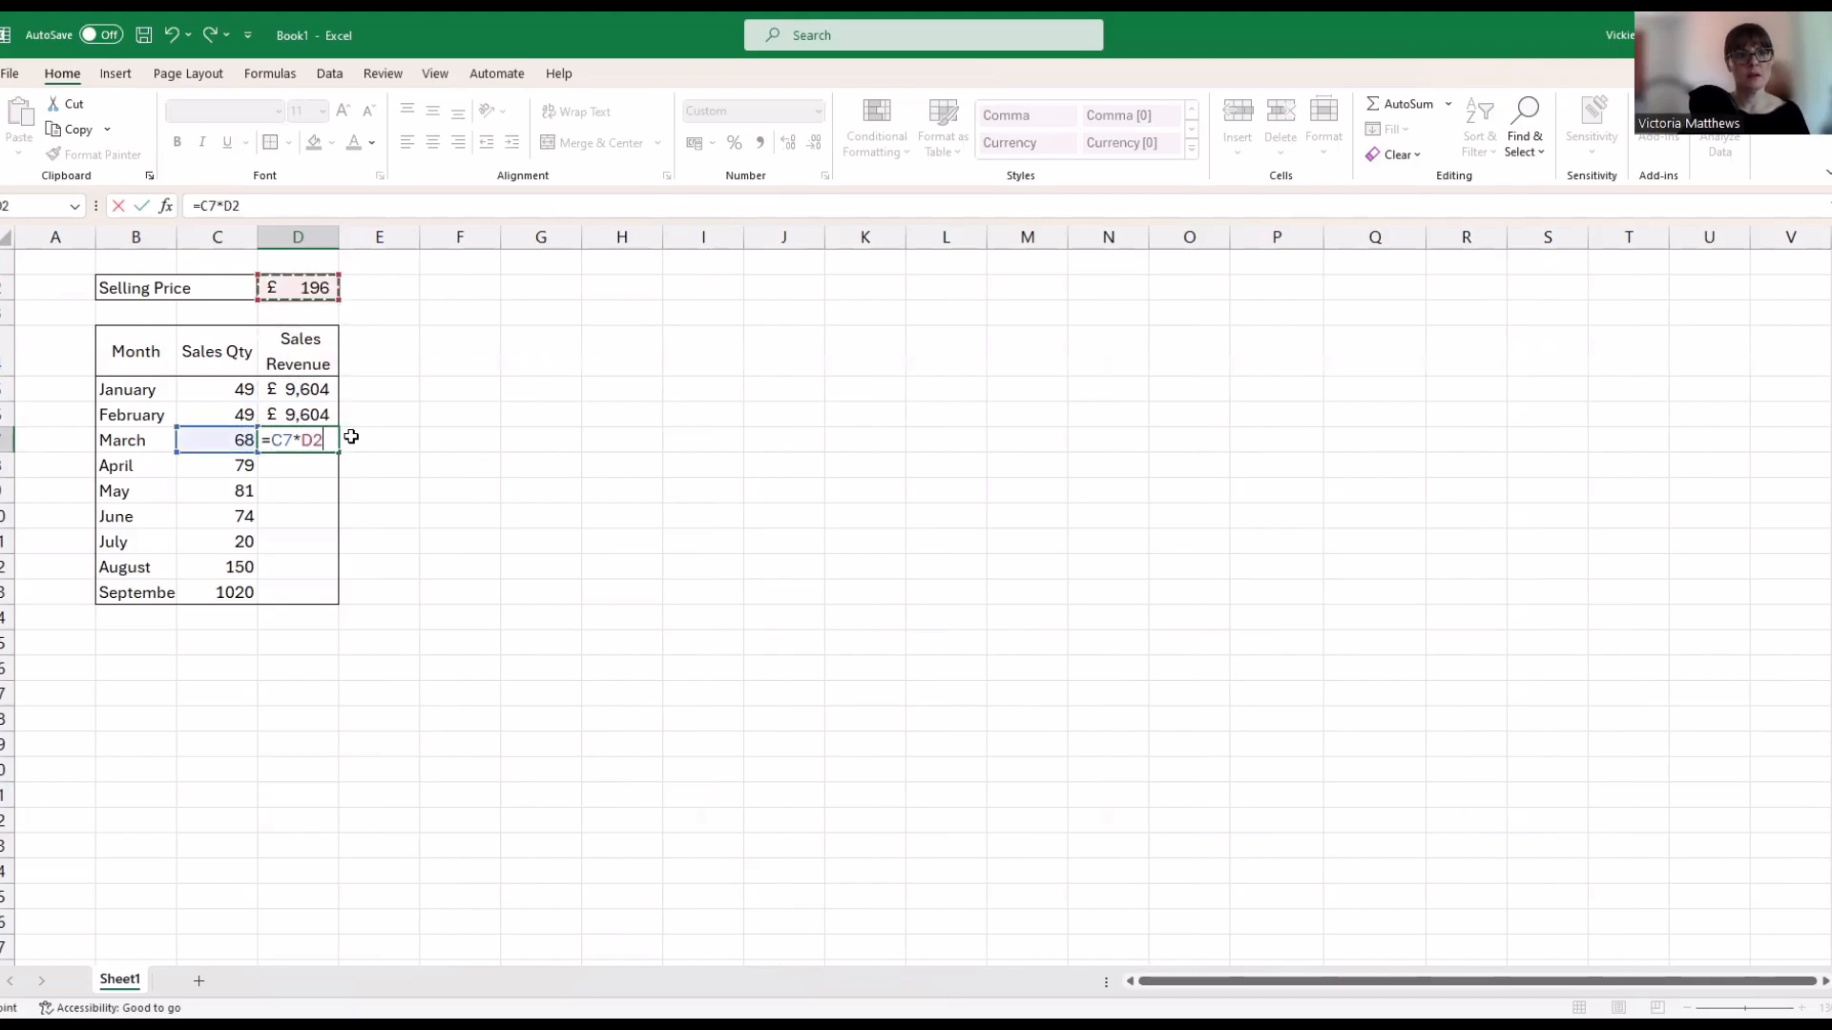
{"action": "key", "text": "Return"}
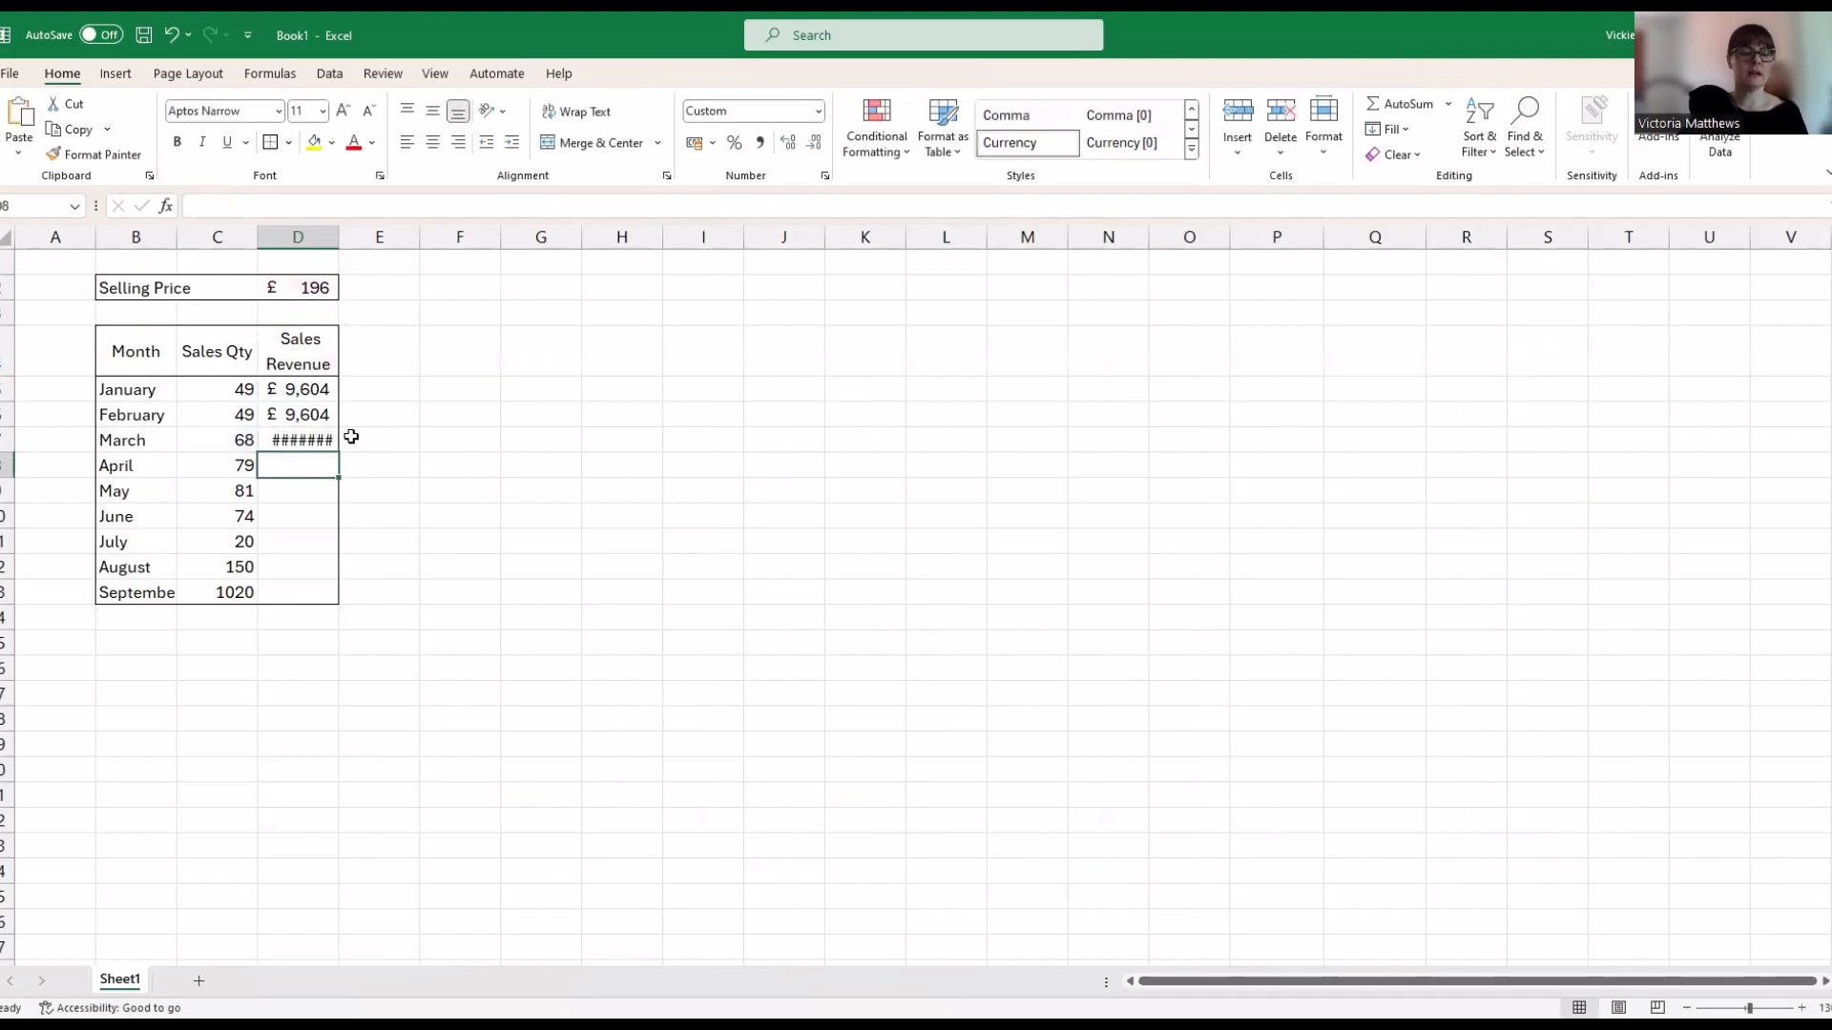
{"action": "double_click", "coordinate": [339, 238]}
{"action": "left_click", "coordinate": [540, 510]}
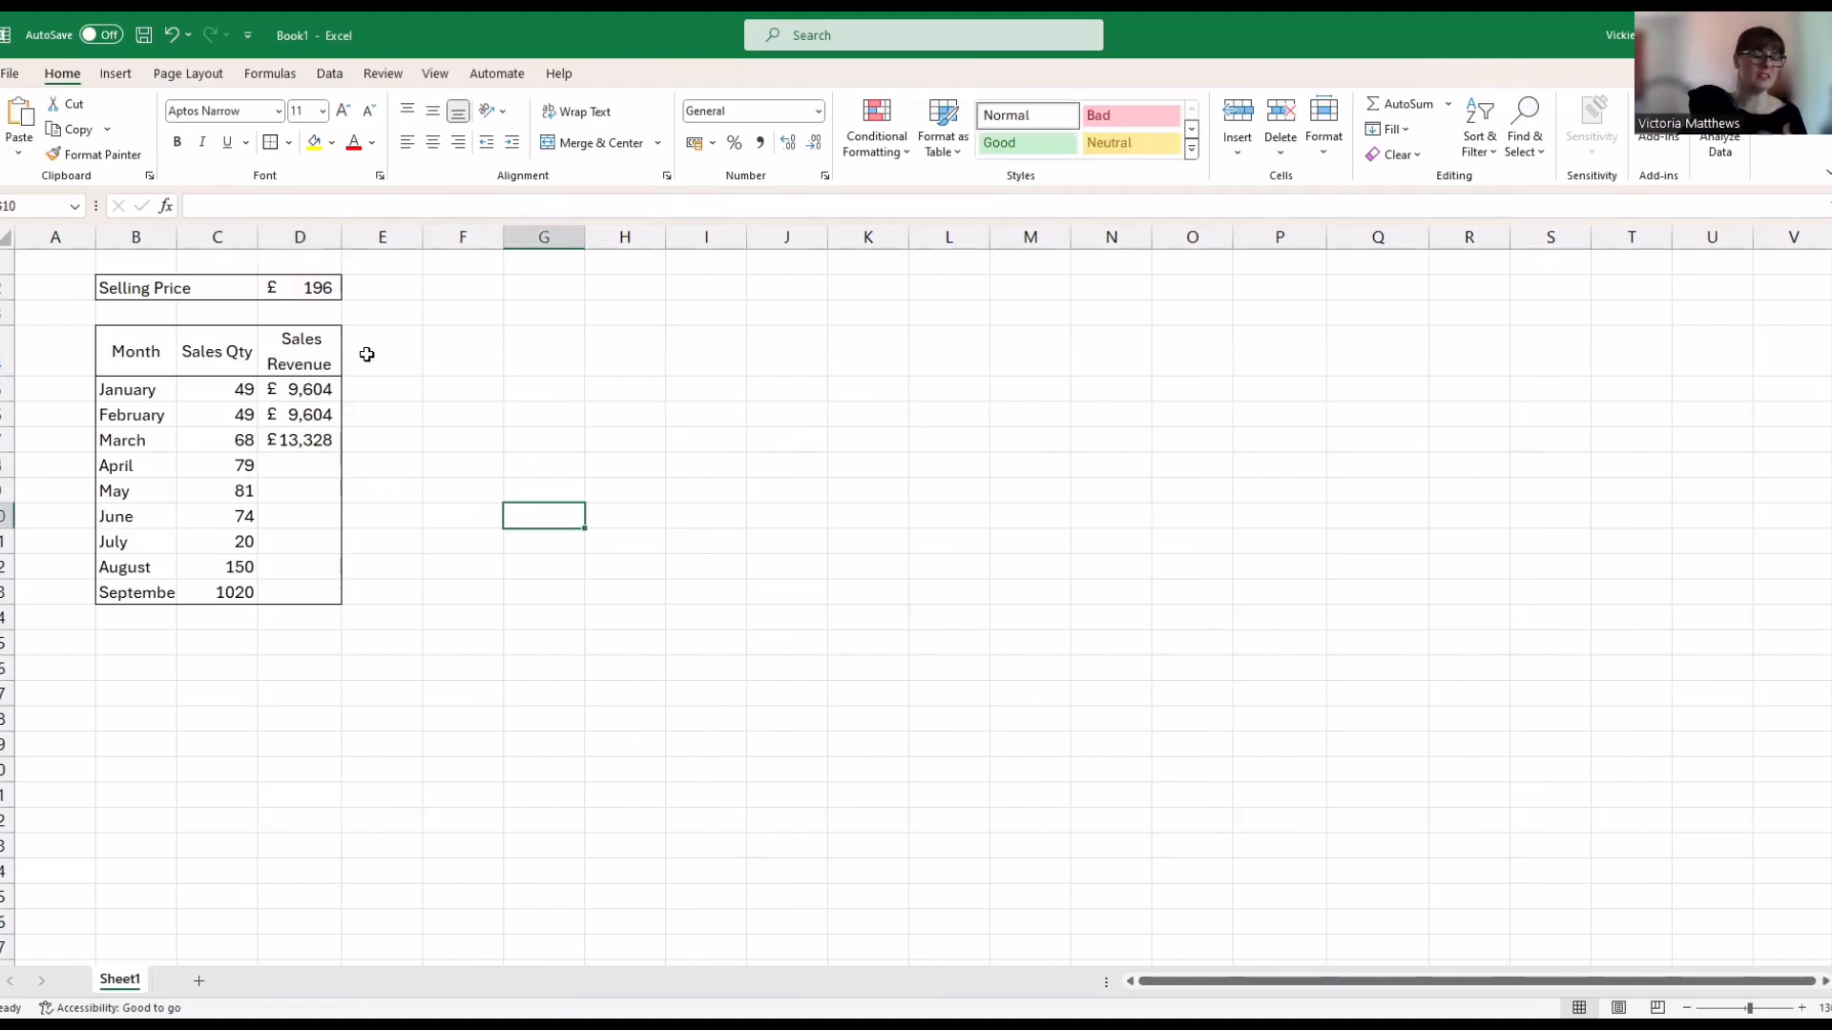
Clear February's sales revenue formula from cell D6
{"action": "left_click", "coordinate": [330, 412]}
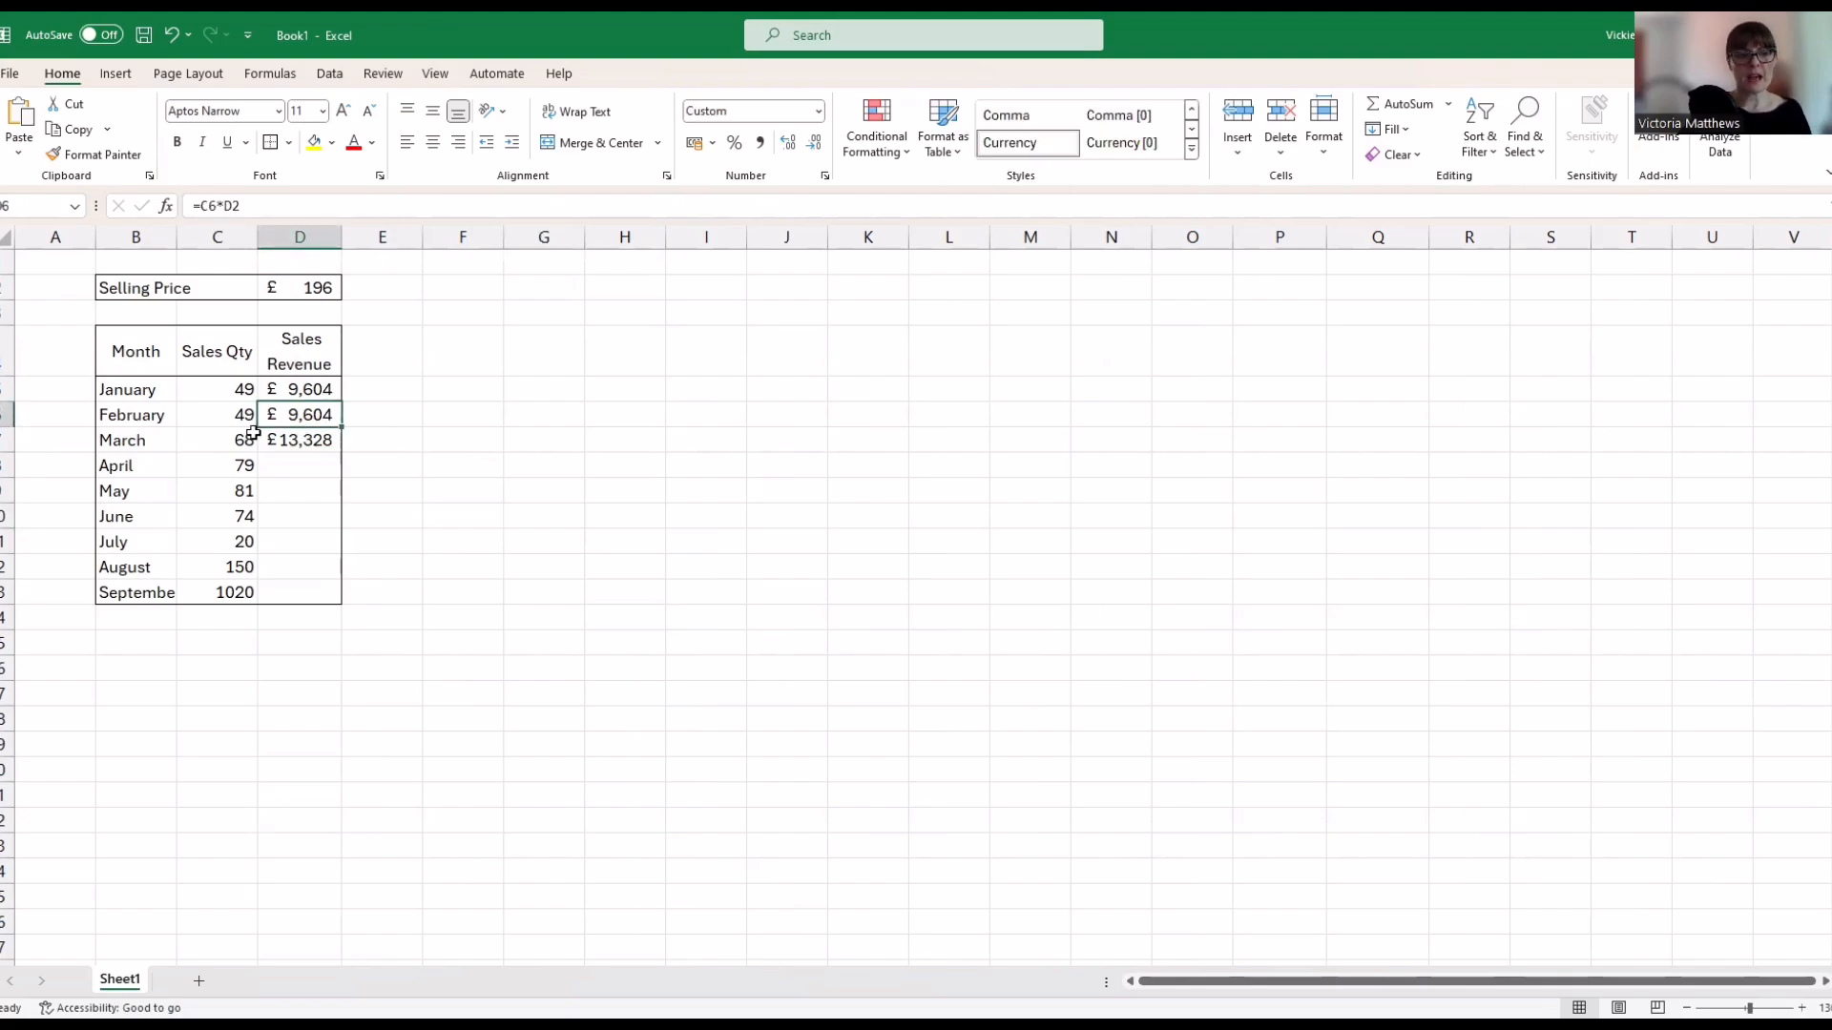
{"action": "key", "text": "F2"}
{"action": "key", "text": "BackSpace"}
{"action": "key", "text": "BackSpace"}
{"action": "key", "text": "BackSpace"}
{"action": "key", "text": "BackSpace"}
{"action": "key", "text": "BackSpace"}
{"action": "key", "text": "BackSpace"}
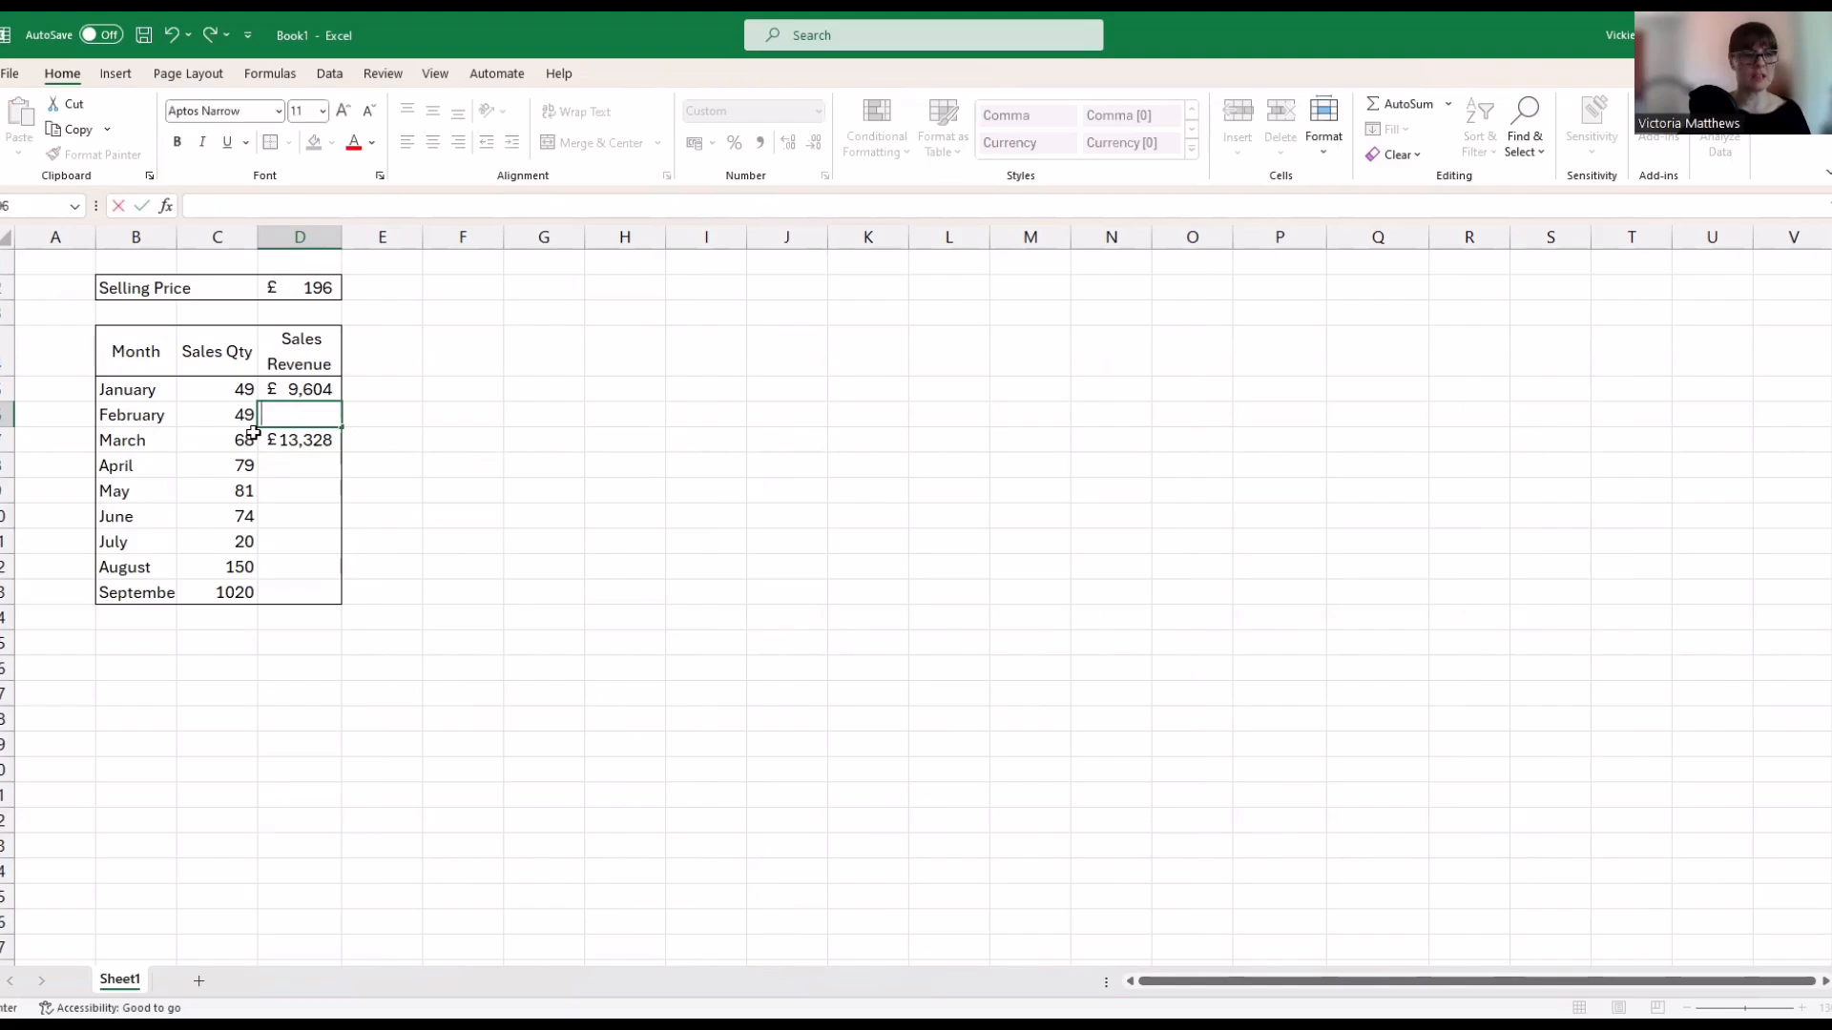
{"action": "key", "text": "Up"}
Enter =C5*$D$2 in cell D5 as January's sales revenue, with an absolute reference to the selling price
{"action": "type", "text": "="}
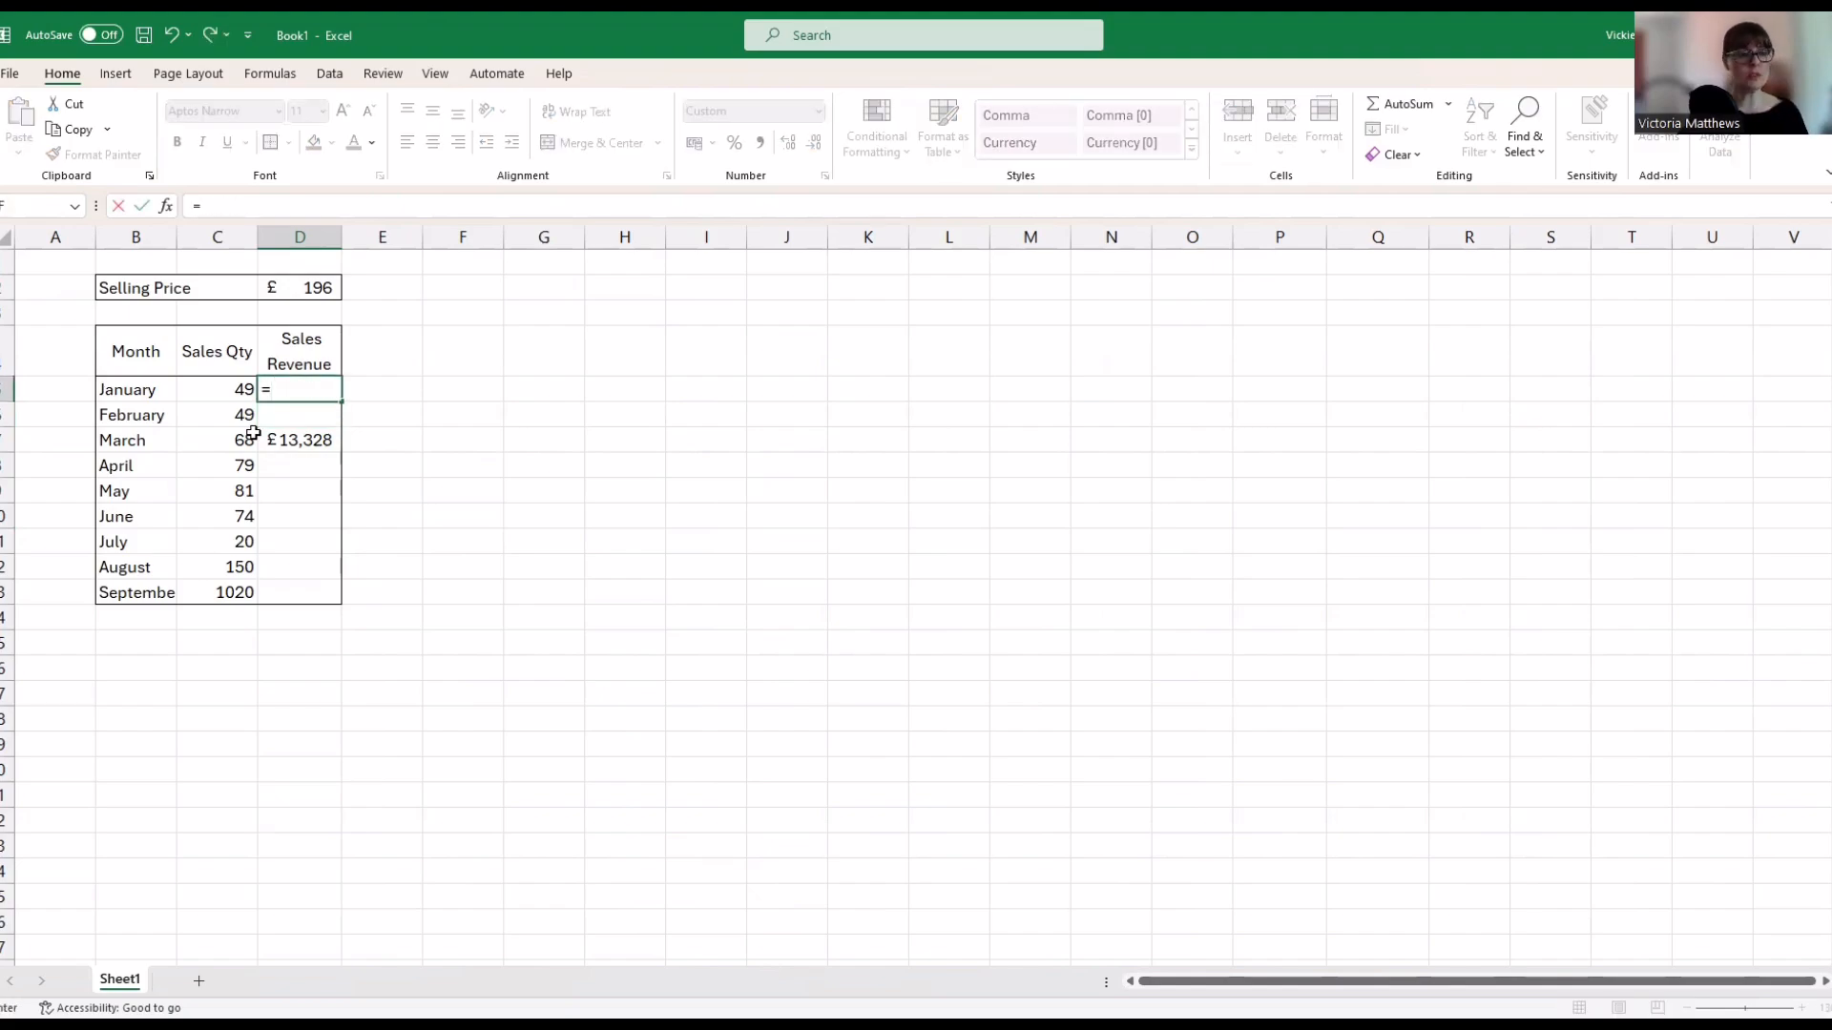
{"action": "key", "text": "Left"}
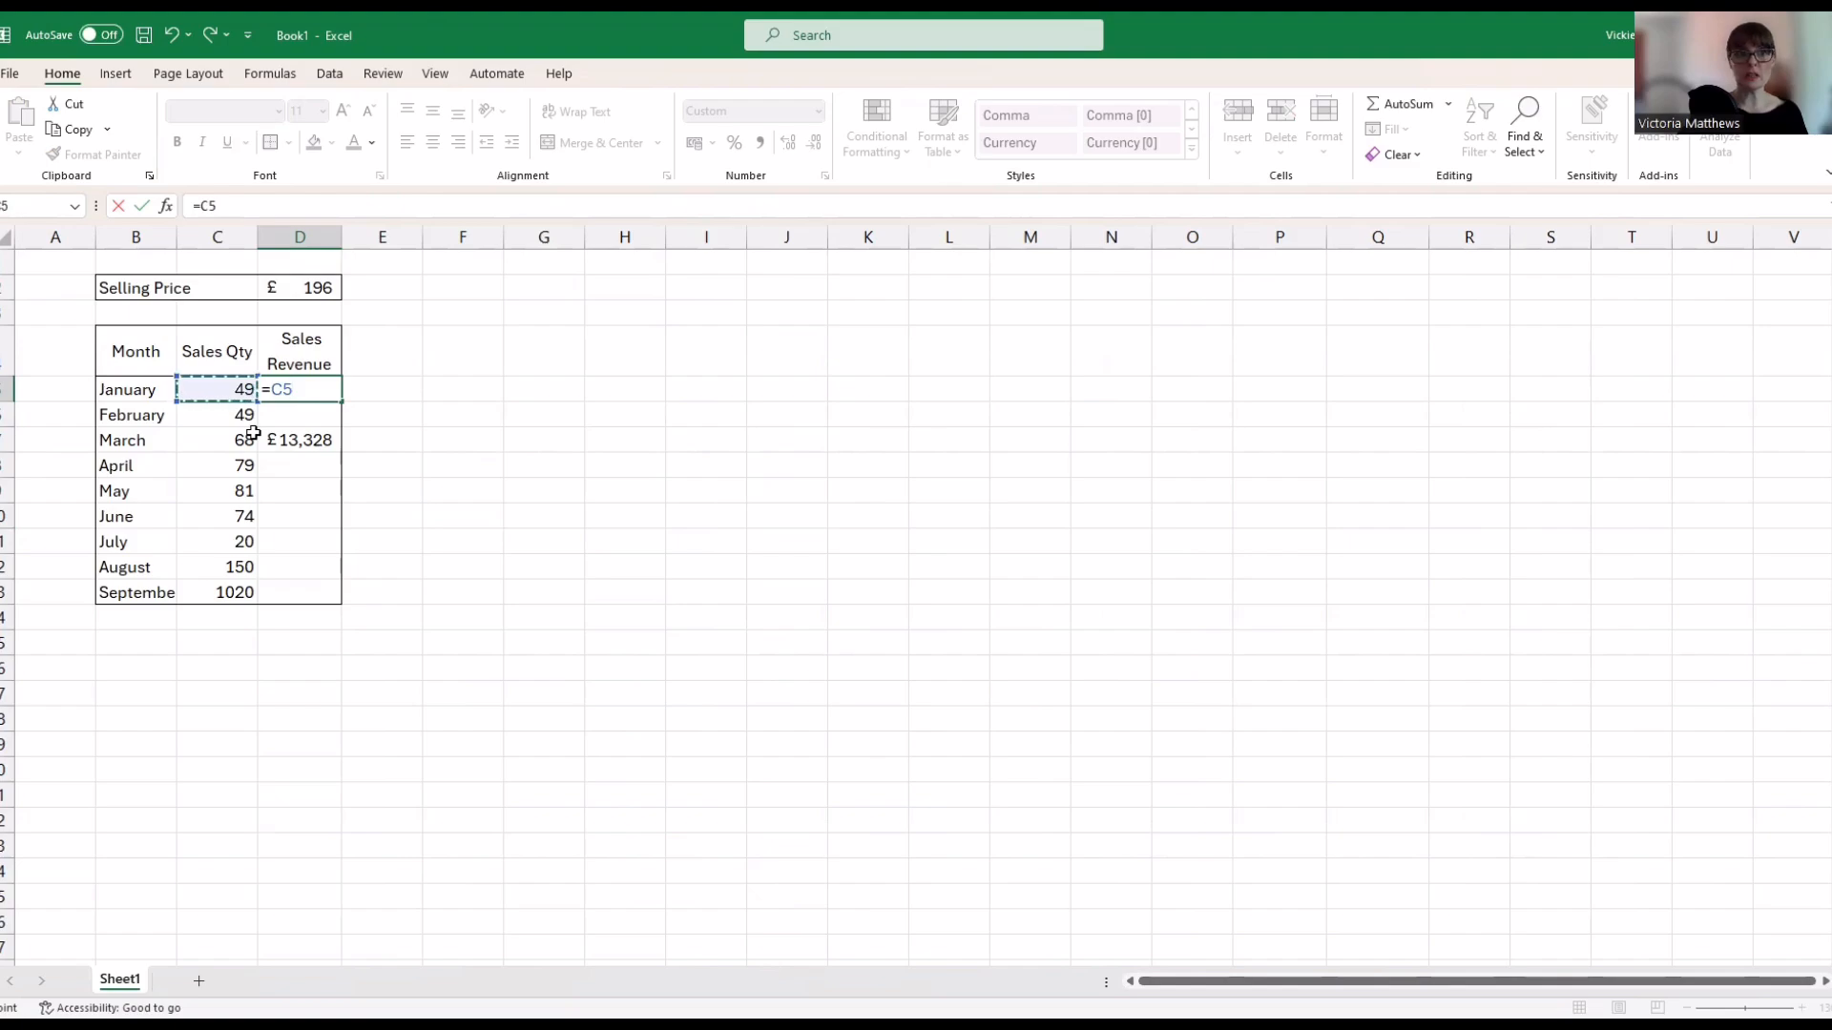
{"action": "type", "text": "*"}
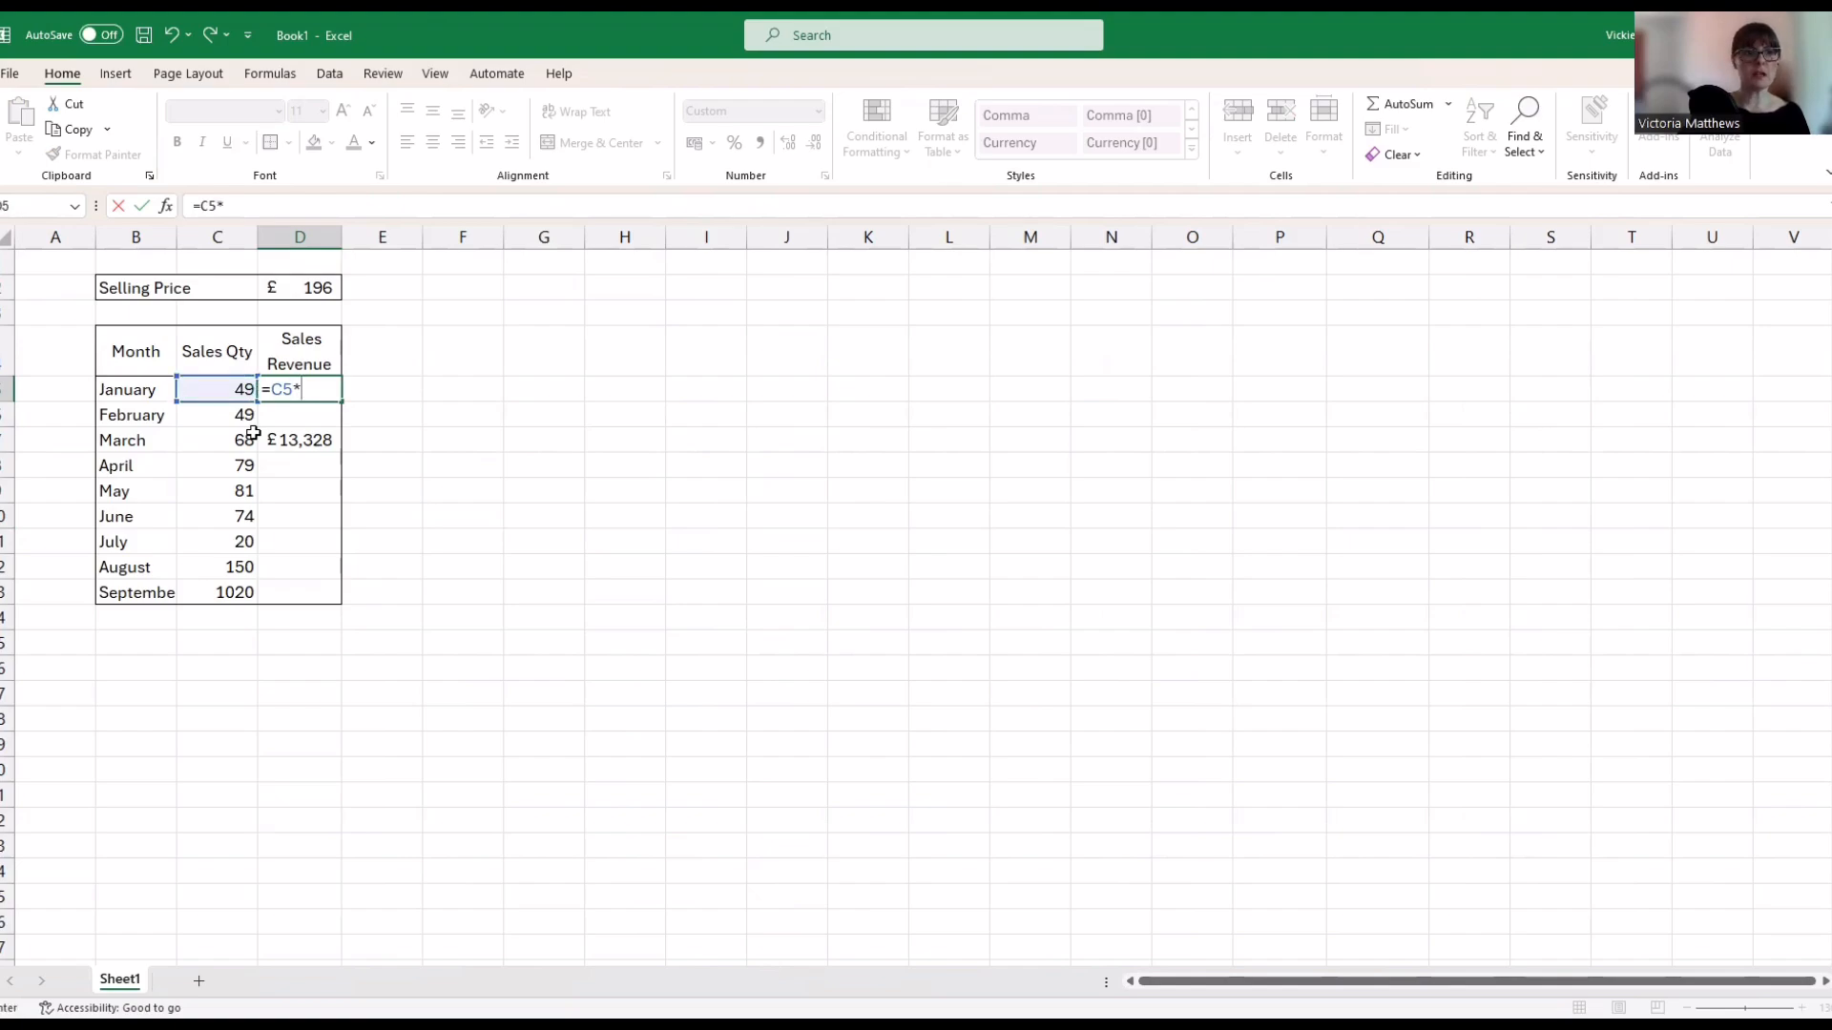
{"action": "left_click", "coordinate": [294, 289]}
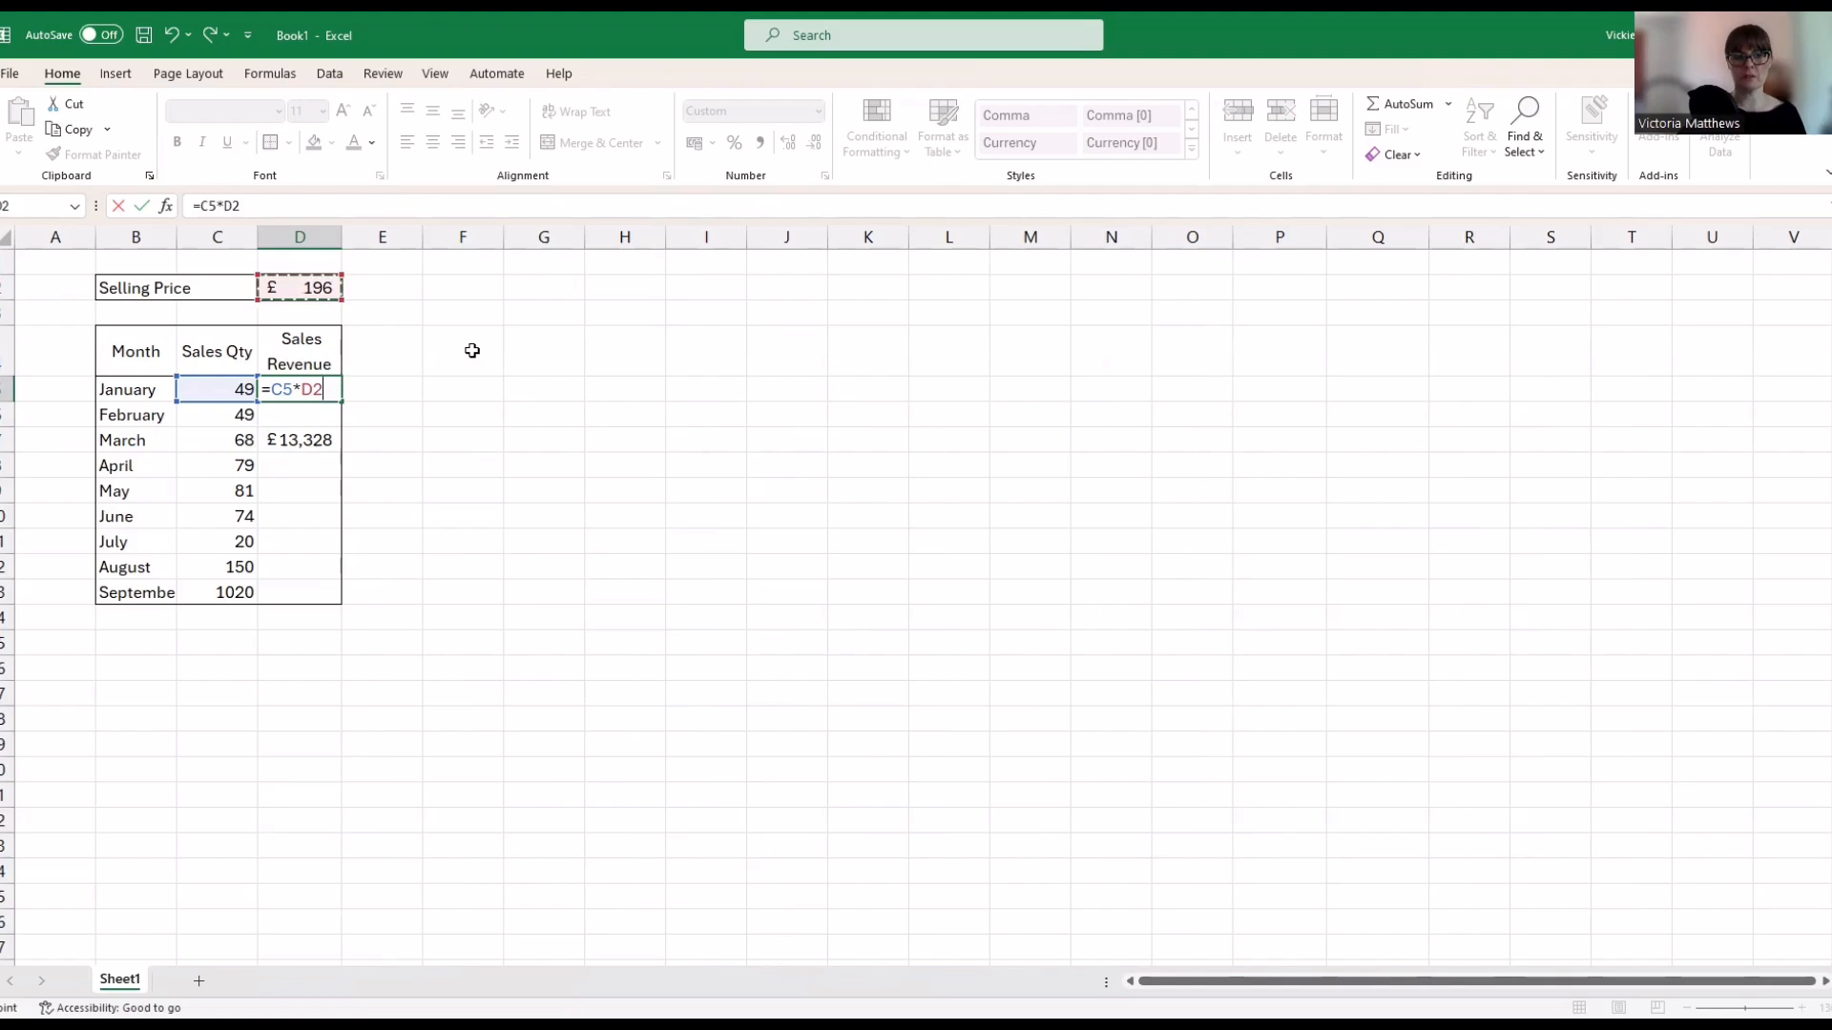
{"action": "left_click", "coordinate": [259, 208]}
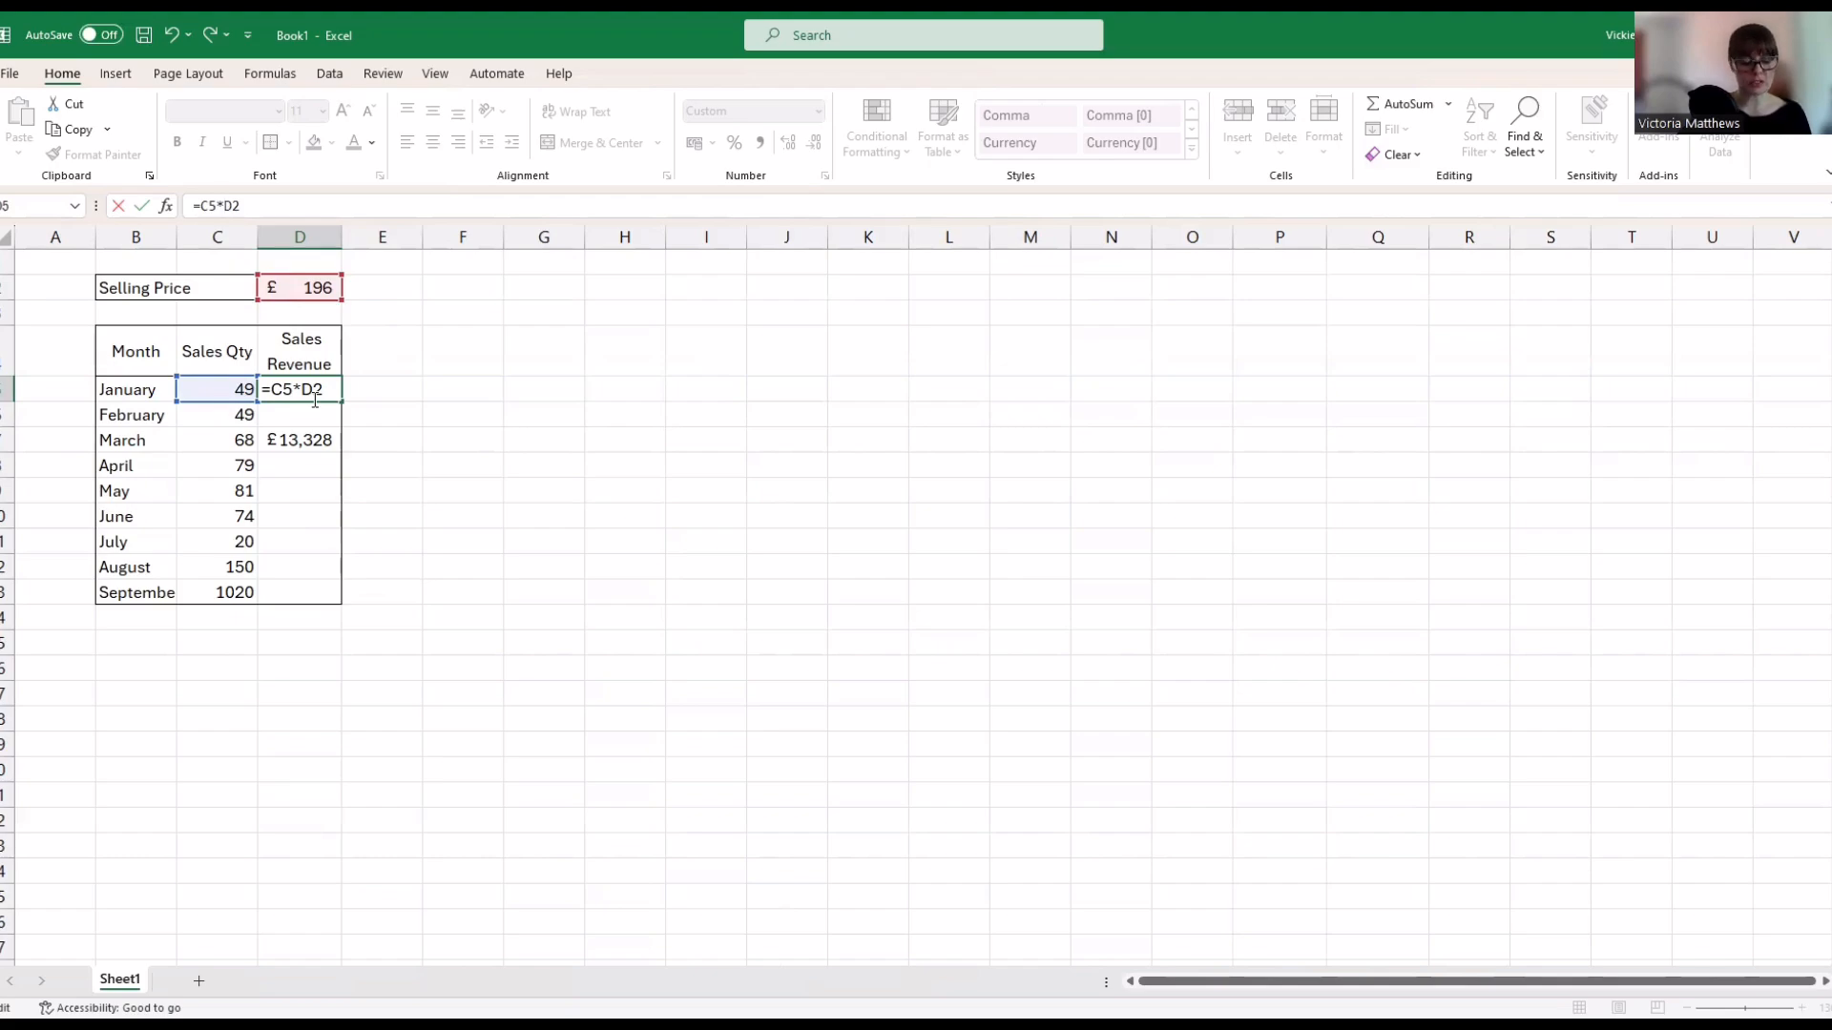
{"action": "type", "text": "$D"}
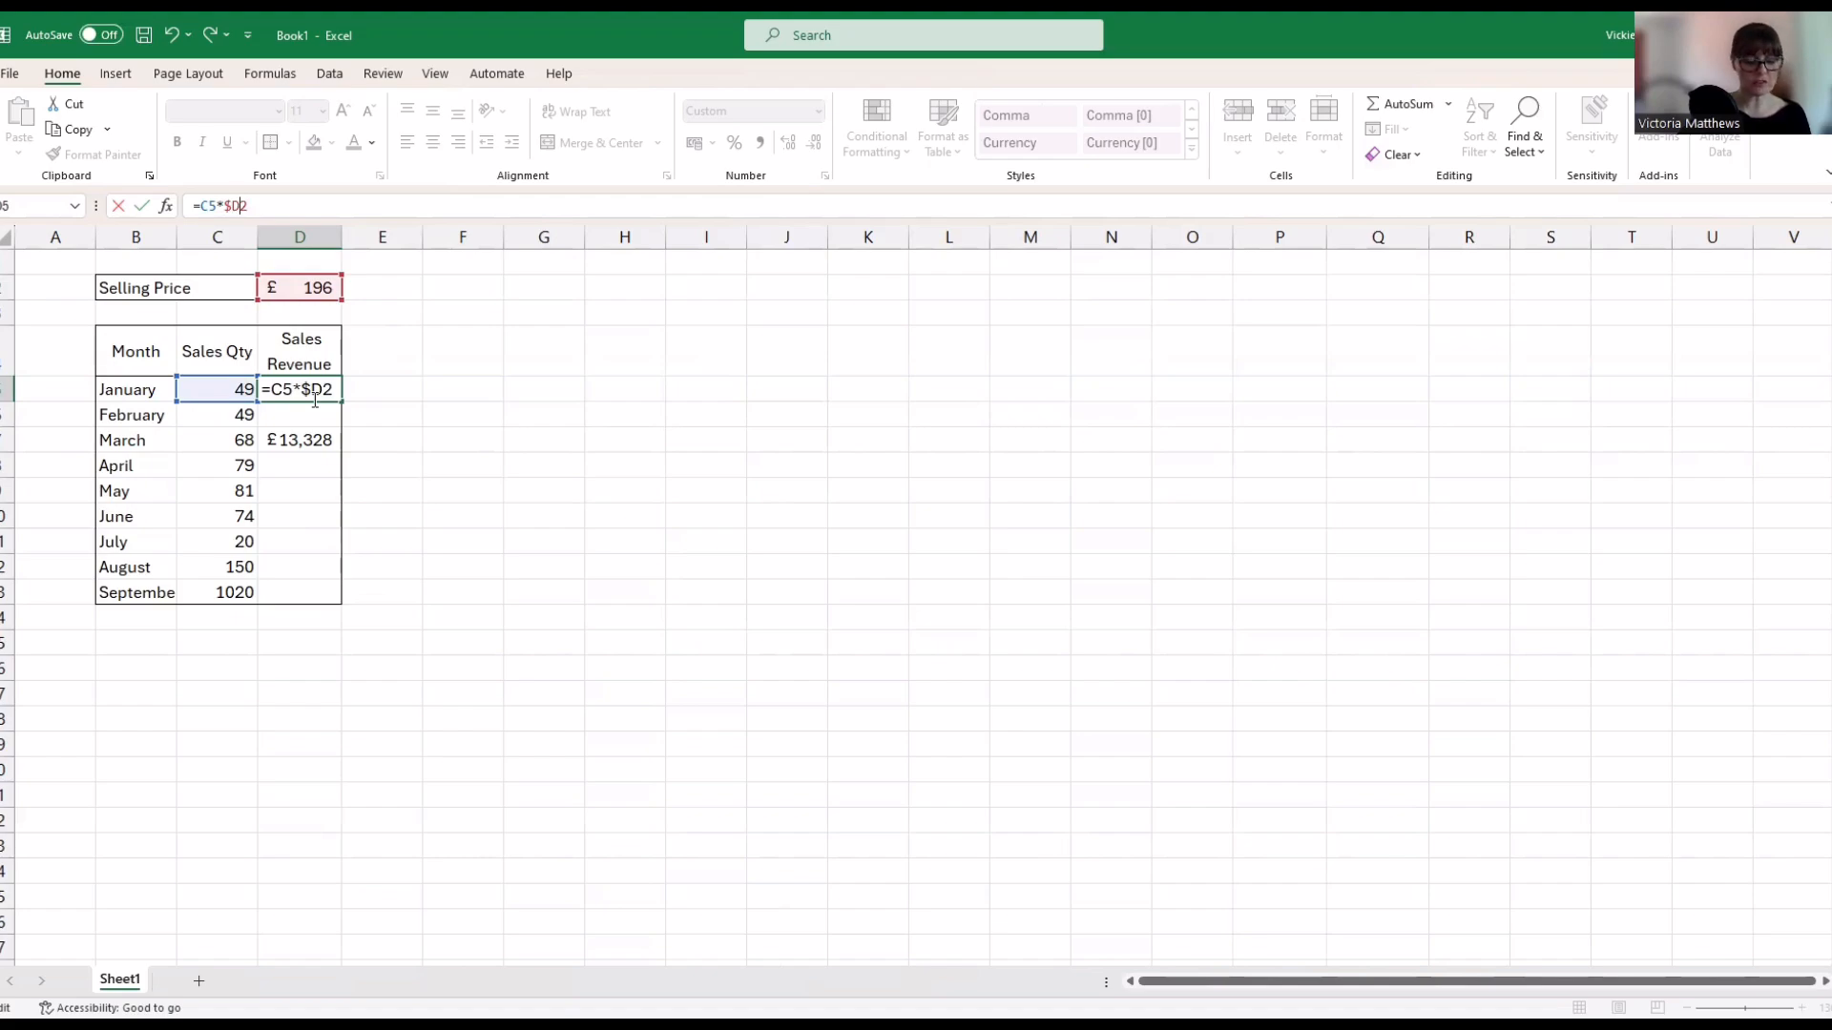
{"action": "type", "text": "$"}
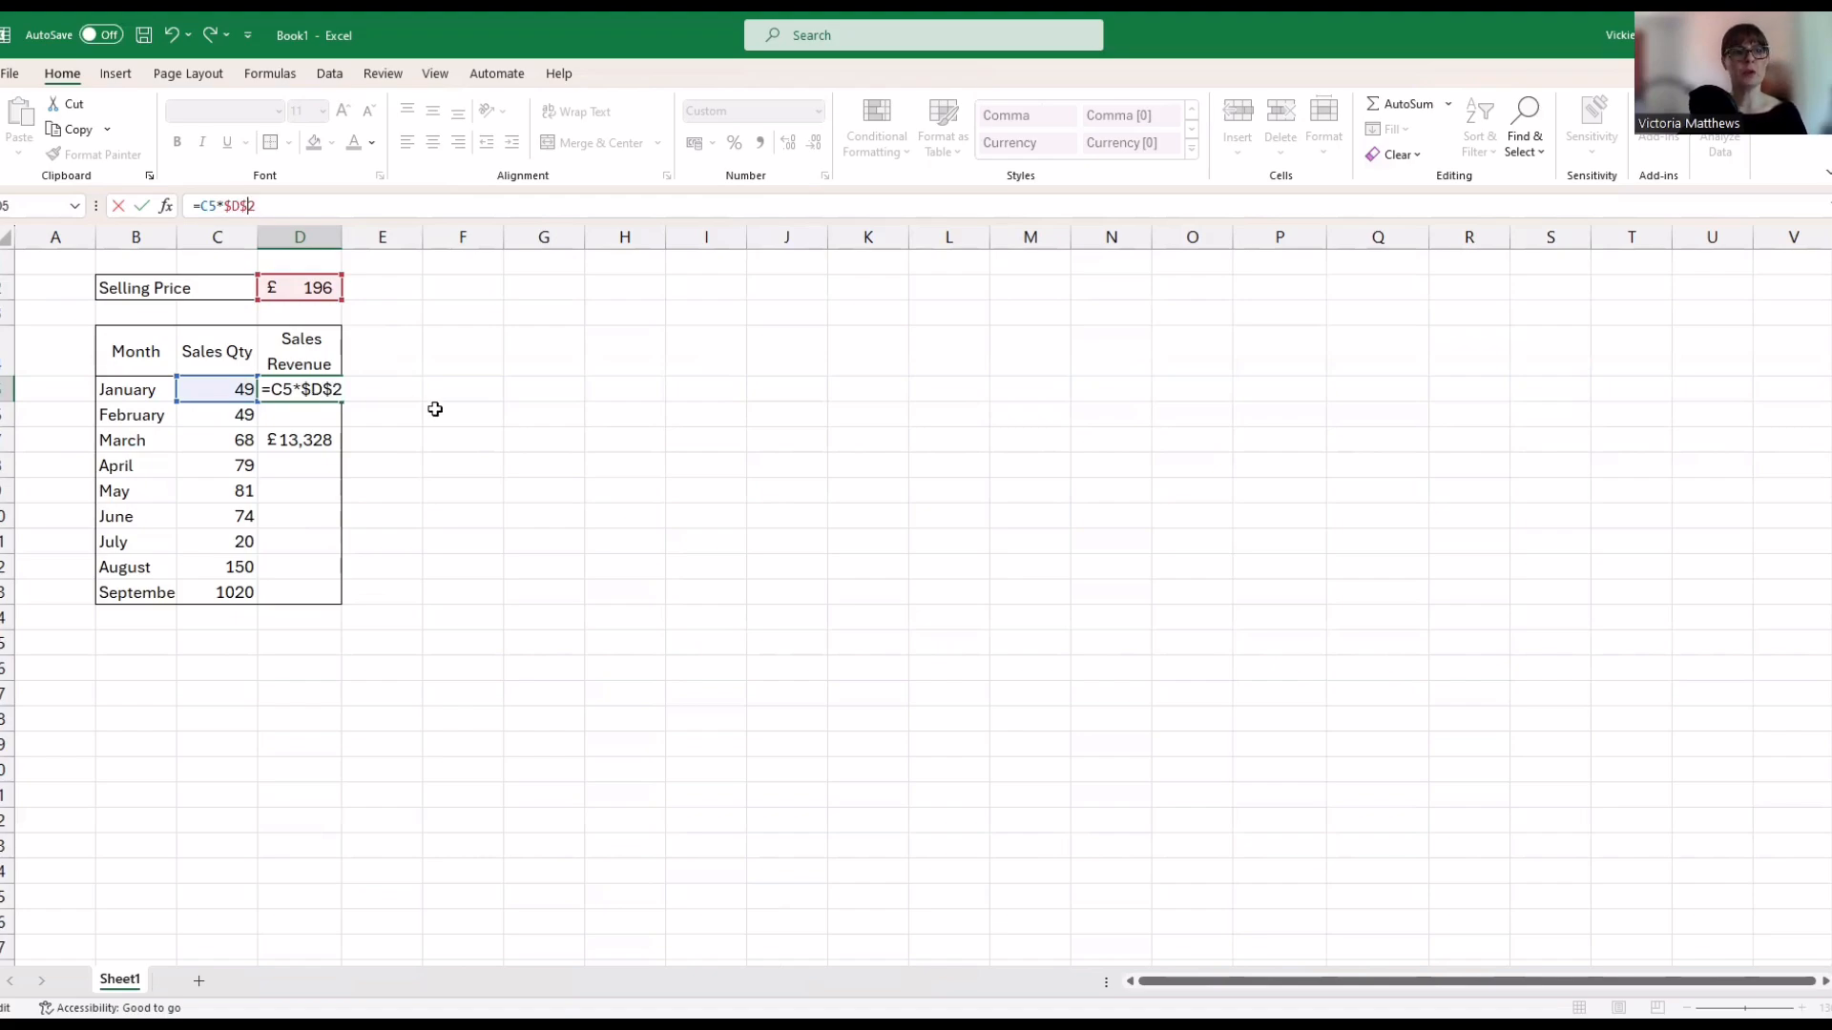
{"action": "key", "text": "Return"}
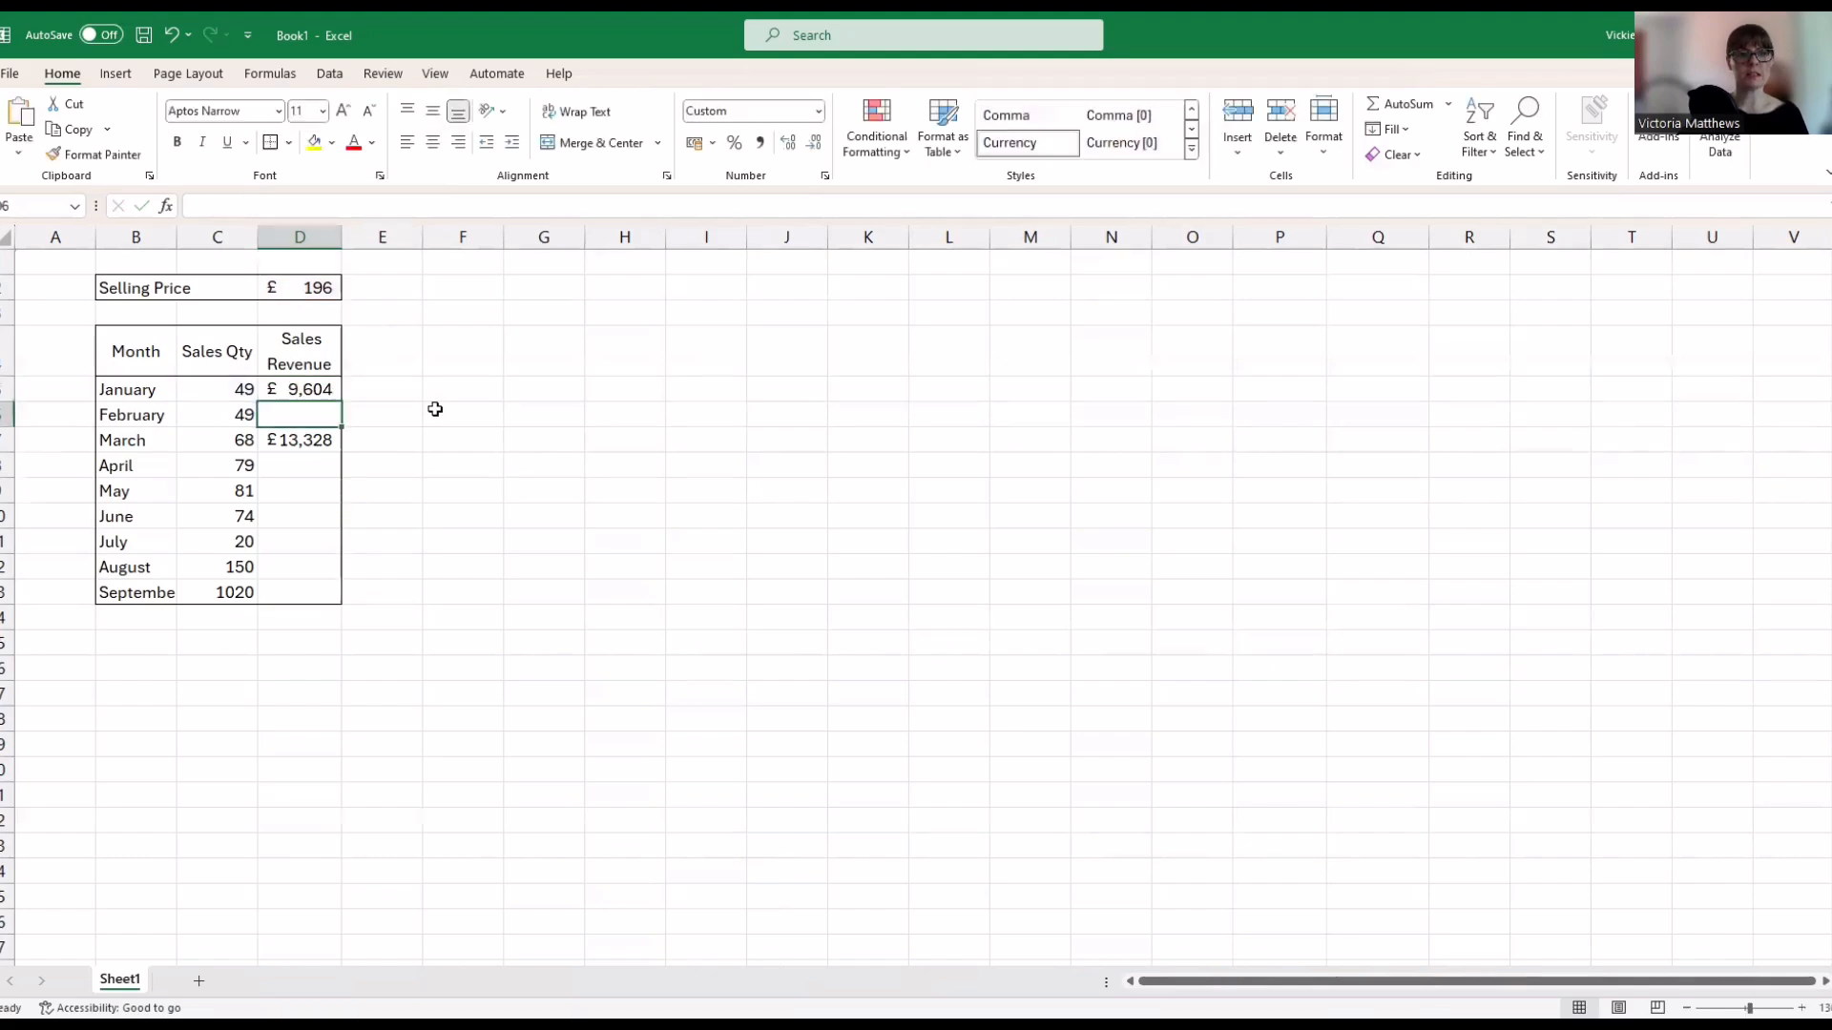
Fill January's revenue formula down to September in D13 and autofit column D's width
{"action": "key", "text": "Up"}
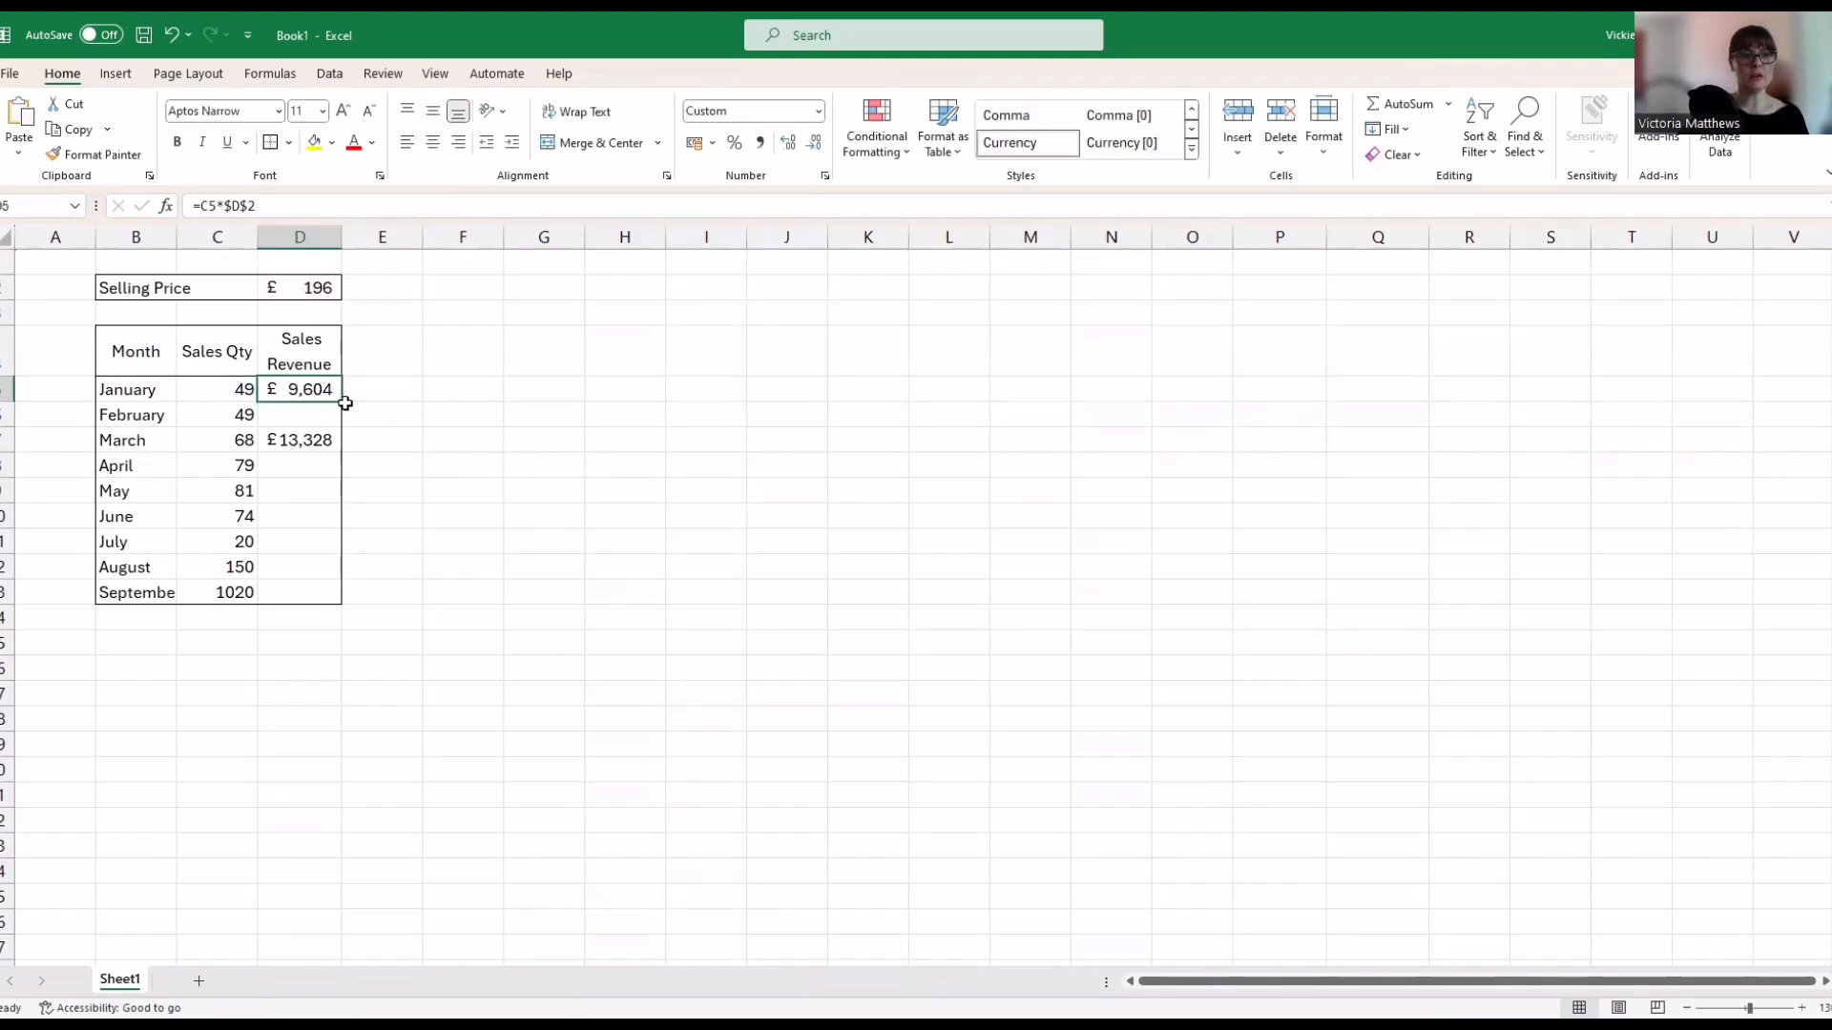
{"action": "left_click_drag", "start_coordinate": [343, 401], "coordinate": [352, 604]}
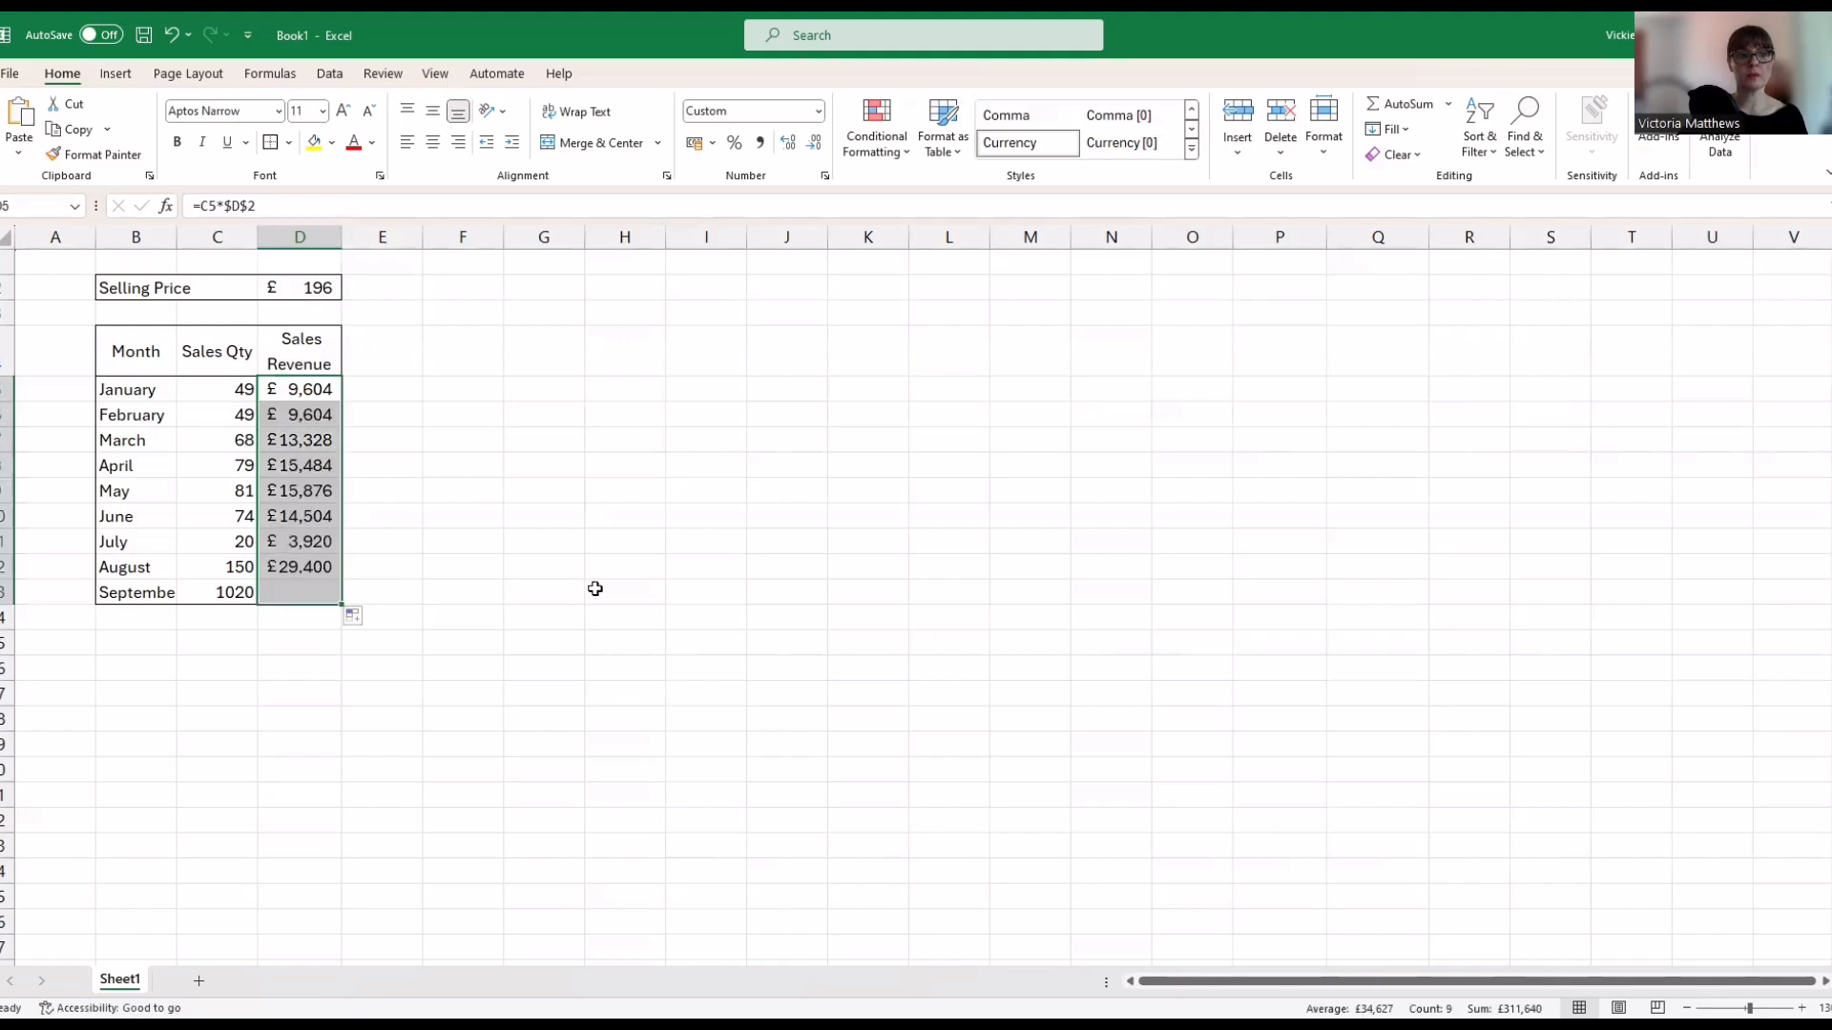
{"action": "double_click", "coordinate": [342, 236]}
{"action": "left_click", "coordinate": [634, 588]}
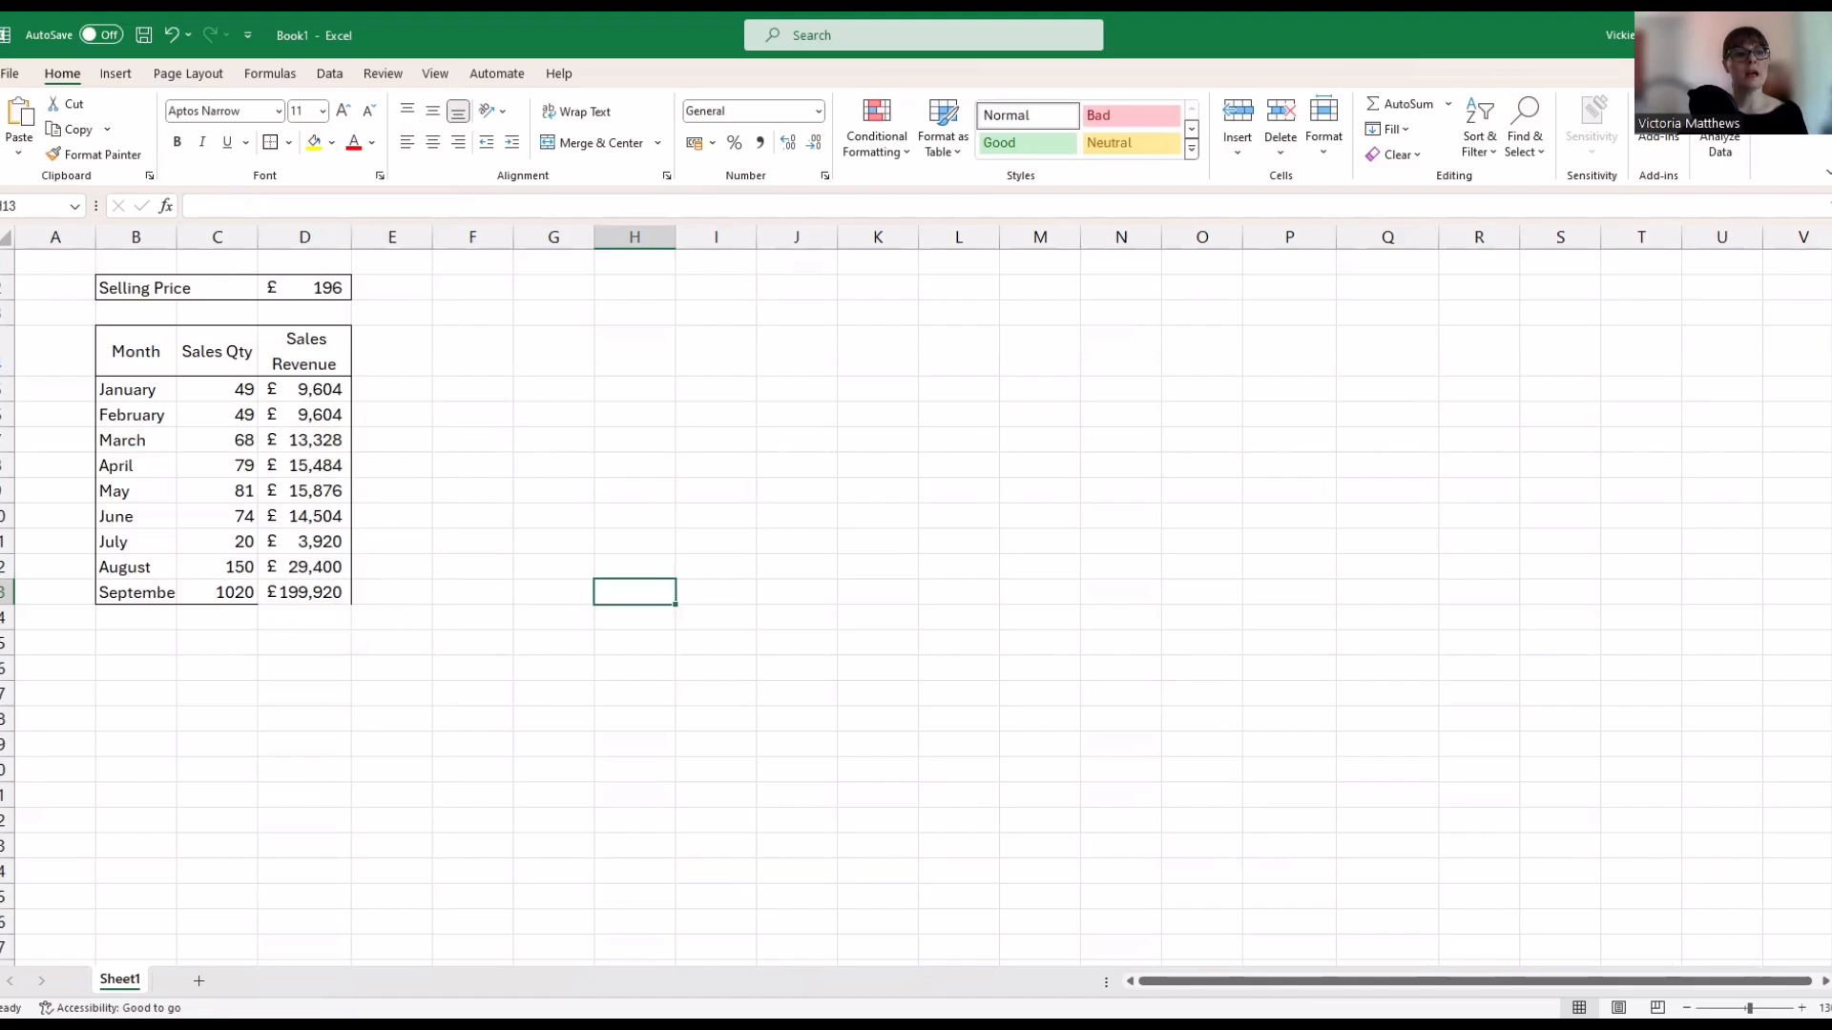
Reapply the outside border around the whole sales table, B4:D13
{"action": "left_click", "coordinate": [297, 592]}
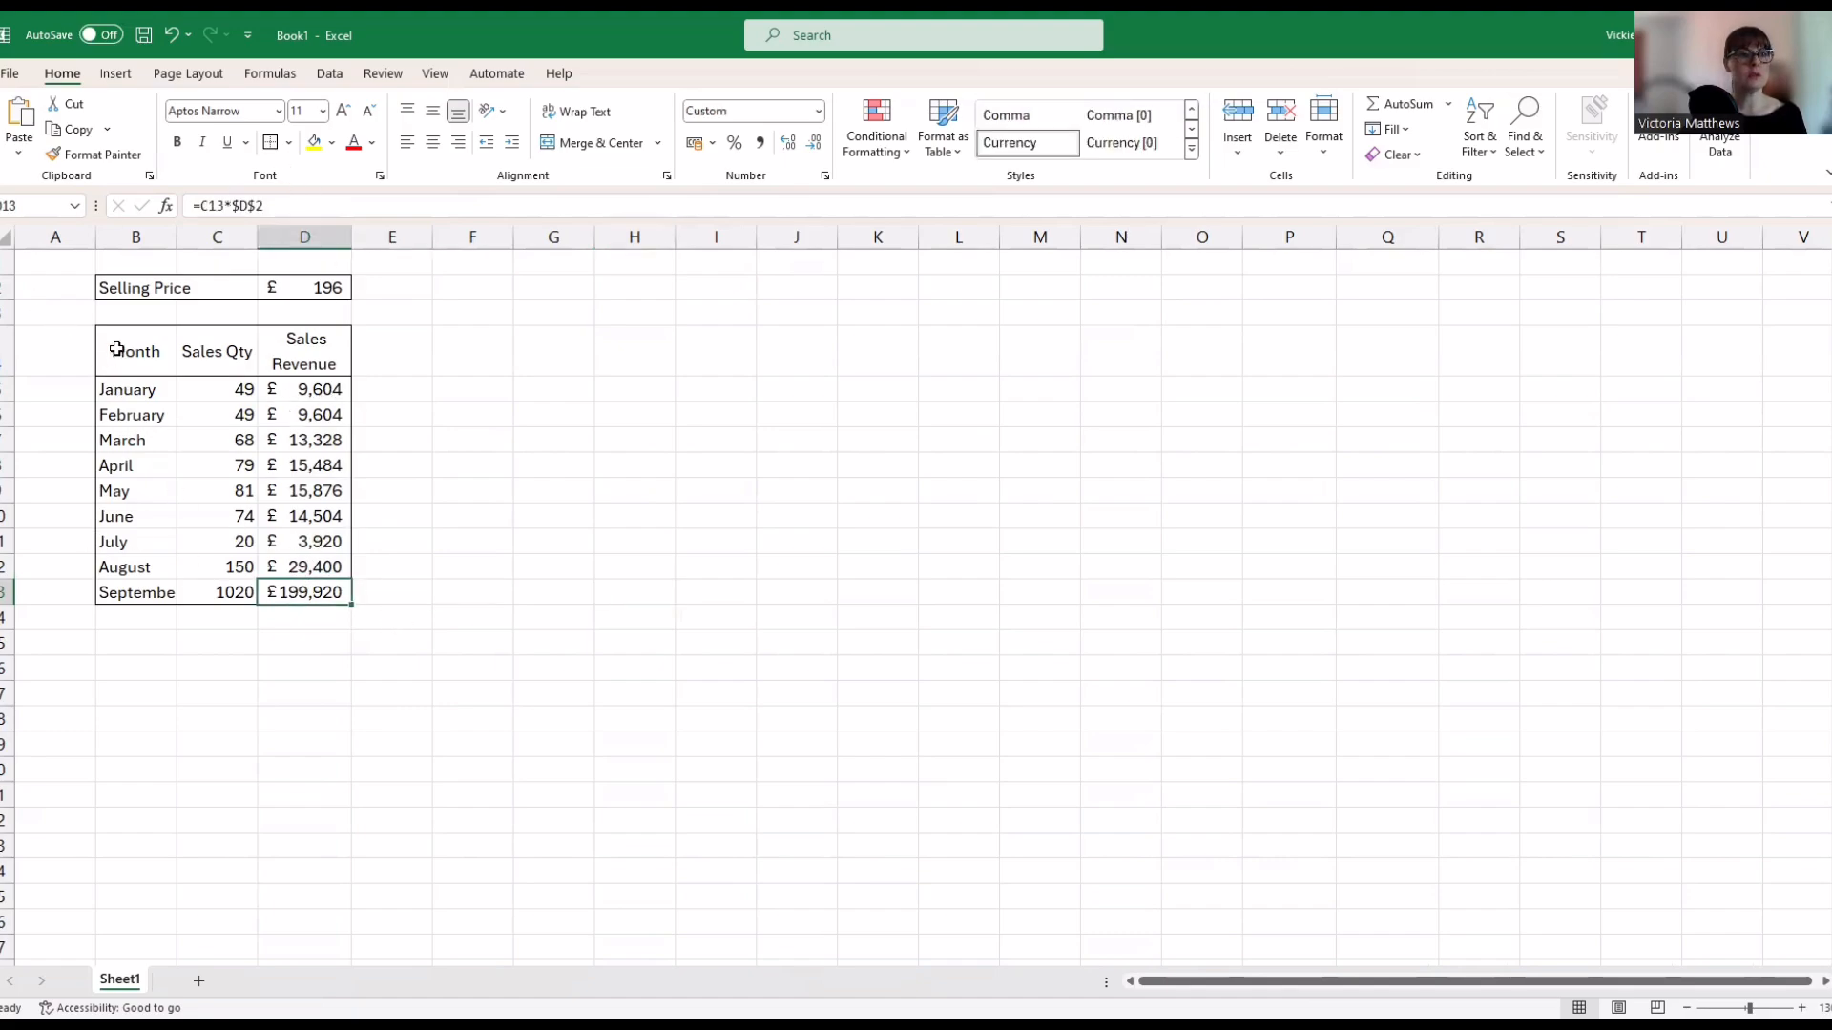
{"action": "left_click_drag", "start_coordinate": [115, 351], "coordinate": [298, 589]}
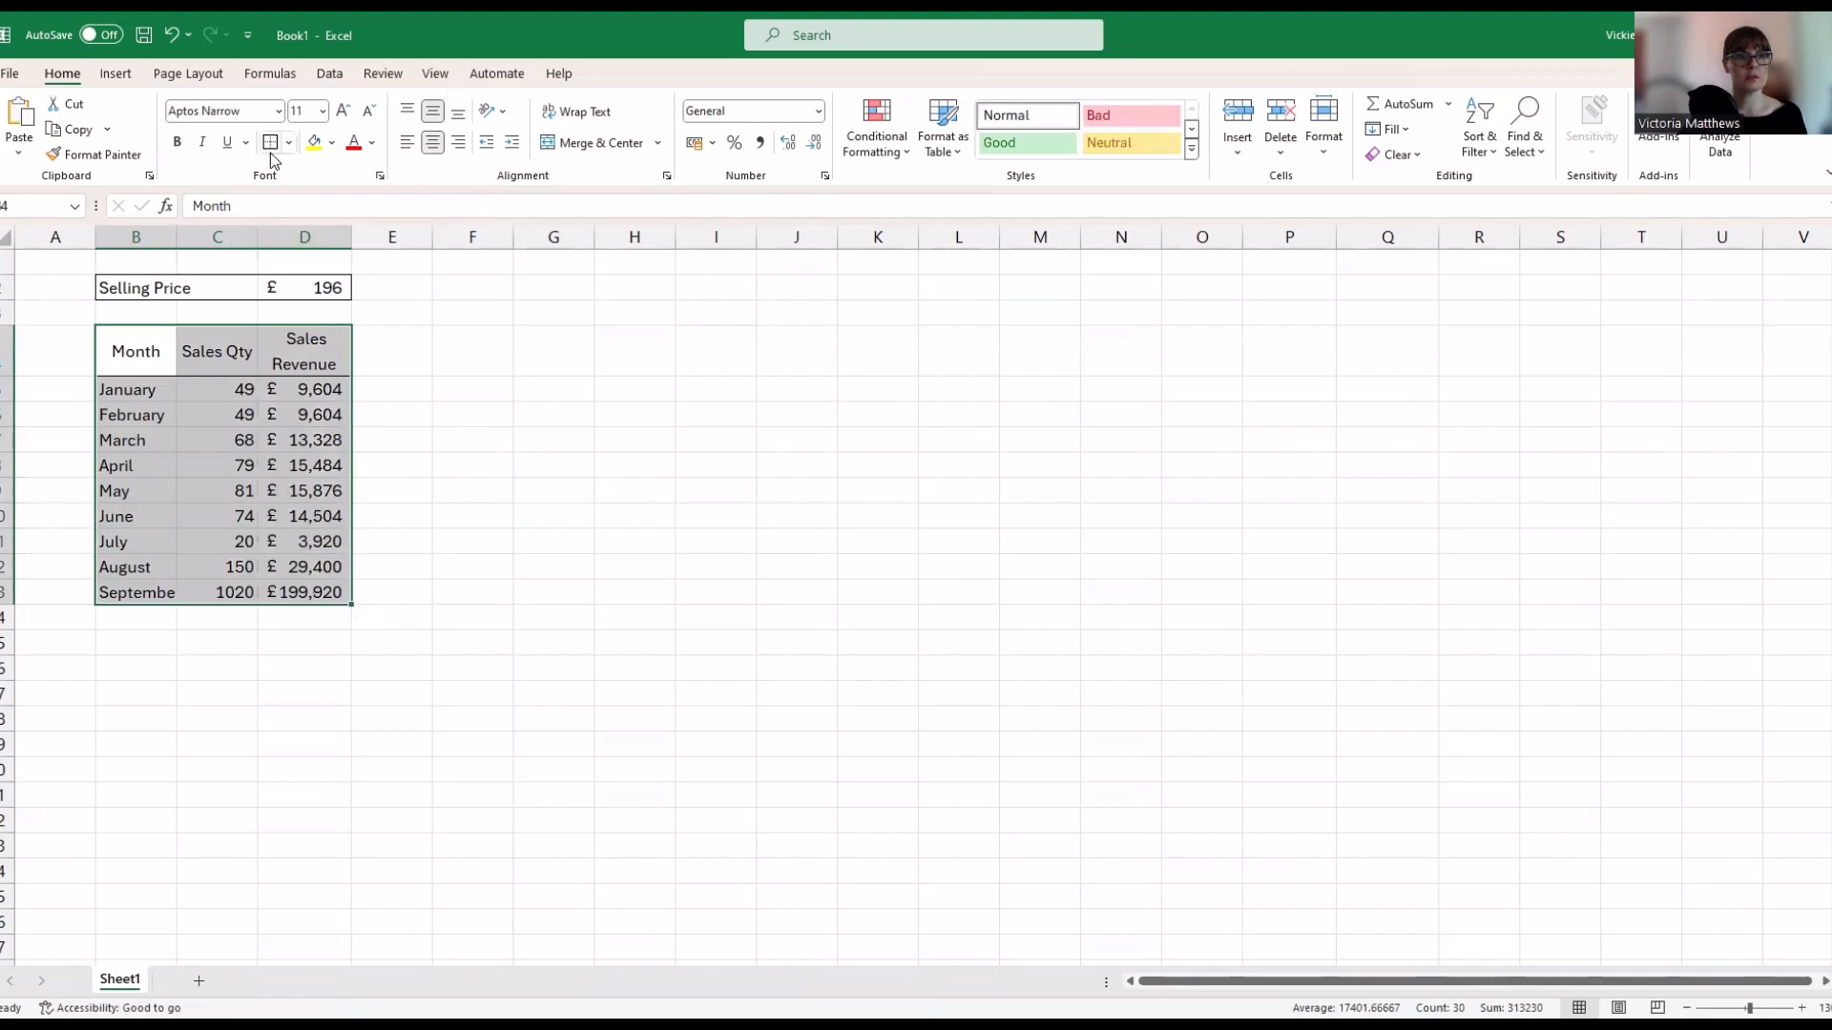
{"action": "left_click", "coordinate": [512, 518]}
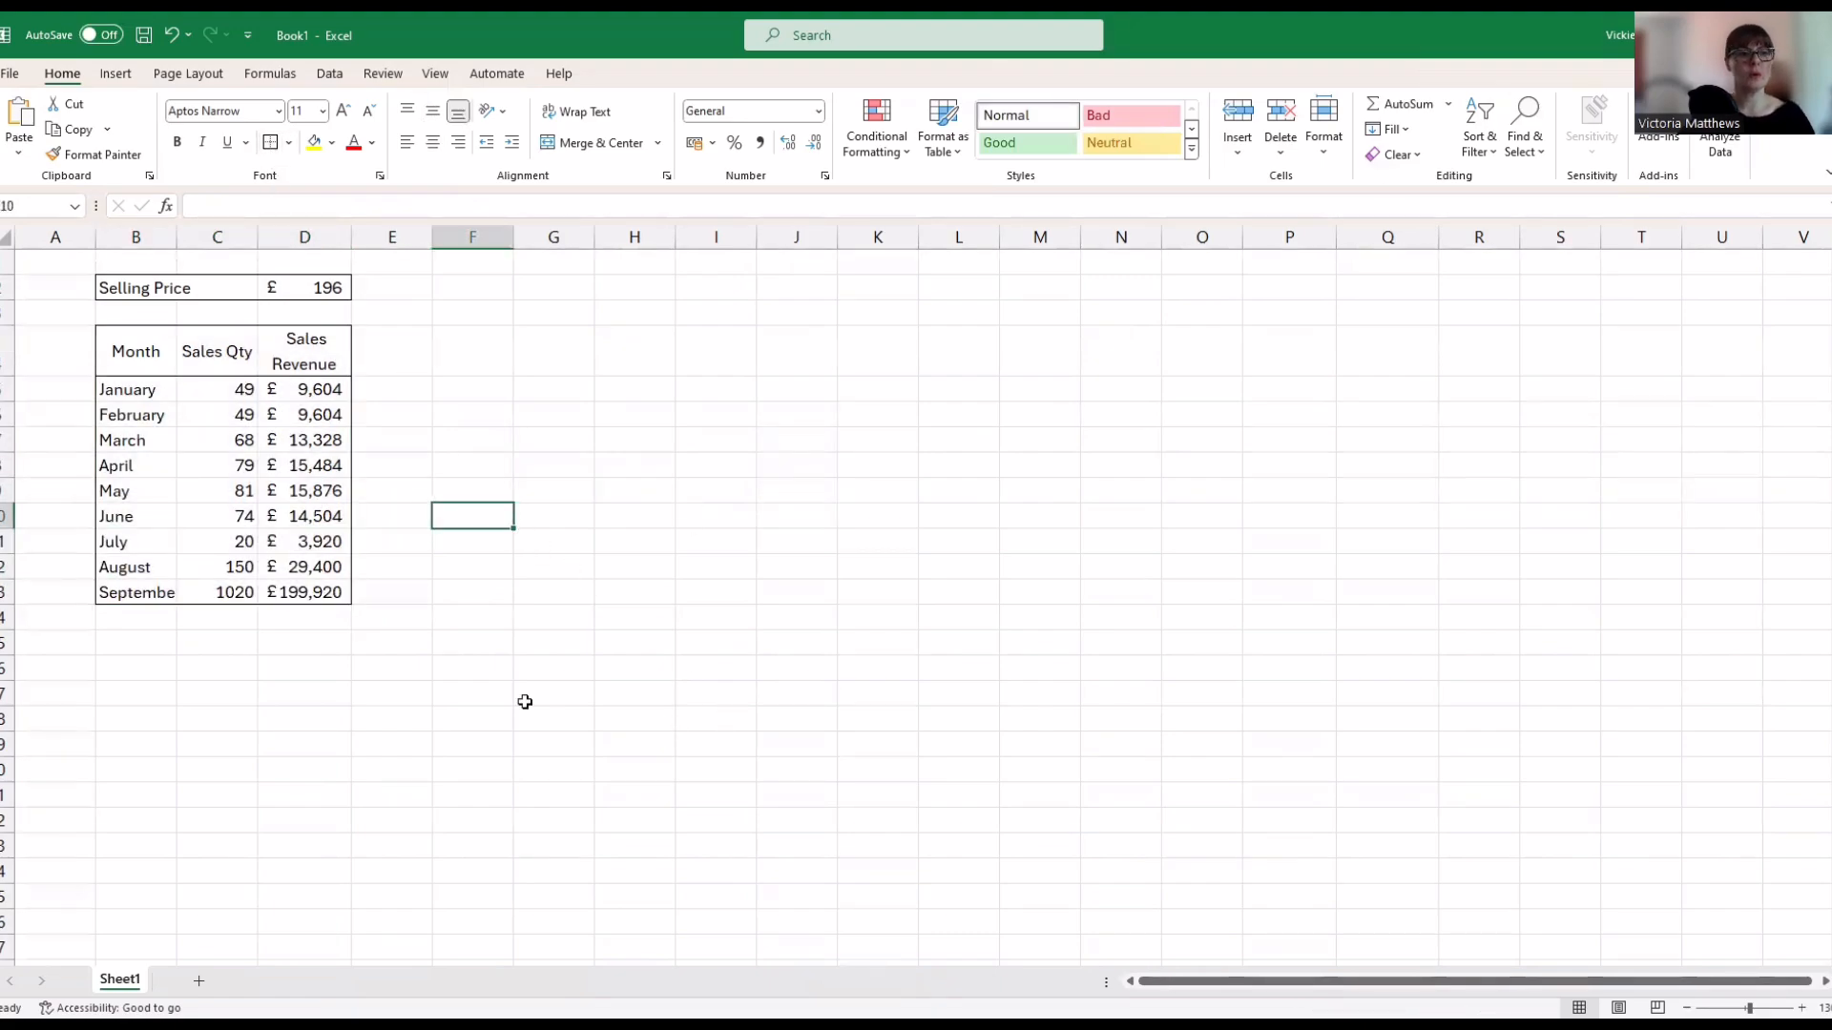
Examine the Sales Revenue formulas from January down to September to check which quantity and price cells each one references
{"action": "left_click", "coordinate": [315, 389]}
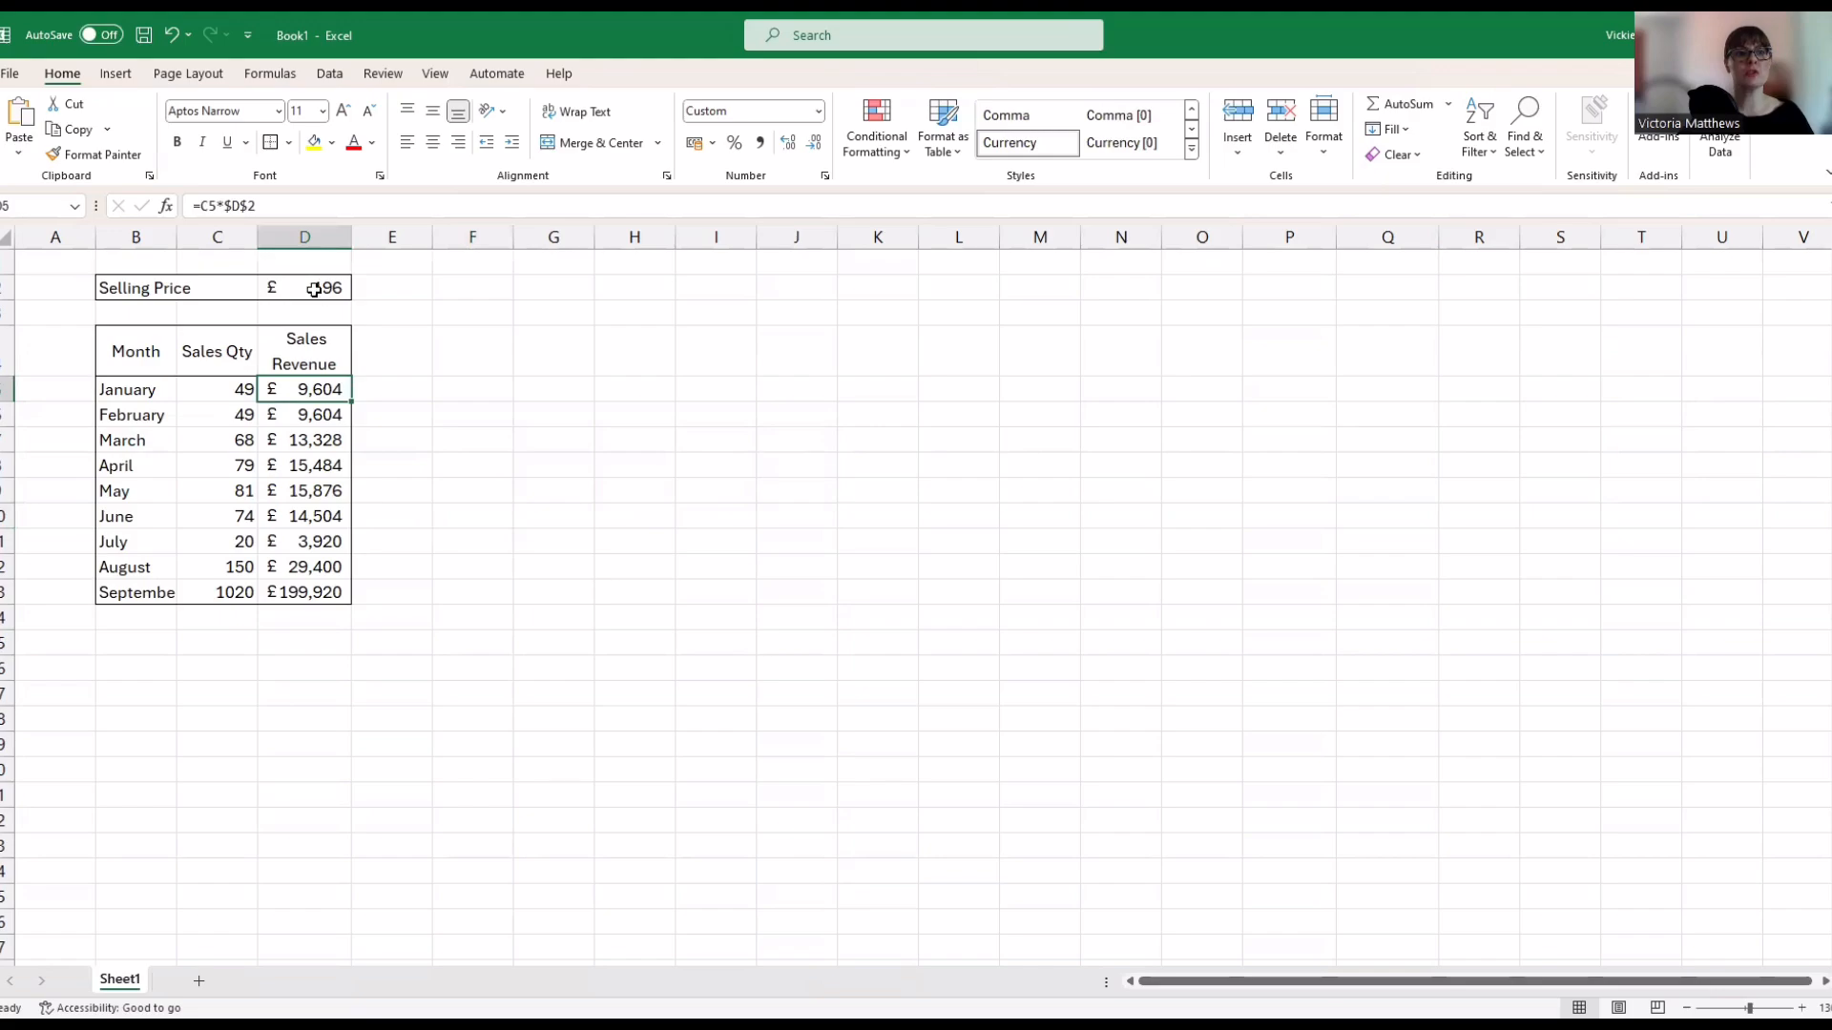
{"action": "key", "text": "Down"}
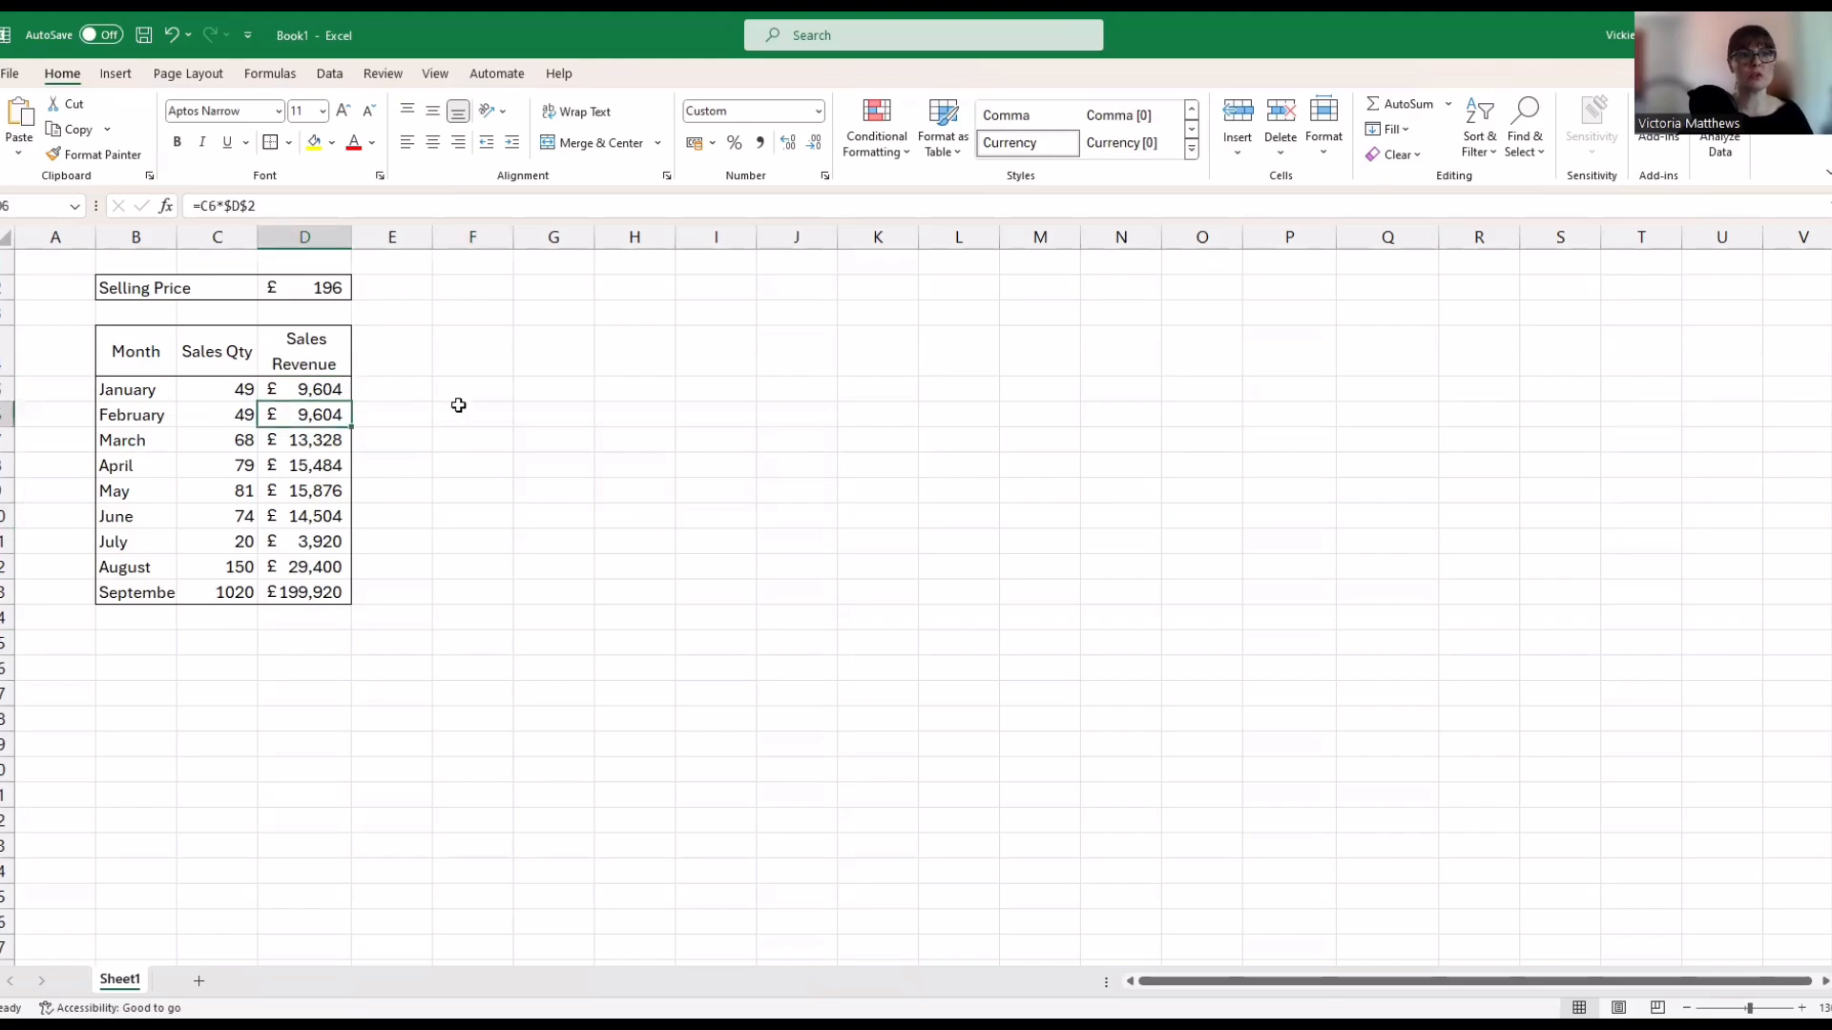
{"action": "key", "text": "Down"}
{"action": "key", "text": "Down"}
{"action": "key", "text": "Down"}
{"action": "key", "text": "Down"}
{"action": "key", "text": "Down"}
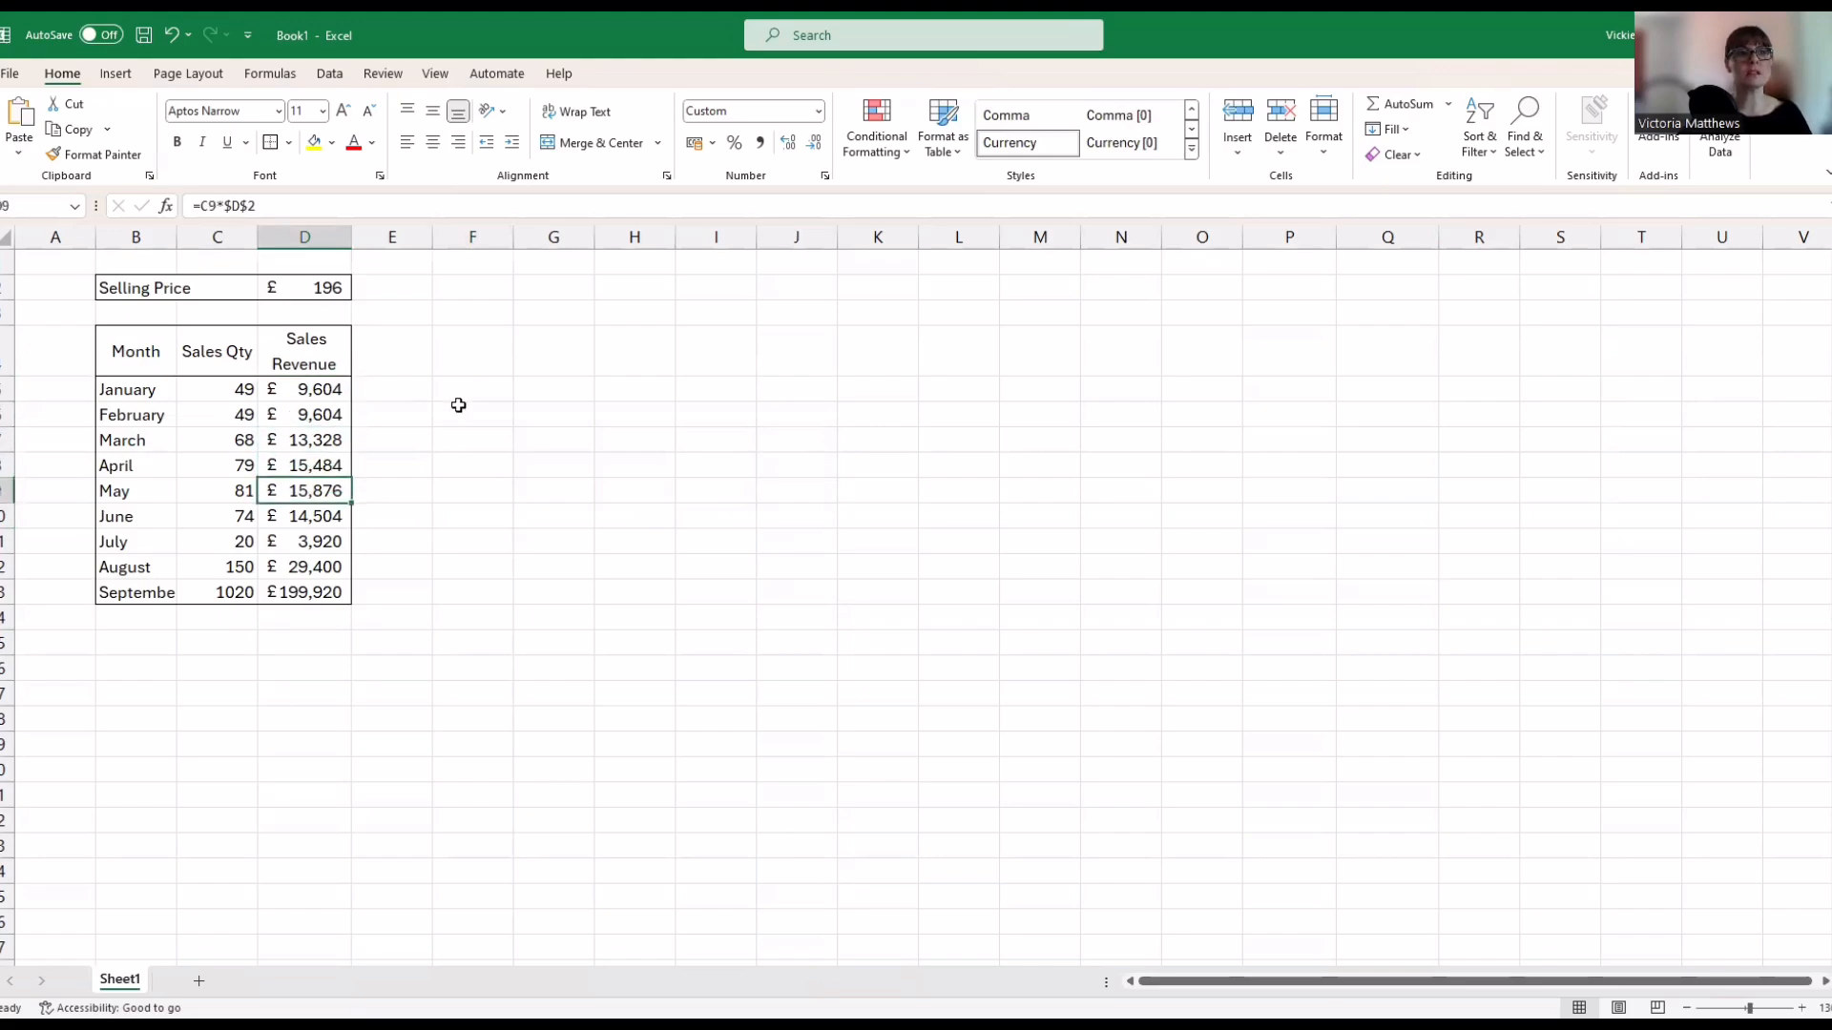
{"action": "key", "text": "Down"}
{"action": "key", "text": "Down"}
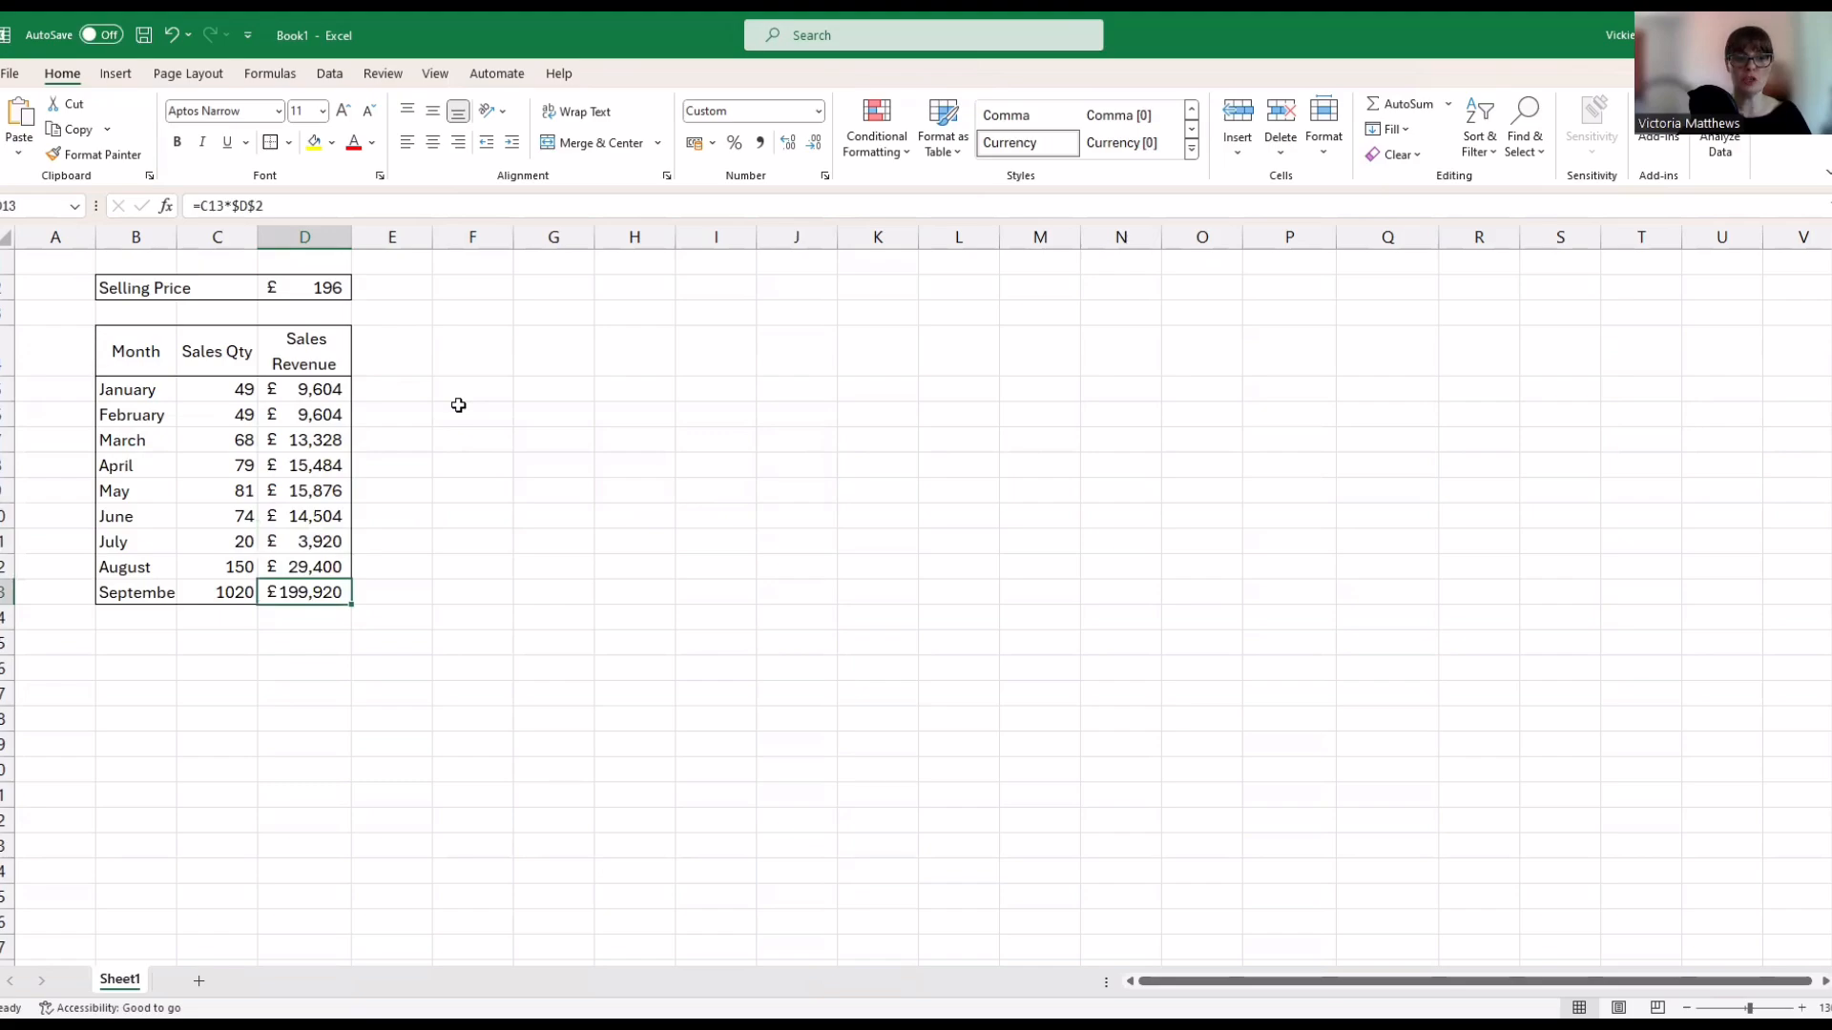
{"action": "key", "text": "Down"}
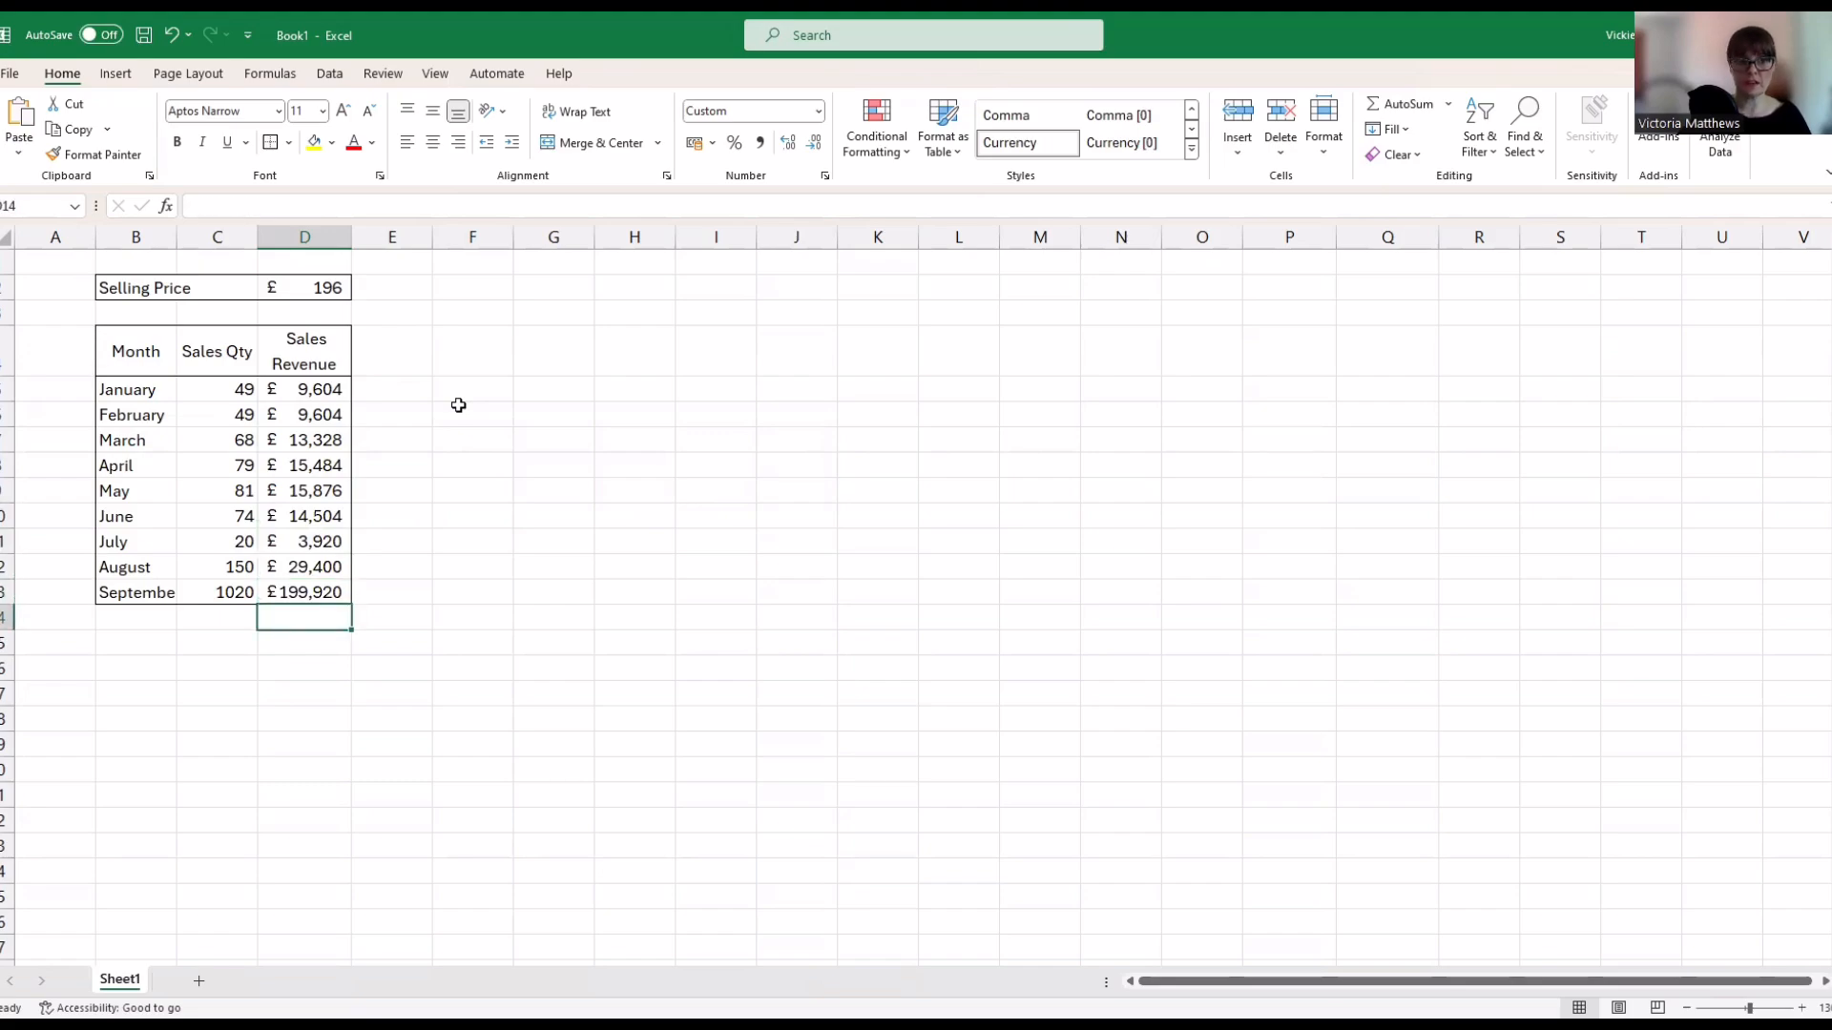
{"action": "key", "text": "Left"}
{"action": "key", "text": "Left"}
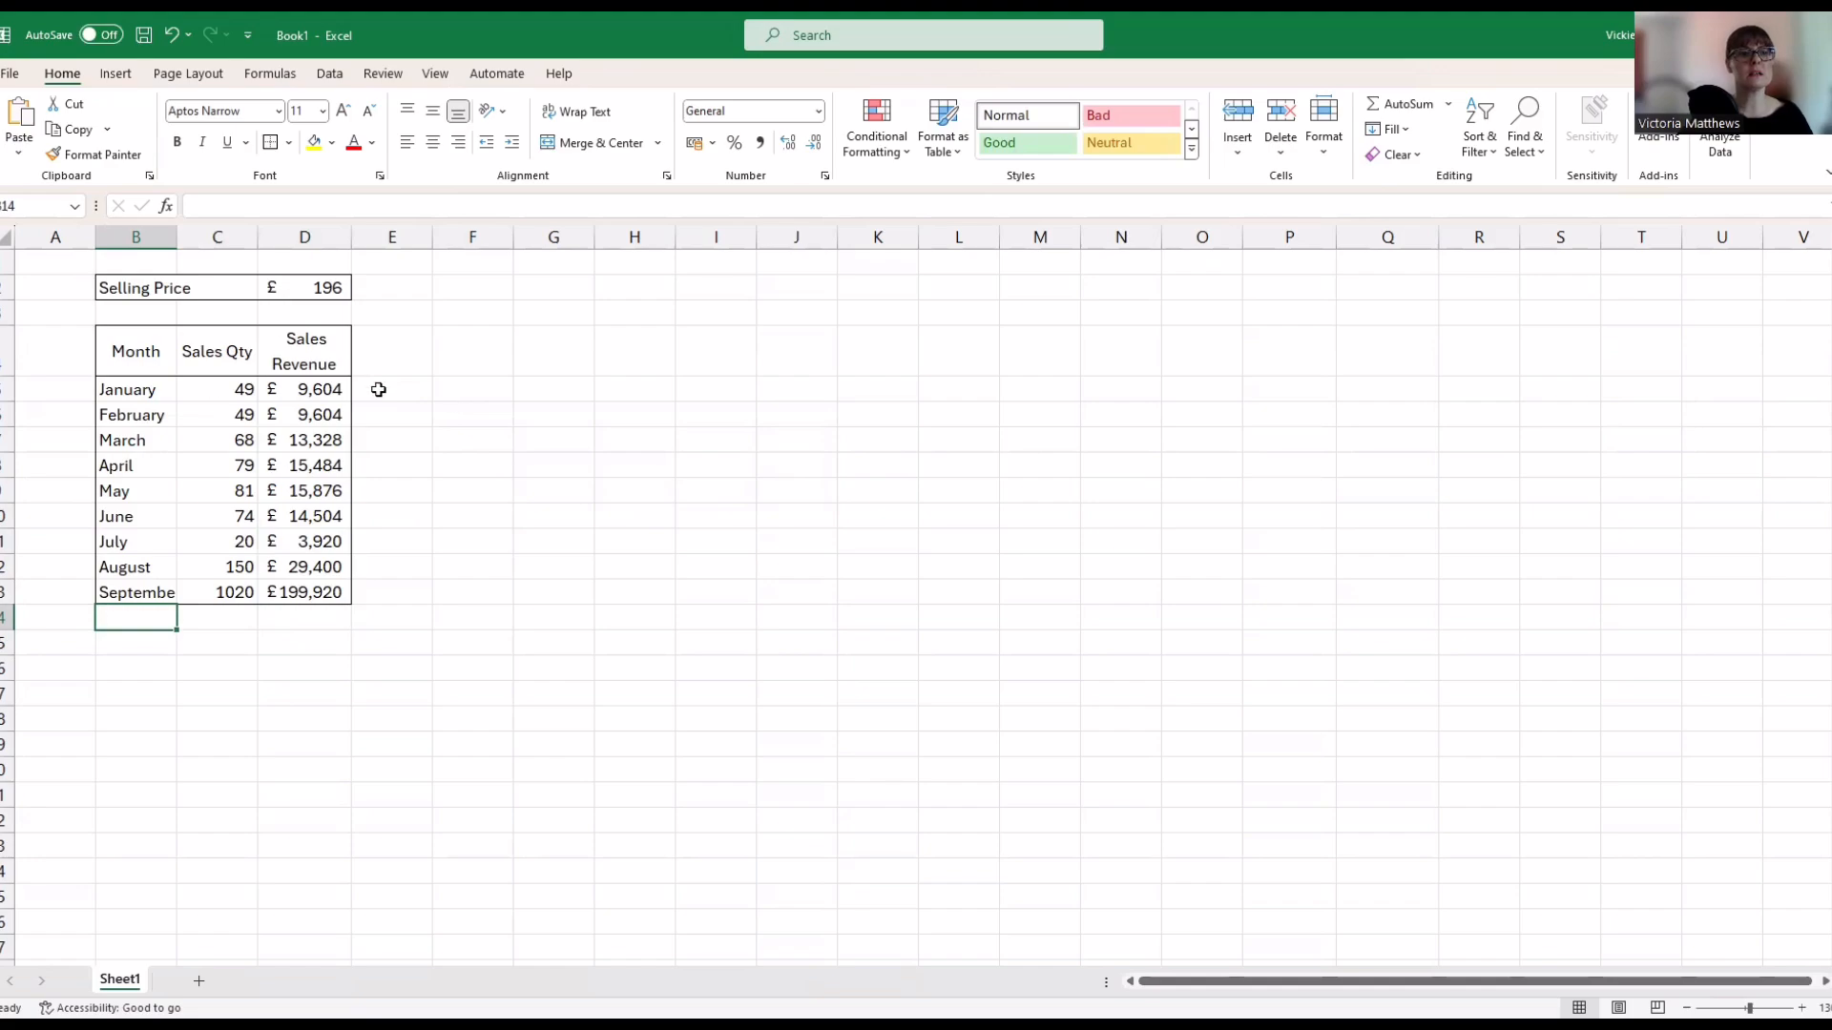
Re-enter January's sales revenue formula in cell D5 as =C5*$D$2, making the selling price reference absolute
{"action": "left_click", "coordinate": [338, 388]}
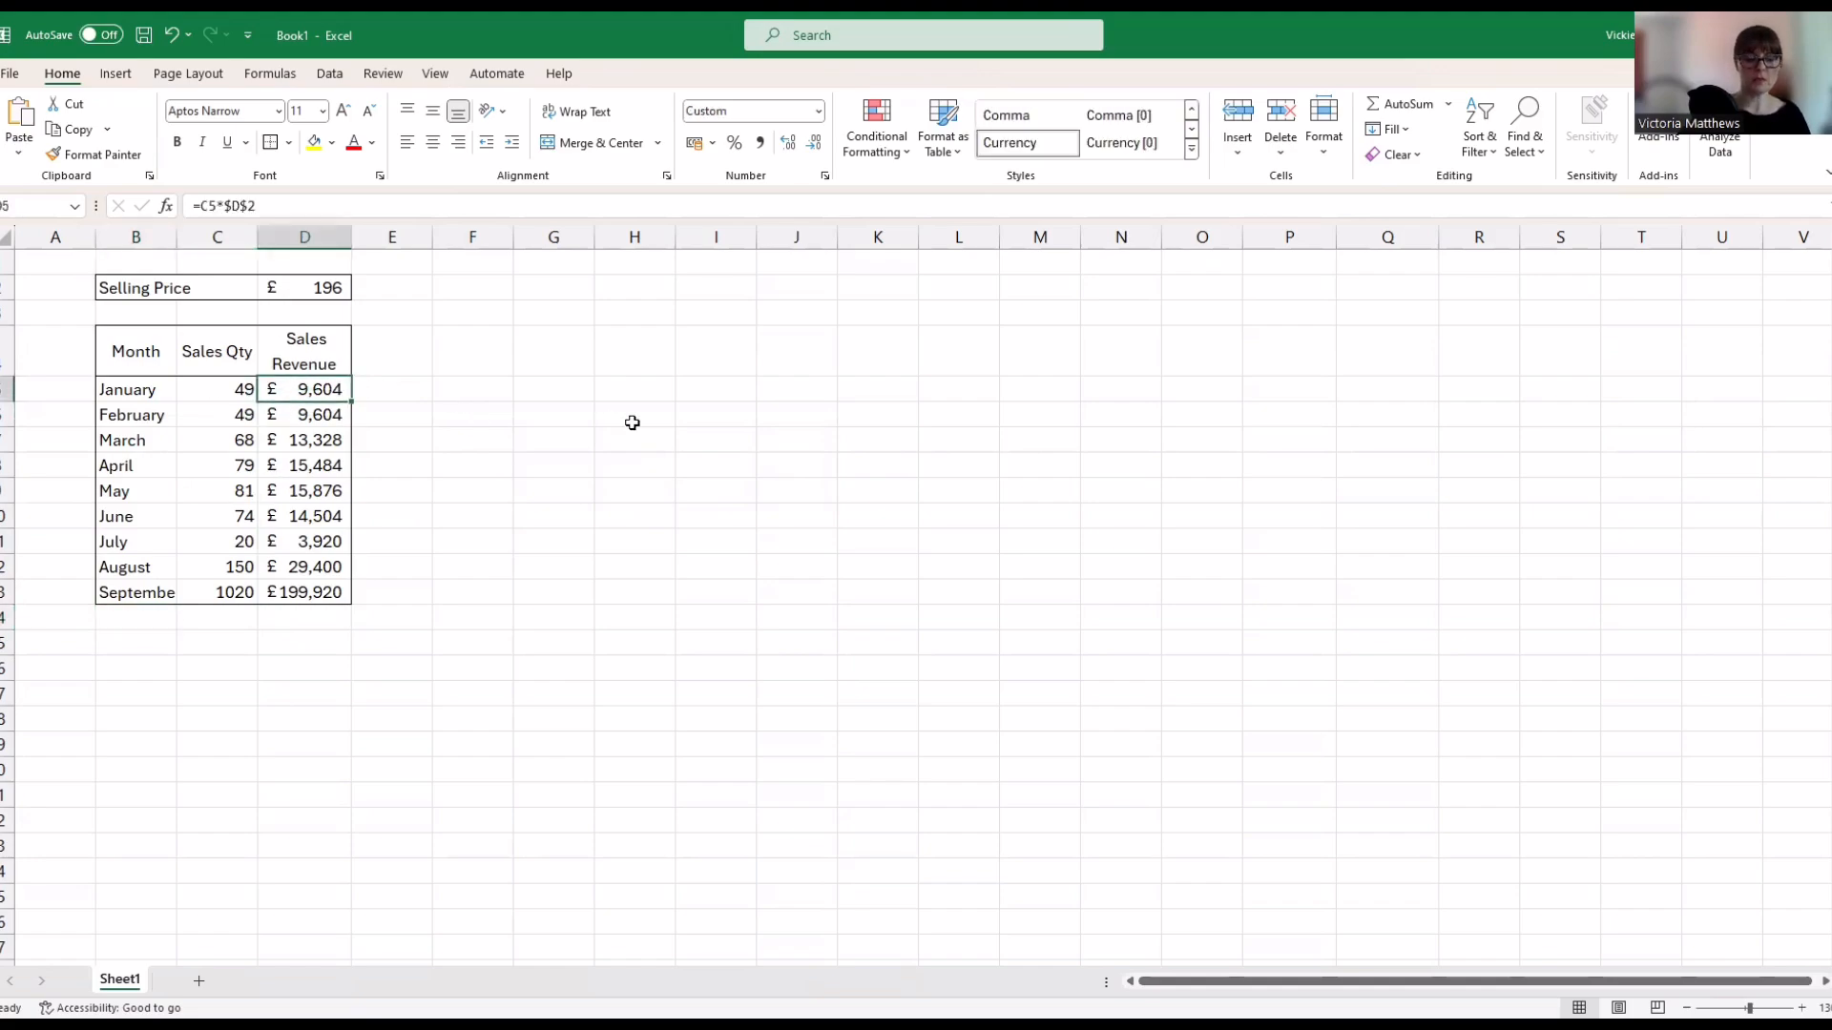
{"action": "type", "text": "="}
{"action": "key", "text": "Left"}
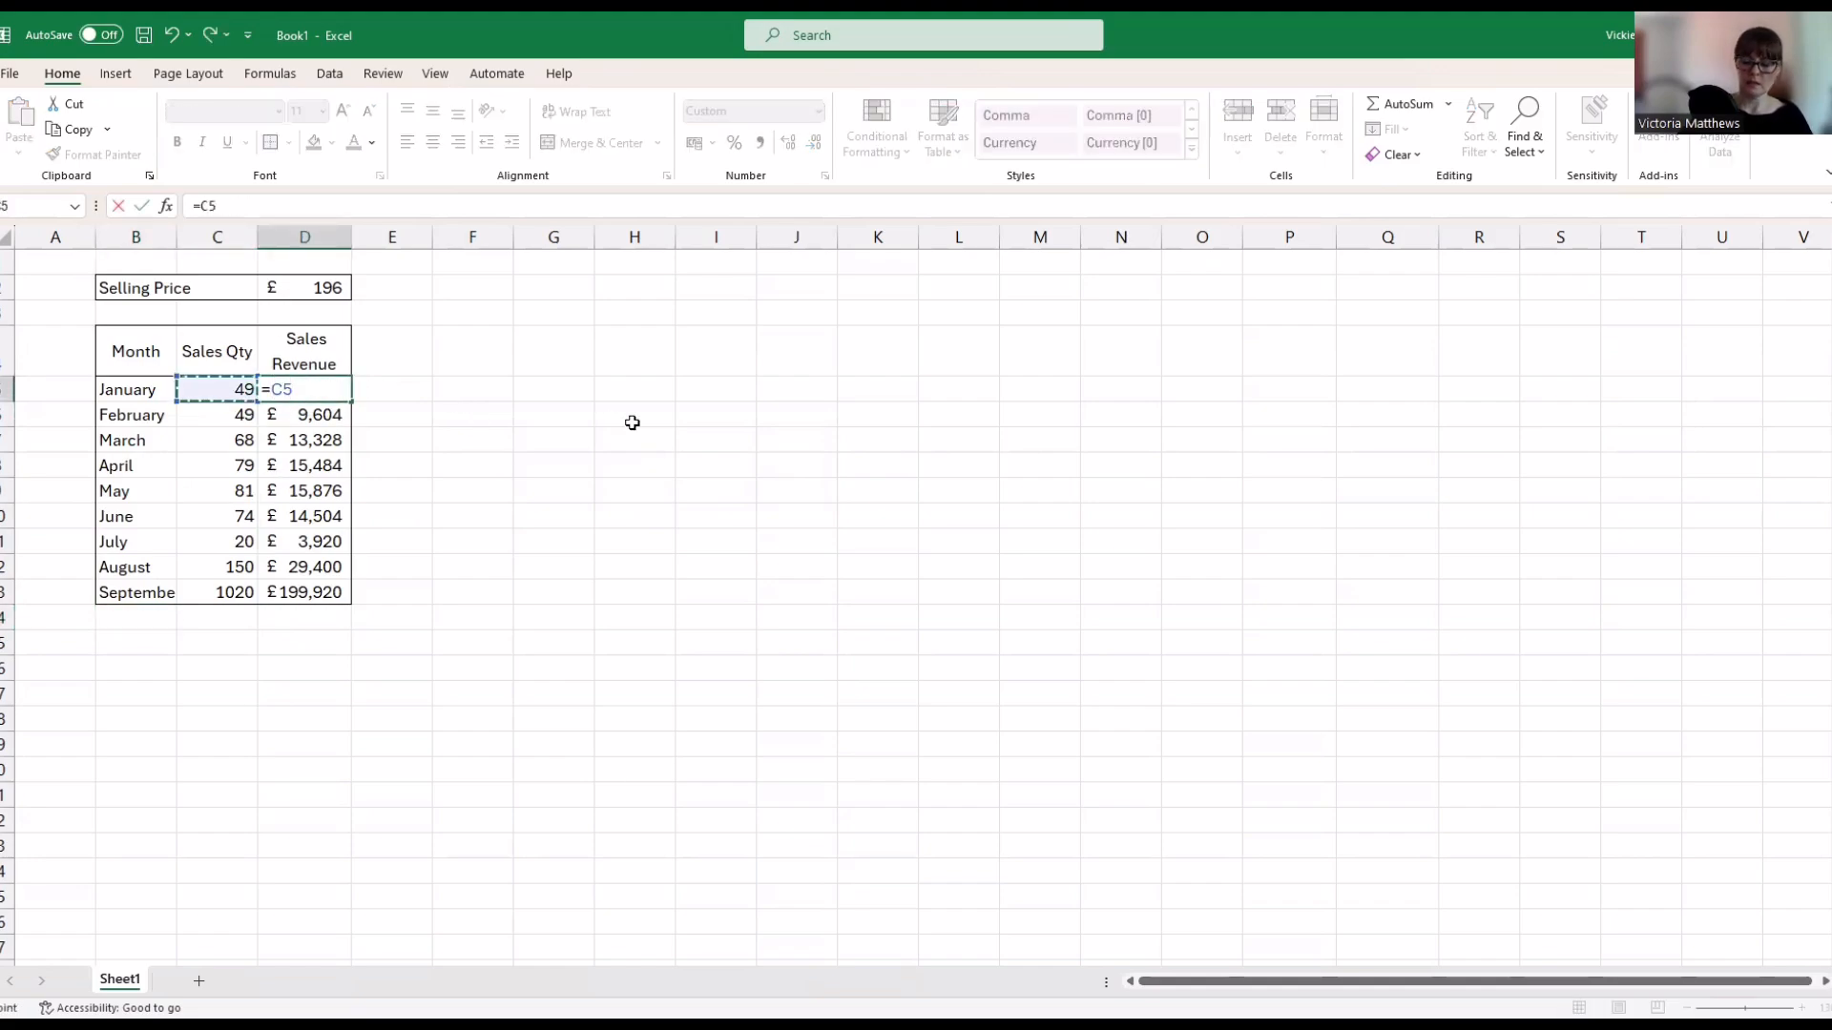
{"action": "type", "text": "*"}
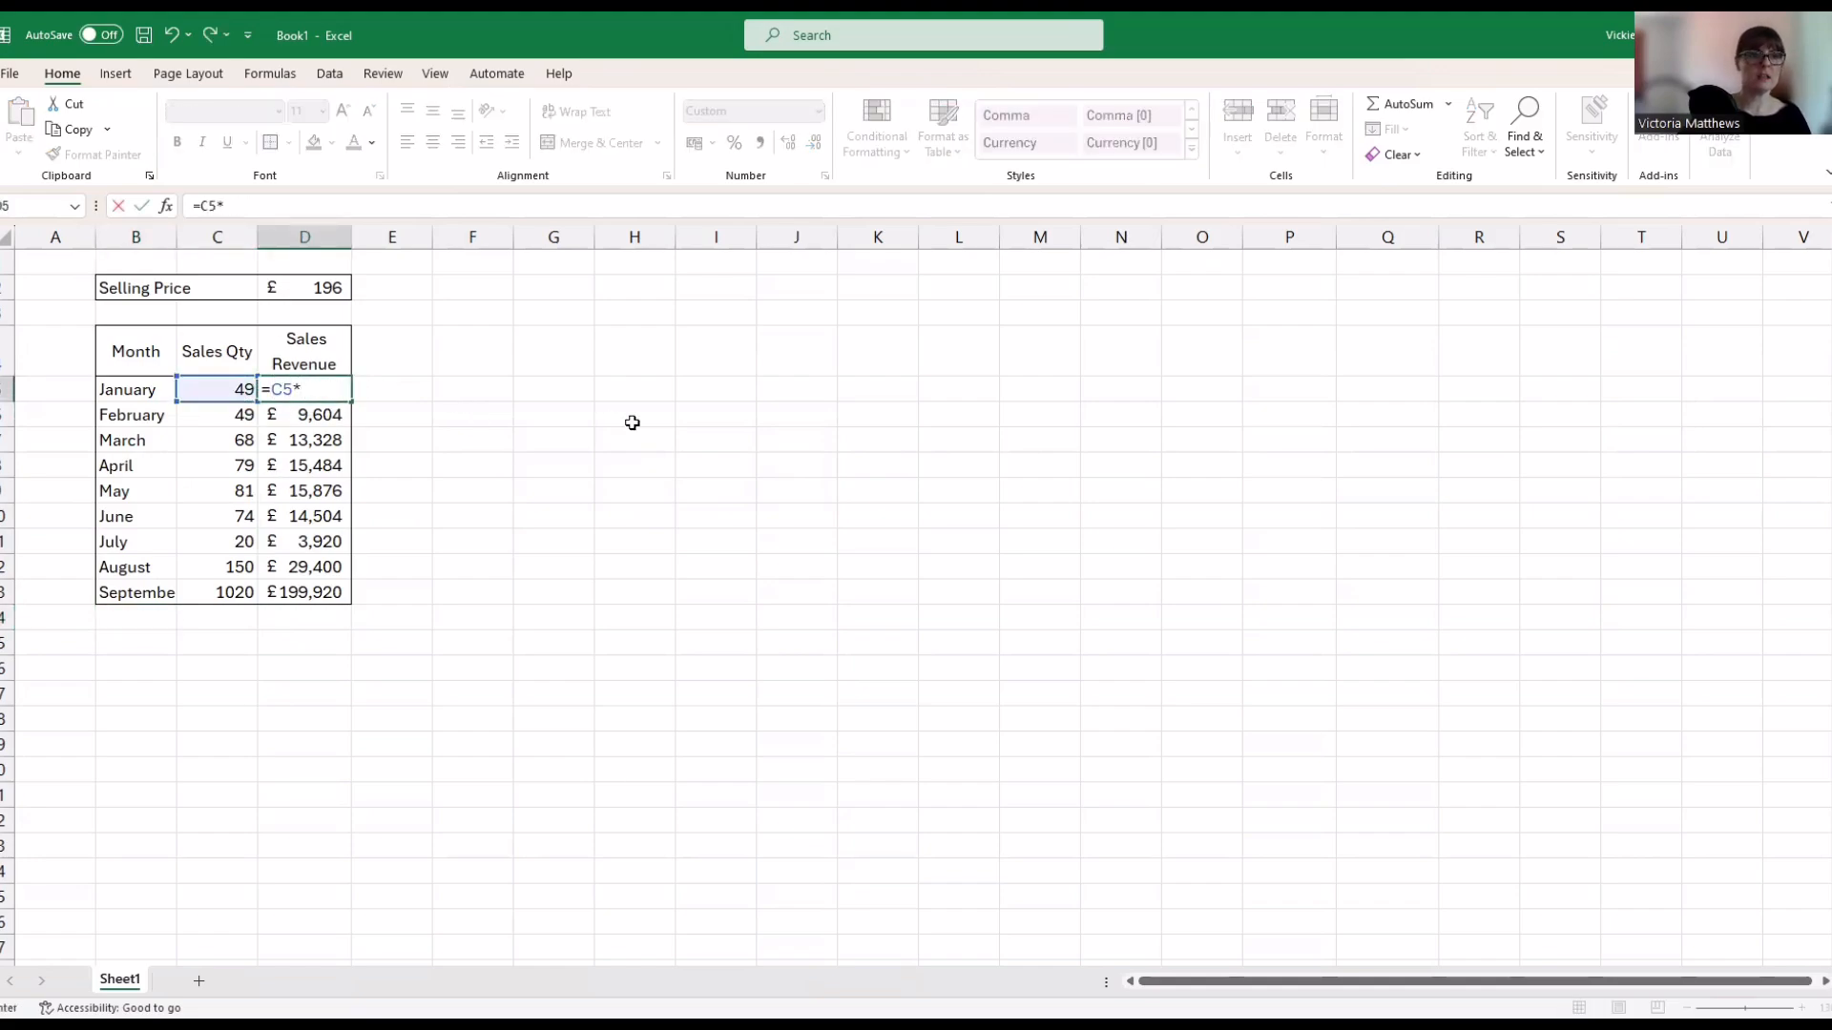
{"action": "left_click", "coordinate": [347, 287]}
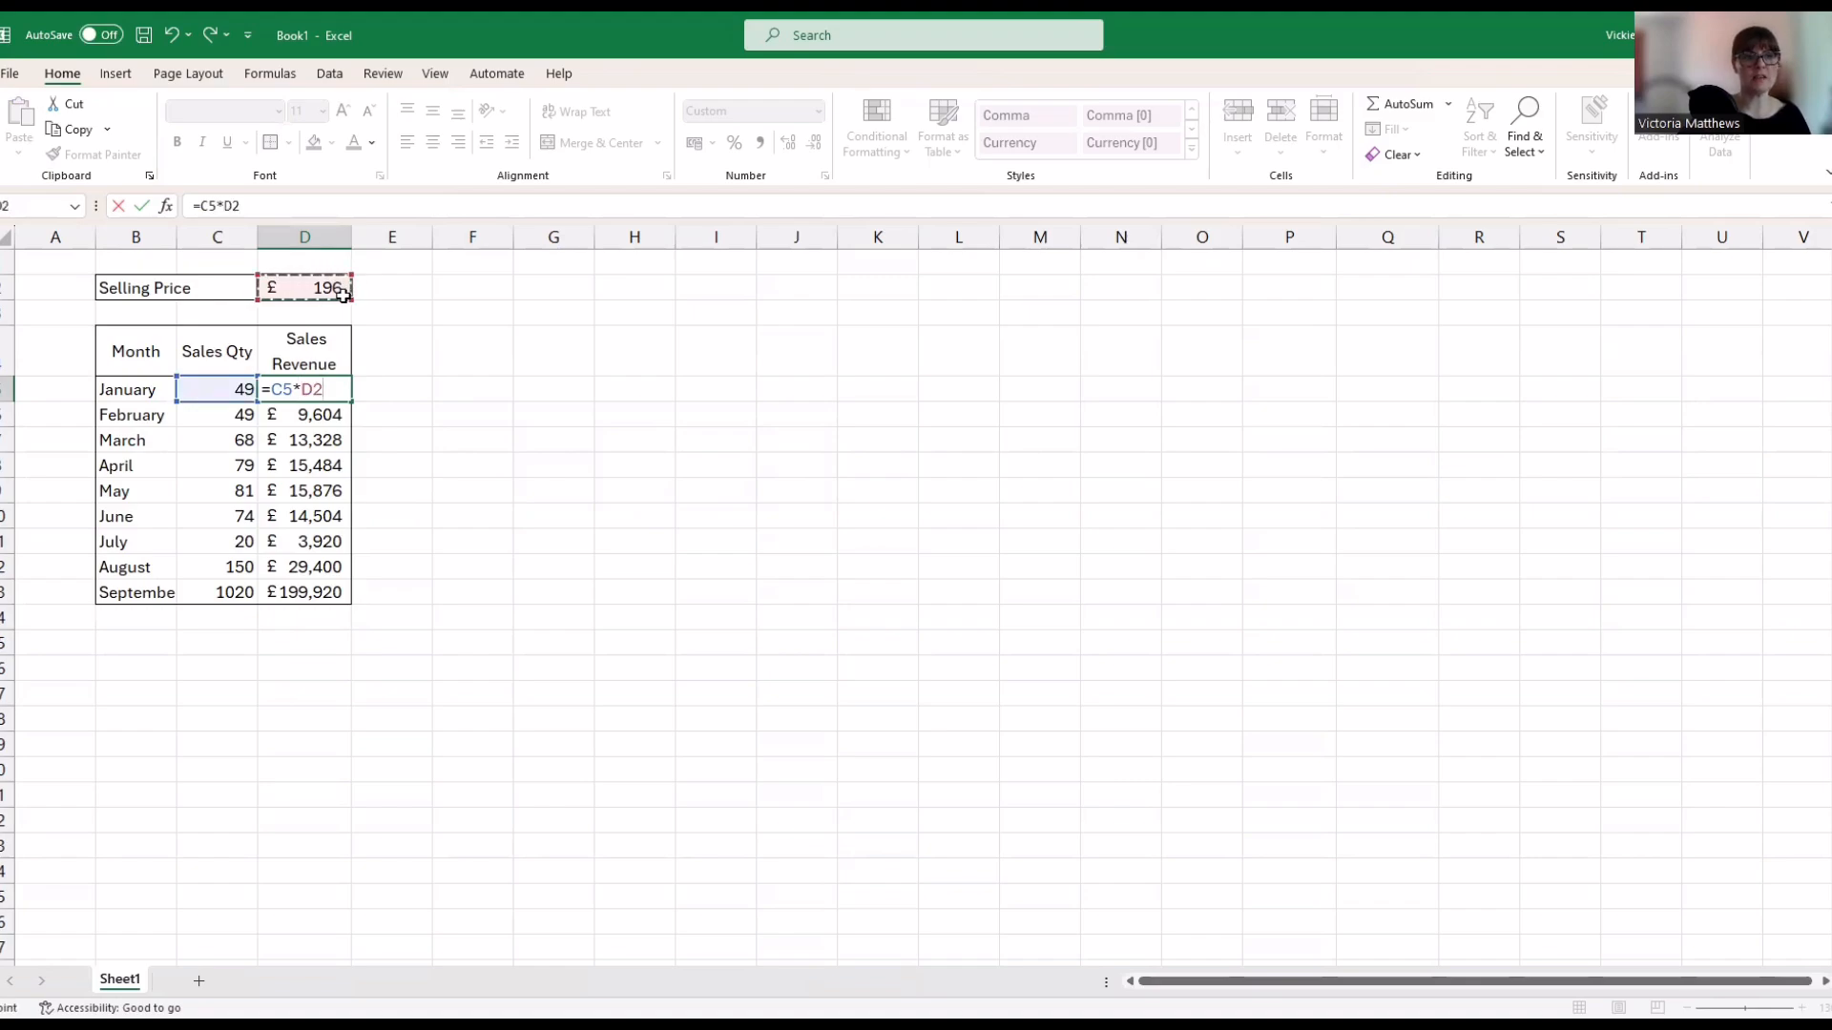
{"action": "key", "text": "F4"}
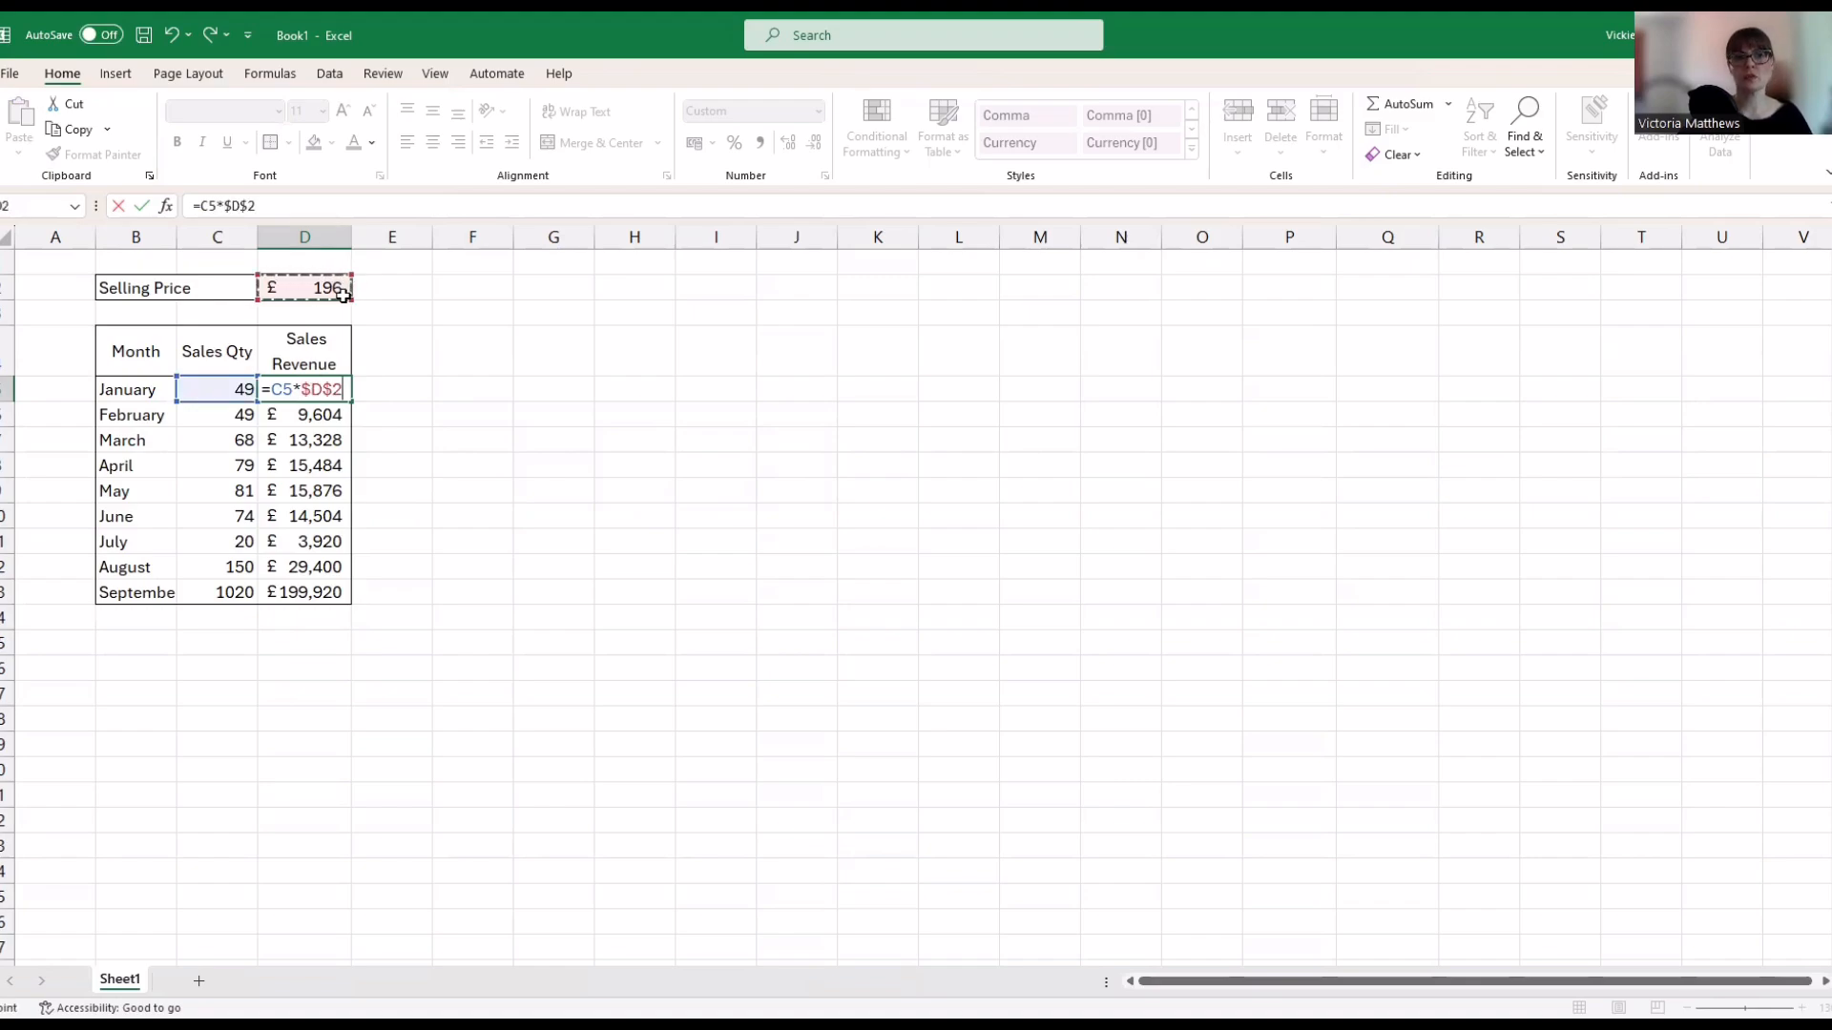
{"action": "key", "text": "Return"}
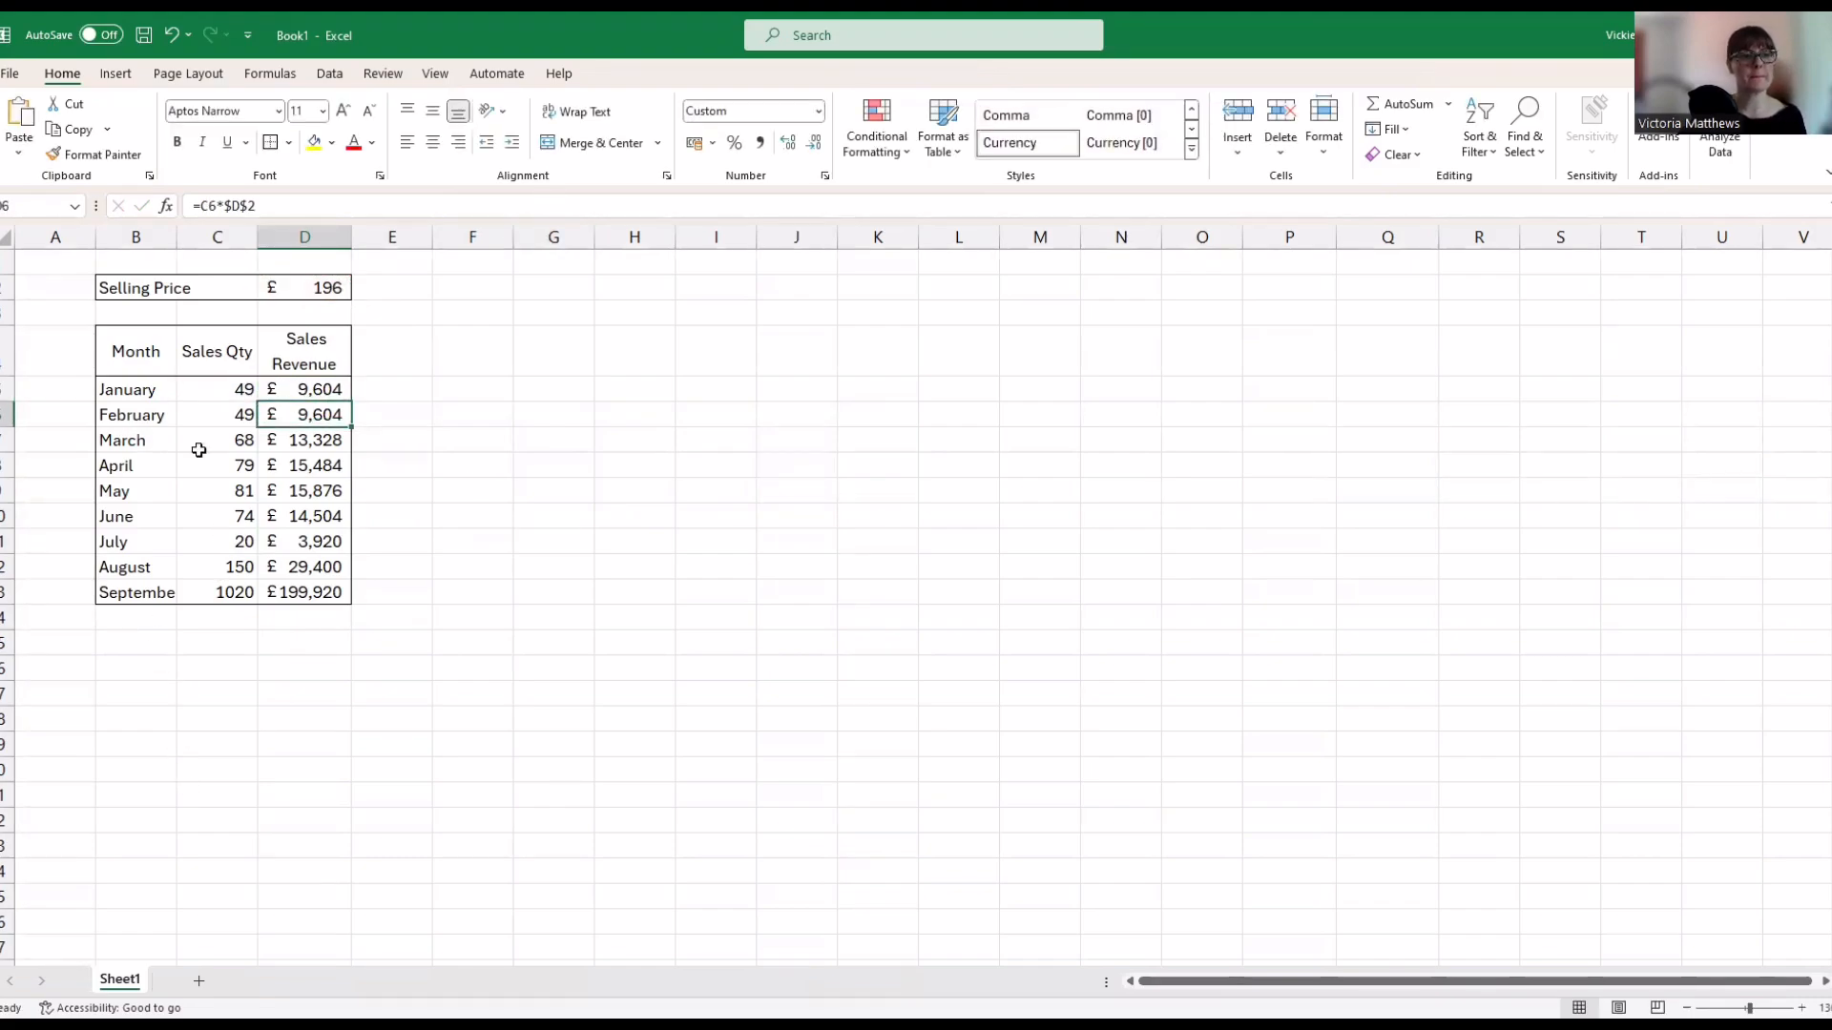
Autofit column B's width to the month names
{"action": "double_click", "coordinate": [177, 237]}
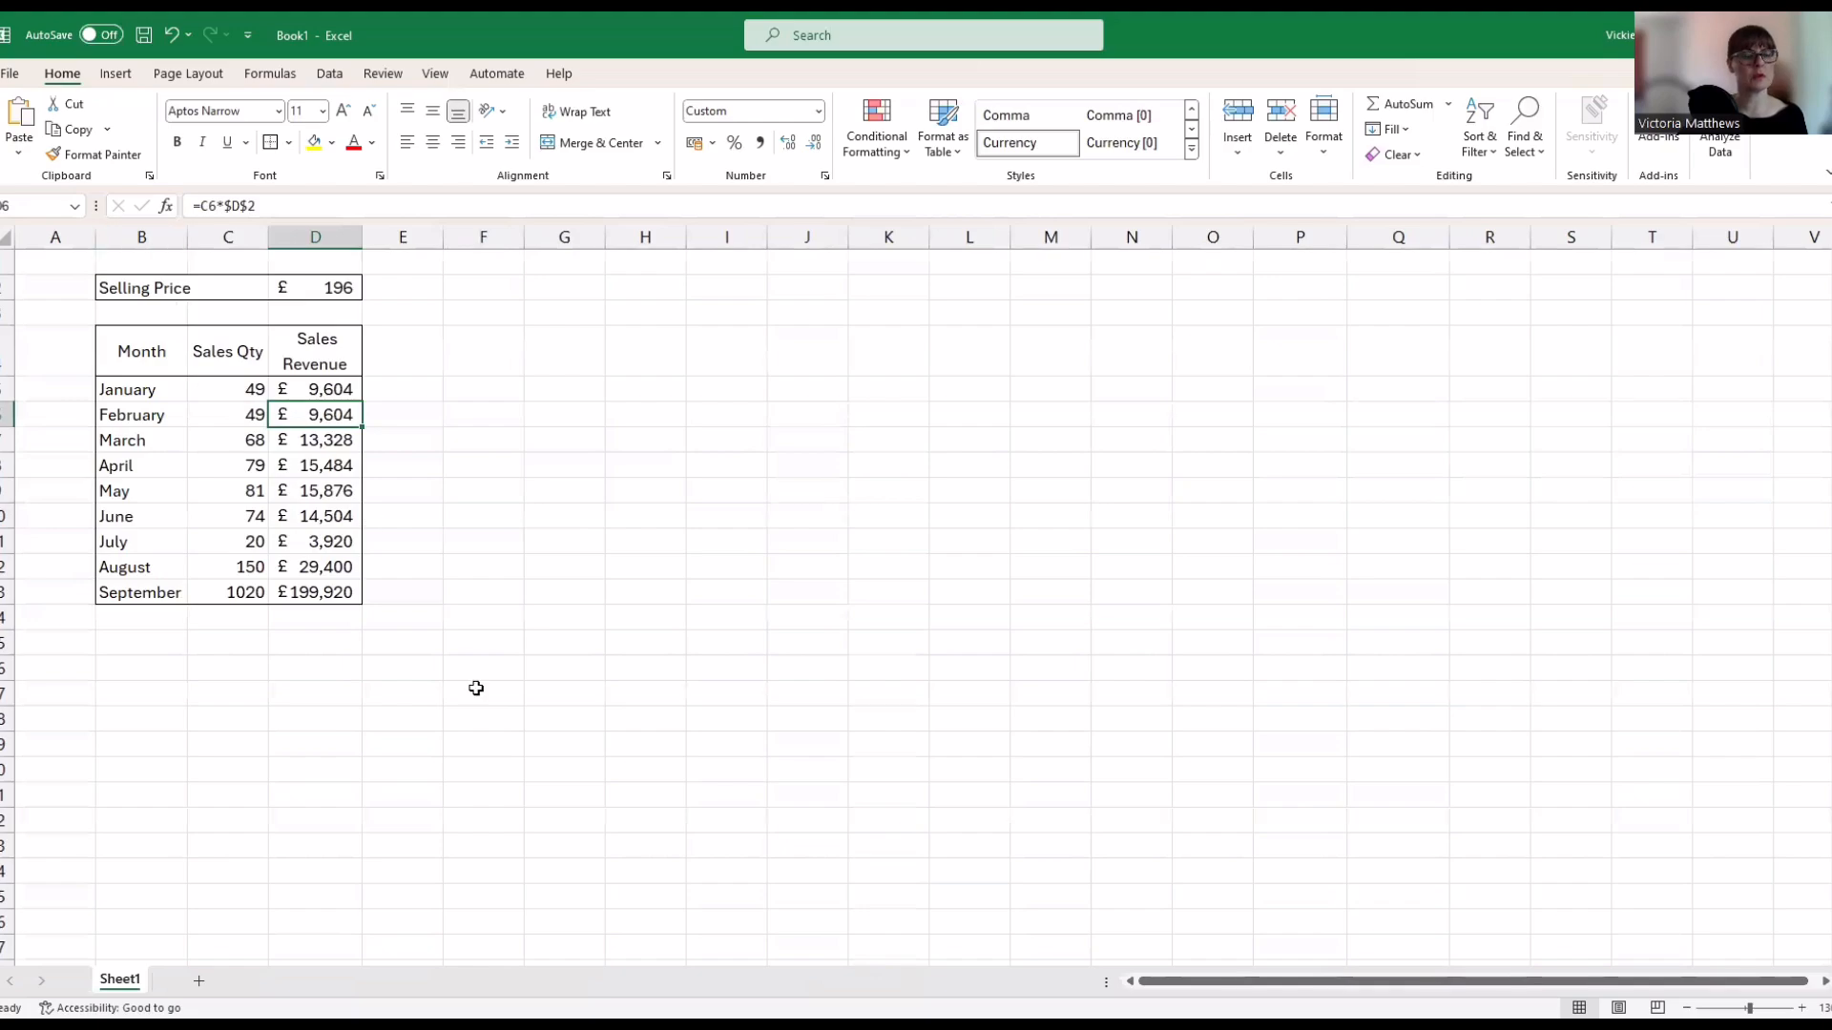
{"action": "left_click", "coordinate": [167, 625]}
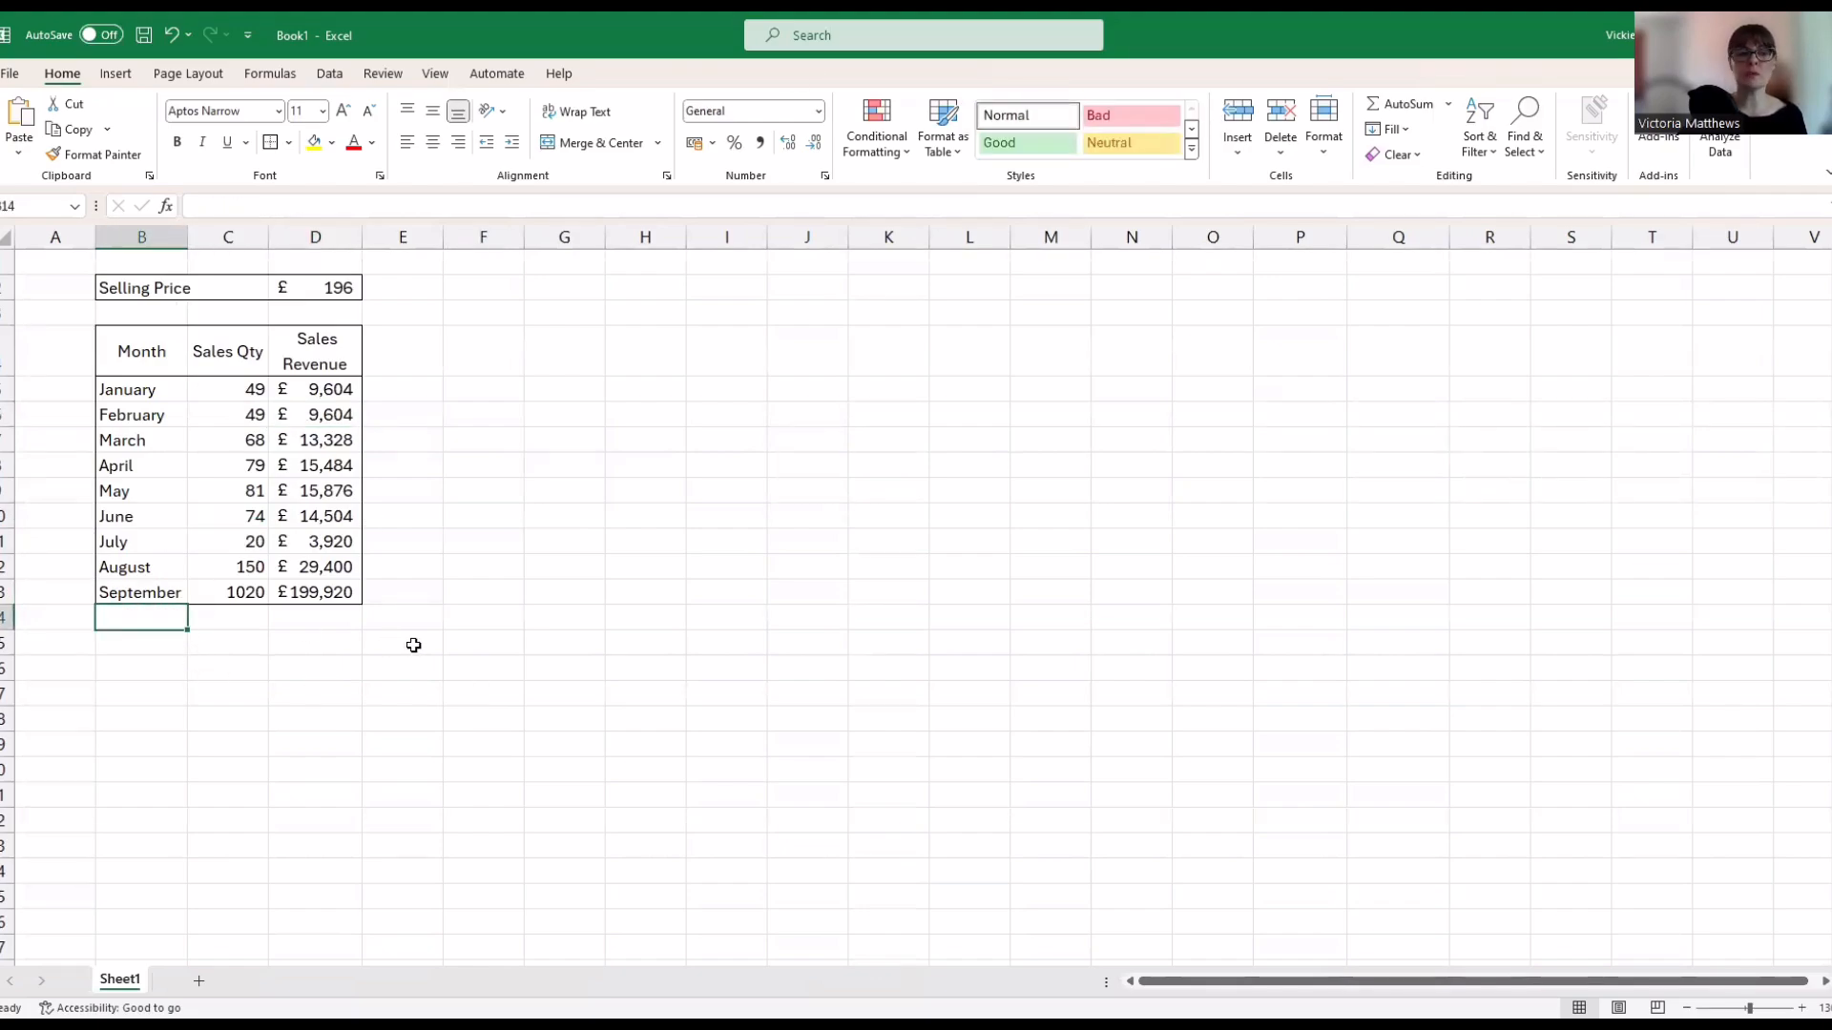
{"action": "left_click_drag", "start_coordinate": [334, 396], "coordinate": [331, 592]}
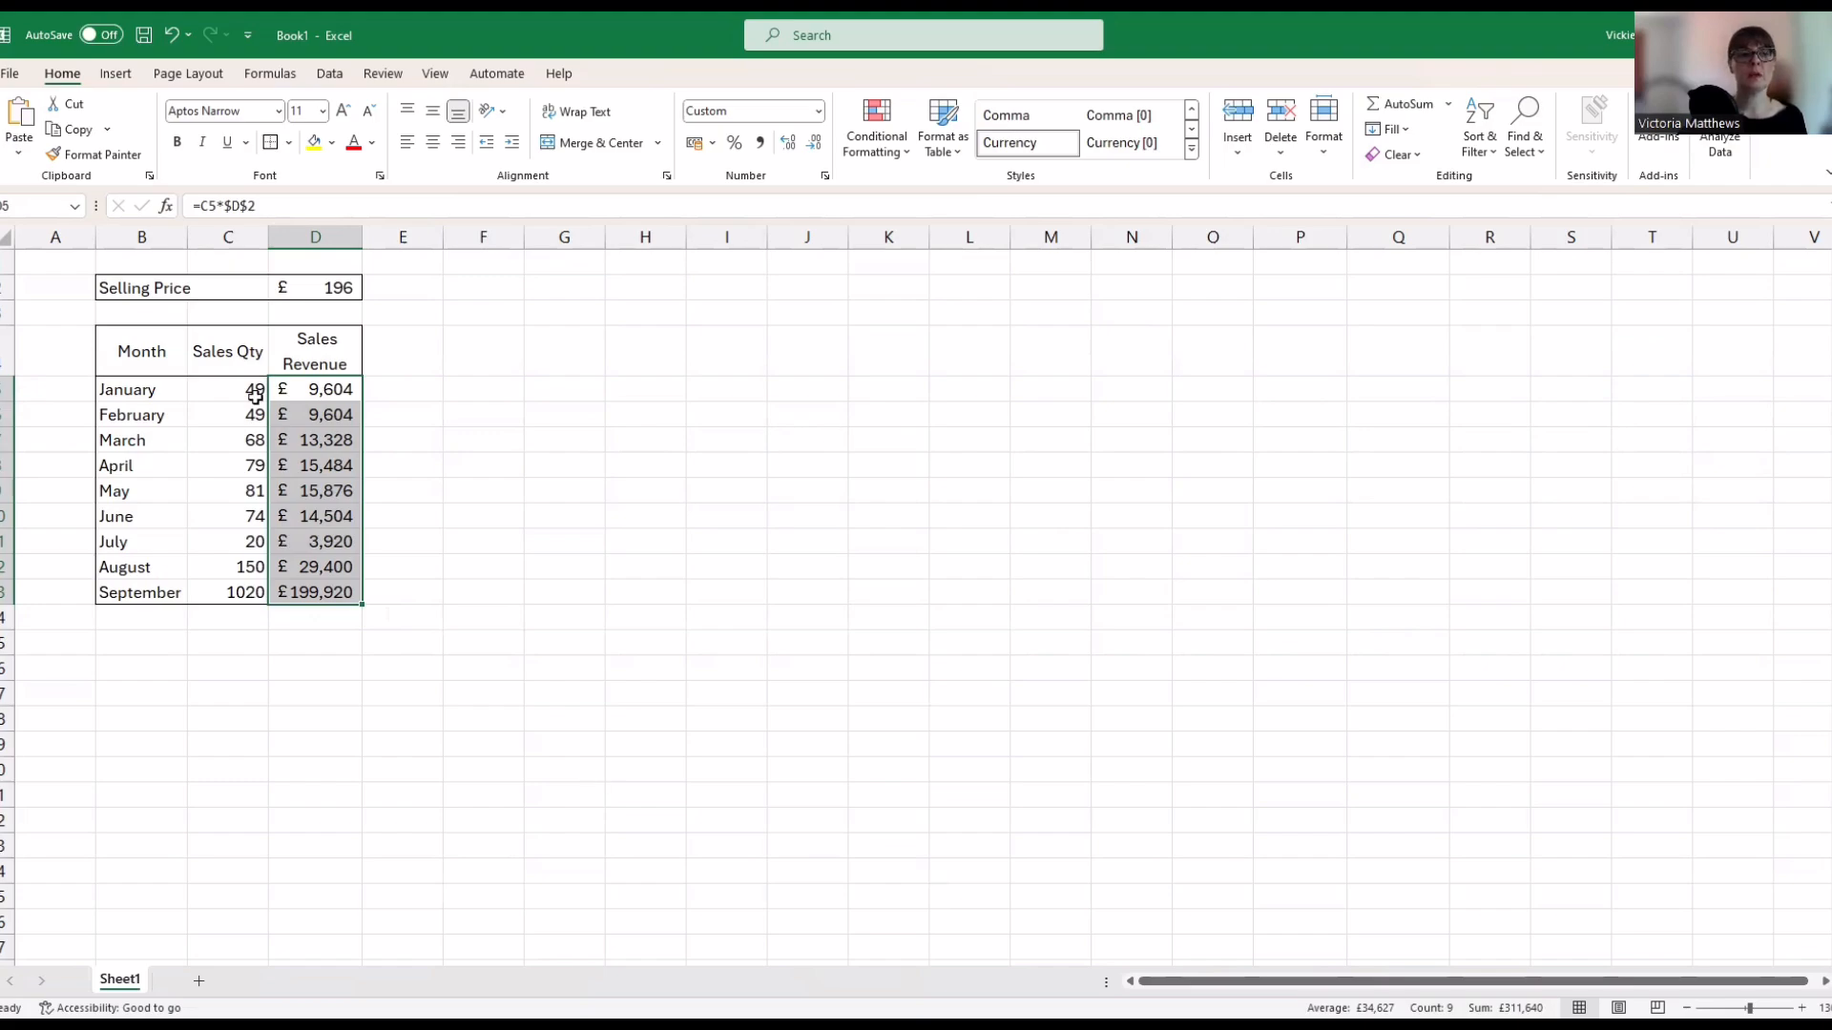
{"action": "left_click_drag", "start_coordinate": [256, 392], "coordinate": [212, 600]}
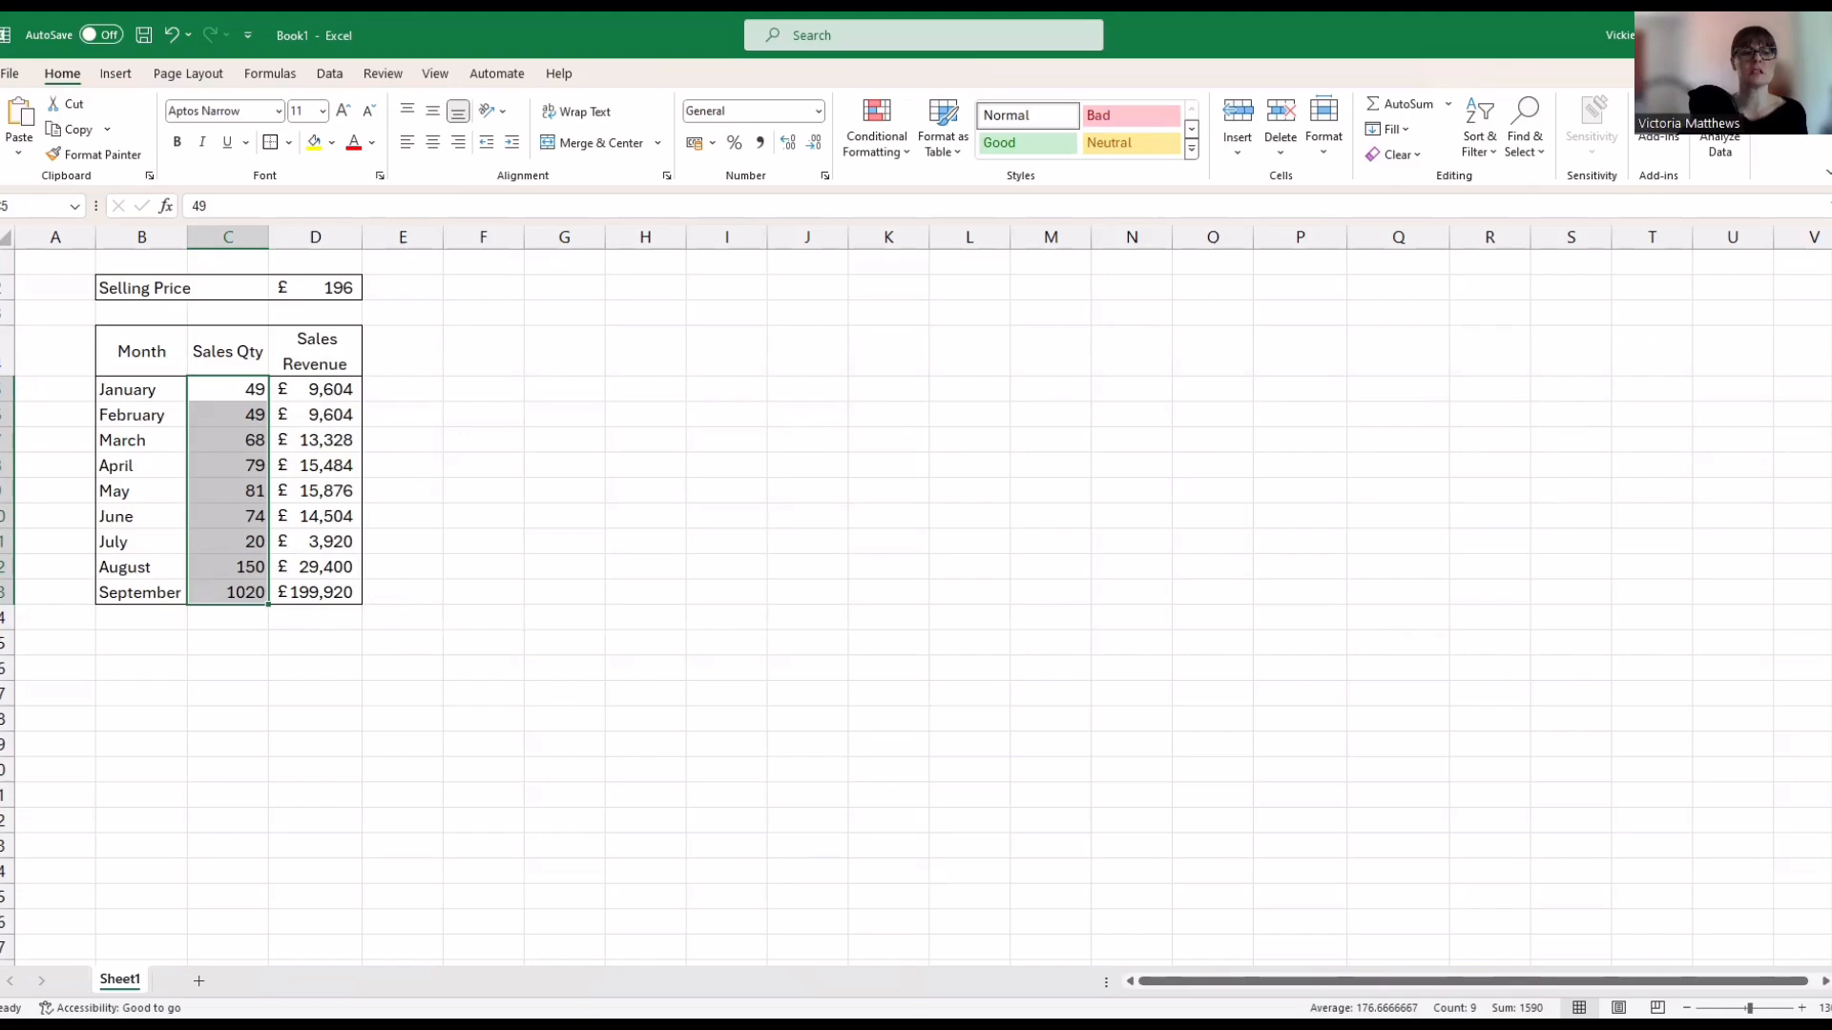
{"action": "left_click", "coordinate": [564, 643]}
{"action": "left_click", "coordinate": [207, 362]}
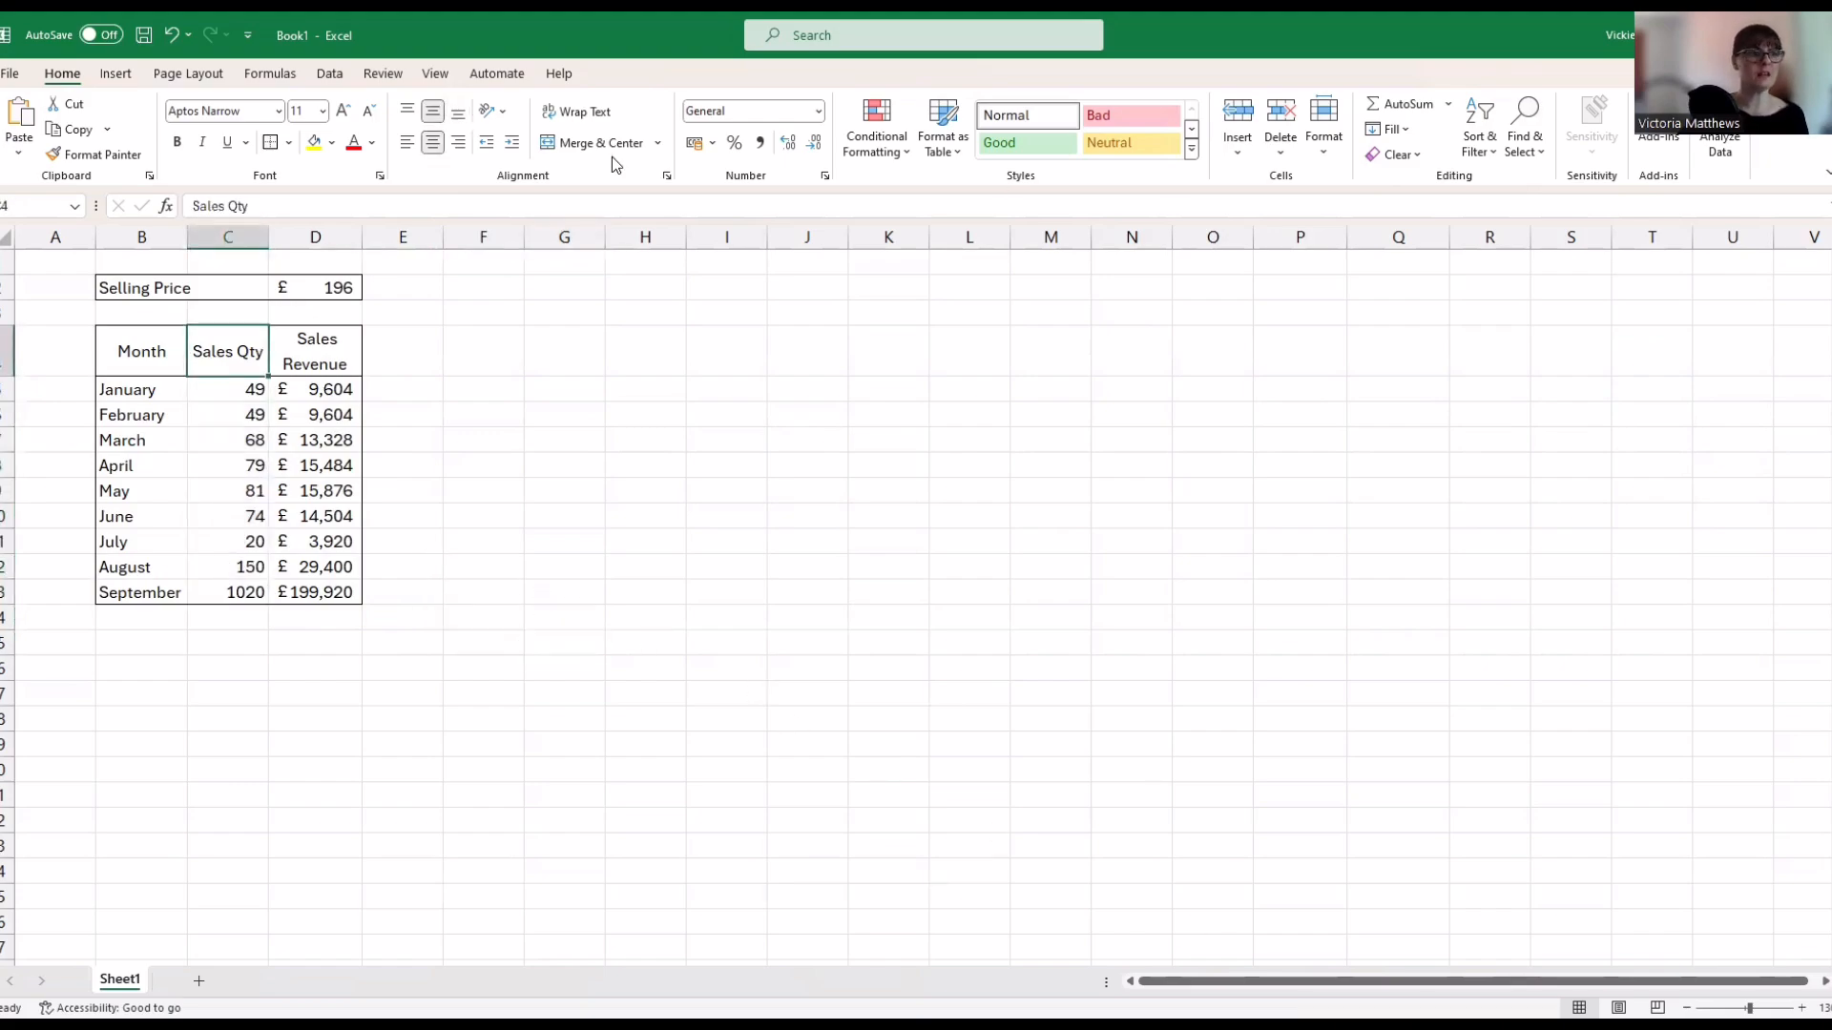
Insert two blank rows at the top of the sheet, above the Selling Price row
{"action": "left_click", "coordinate": [5, 263]}
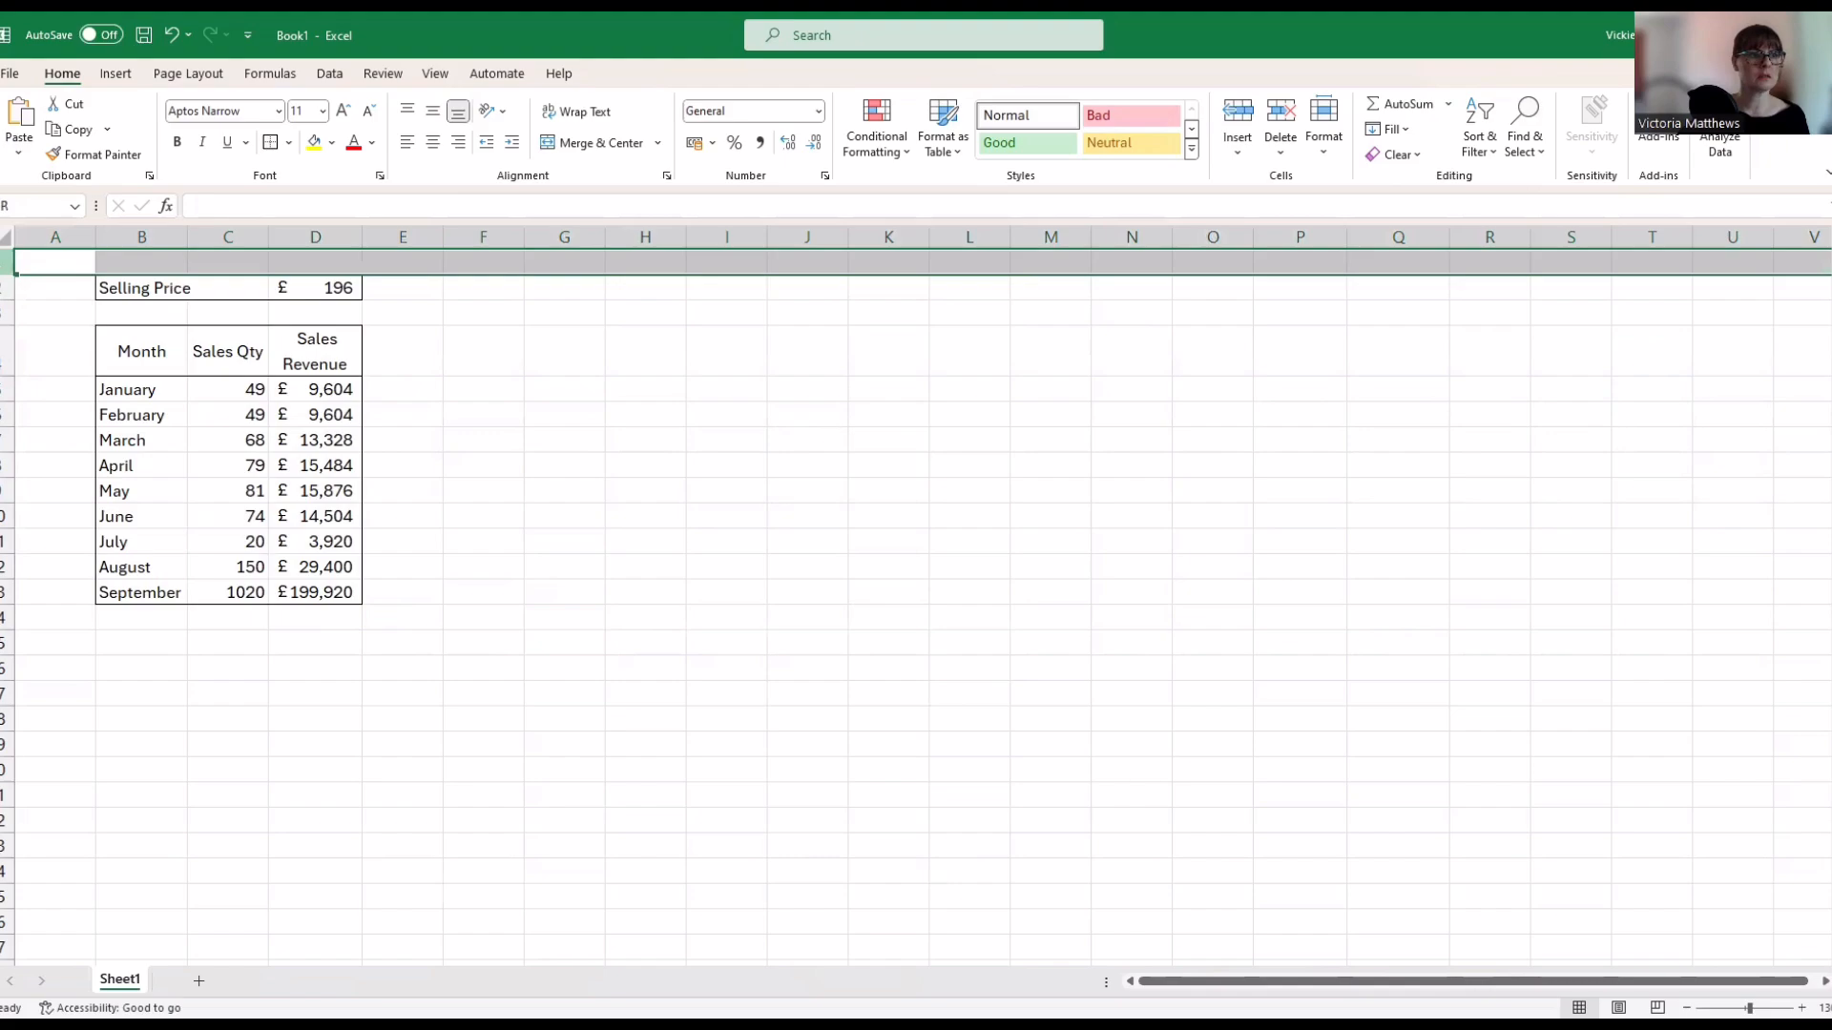
{"action": "left_click_drag", "start_coordinate": [6, 263], "coordinate": [5, 288]}
{"action": "right_click", "coordinate": [6, 287]}
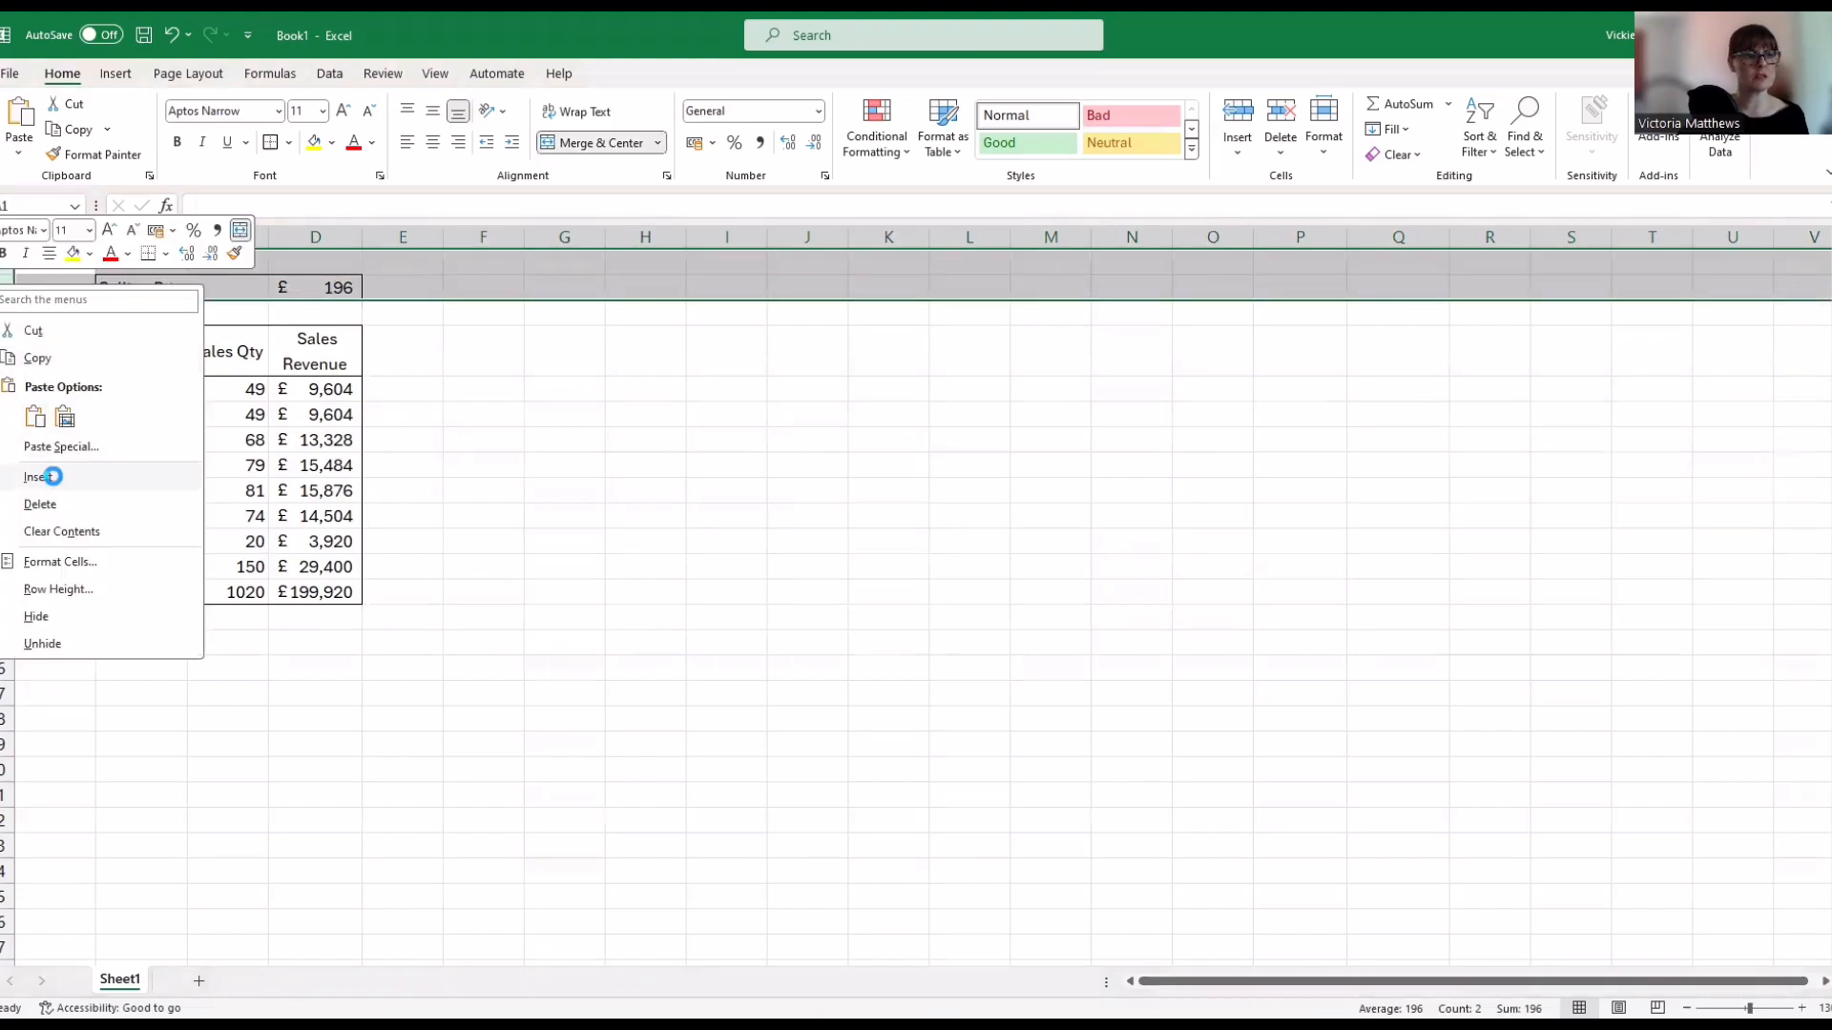
{"action": "left_click", "coordinate": [52, 474]}
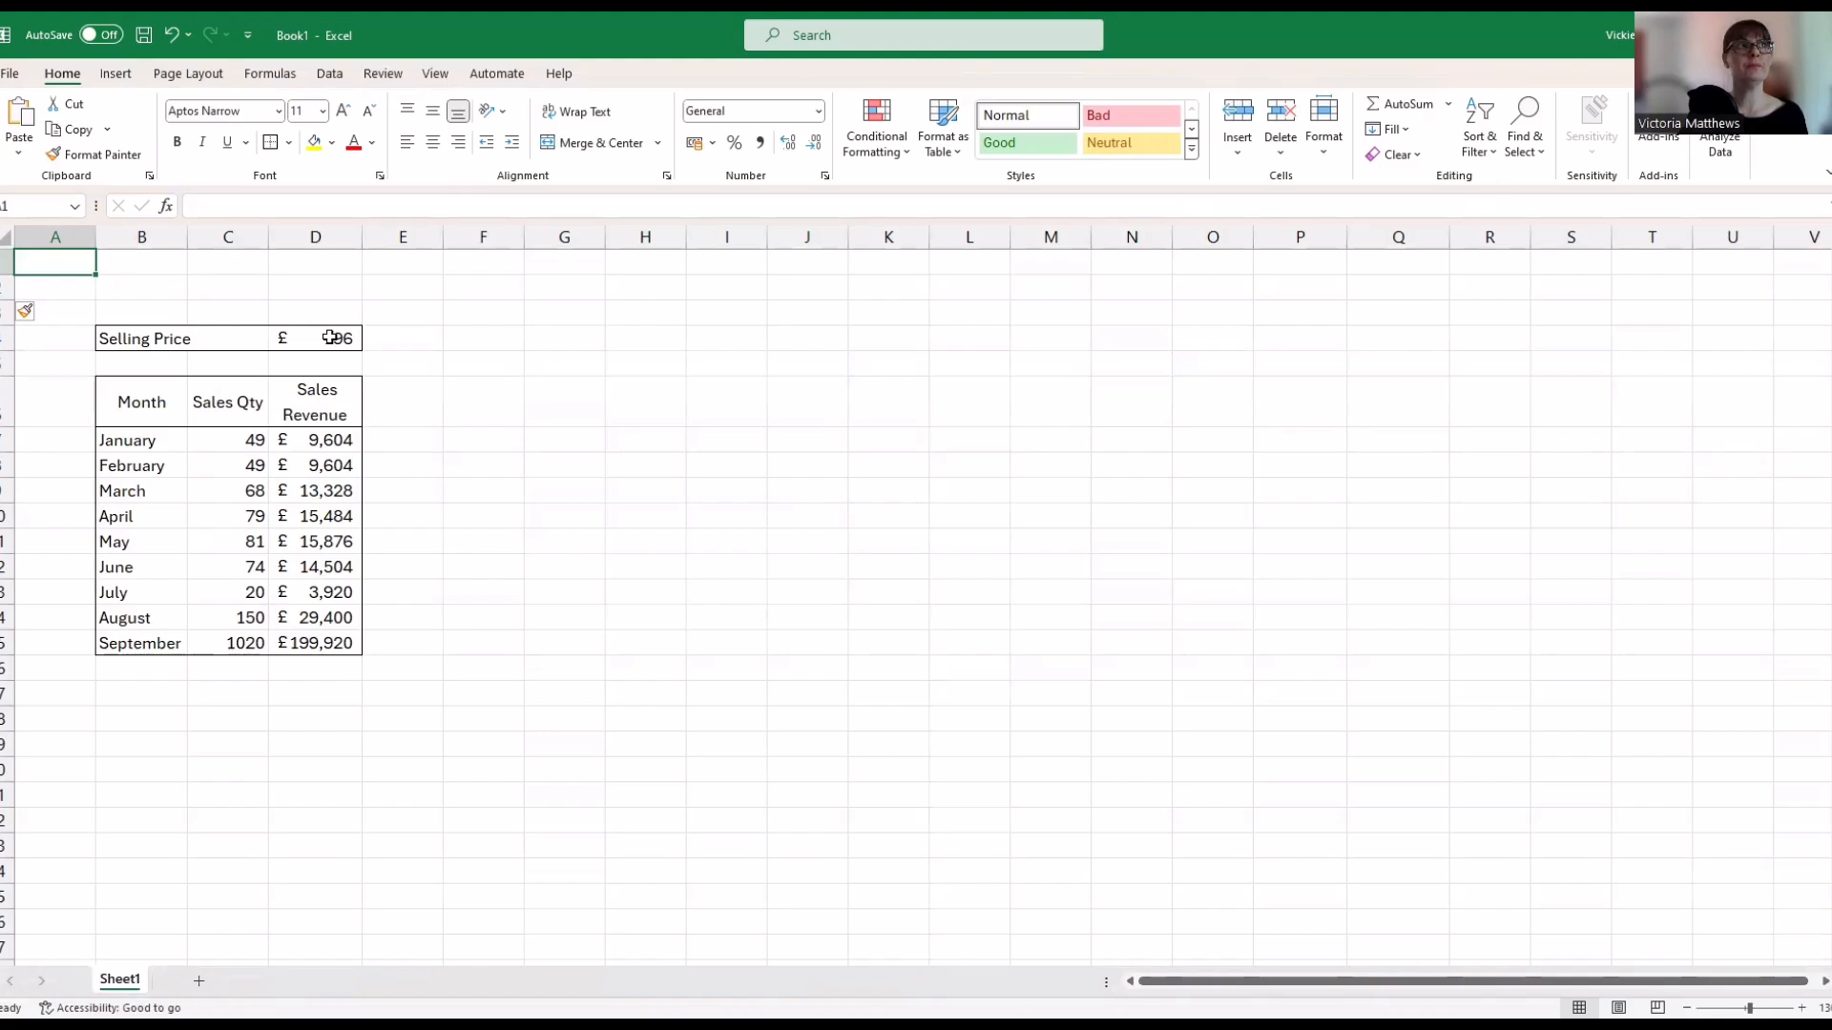
Enter the title "Sales Analysis for yr Tutoring Company" in cell A1
{"action": "type", "text": "Sales Analysis"}
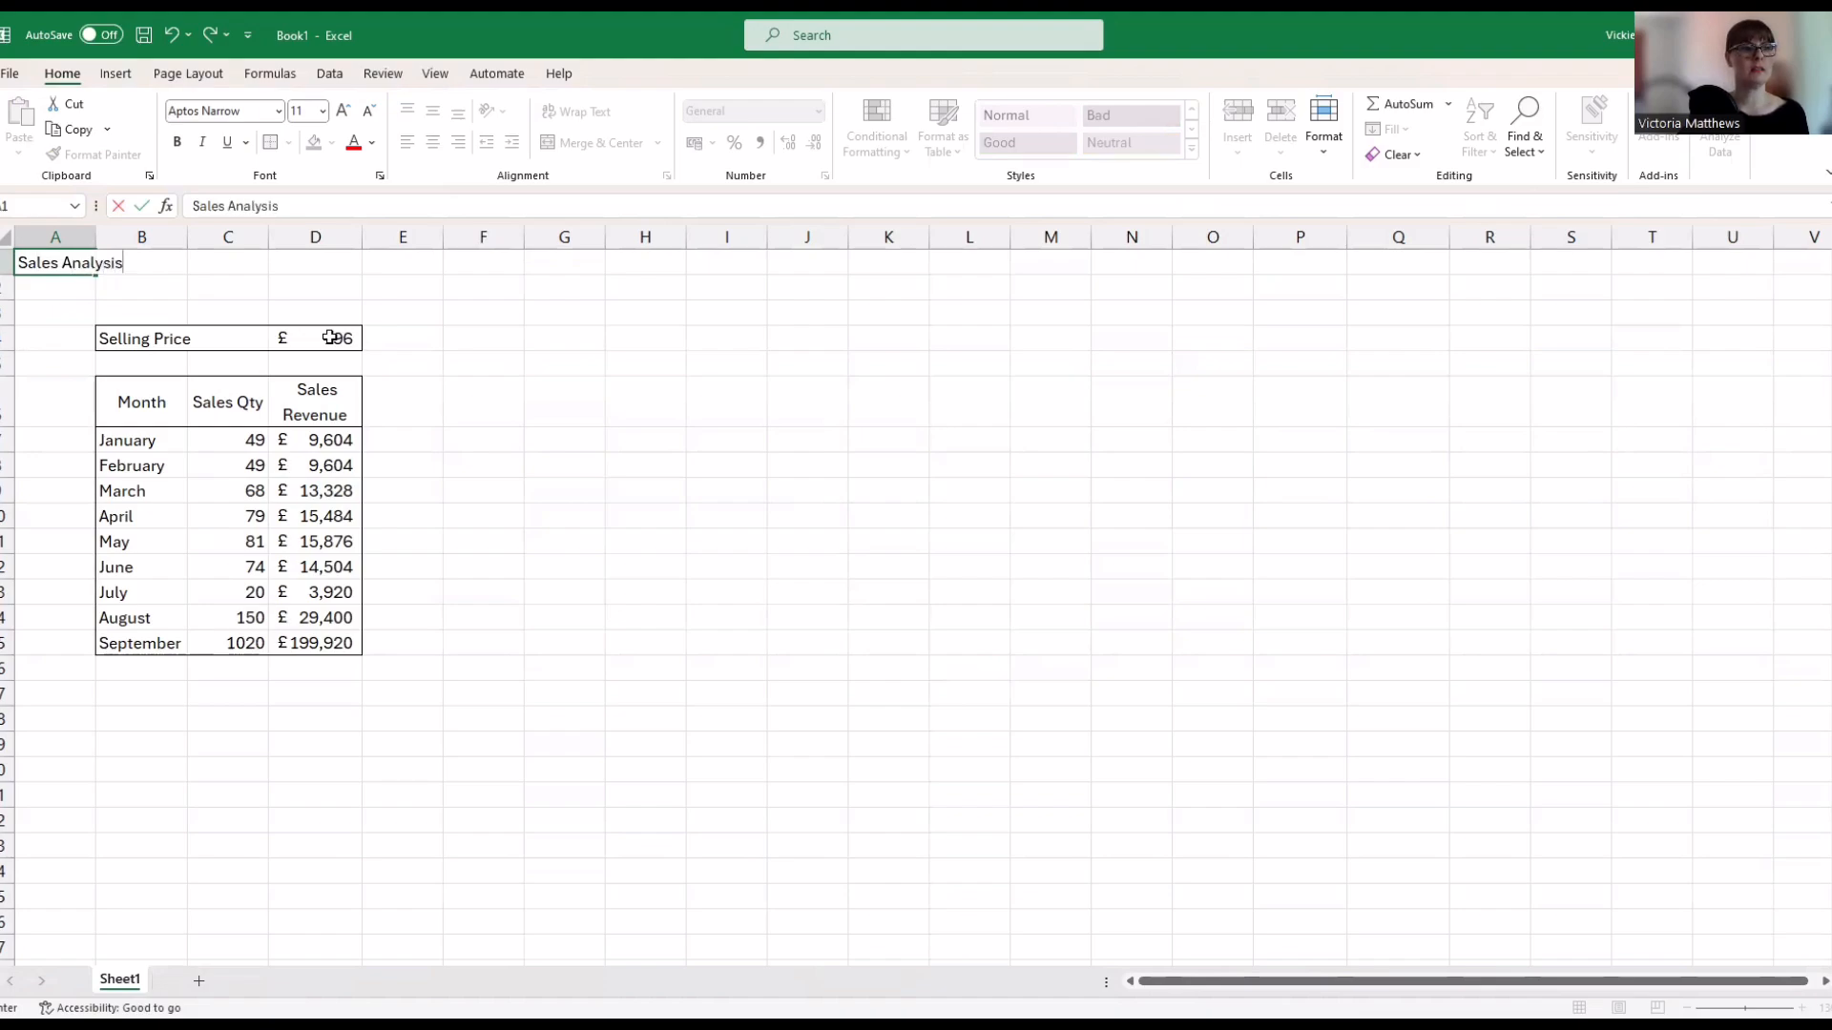
{"action": "type", "text": "for"}
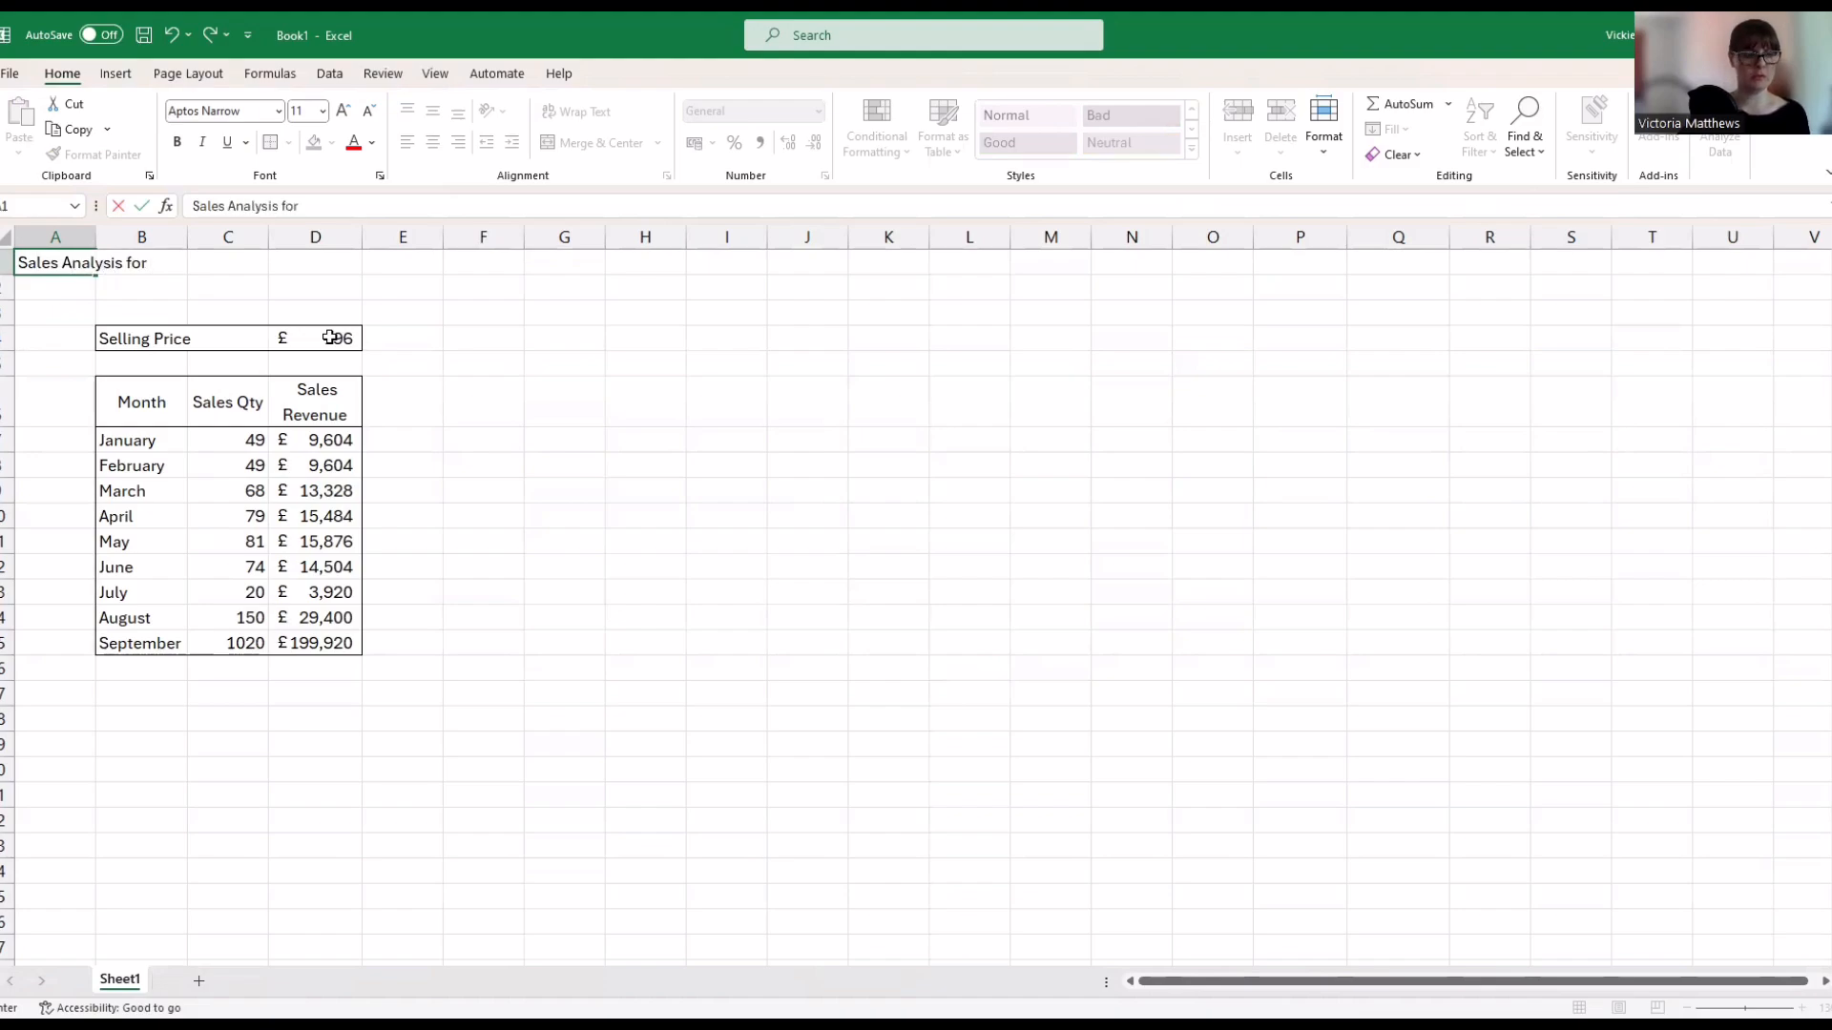
{"action": "type", "text": " yr T"}
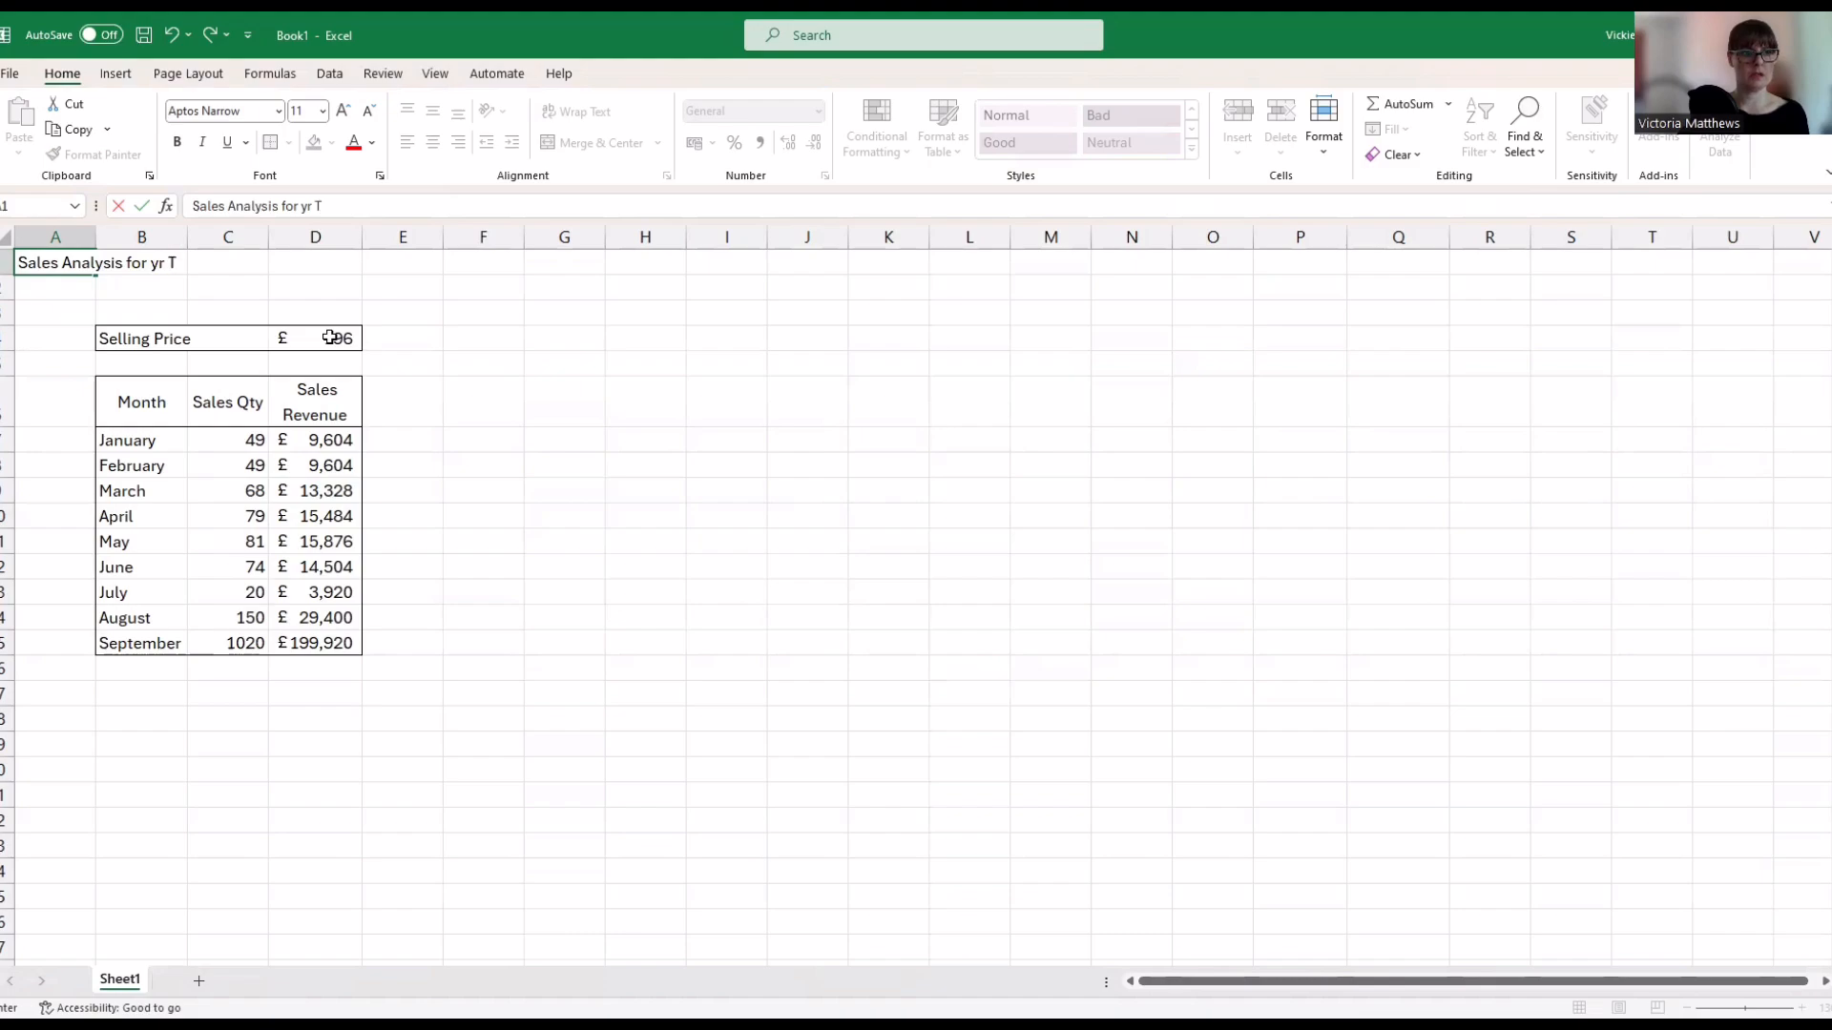
{"action": "type", "text": "utoring Com"}
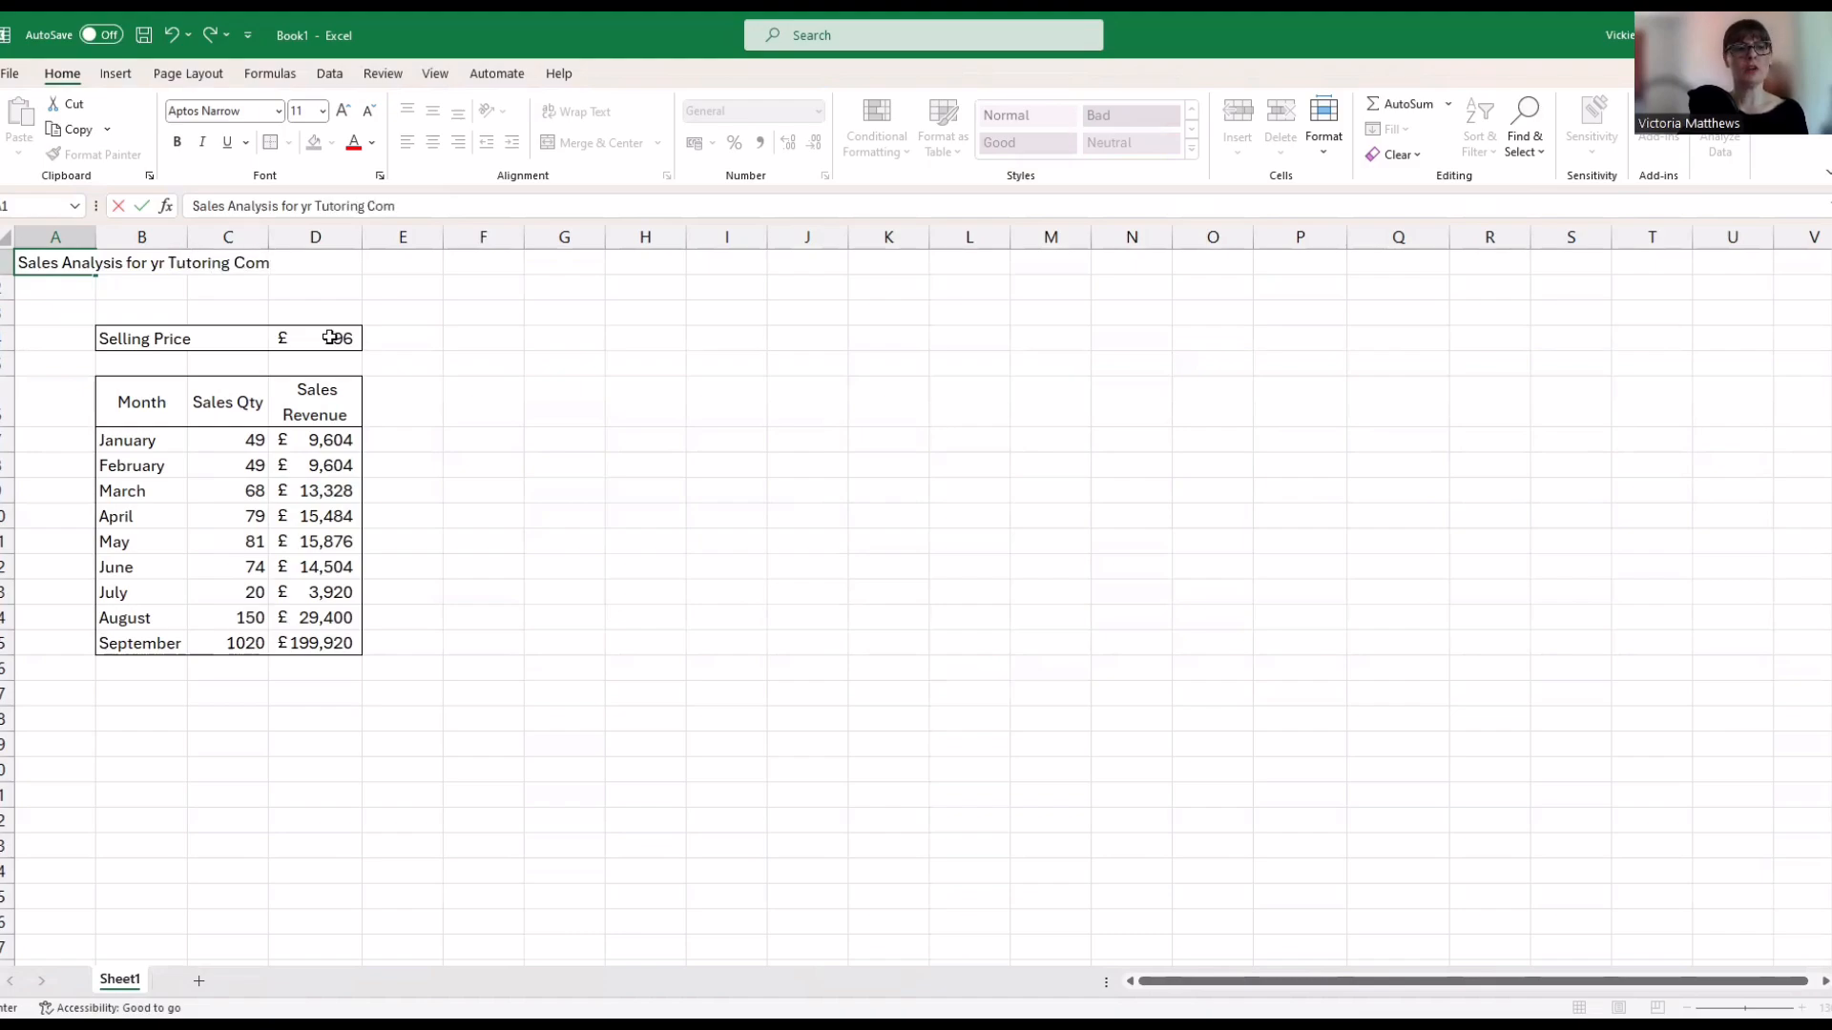
{"action": "type", "text": "pany"}
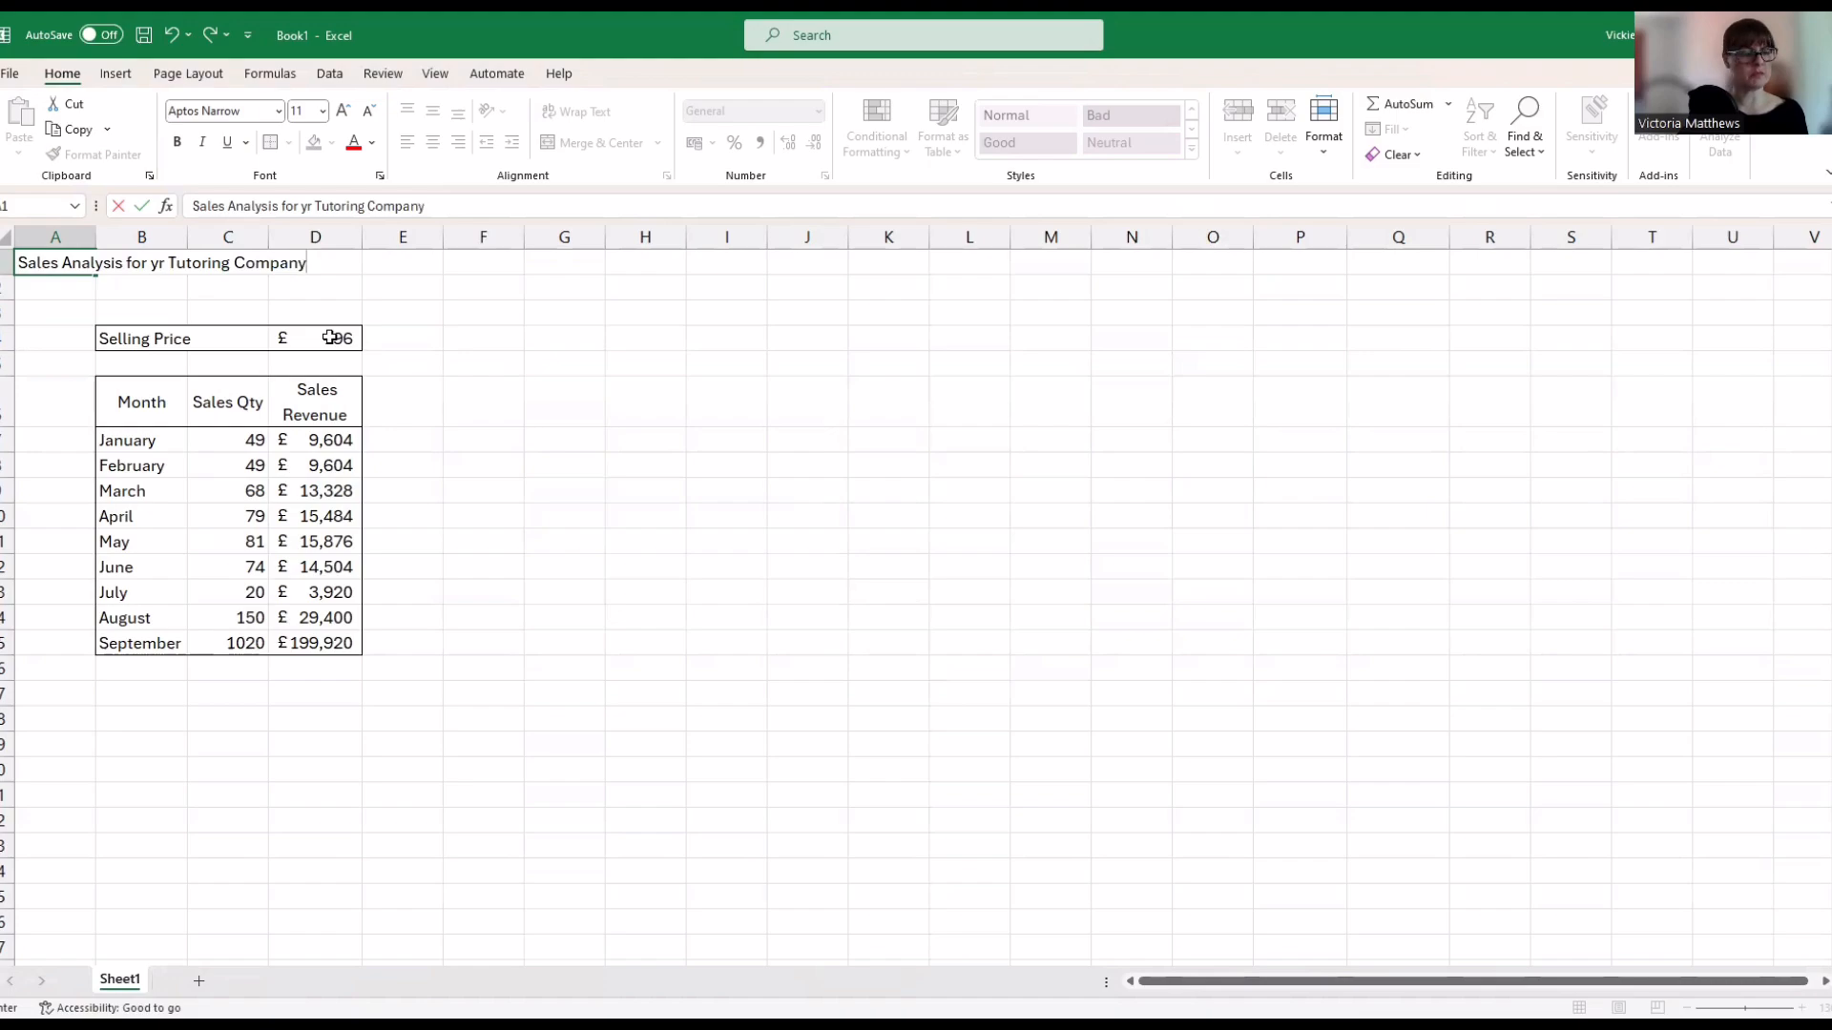
{"action": "key", "text": "Return"}
{"action": "key", "text": "Down"}
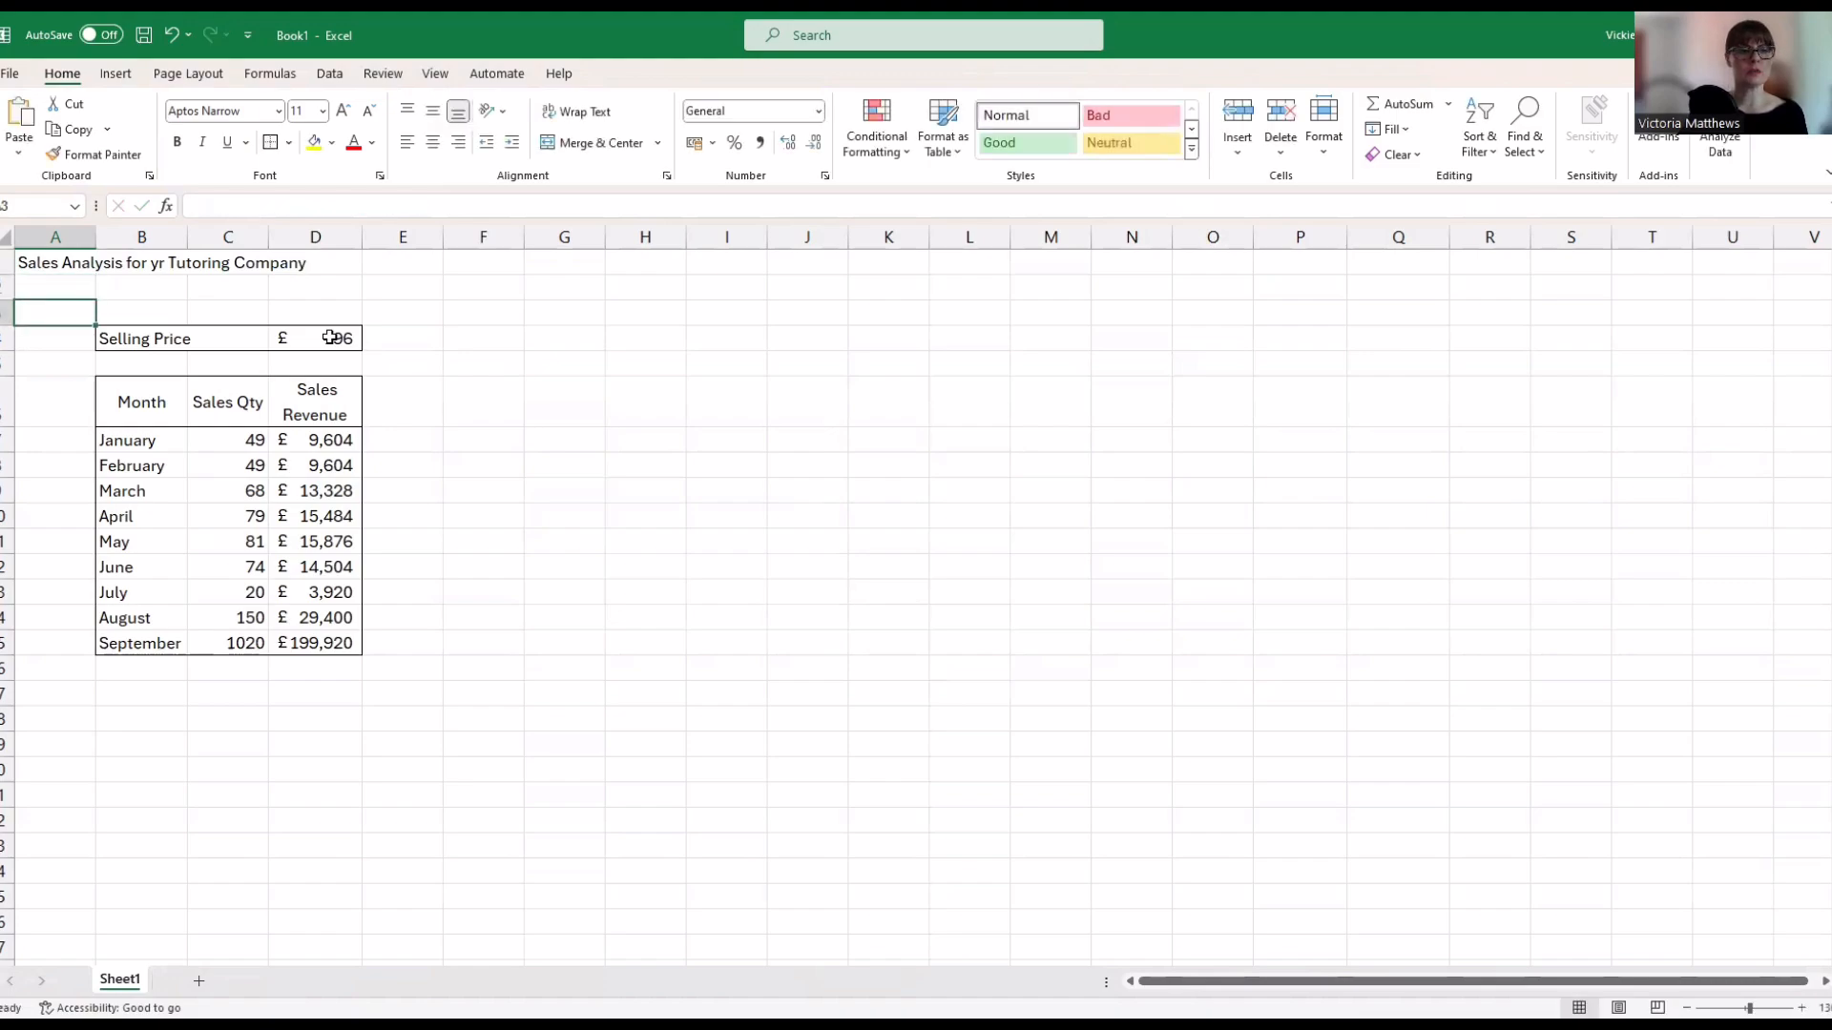
Make the title in A1 bold and merge cells A1:D1 without centring the text
{"action": "left_click", "coordinate": [58, 259]}
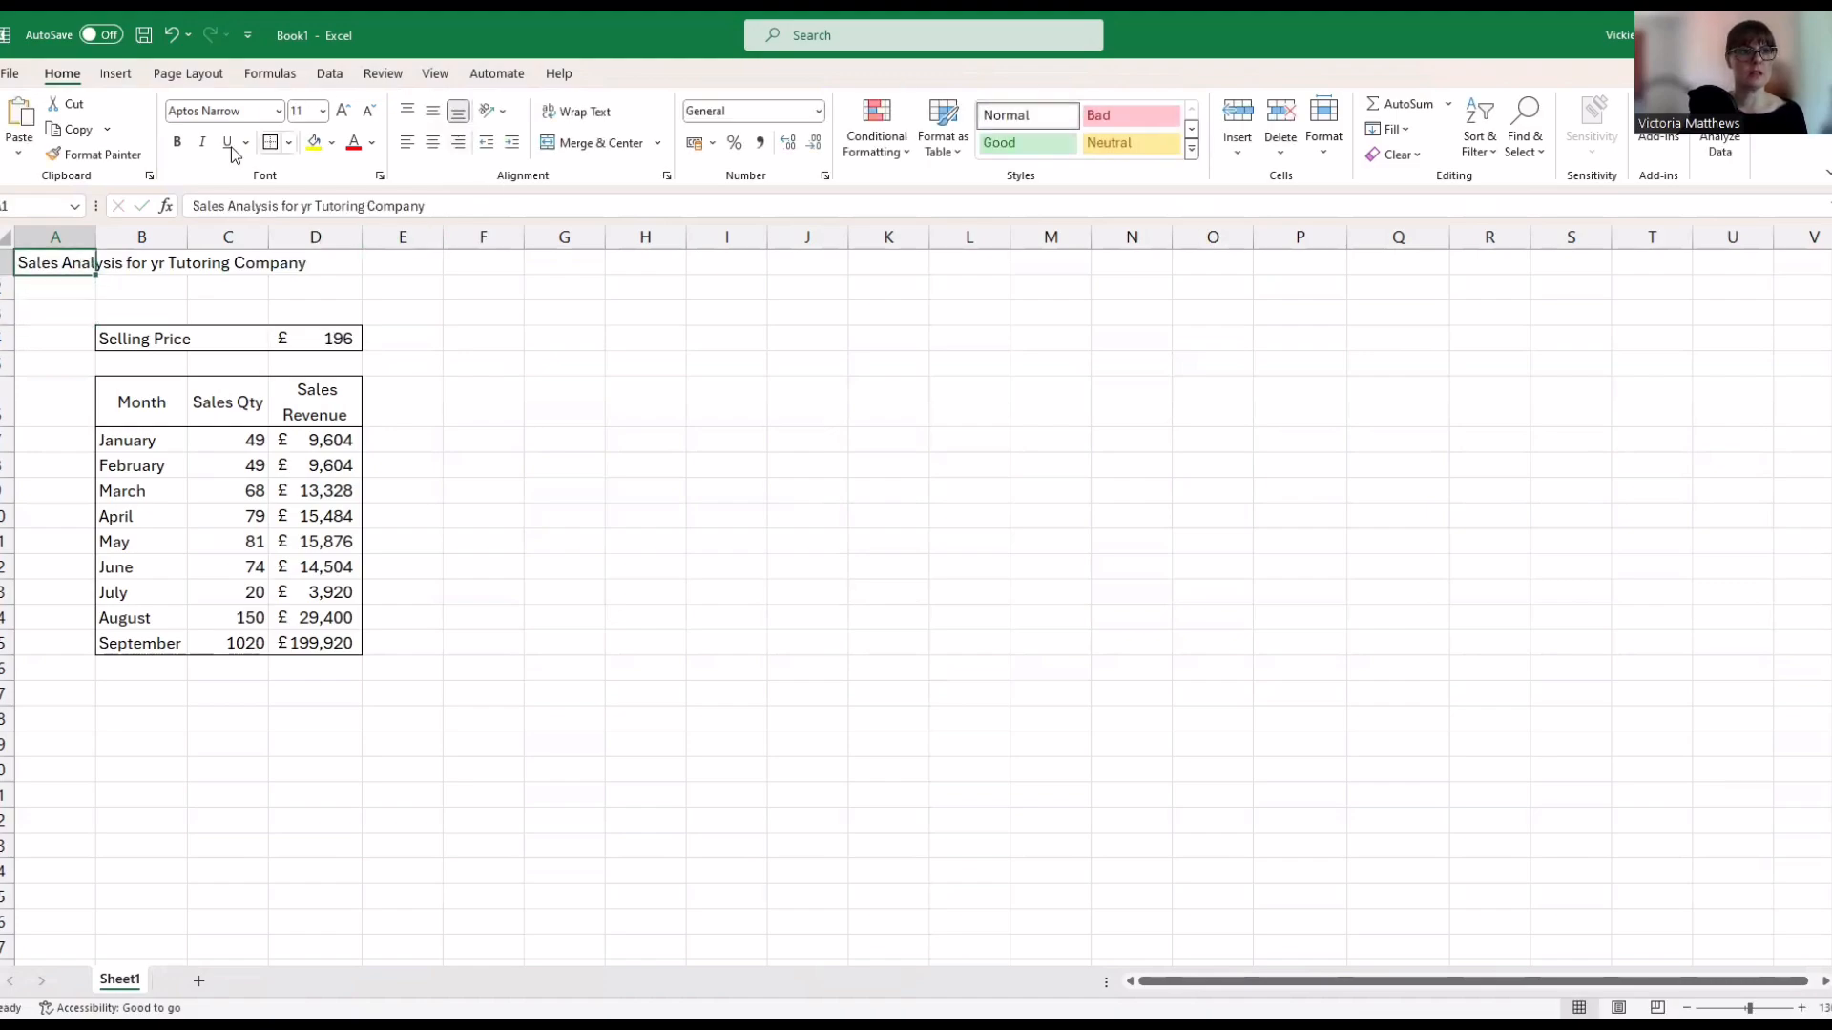
{"action": "left_click", "coordinate": [178, 144]}
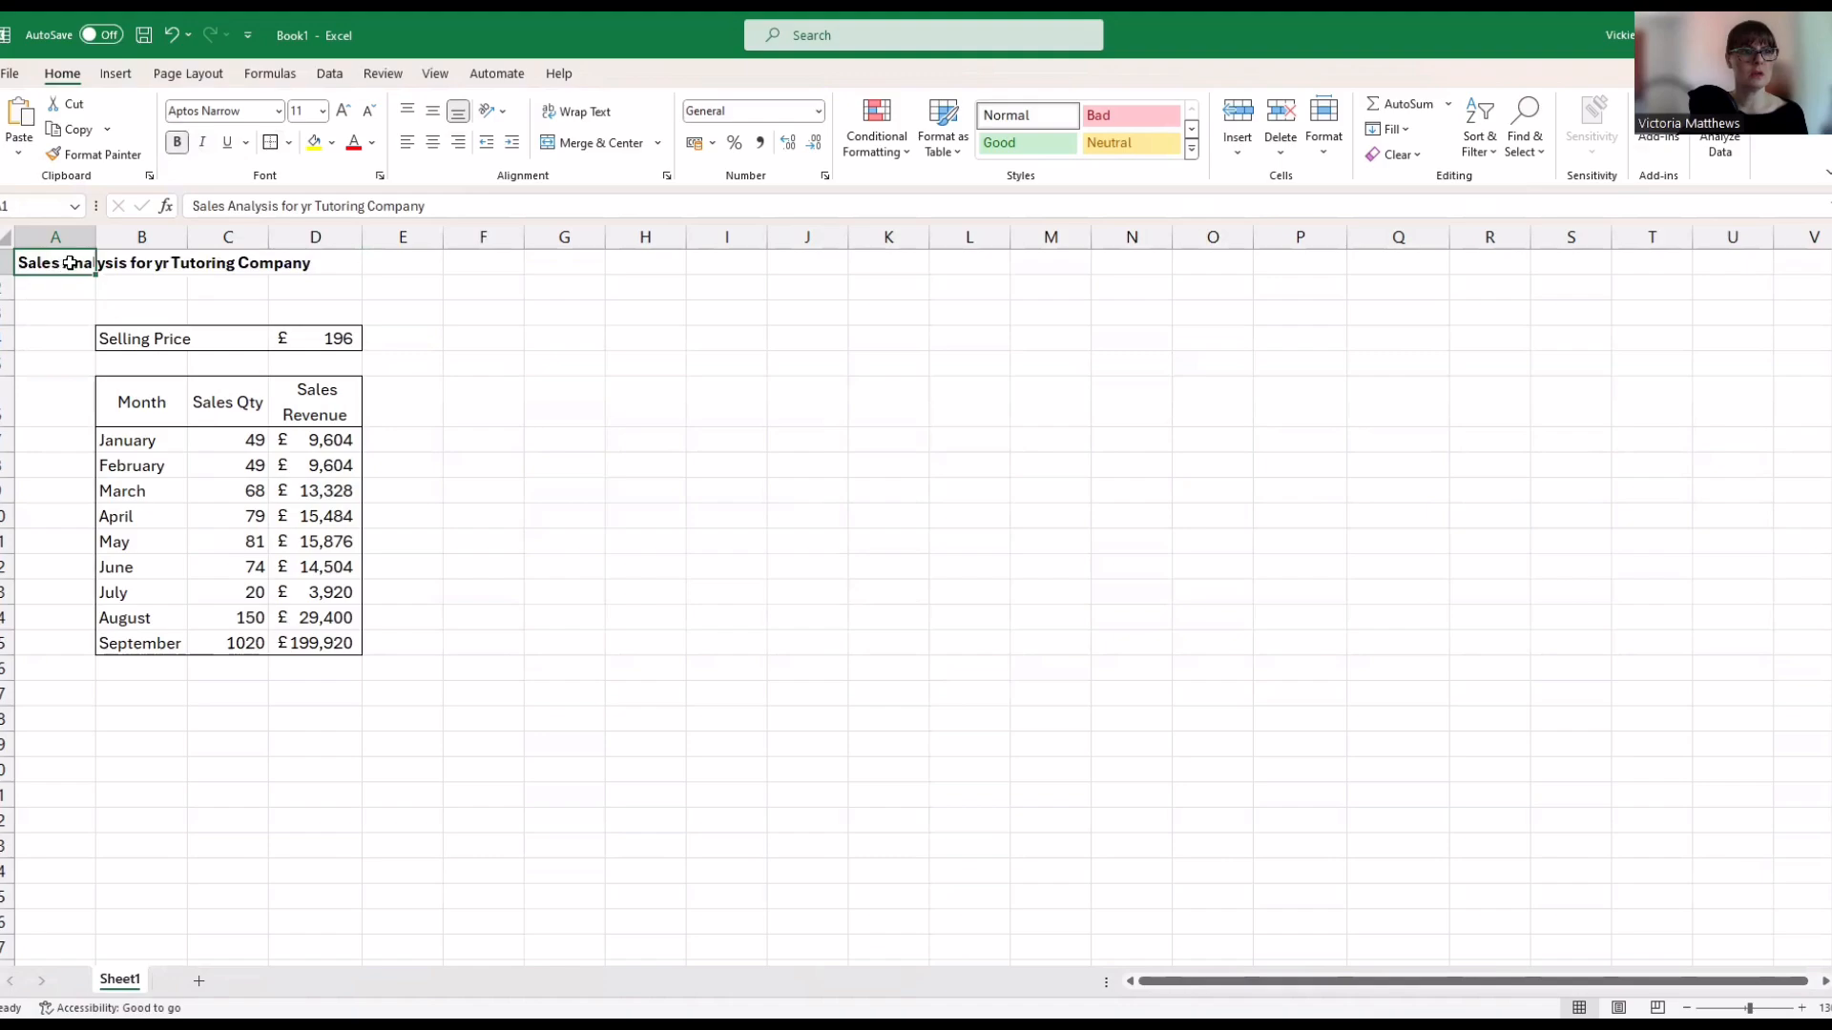
{"action": "left_click_drag", "start_coordinate": [65, 261], "coordinate": [323, 266]}
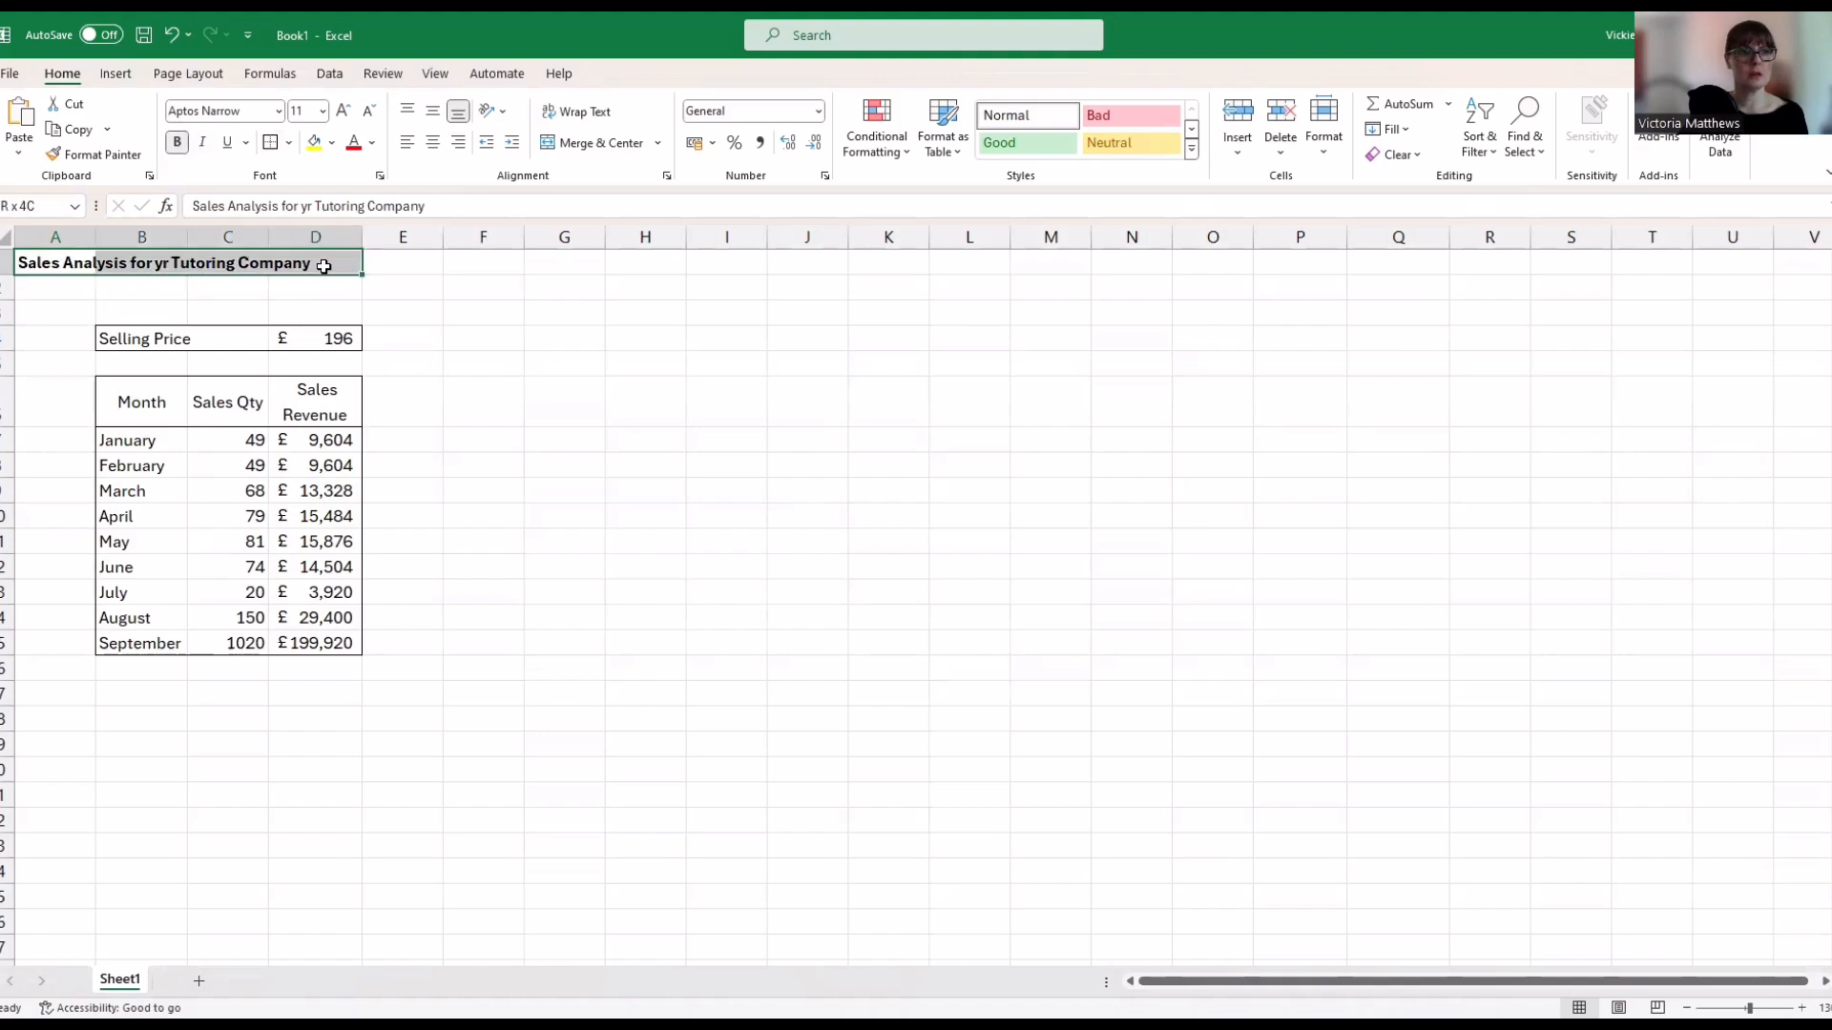
{"action": "left_click", "coordinate": [657, 144]}
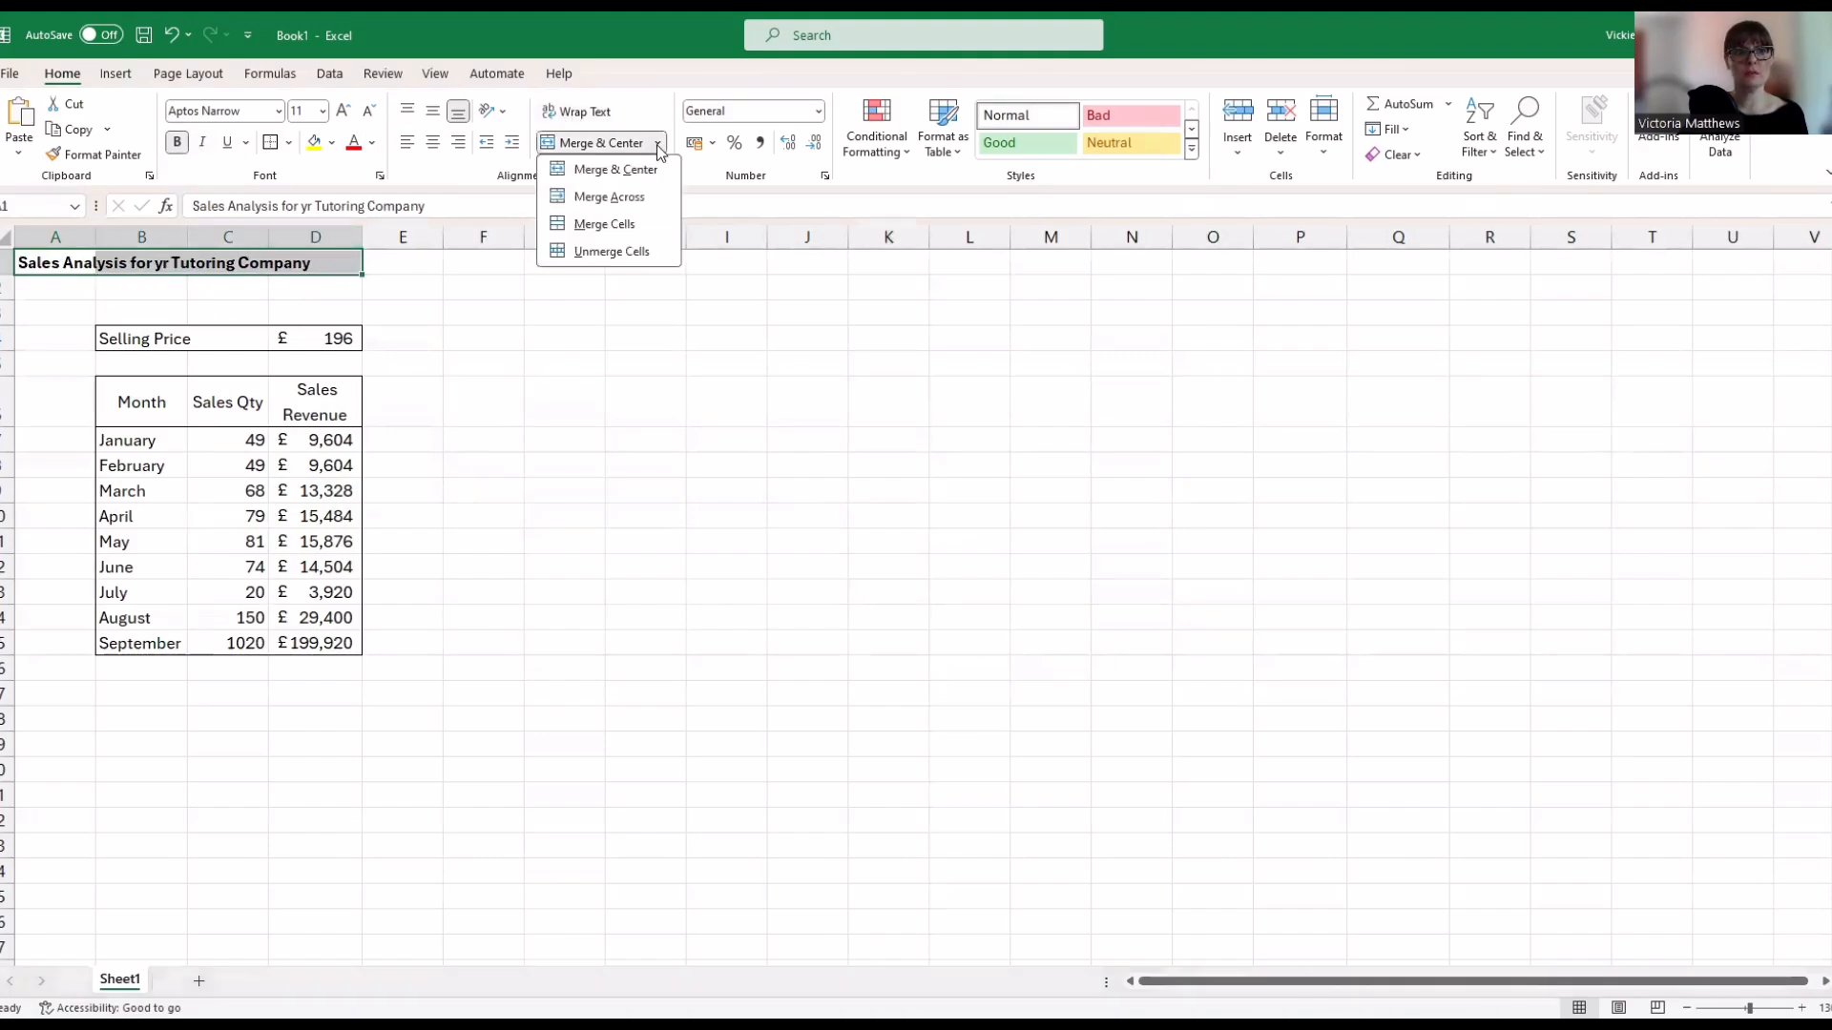
{"action": "left_click", "coordinate": [605, 224]}
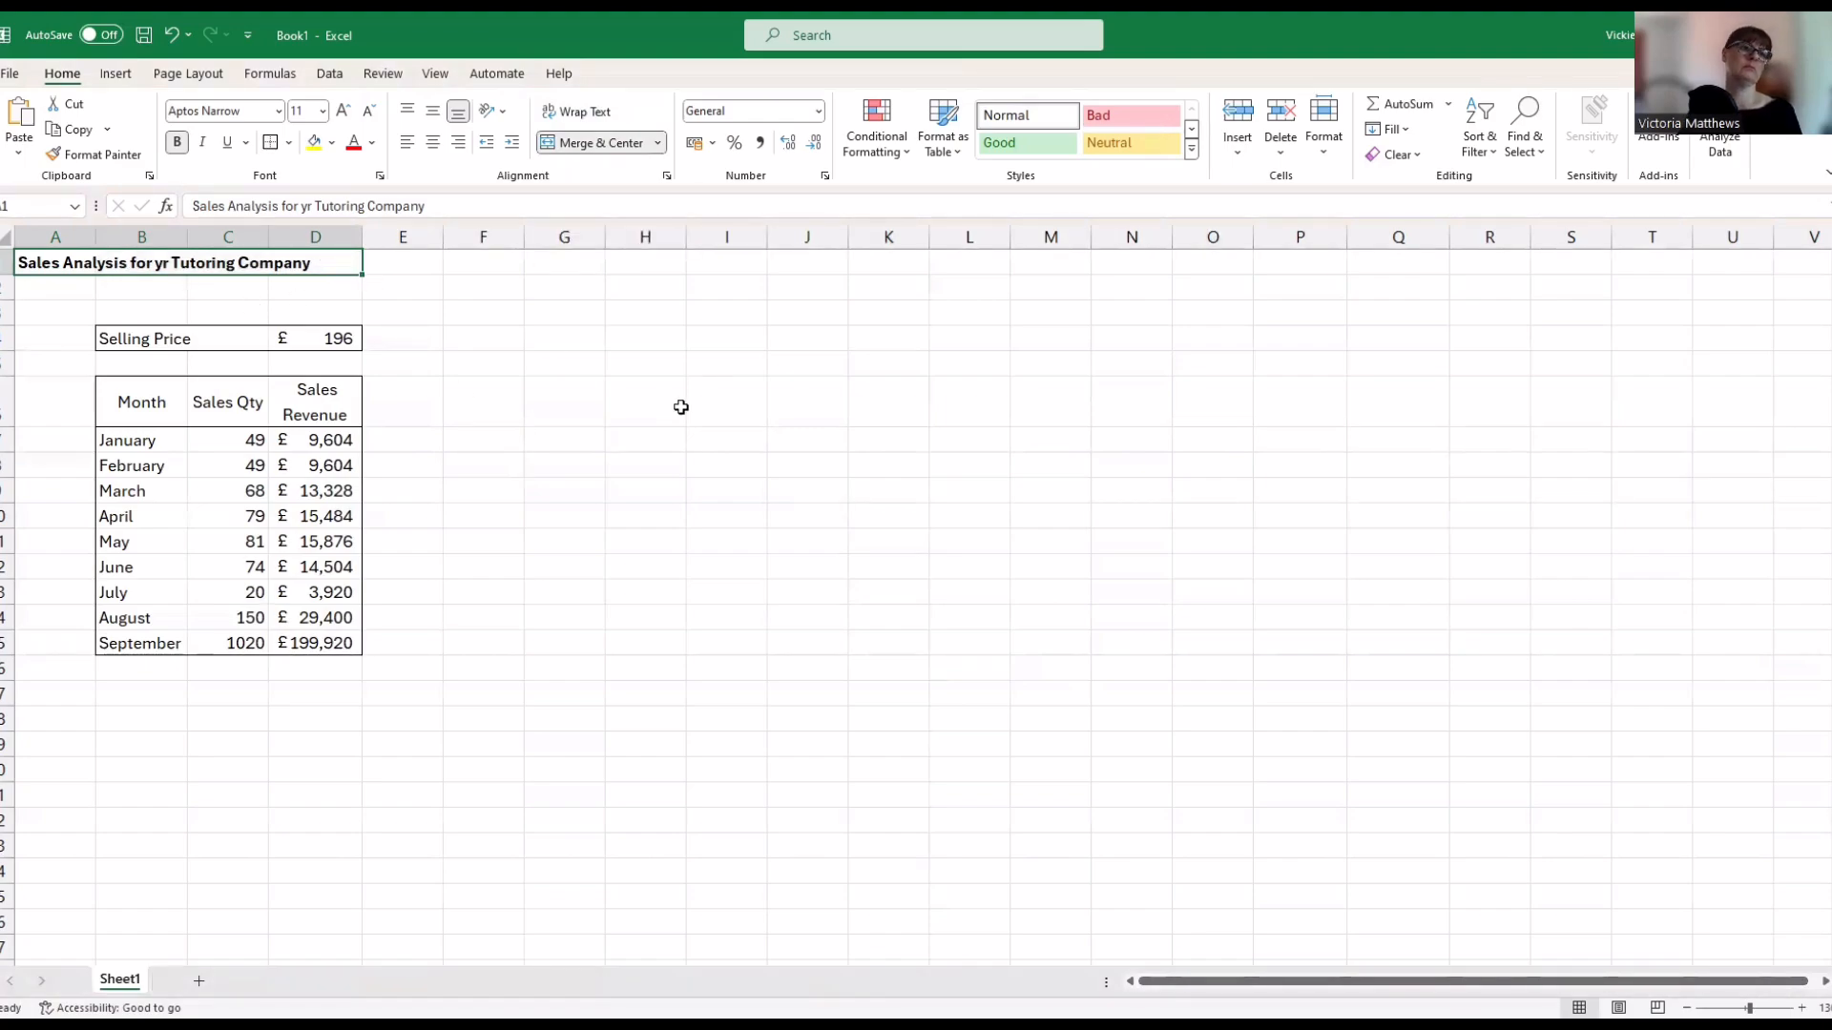
Change the title's font colour to the standard purple
{"action": "left_click", "coordinate": [374, 143]}
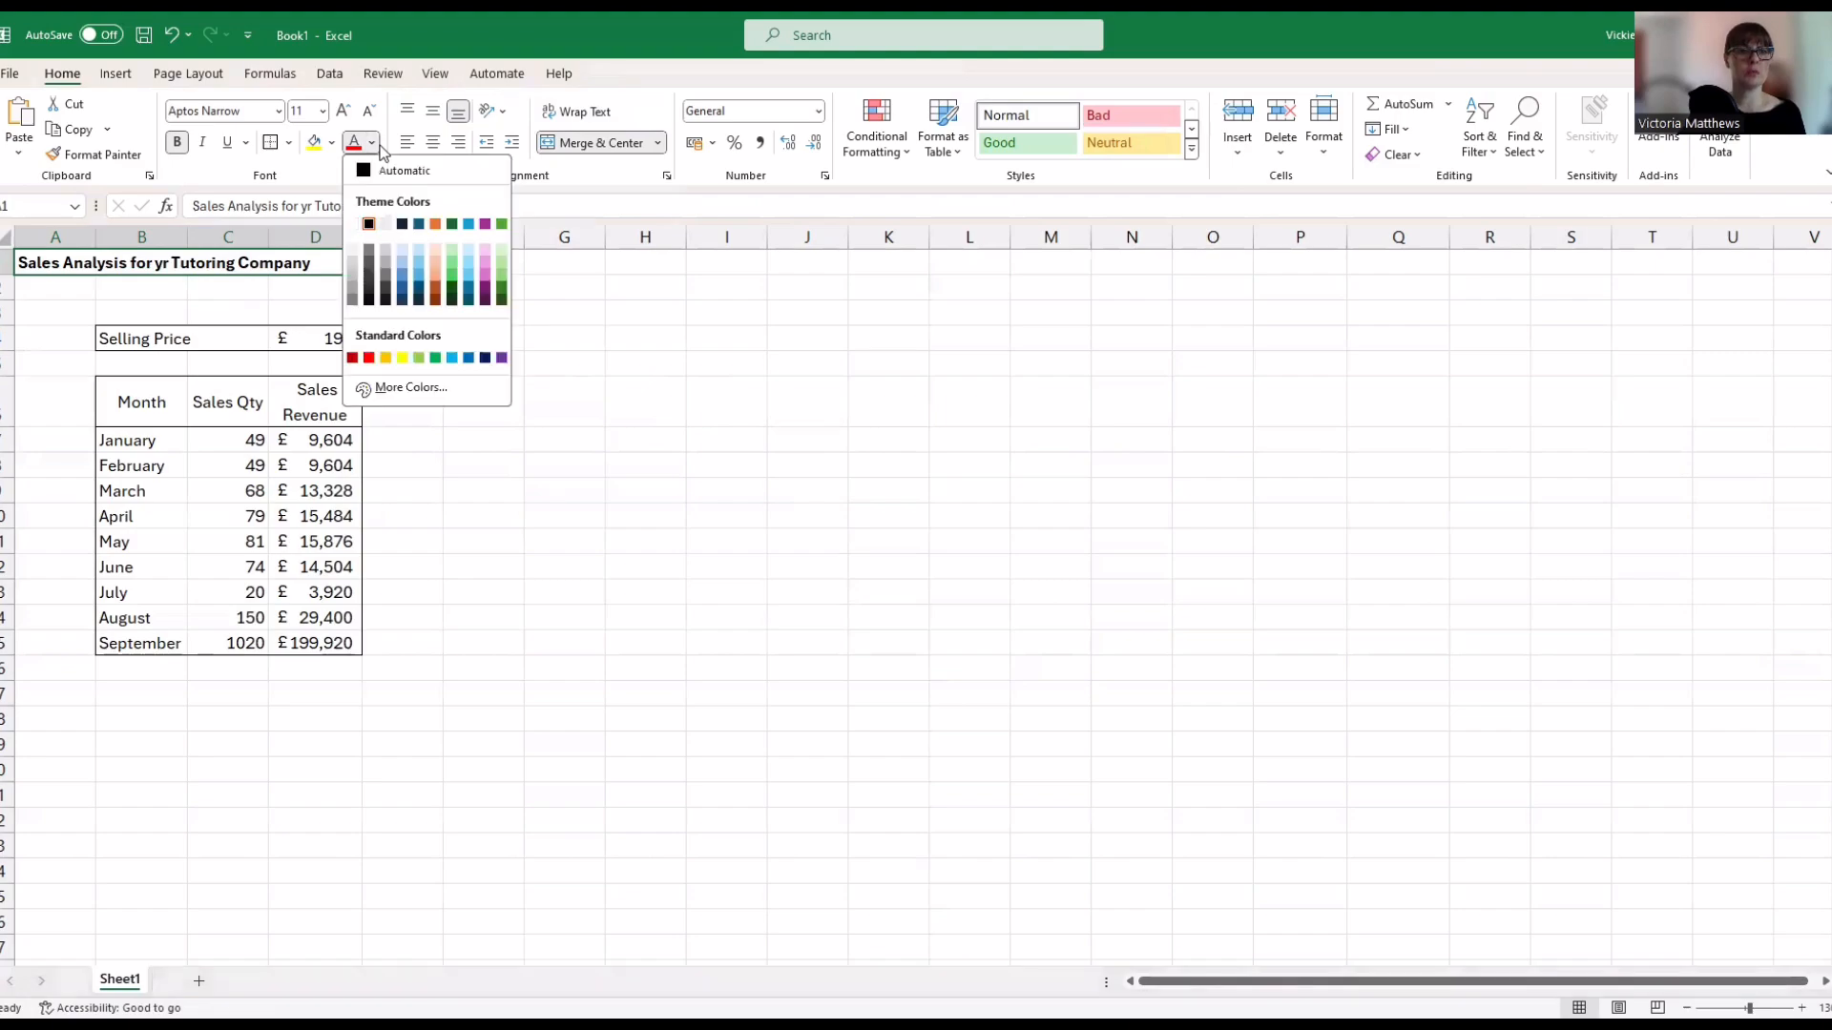
{"action": "left_click", "coordinate": [503, 358]}
{"action": "left_click", "coordinate": [630, 490]}
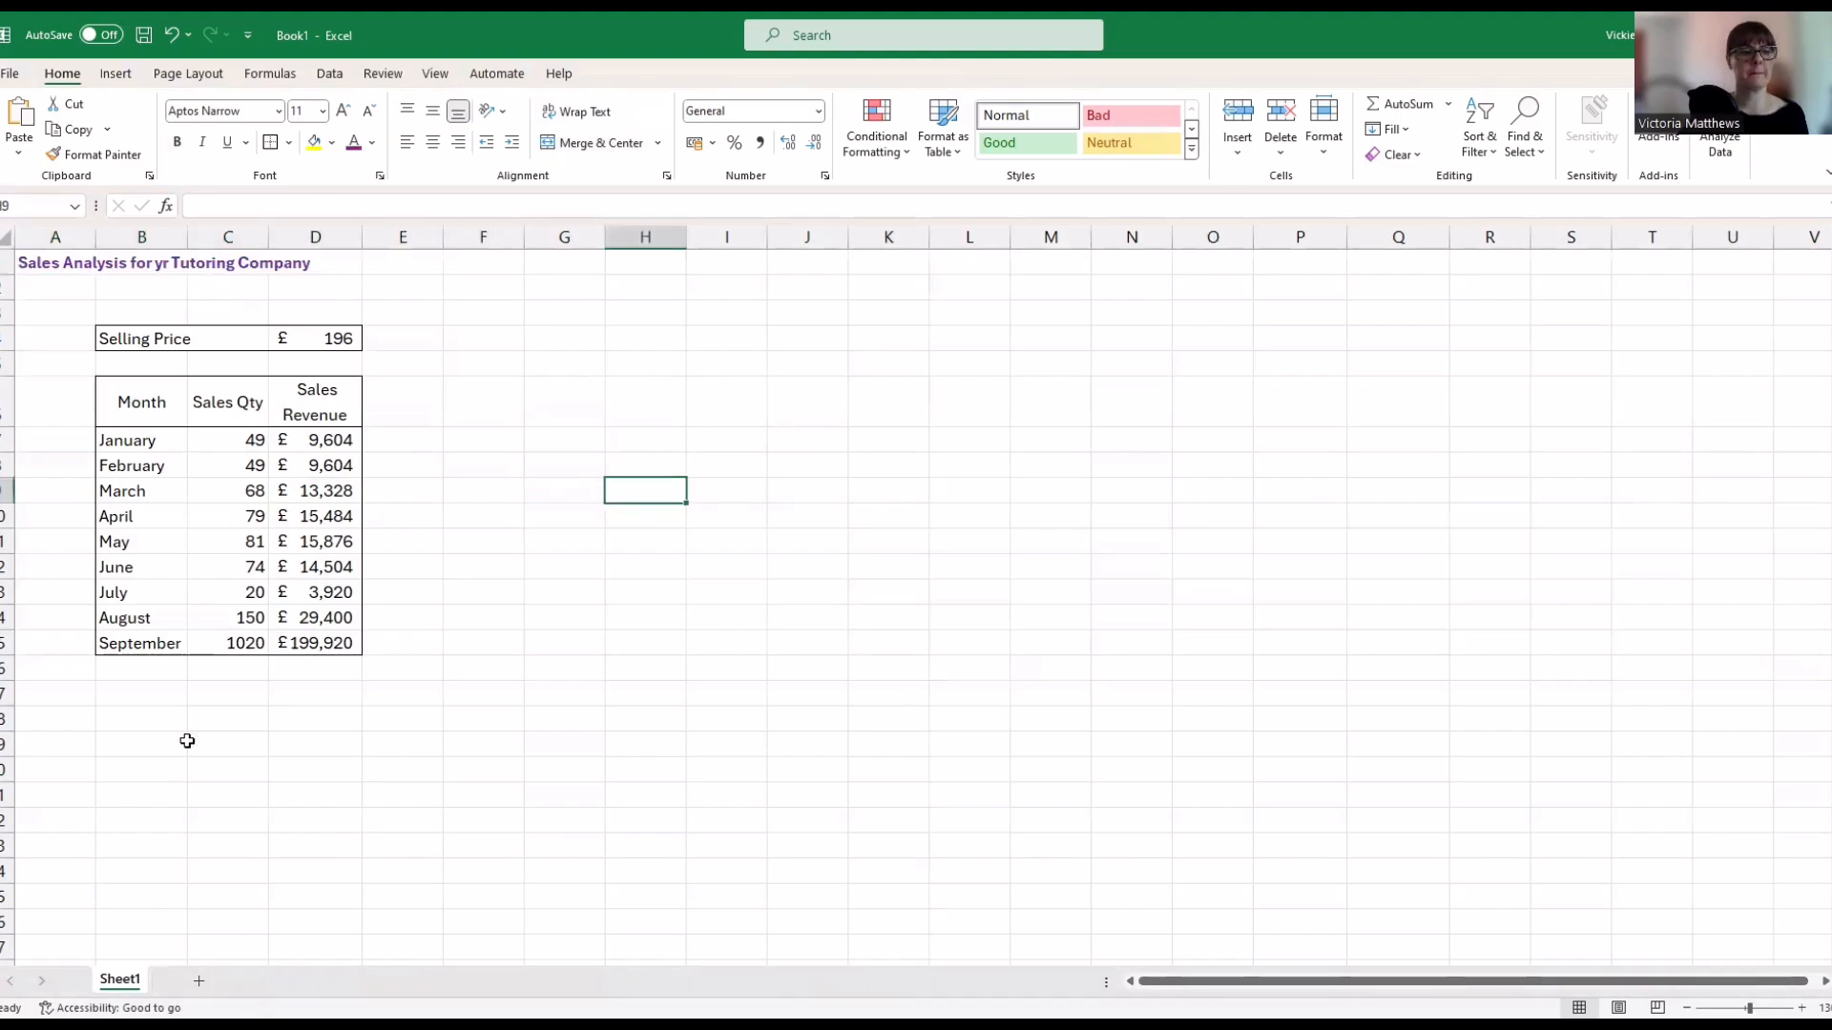
Check the summary statistics for the January to September sales revenue, D7:D15
{"action": "left_click", "coordinate": [134, 665]}
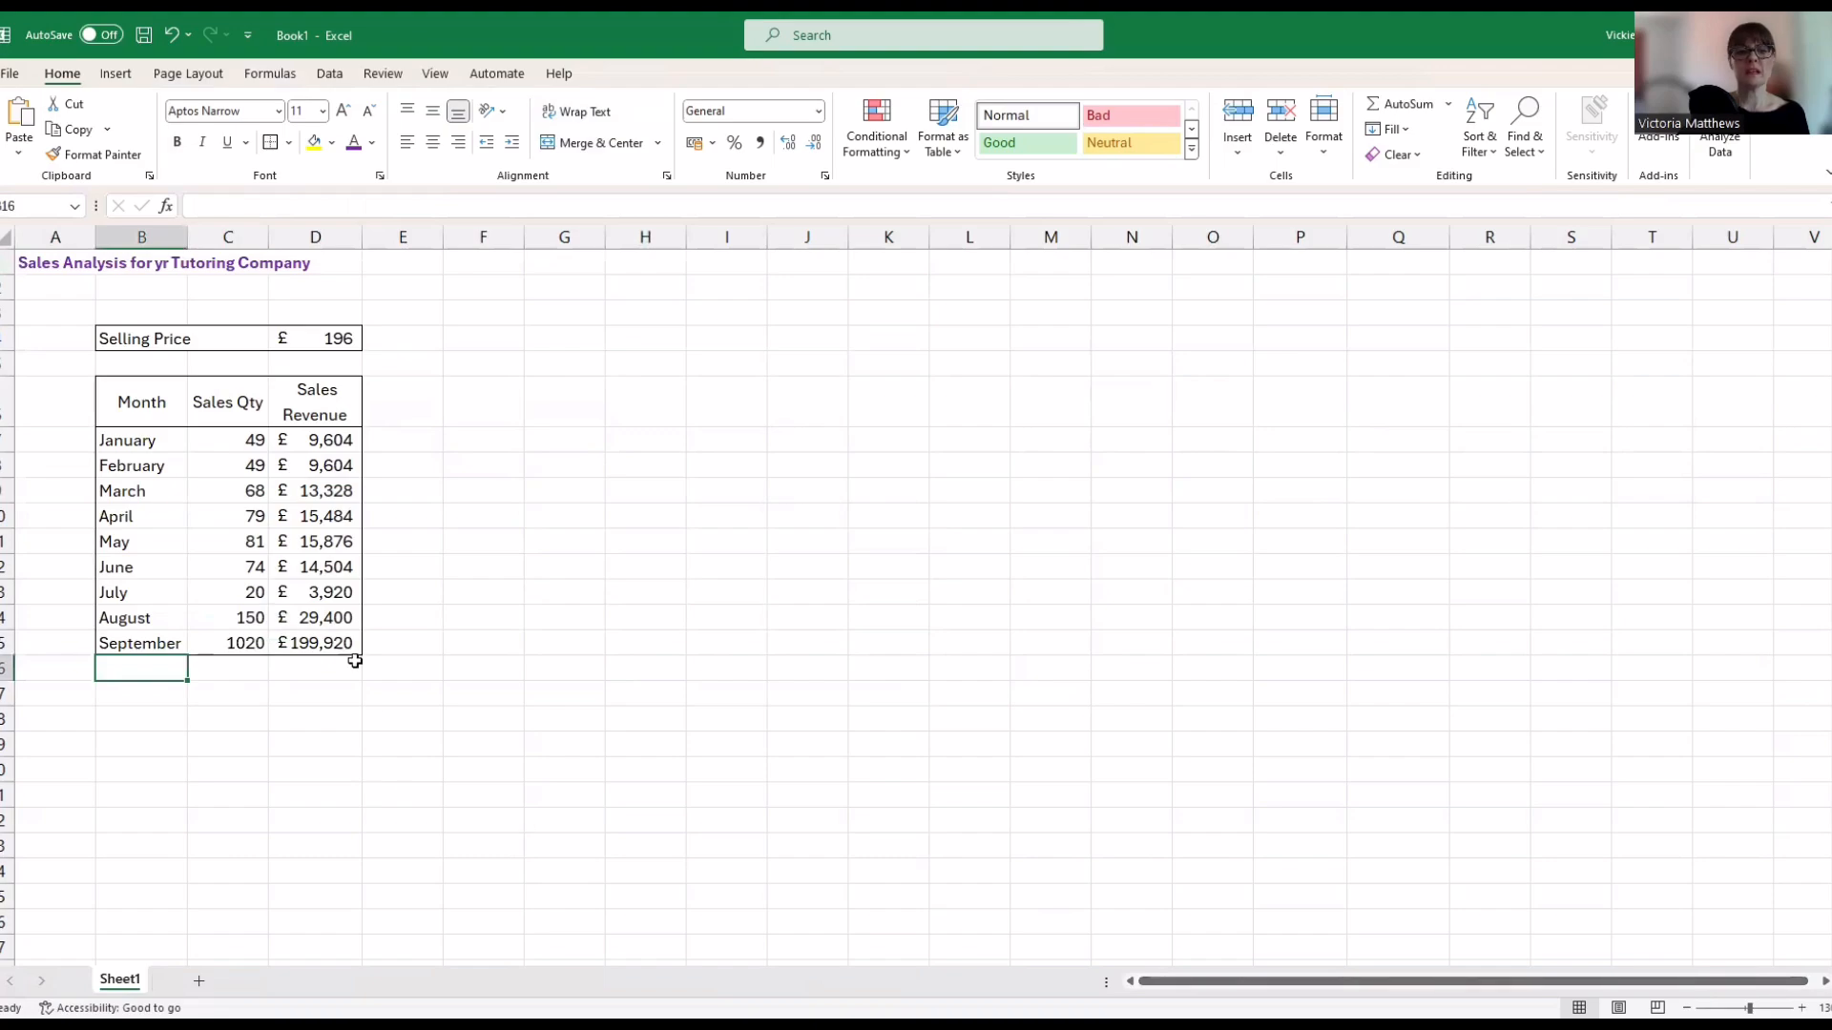
{"action": "left_click_drag", "start_coordinate": [312, 443], "coordinate": [319, 645]}
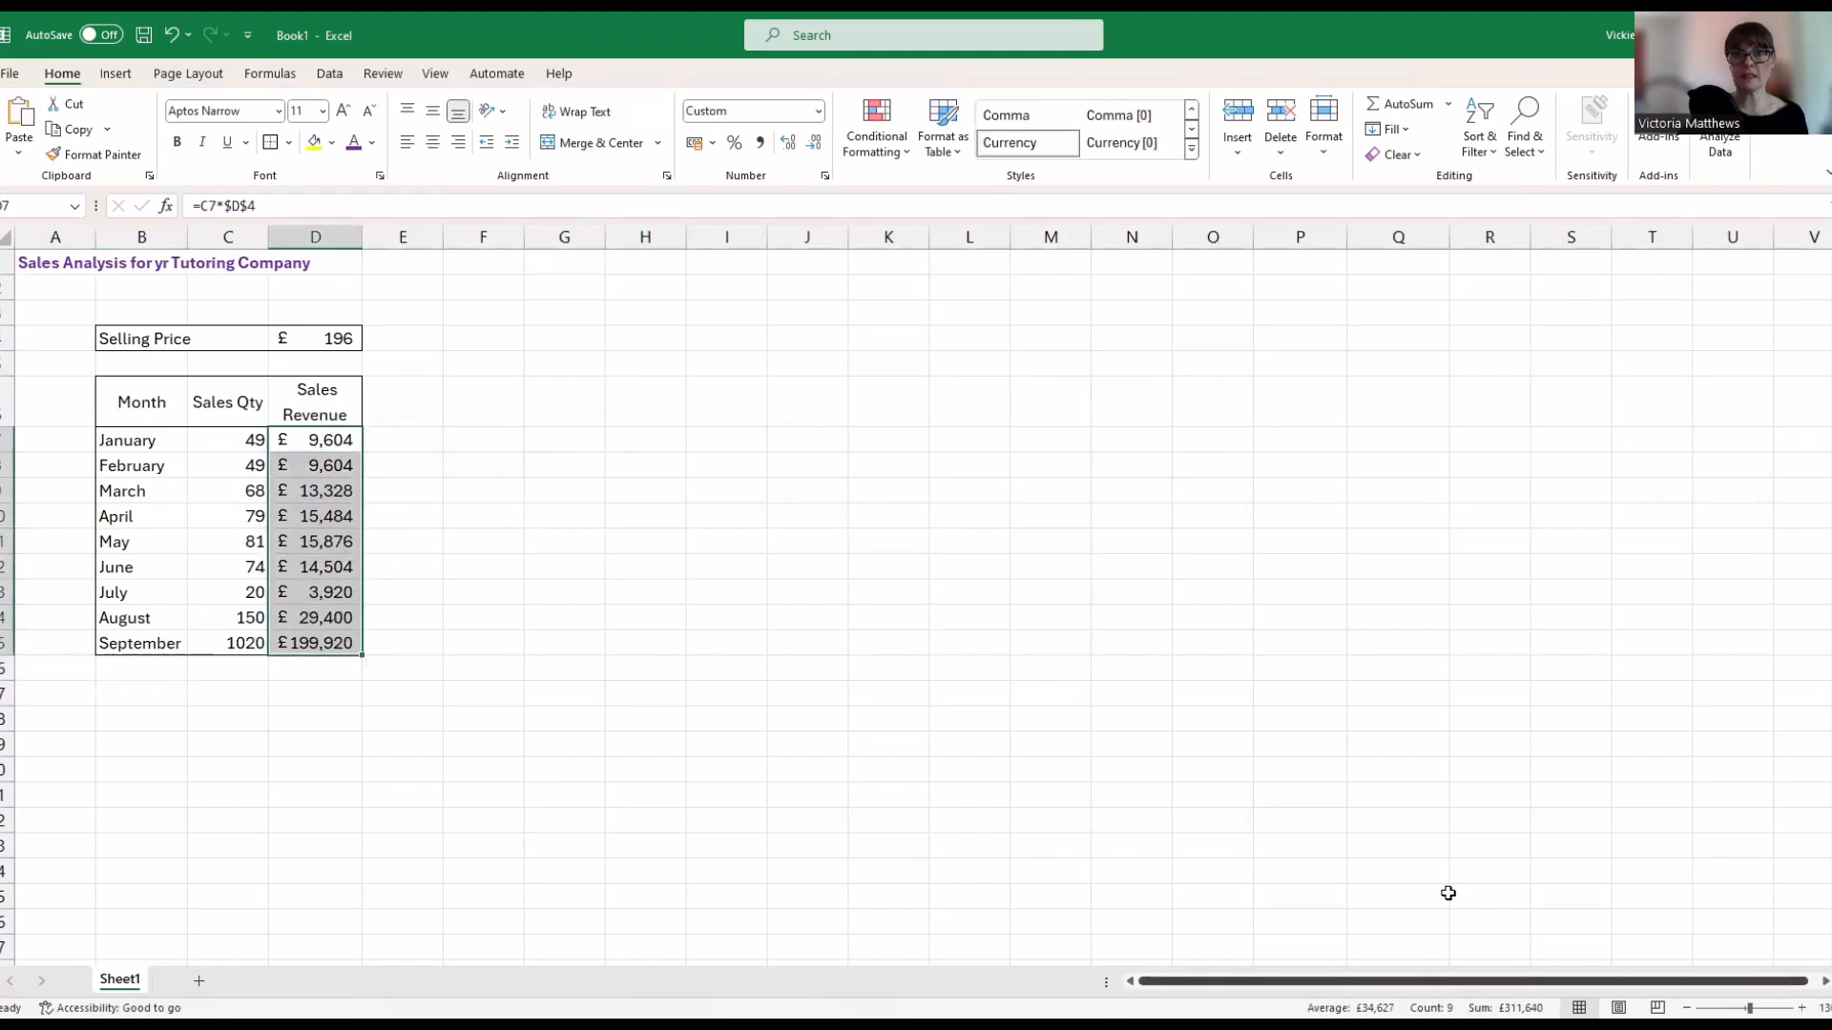
{"action": "left_click", "coordinate": [564, 761]}
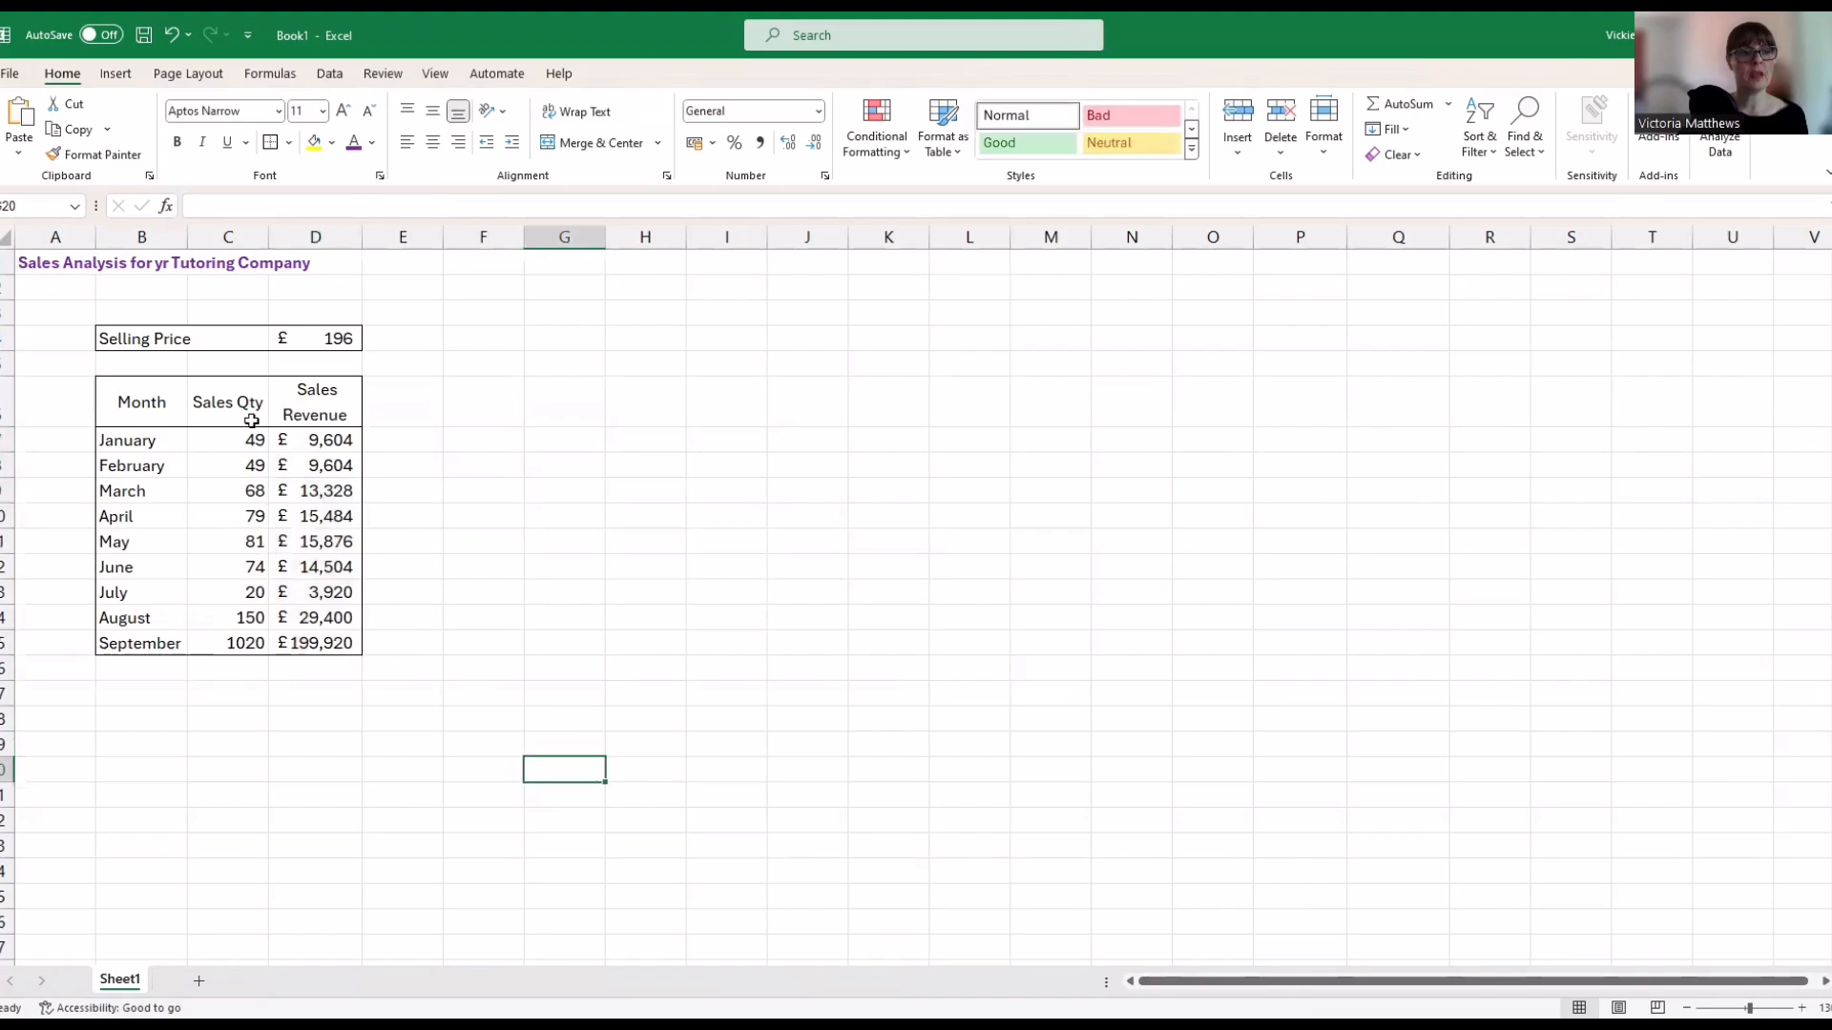
Rename the Sales Qty heading in C6 to "Qty of Students" and wrap its text
{"action": "left_click", "coordinate": [217, 405]}
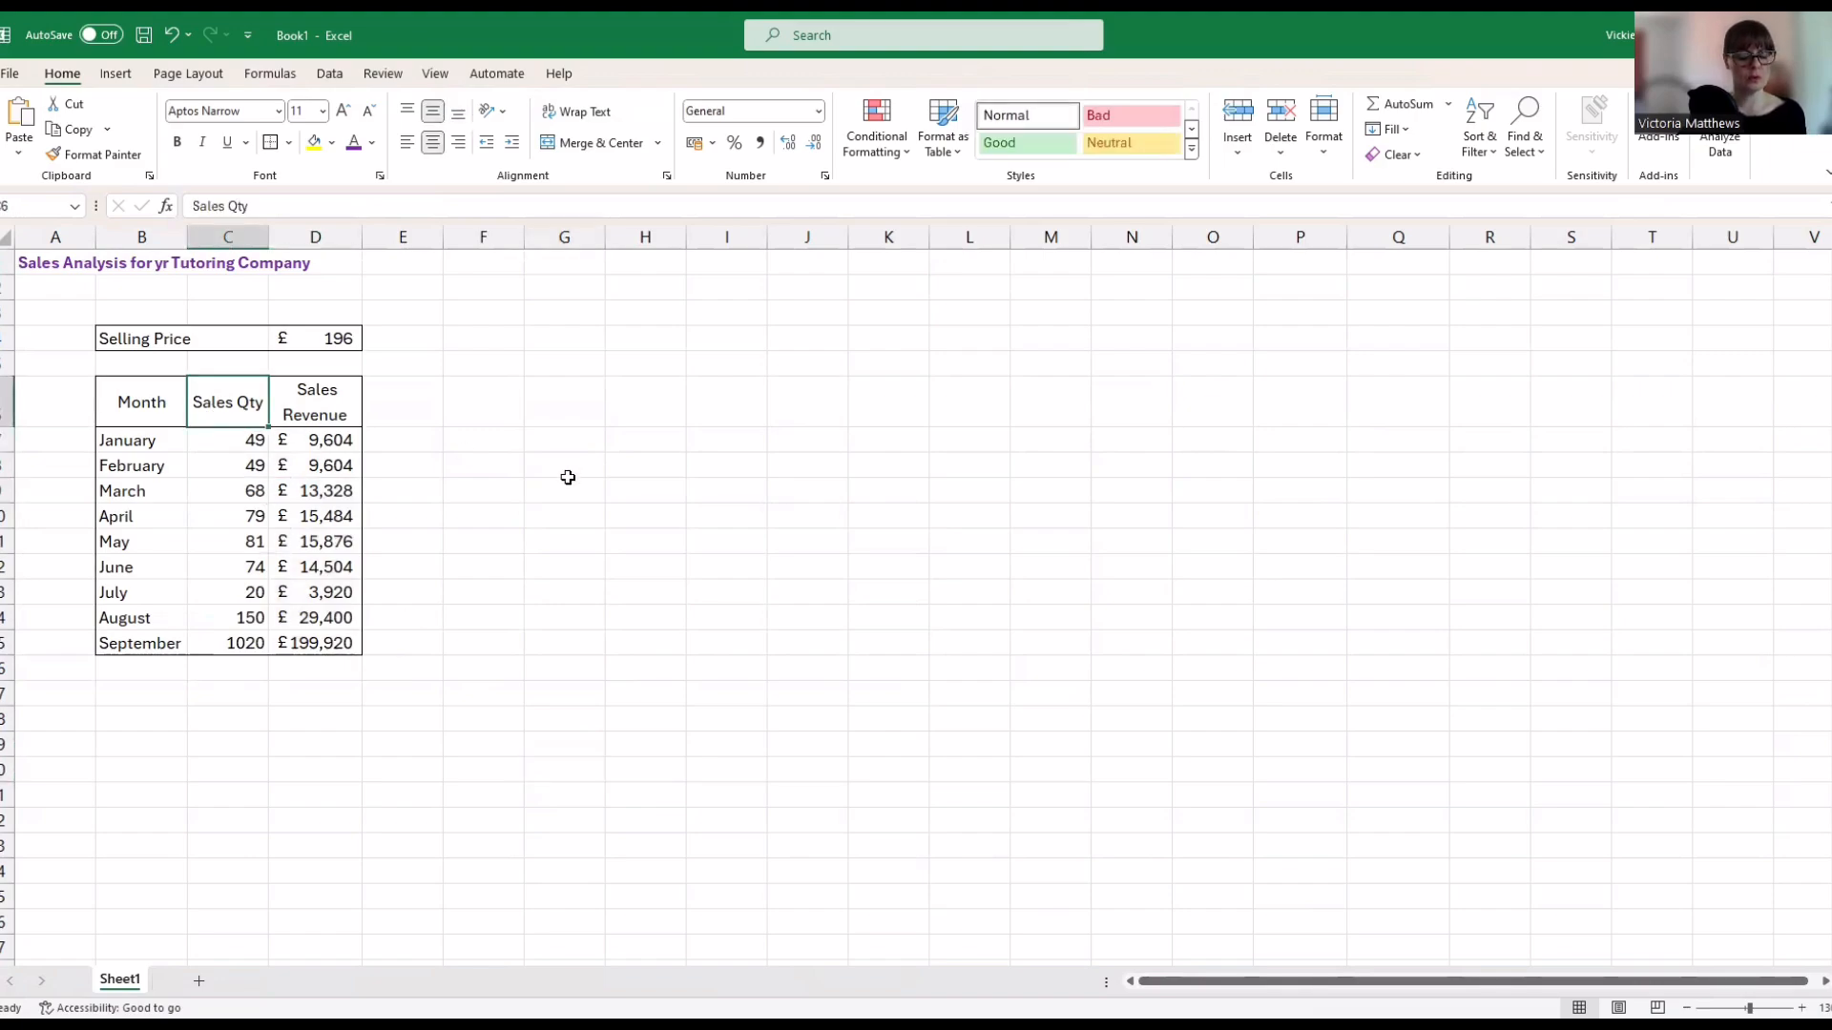
{"action": "double_click", "coordinate": [206, 207]}
{"action": "key", "text": "BackSpace"}
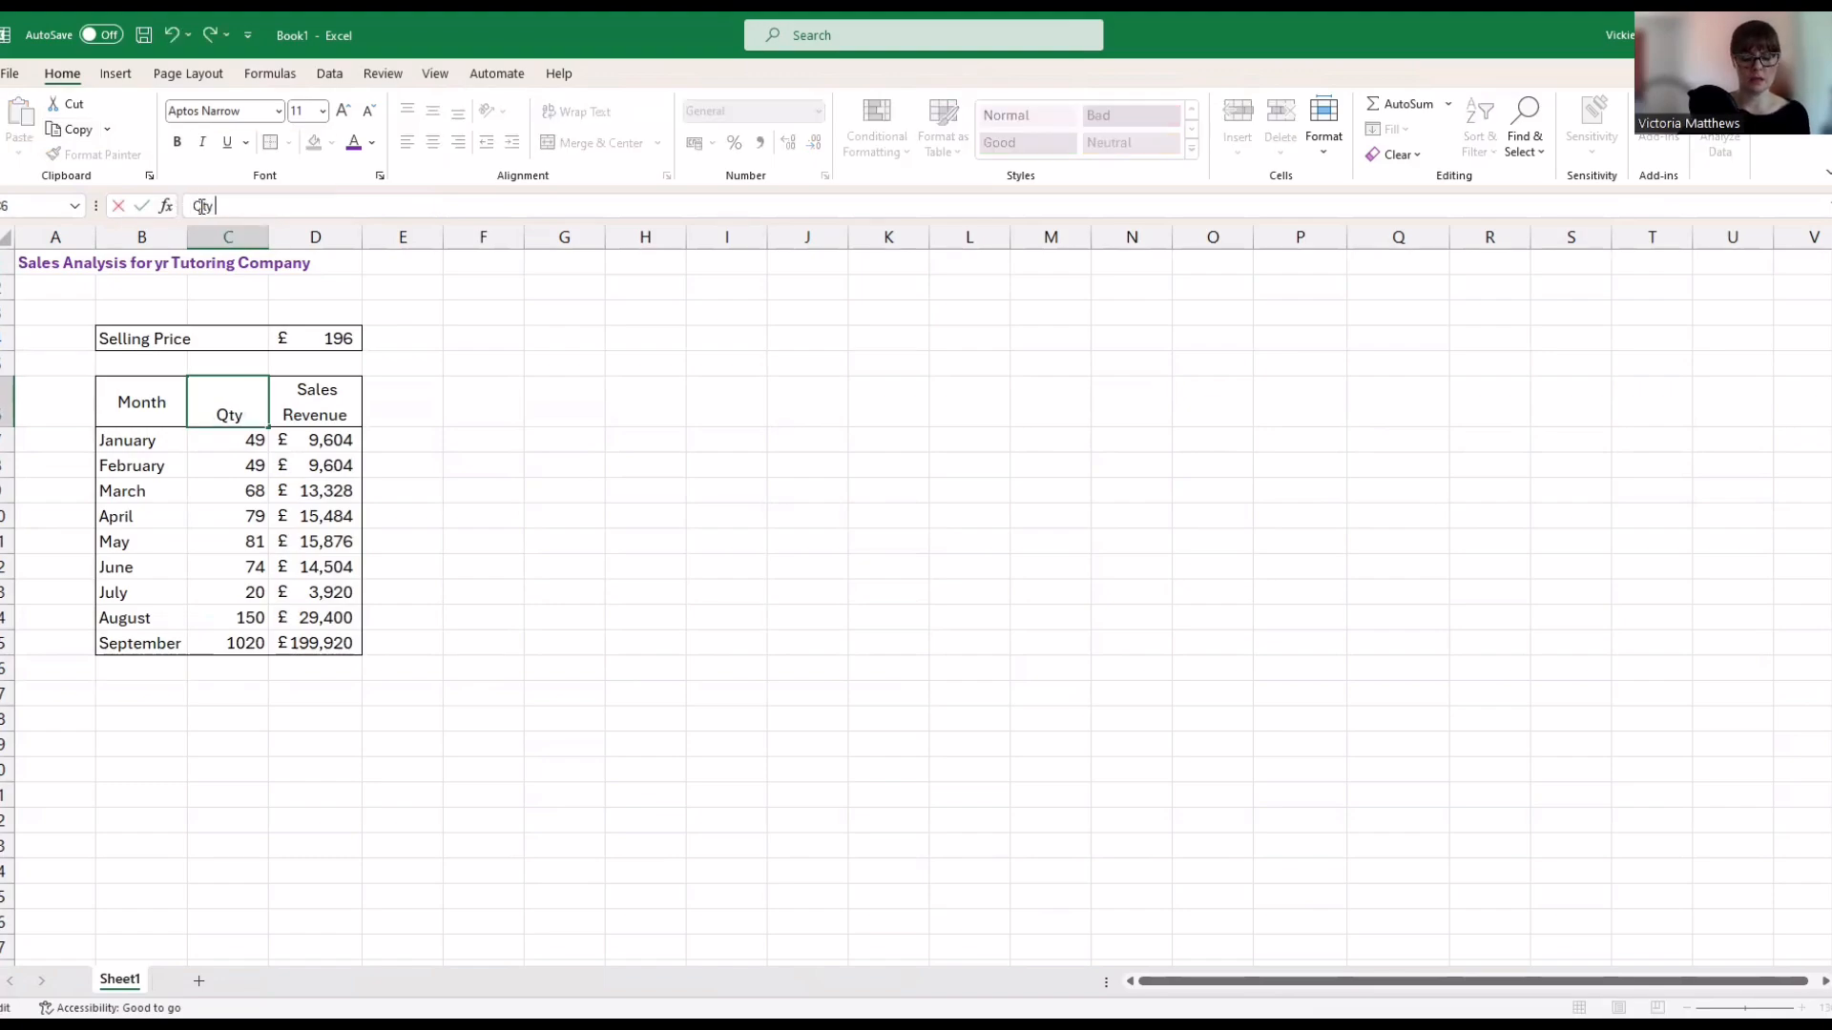
{"action": "type", "text": "of Students"}
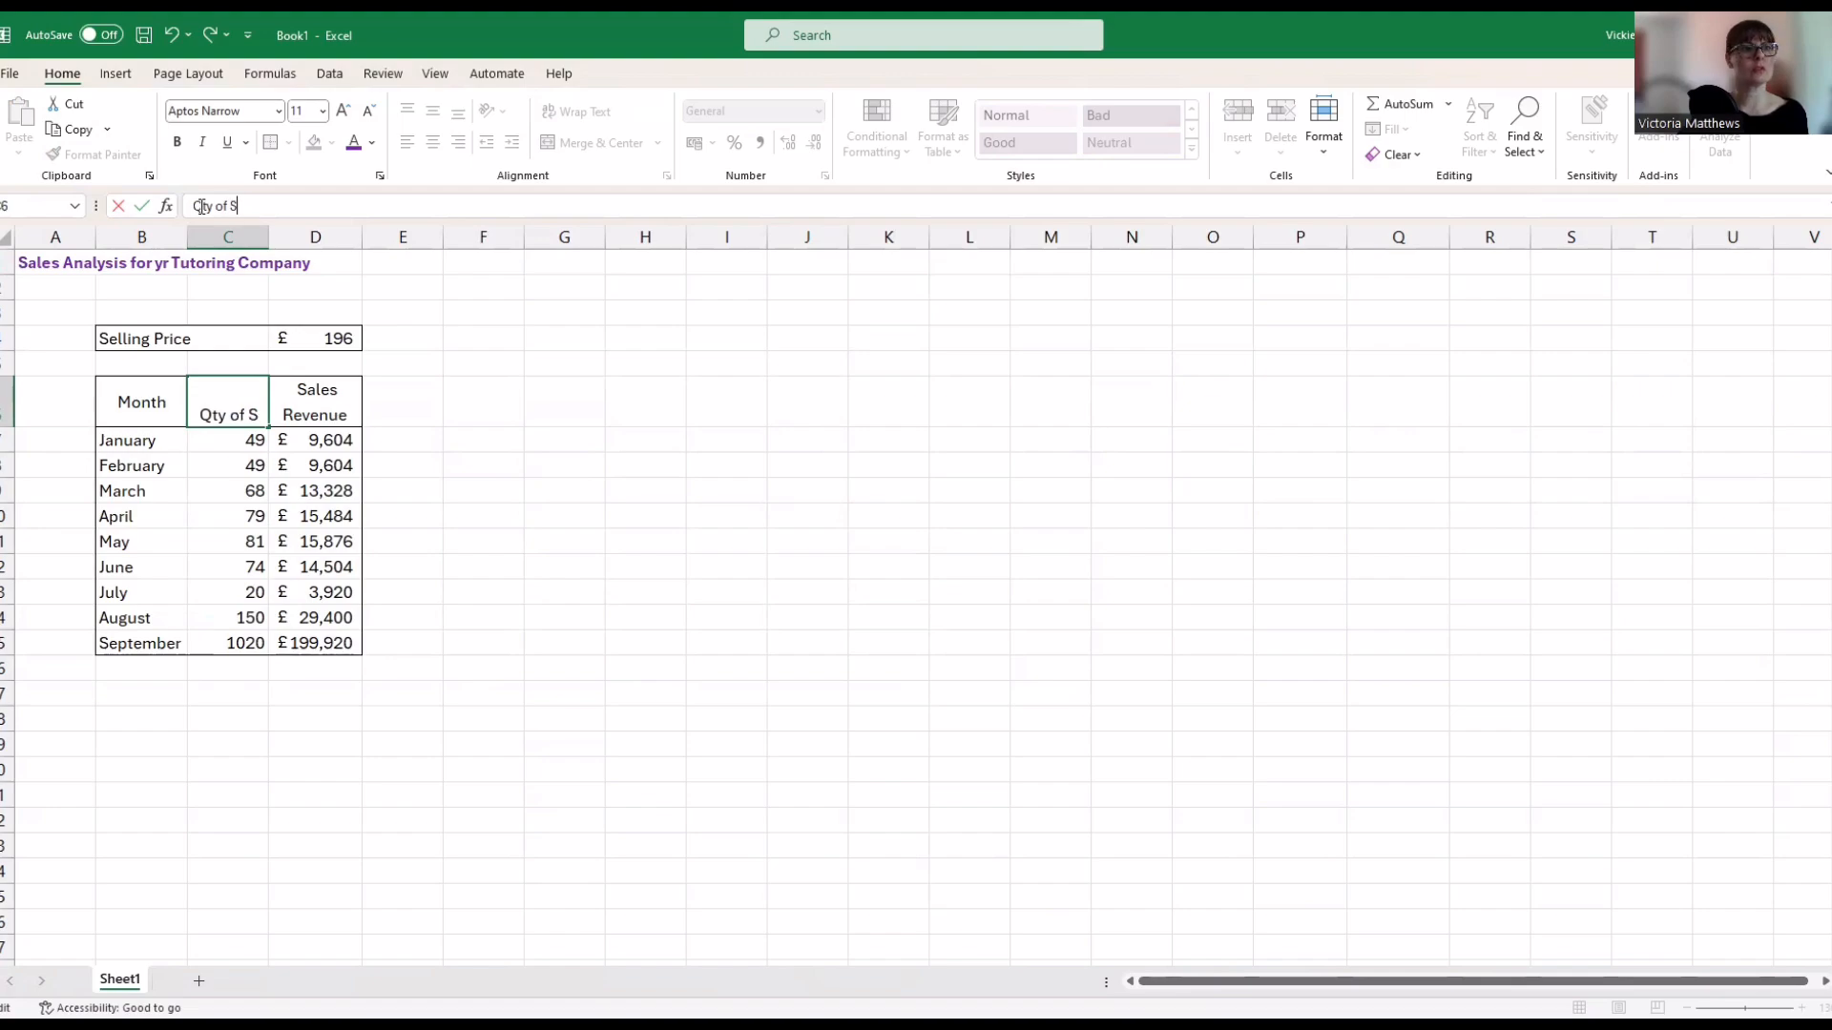
{"action": "key", "text": "Return"}
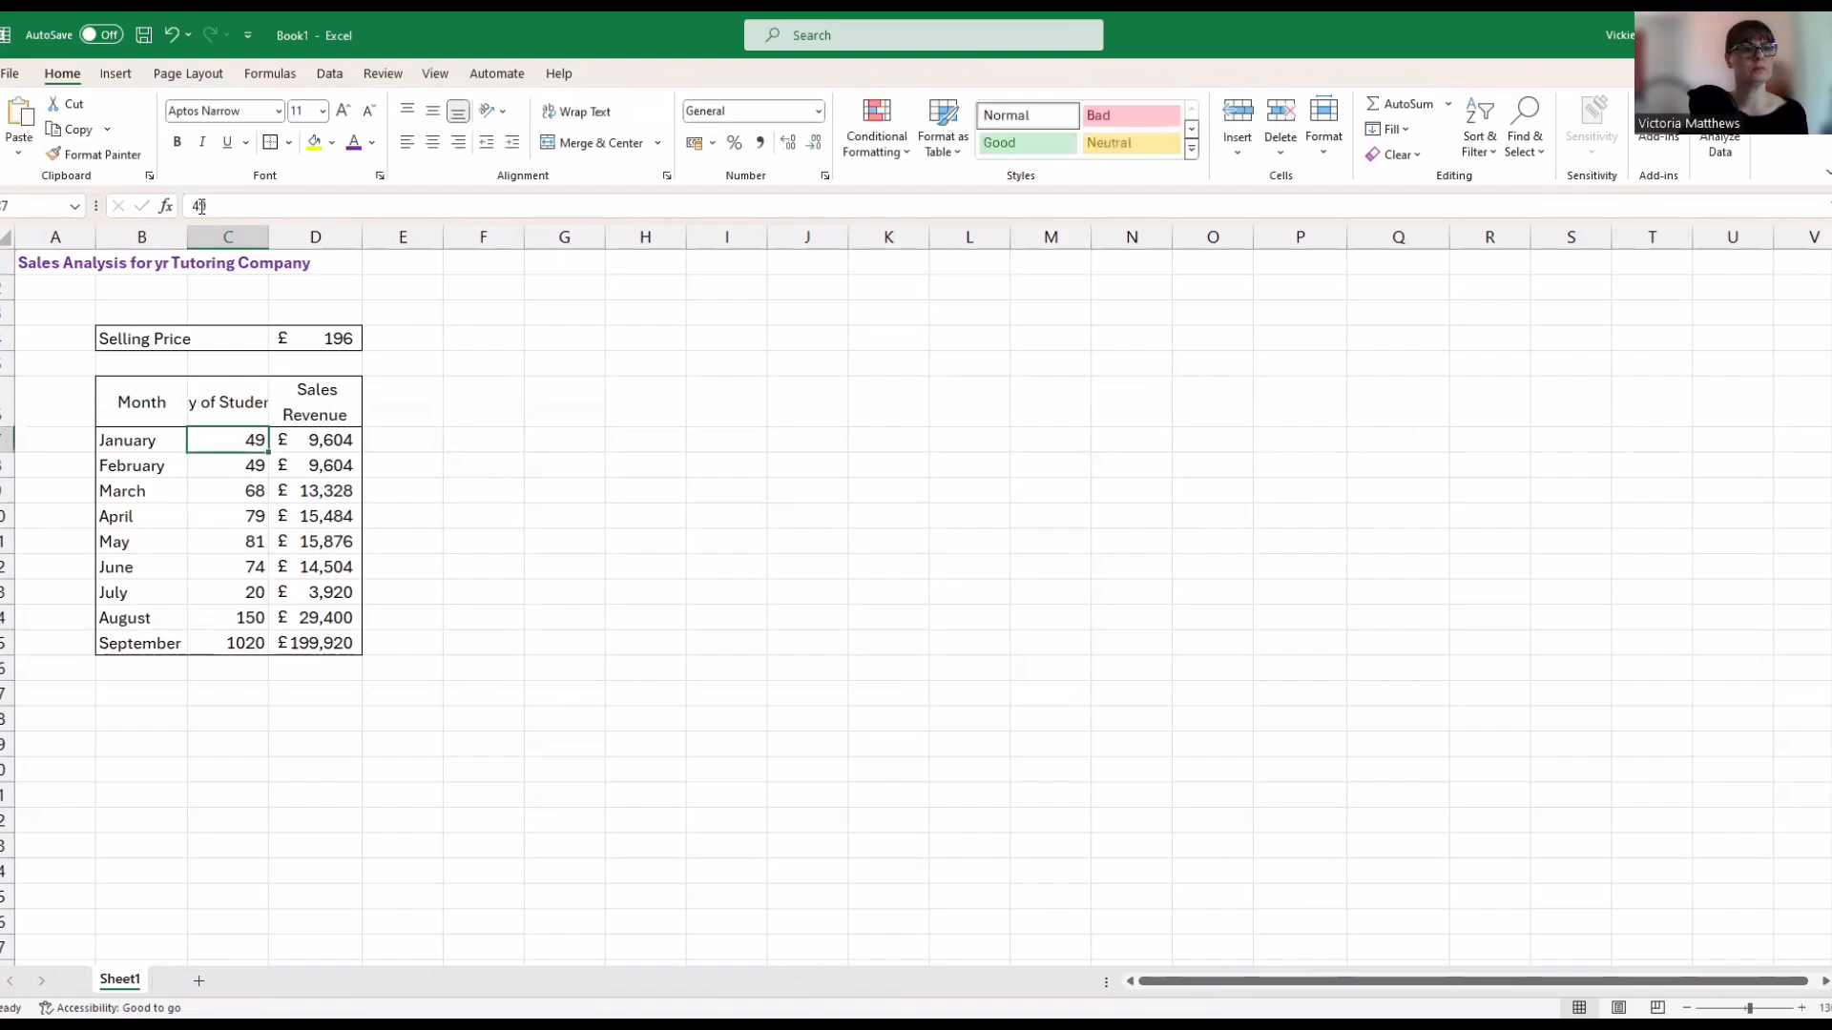
{"action": "left_click", "coordinate": [229, 406]}
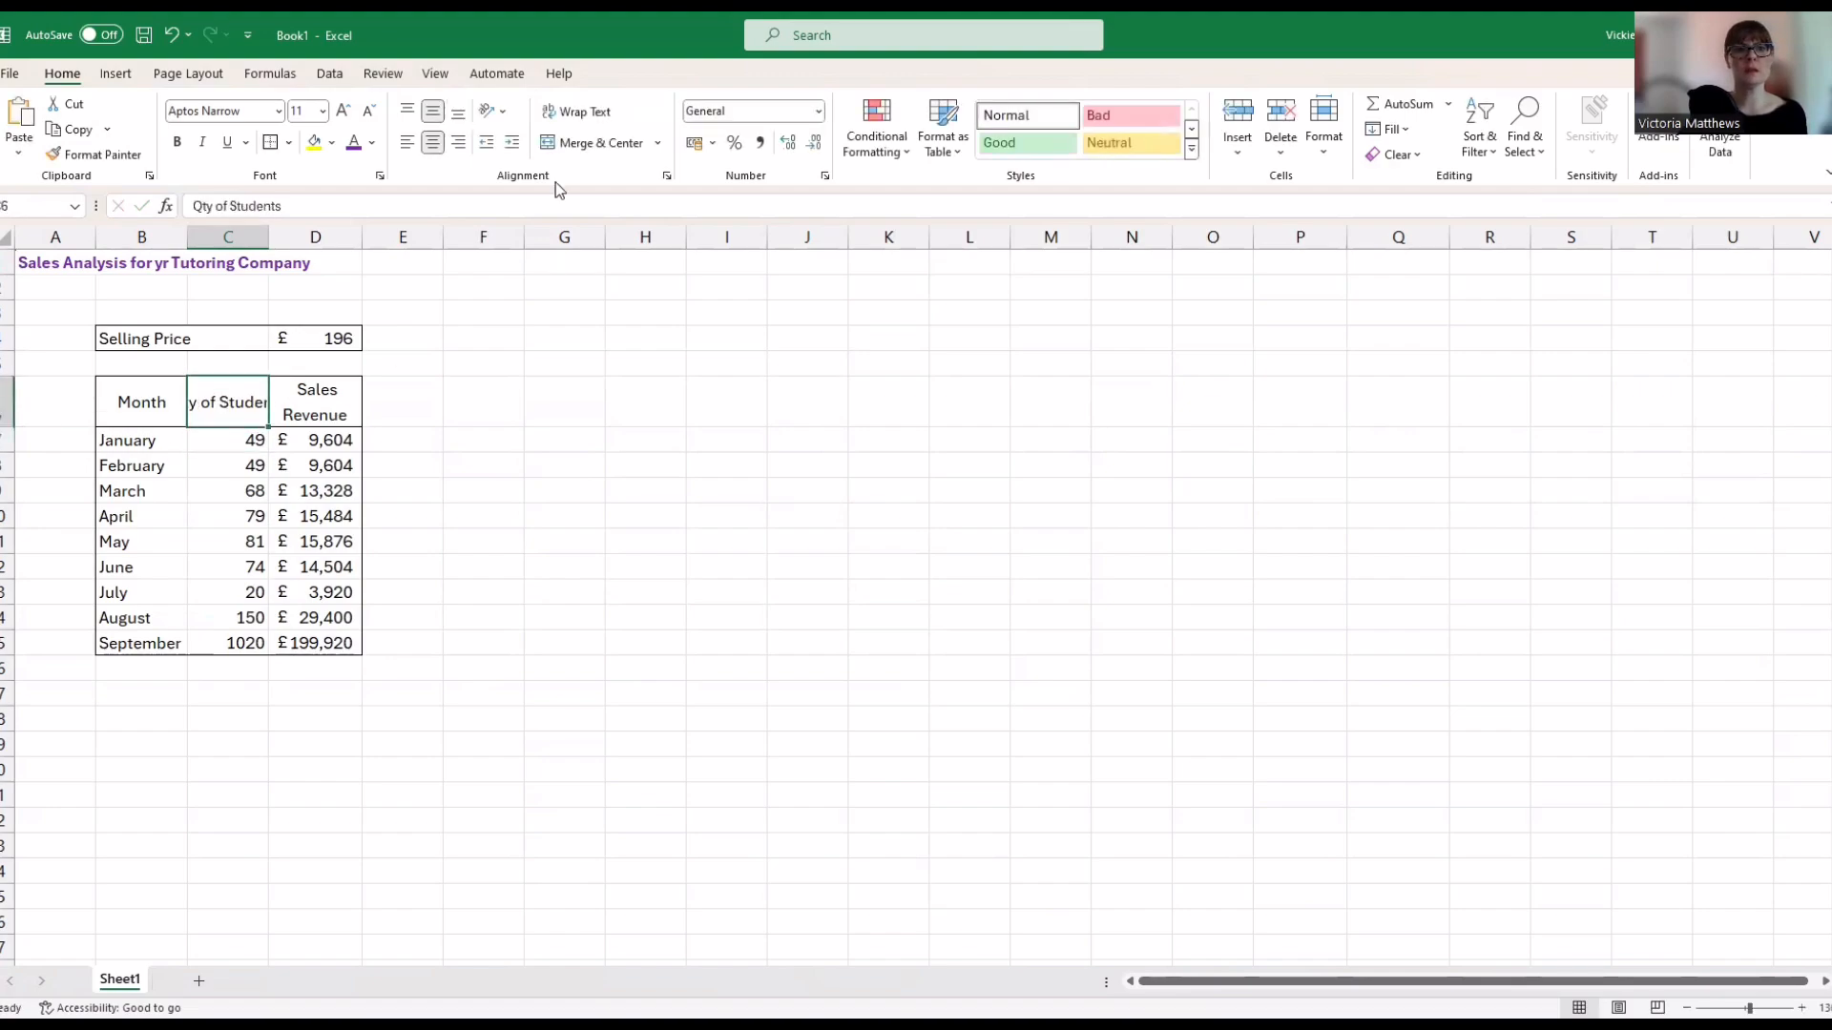
{"action": "left_click", "coordinate": [603, 114]}
{"action": "left_click", "coordinate": [566, 515]}
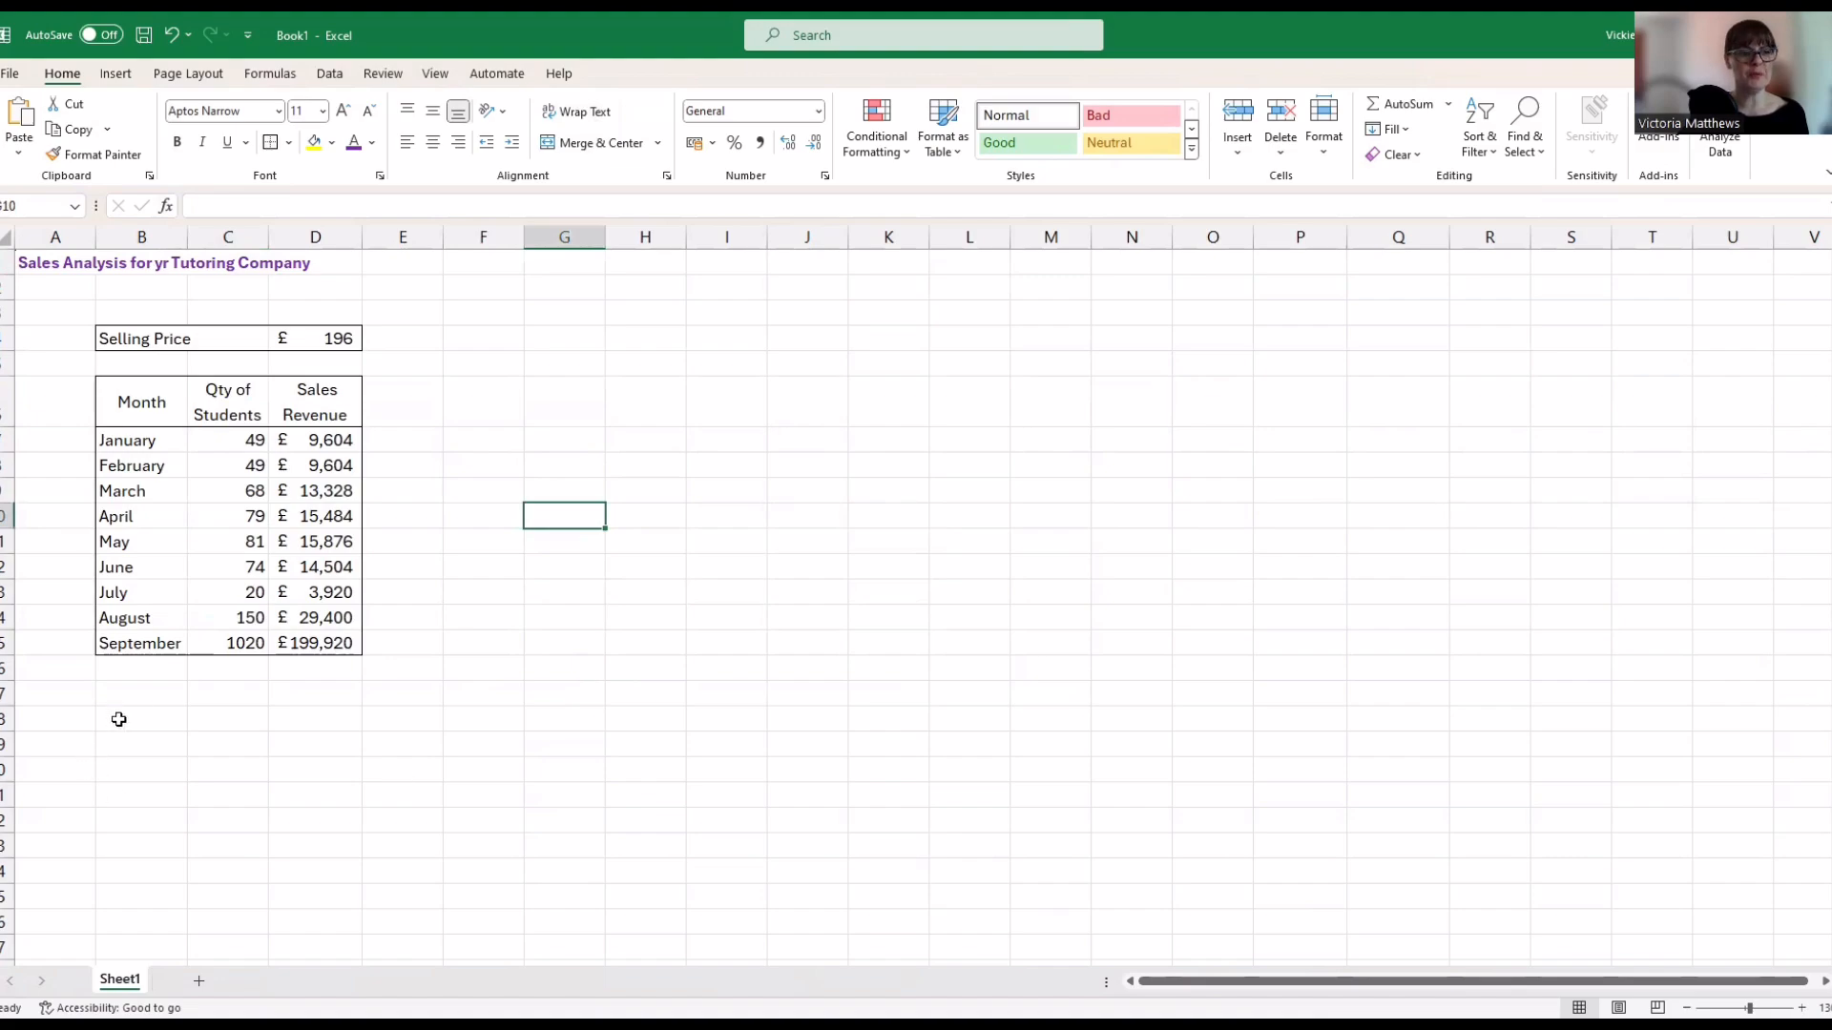
Add the row label TOTAL in cell B16, directly below September
{"action": "left_click", "coordinate": [151, 673]}
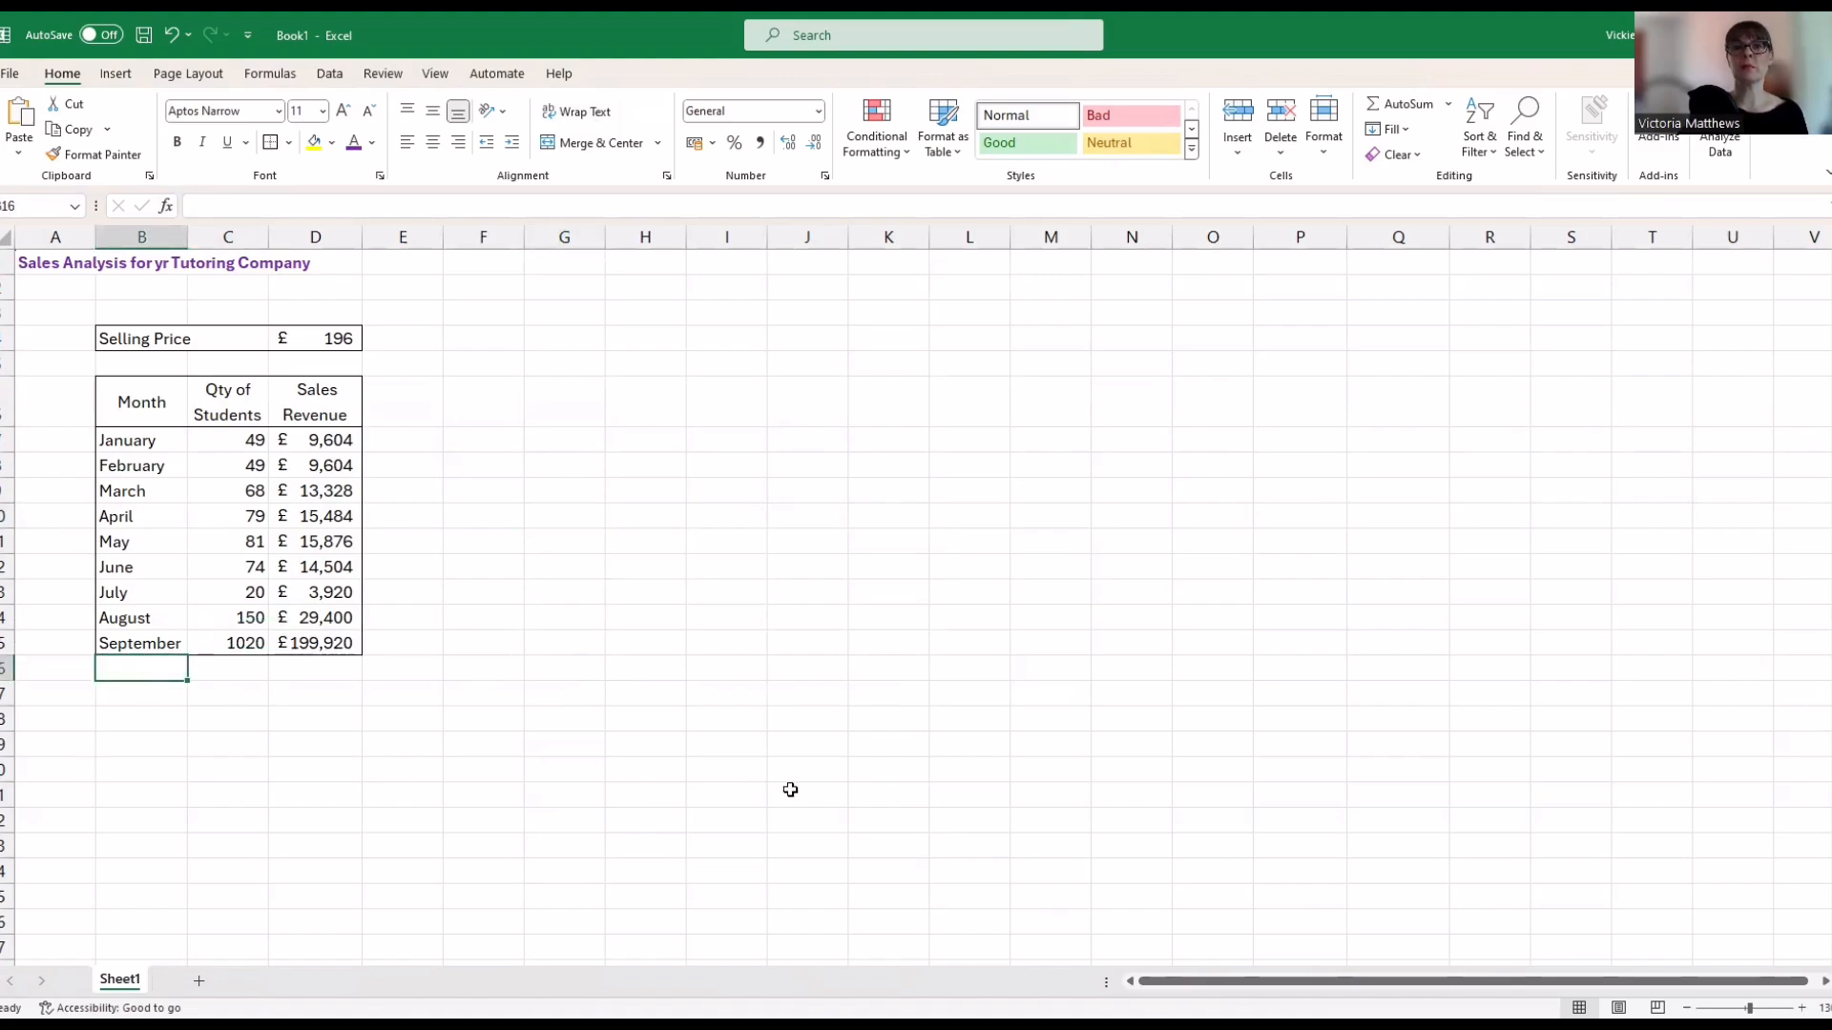
{"action": "type", "text": "T"}
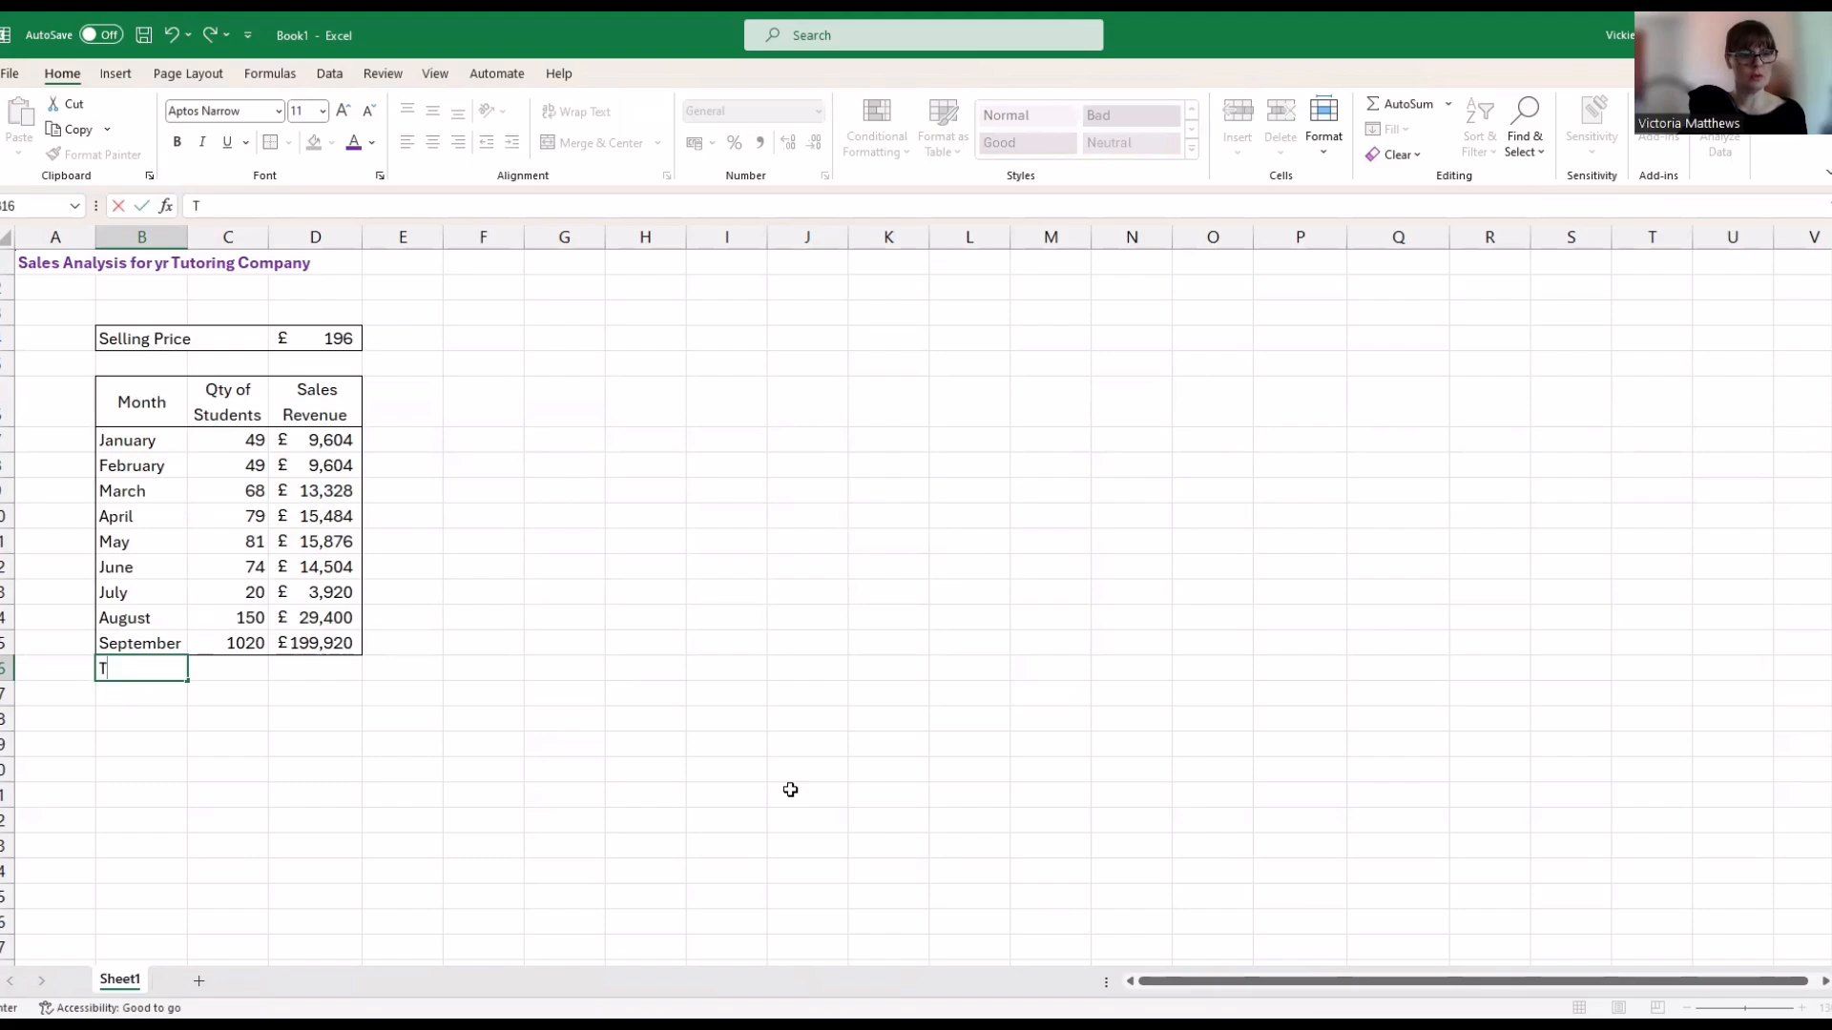
{"action": "type", "text": "OTAL"}
{"action": "key", "text": "Tab"}
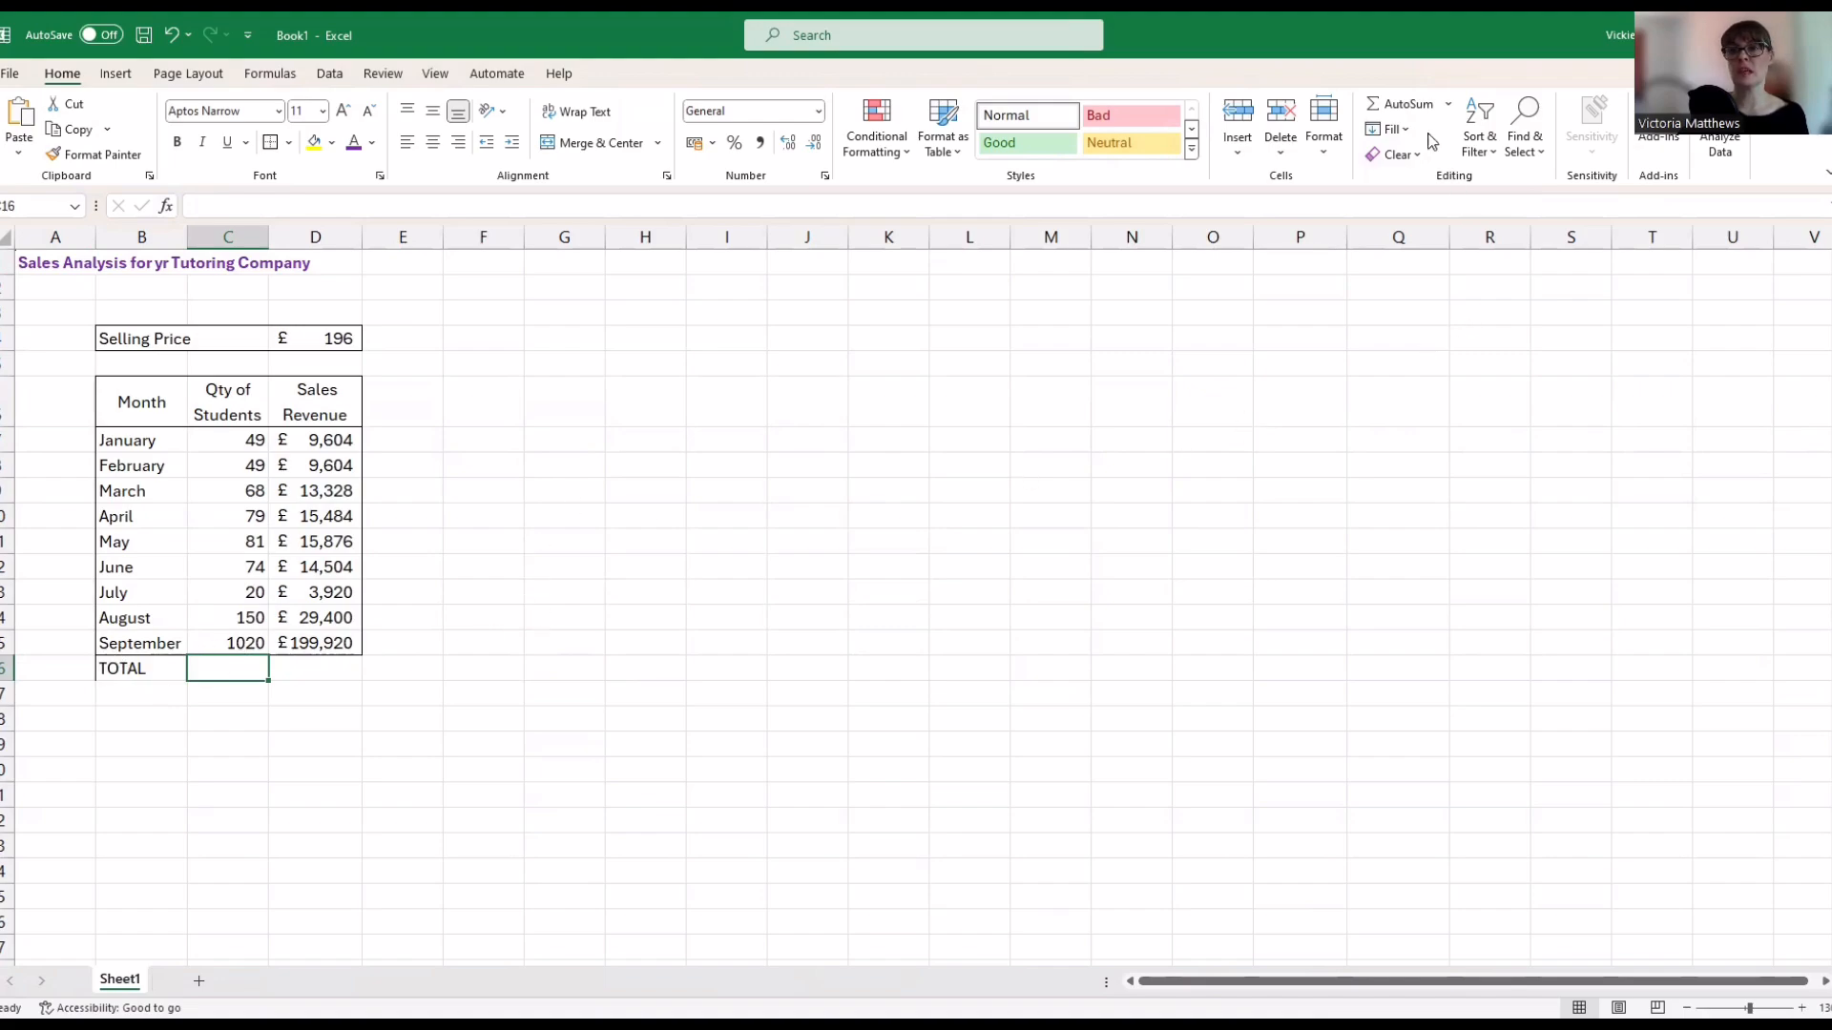
Total the student quantities in C16 with =SUM(C7:C15) and fill the formula across to D16
{"action": "left_click", "coordinate": [1410, 107]}
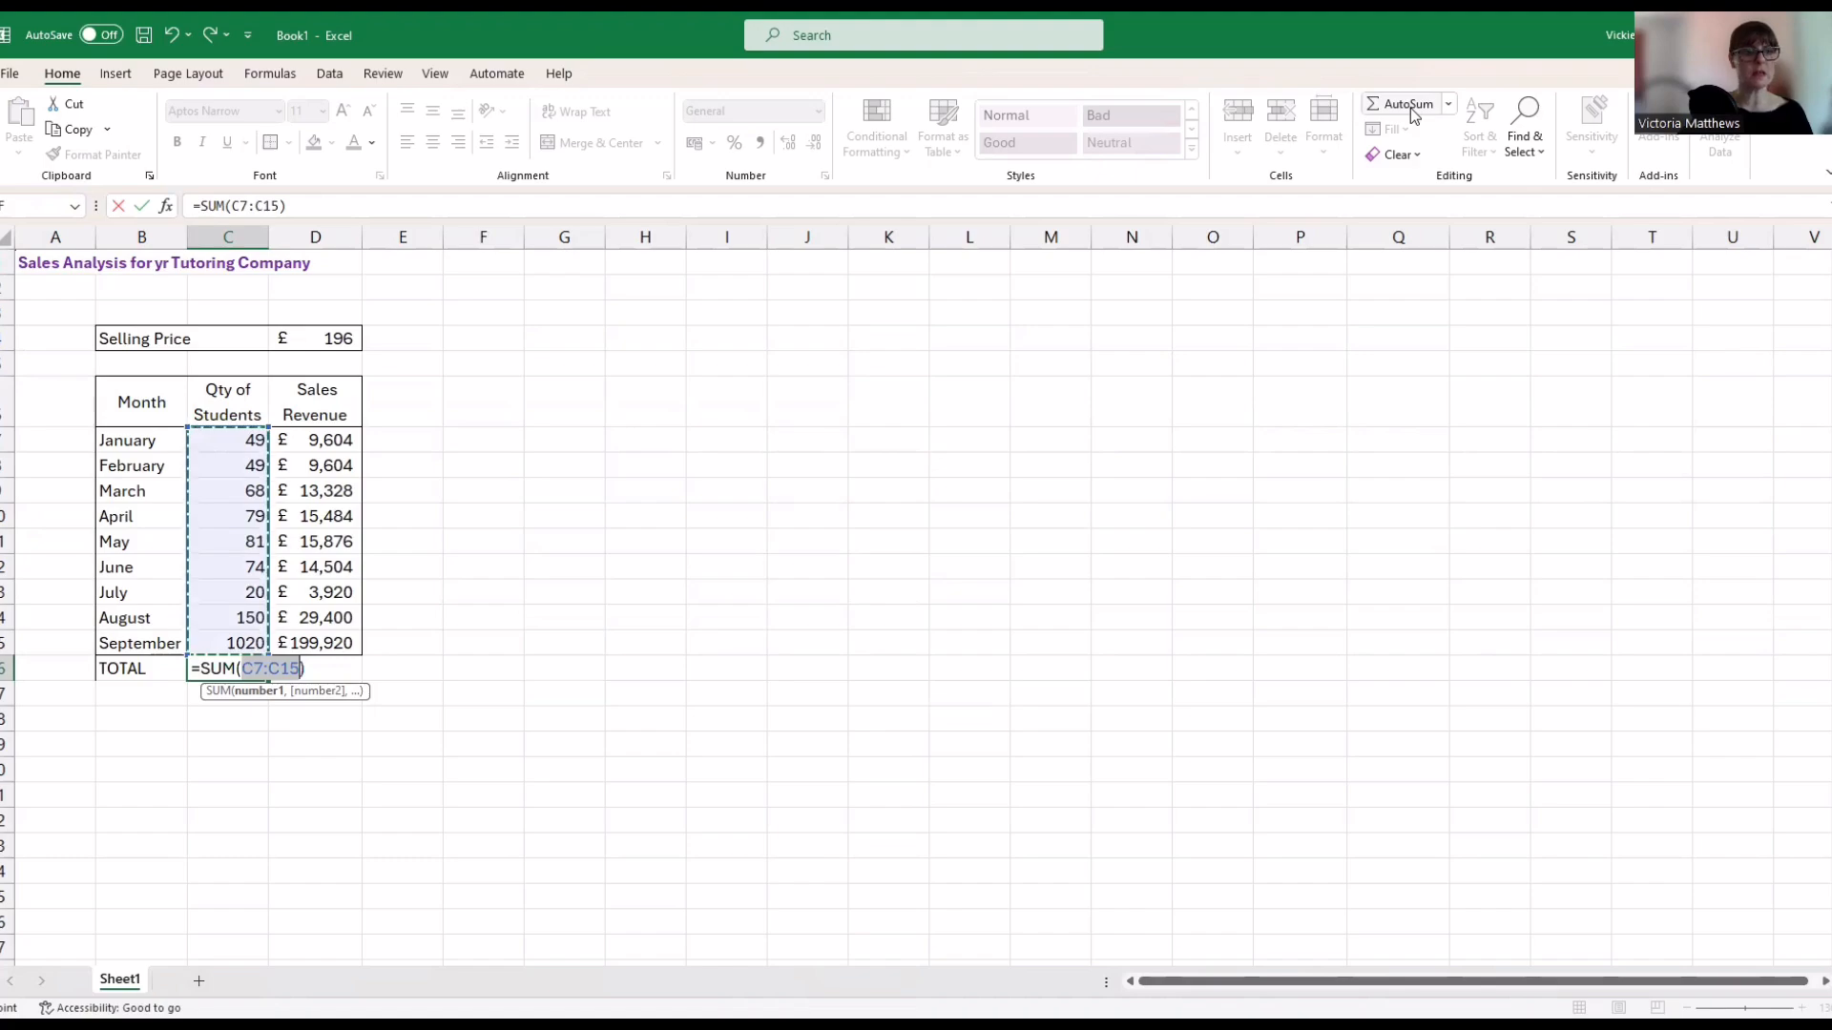
{"action": "key", "text": "Return"}
{"action": "left_click", "coordinate": [229, 670]}
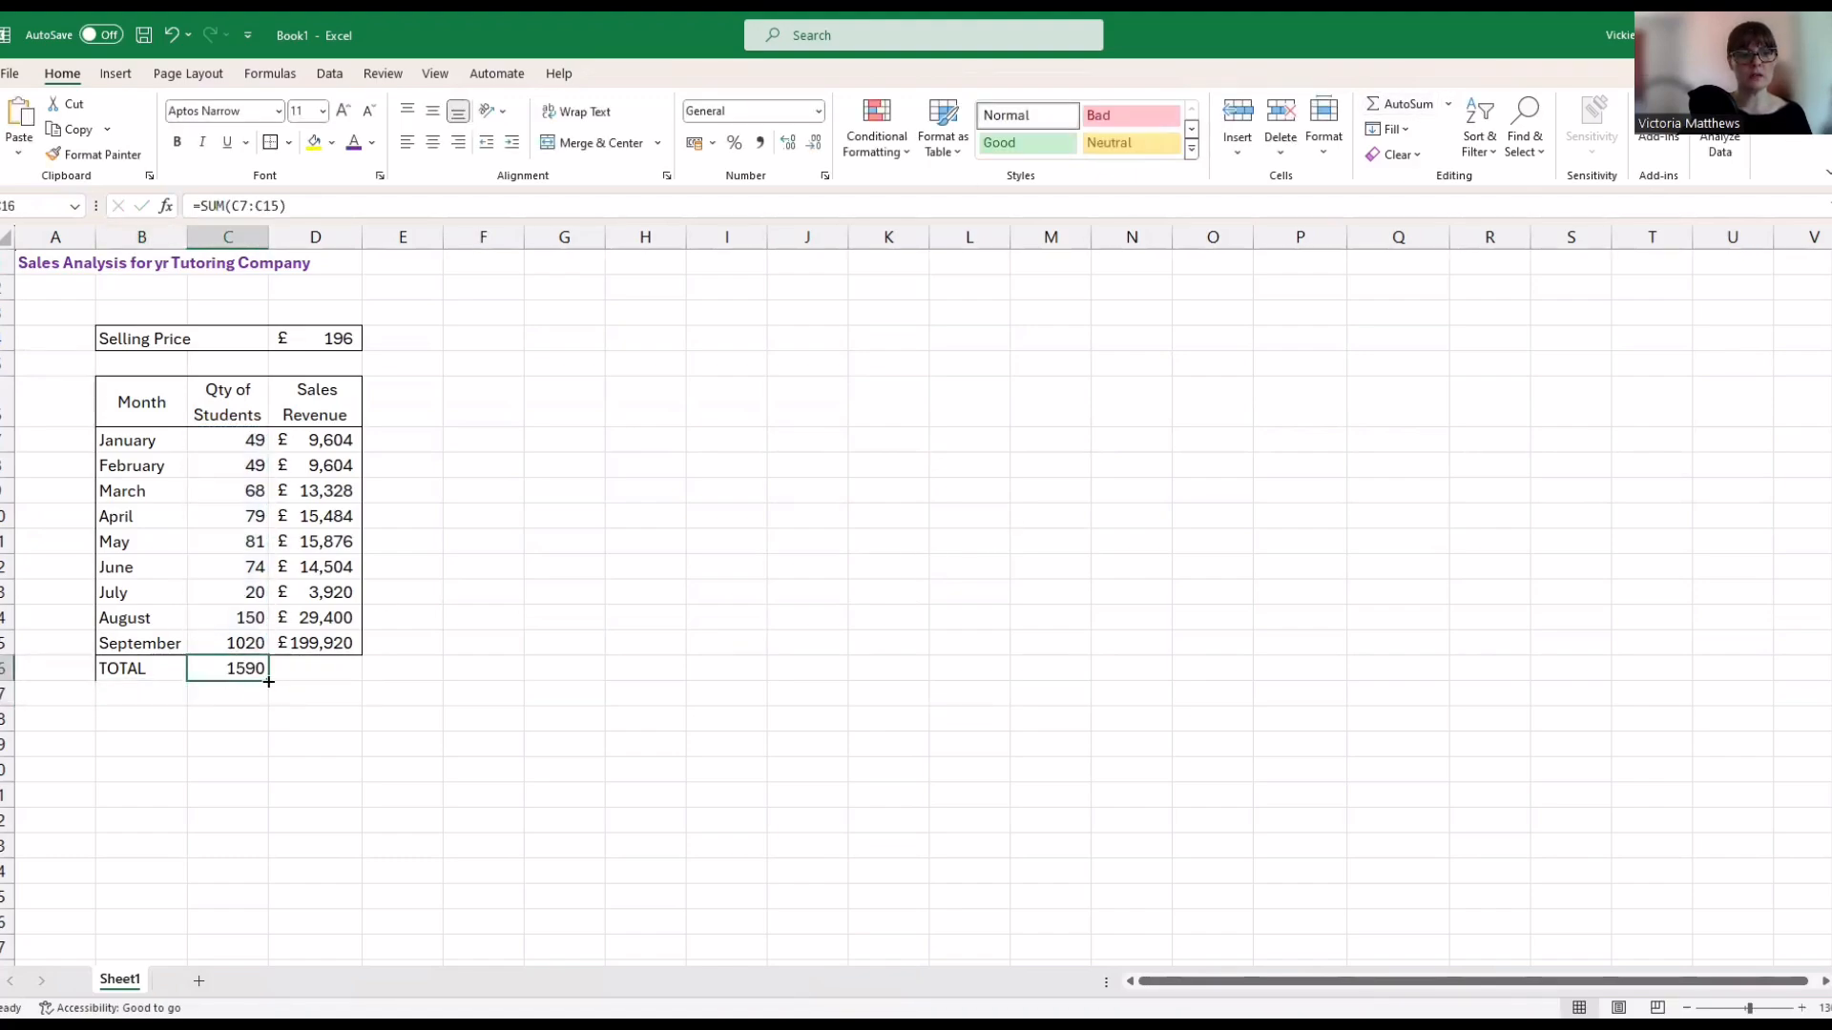
{"action": "left_click_drag", "start_coordinate": [268, 681], "coordinate": [353, 683]}
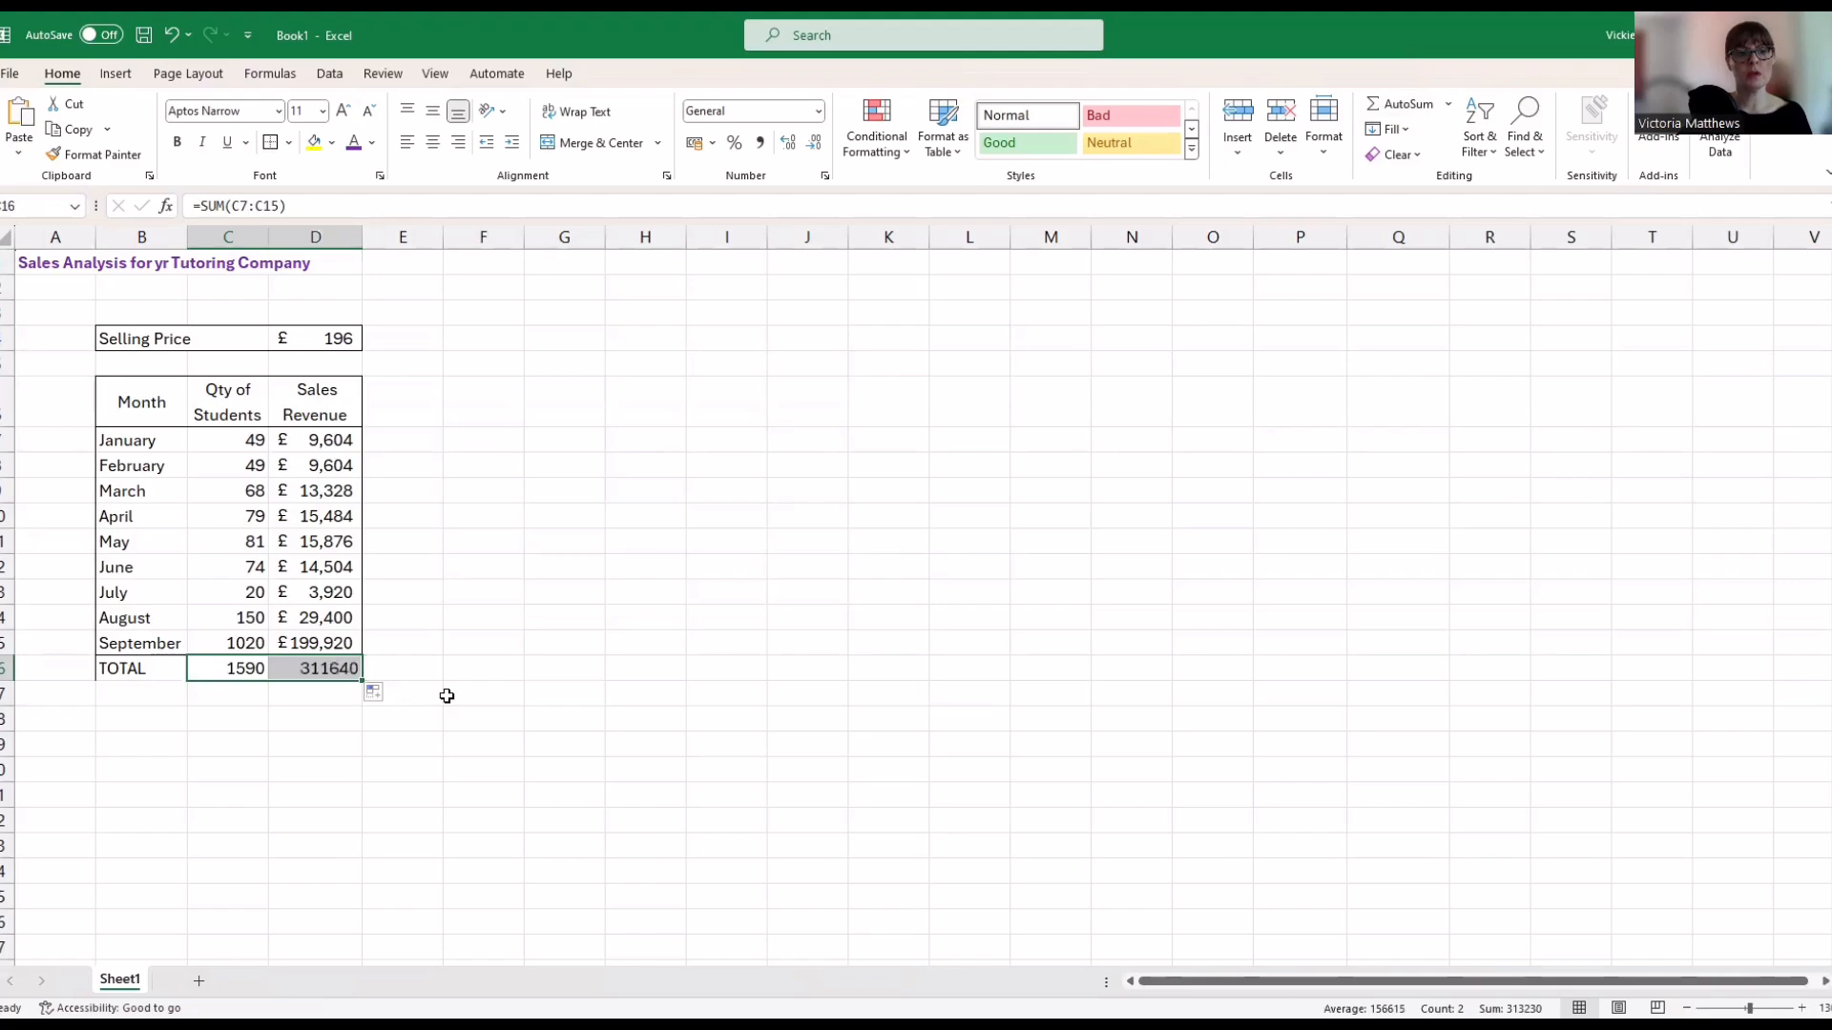
Format the revenue total in D16 as pound currency with no decimal places
{"action": "left_click", "coordinate": [285, 674]}
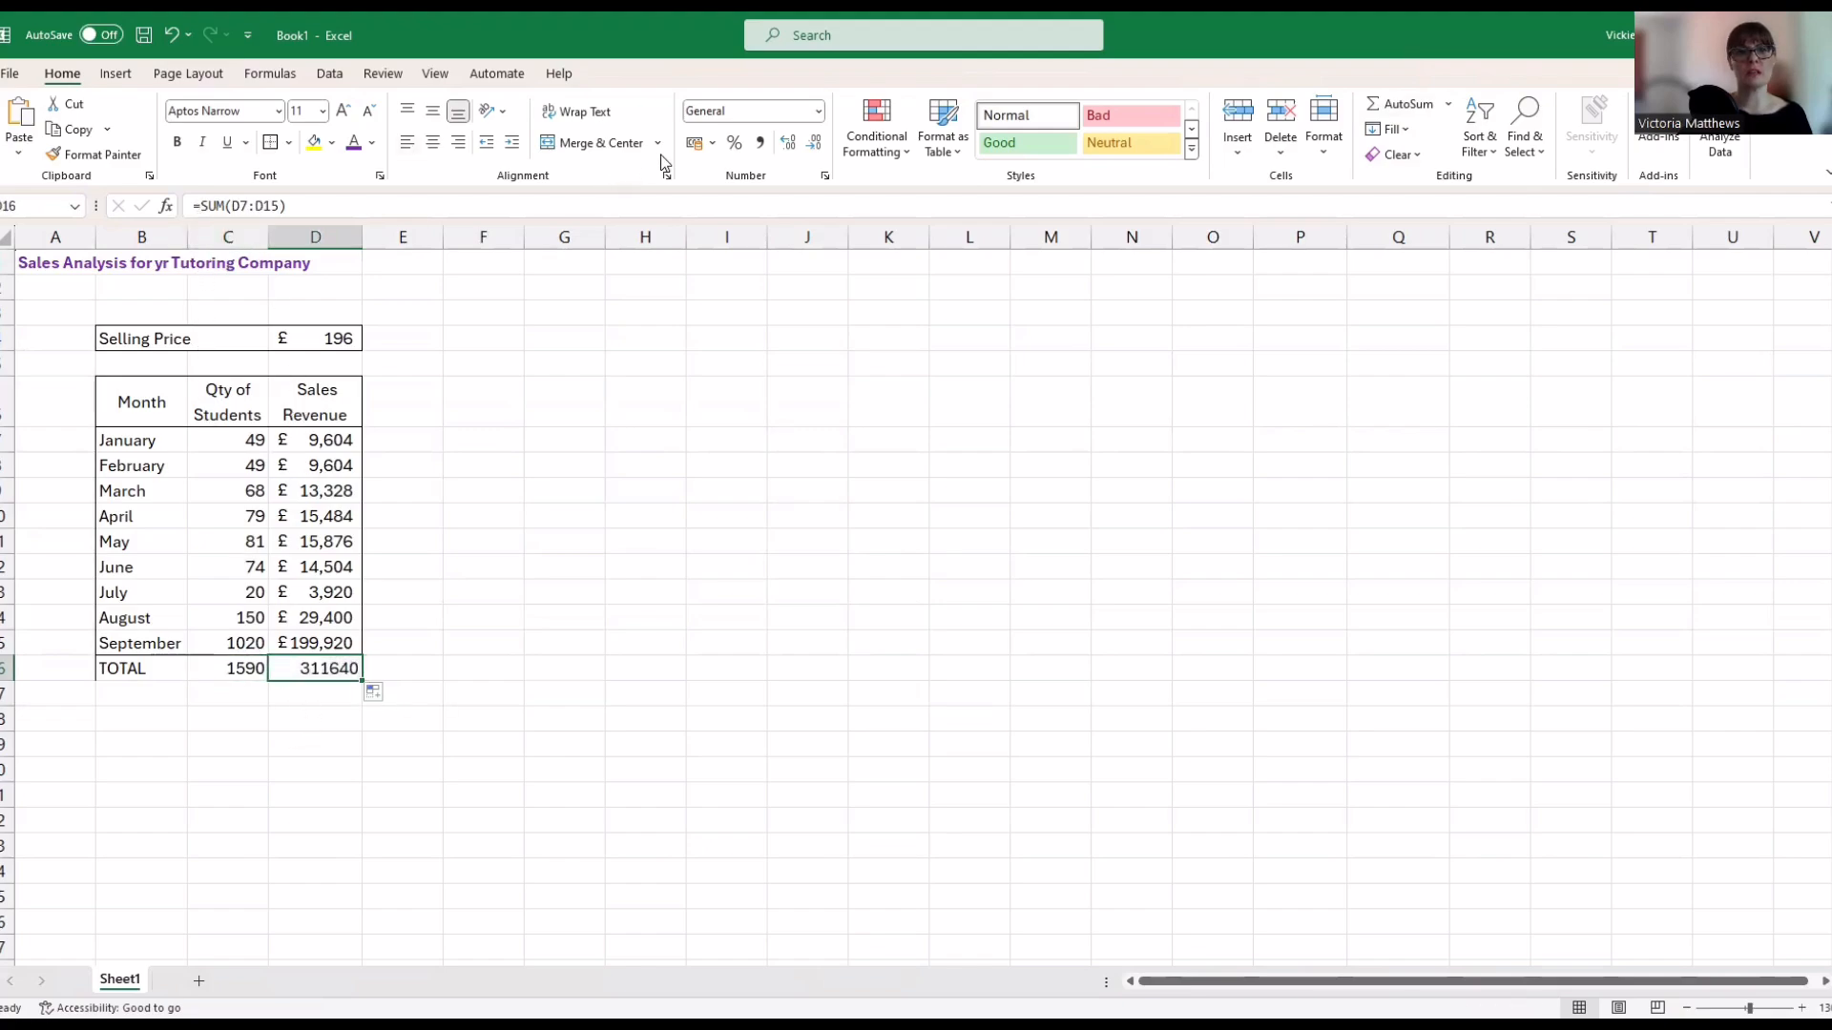
{"action": "left_click", "coordinate": [694, 142]}
{"action": "left_click", "coordinate": [816, 143]}
{"action": "left_click", "coordinate": [816, 143]}
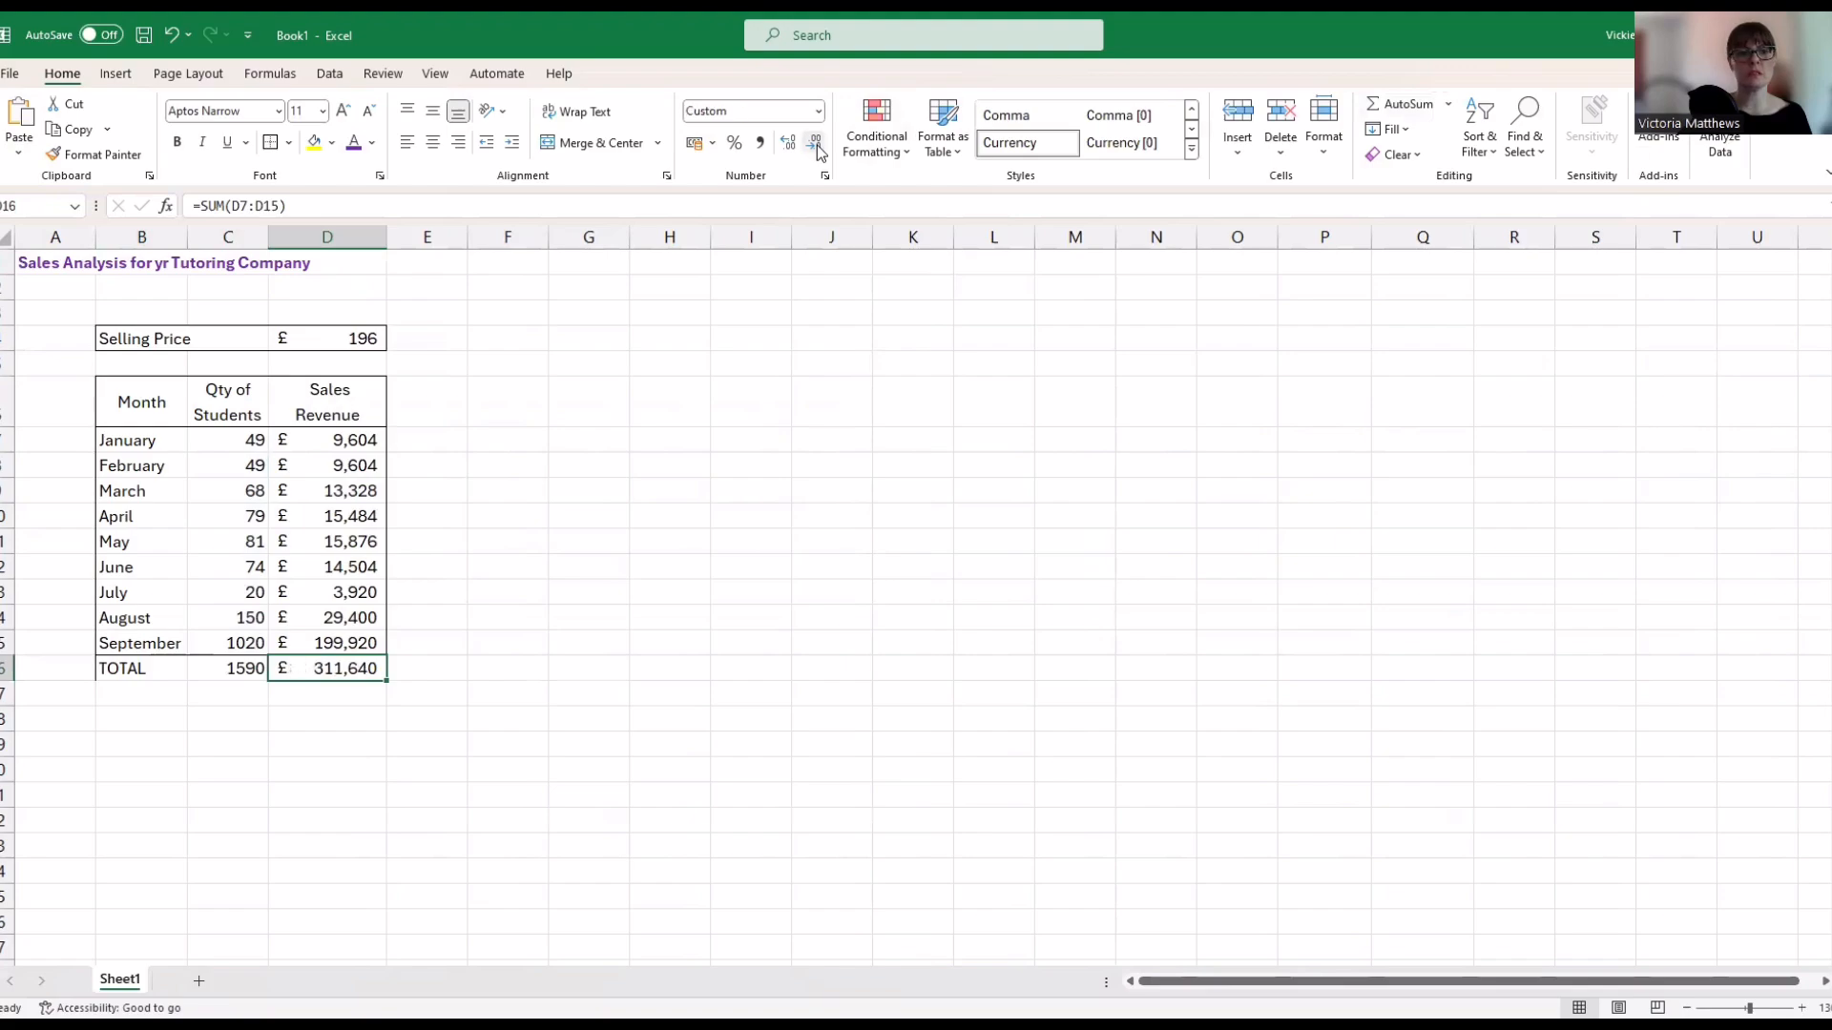
{"action": "left_click", "coordinate": [768, 567]}
Examine the average of the monthly sales revenue values in D7:D15
{"action": "left_click", "coordinate": [155, 693]}
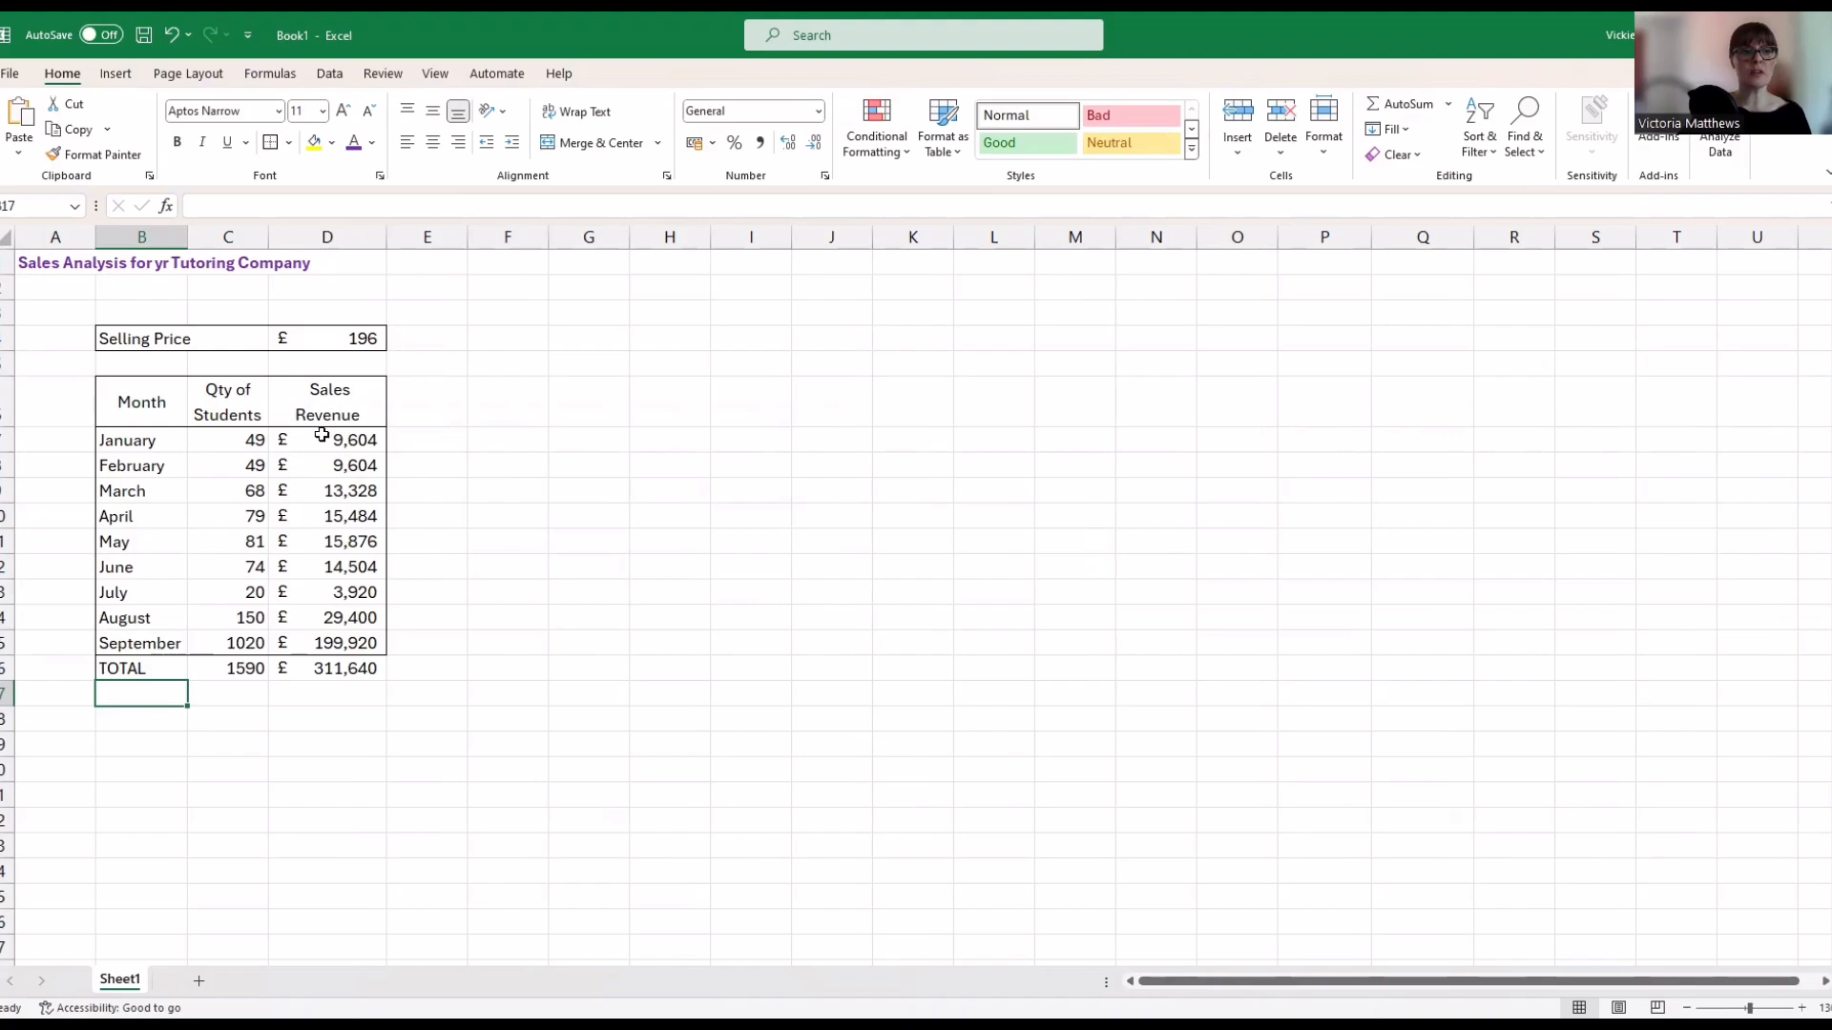
{"action": "left_click_drag", "start_coordinate": [321, 435], "coordinate": [342, 634]}
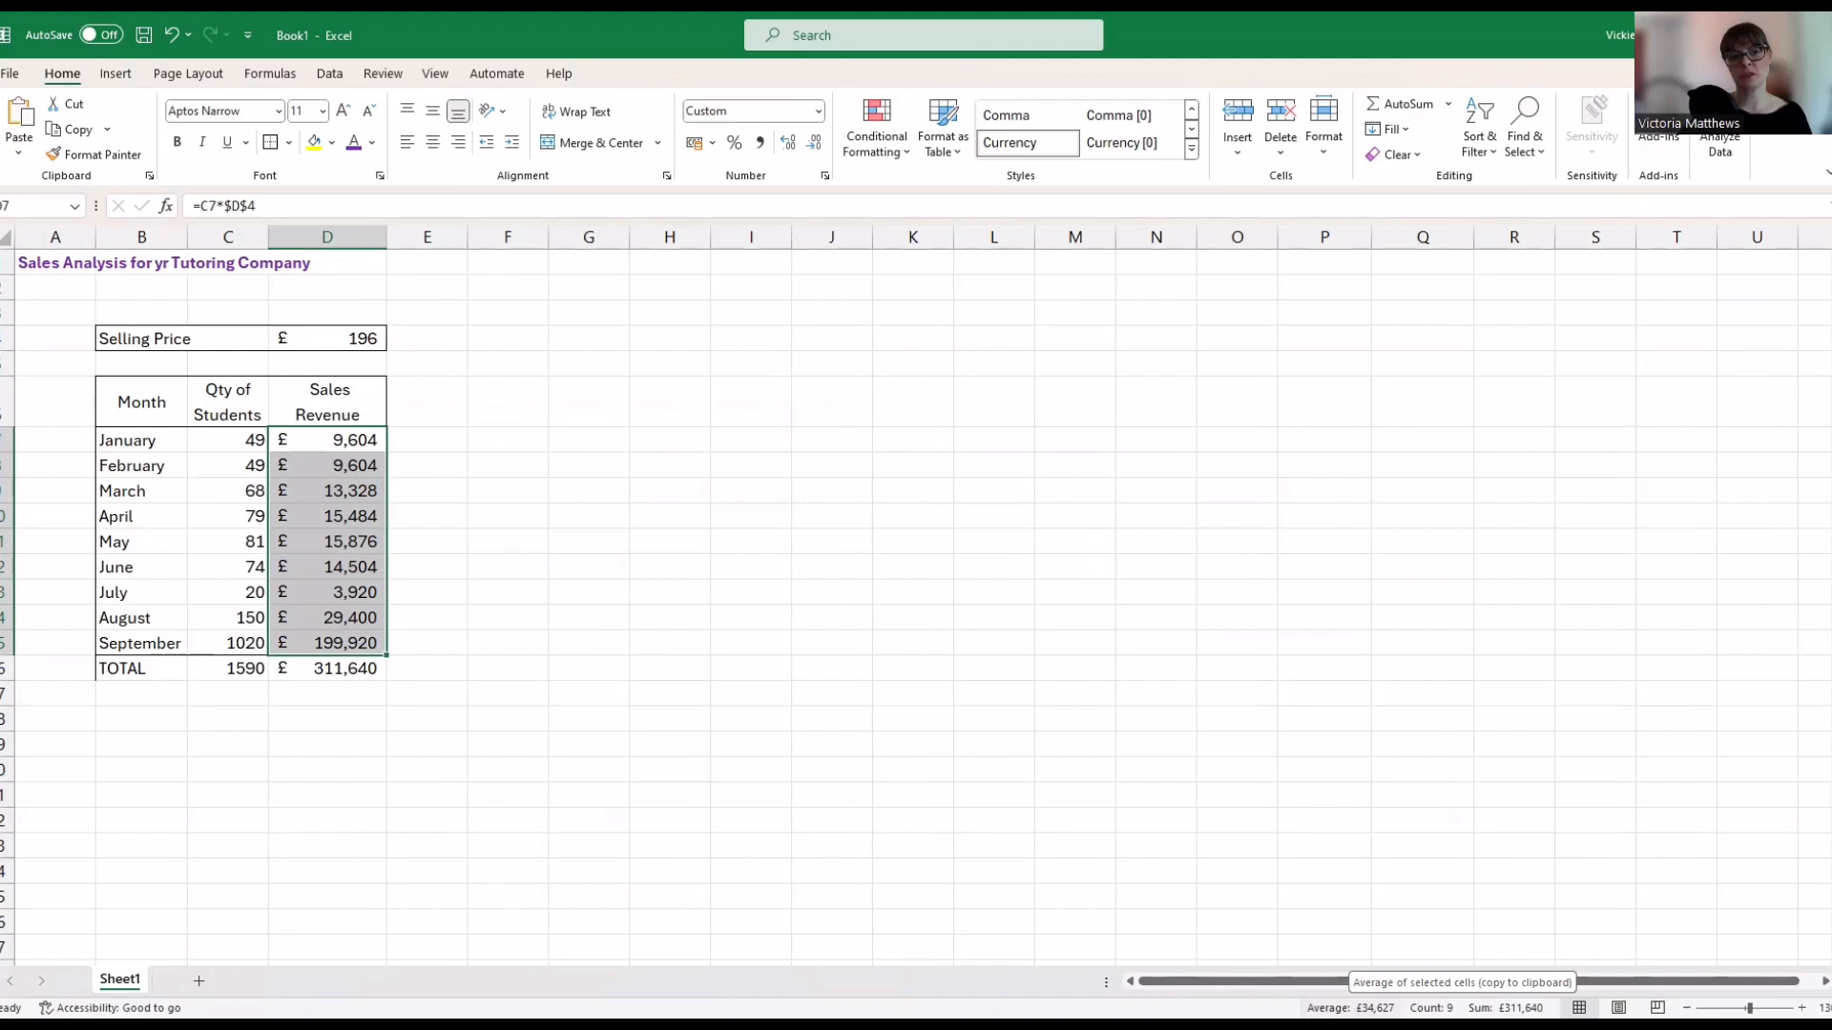
Add the row label Count in cell B17, directly below TOTAL
{"action": "left_click", "coordinate": [154, 694]}
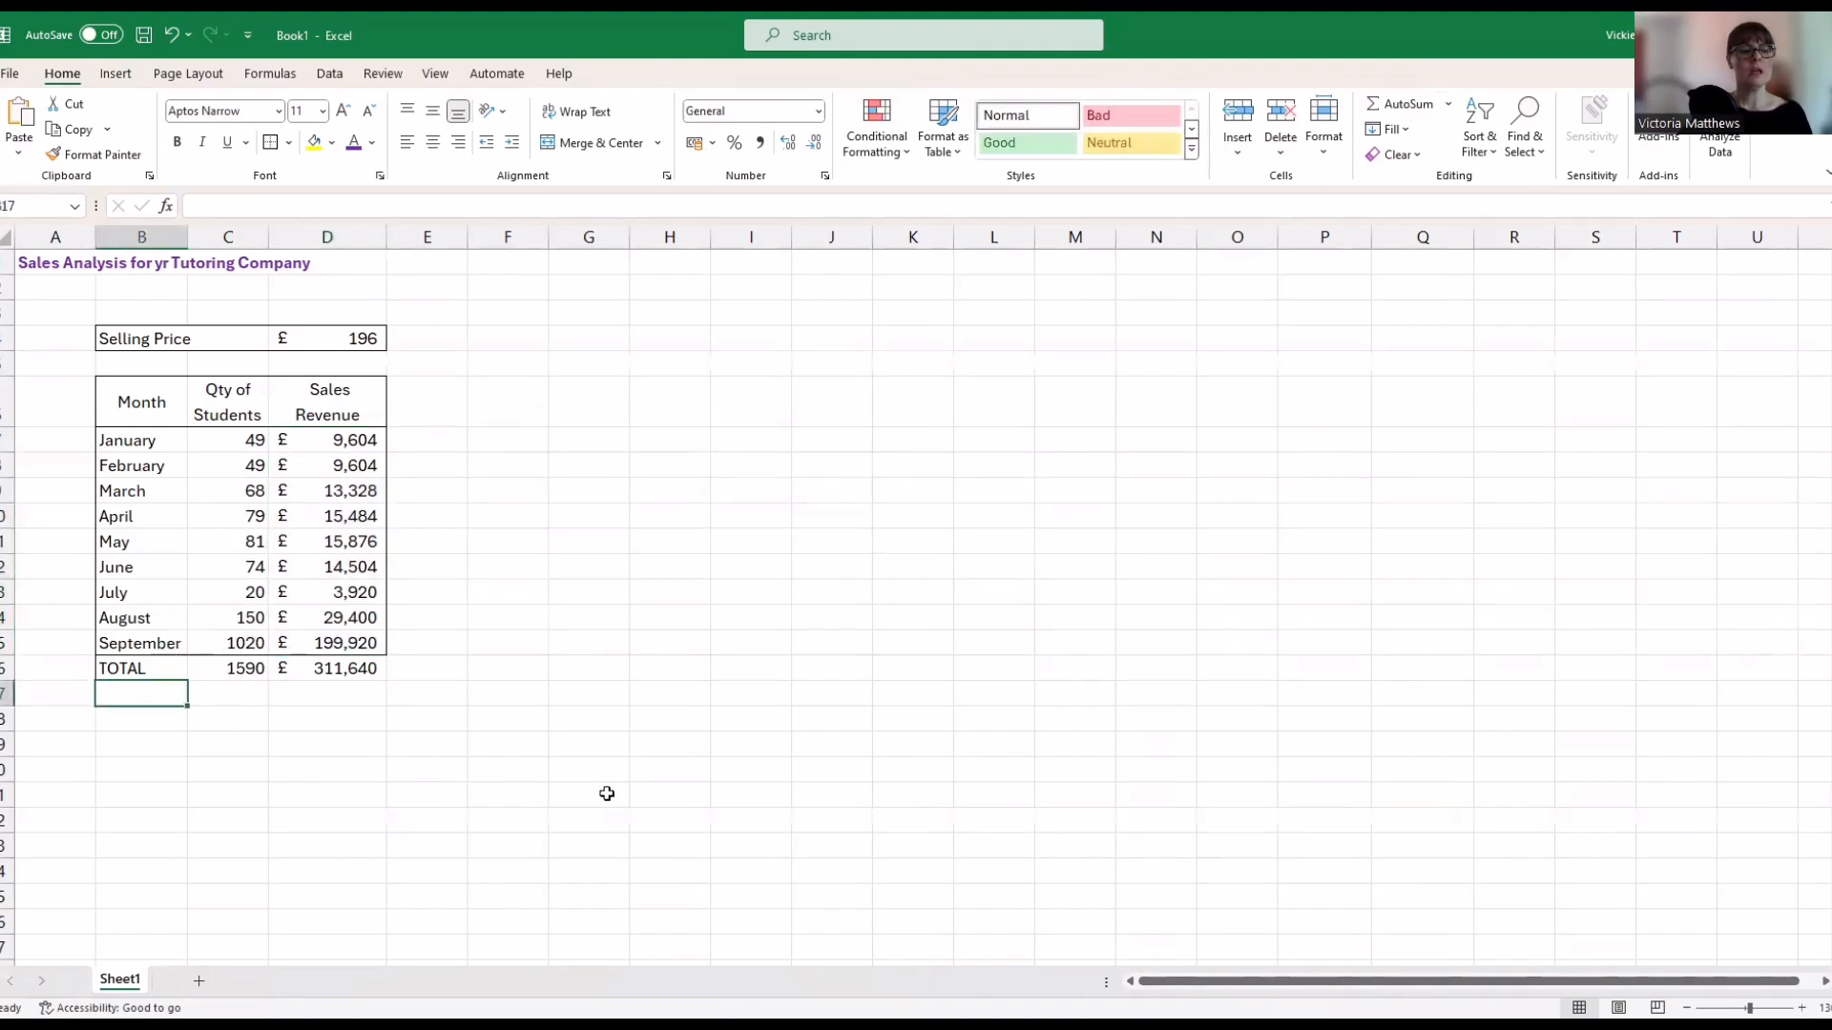
{"action": "type", "text": "cOUN"}
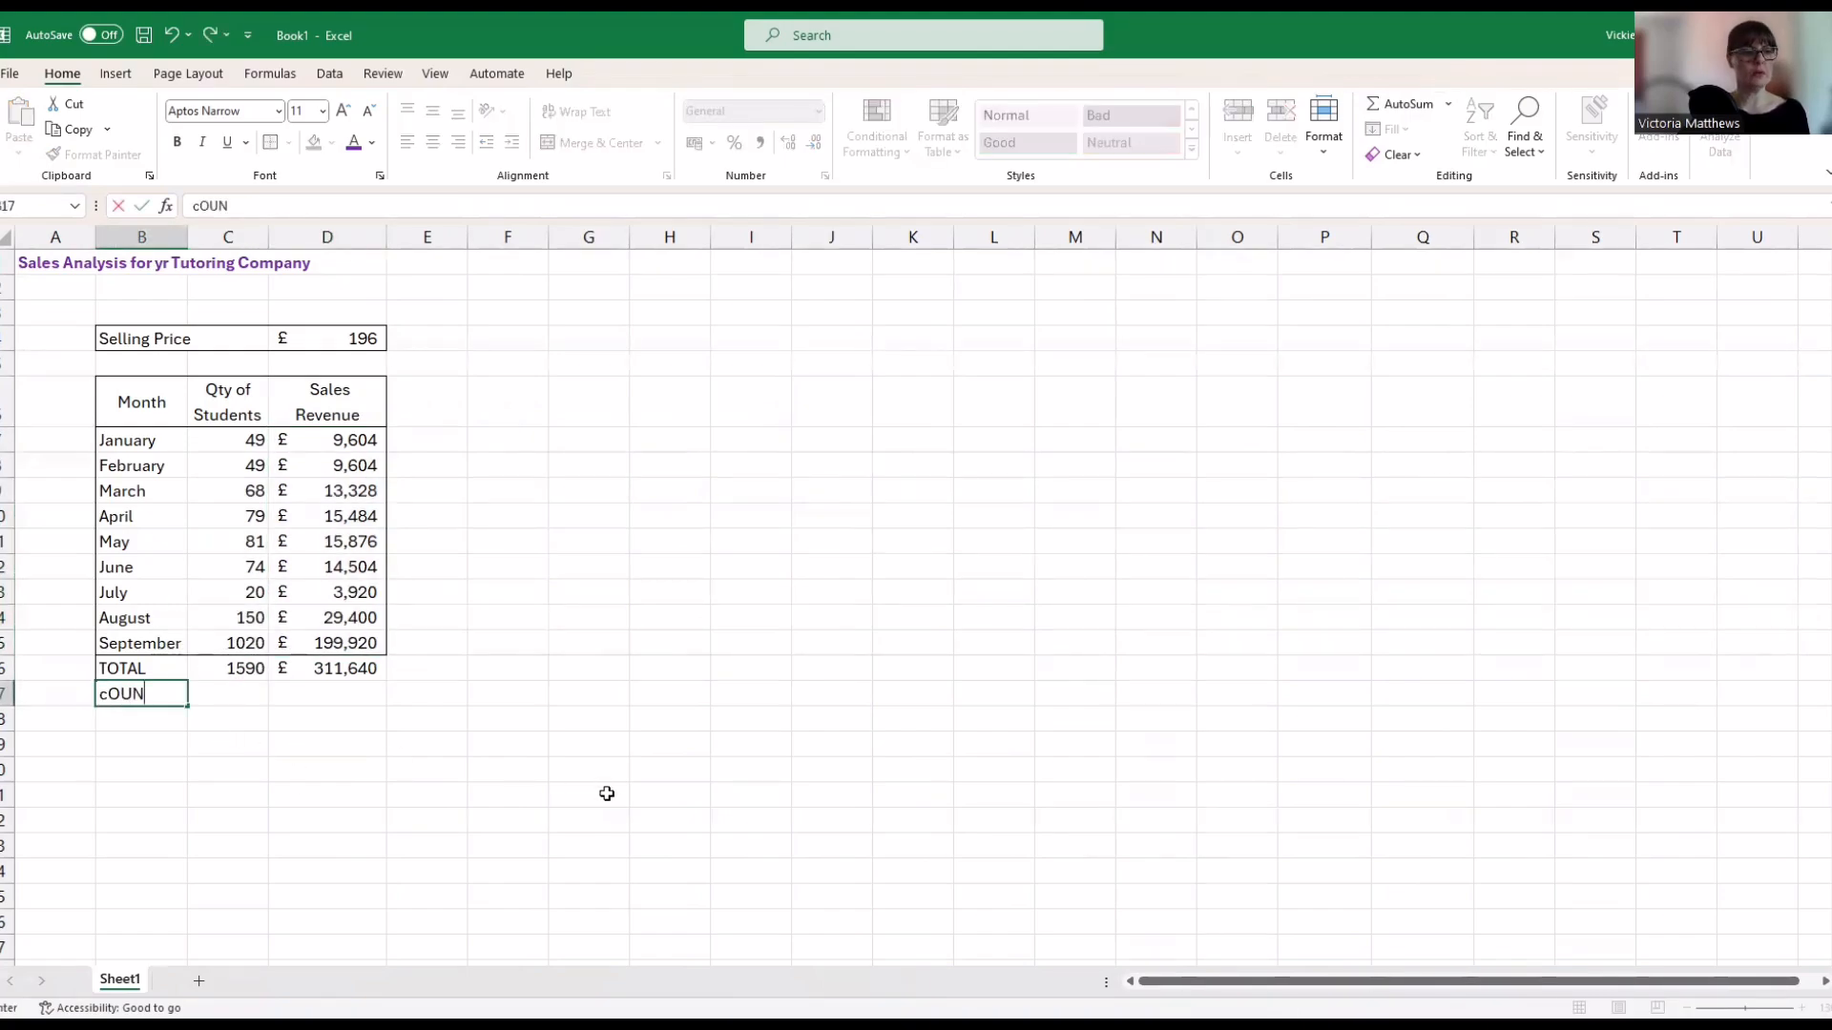
{"action": "key", "text": "BackSpace"}
{"action": "key", "text": "BackSpace"}
{"action": "type", "text": "Count"}
{"action": "key", "text": "Tab"}
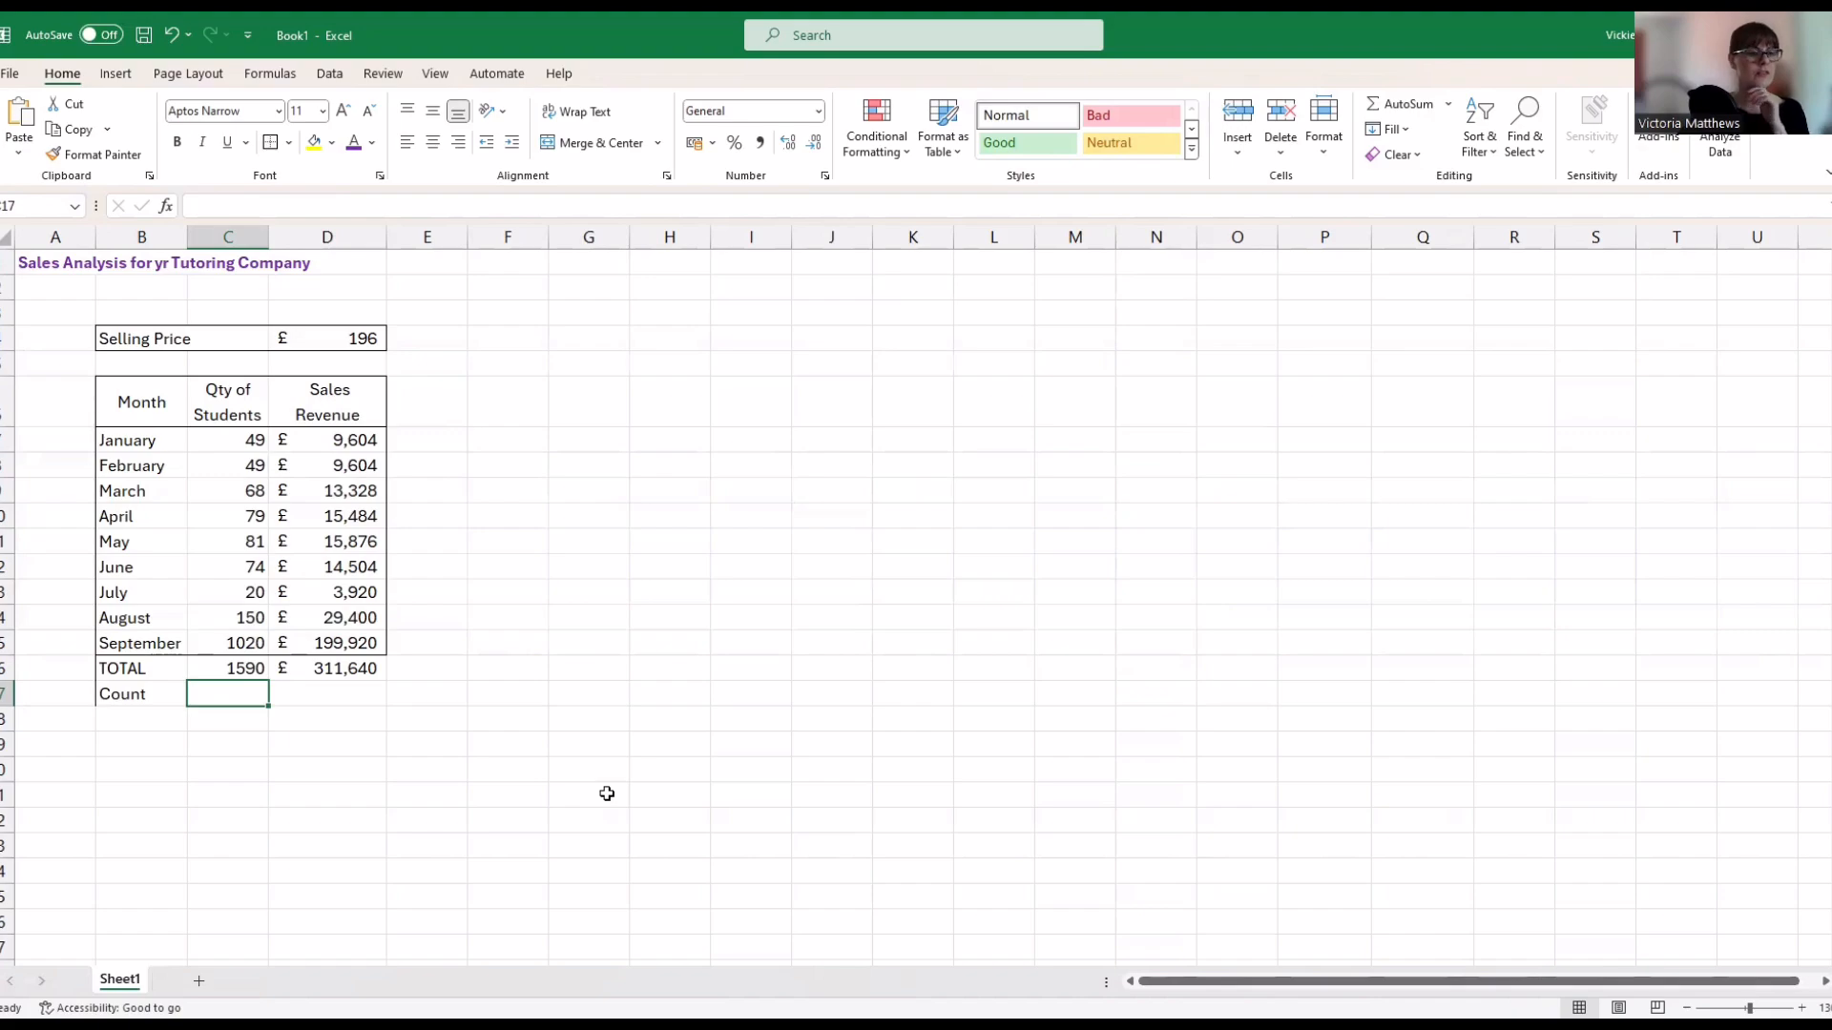
Move the Count label from B17 to A17
{"action": "left_click", "coordinate": [124, 699]}
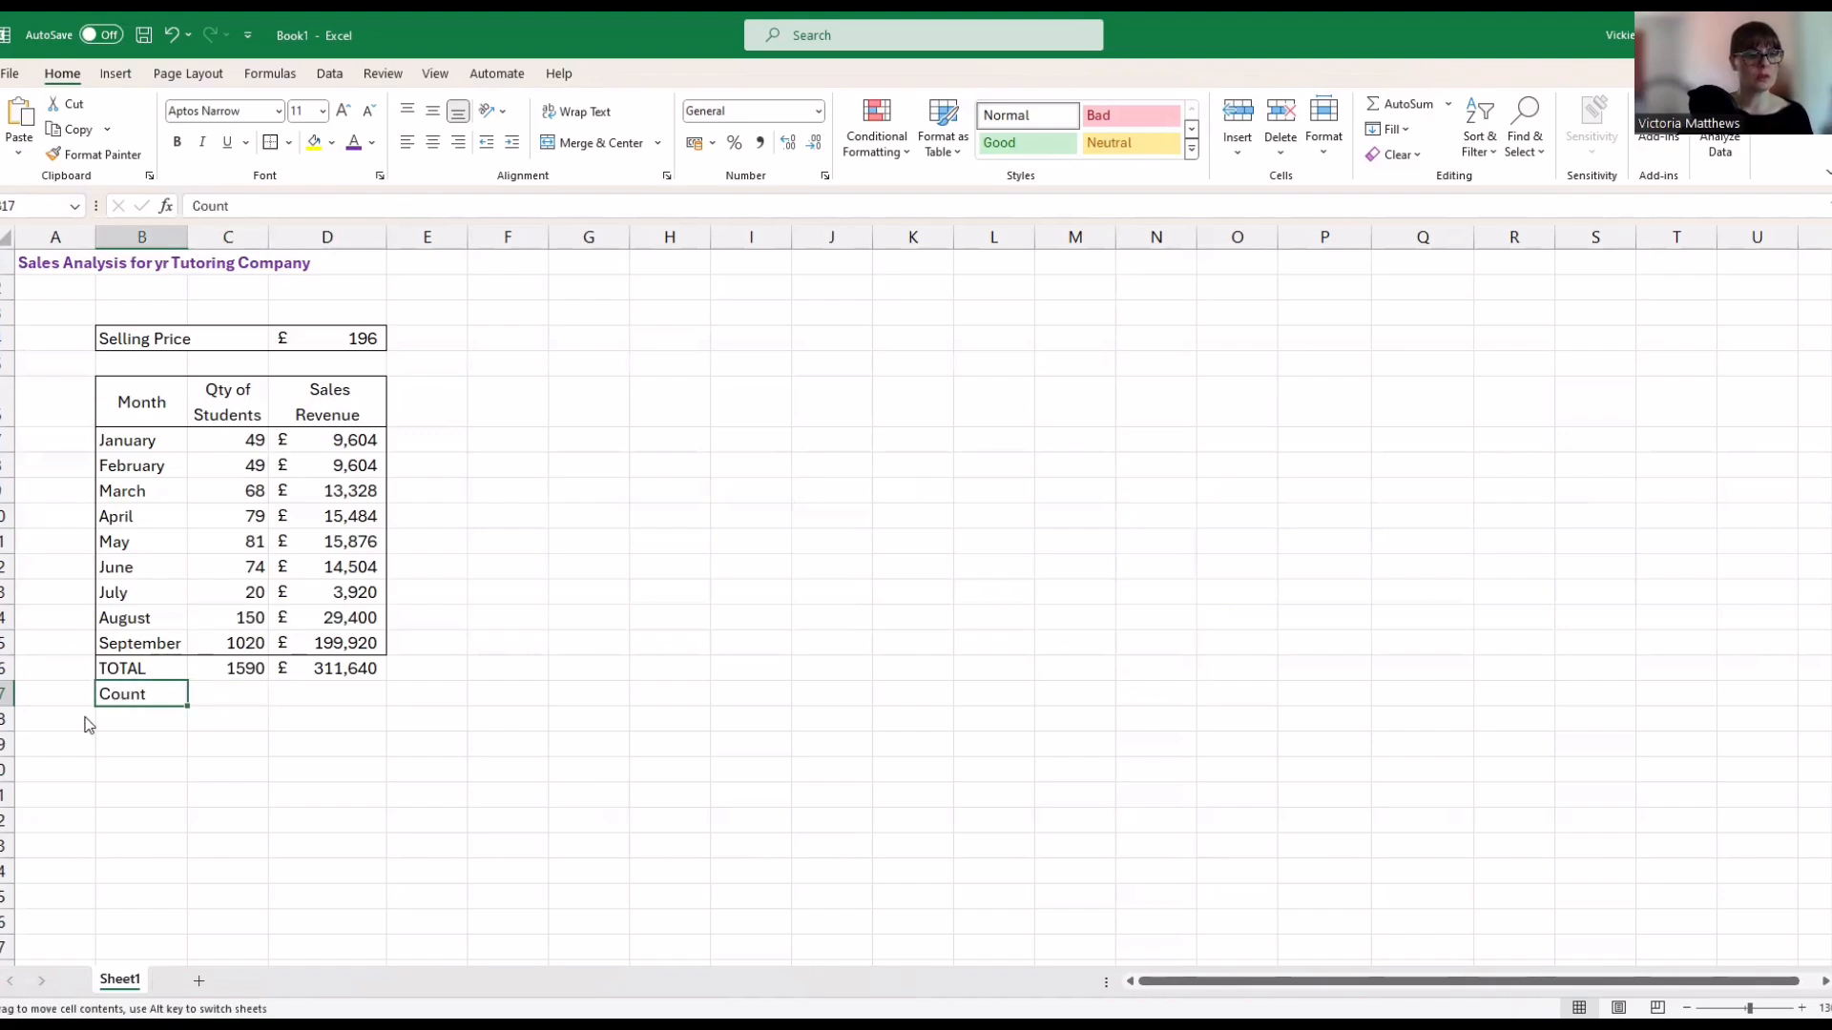
{"action": "left_click_drag", "start_coordinate": [58, 706], "coordinate": [125, 691]}
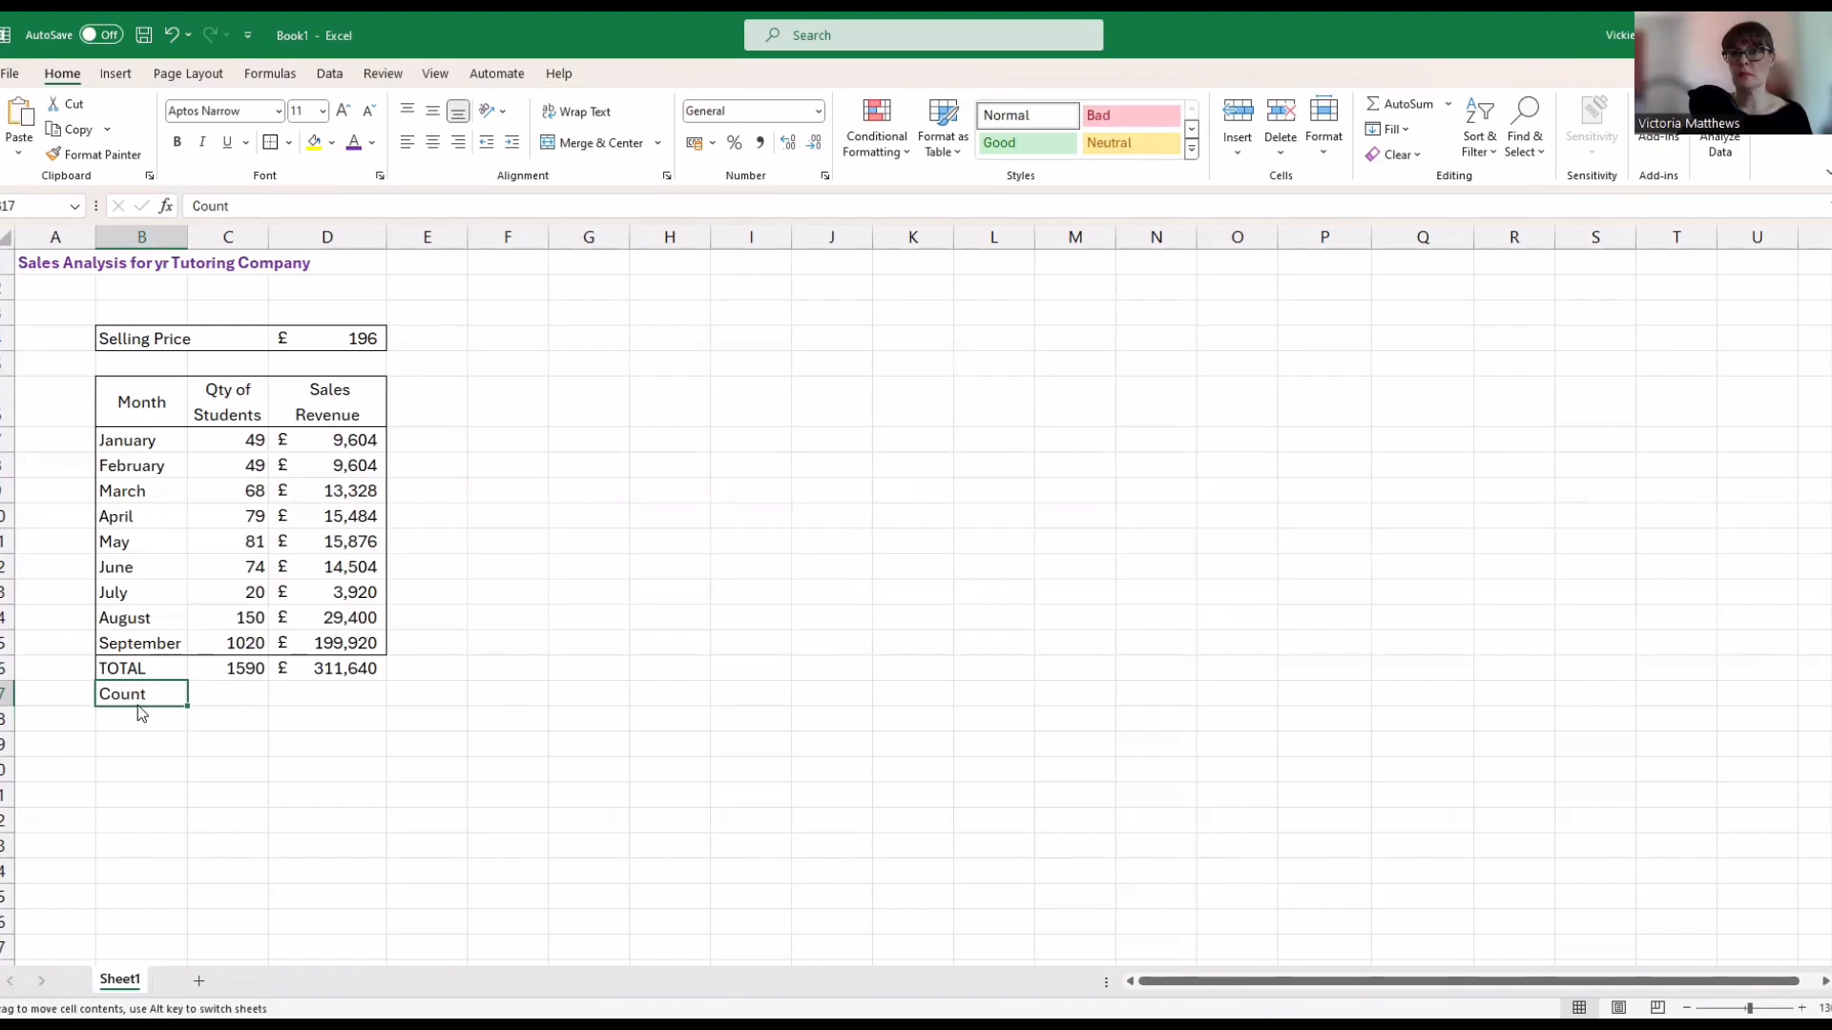
{"action": "left_click_drag", "start_coordinate": [90, 700], "coordinate": [36, 694]}
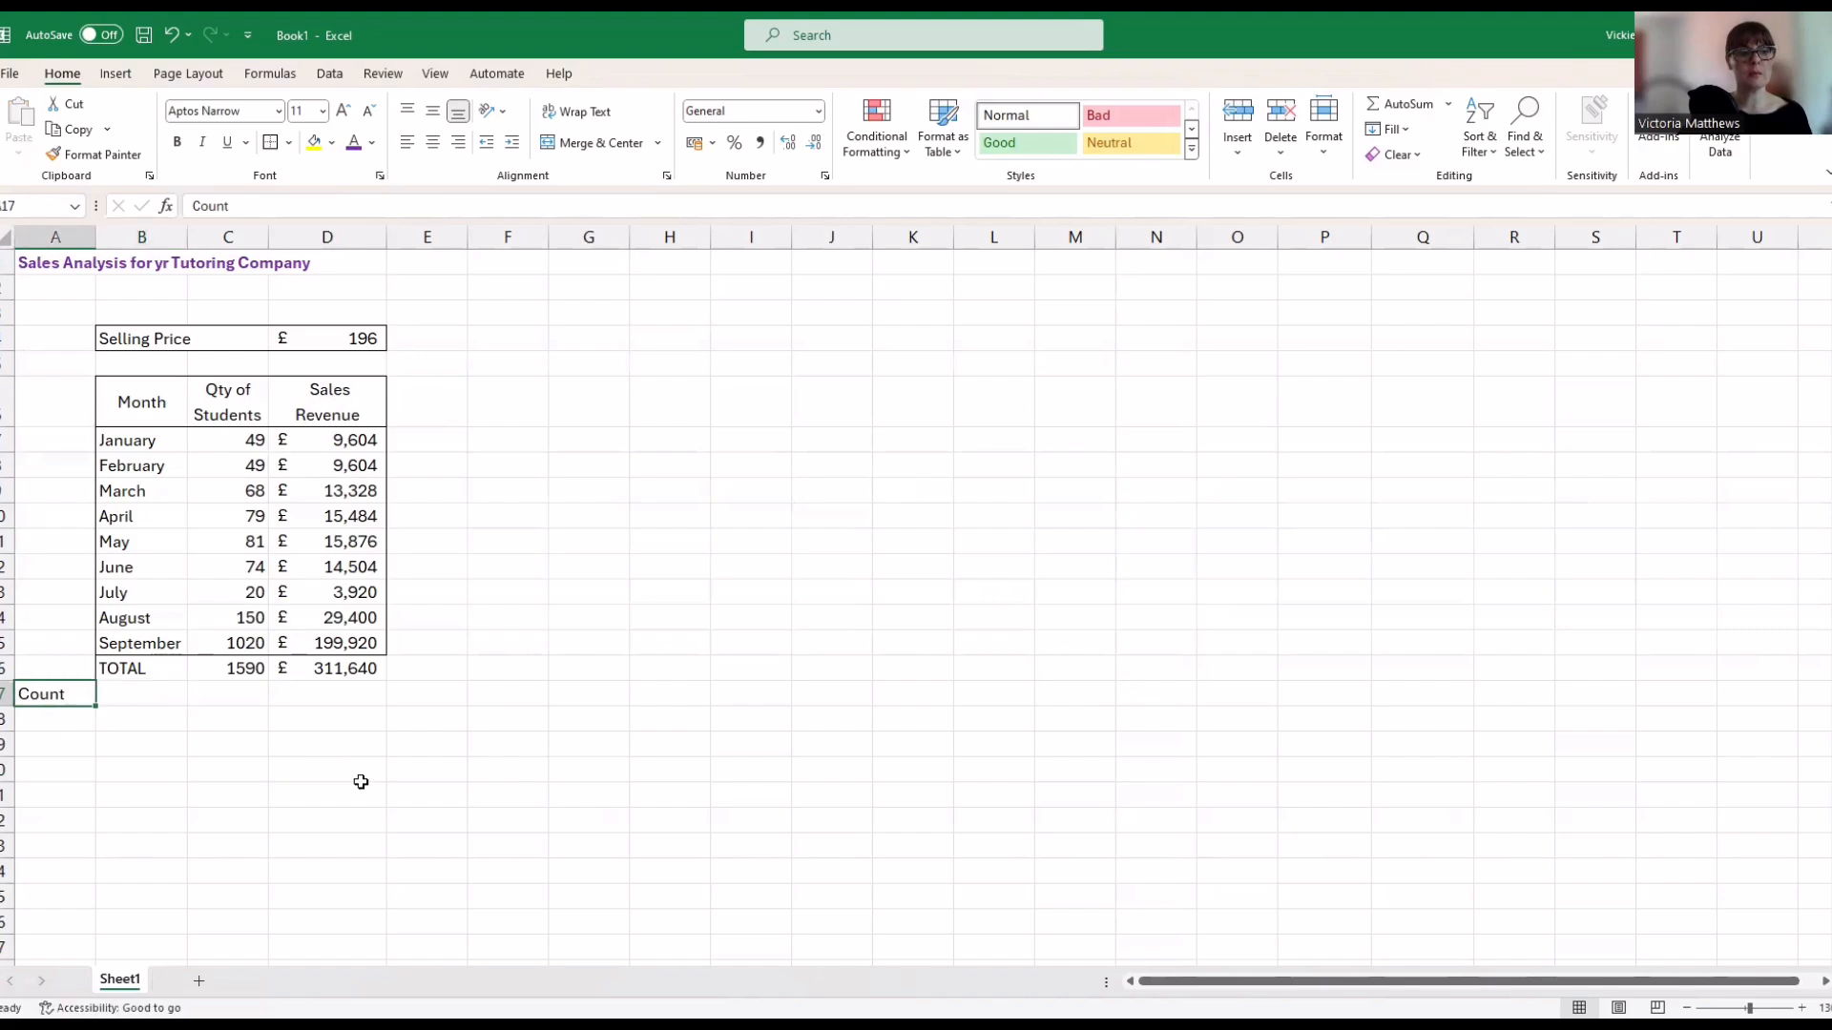
Count the monthly student quantities in C17 with =COUNT(C7:C15)
{"action": "left_click", "coordinate": [177, 696]}
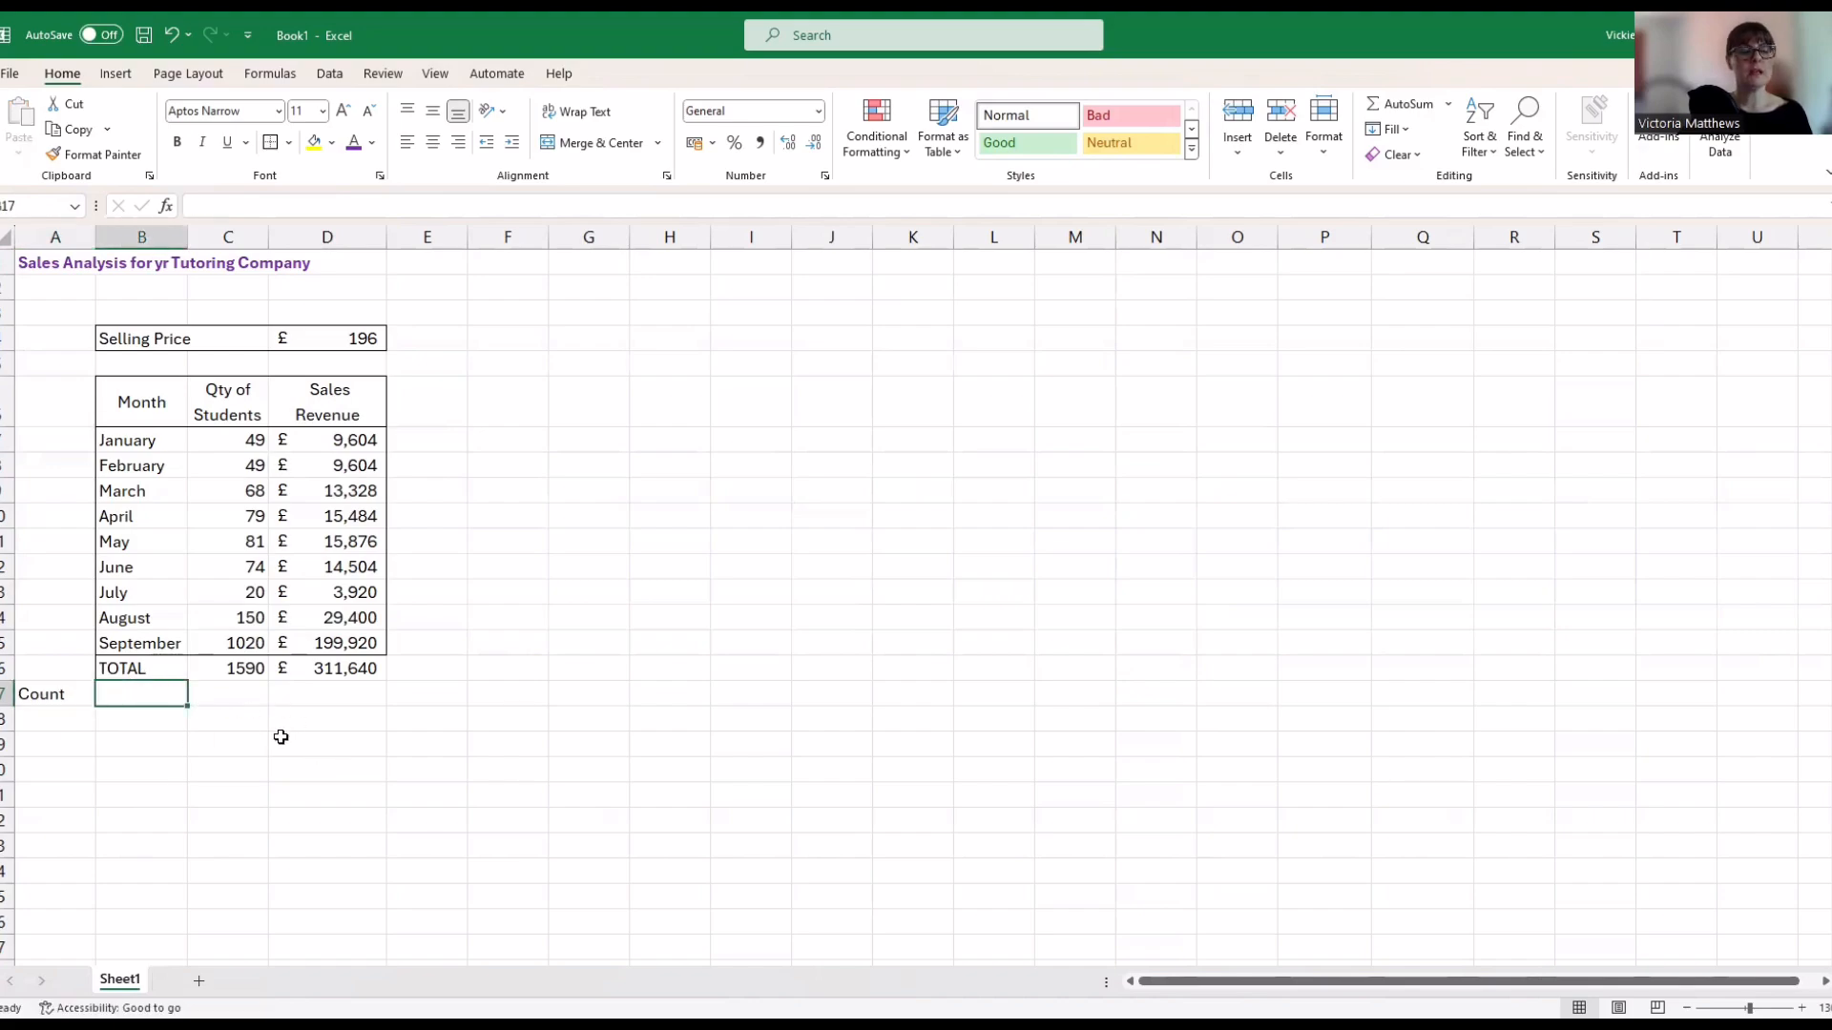
{"action": "left_click", "coordinate": [226, 697]}
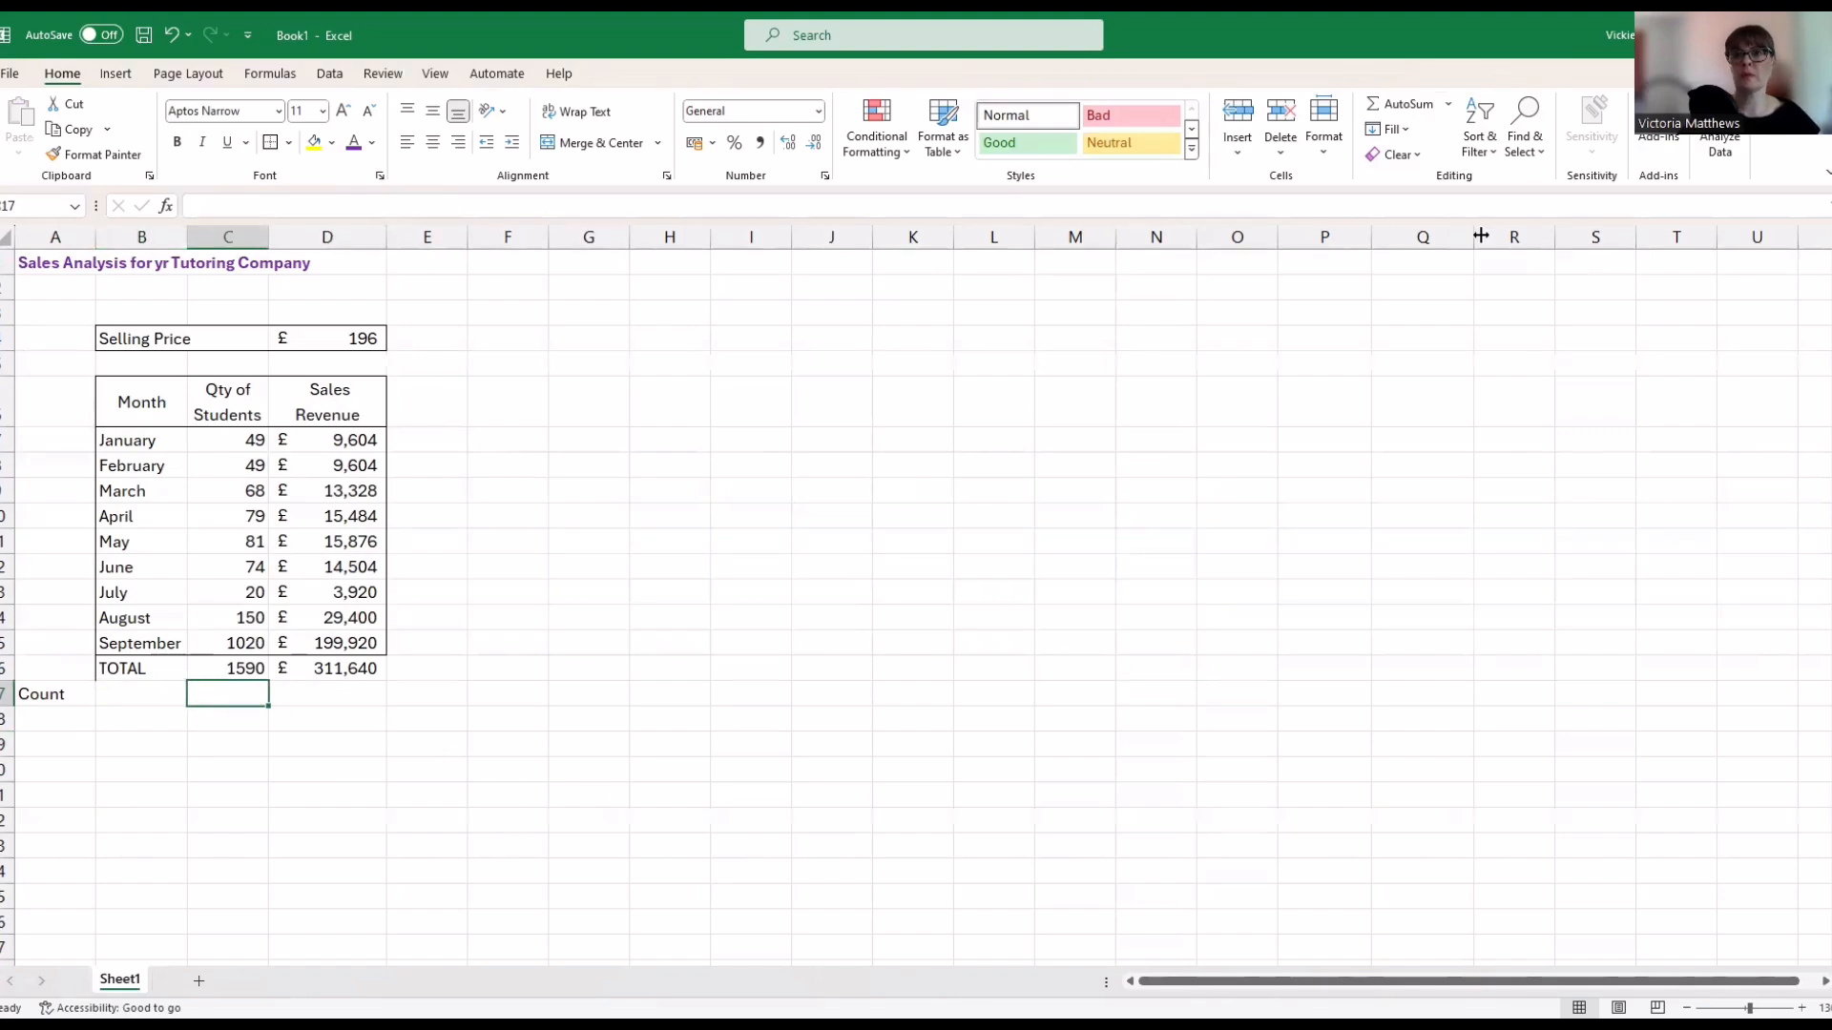
{"action": "left_click", "coordinate": [1450, 105]}
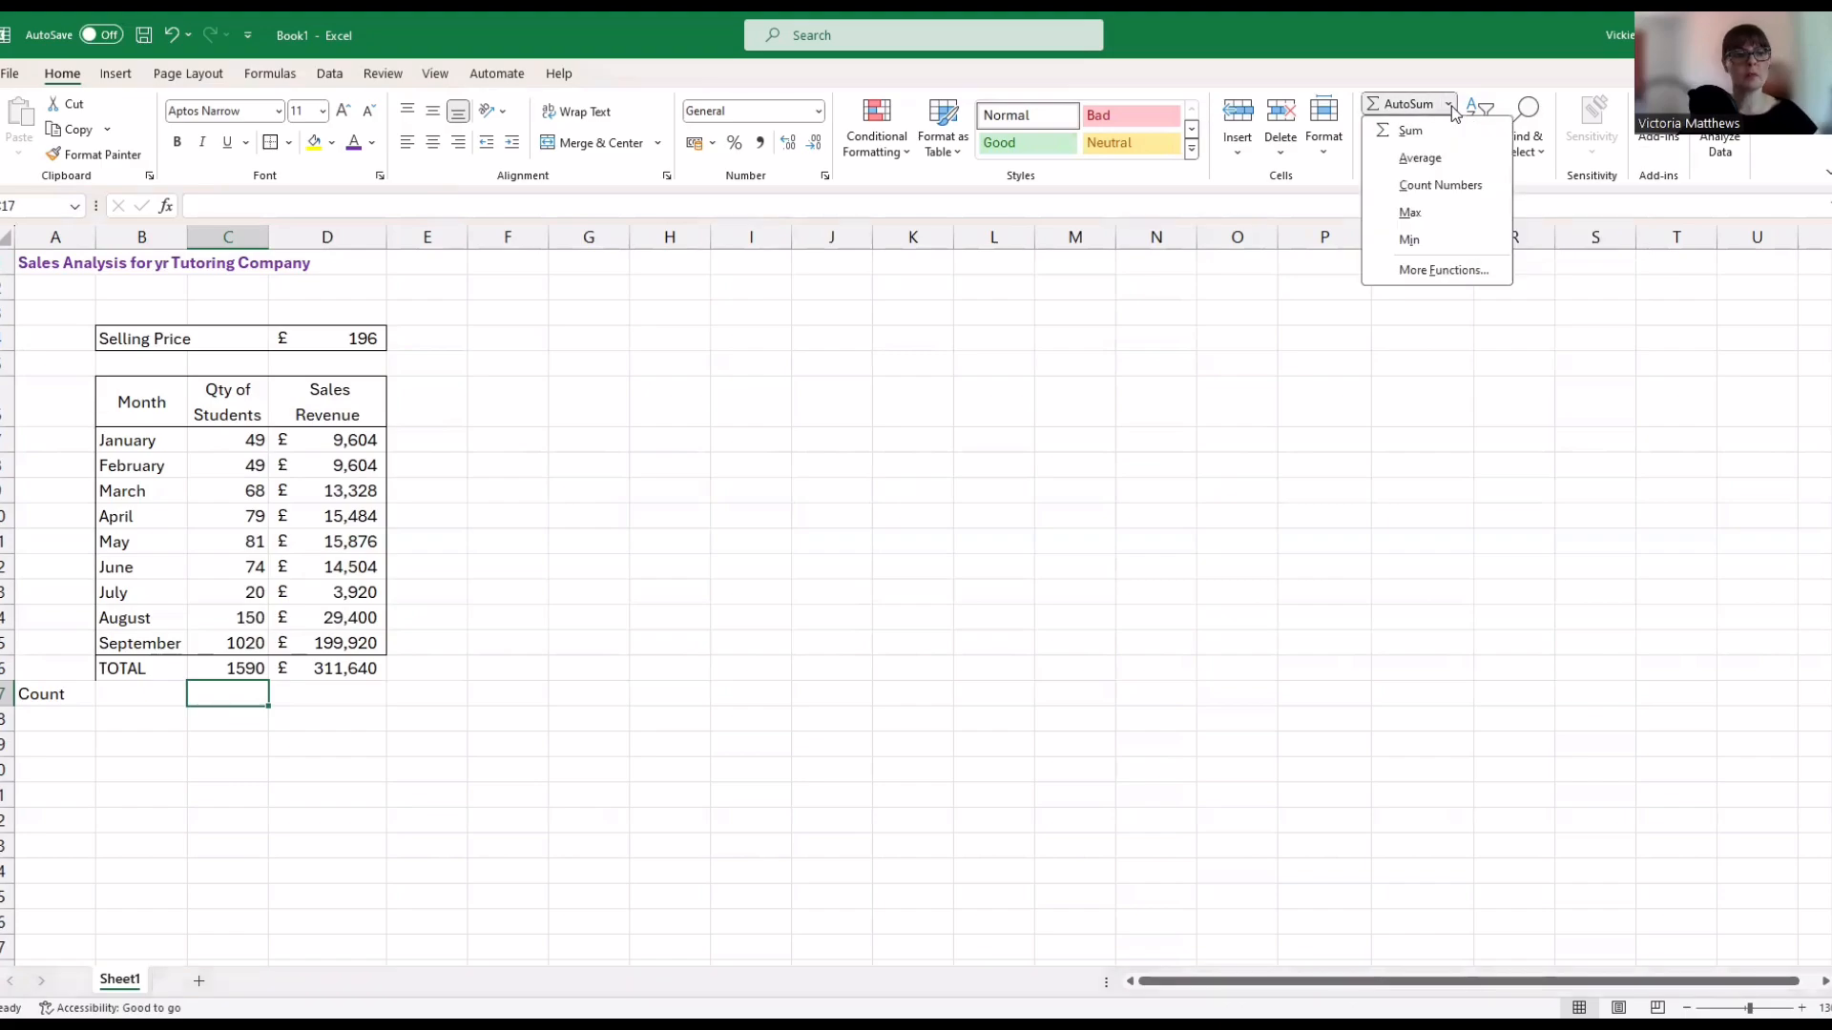
{"action": "left_click", "coordinate": [1443, 186]}
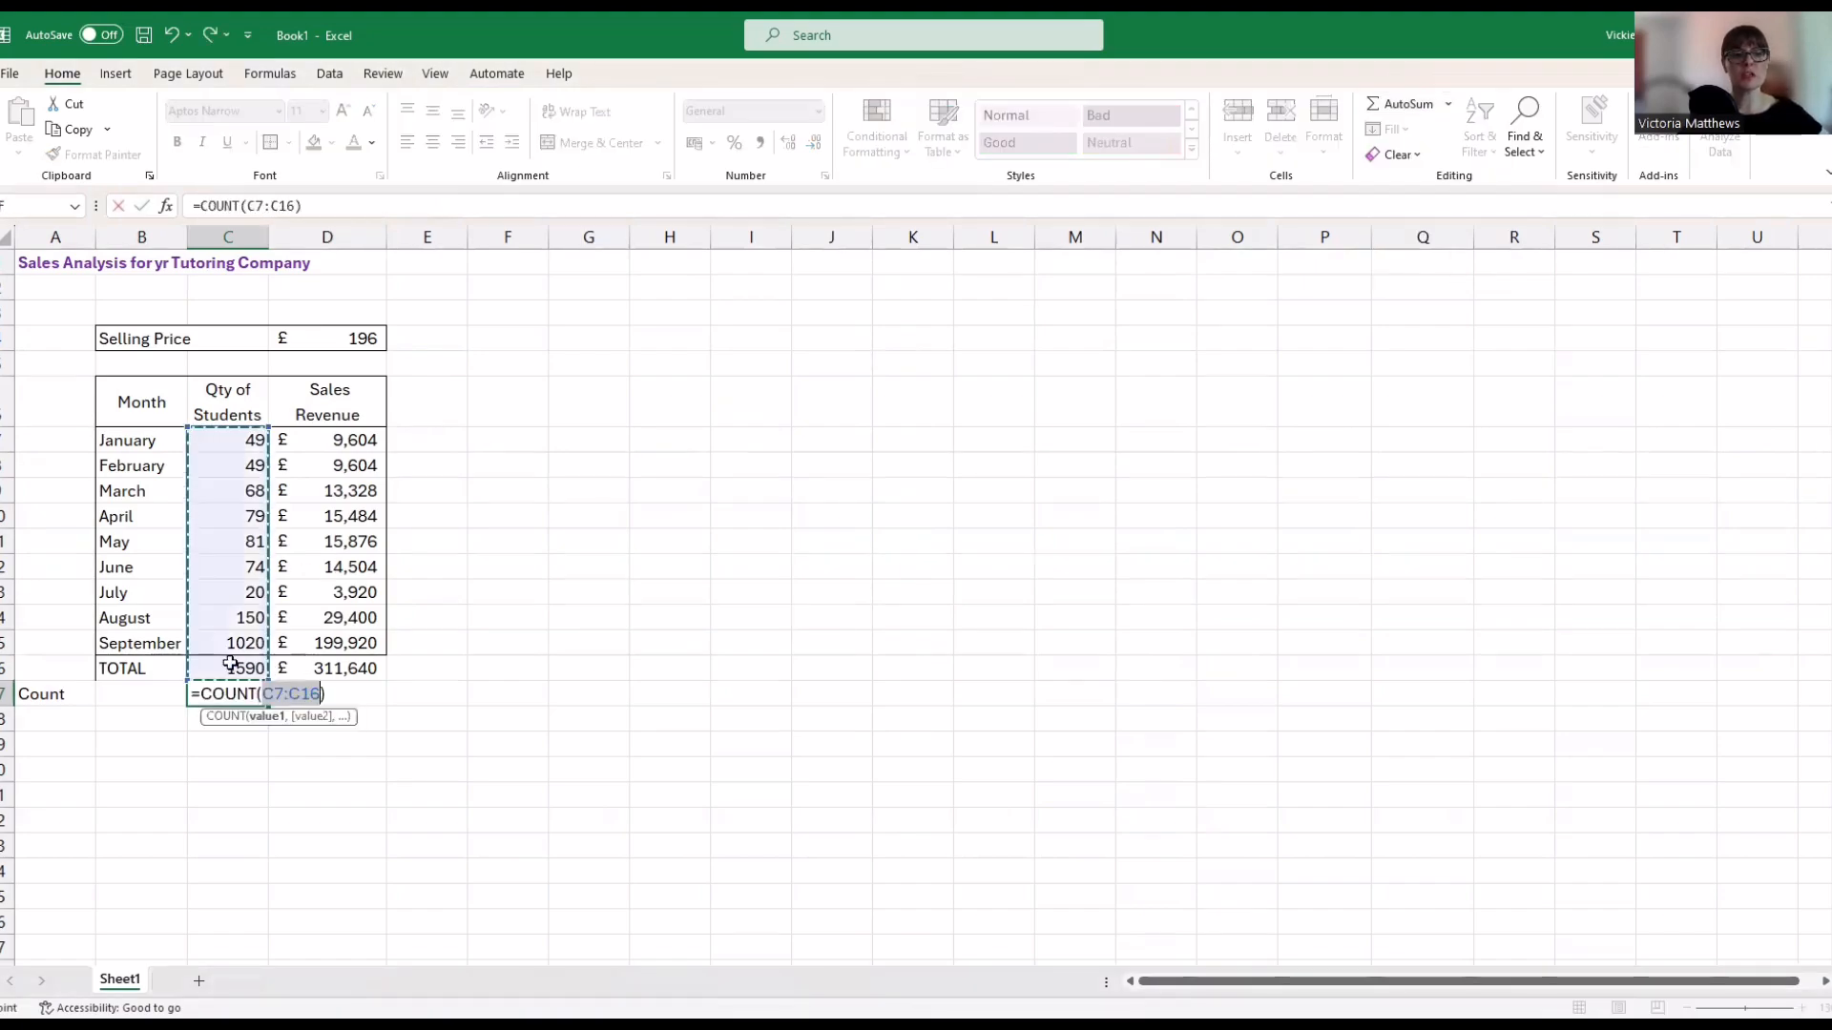
{"action": "left_click_drag", "start_coordinate": [238, 441], "coordinate": [228, 631]}
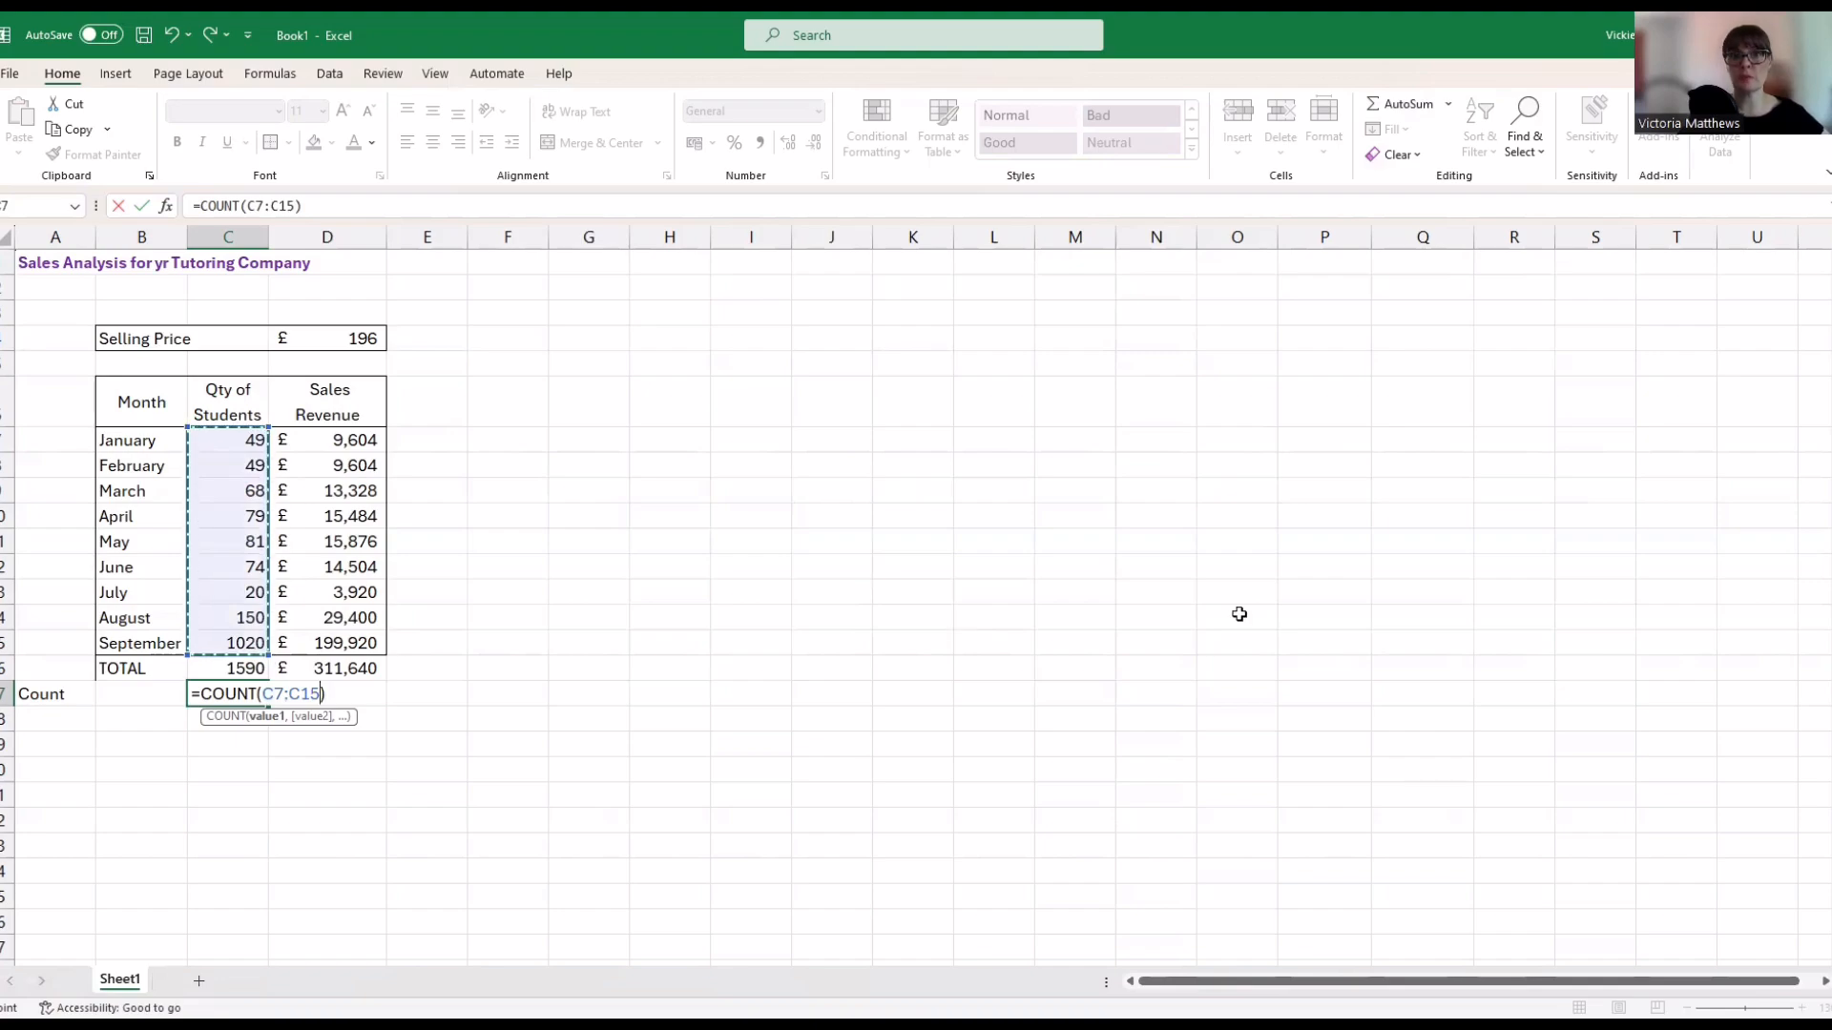
{"action": "key", "text": "Return"}
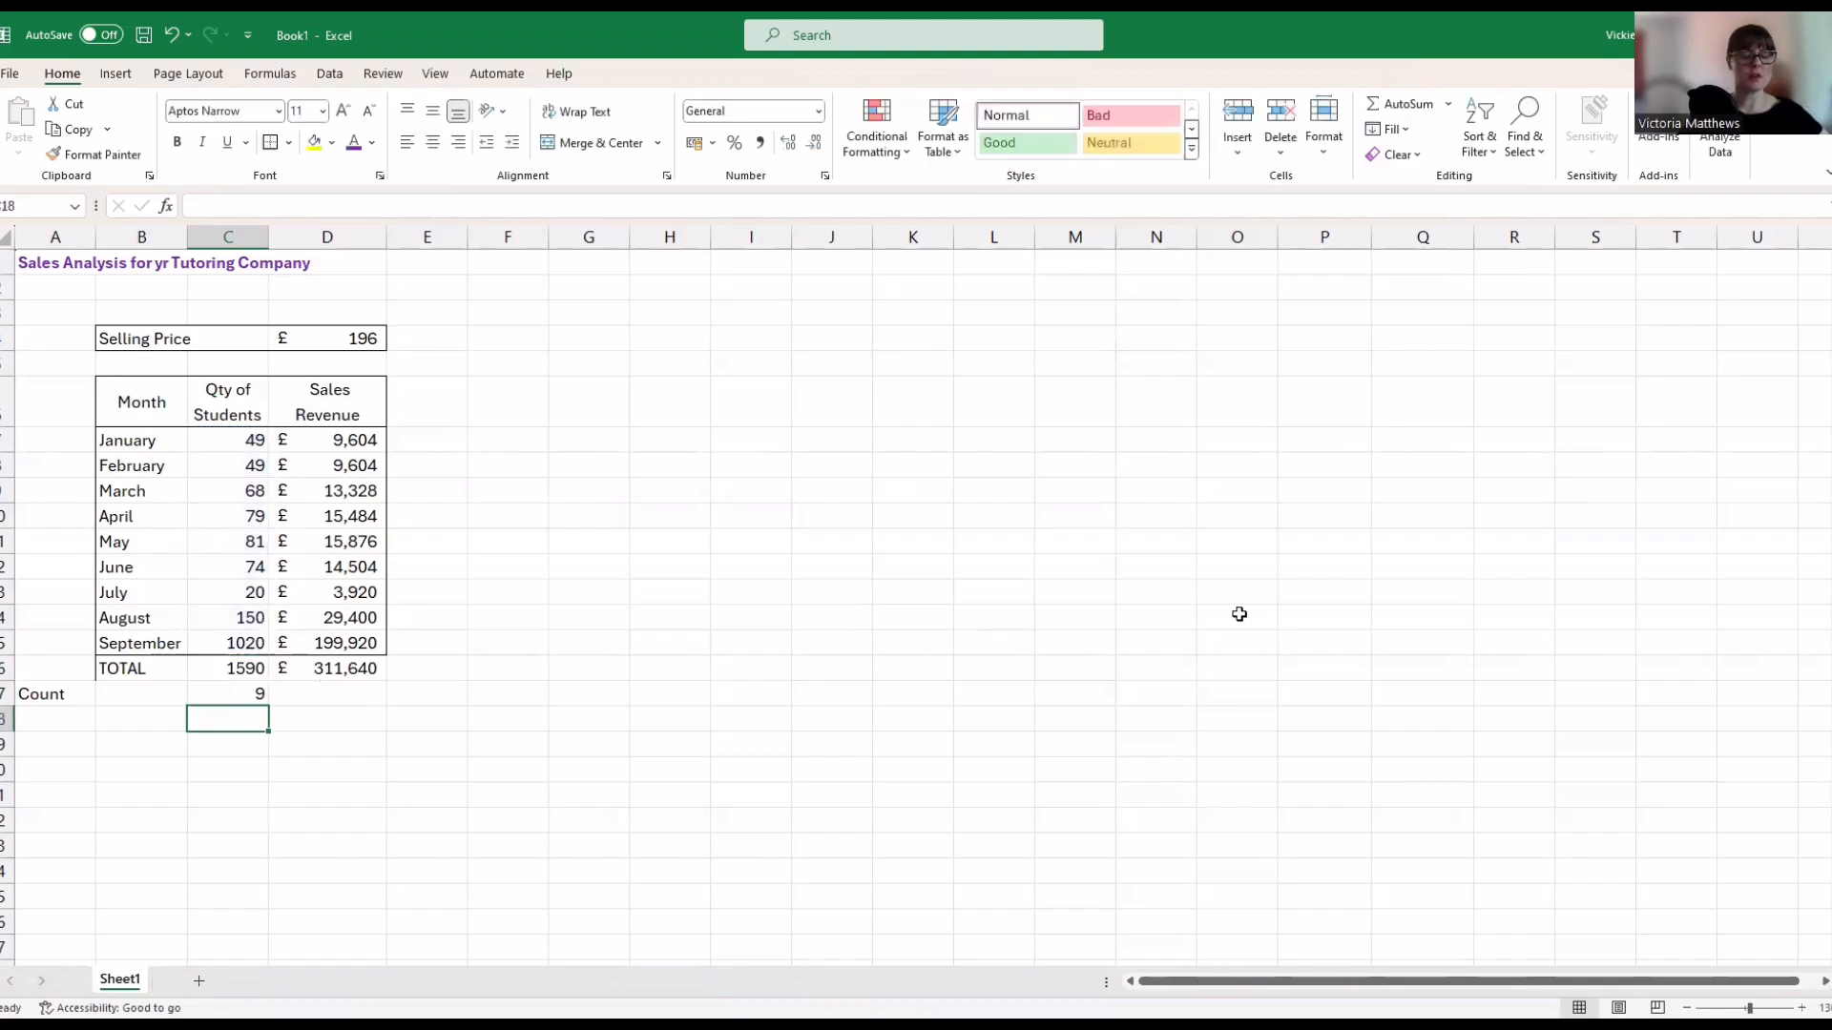
Fill the count formula from C17 across to D17 for the sales revenue column
{"action": "key", "text": "Up"}
{"action": "key", "text": "Right"}
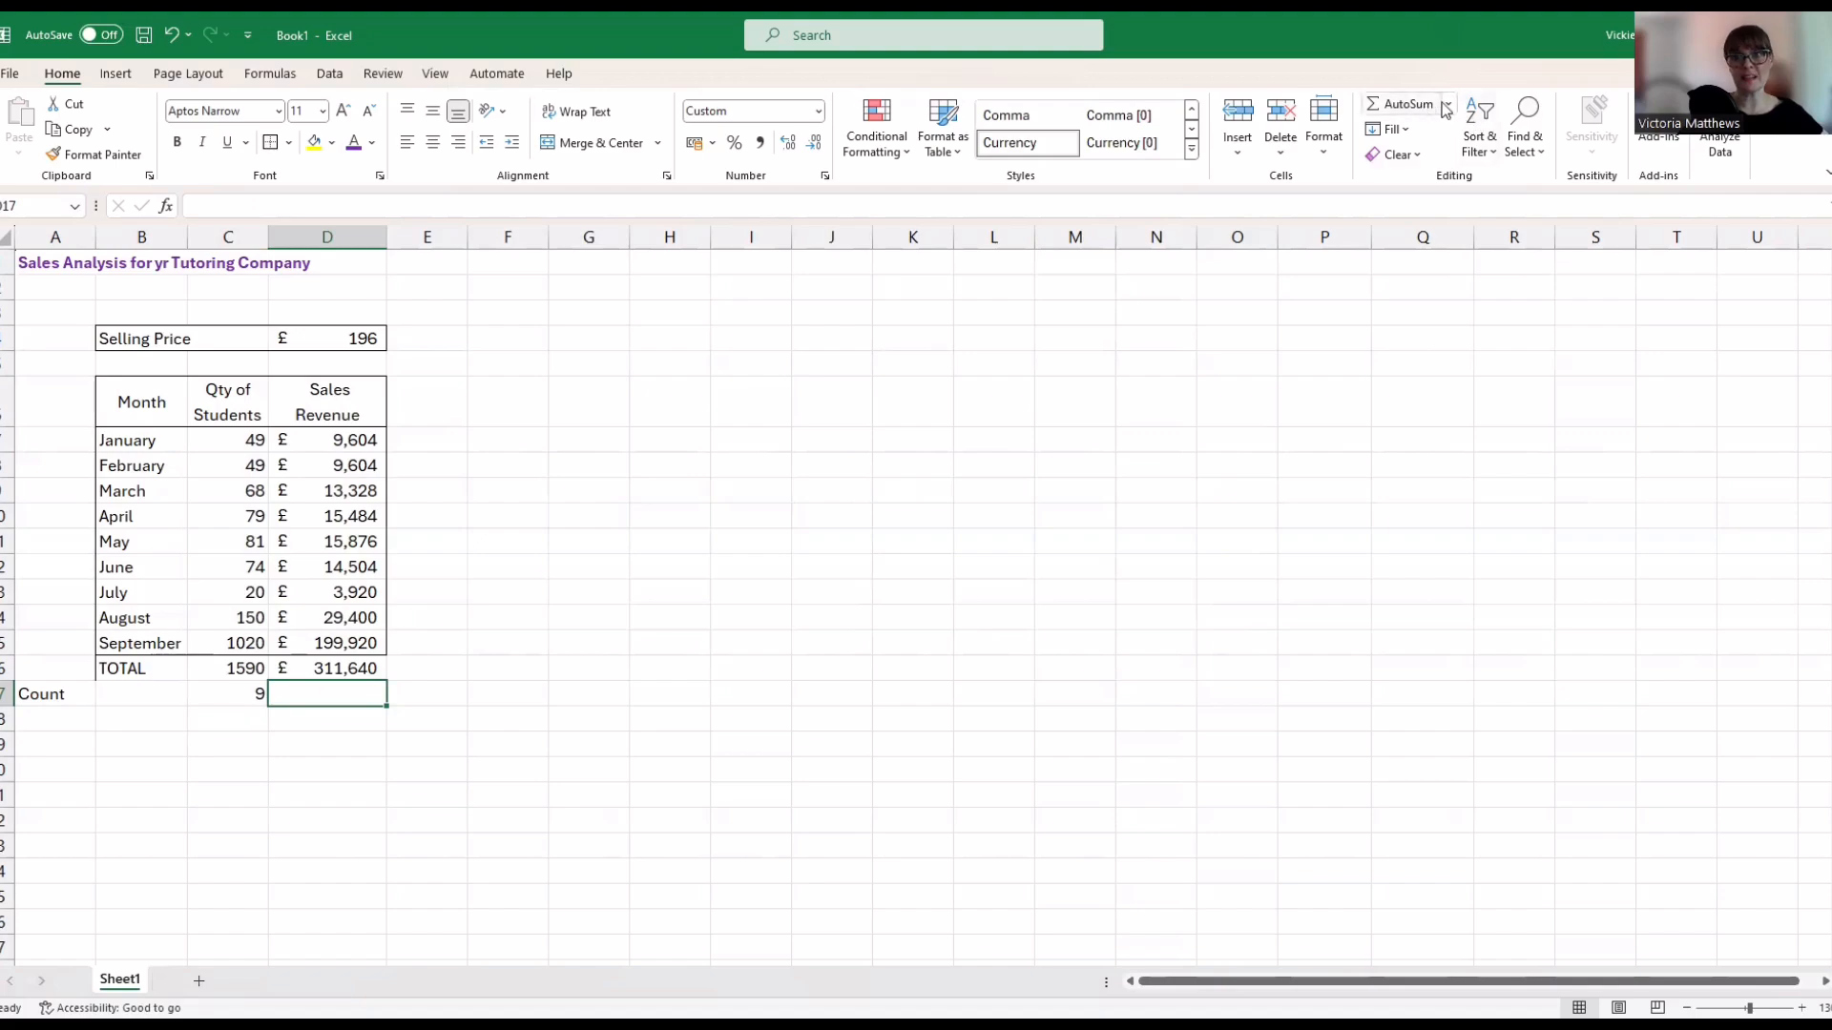
{"action": "left_click", "coordinate": [260, 698]}
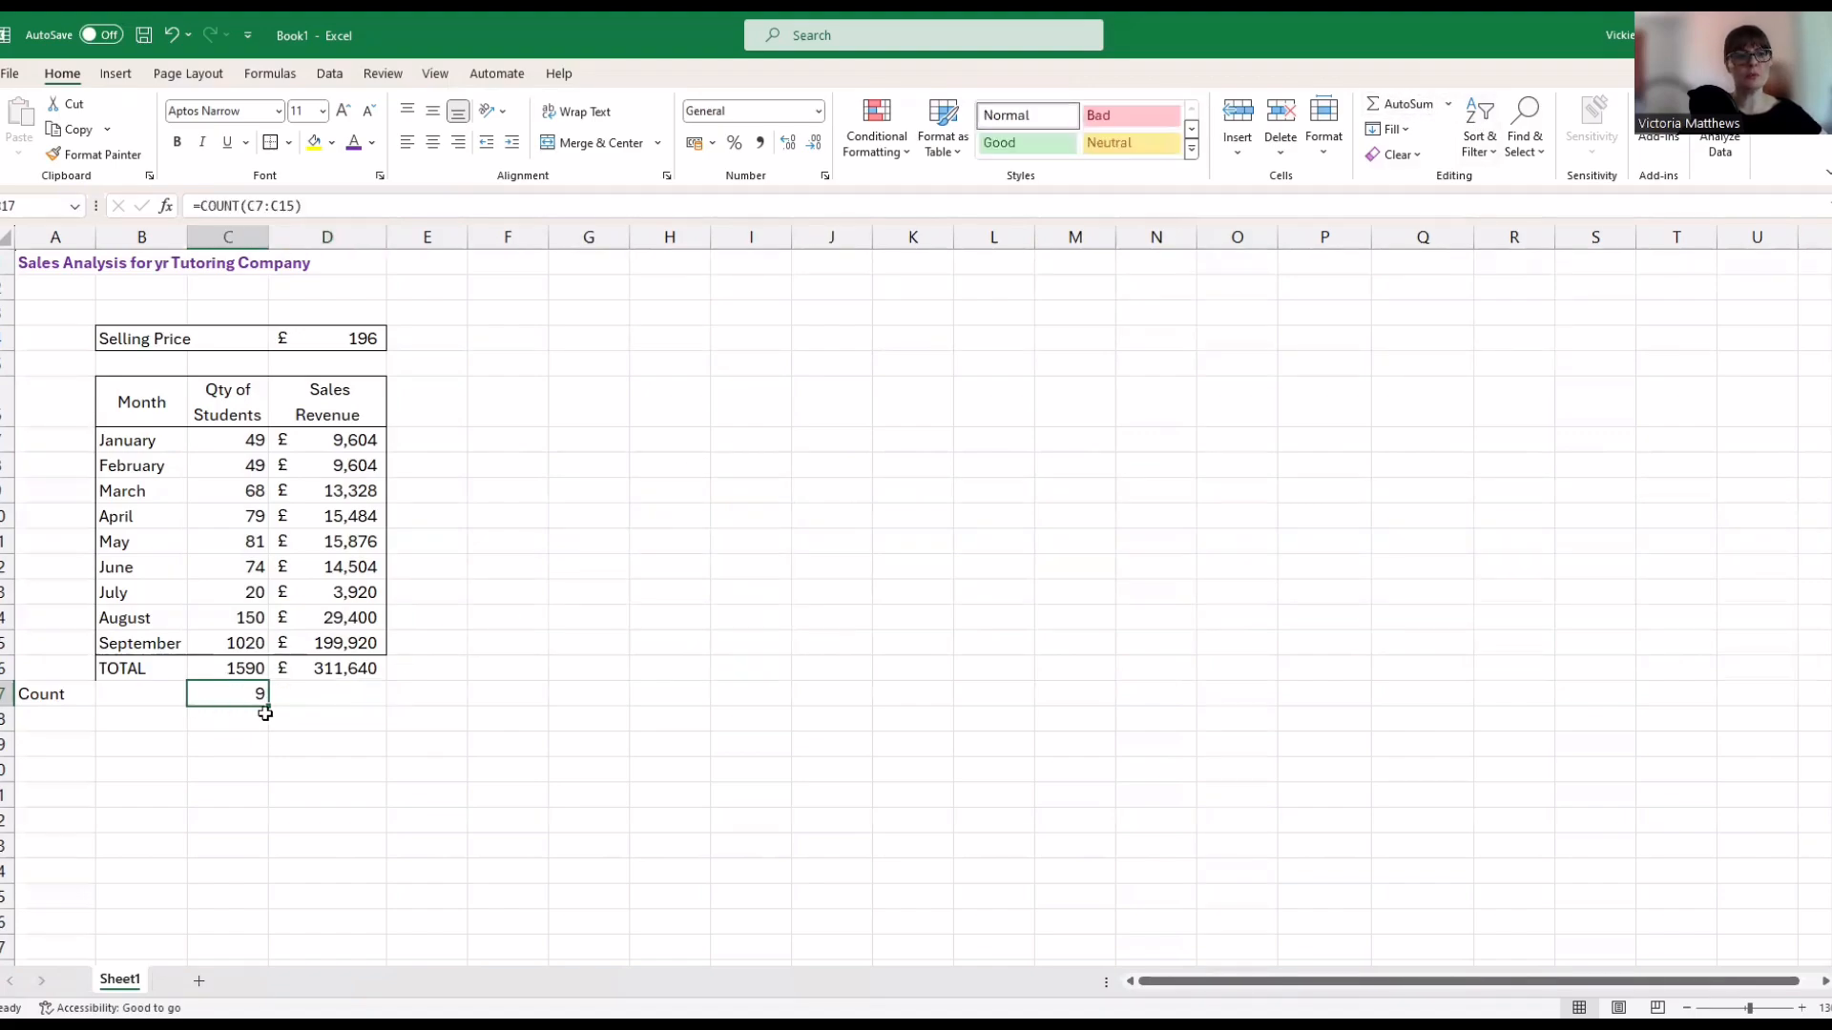
{"action": "left_click_drag", "start_coordinate": [272, 707], "coordinate": [380, 697]}
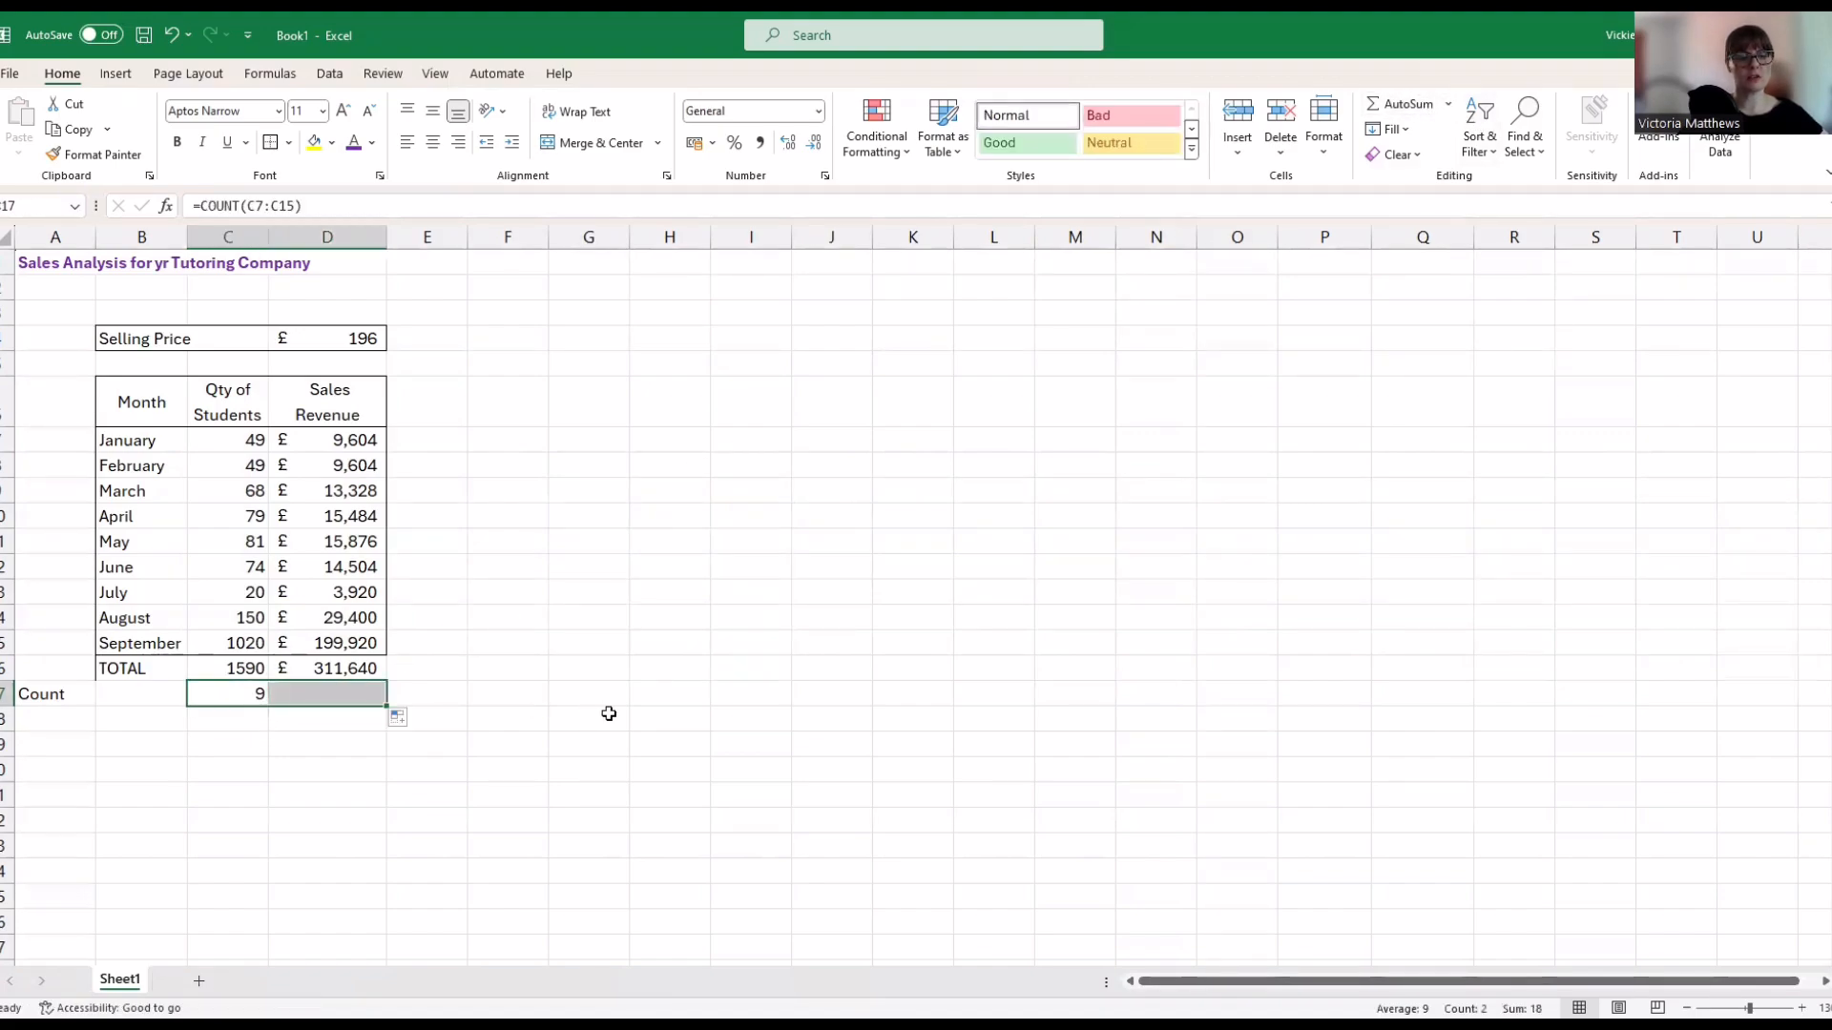
{"action": "left_click", "coordinate": [589, 718]}
Try to count the month names by filling the COUNT formula from C17 back into B17
{"action": "left_click", "coordinate": [148, 694]}
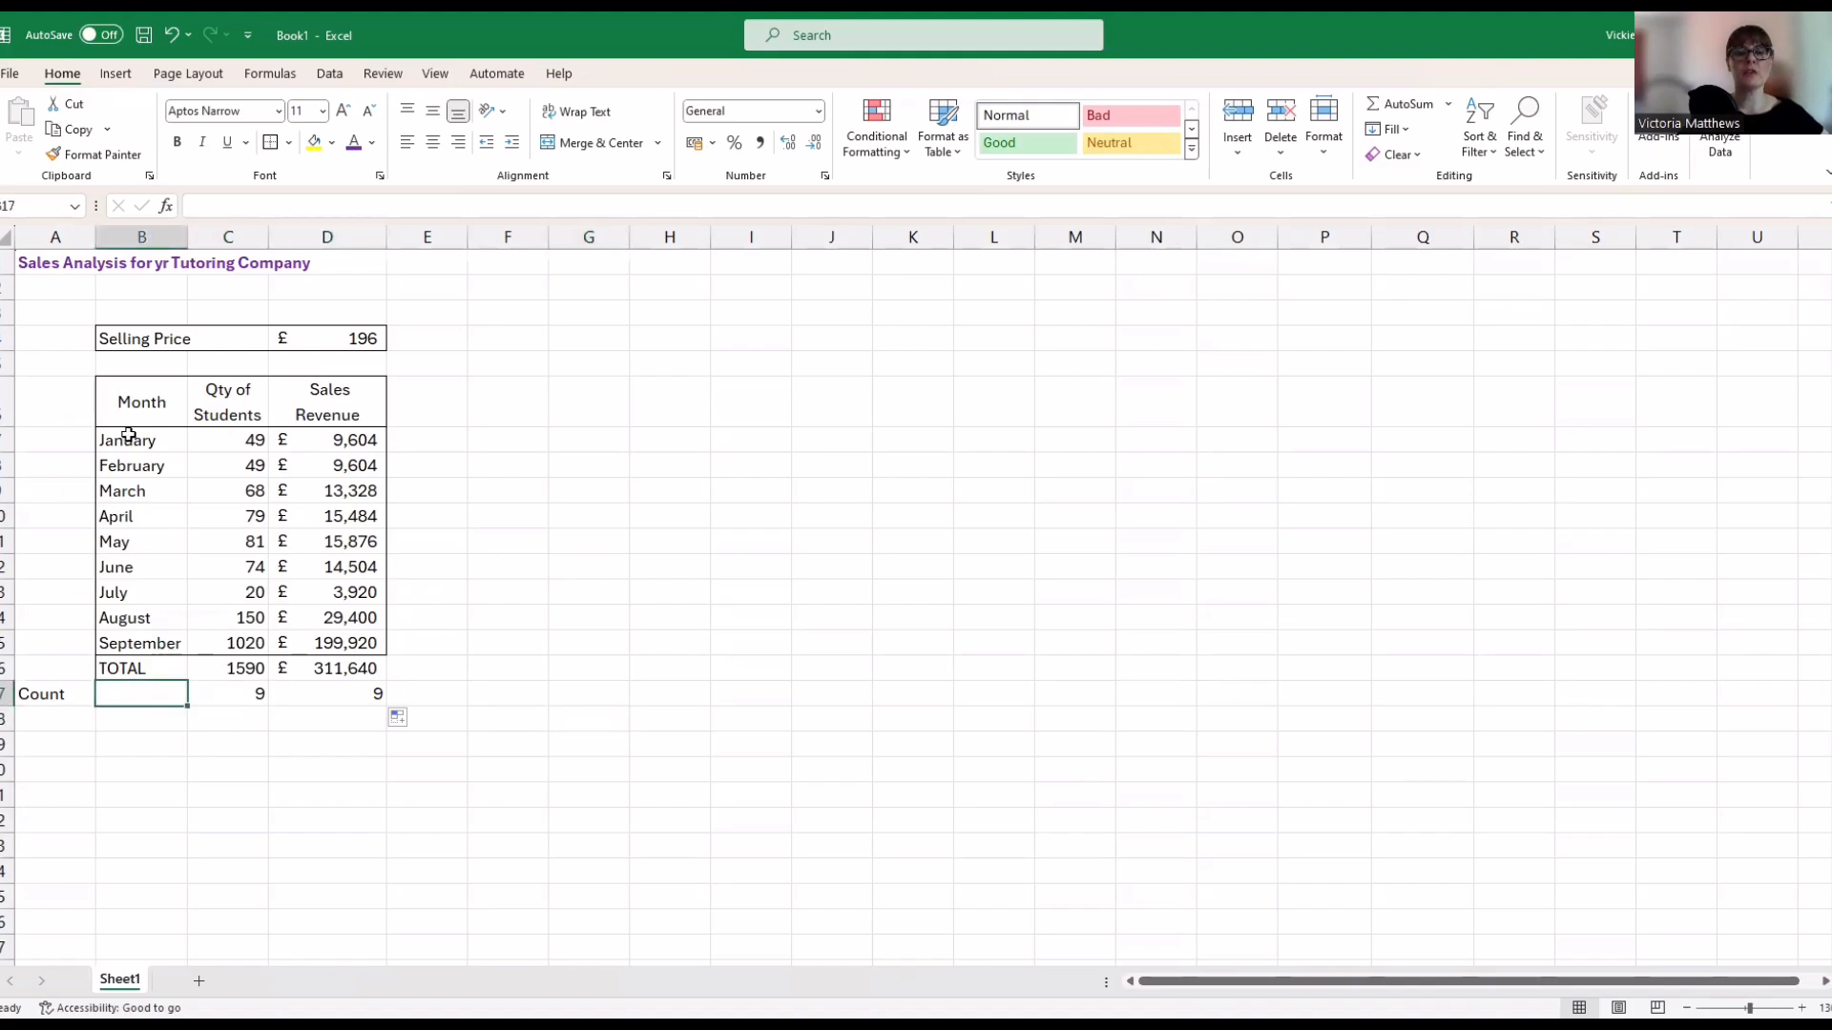
{"action": "left_click", "coordinate": [232, 695]}
{"action": "left_click_drag", "start_coordinate": [269, 707], "coordinate": [124, 706]}
{"action": "left_click", "coordinate": [158, 747]}
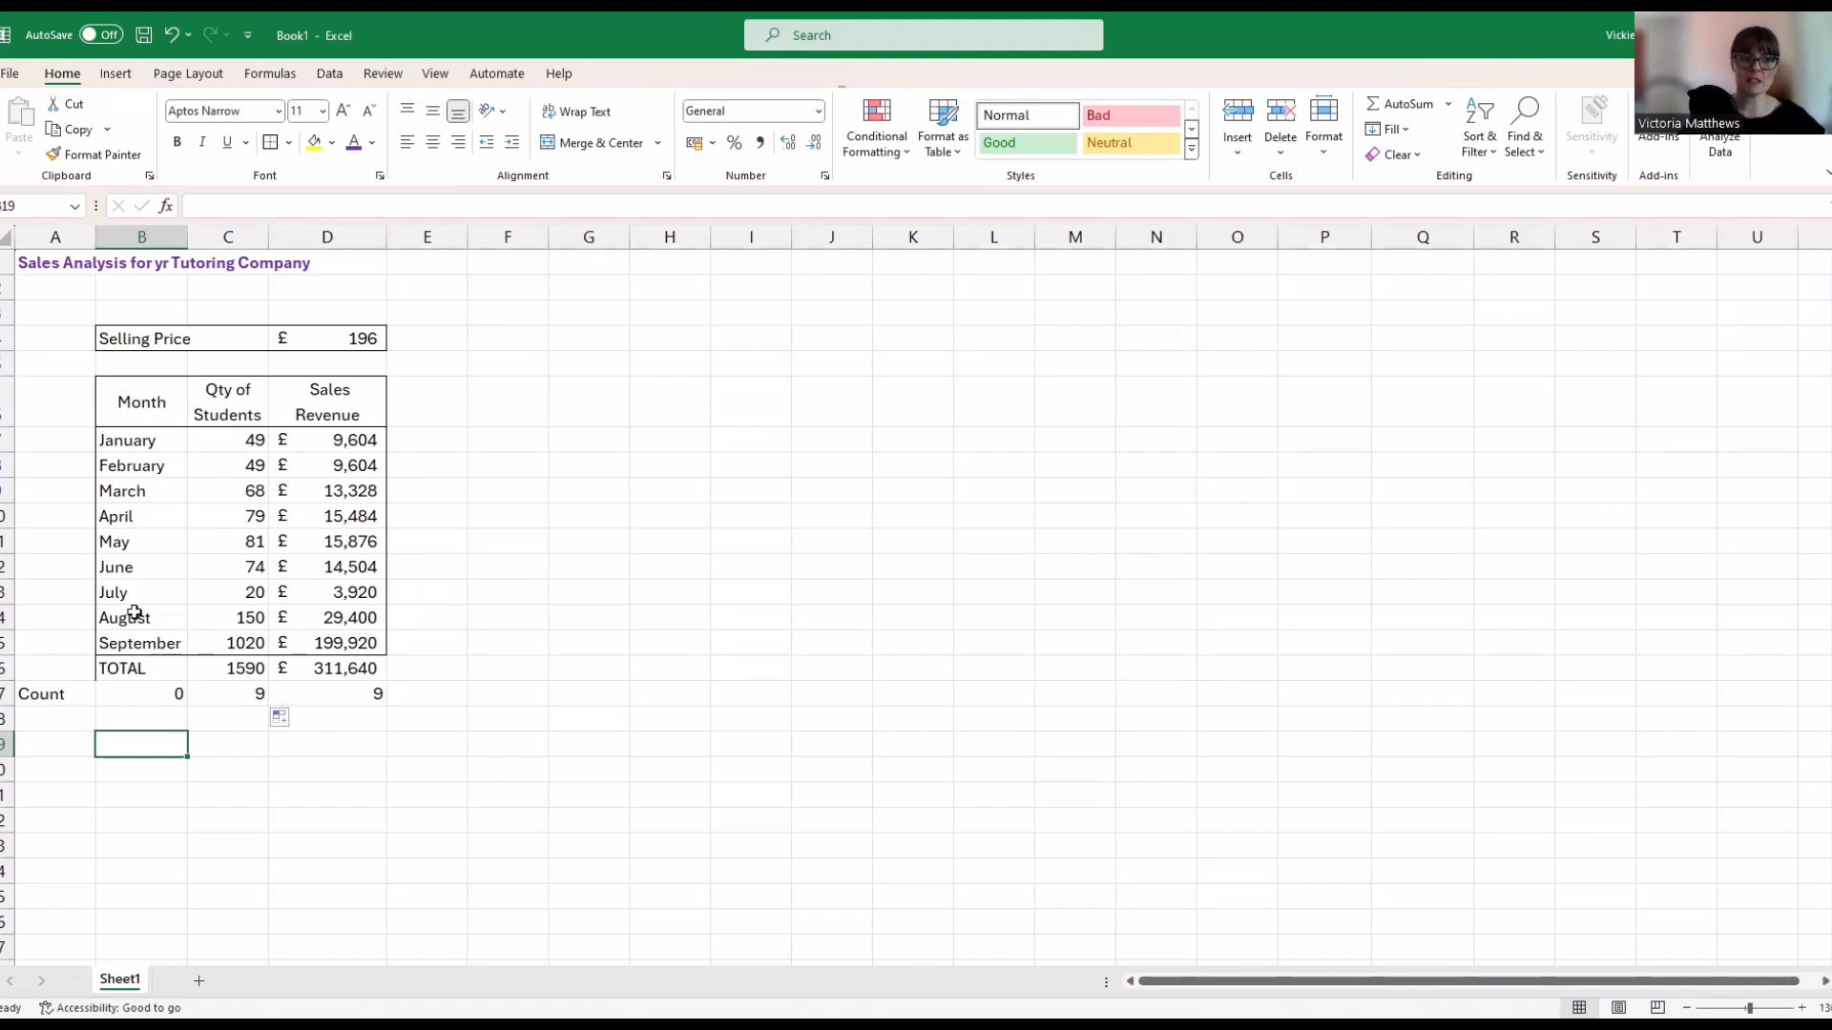
Replace the formula in B17 with a COUNTA function and place its arguments dialog clear of the table
{"action": "left_click", "coordinate": [135, 699]}
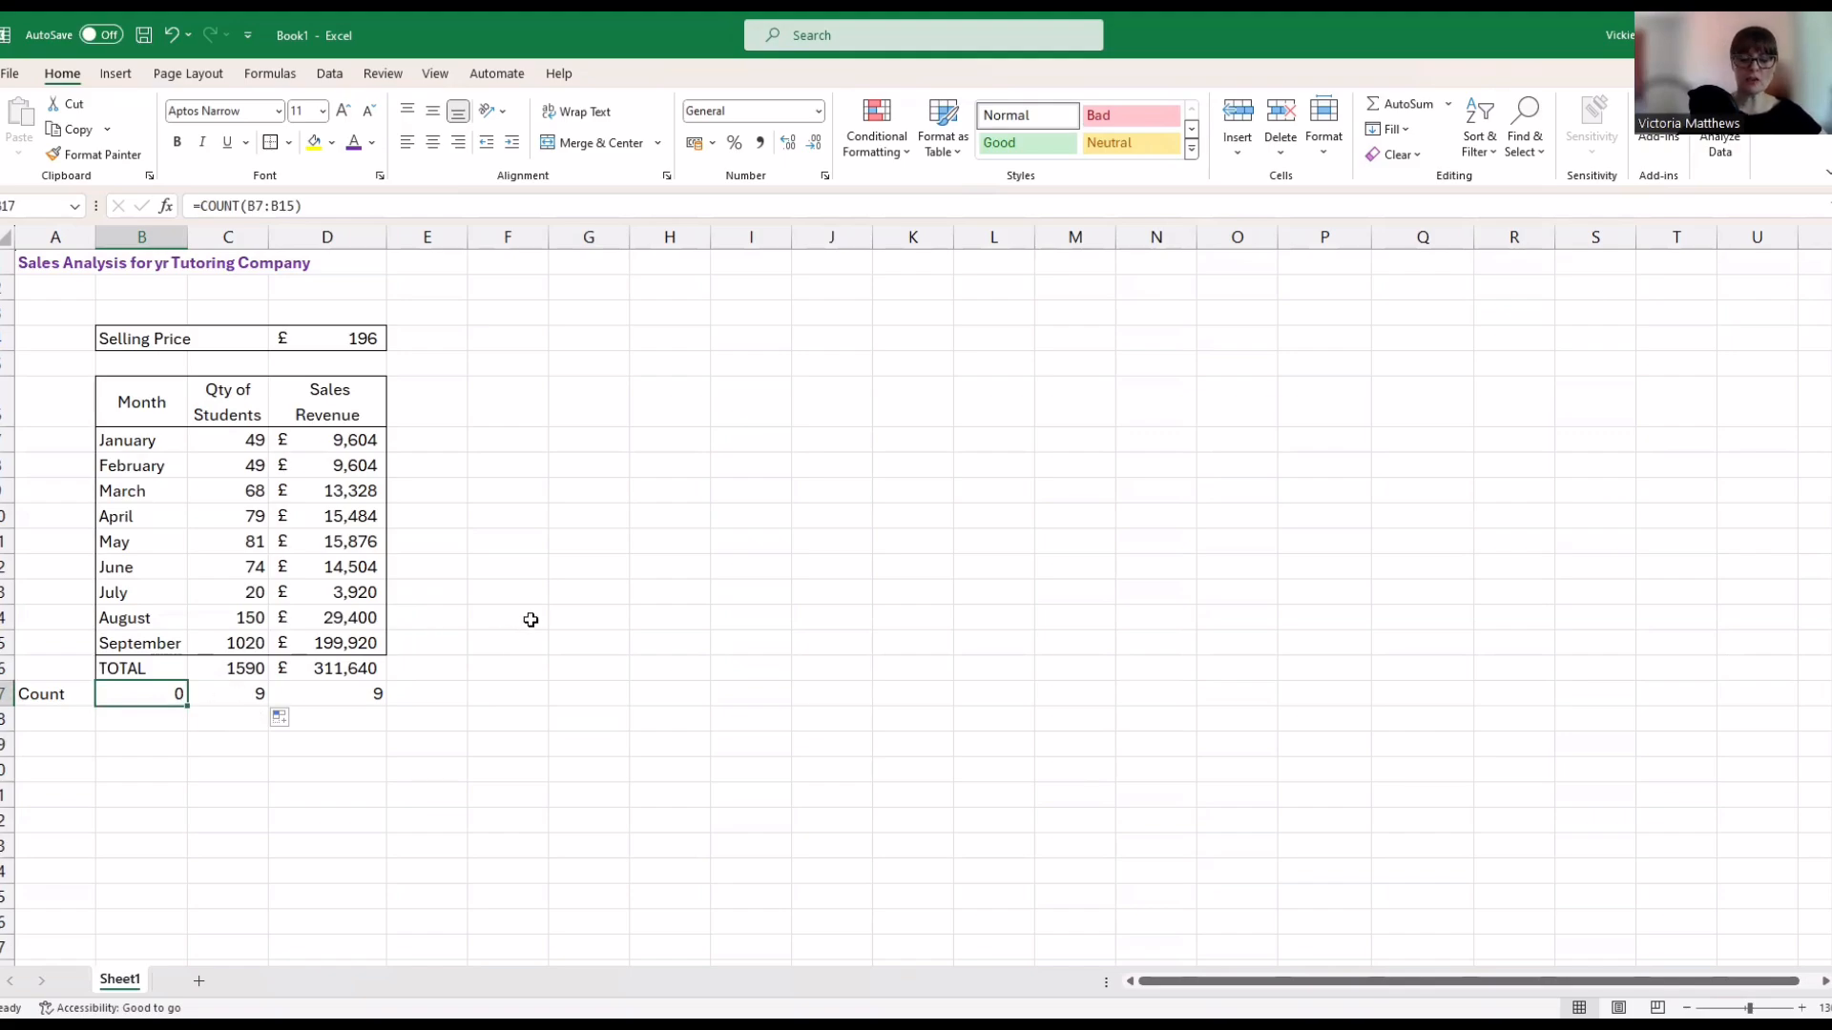
{"action": "type", "text": "="}
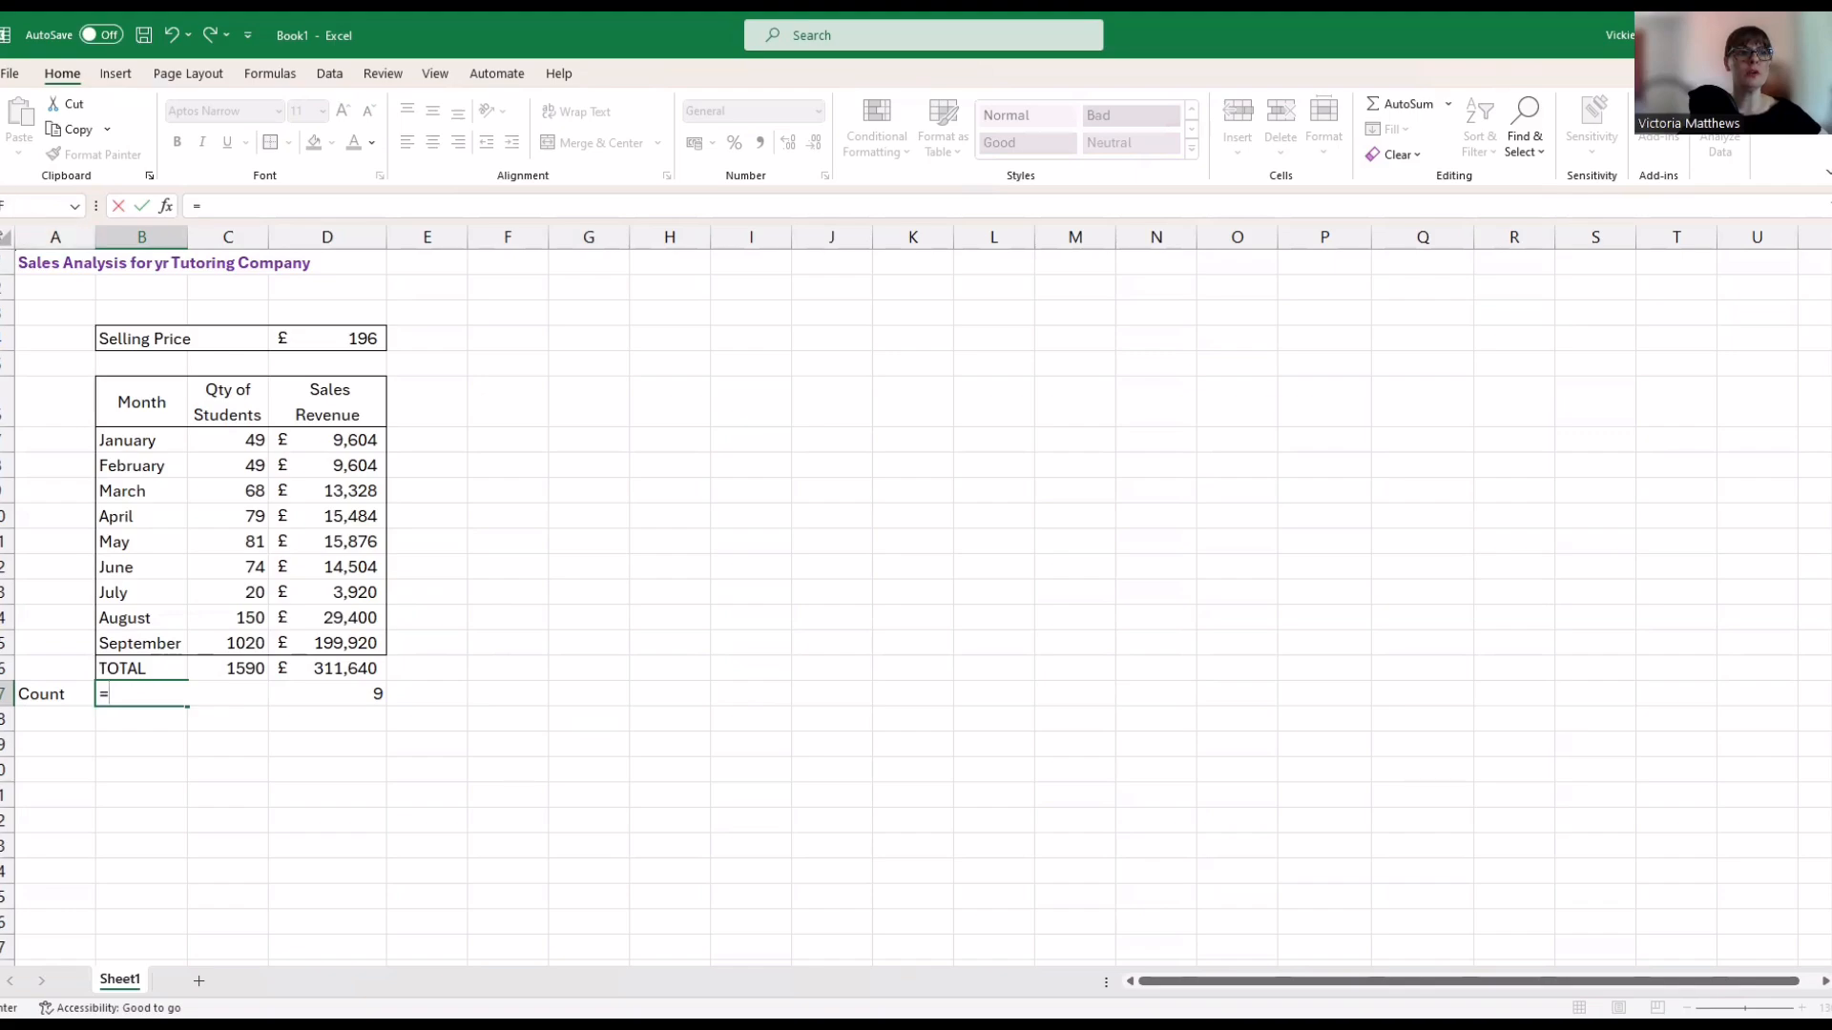
{"action": "key", "text": "Escape"}
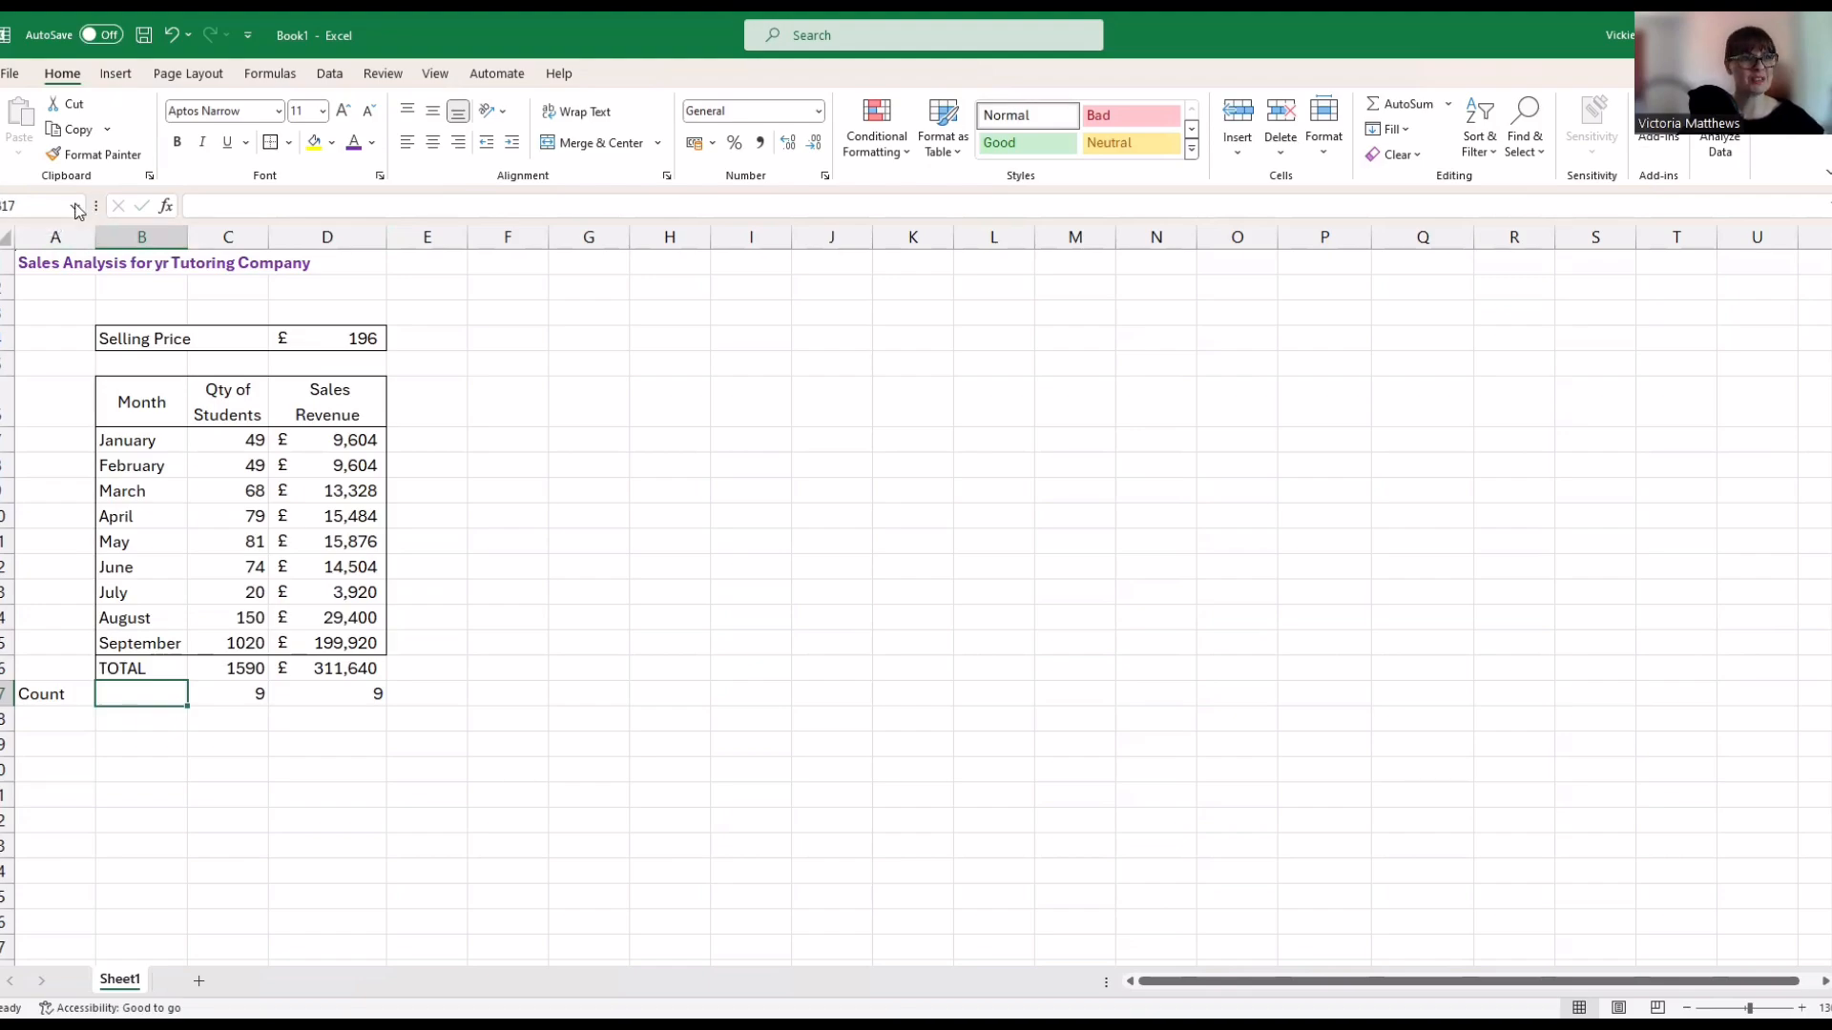
{"action": "type", "text": "="}
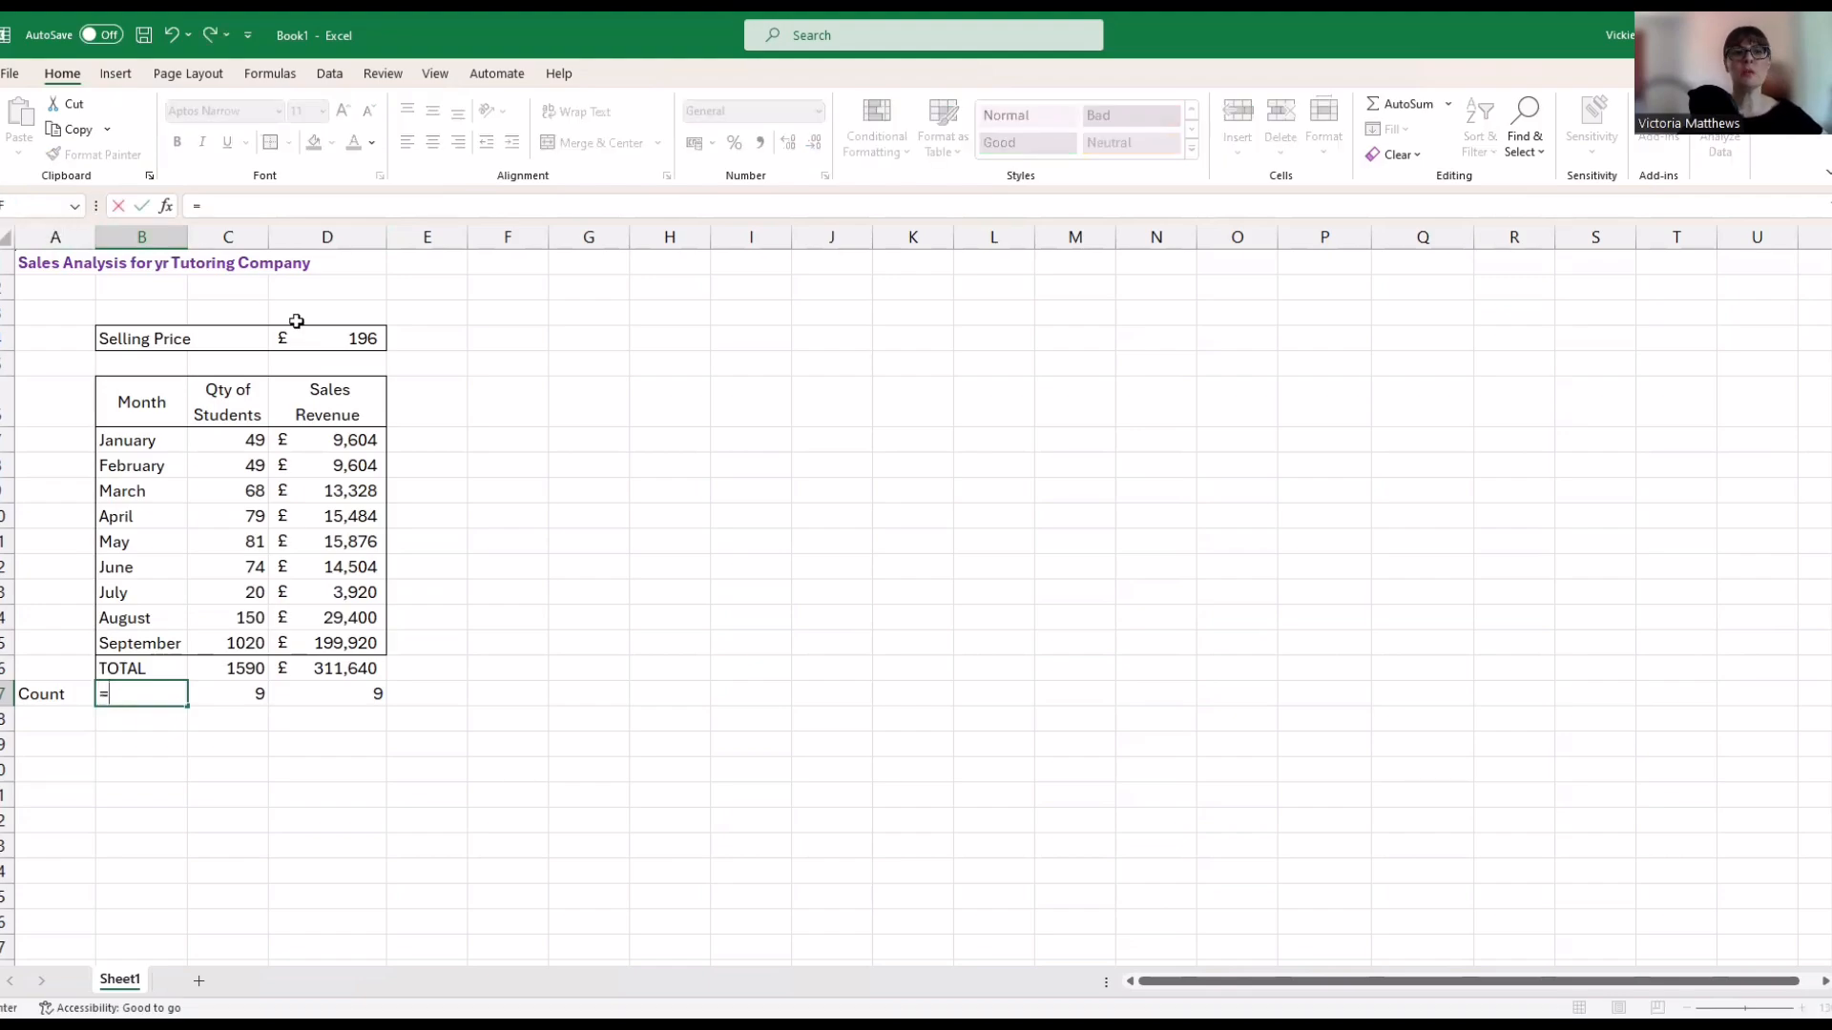
{"action": "left_click", "coordinate": [74, 208]}
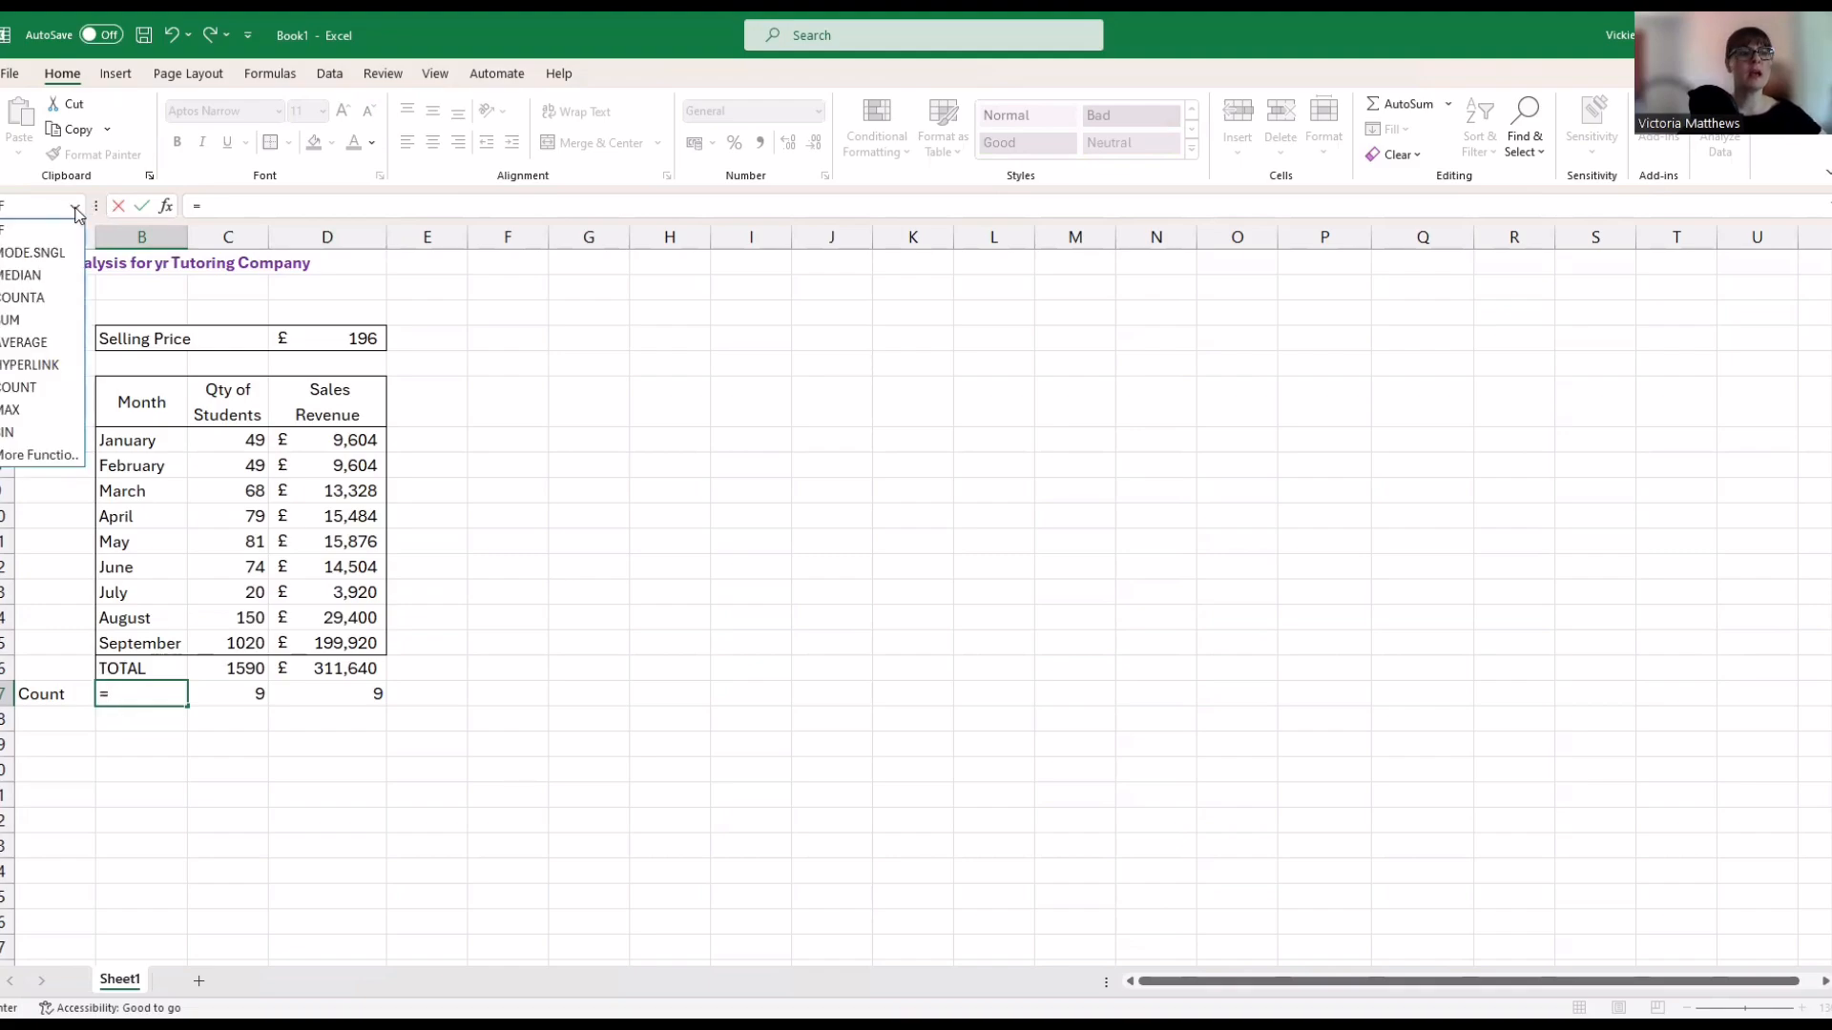
{"action": "left_click", "coordinate": [50, 298]}
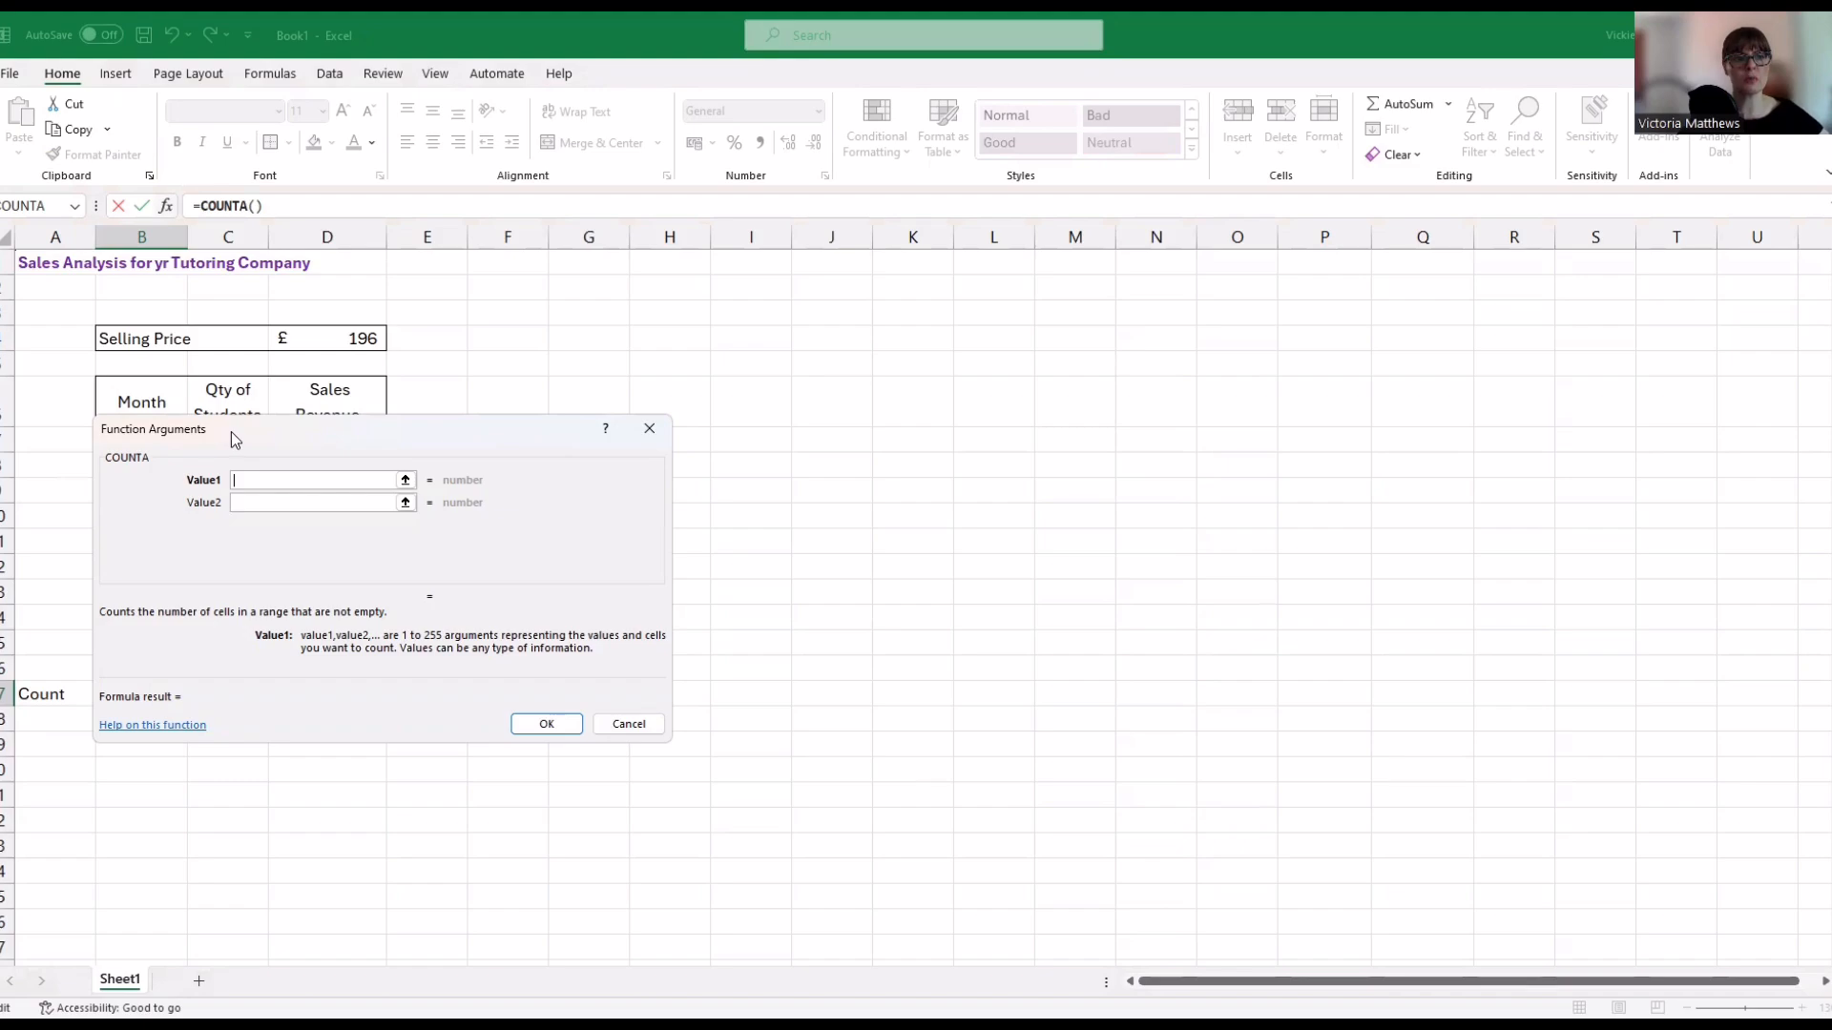
{"action": "left_click_drag", "start_coordinate": [587, 412], "coordinate": [1037, 341]}
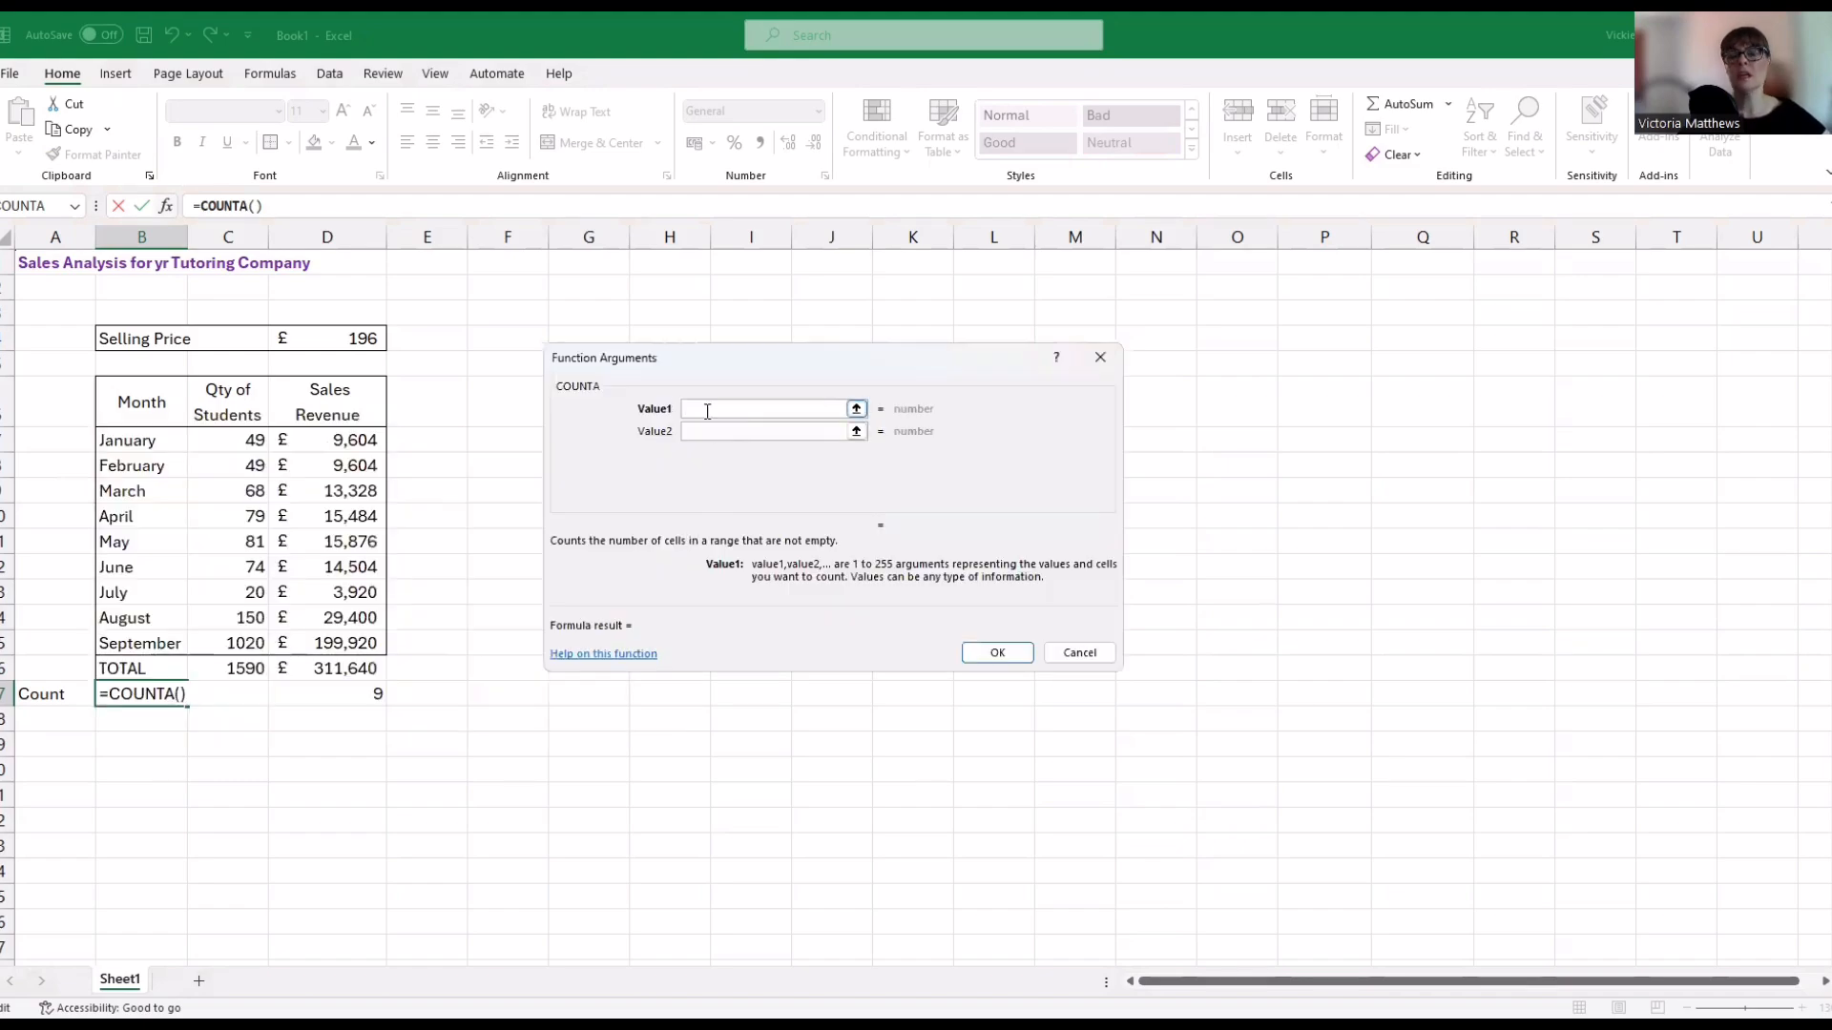
Set the COUNTA range to the month names in B7:B15 and insert the formula in B17
{"action": "left_click", "coordinate": [244, 441]}
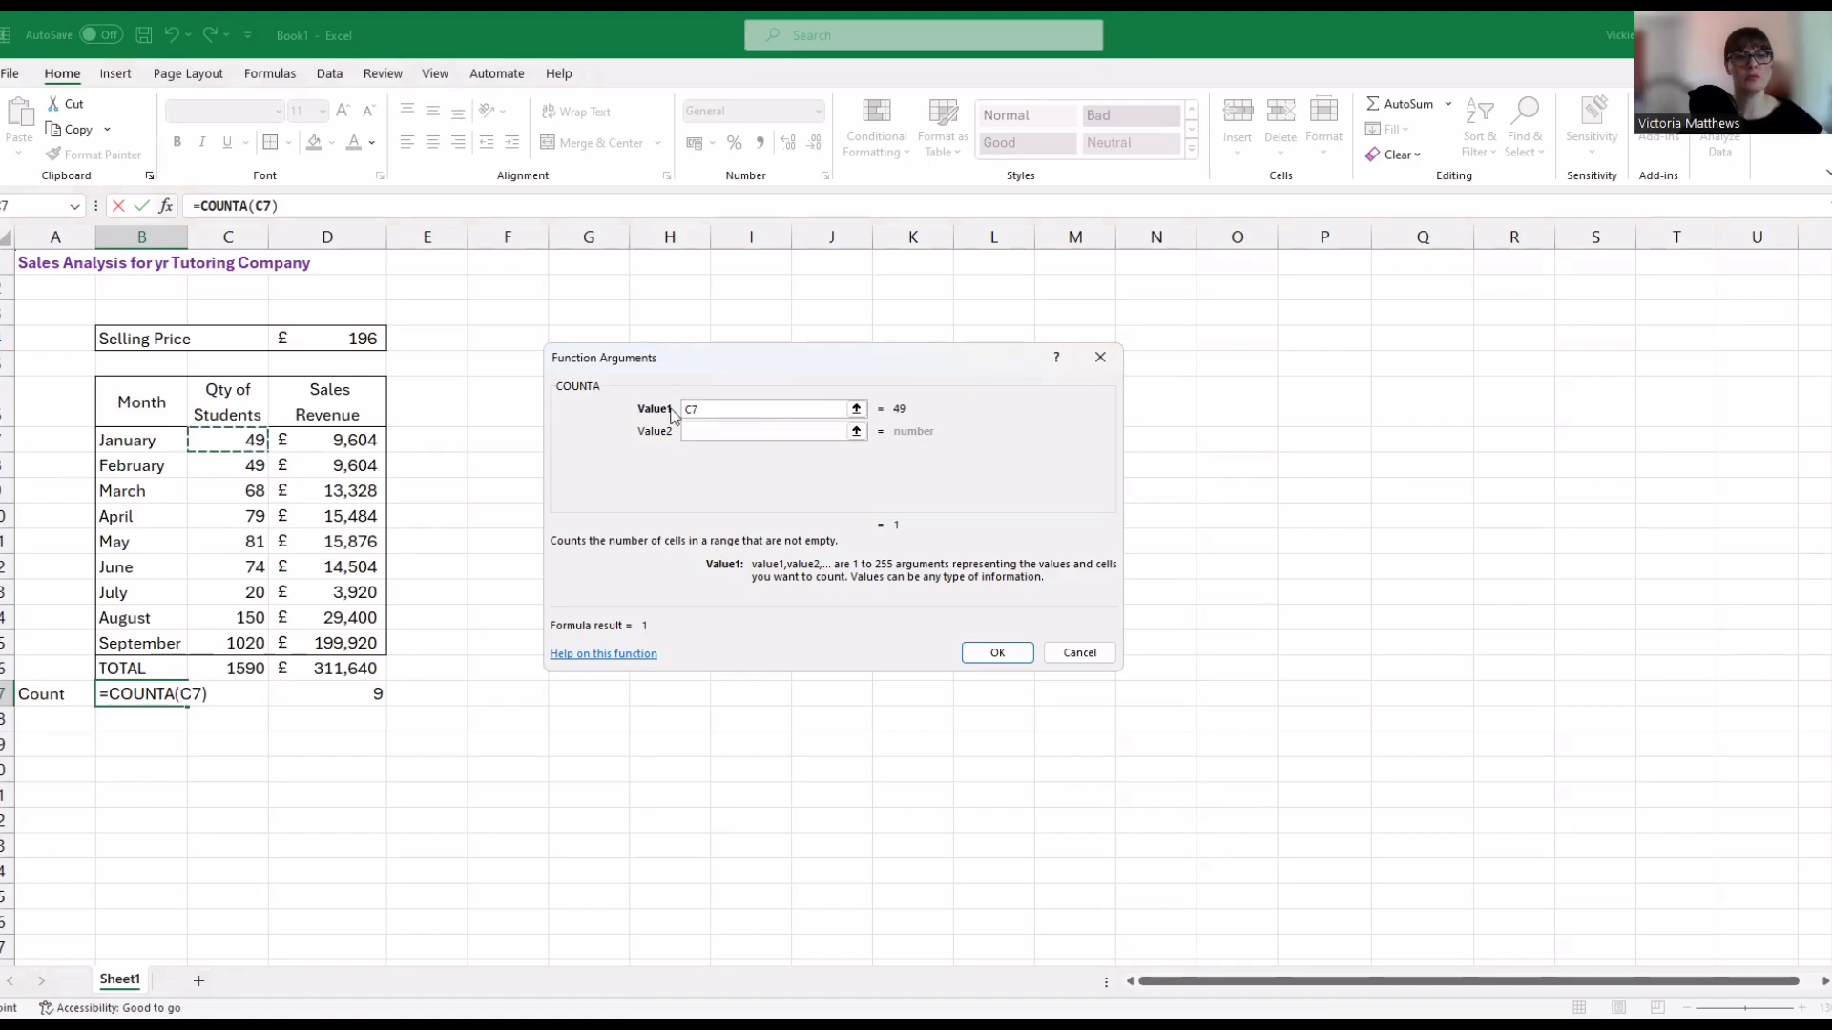
{"action": "left_click", "coordinate": [259, 643], "text": "shift"}
{"action": "left_click", "coordinate": [744, 416]}
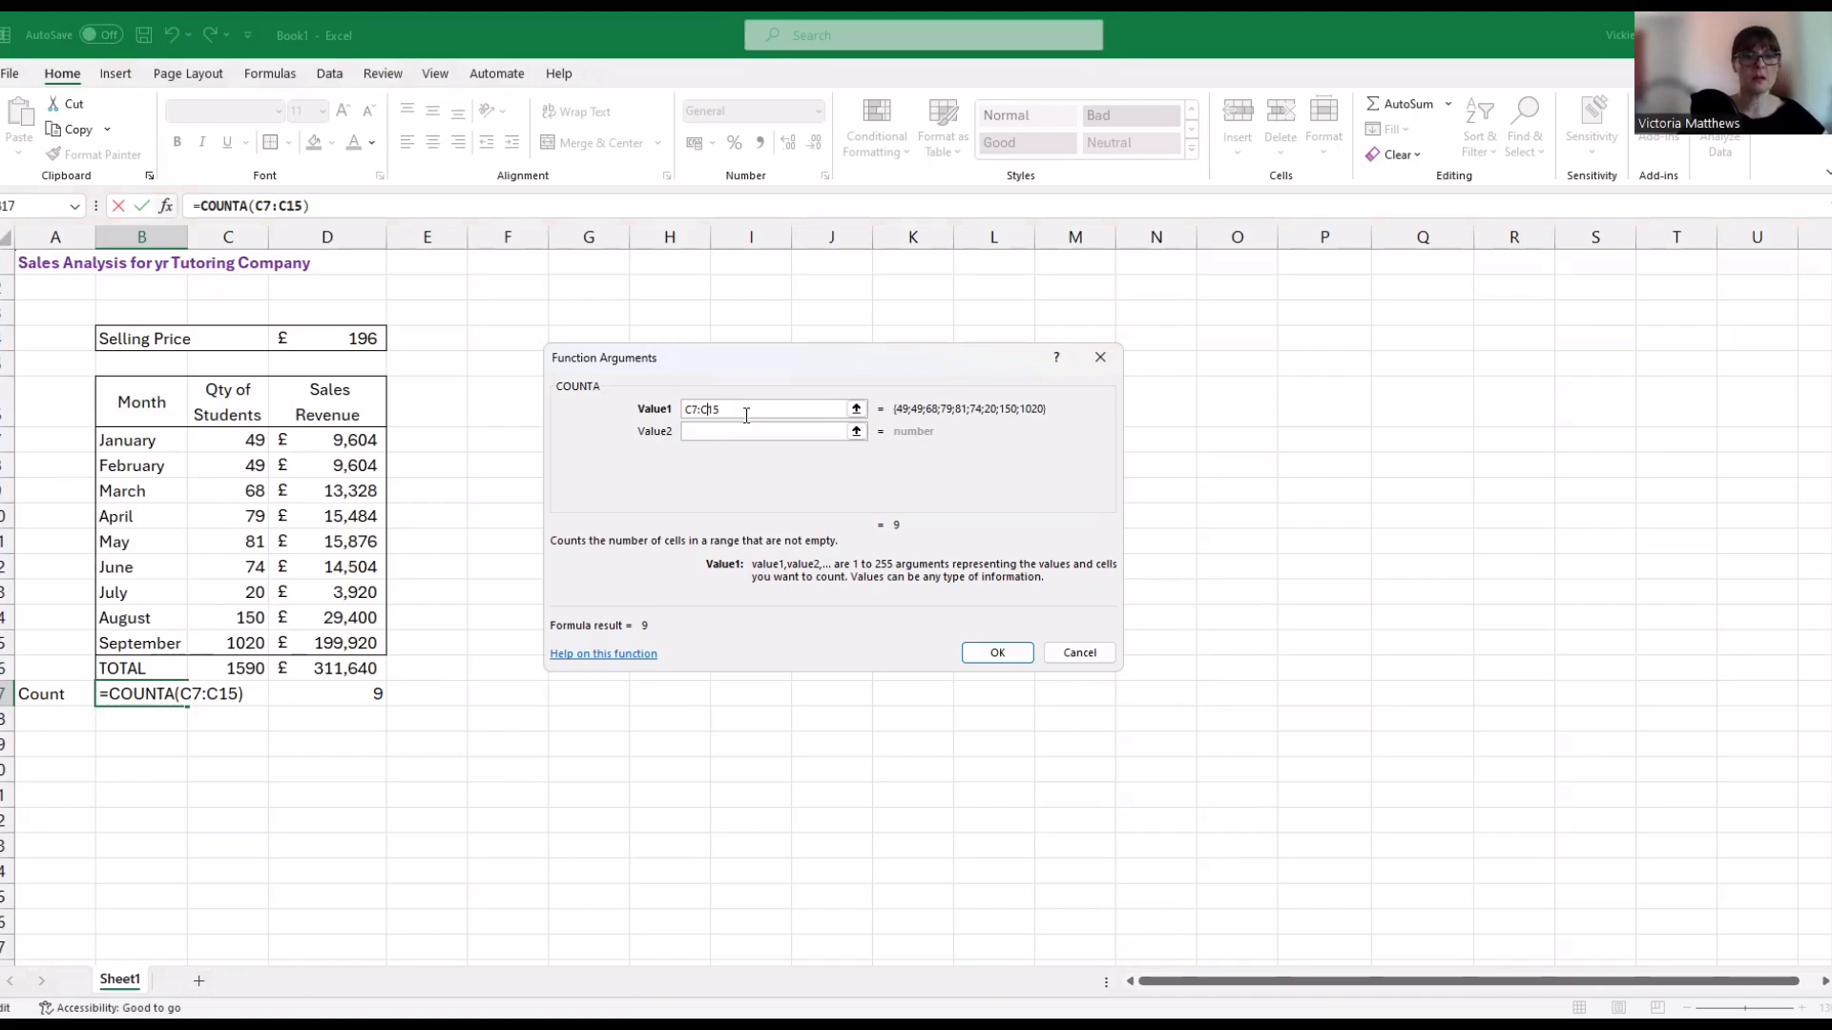
{"action": "key", "text": "Home"}
{"action": "key", "text": "Delete"}
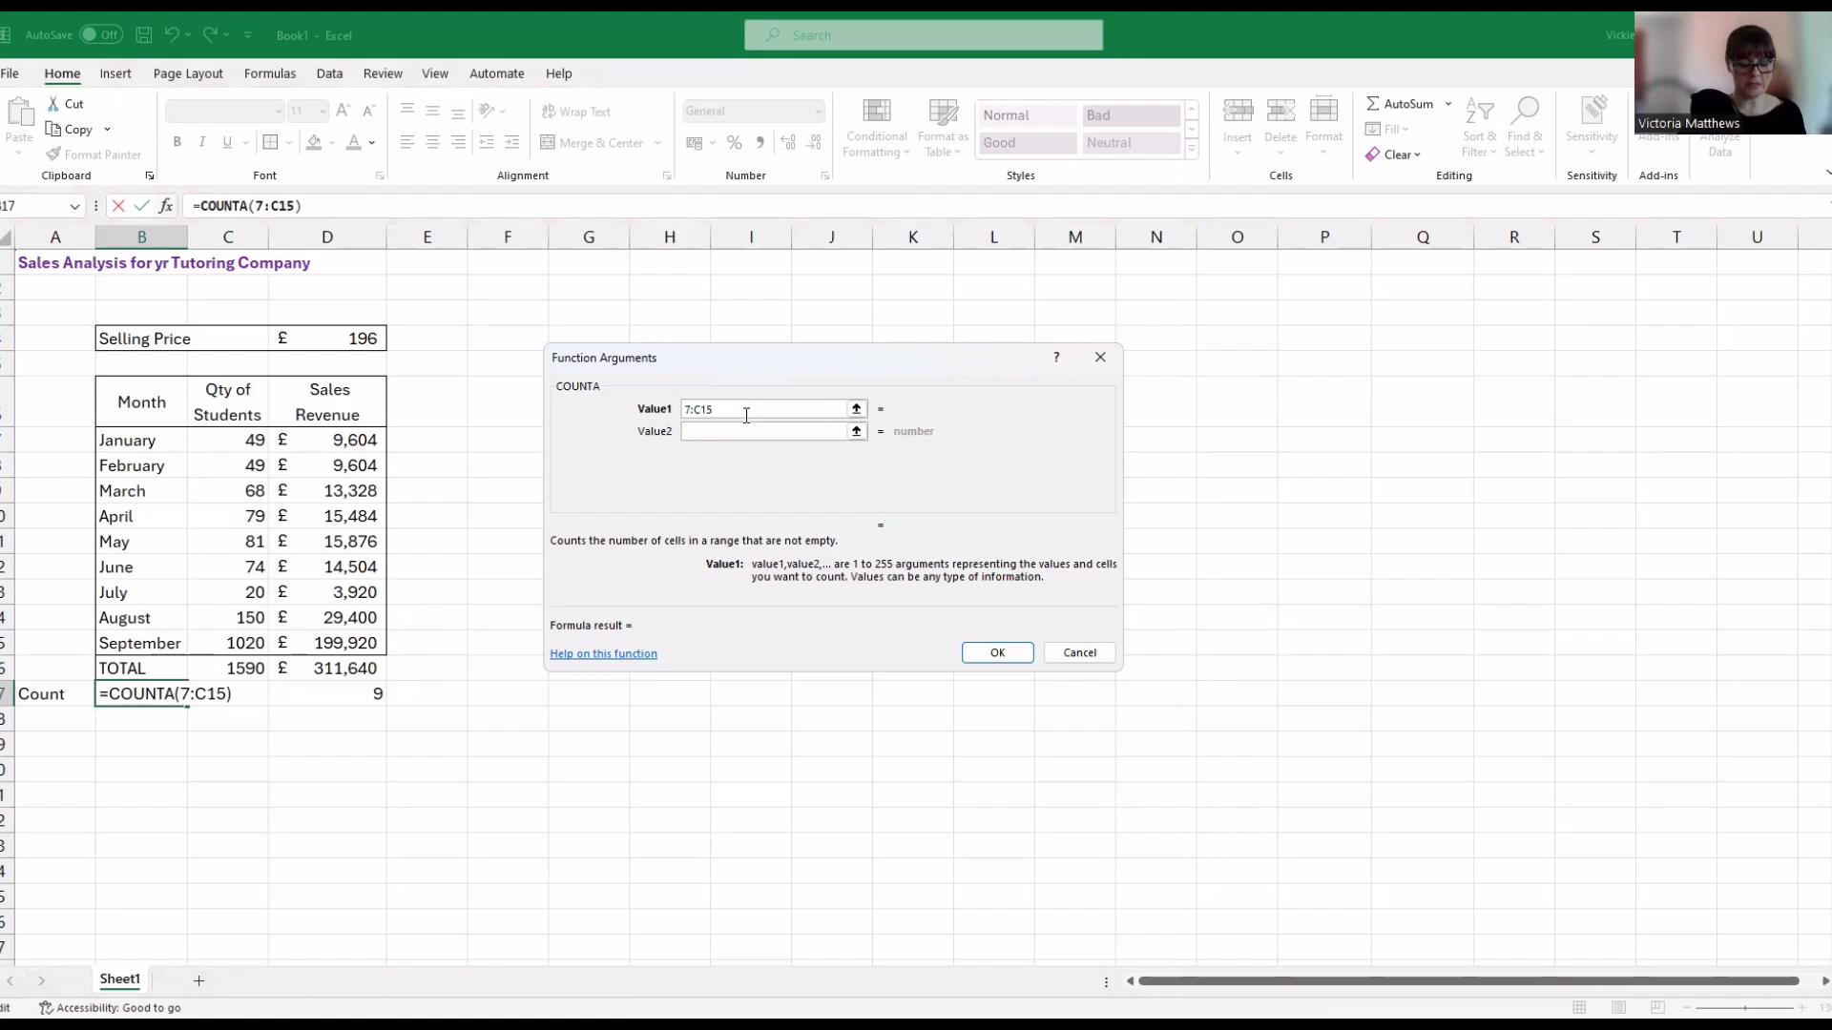
{"action": "type", "text": "B"}
{"action": "key", "text": "BackSpace"}
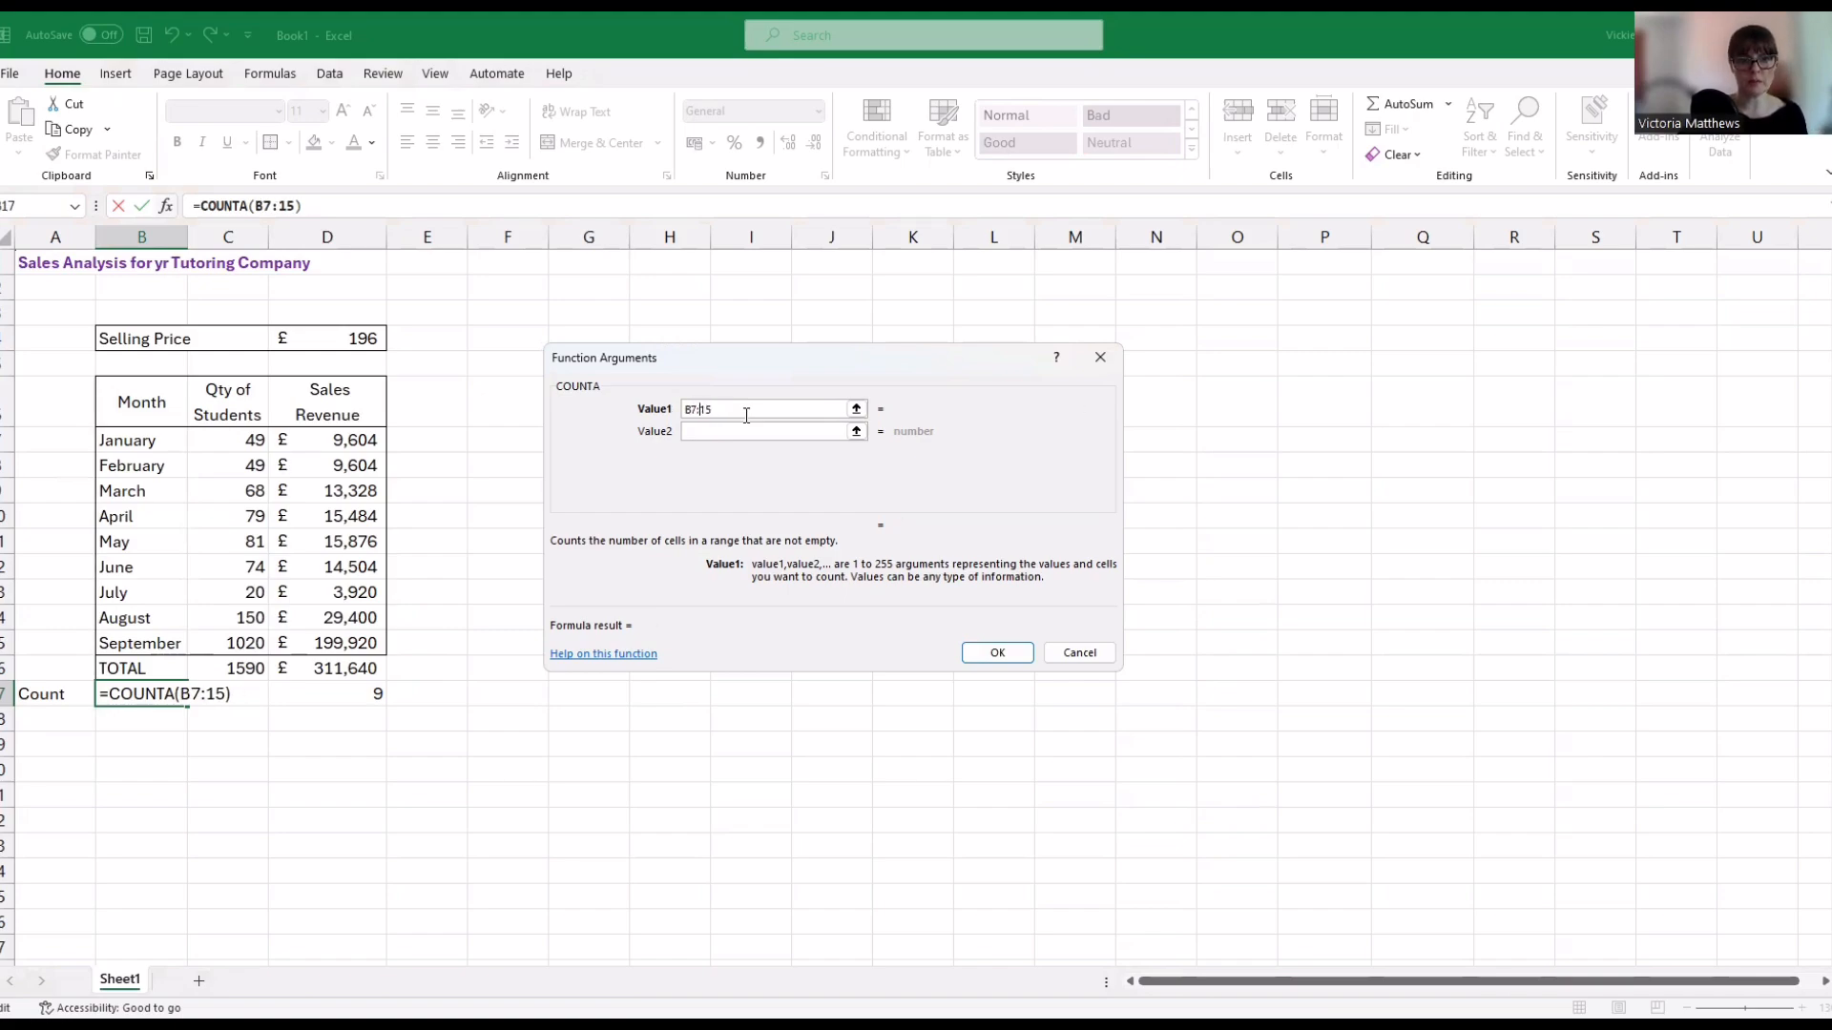
{"action": "type", "text": "B"}
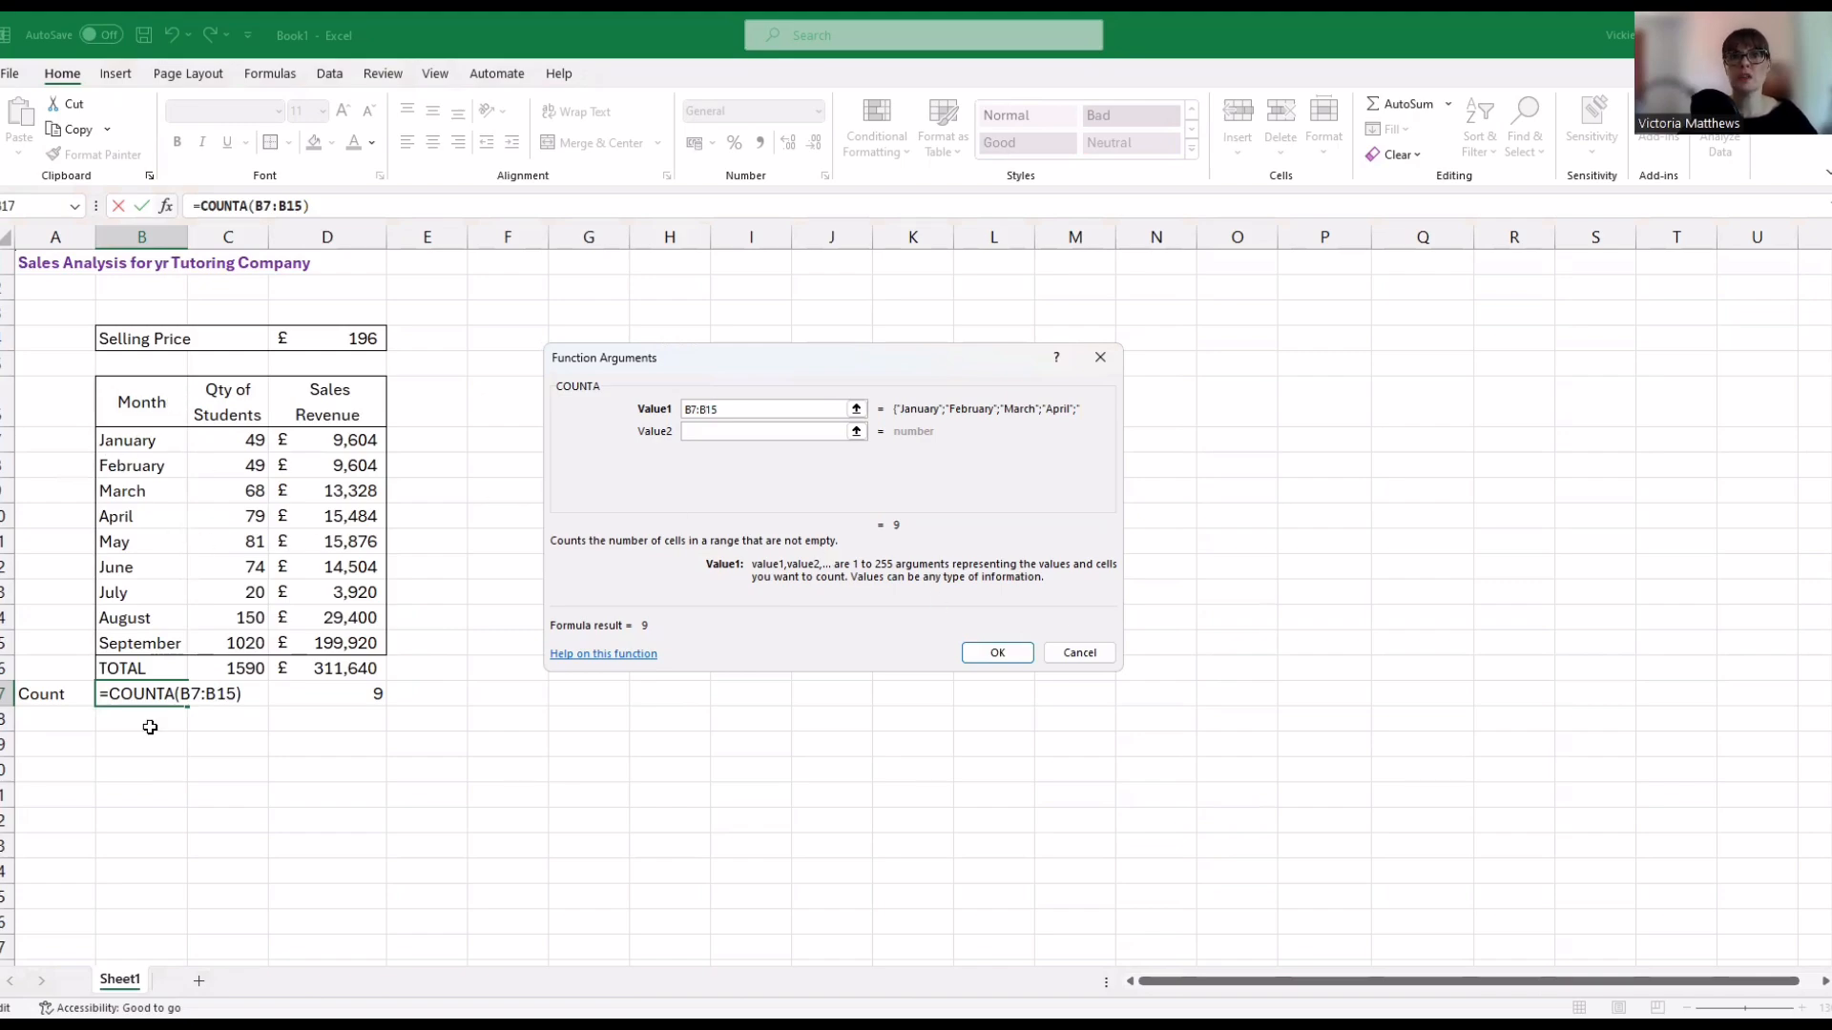
{"action": "left_click", "coordinate": [982, 655]}
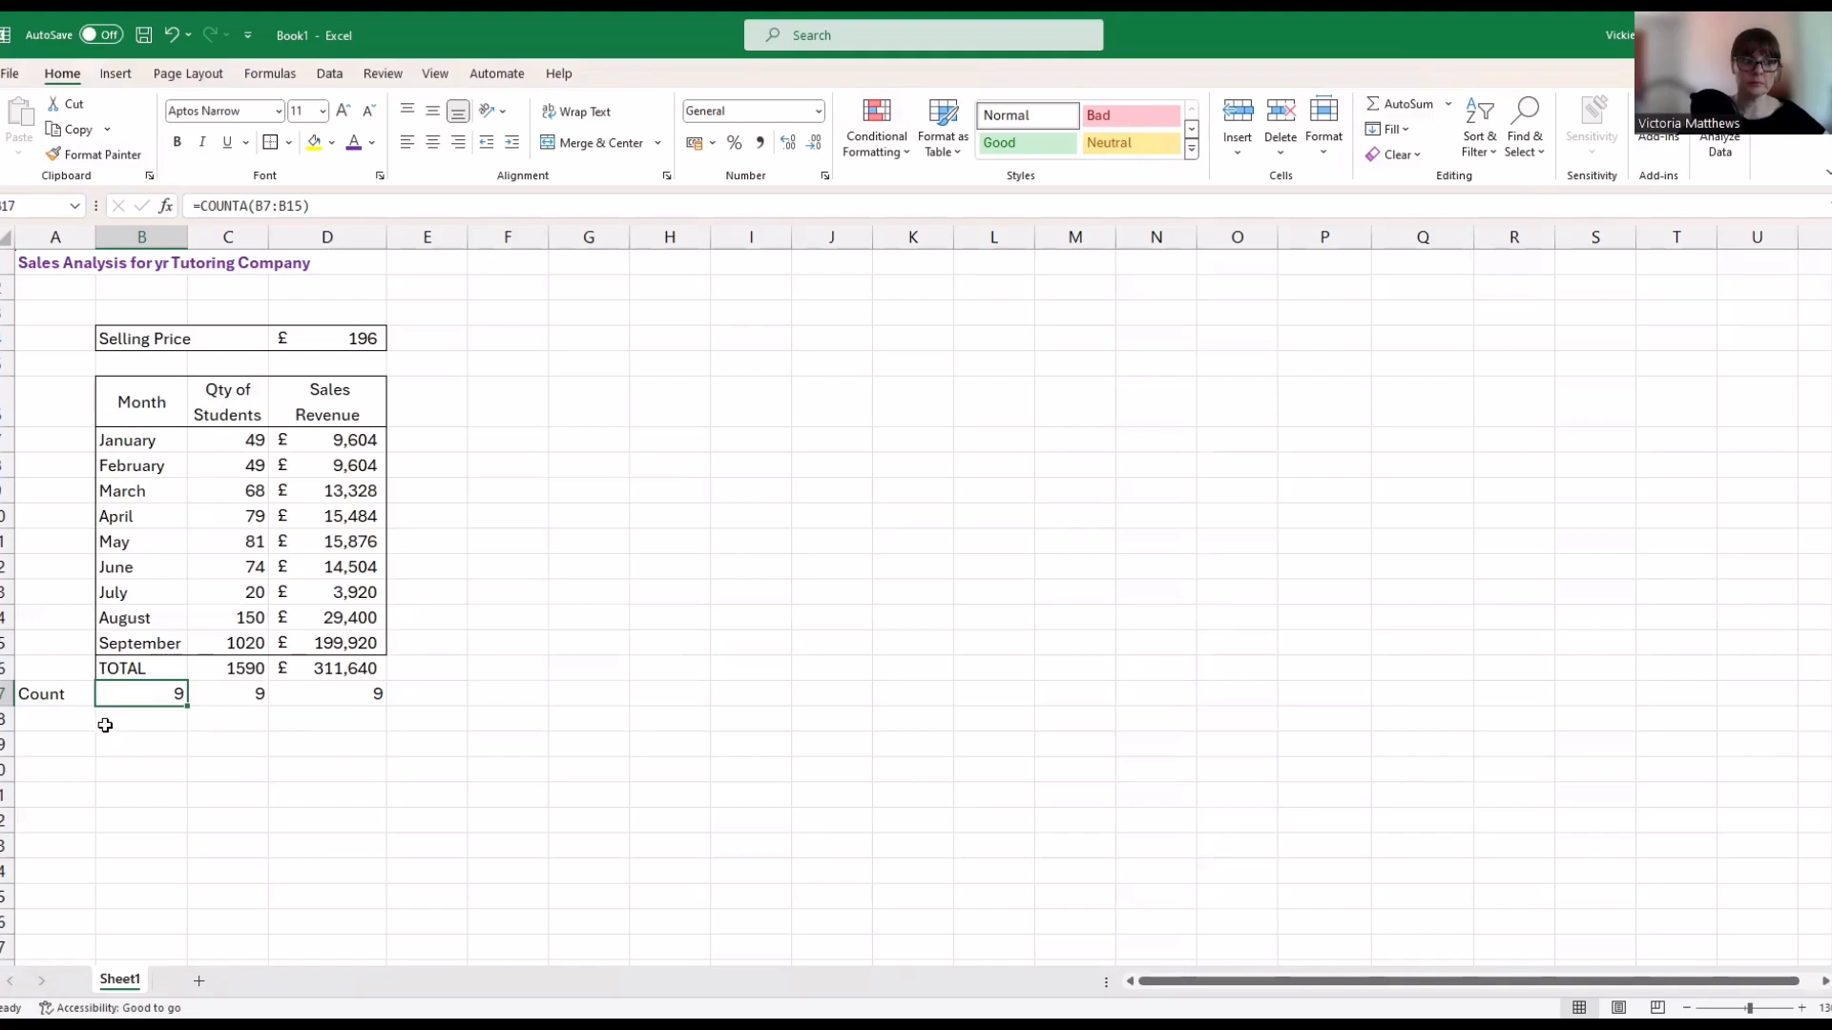
Move the TOTAL label from B16 to A16, directly above the Count label
{"action": "left_click", "coordinate": [31, 722]}
{"action": "left_click", "coordinate": [127, 720]}
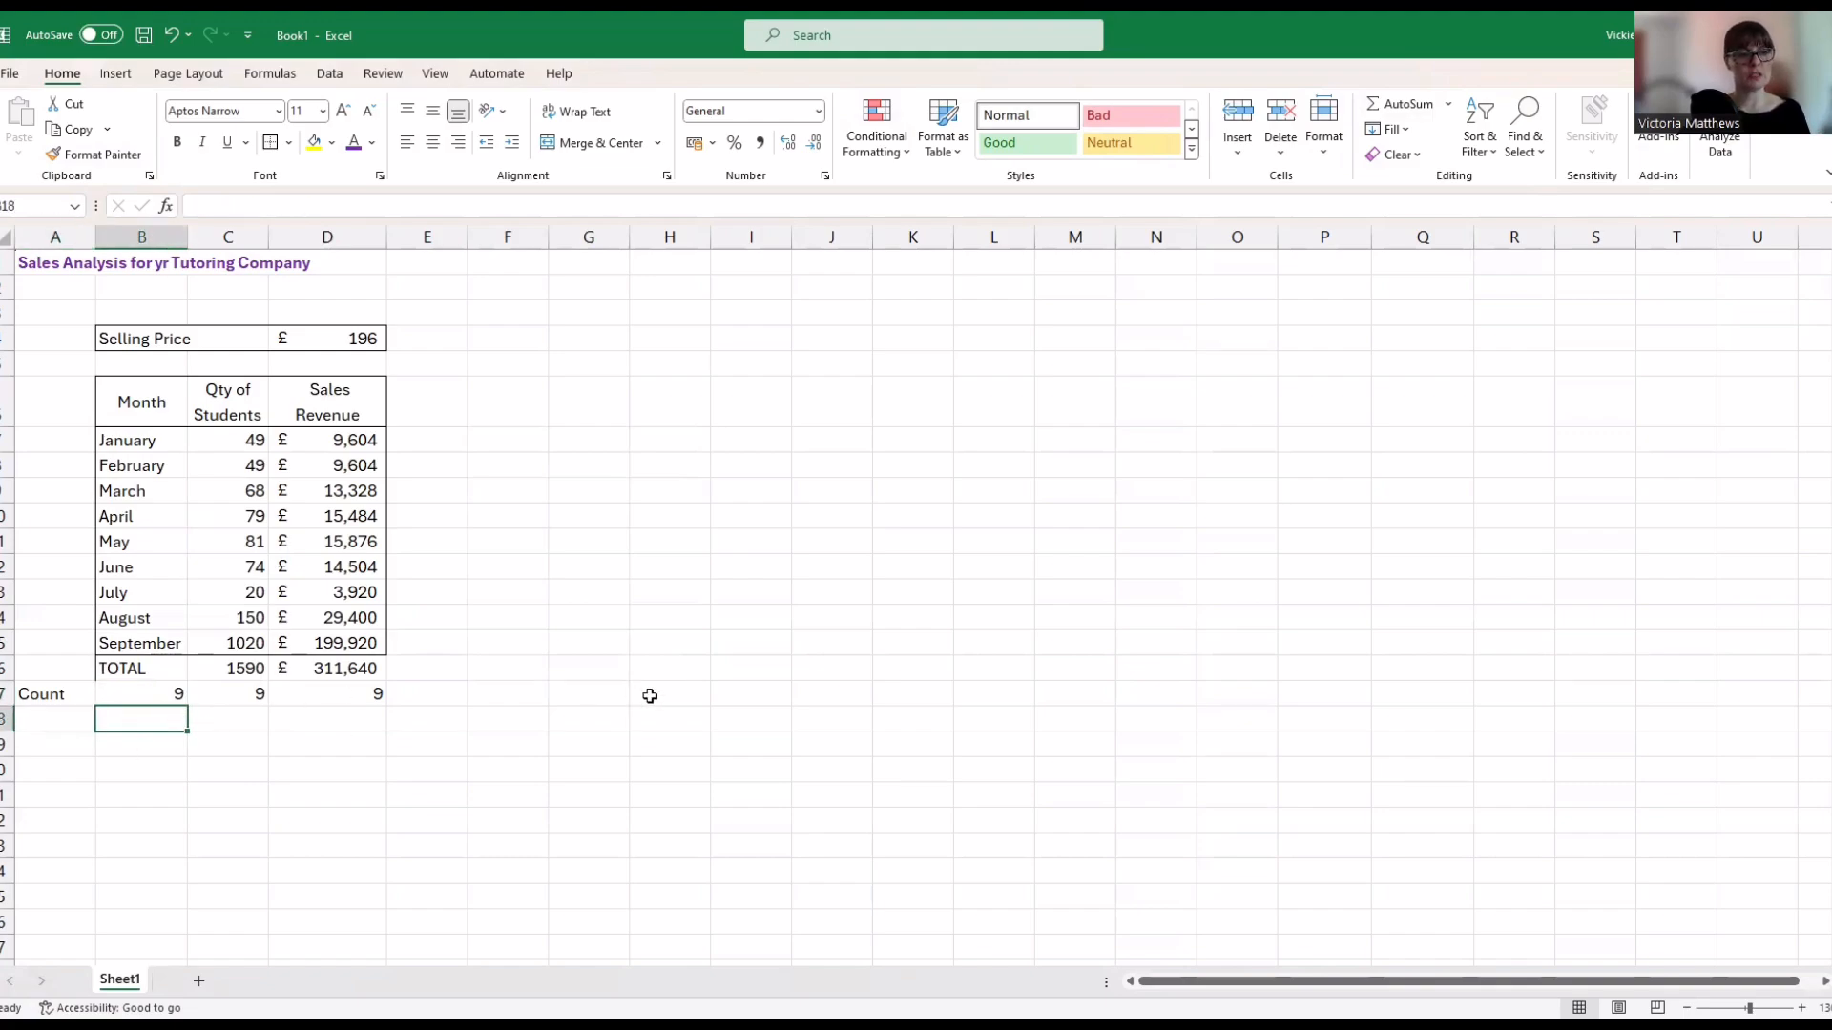
{"action": "left_click", "coordinate": [125, 668]}
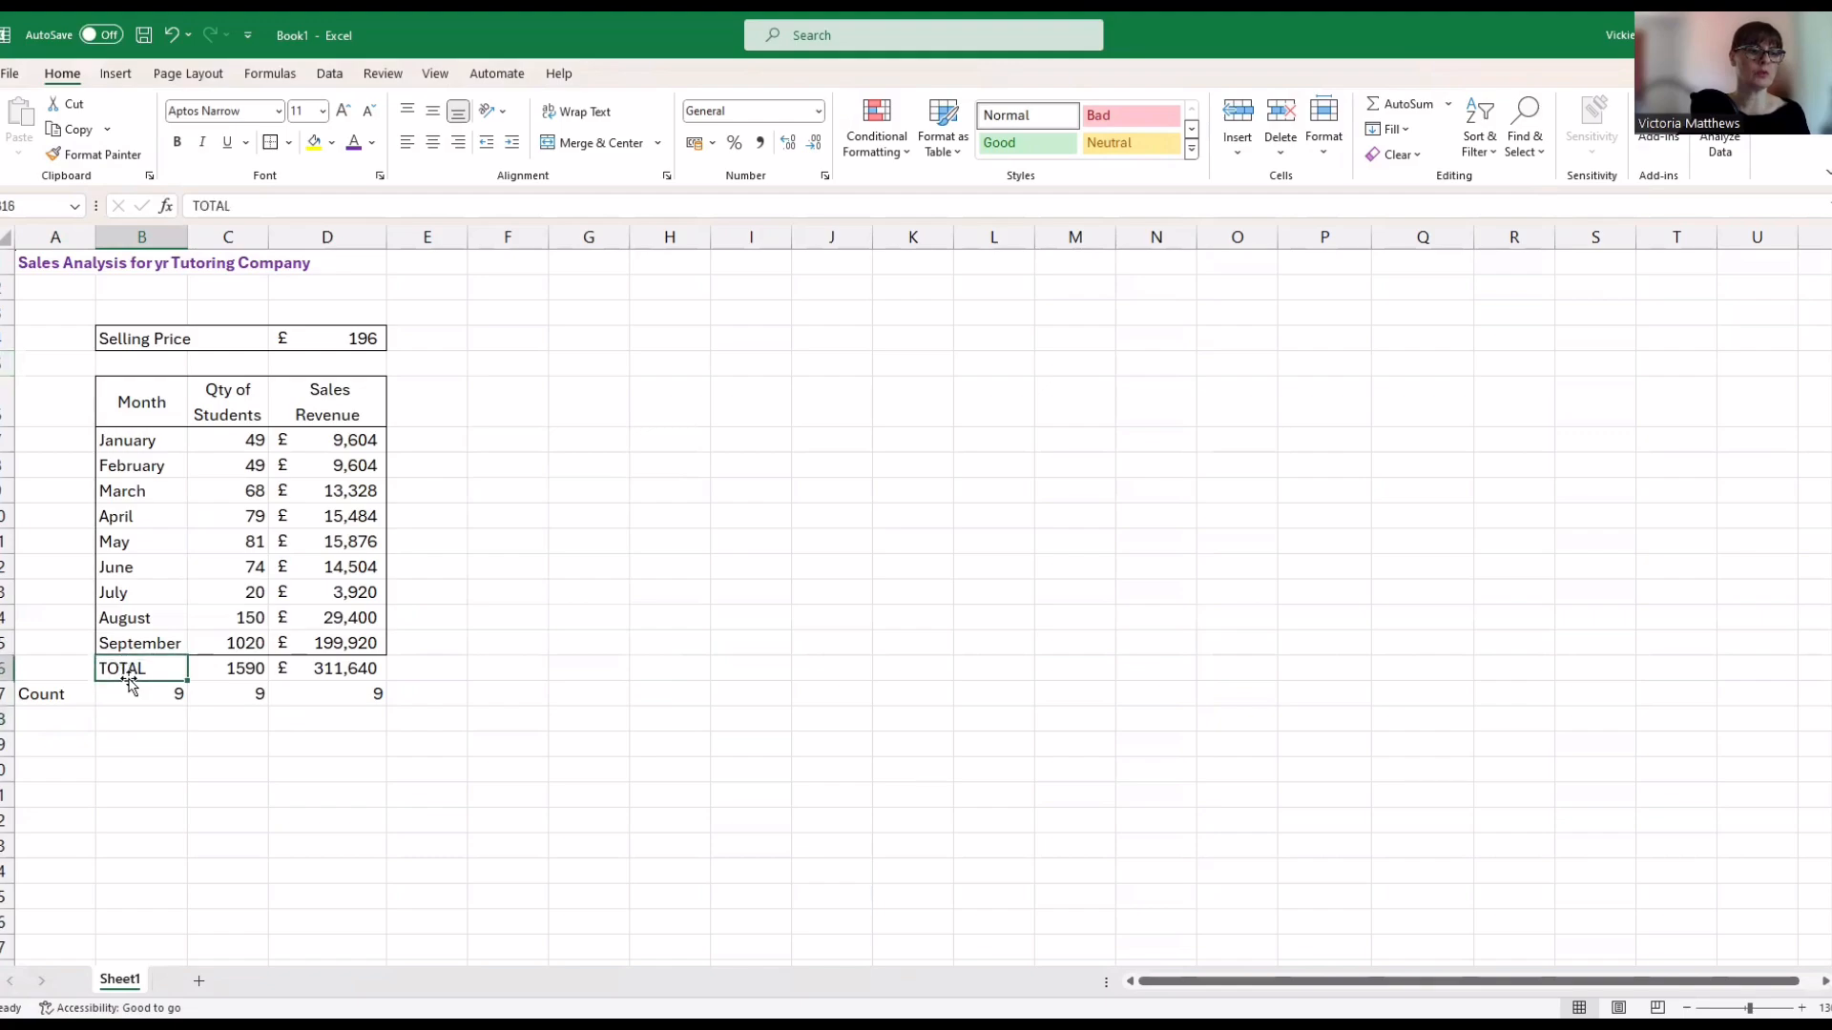
{"action": "left_click_drag", "start_coordinate": [124, 689], "coordinate": [48, 685]}
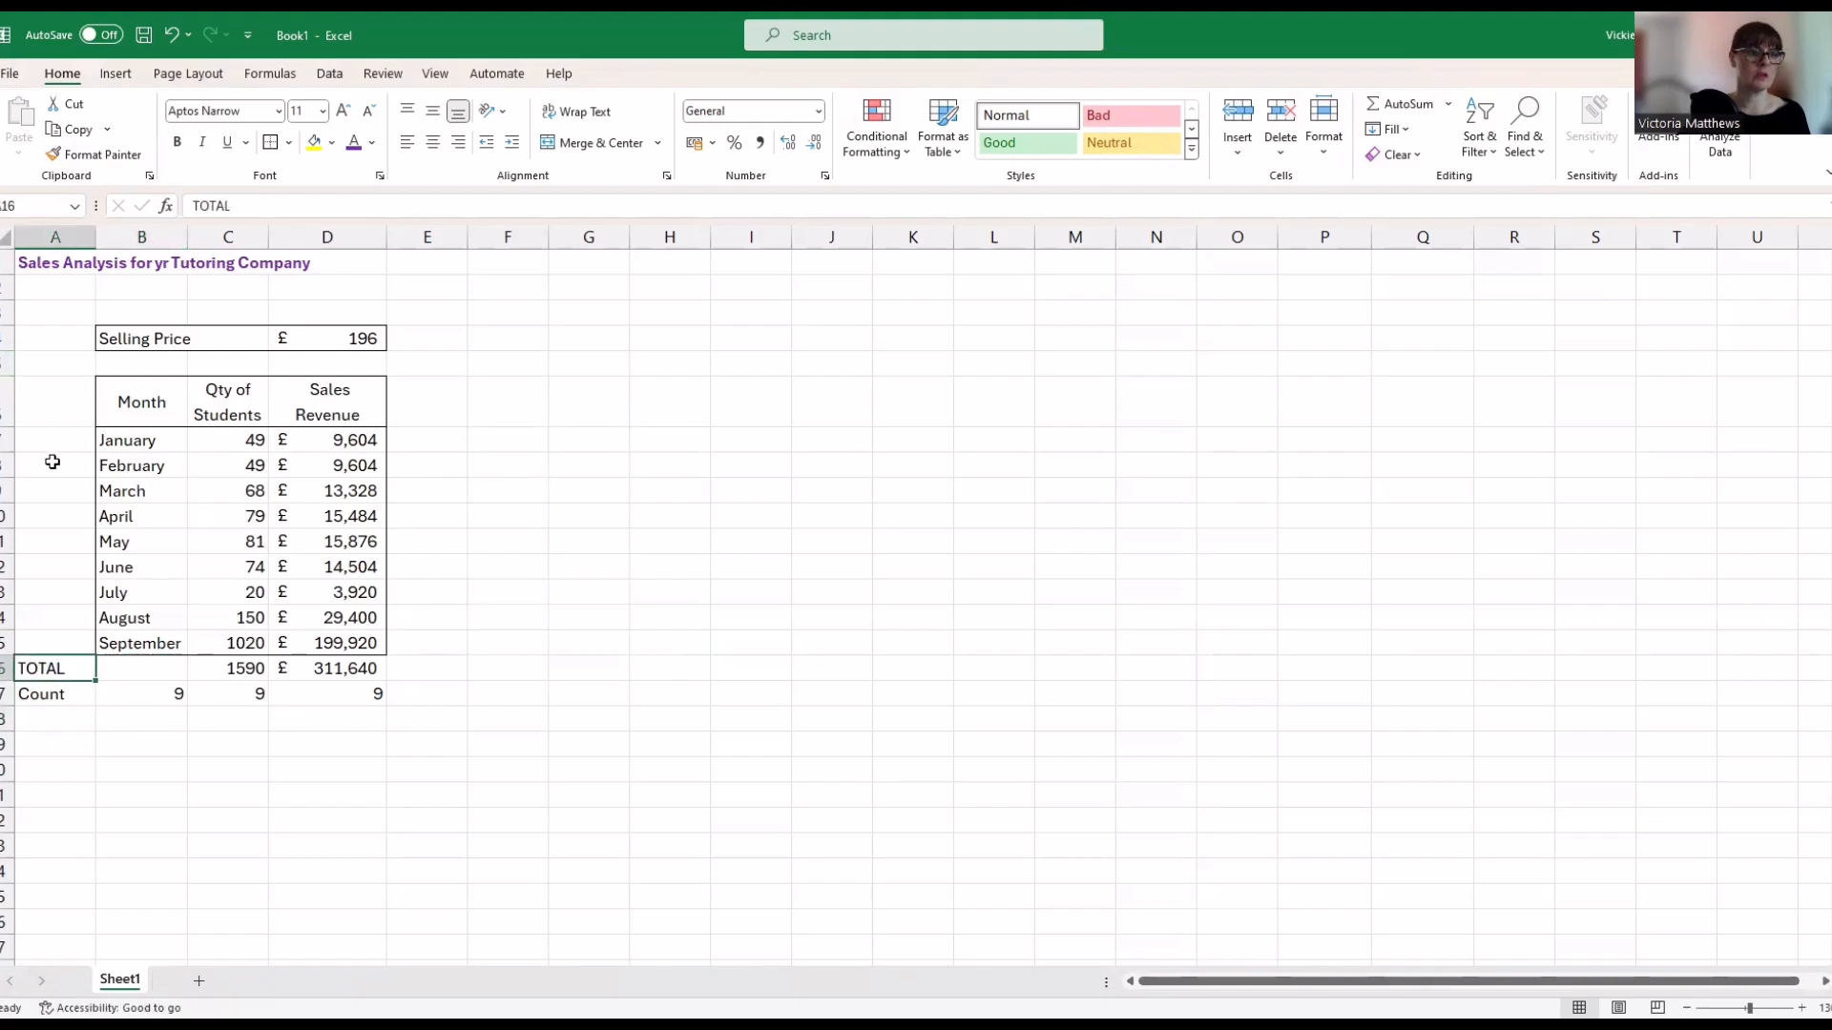
Add an Average label in A18, directly below the Count label
{"action": "left_click", "coordinate": [54, 717]}
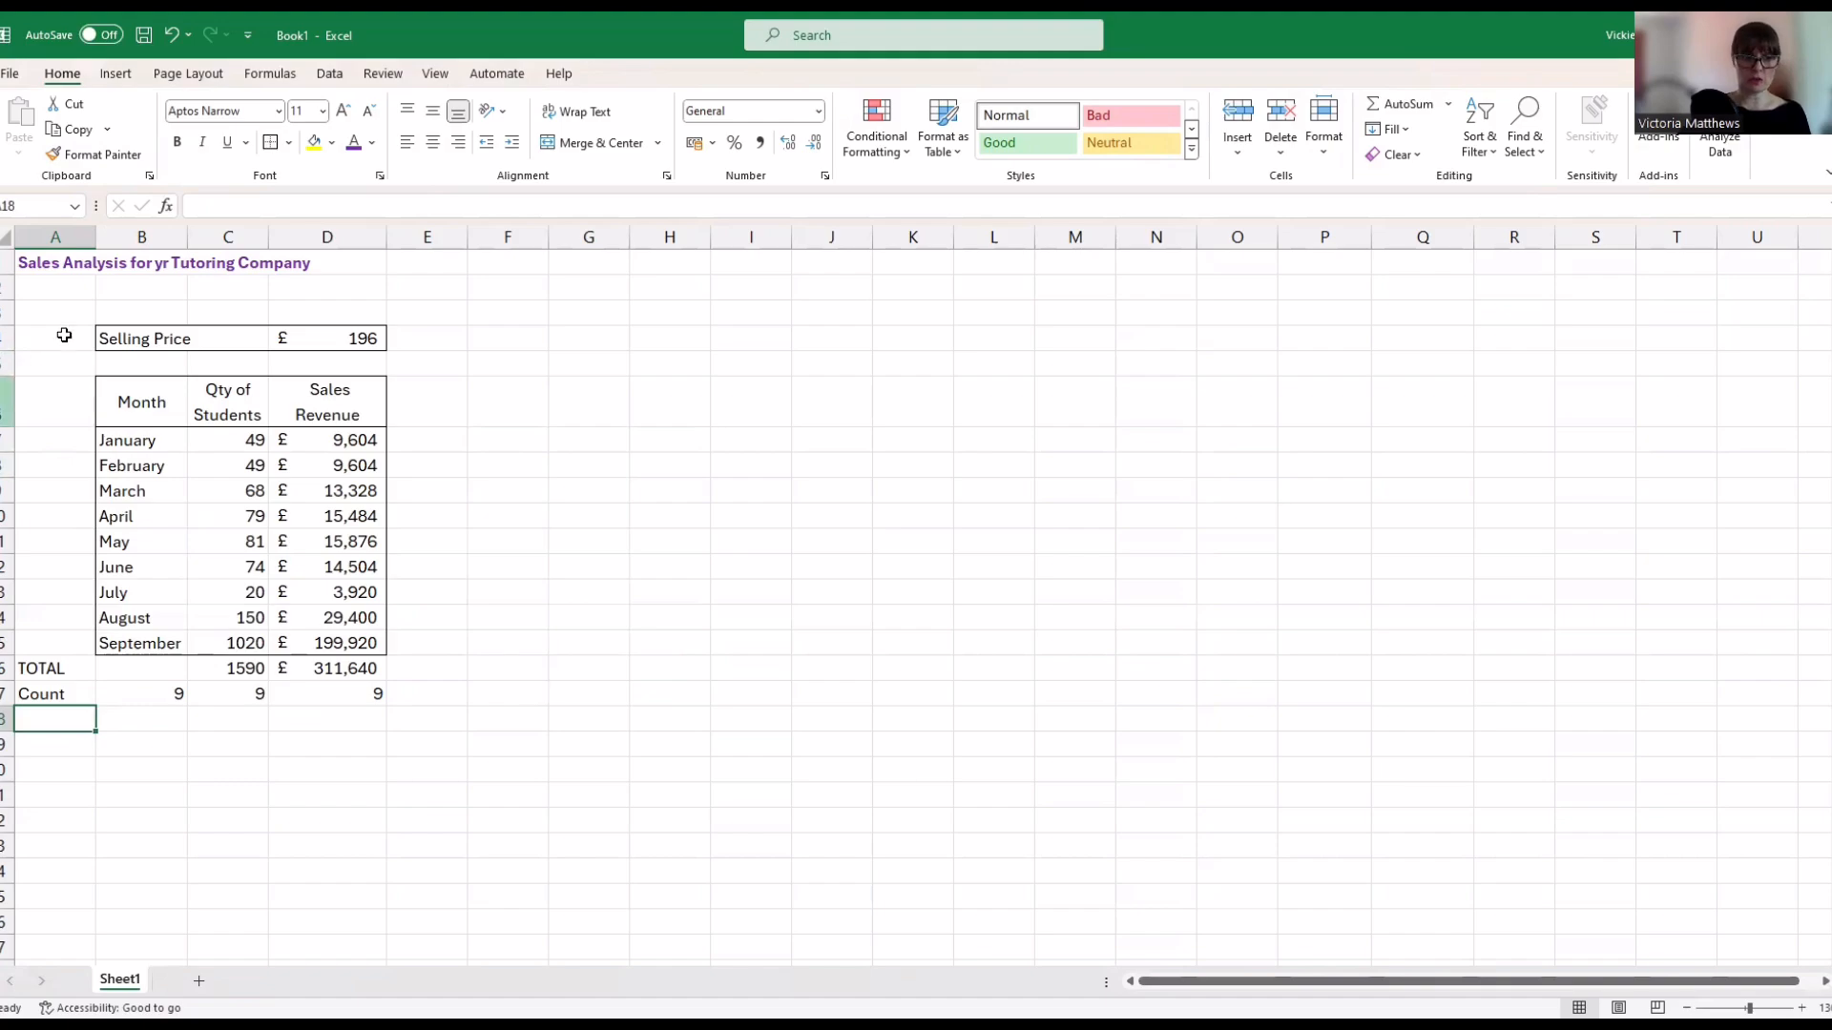
{"action": "left_click_drag", "start_coordinate": [246, 444], "coordinate": [249, 636]}
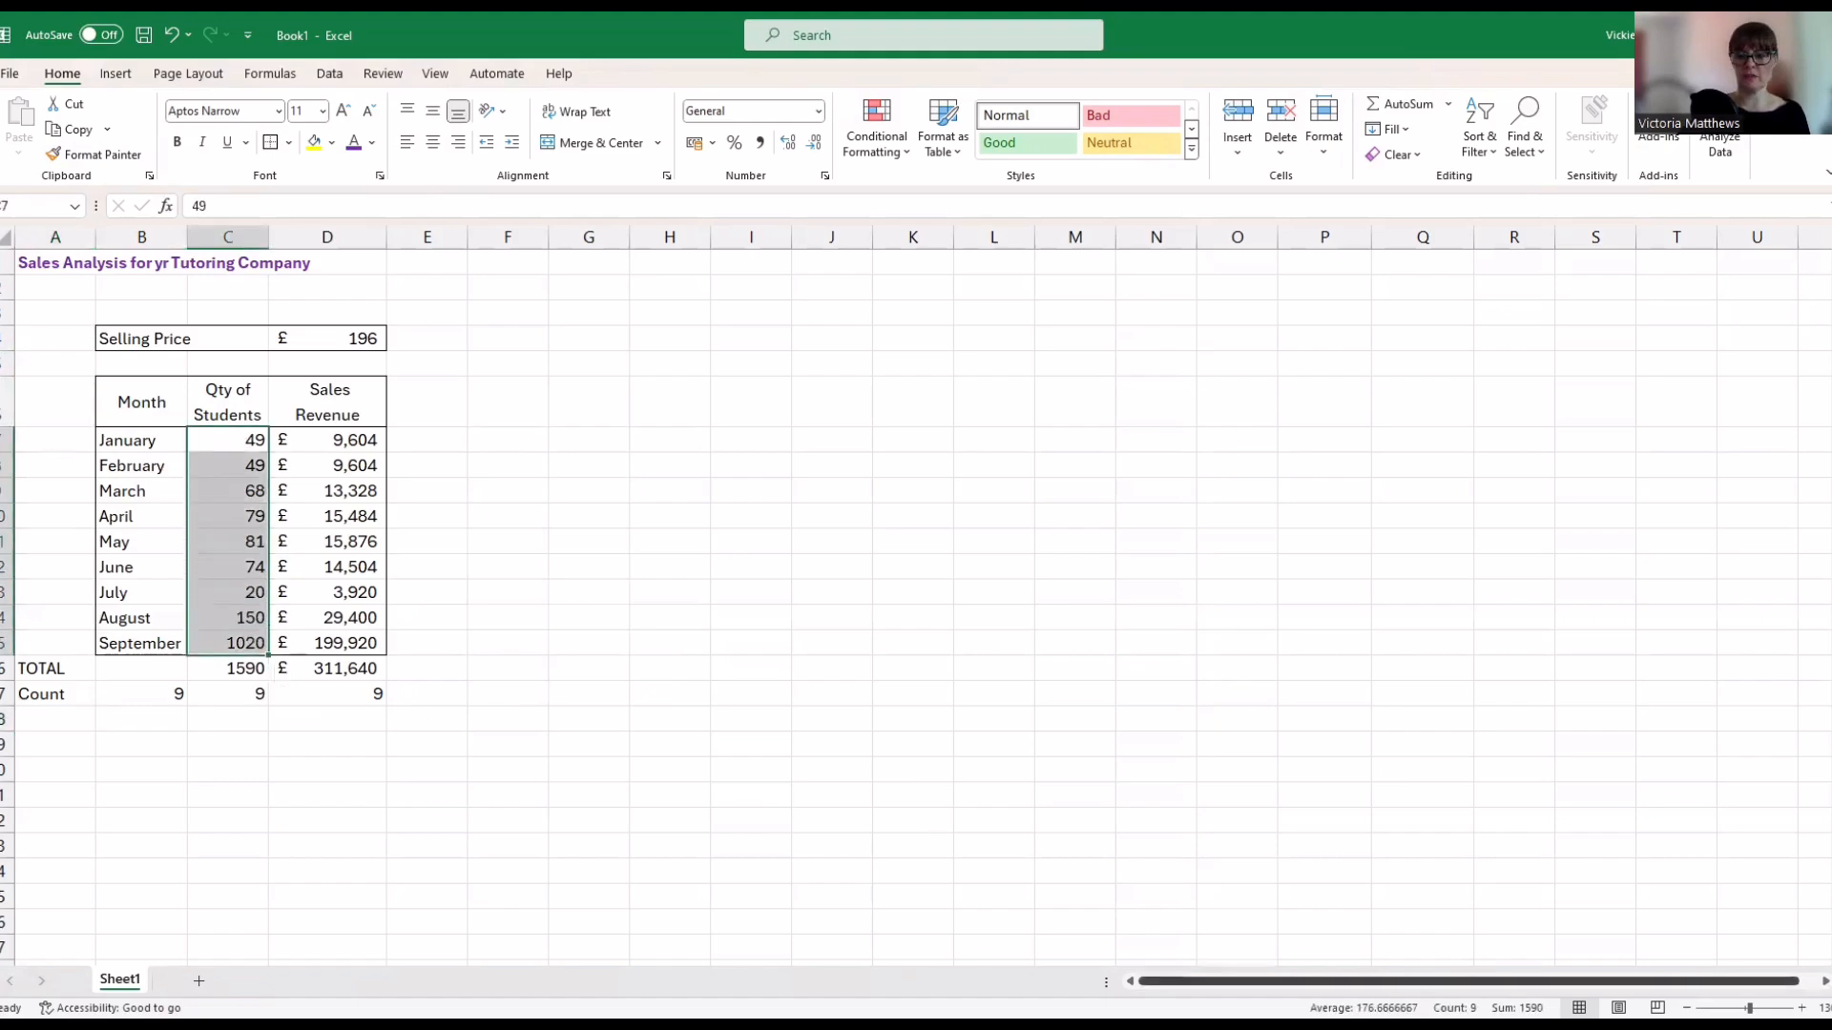
{"action": "left_click", "coordinate": [47, 717]}
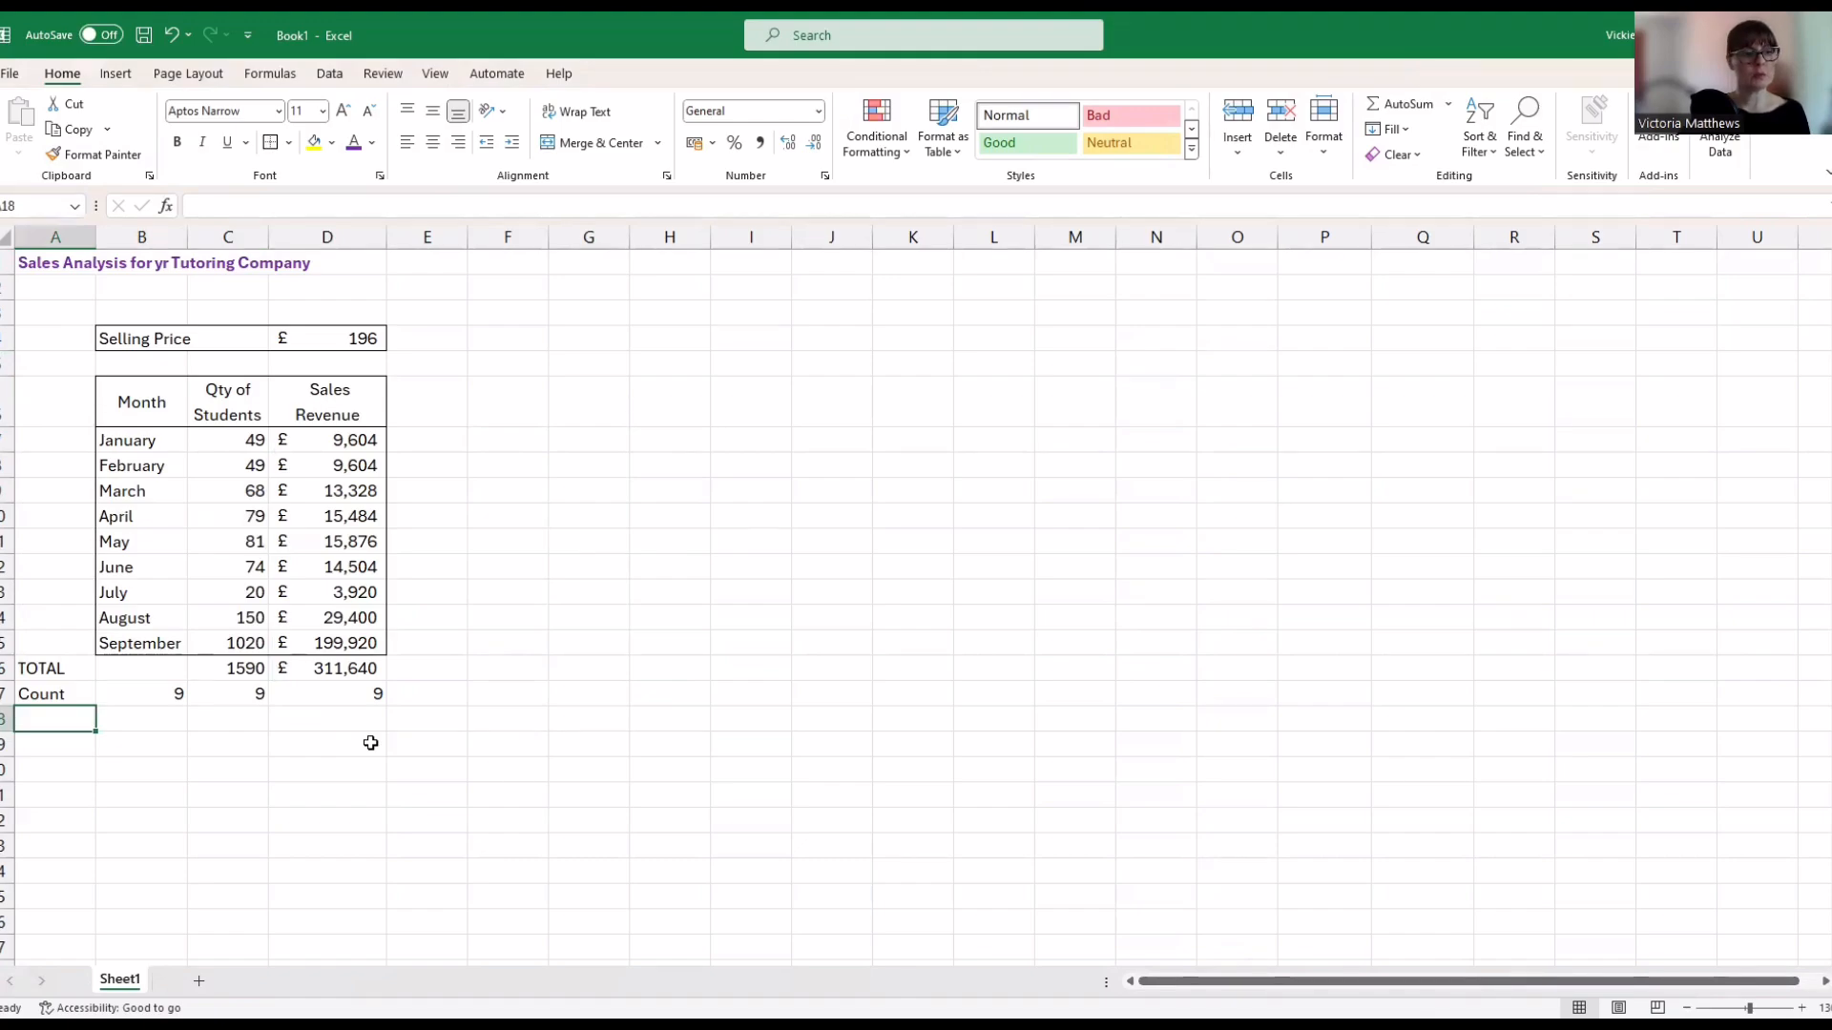
{"action": "type", "text": "Averag"}
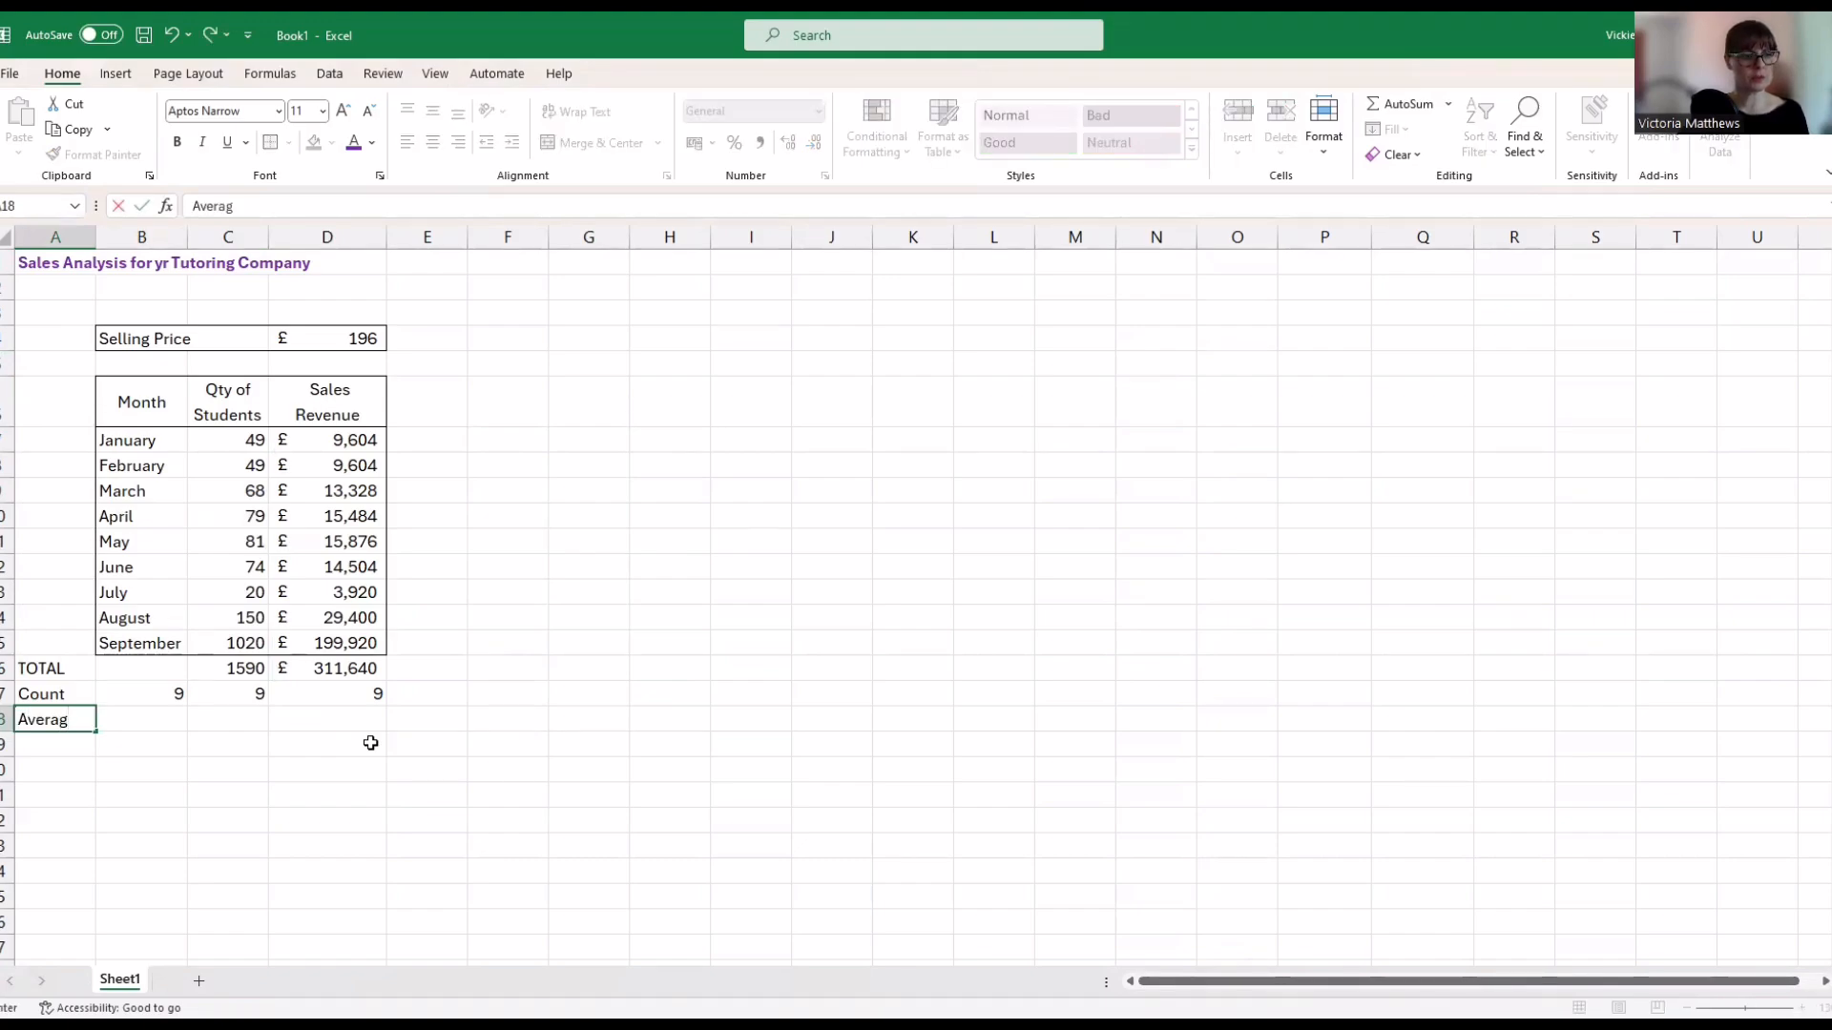
{"action": "type", "text": "e"}
{"action": "key", "text": "Tab"}
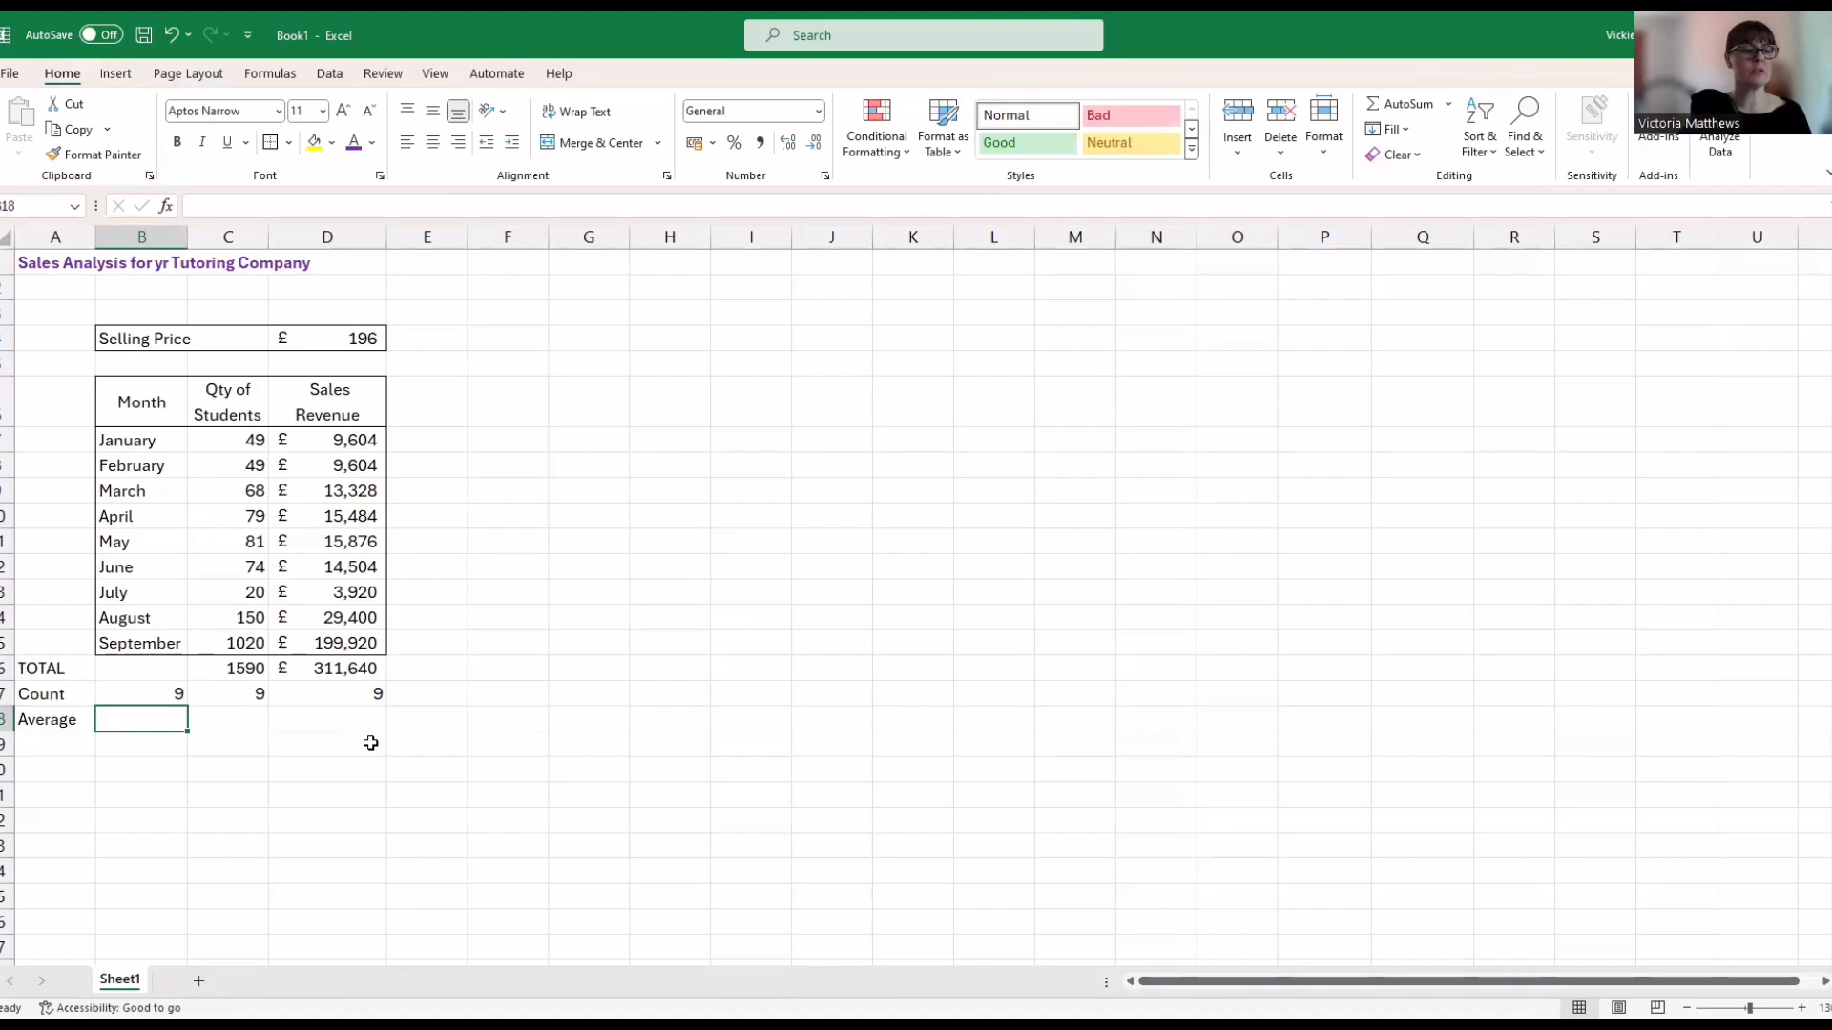
Insert an AVERAGE formula in C18 covering only the monthly student quantities in C7:C15
{"action": "key", "text": "Tab"}
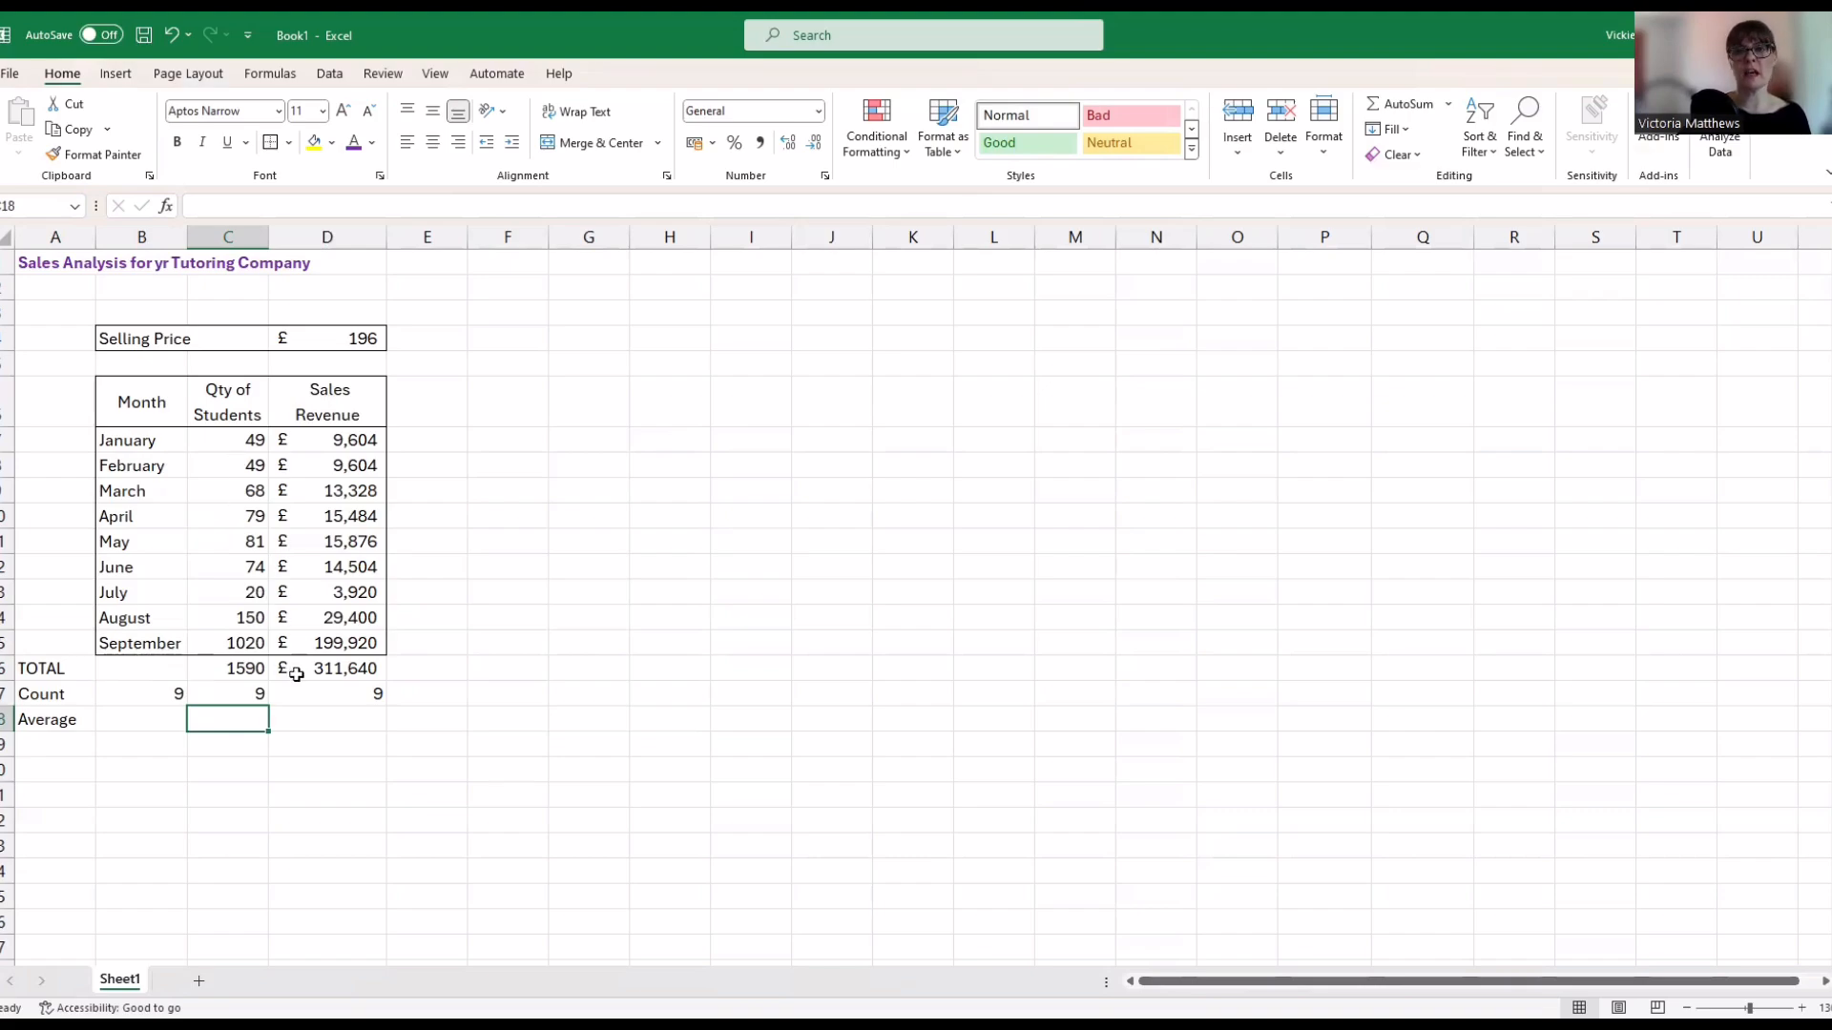
{"action": "left_click", "coordinate": [1451, 107]}
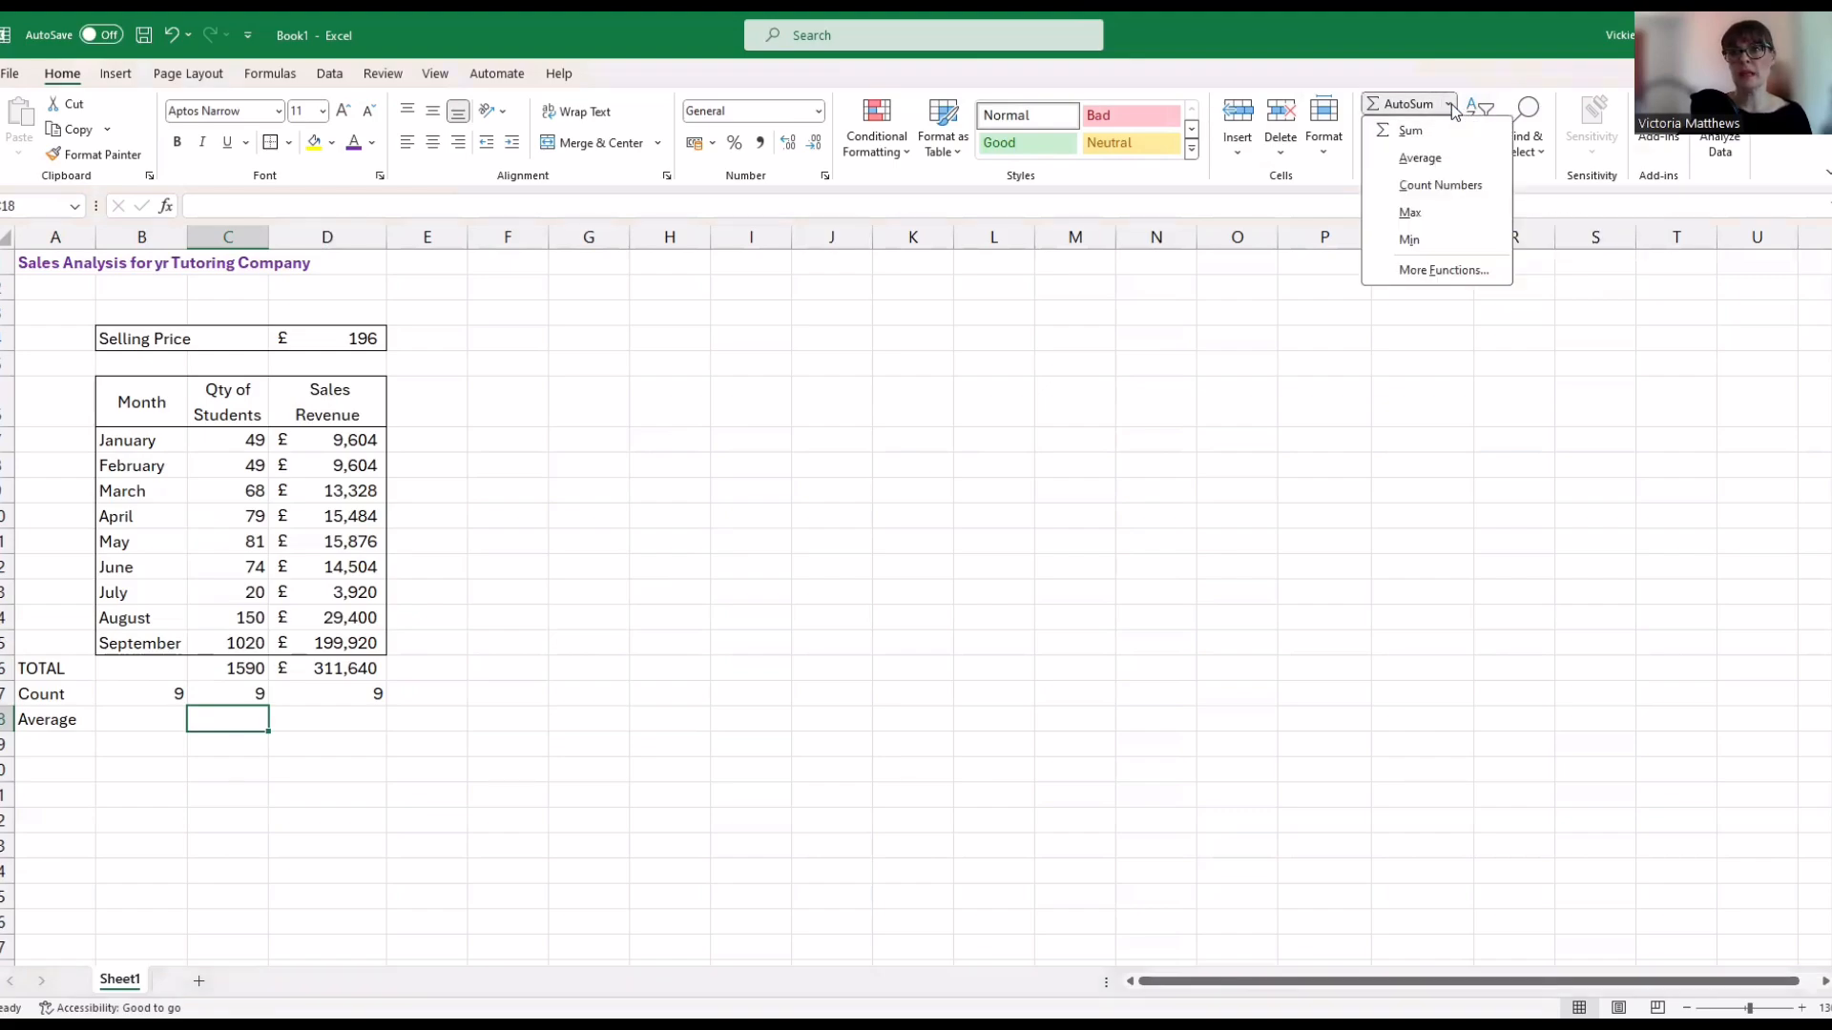
{"action": "left_click", "coordinate": [1420, 159]}
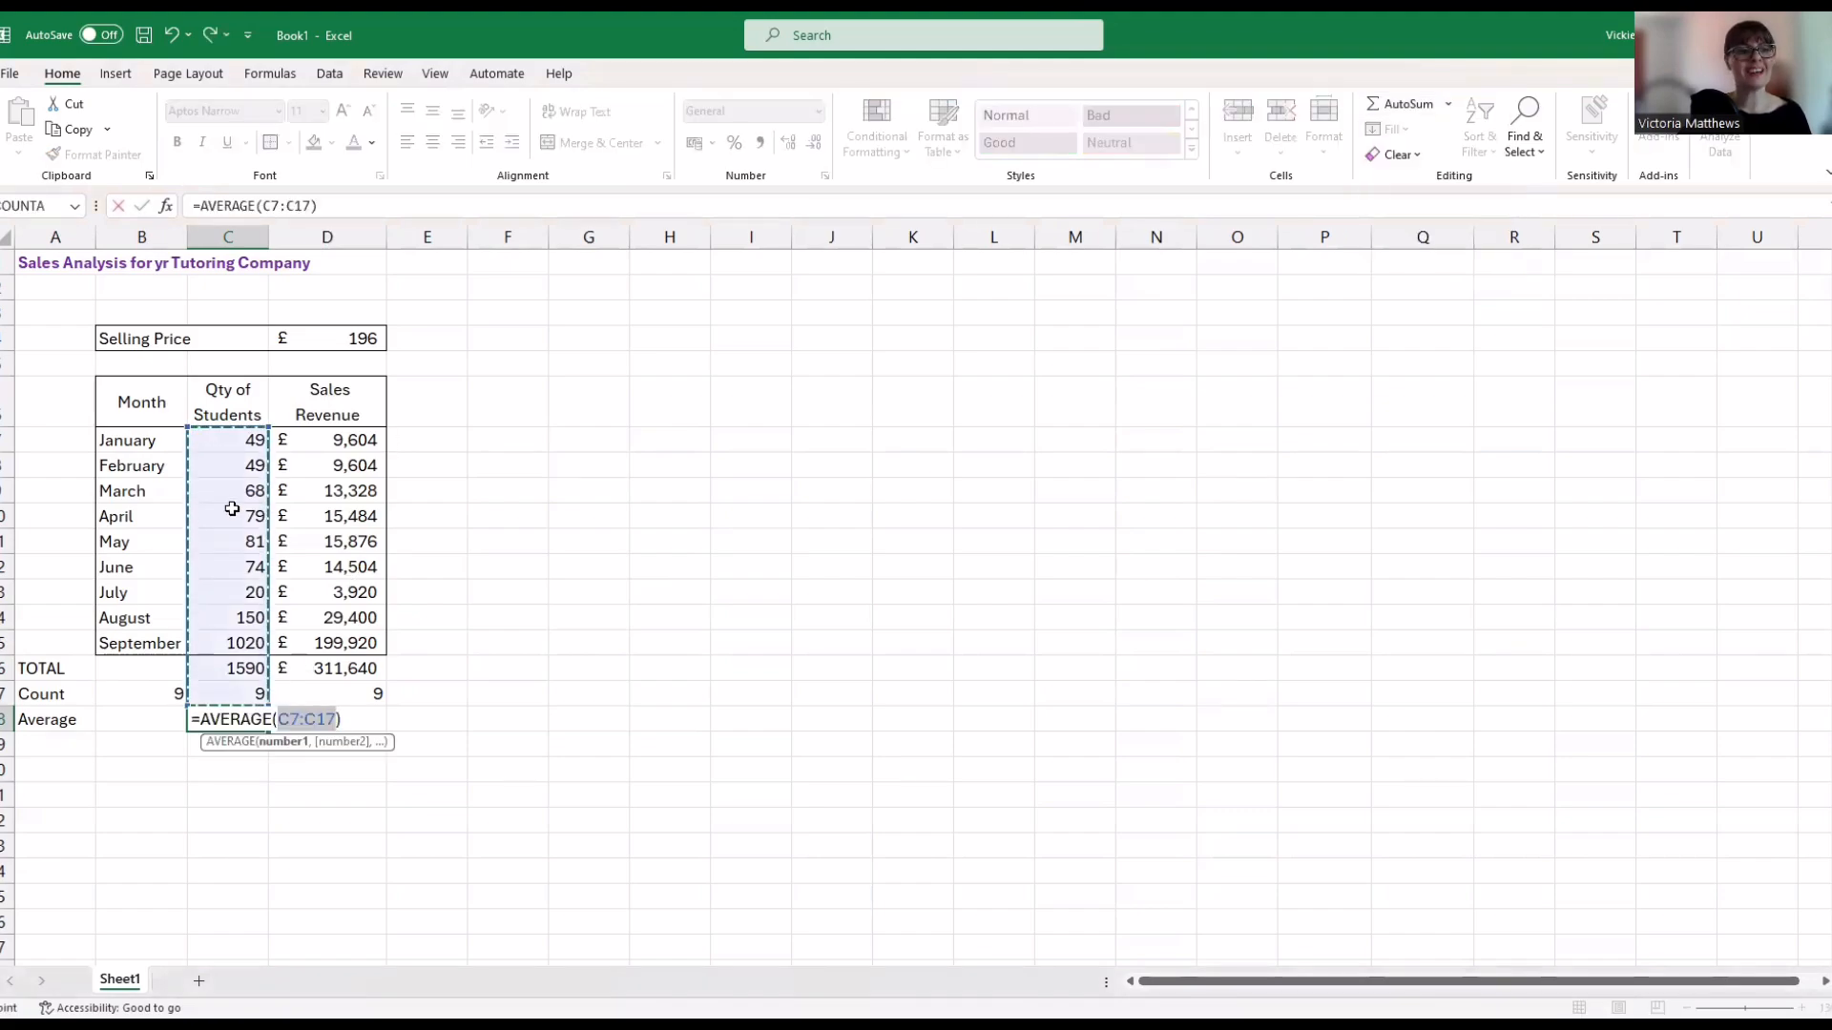
{"action": "left_click_drag", "start_coordinate": [218, 440], "coordinate": [219, 466]}
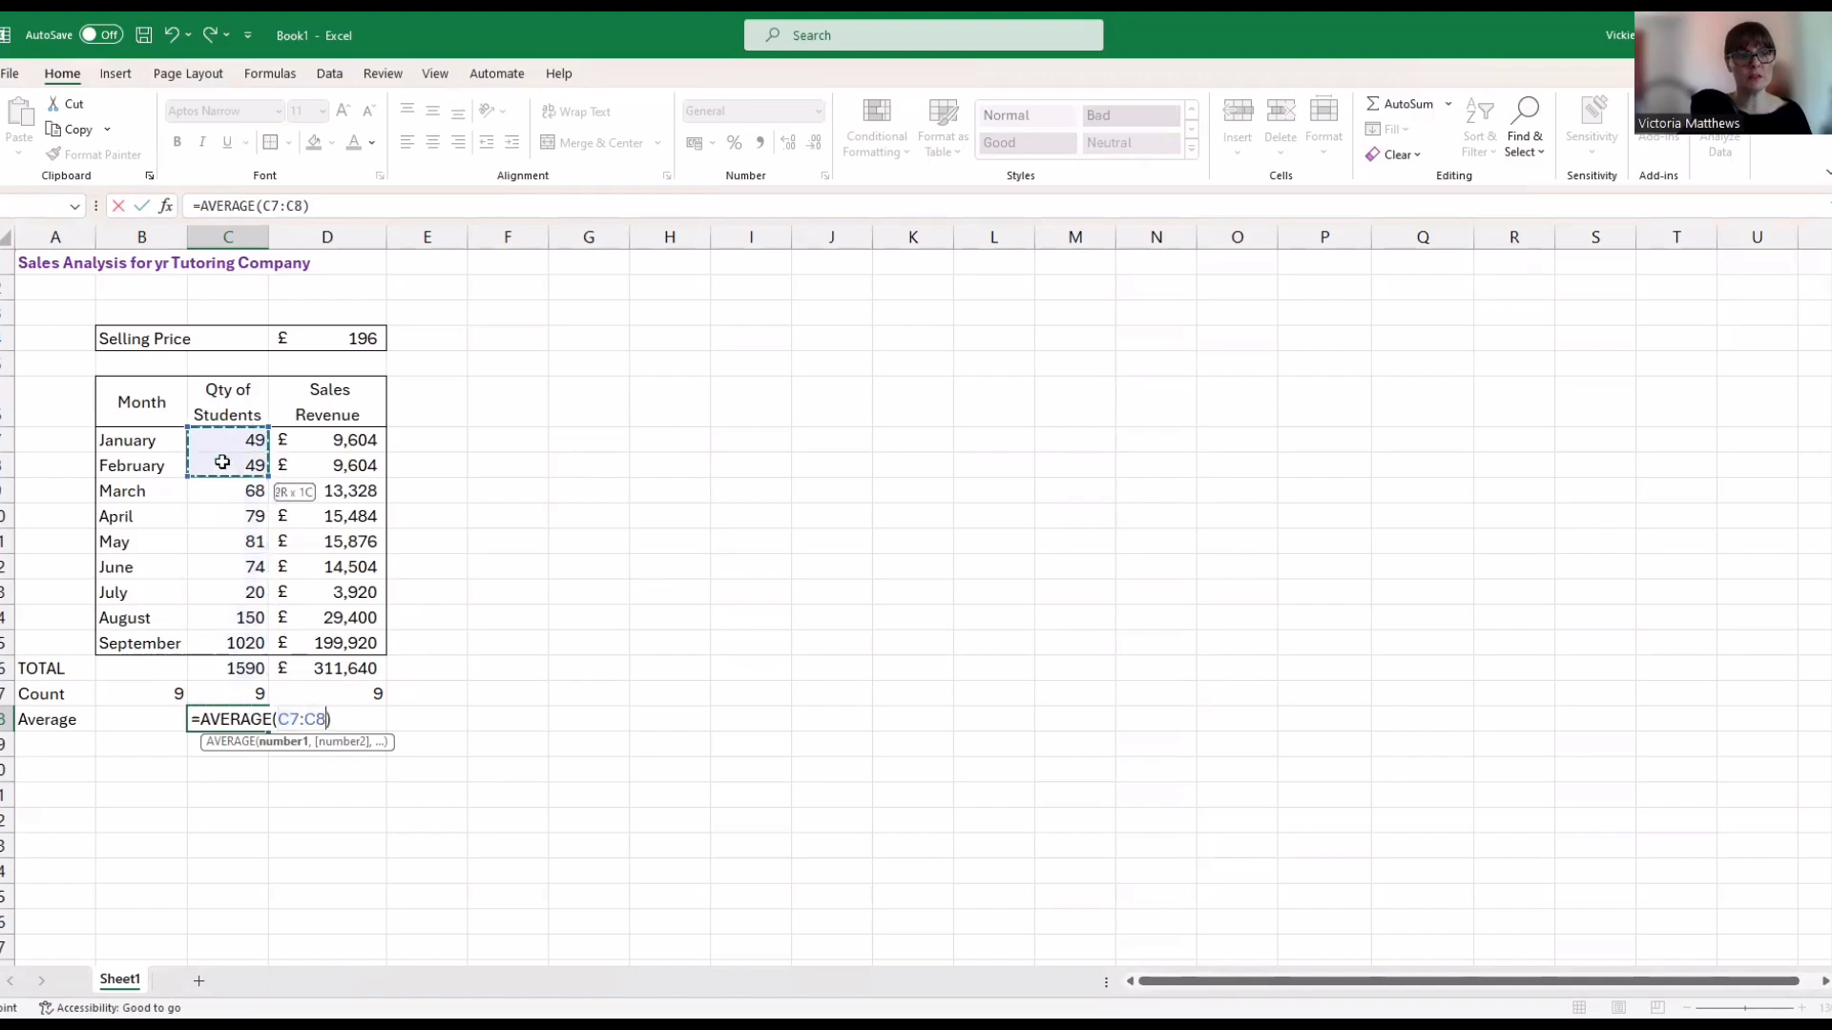
{"action": "left_click_drag", "start_coordinate": [221, 617], "coordinate": [226, 644]}
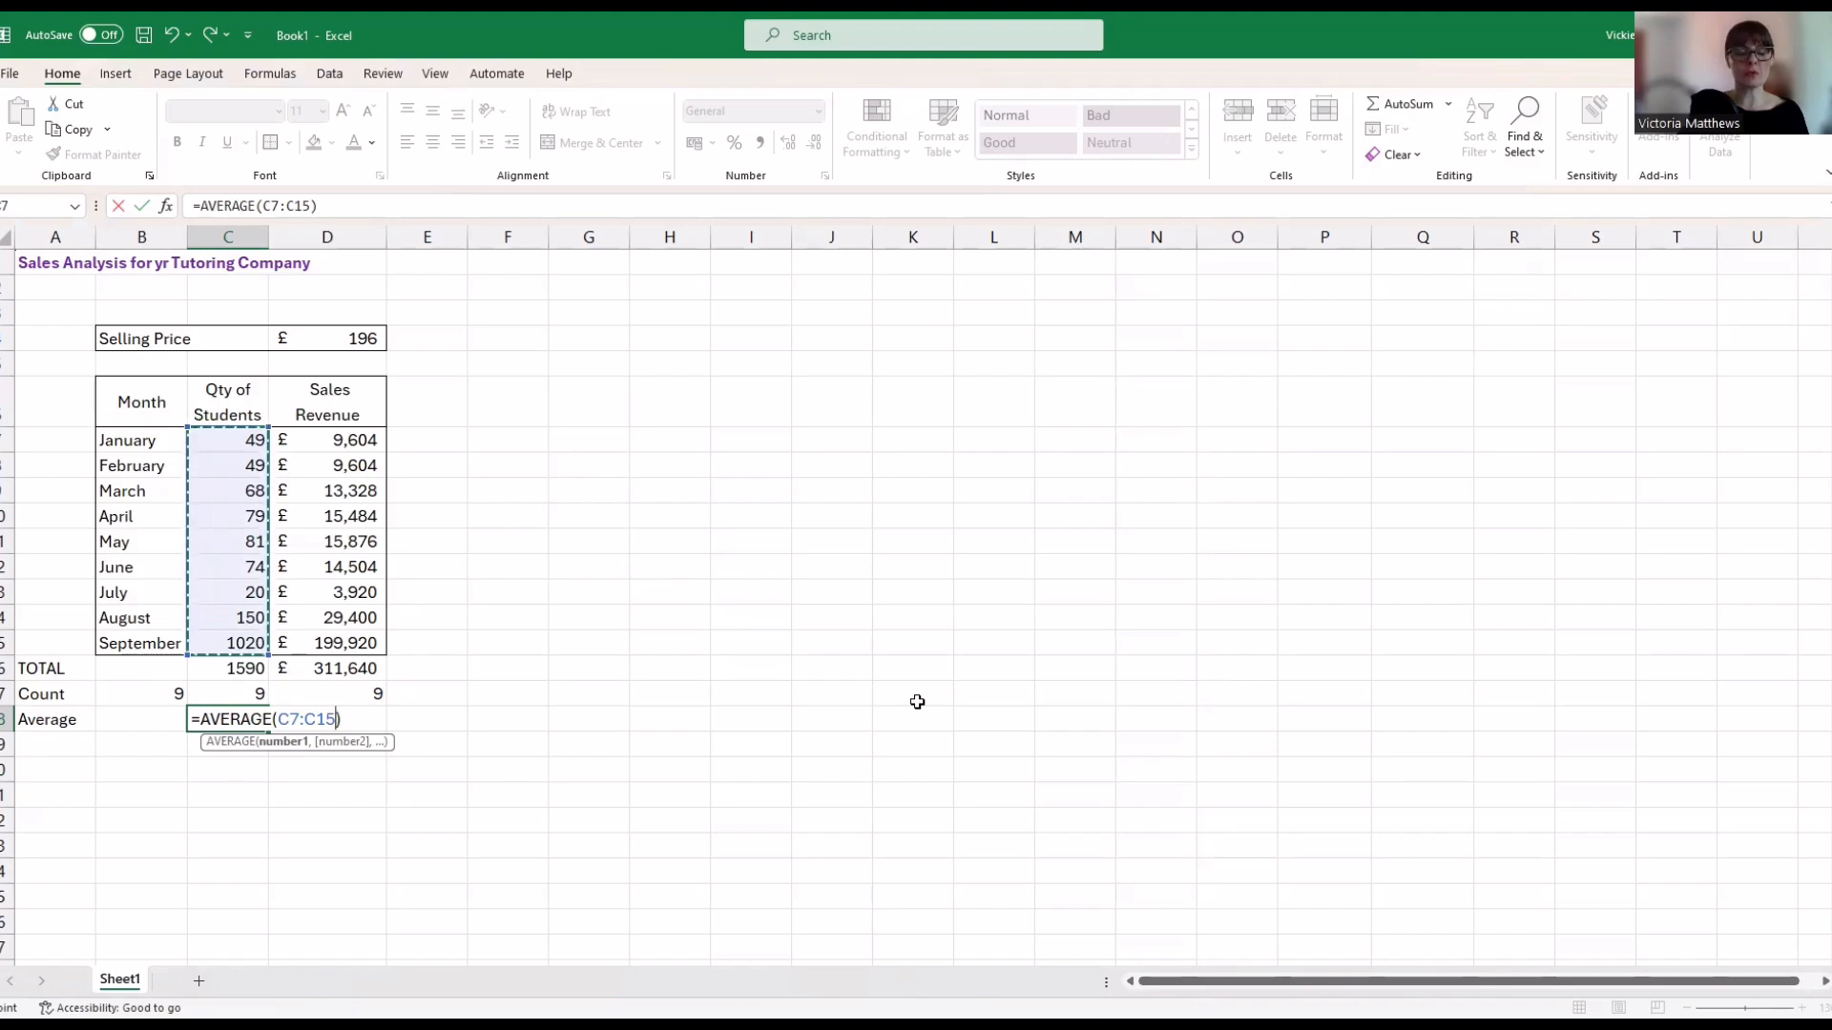
{"action": "key", "text": "Return"}
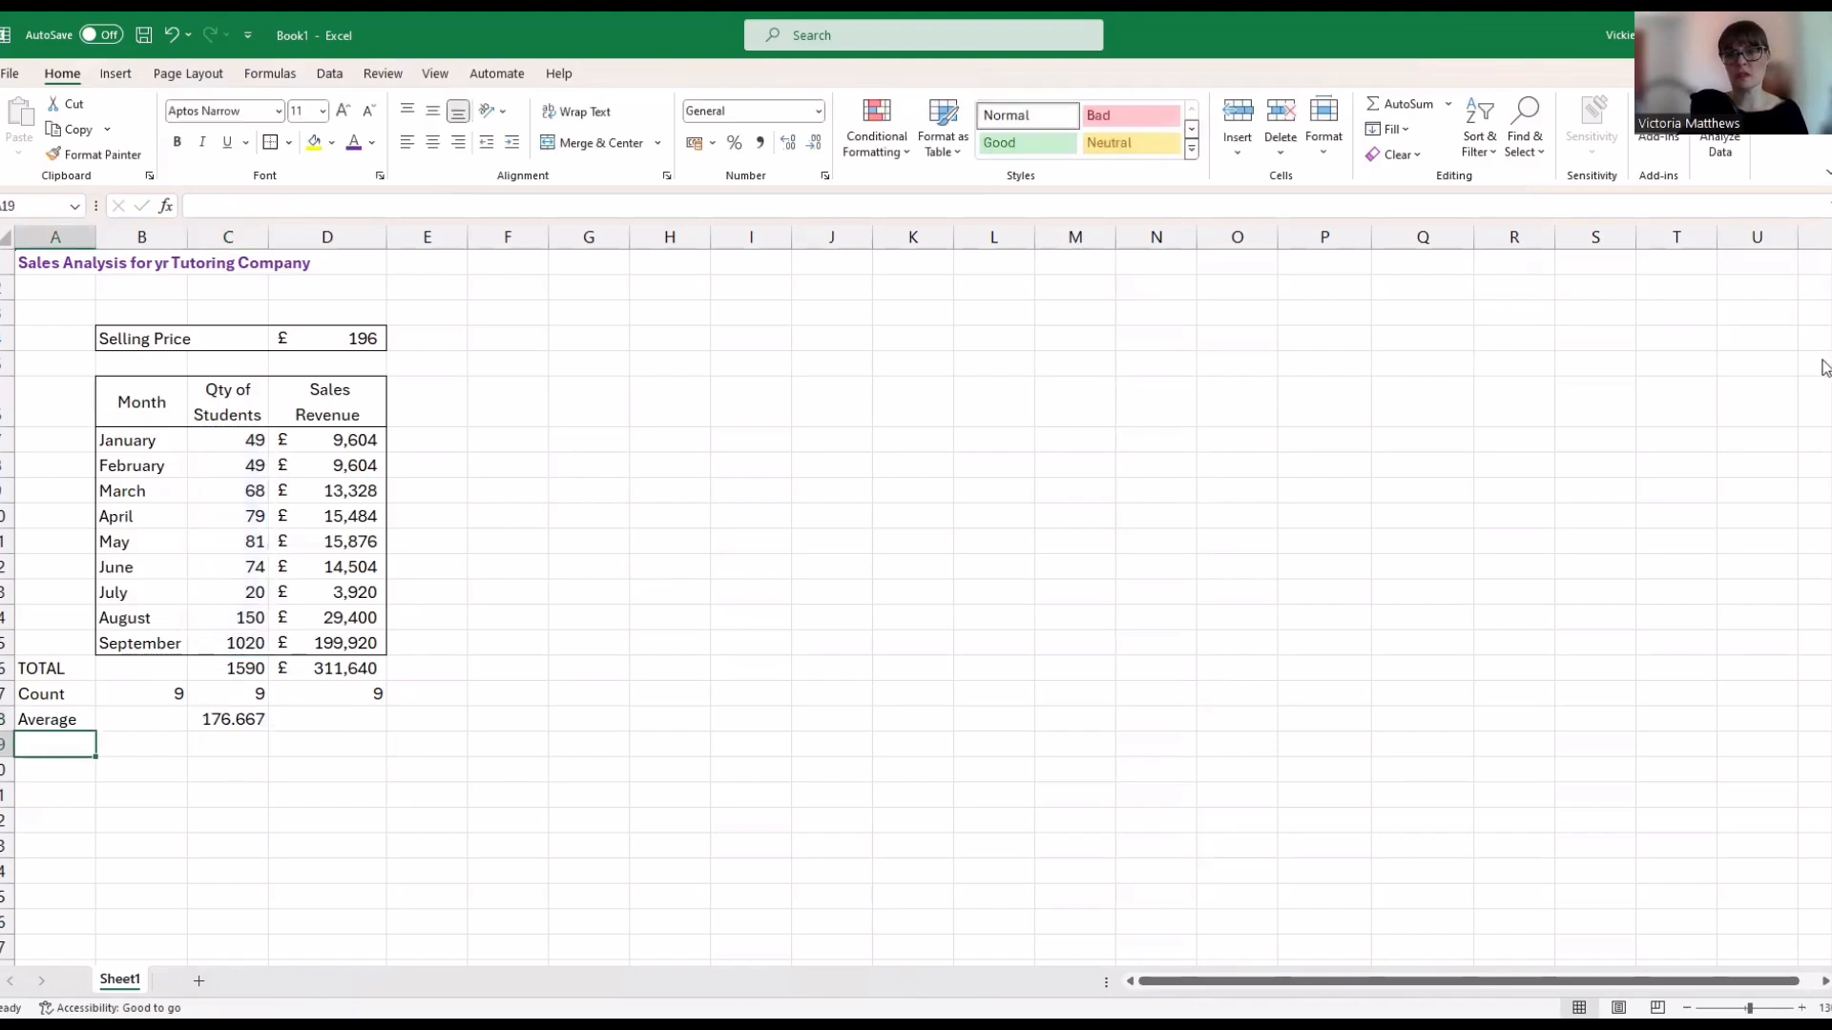
Reduce the average student quantity in C18 to zero decimal places
{"action": "left_click", "coordinate": [253, 727]}
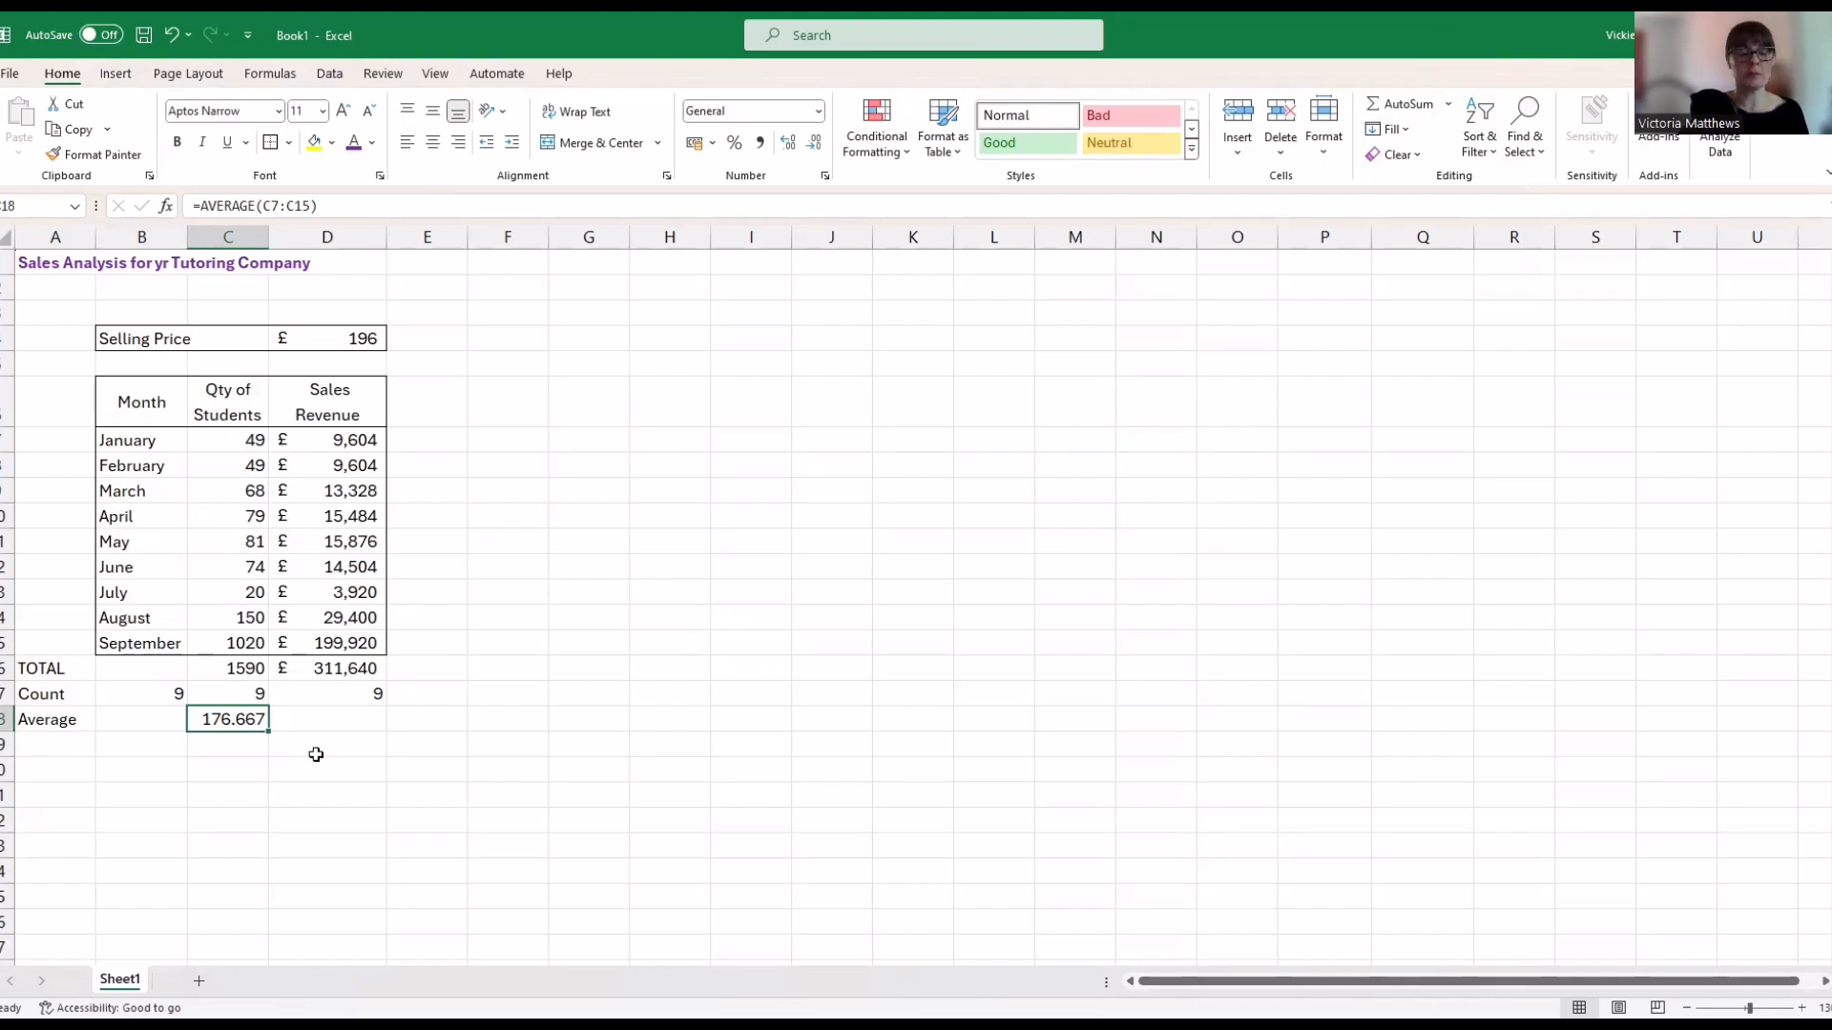
{"action": "left_click", "coordinate": [812, 150]}
{"action": "left_click", "coordinate": [813, 150]}
{"action": "left_click", "coordinate": [813, 150]}
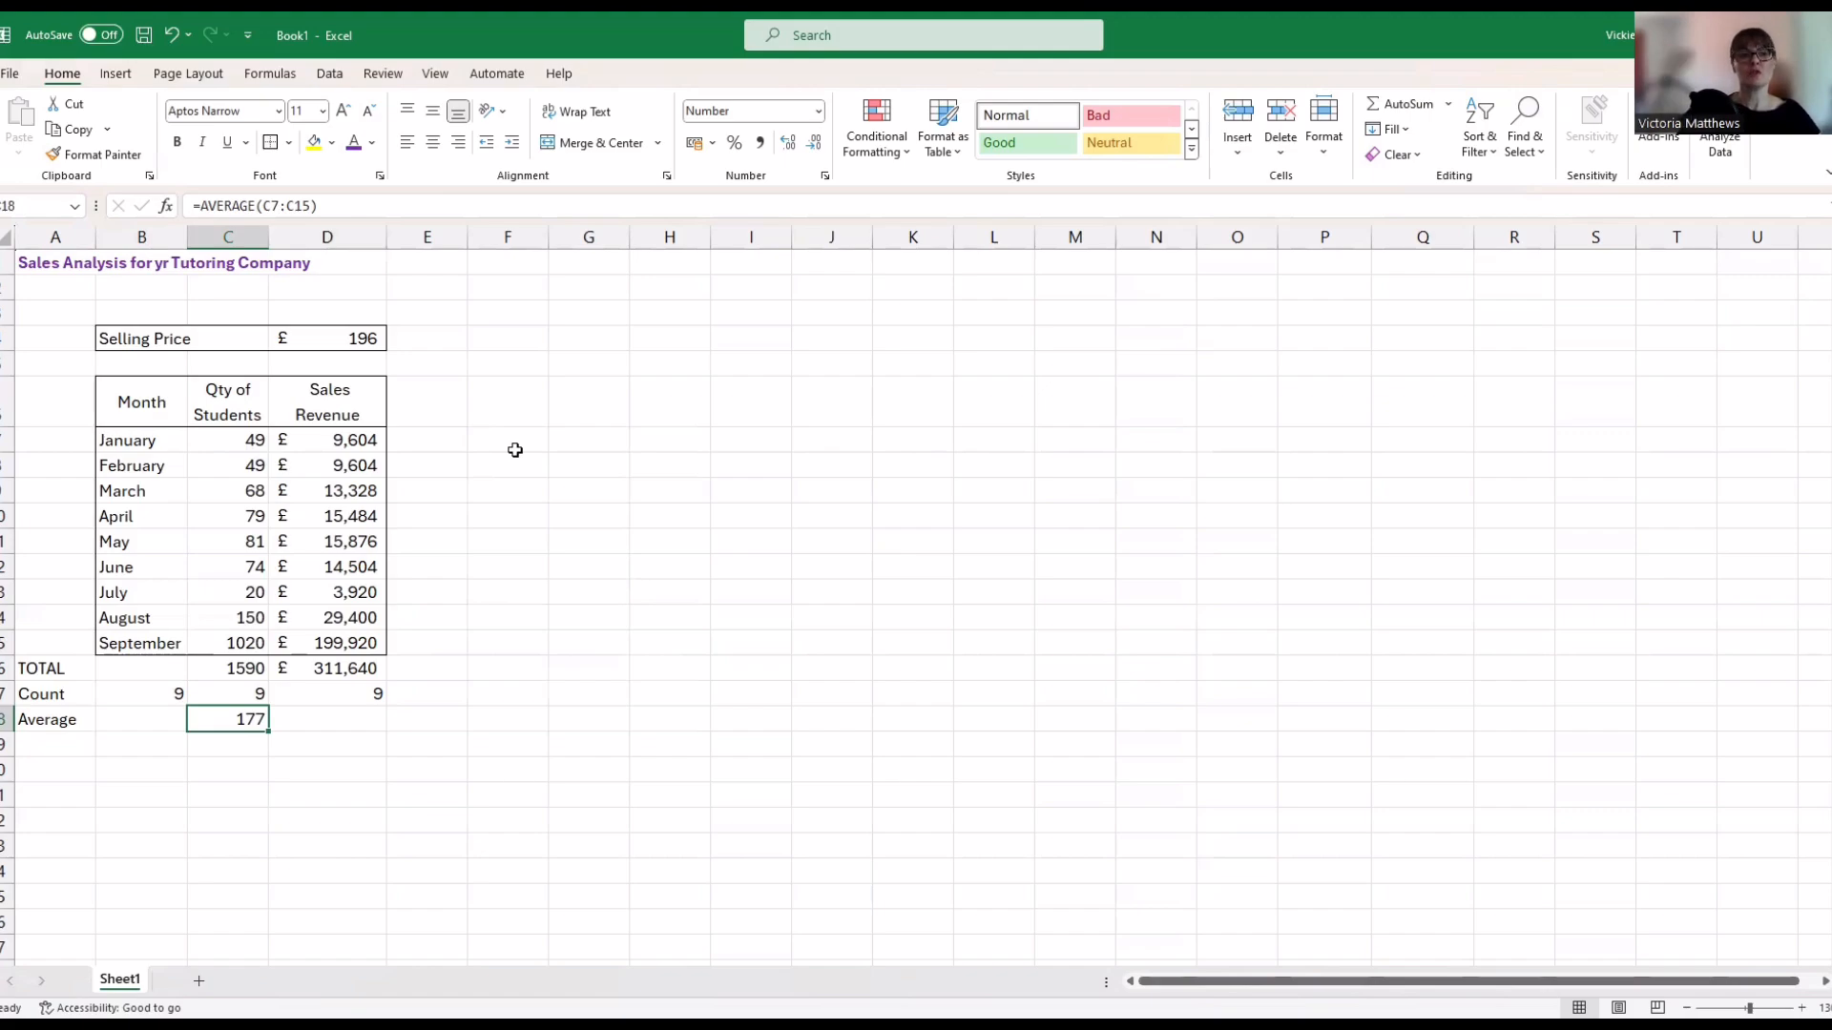
Fill the AVERAGE formula from C18 across into D18 for the sales revenue
{"action": "left_click", "coordinate": [289, 727]}
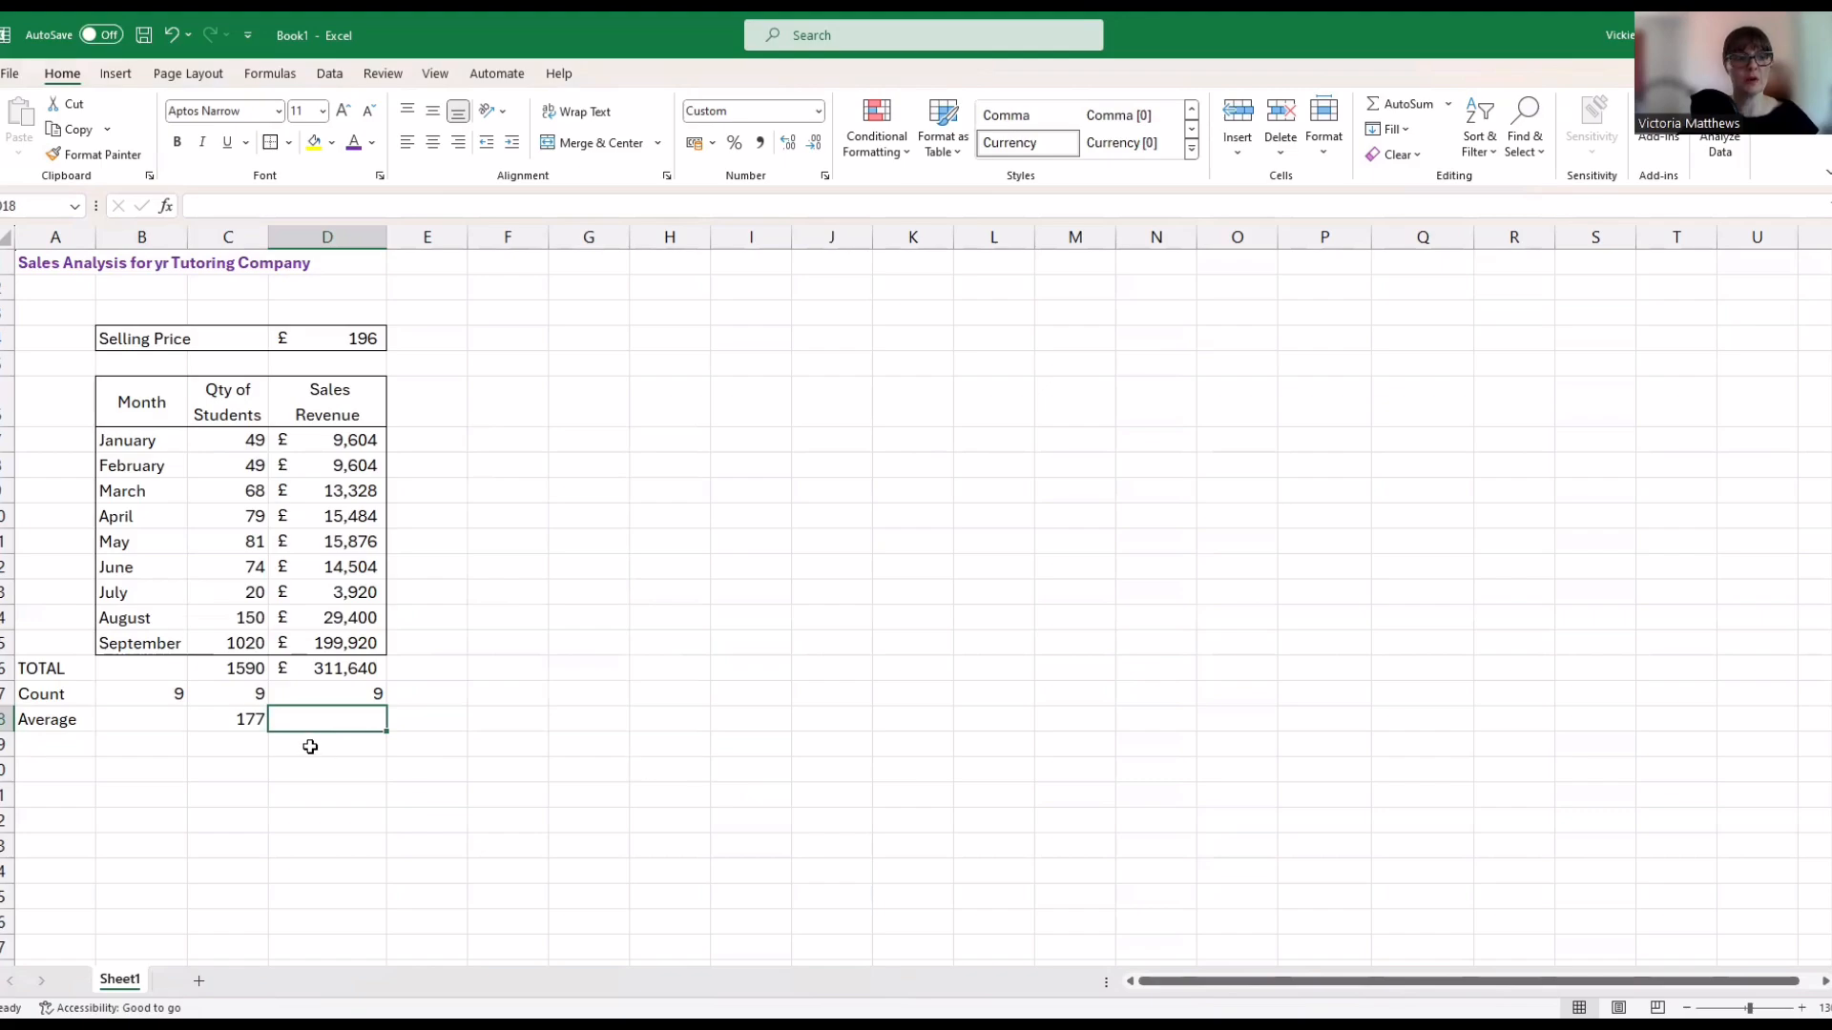
{"action": "left_click", "coordinate": [255, 722]}
{"action": "left_click_drag", "start_coordinate": [268, 727], "coordinate": [372, 727]}
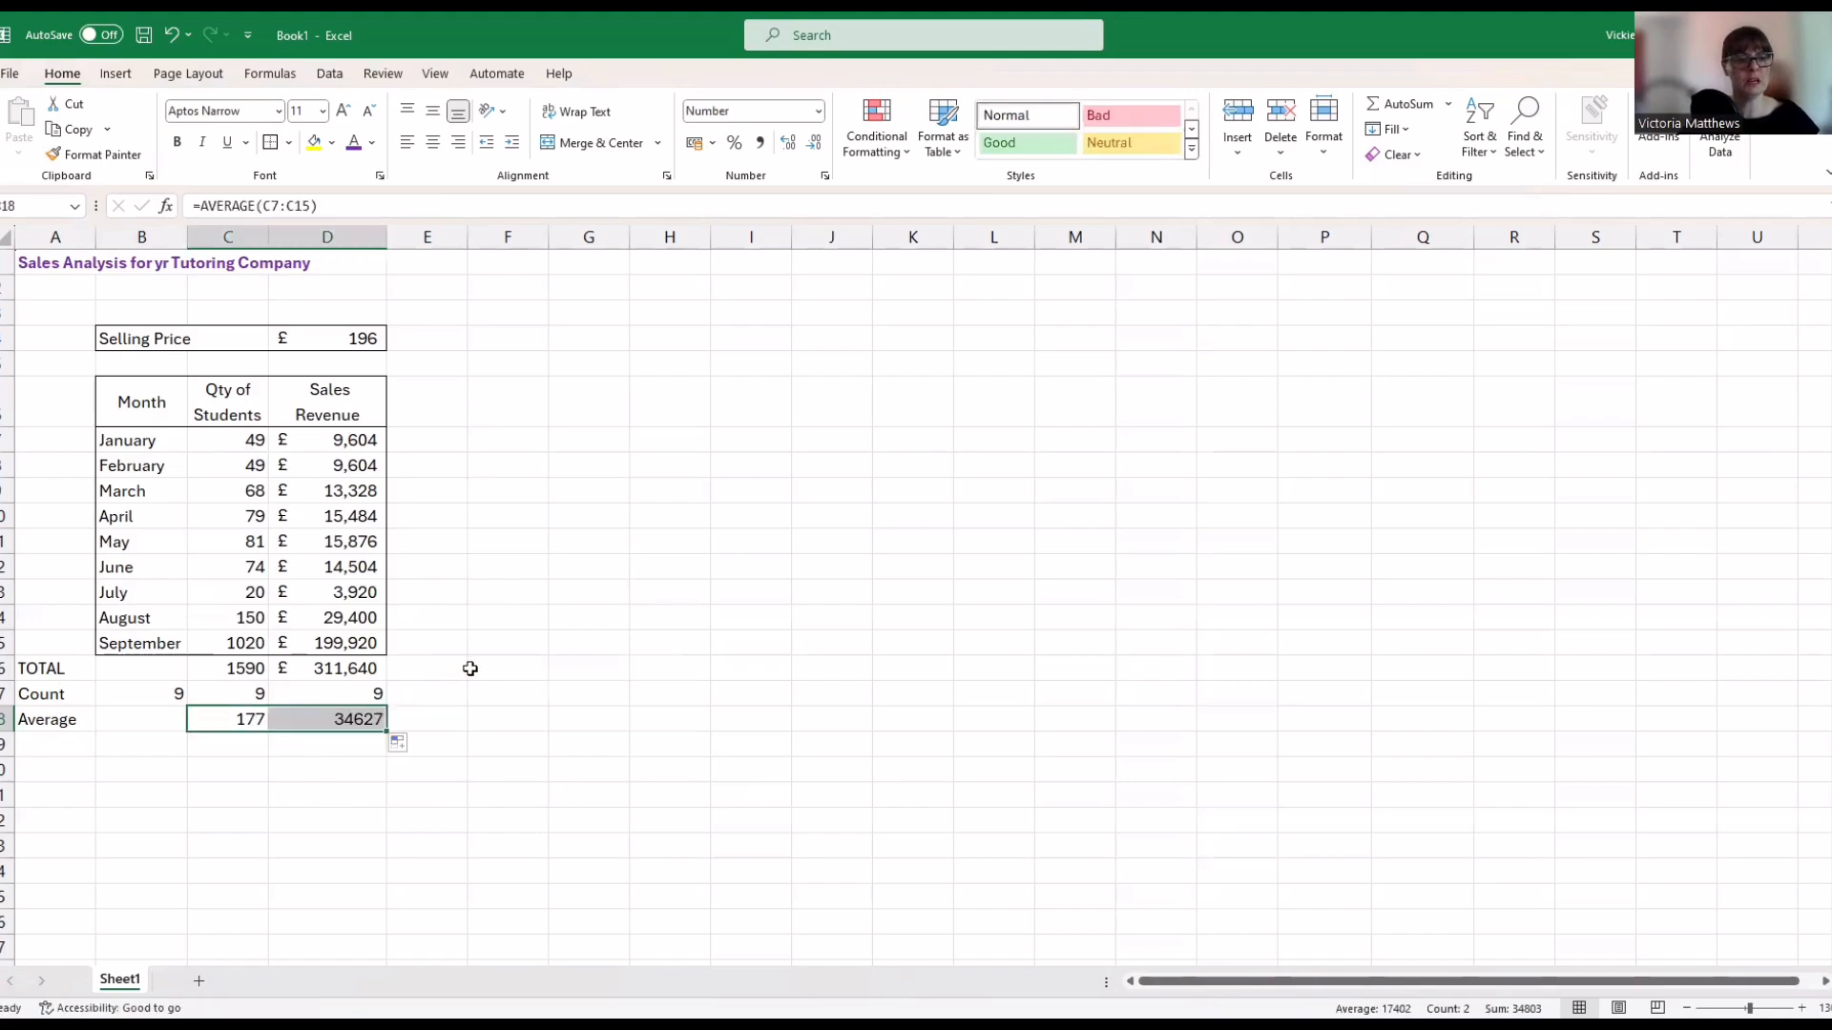
Format the average revenue in D18 as pound sterling accounting with two decimal places
{"action": "left_click", "coordinate": [322, 723]}
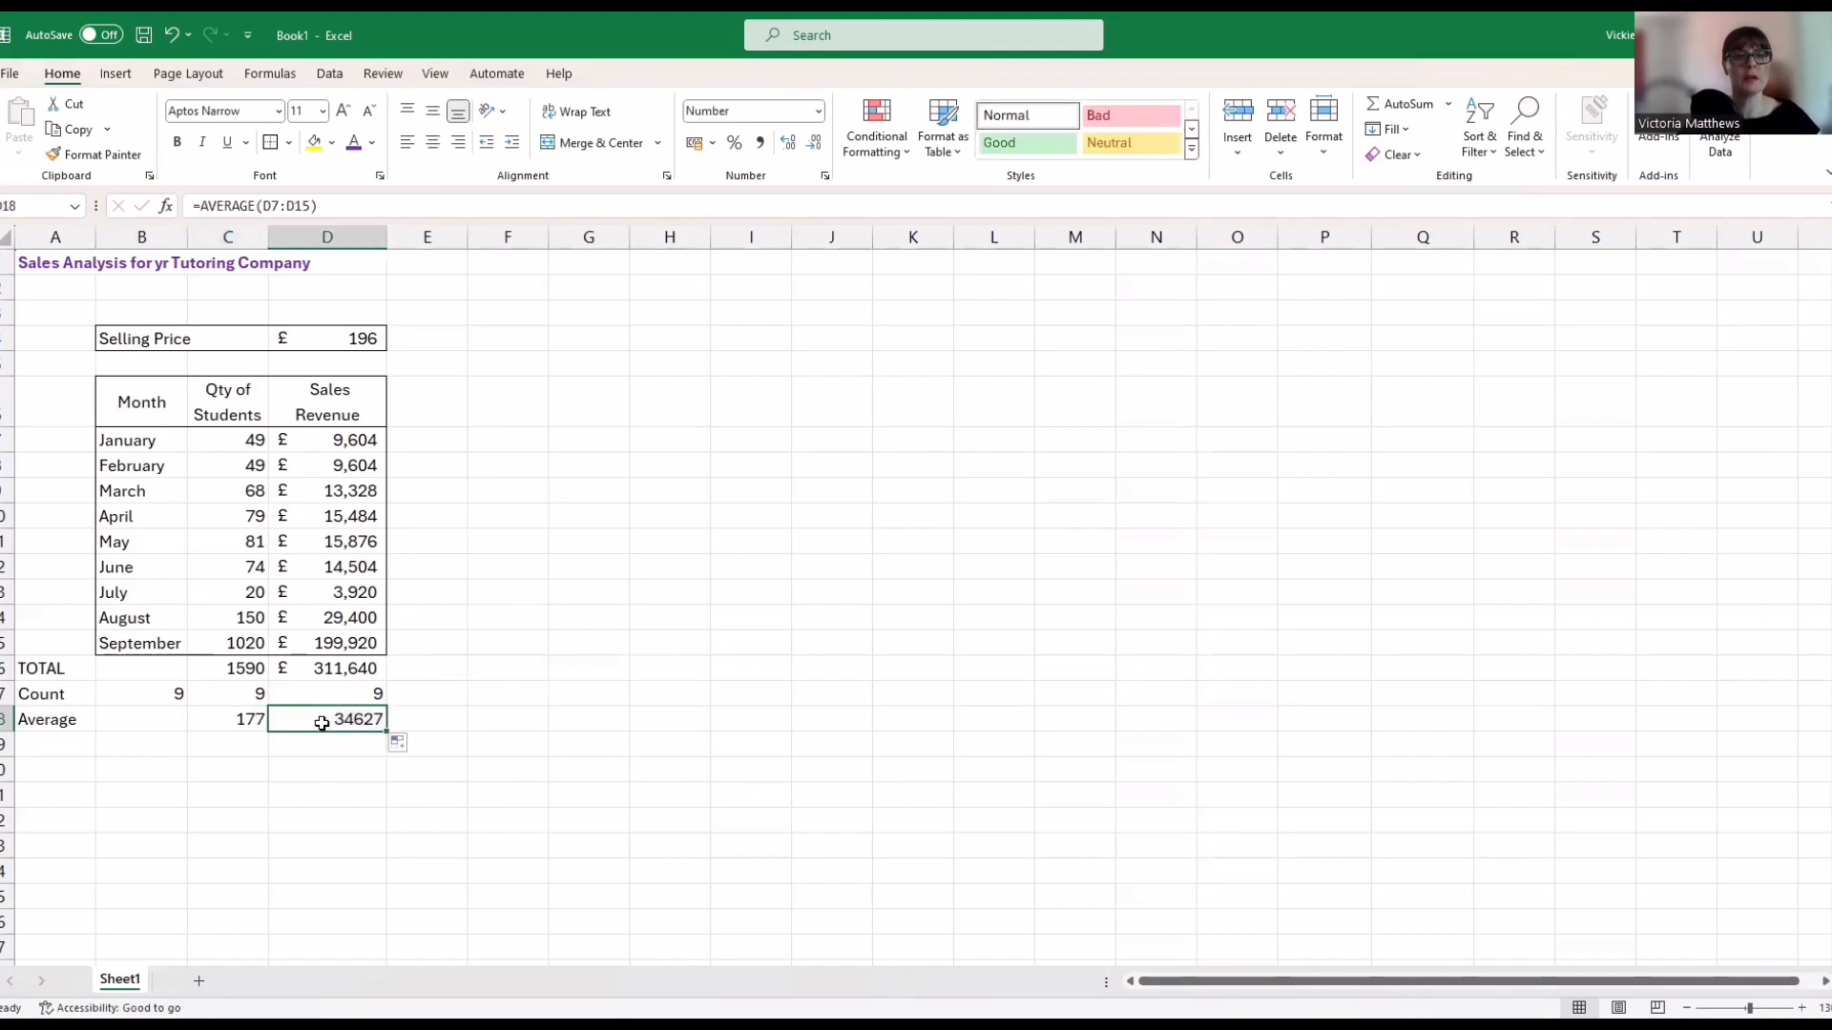
{"action": "left_click", "coordinate": [694, 142]}
{"action": "left_click", "coordinate": [814, 143]}
{"action": "left_click", "coordinate": [813, 143]}
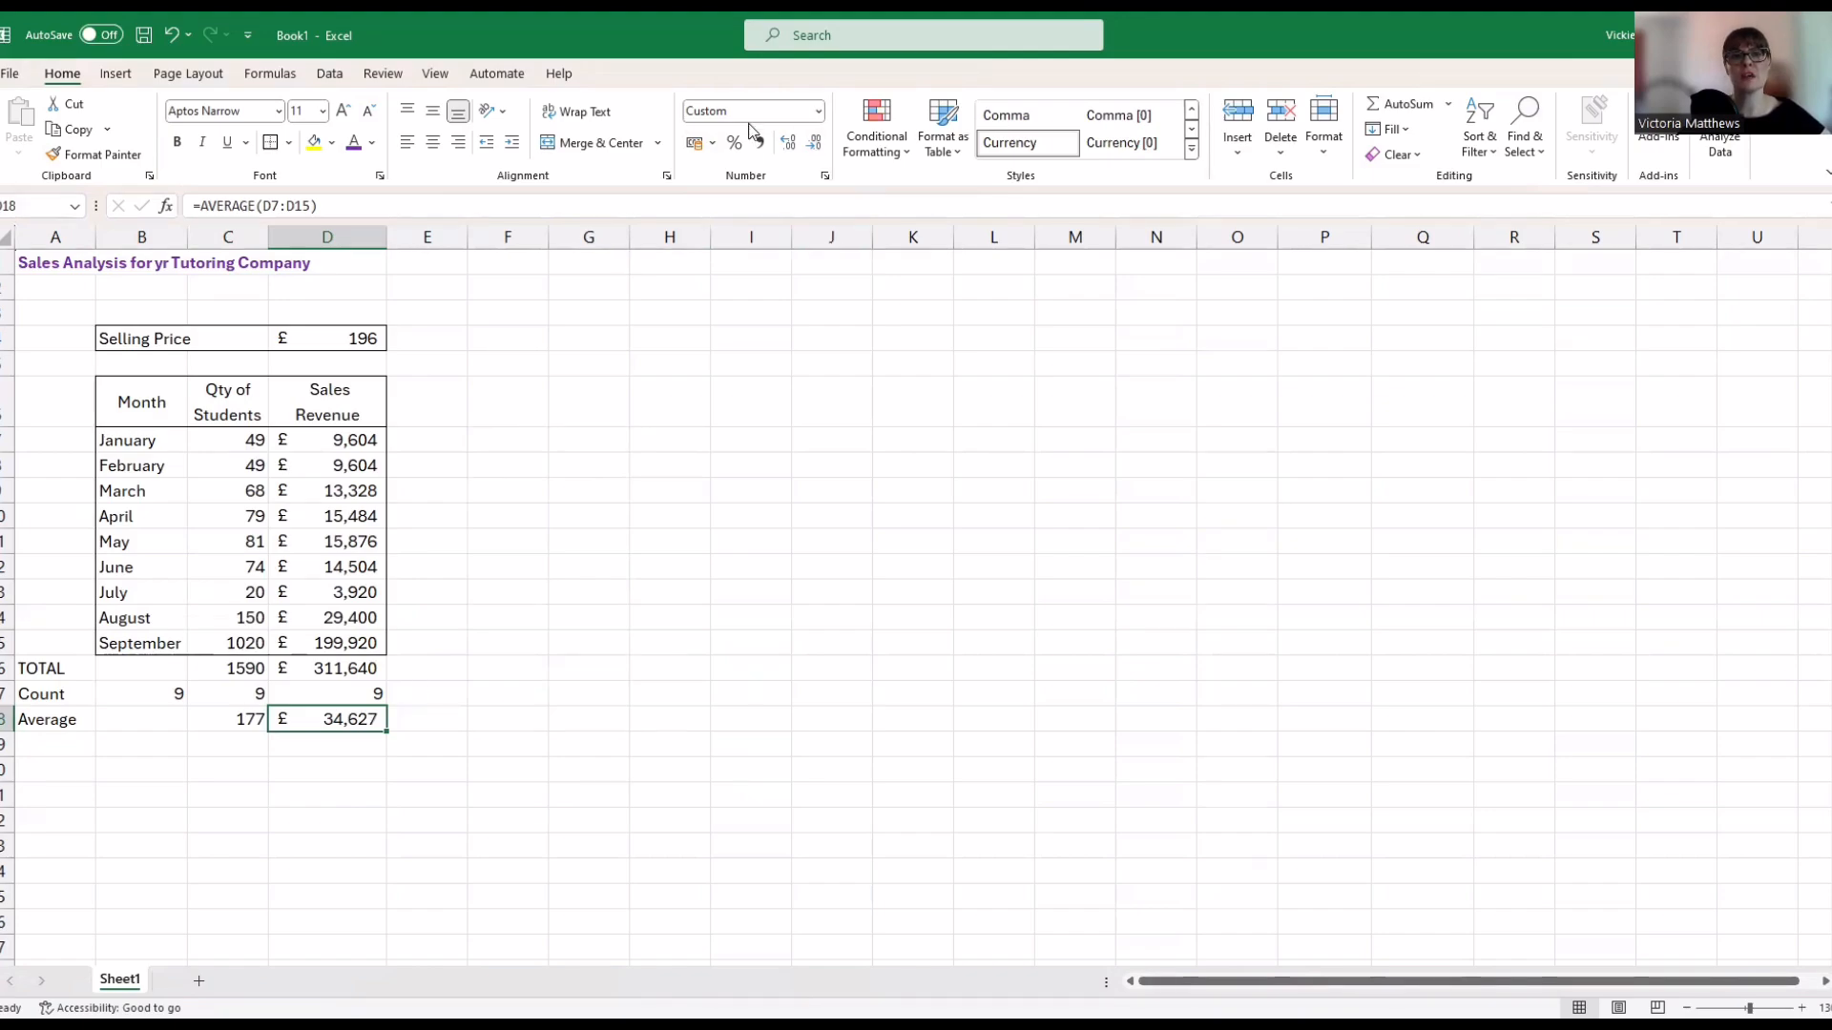
{"action": "left_click", "coordinate": [786, 145]}
{"action": "left_click", "coordinate": [786, 145]}
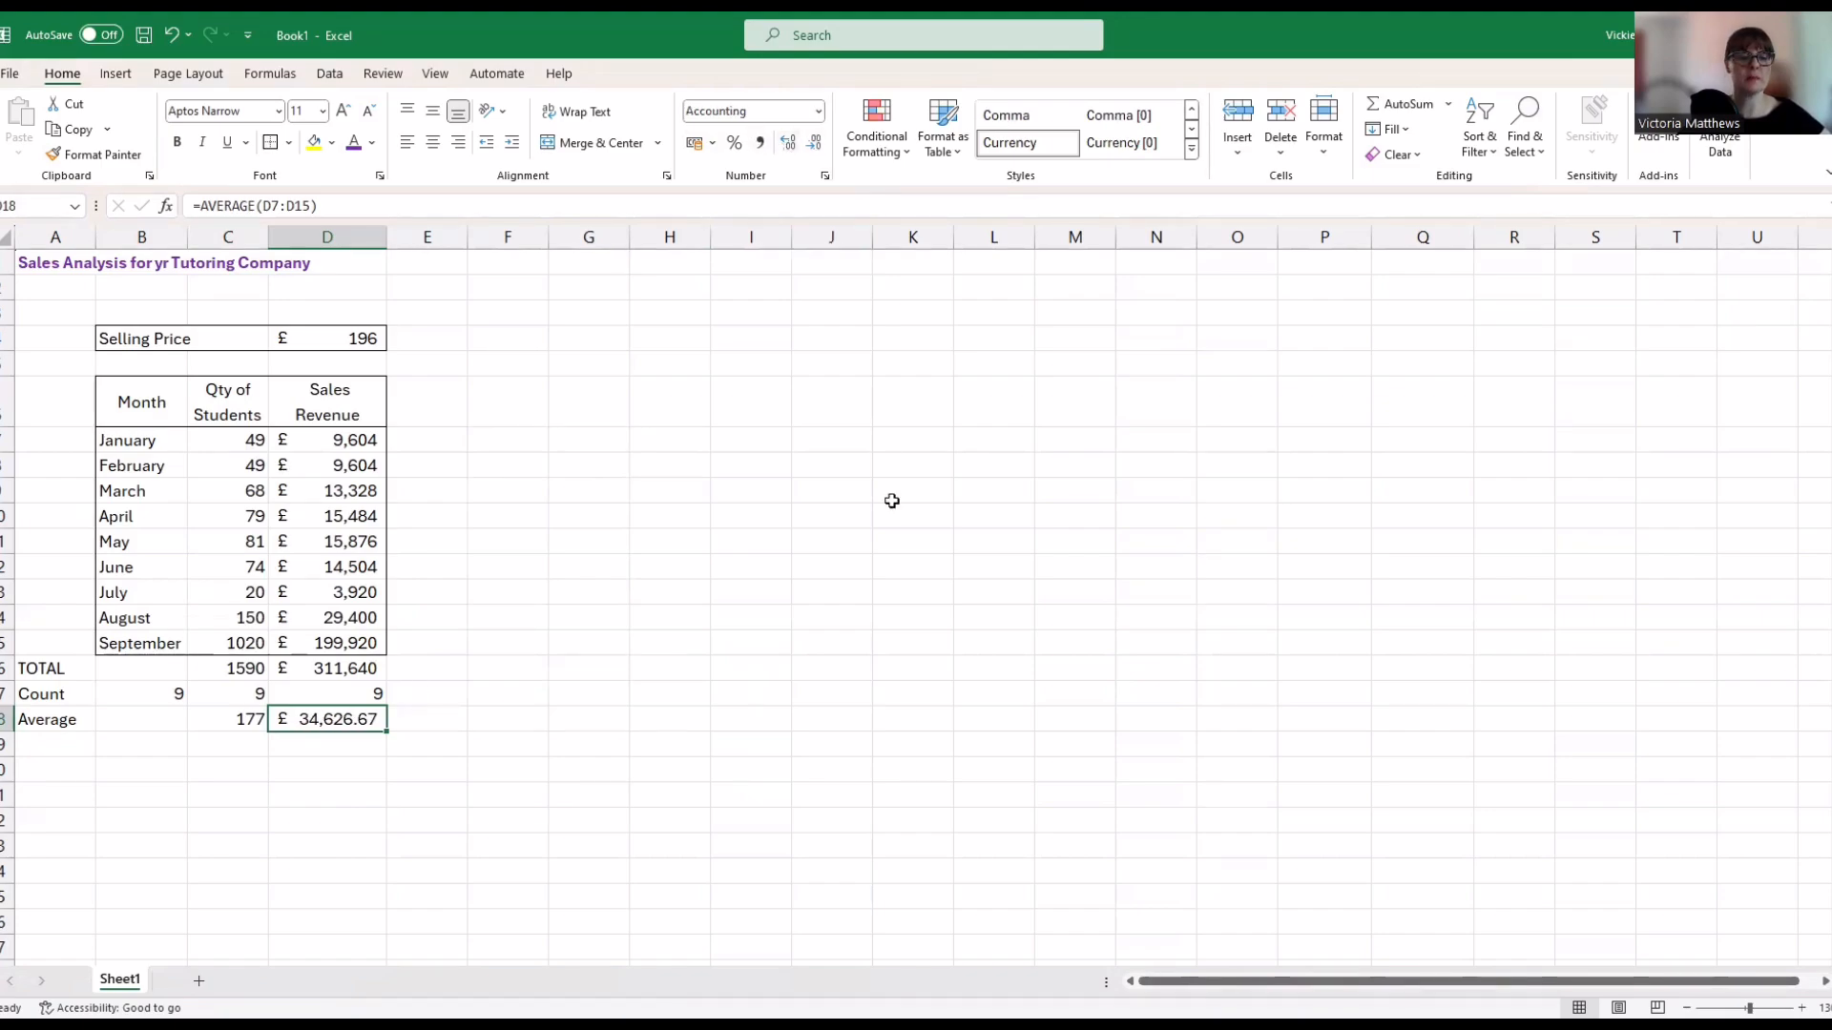
{"action": "left_click", "coordinate": [829, 690]}
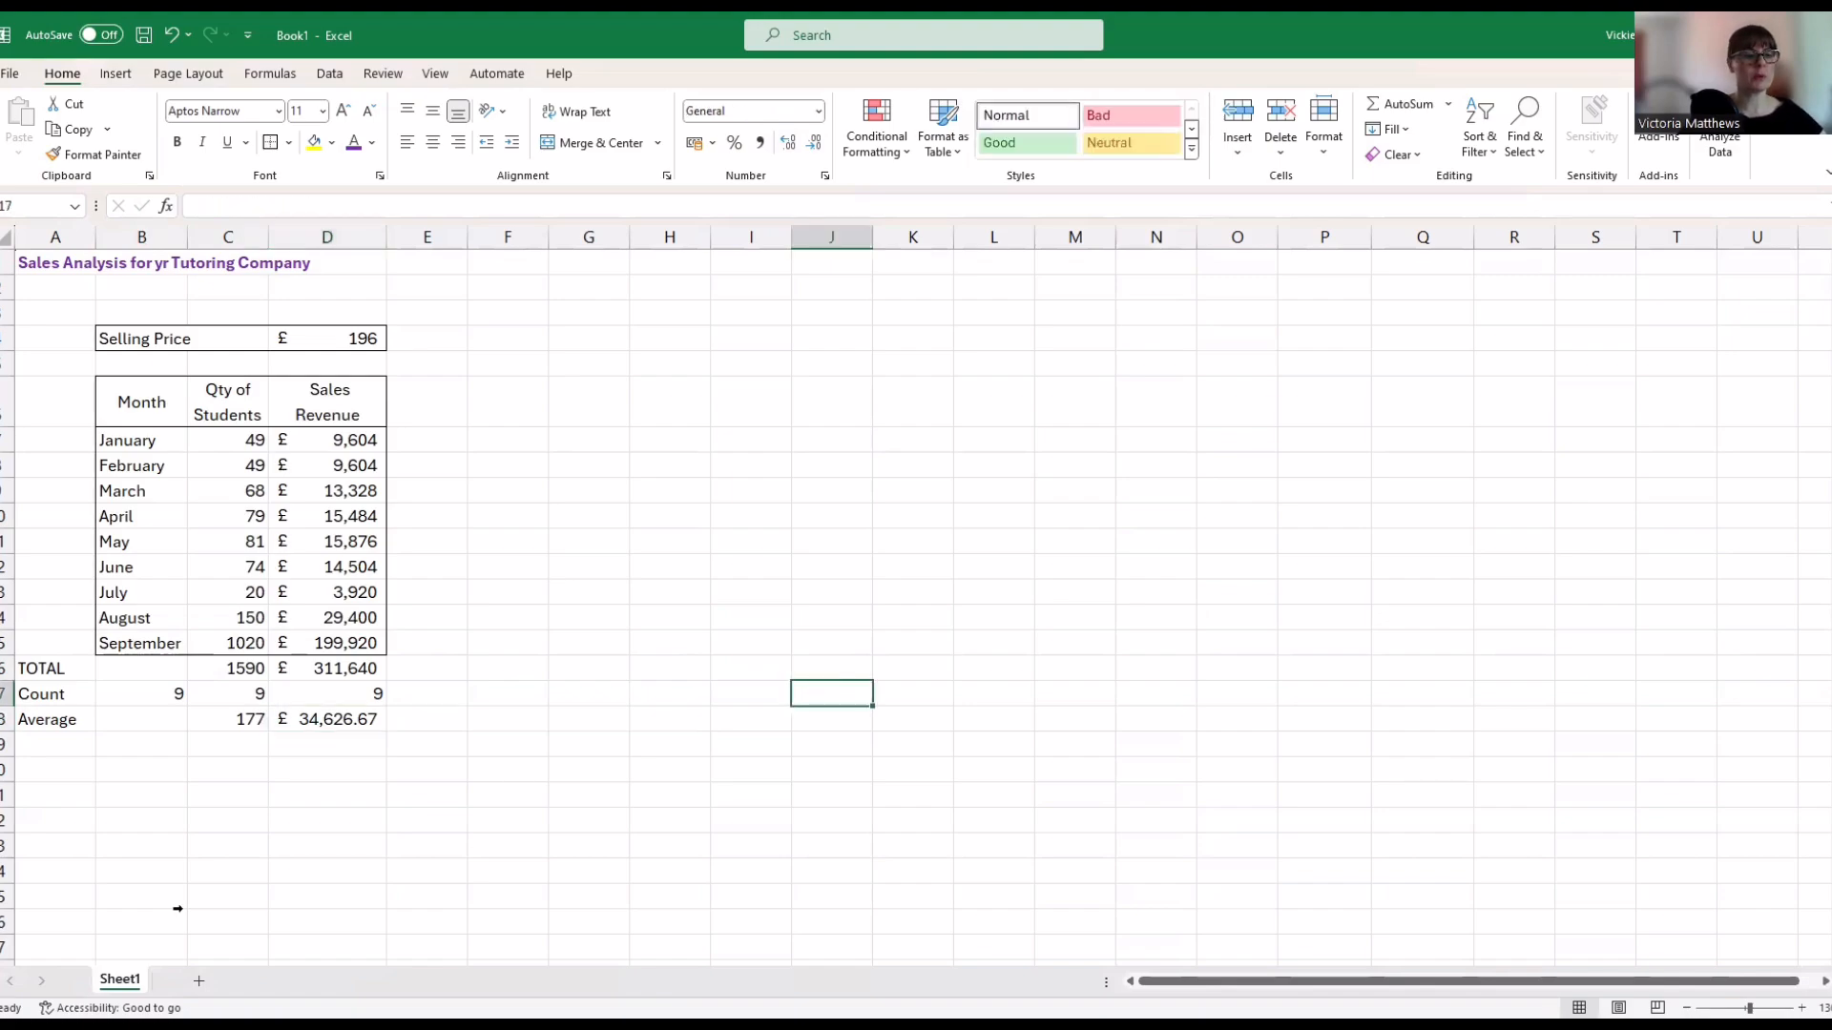
Add the labels Min in A19 and Max in A20 below the Average label
{"action": "left_click", "coordinate": [41, 741]}
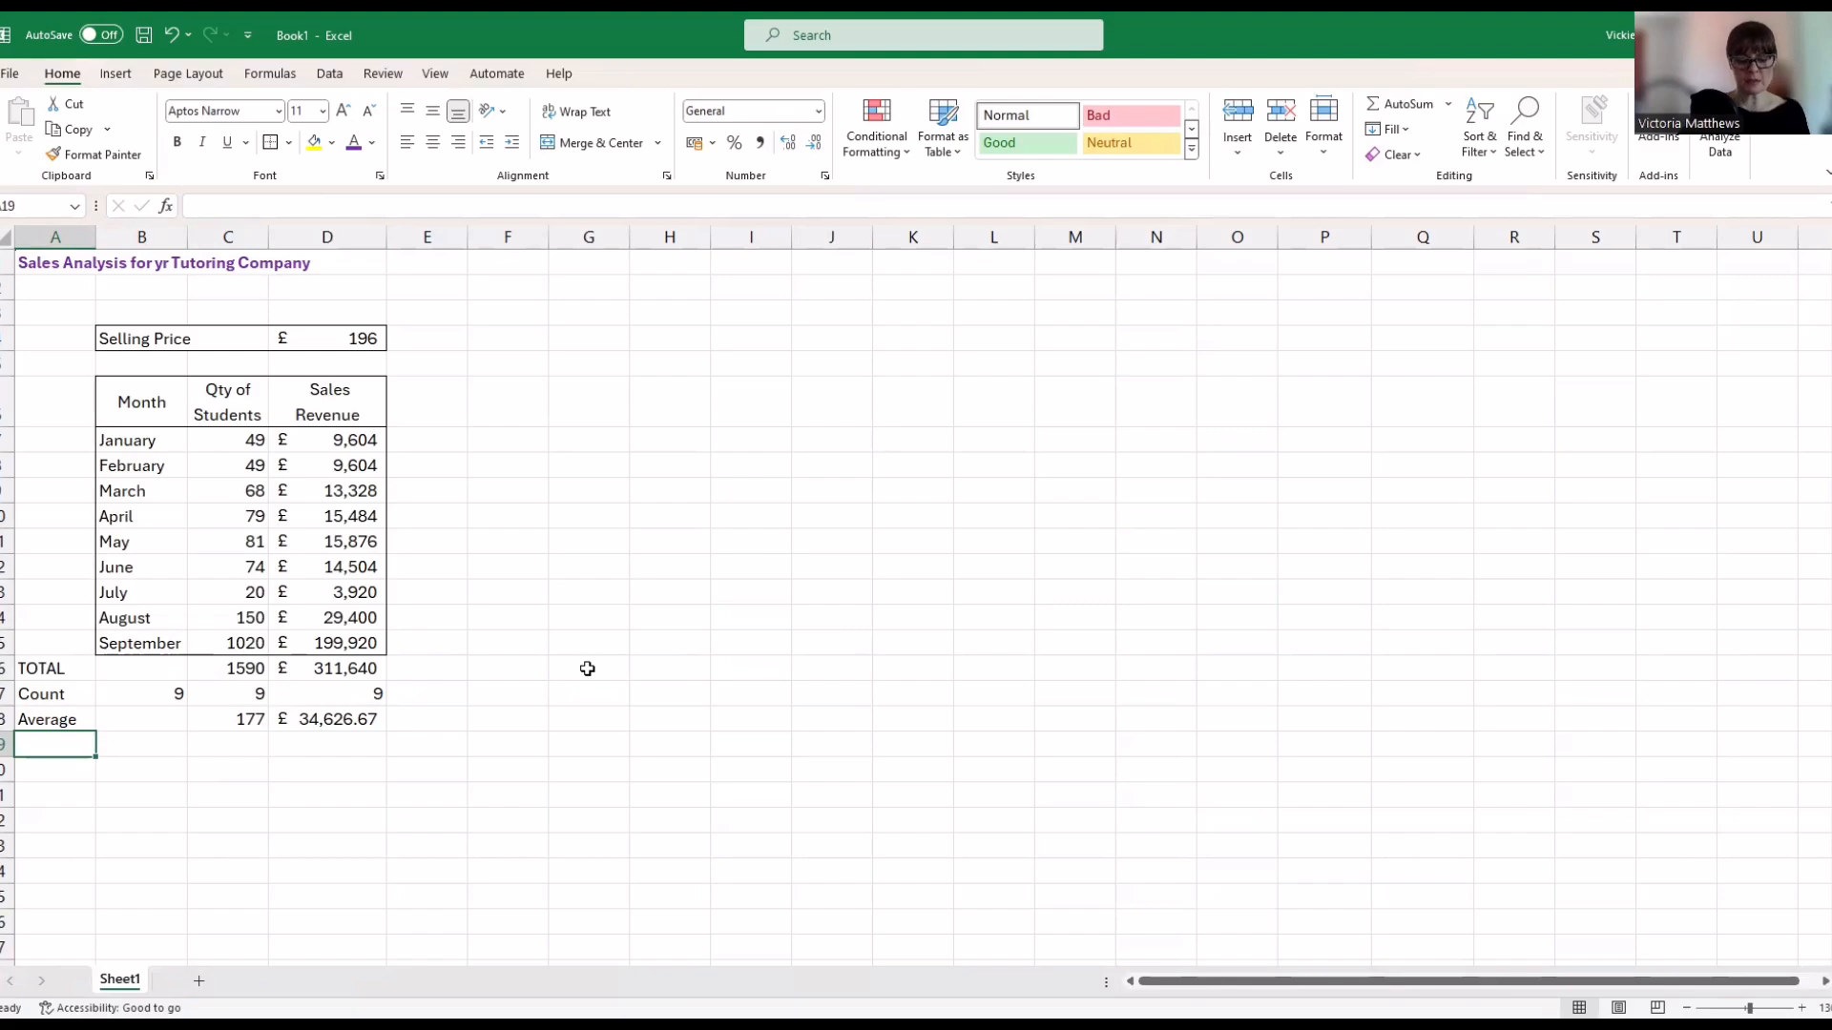
{"action": "type", "text": "Mi"}
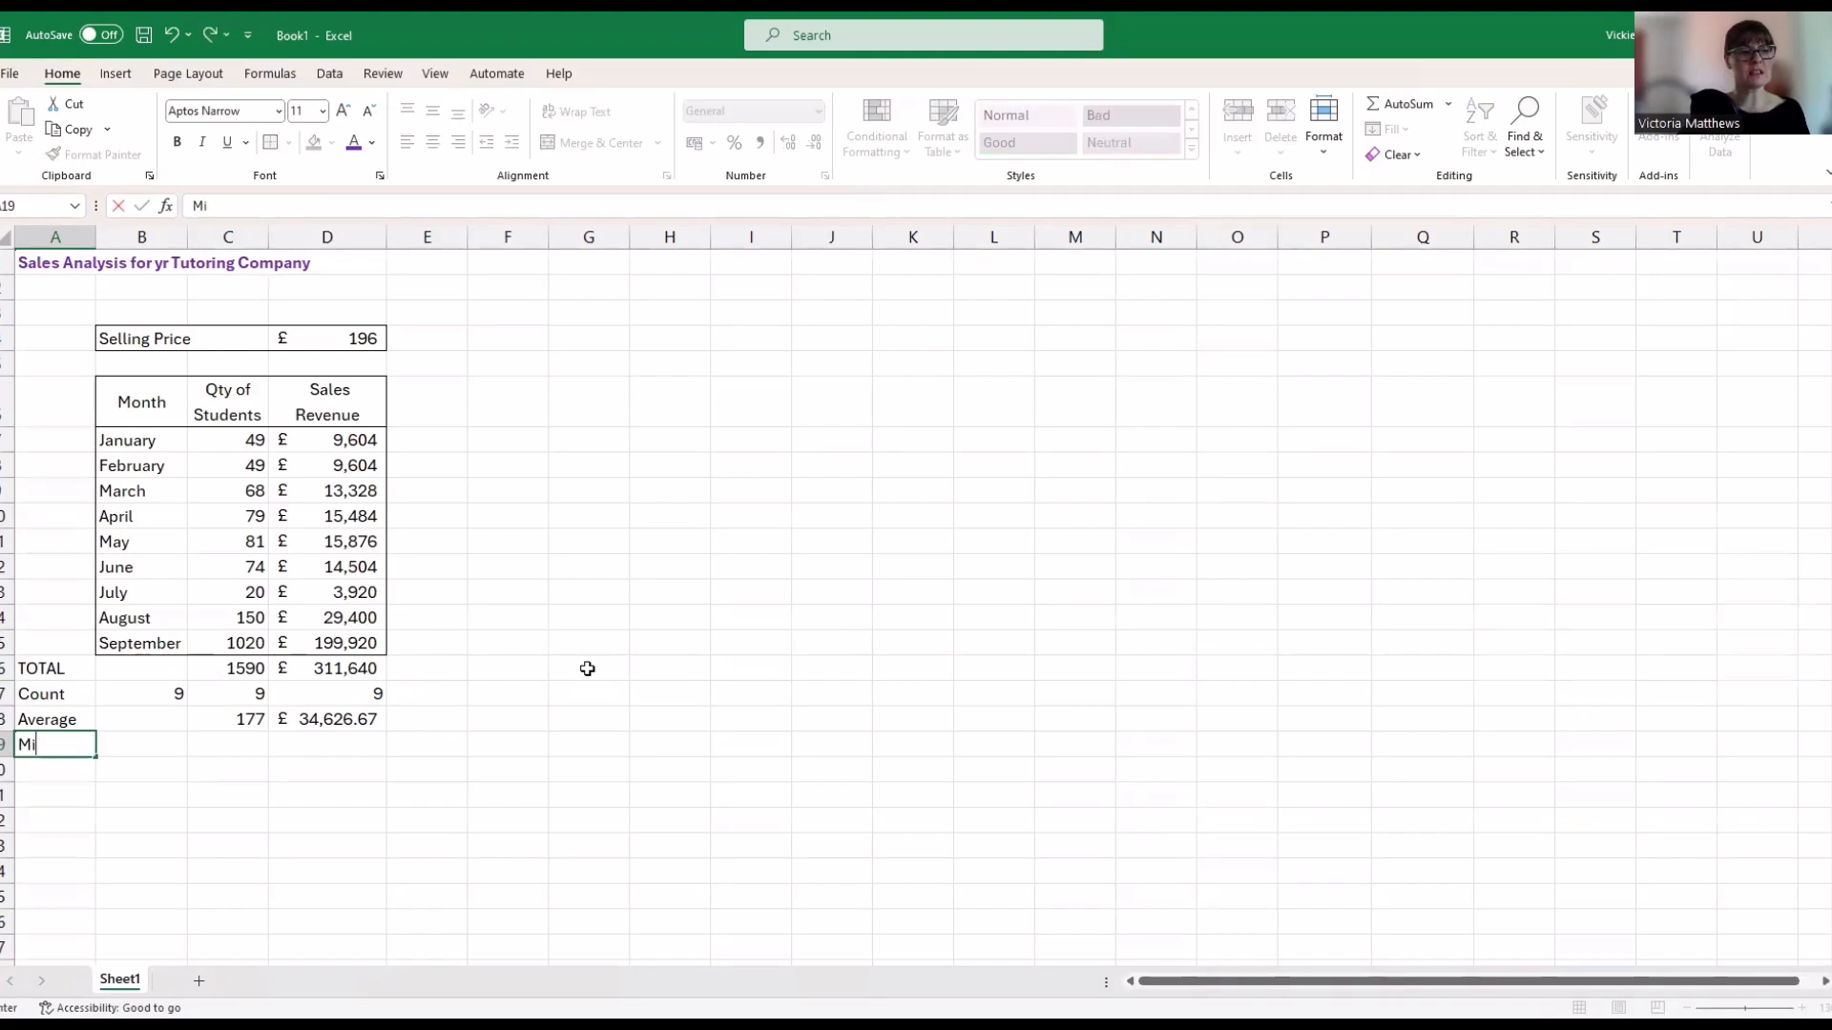
{"action": "type", "text": "n"}
{"action": "key", "text": "Return"}
{"action": "type", "text": "Mi"}
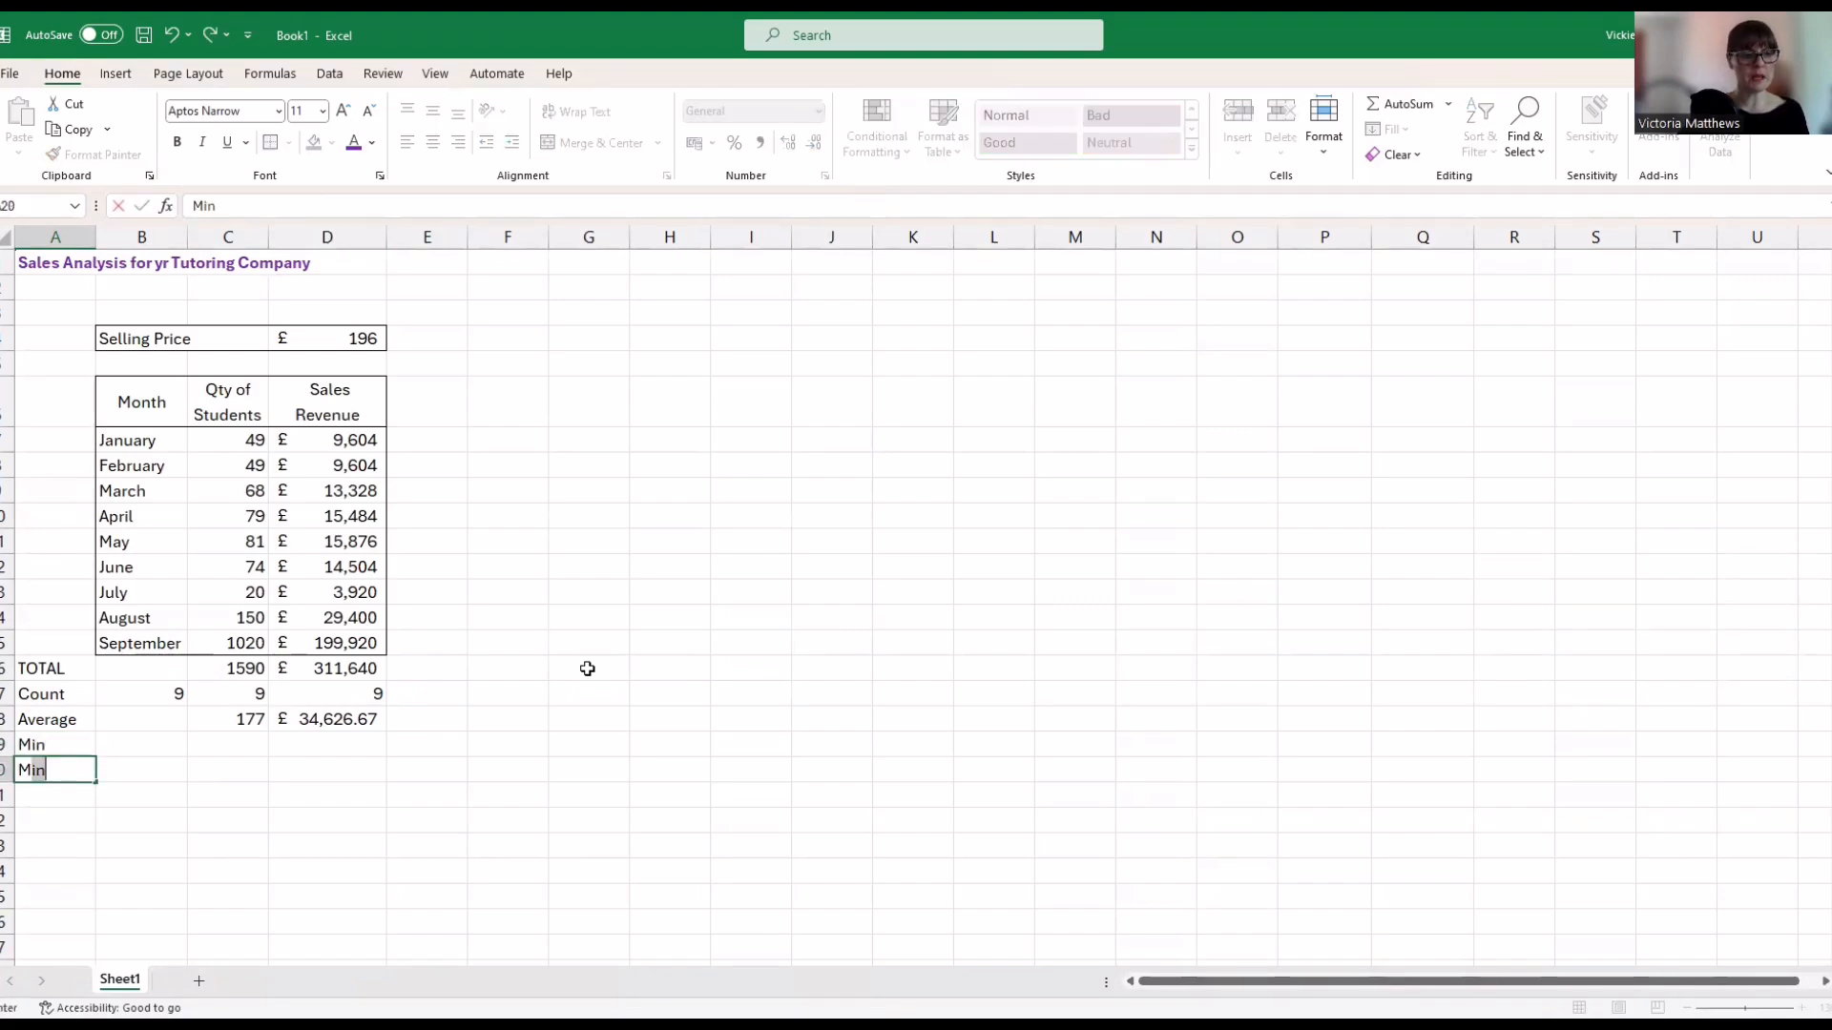
{"action": "key", "text": "BackSpace"}
{"action": "type", "text": "ax"}
{"action": "key", "text": "Return"}
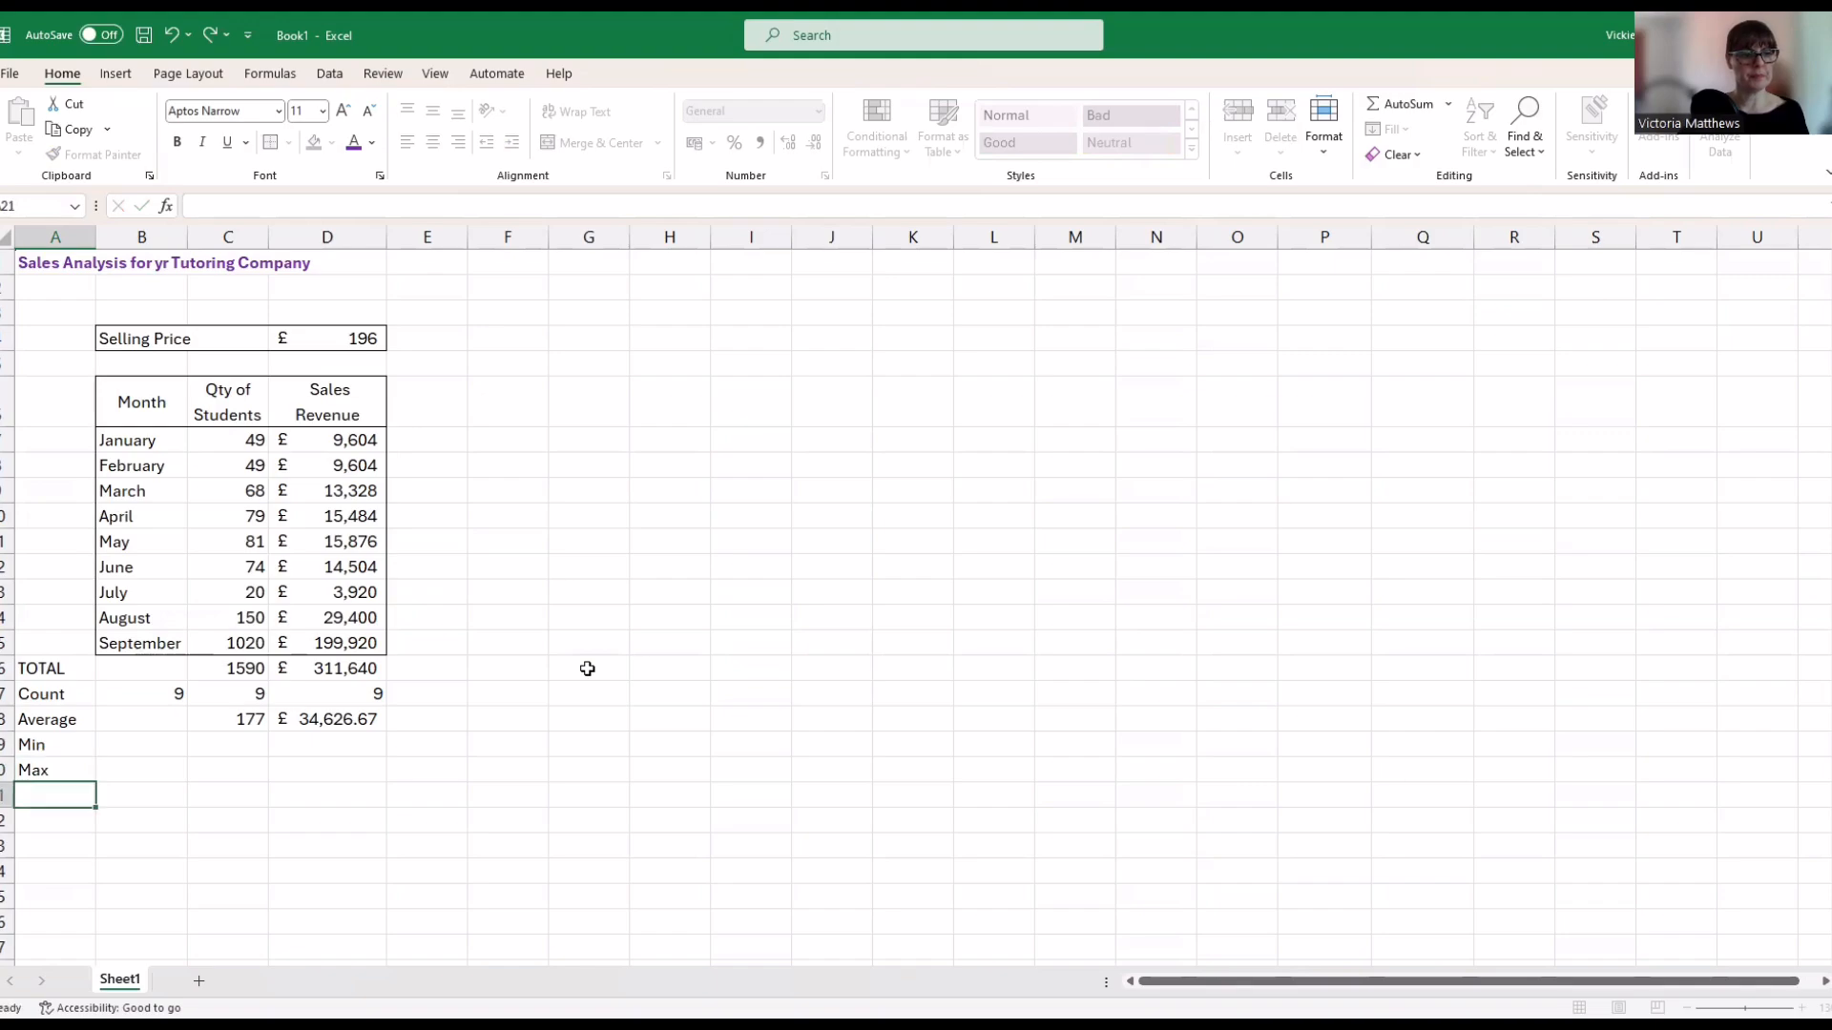
Insert a MIN formula in C19 covering the monthly student quantities in C7:C15
{"action": "key", "text": "Up"}
{"action": "key", "text": "Up"}
{"action": "key", "text": "Right"}
{"action": "key", "text": "Right"}
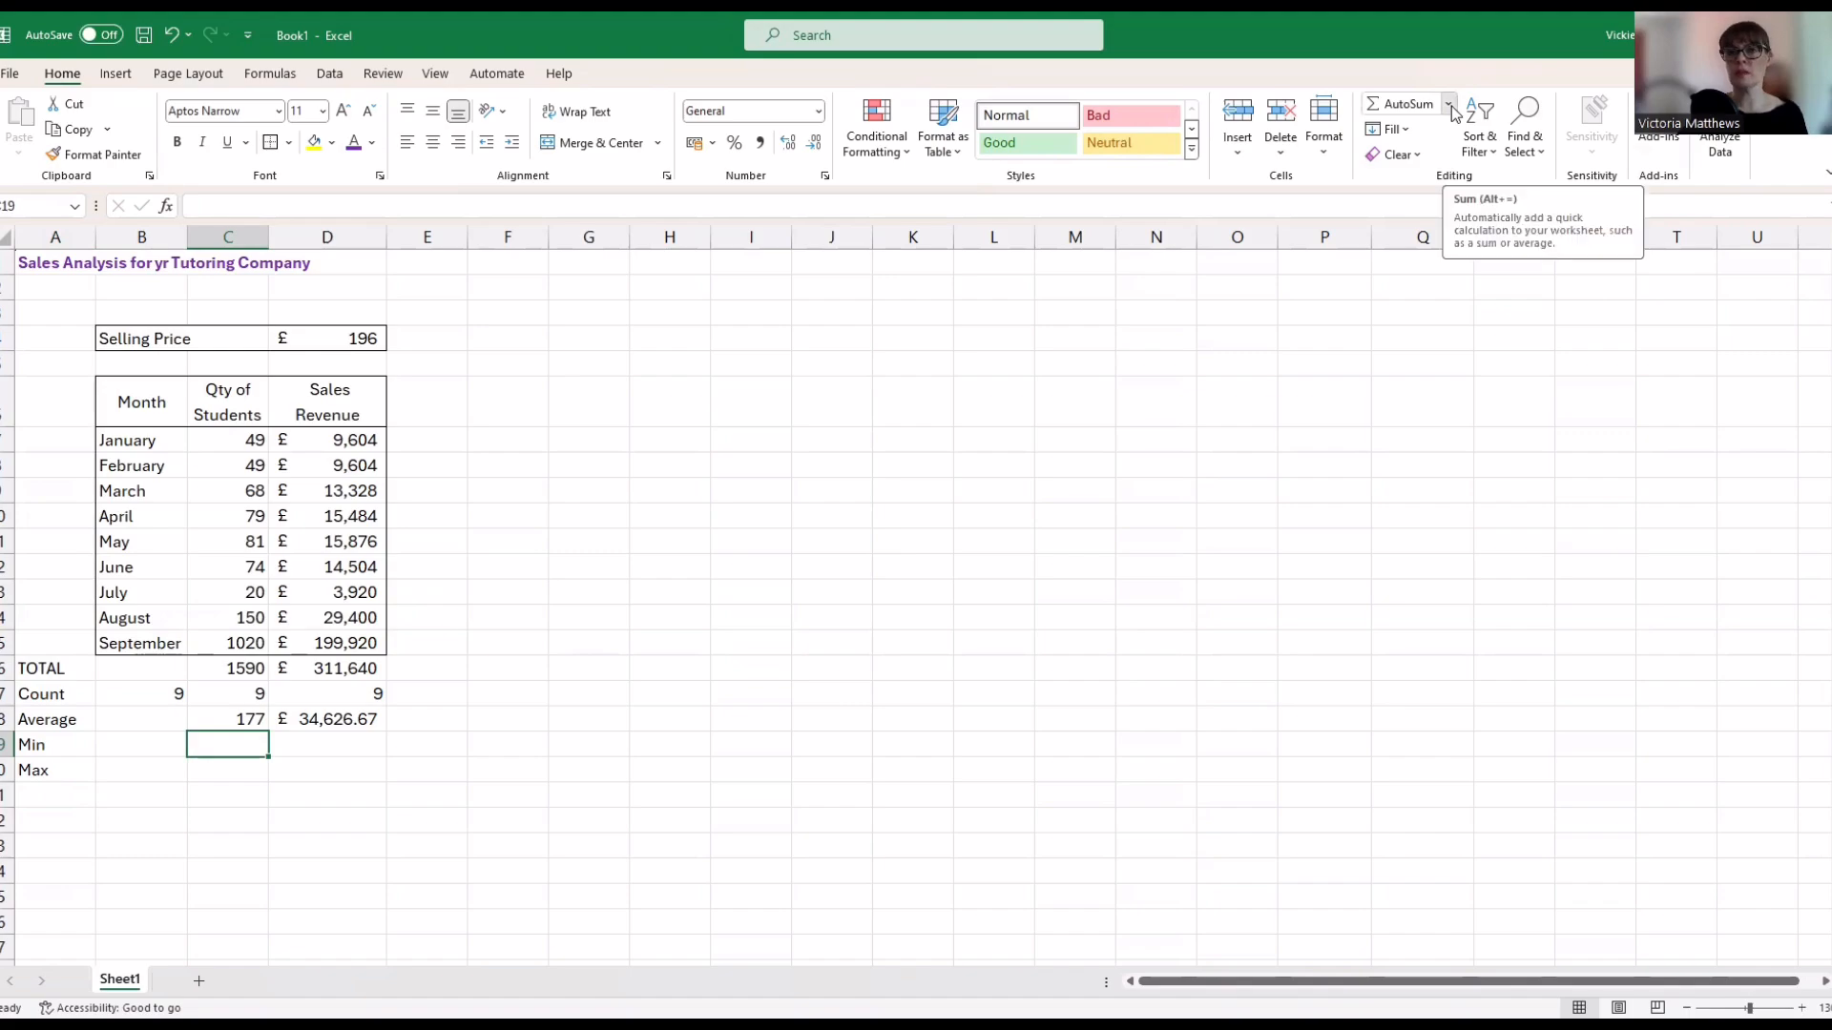
{"action": "left_click", "coordinate": [1448, 104]}
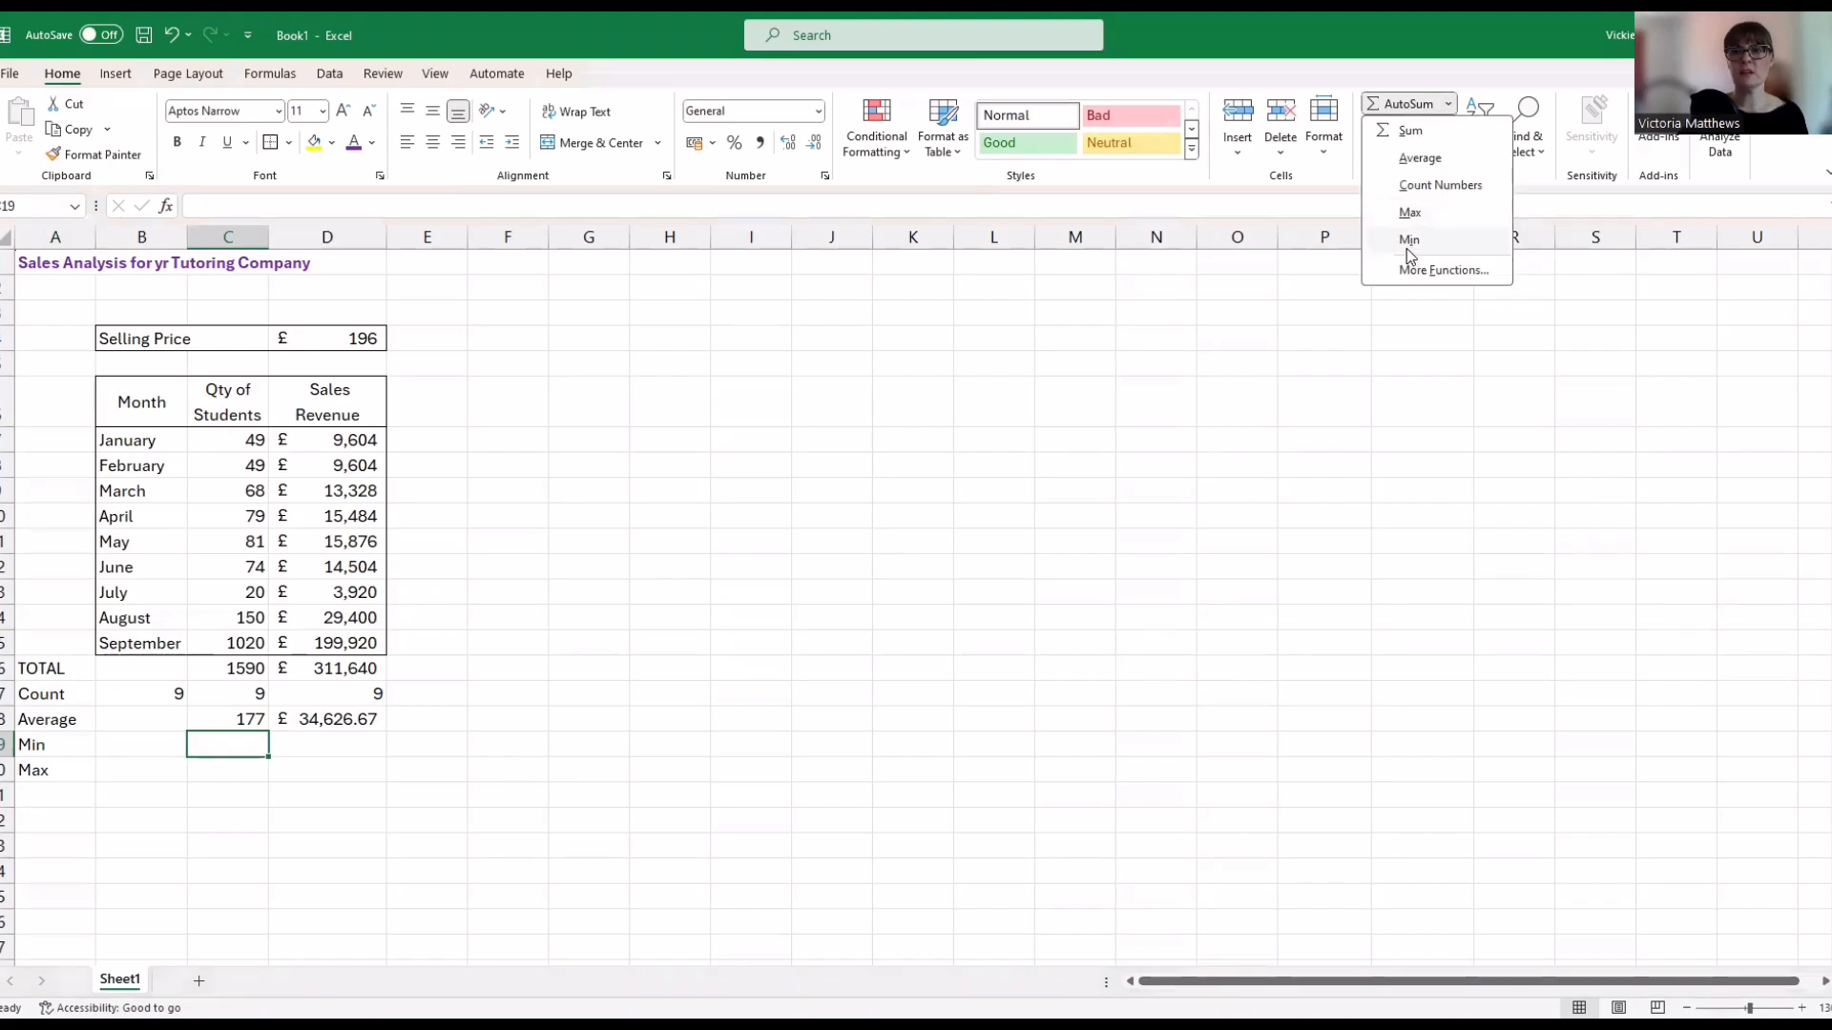
{"action": "left_click", "coordinate": [1409, 240]}
{"action": "left_click", "coordinate": [235, 446]}
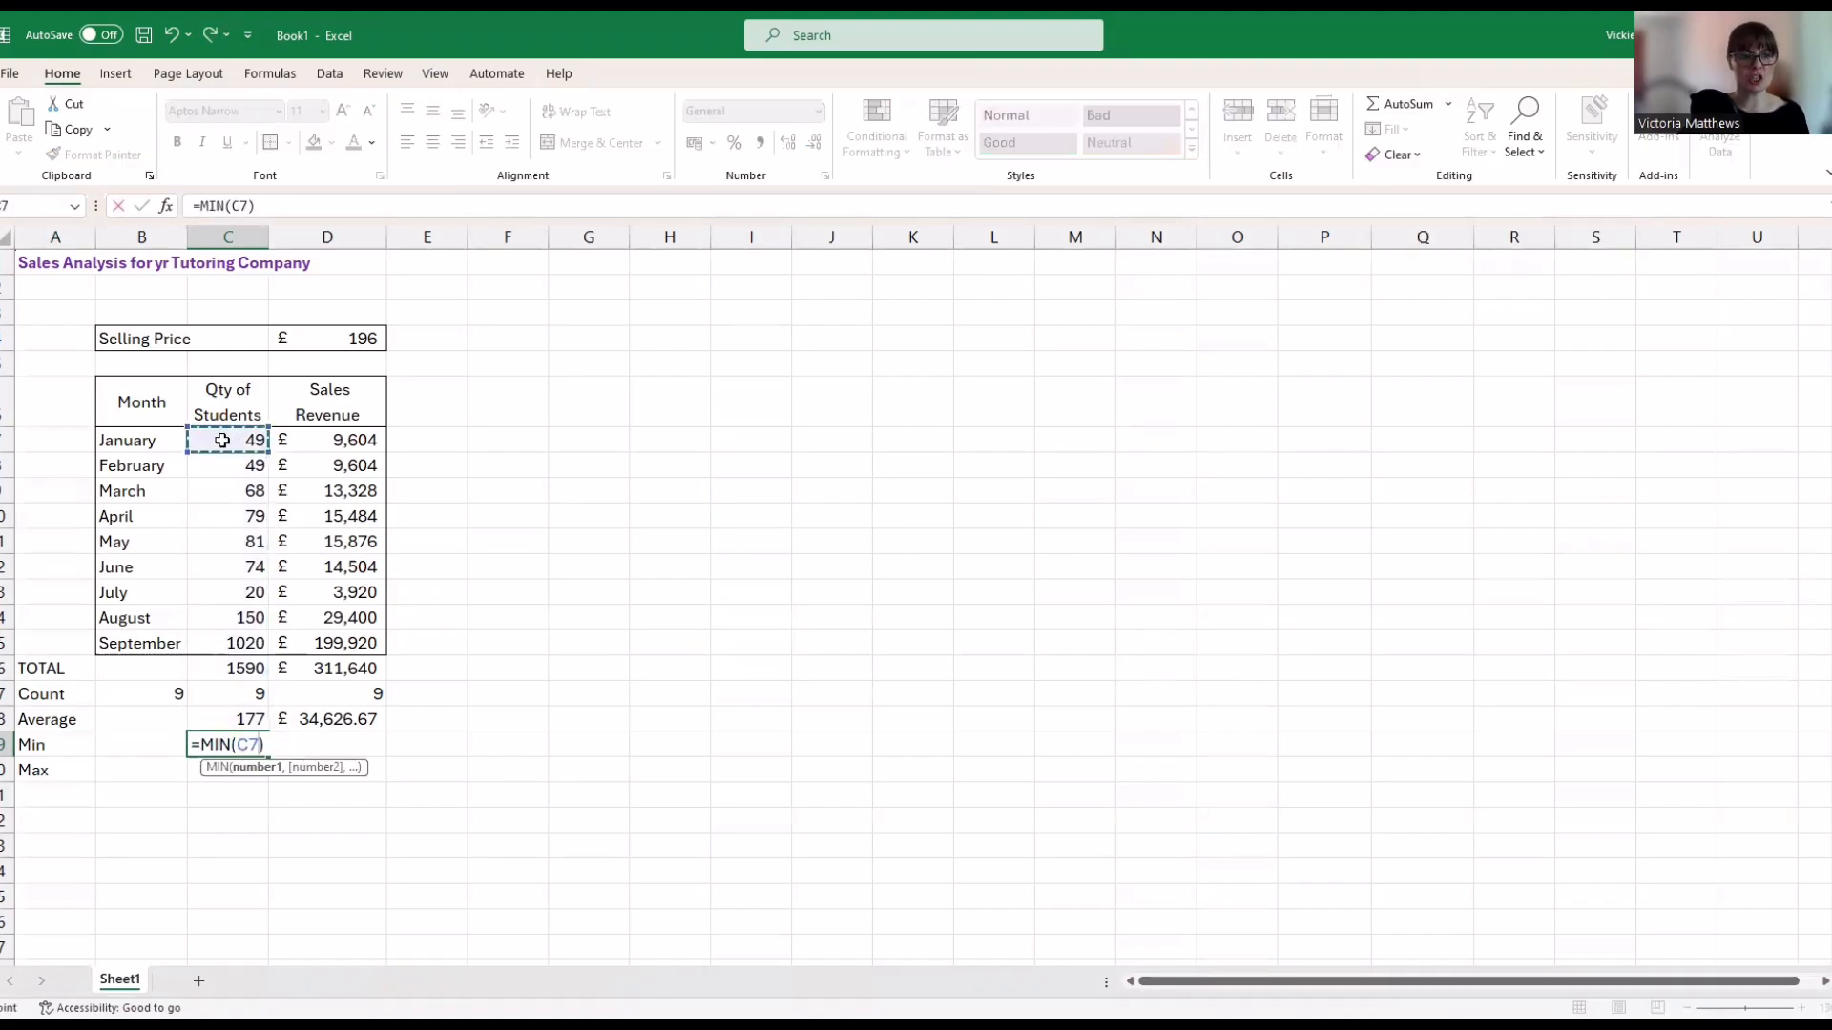
{"action": "left_click", "coordinate": [233, 633], "text": "shift"}
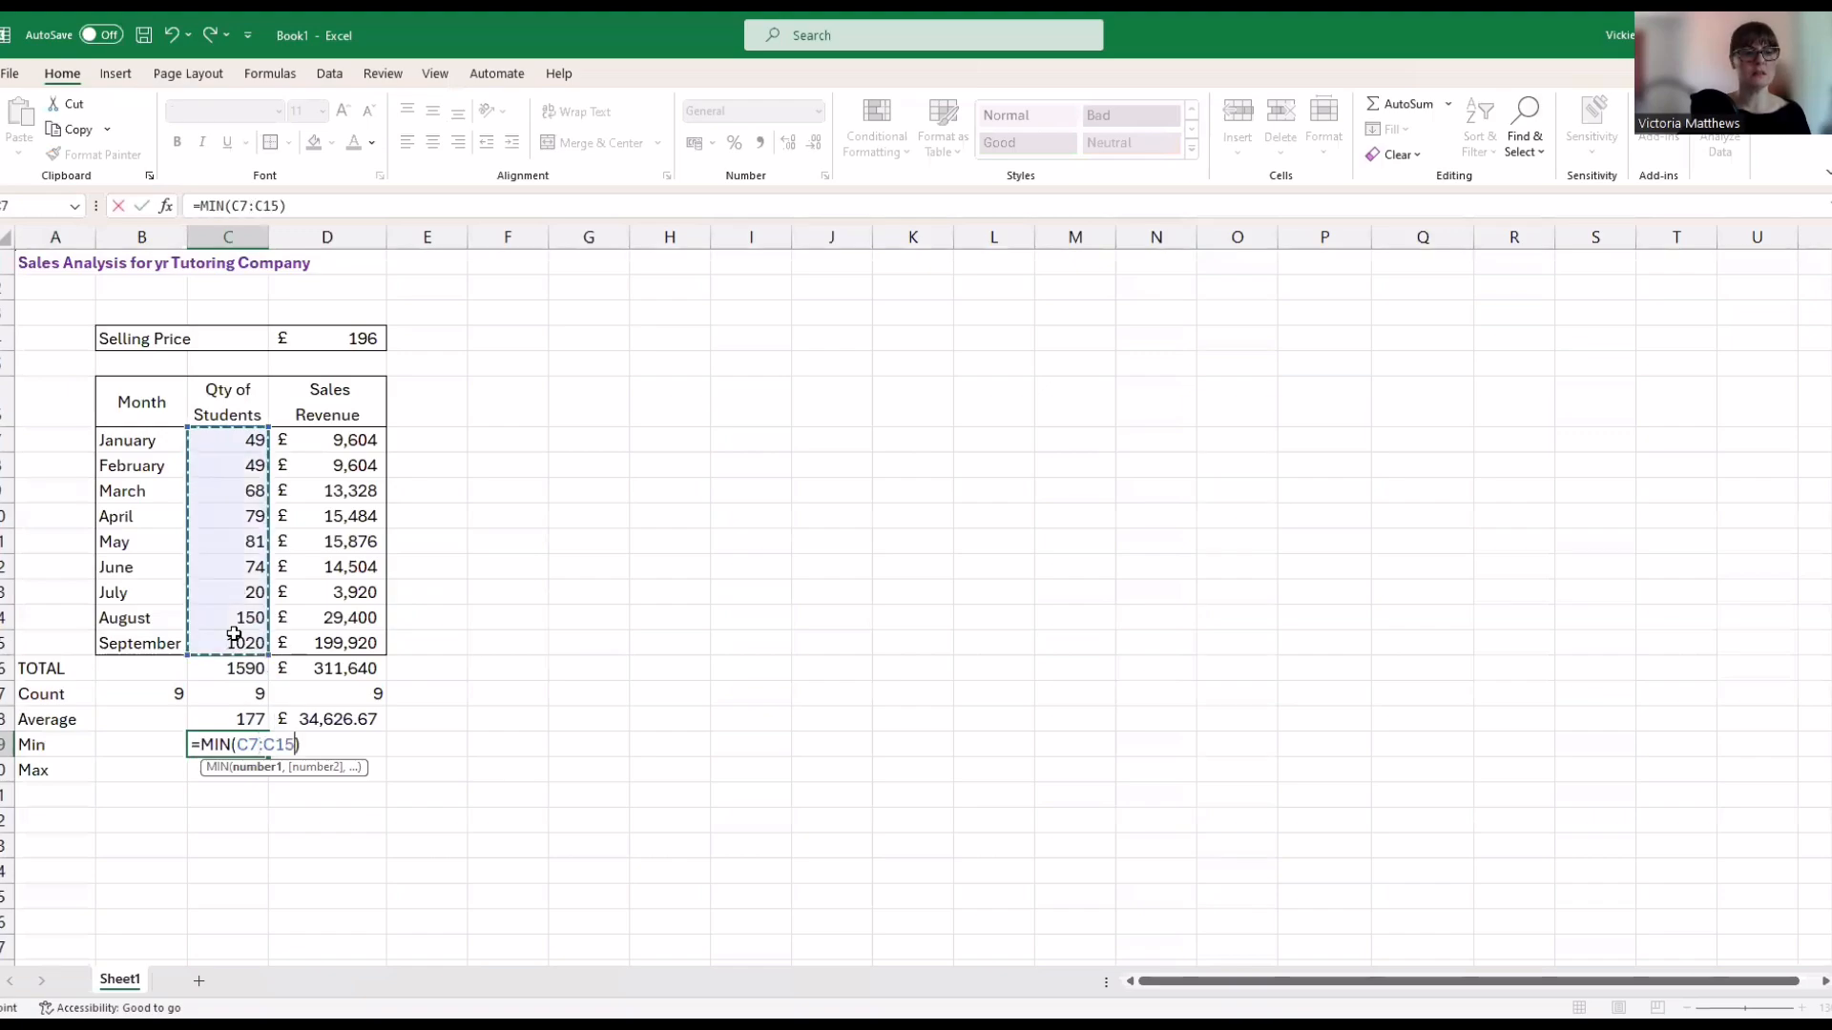
{"action": "key", "text": "Return"}
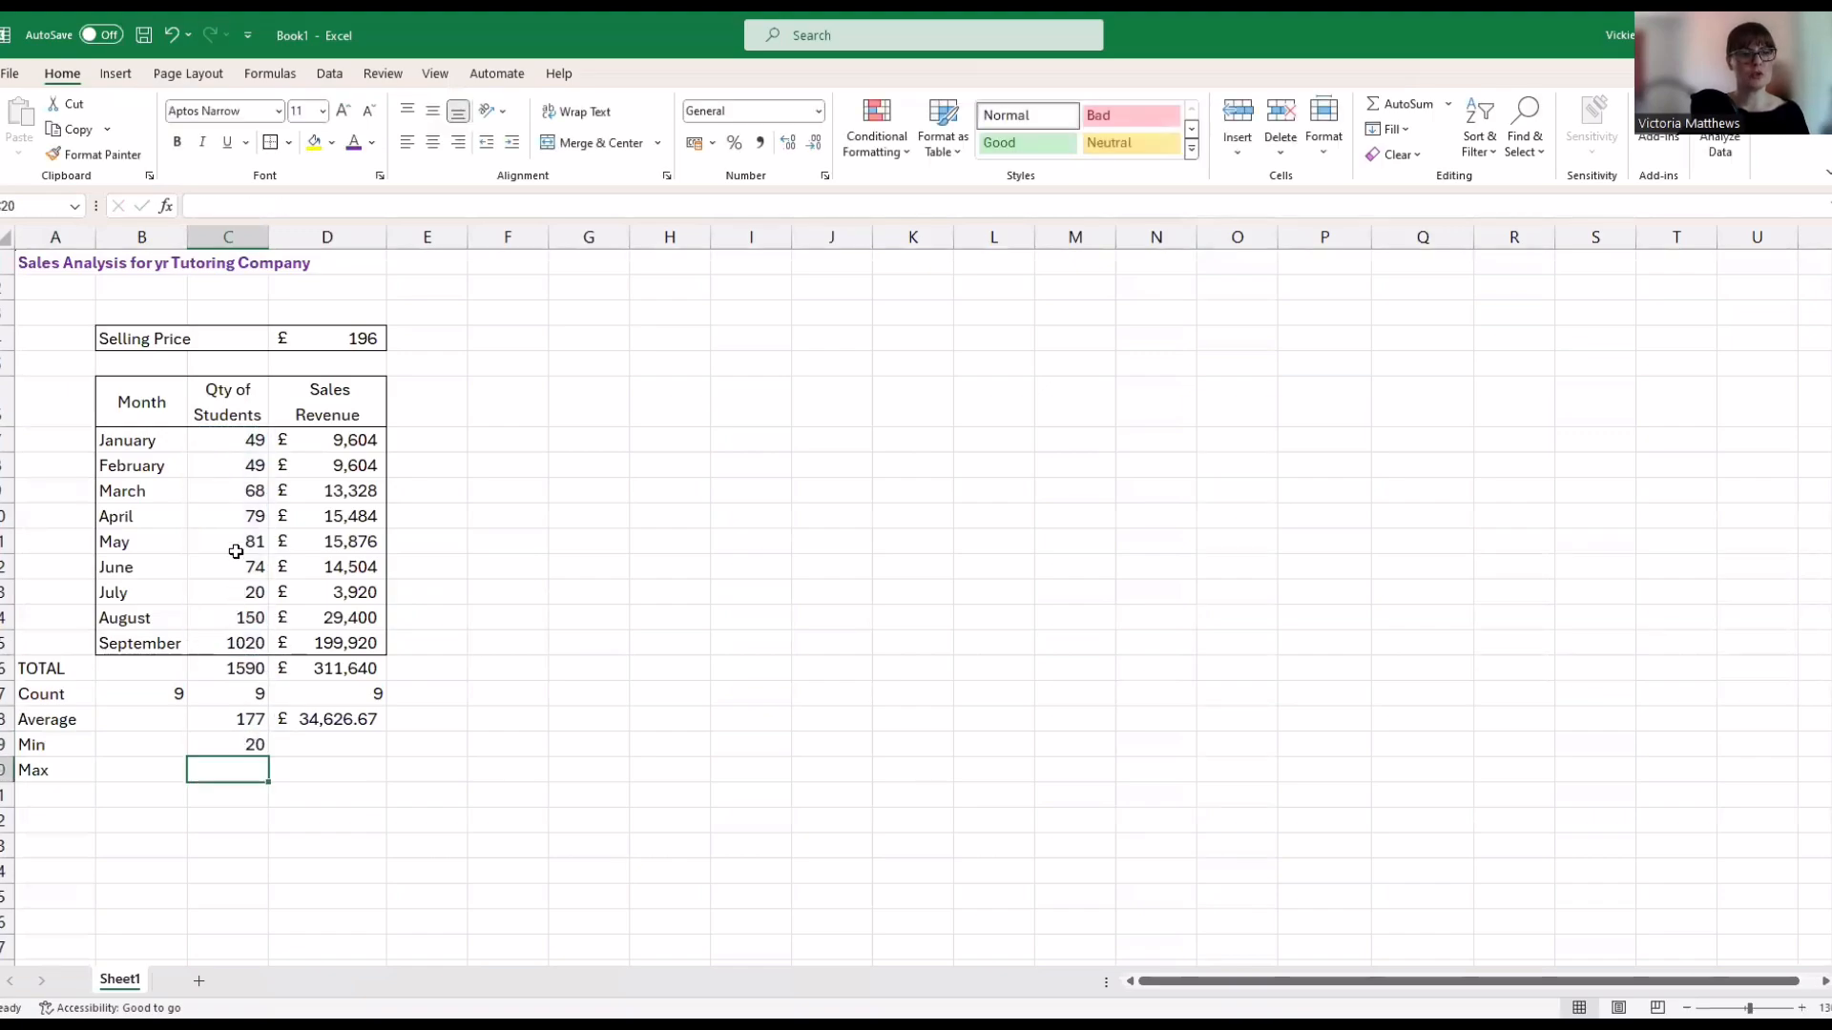
Fill the MIN formula from C19 into D19 and check the minimums against the July row
{"action": "left_click", "coordinate": [23, 591]}
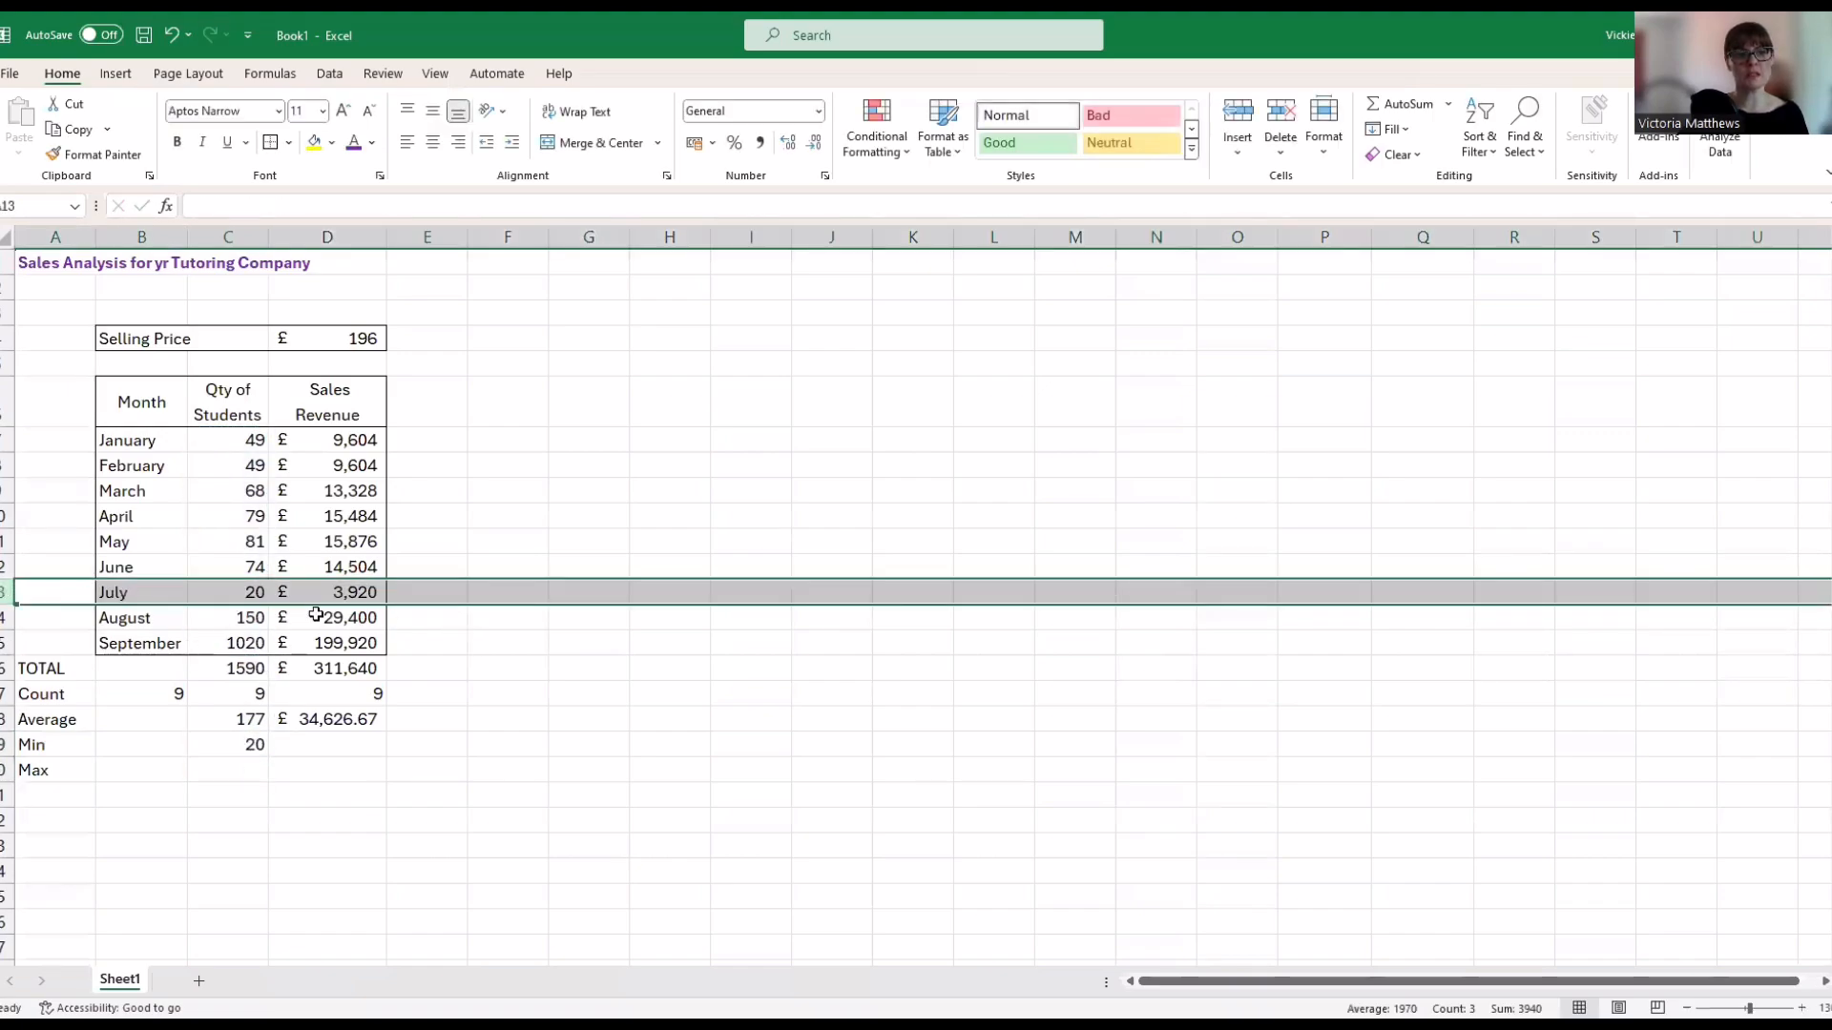
{"action": "left_click", "coordinate": [230, 740]}
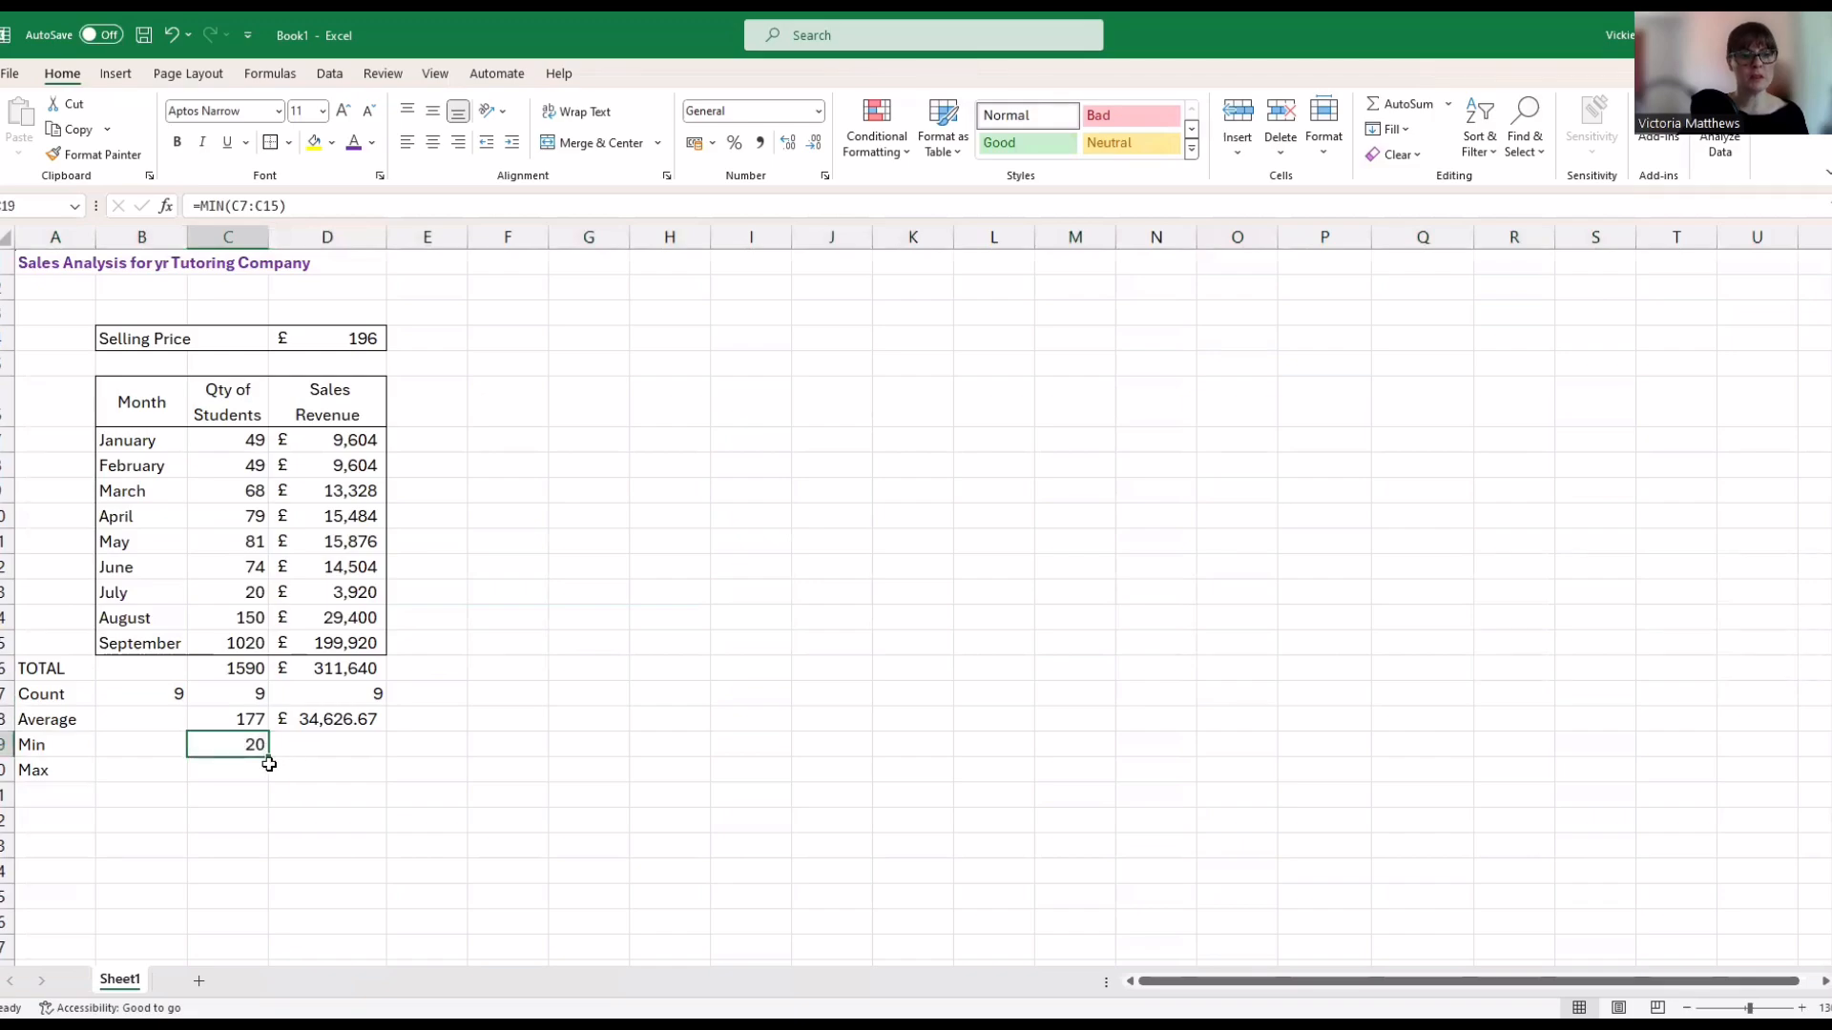
{"action": "left_click_drag", "start_coordinate": [268, 755], "coordinate": [377, 755]}
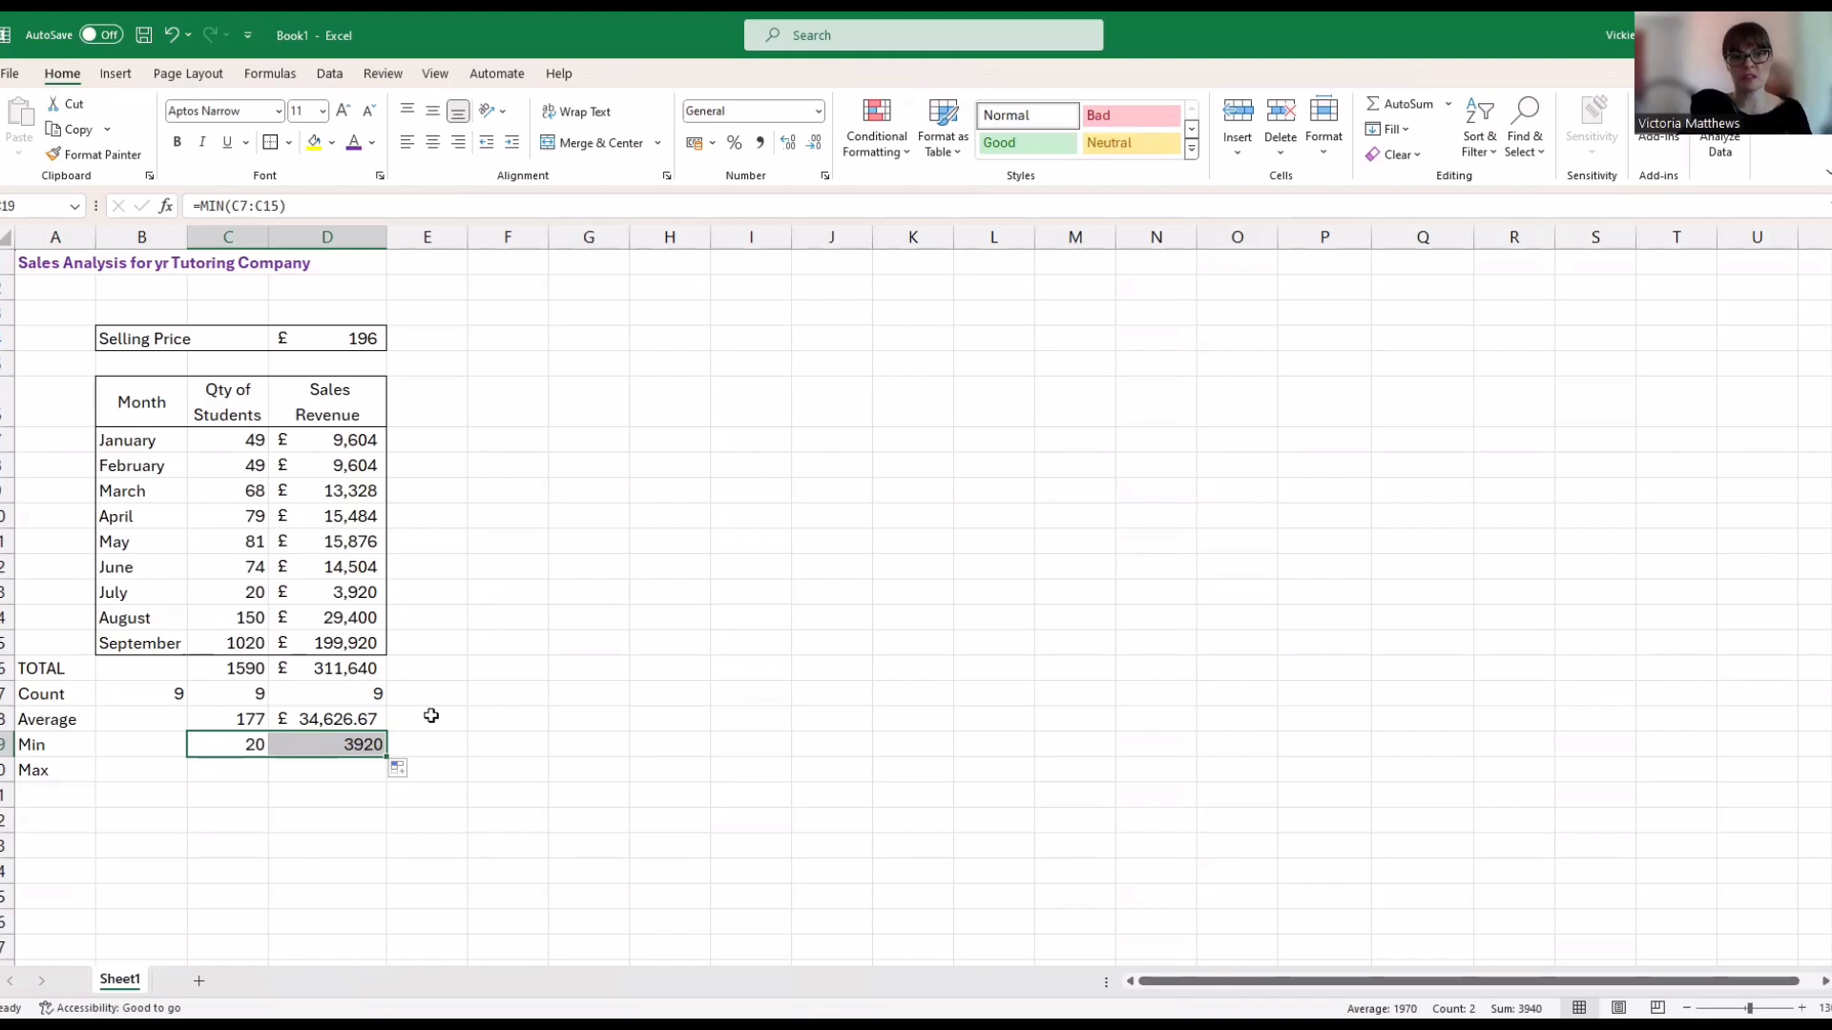
{"action": "left_click", "coordinate": [294, 769]}
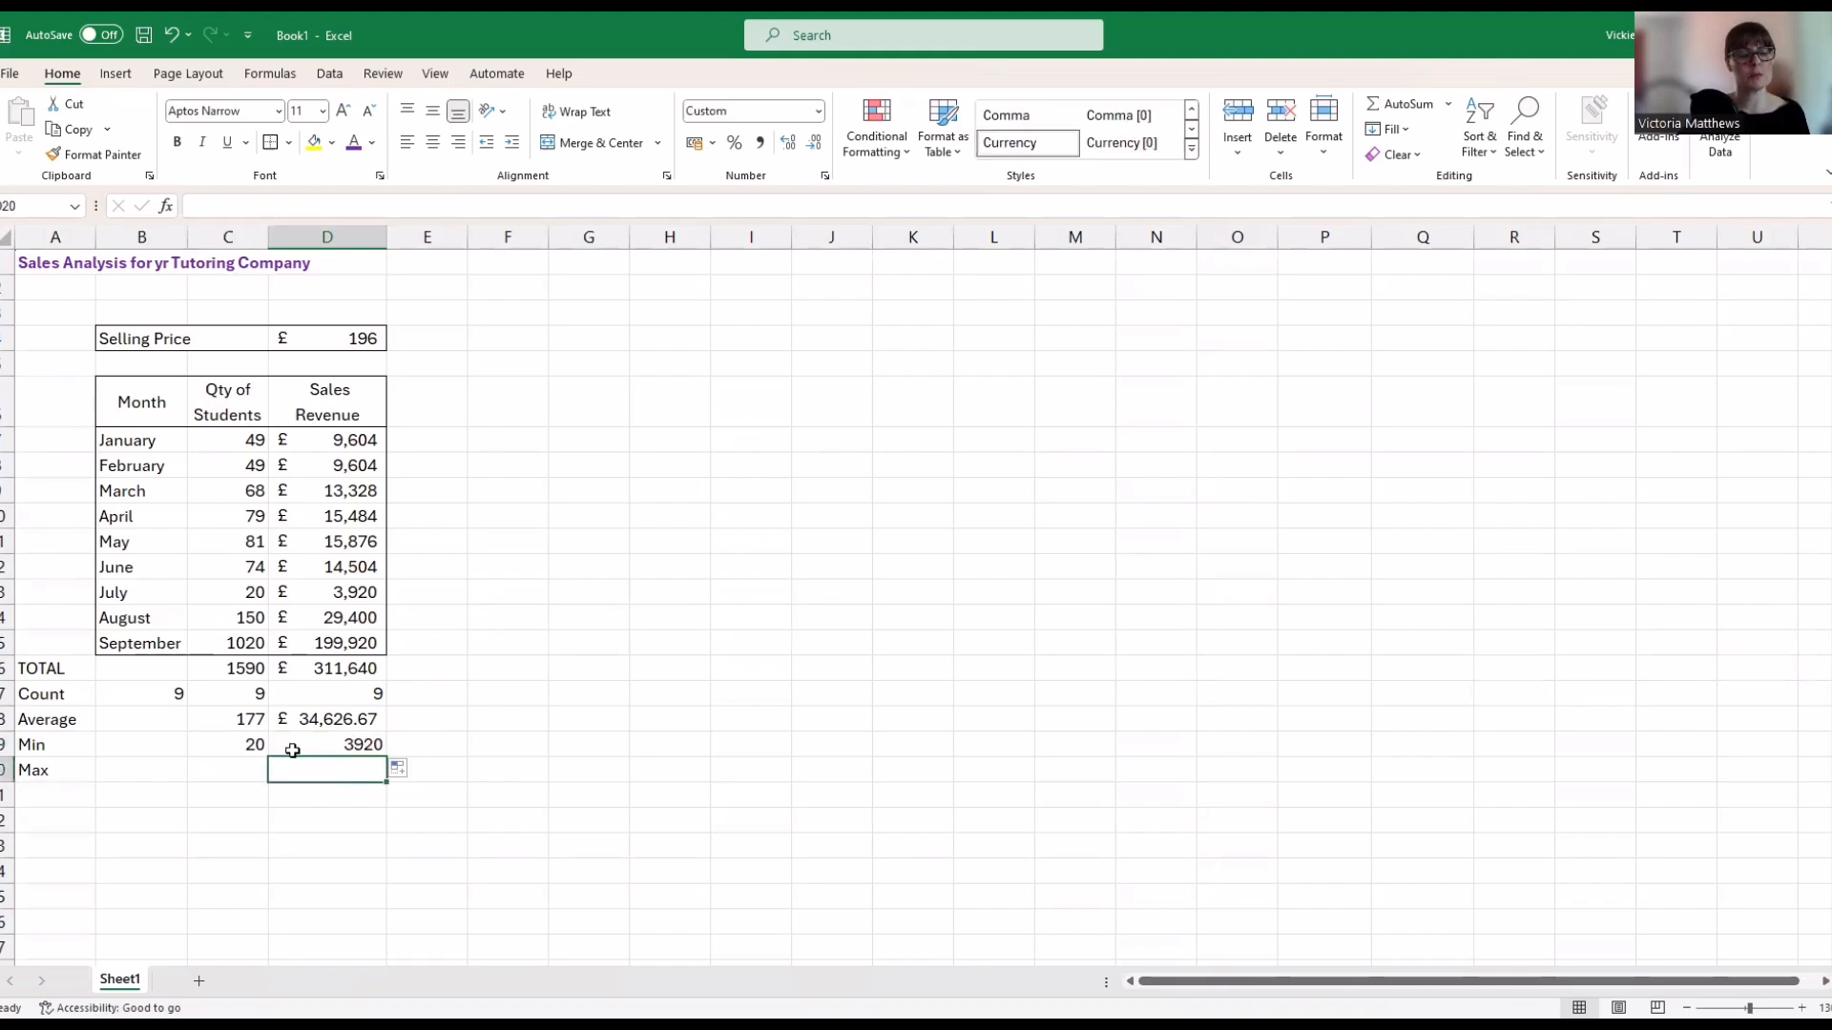
{"action": "left_click", "coordinate": [301, 747]}
{"action": "left_click", "coordinate": [377, 593]}
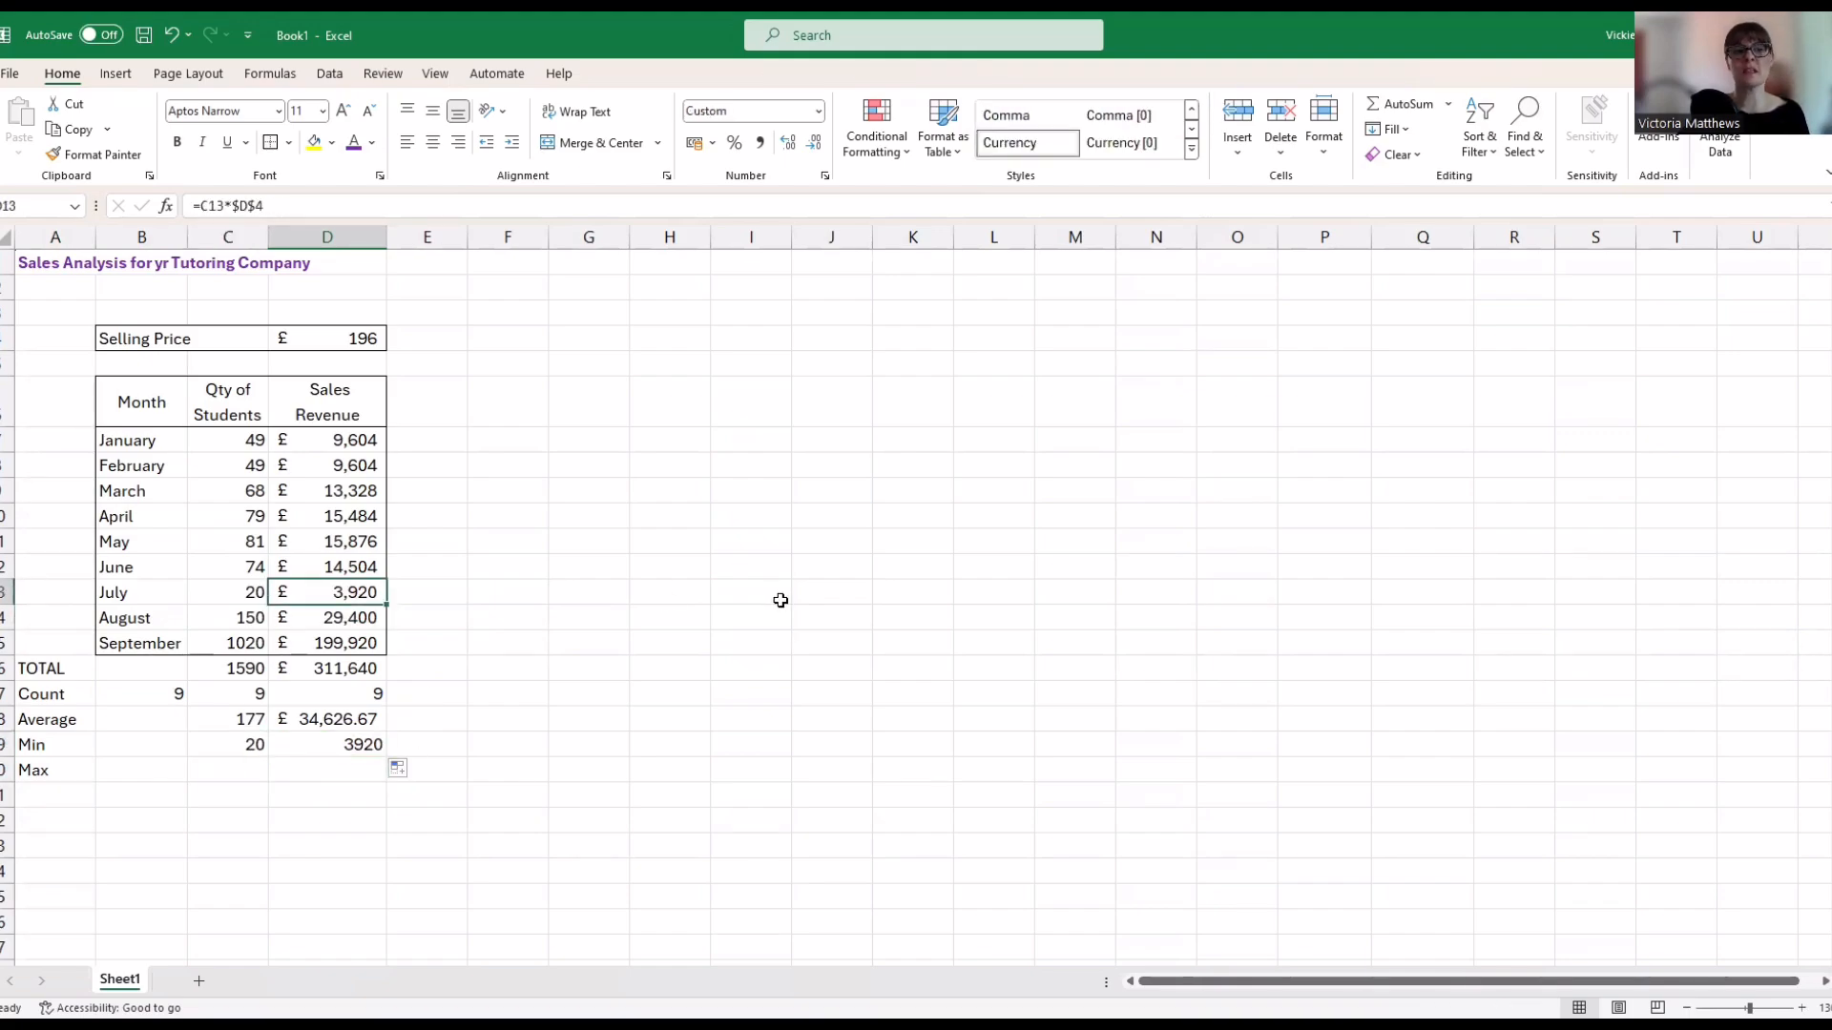
Insert a MAX formula in C20 covering the monthly student quantities in C7:C15
{"action": "left_click", "coordinate": [247, 767]}
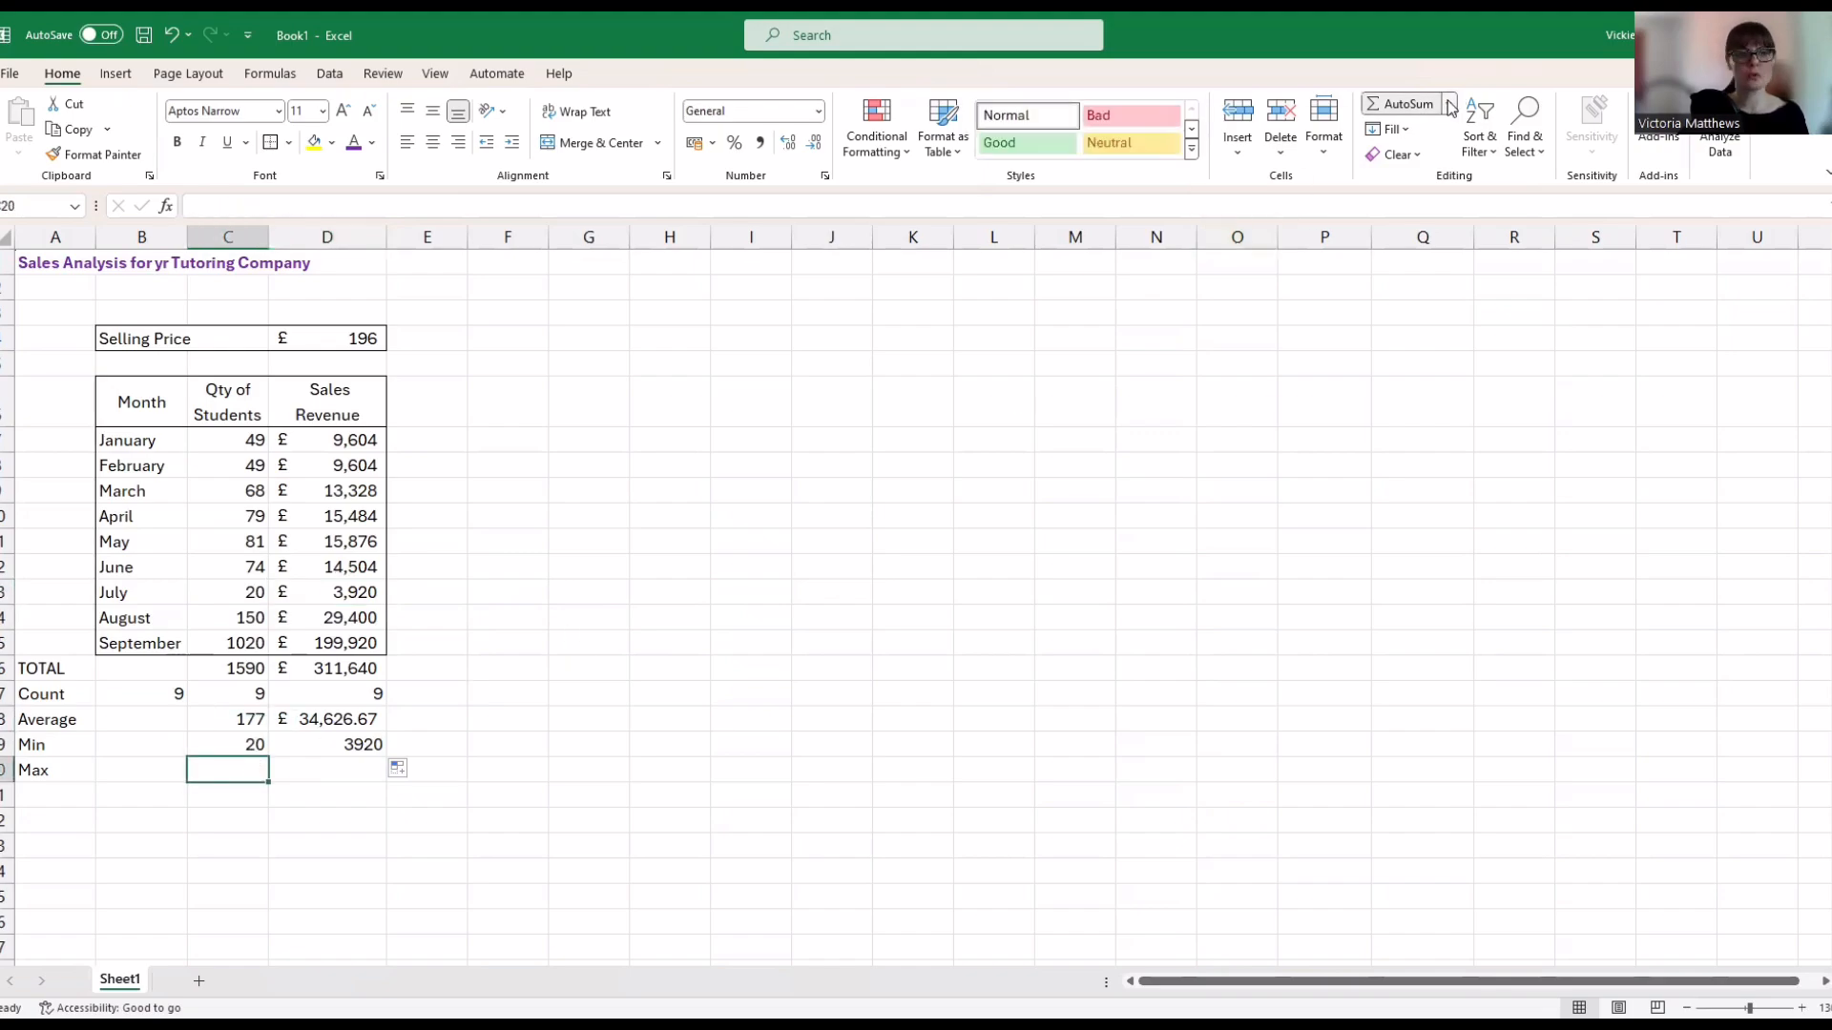
{"action": "left_click", "coordinate": [1449, 104]}
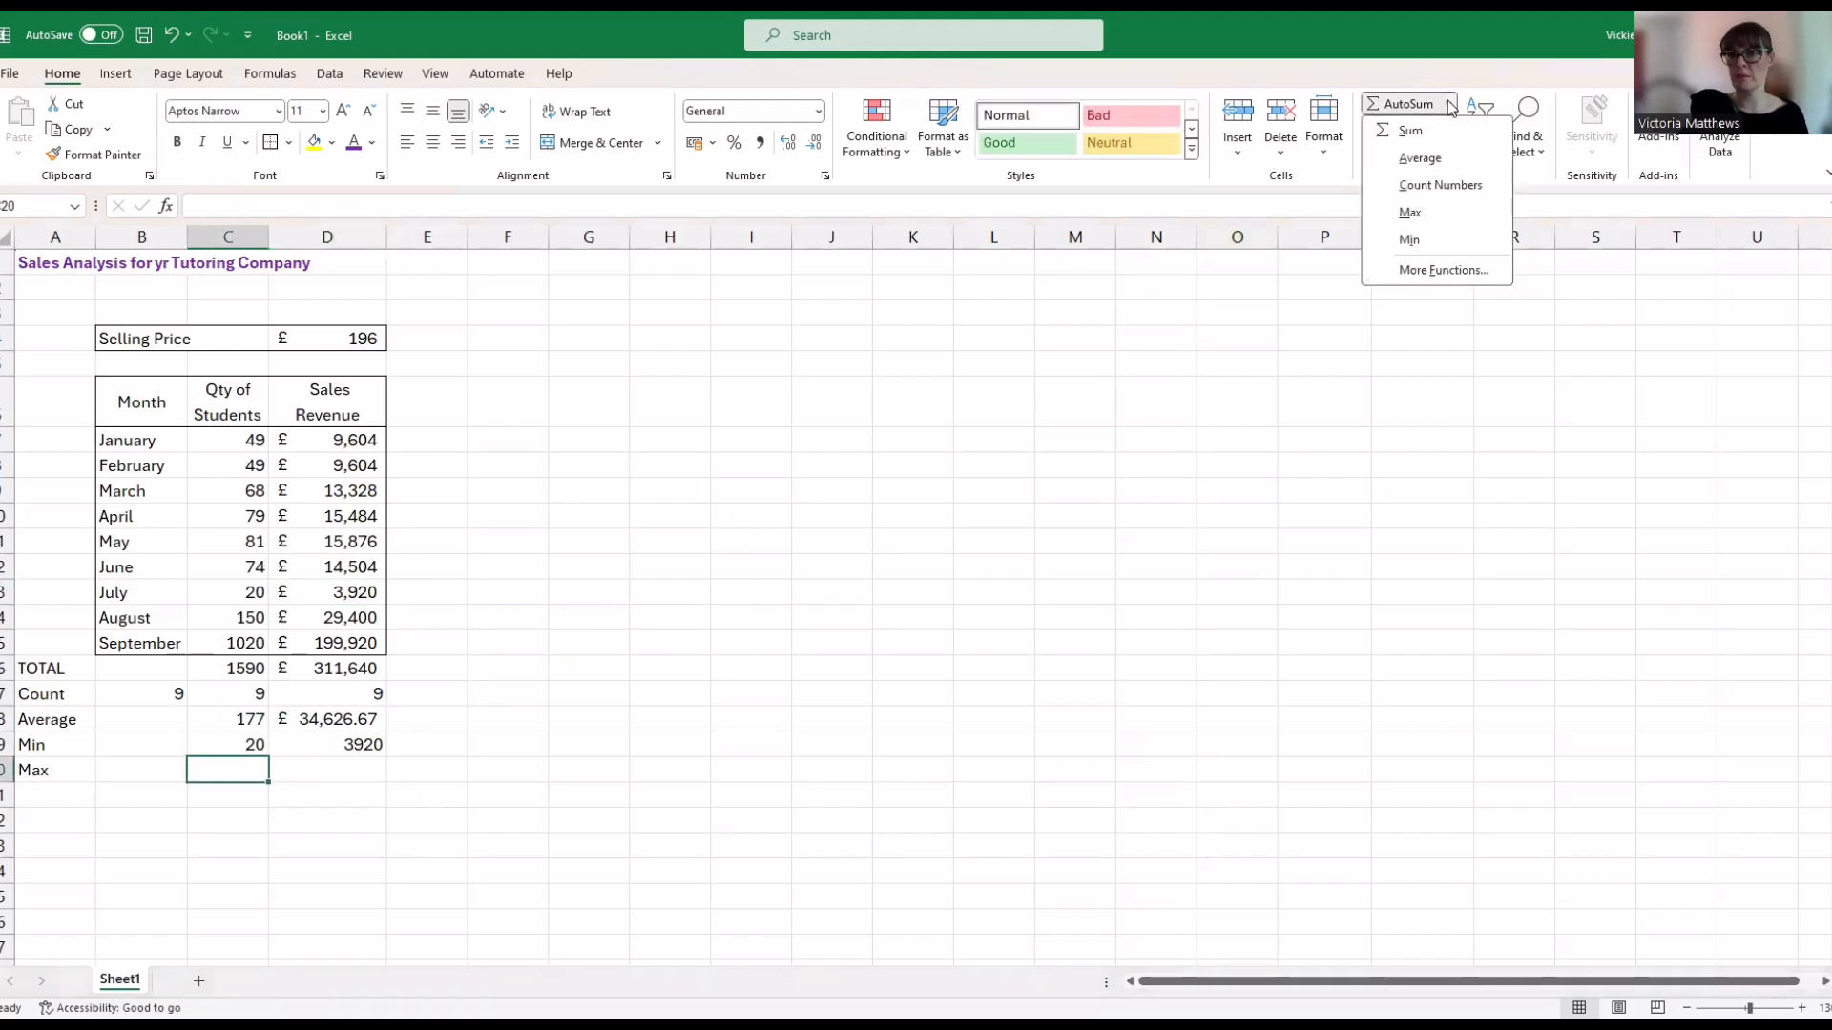
{"action": "left_click", "coordinate": [1409, 213]}
{"action": "left_click", "coordinate": [221, 444]}
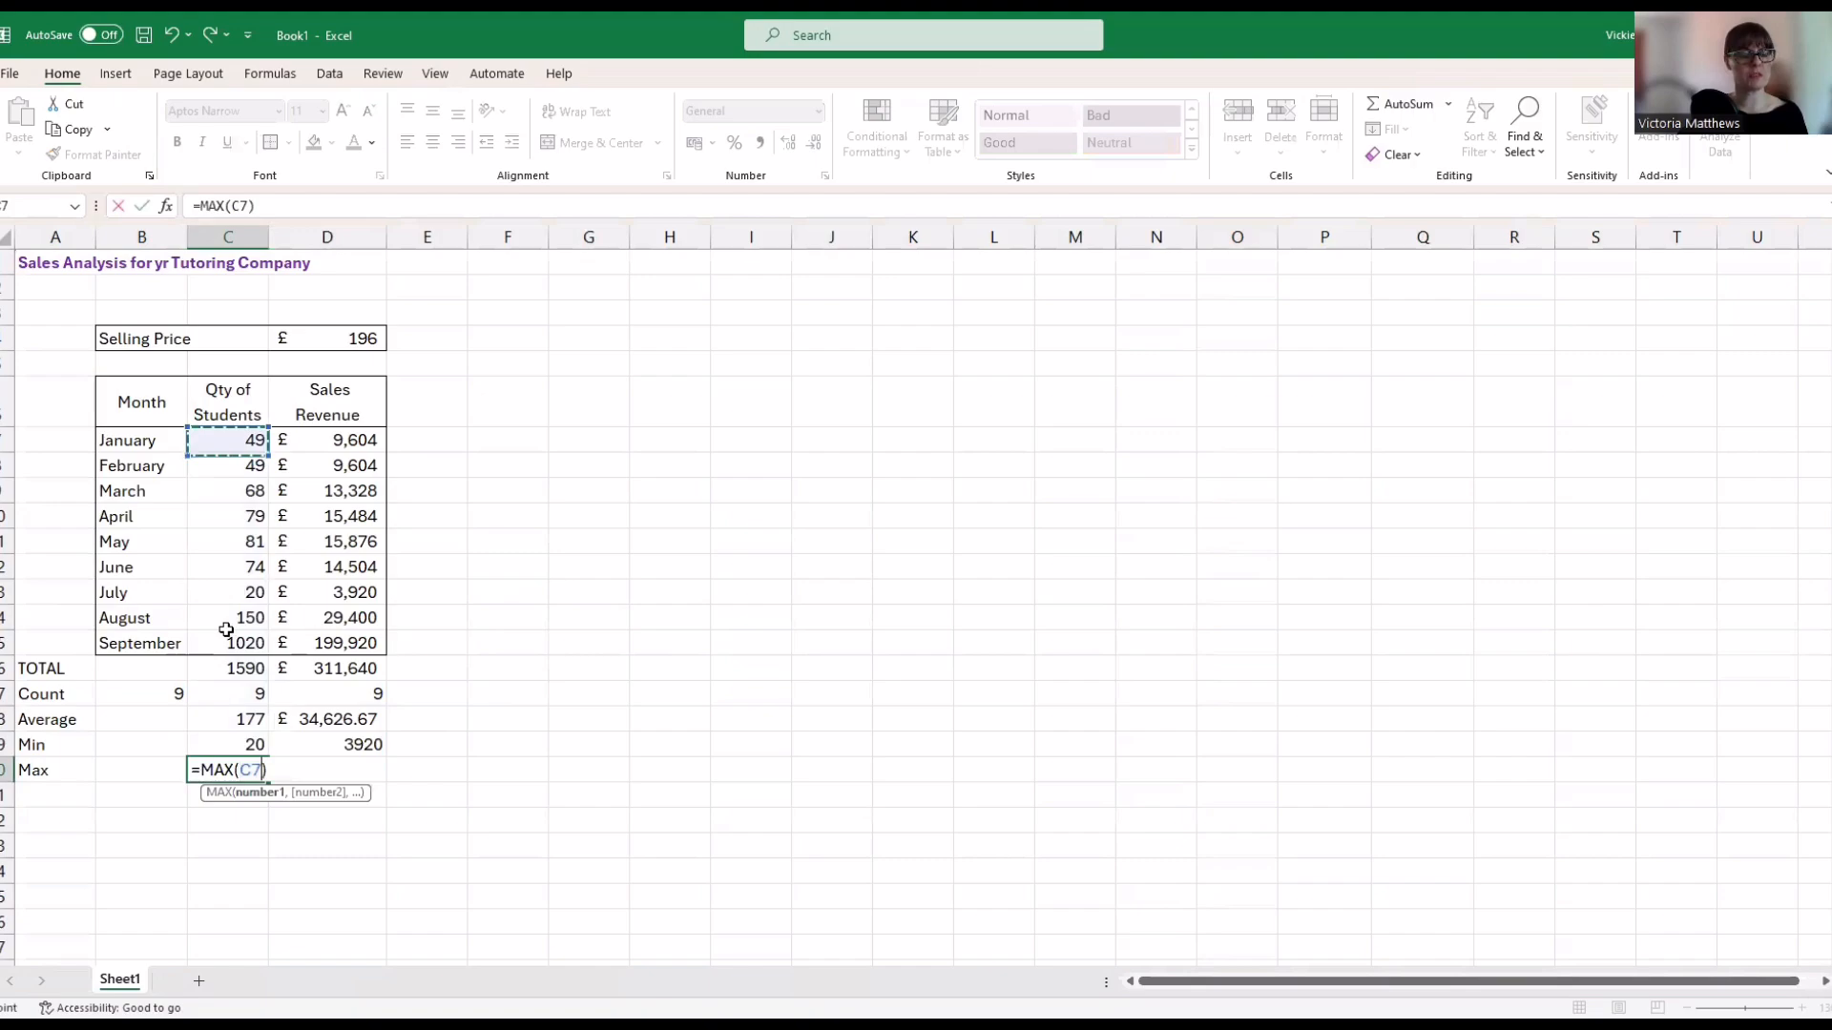
{"action": "left_click_drag", "start_coordinate": [226, 630], "coordinate": [226, 632]}
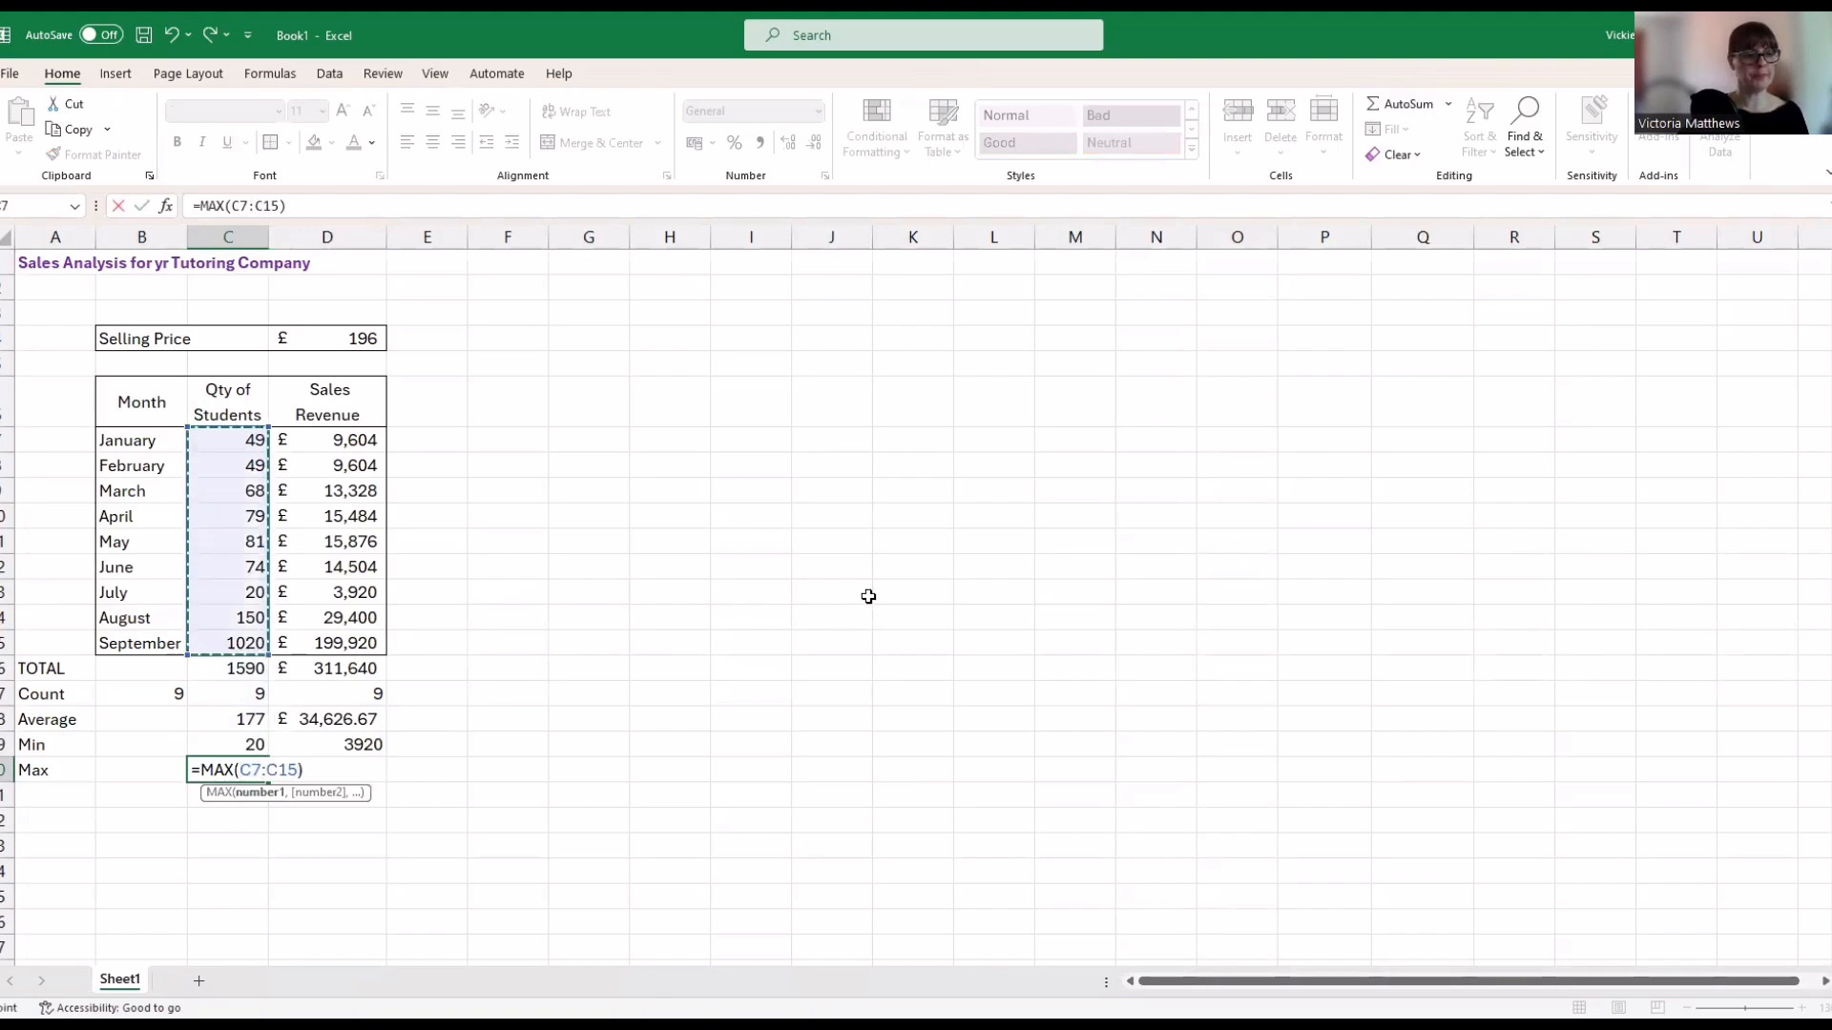
{"action": "key", "text": "Return"}
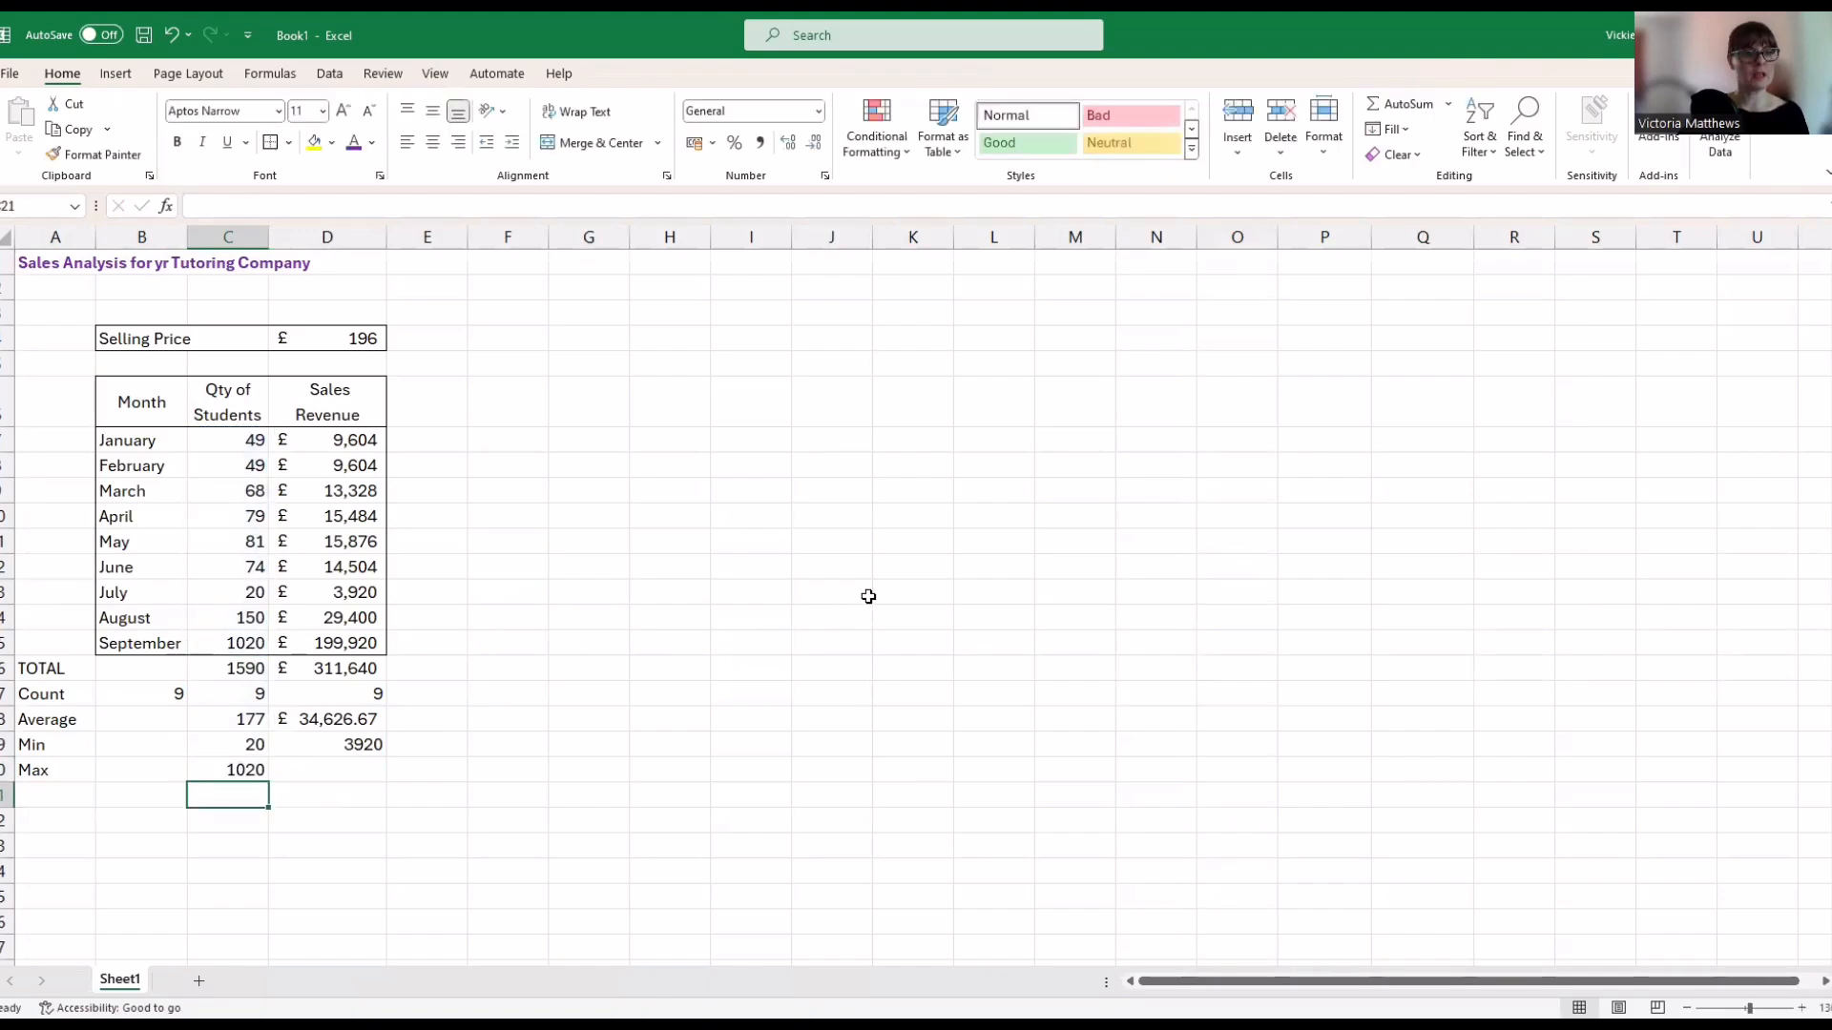
Fill the MAX formula from C20 into D20 for the sales revenue
{"action": "left_click", "coordinate": [256, 773]}
{"action": "left_click_drag", "start_coordinate": [271, 776], "coordinate": [367, 777]}
{"action": "left_click", "coordinate": [555, 816]}
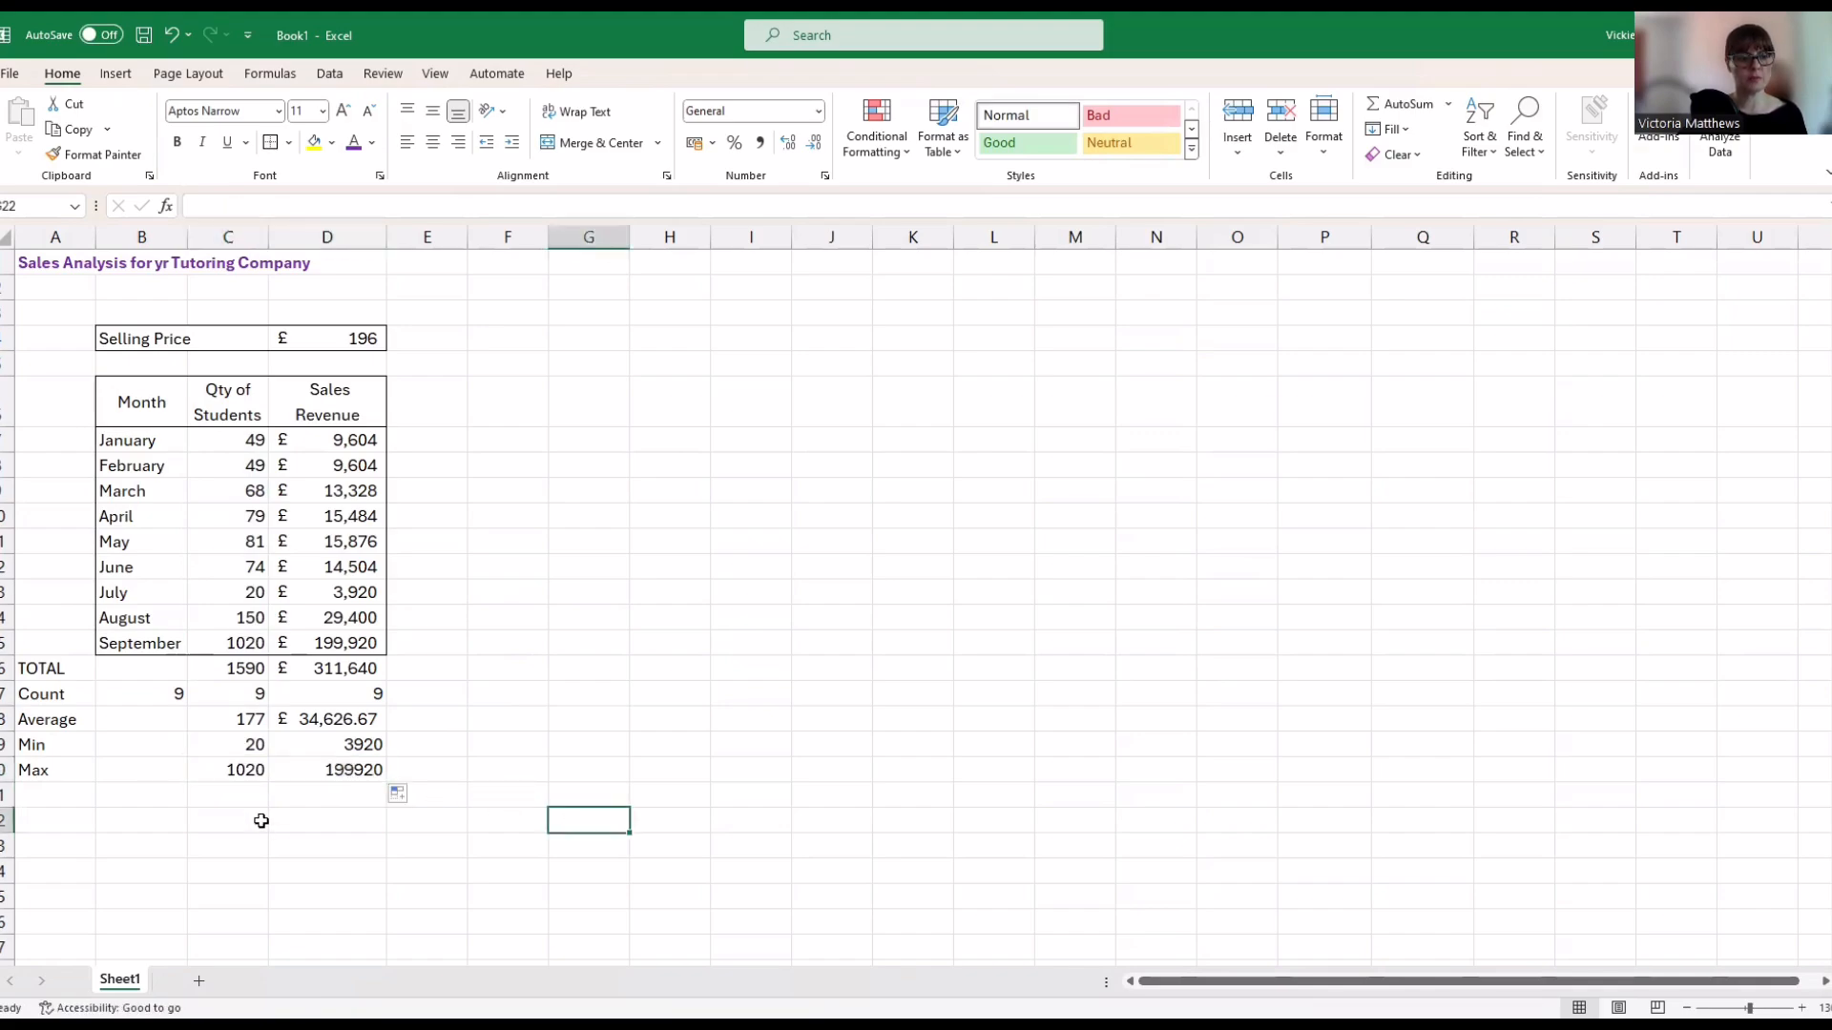
Add the label Median in A21 below the Max label
{"action": "left_click", "coordinate": [54, 794]}
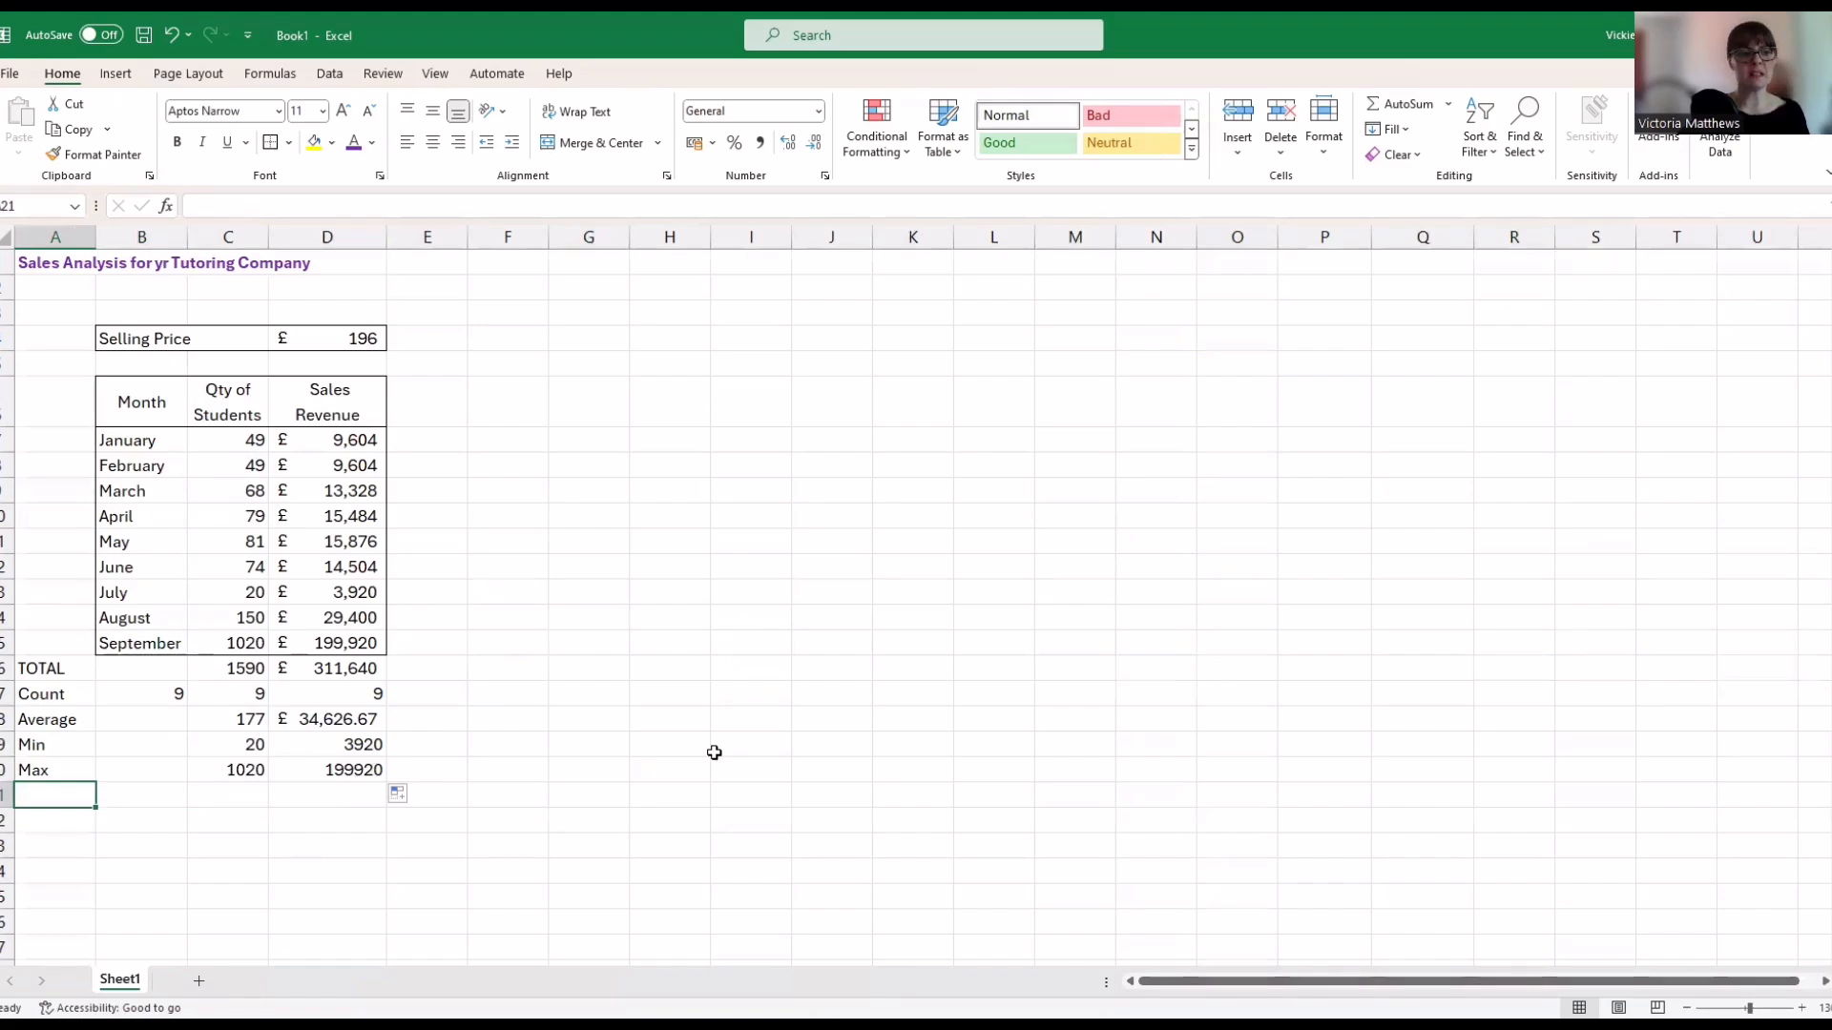
{"action": "type", "text": "Media"}
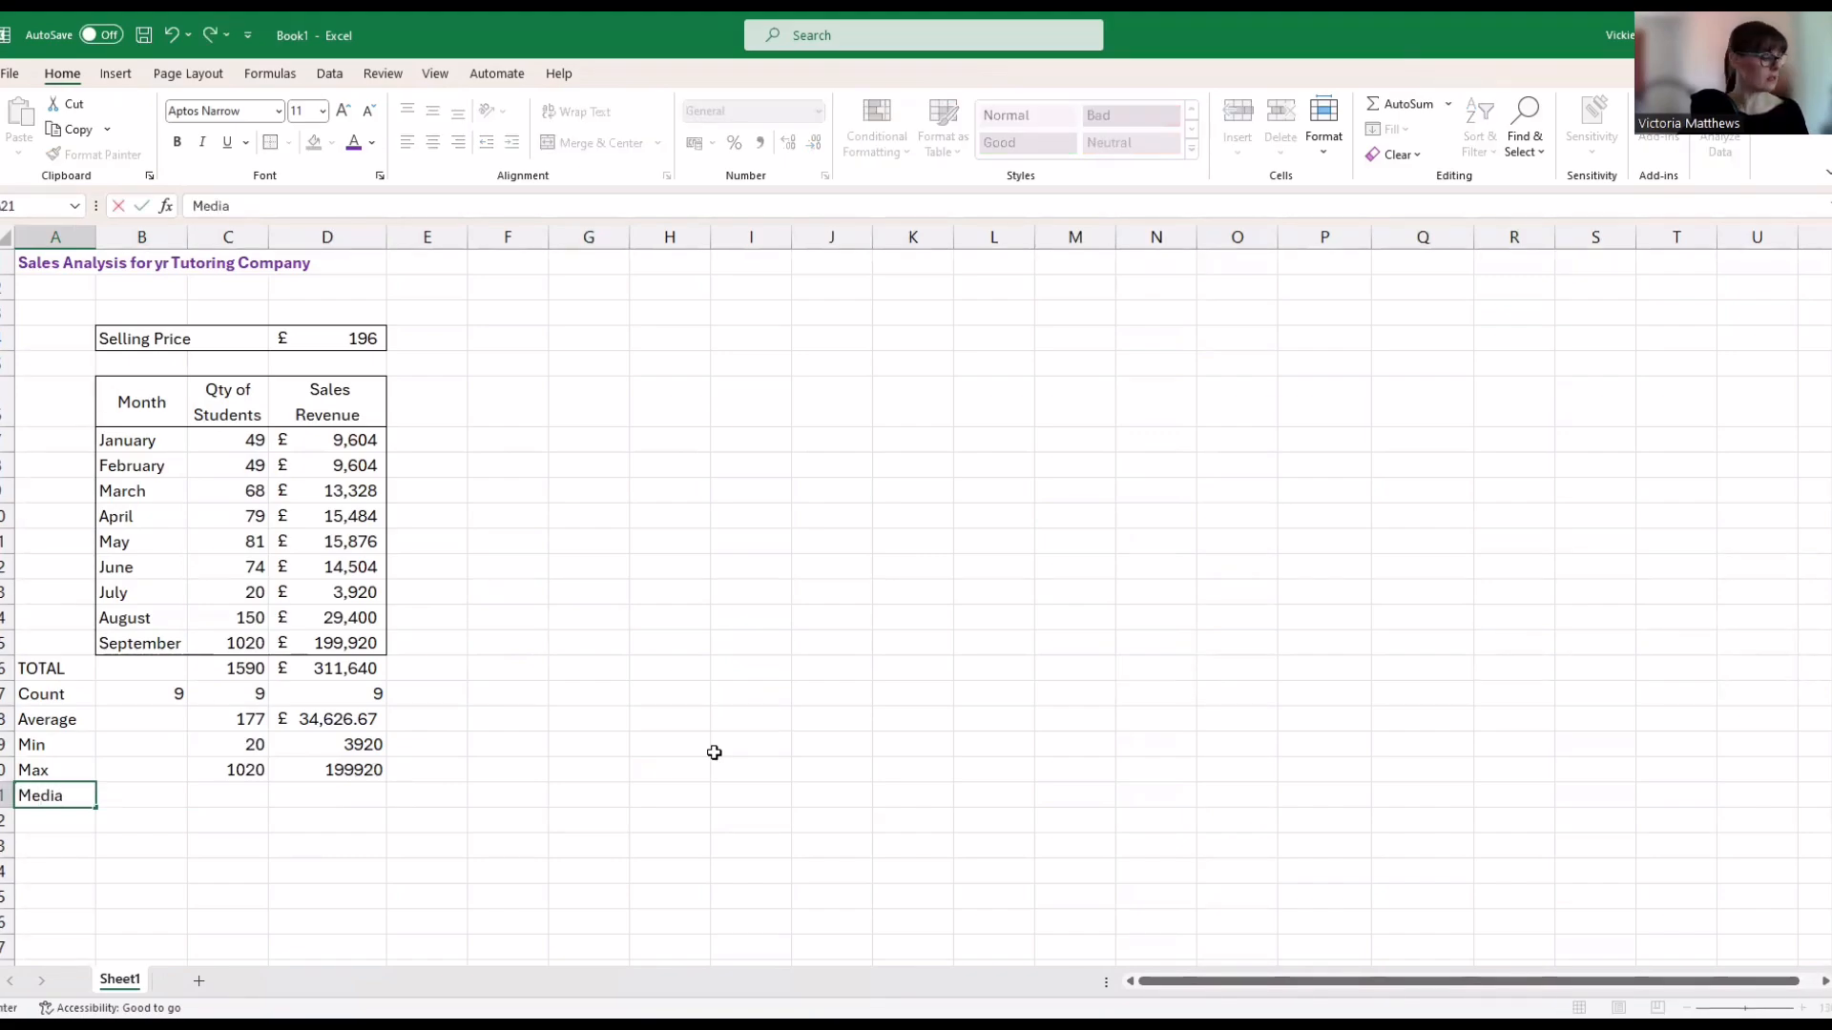
{"action": "type", "text": "n"}
{"action": "key", "text": "Tab"}
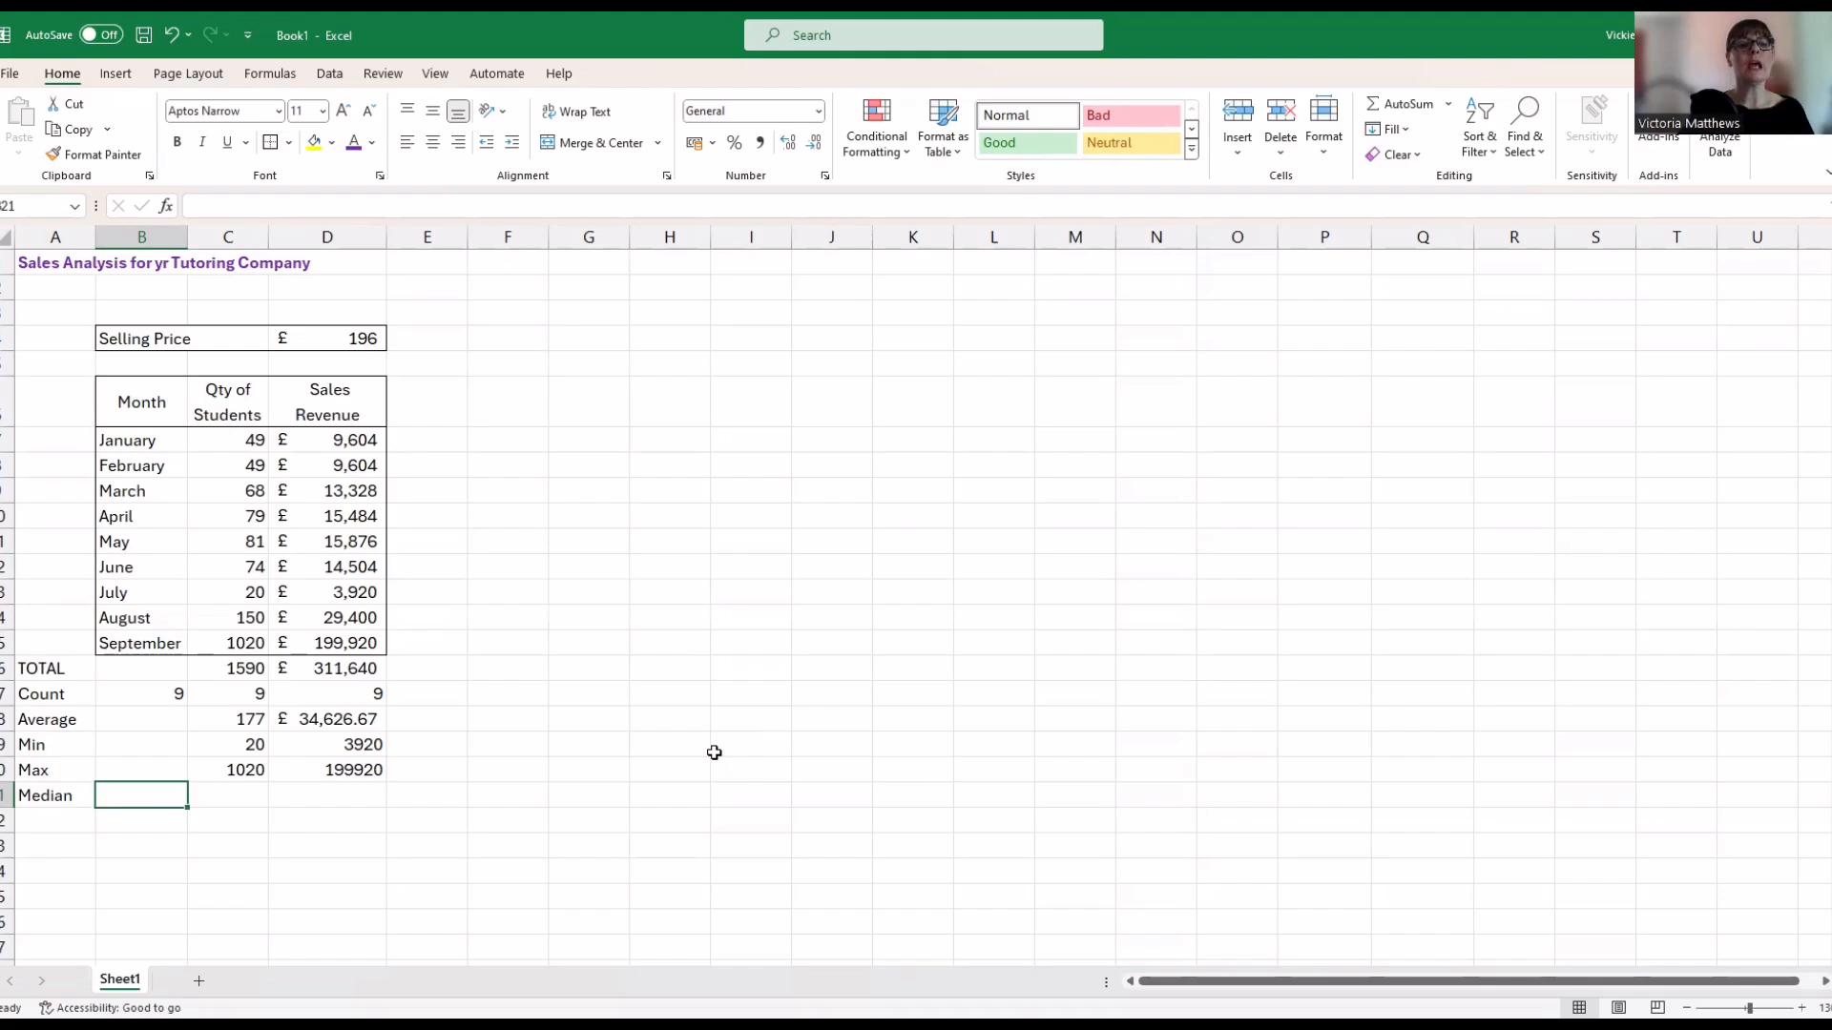
Start a MEDIAN function in C21, choosing it from the statistical functions
{"action": "key", "text": "Up"}
{"action": "key", "text": "Up"}
{"action": "key", "text": "Up"}
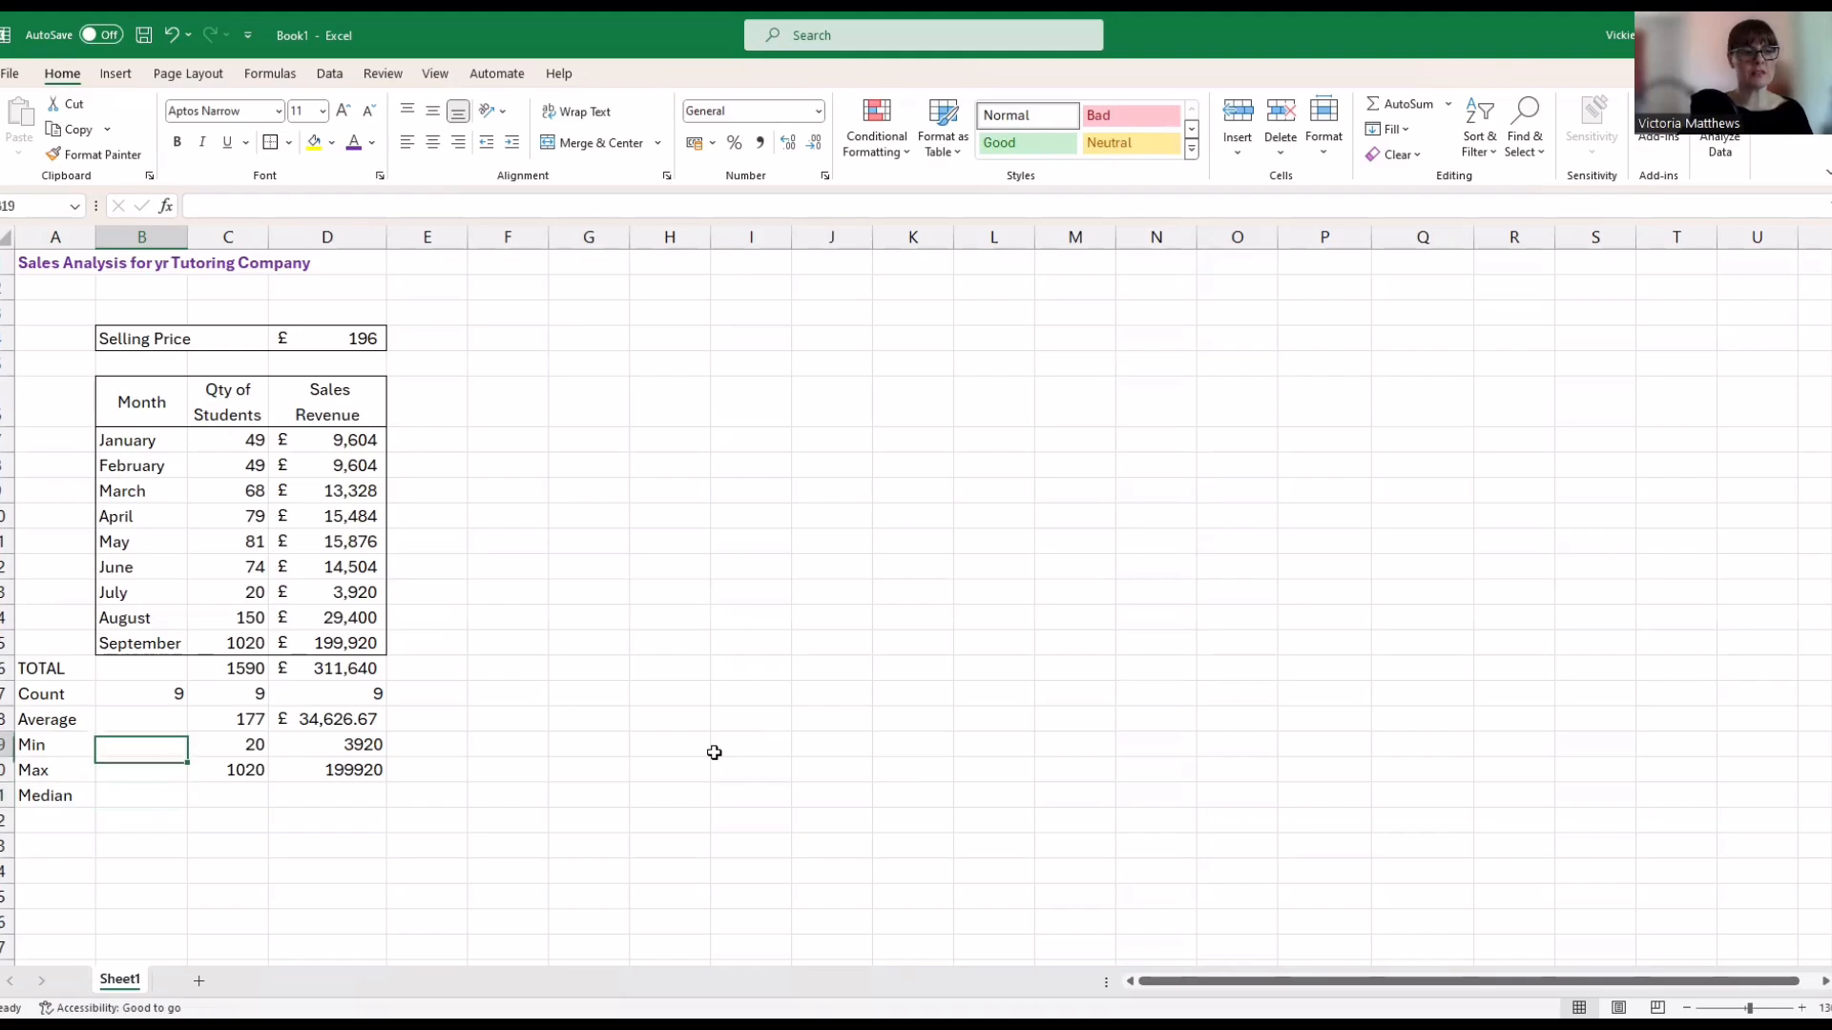
{"action": "key", "text": "Right"}
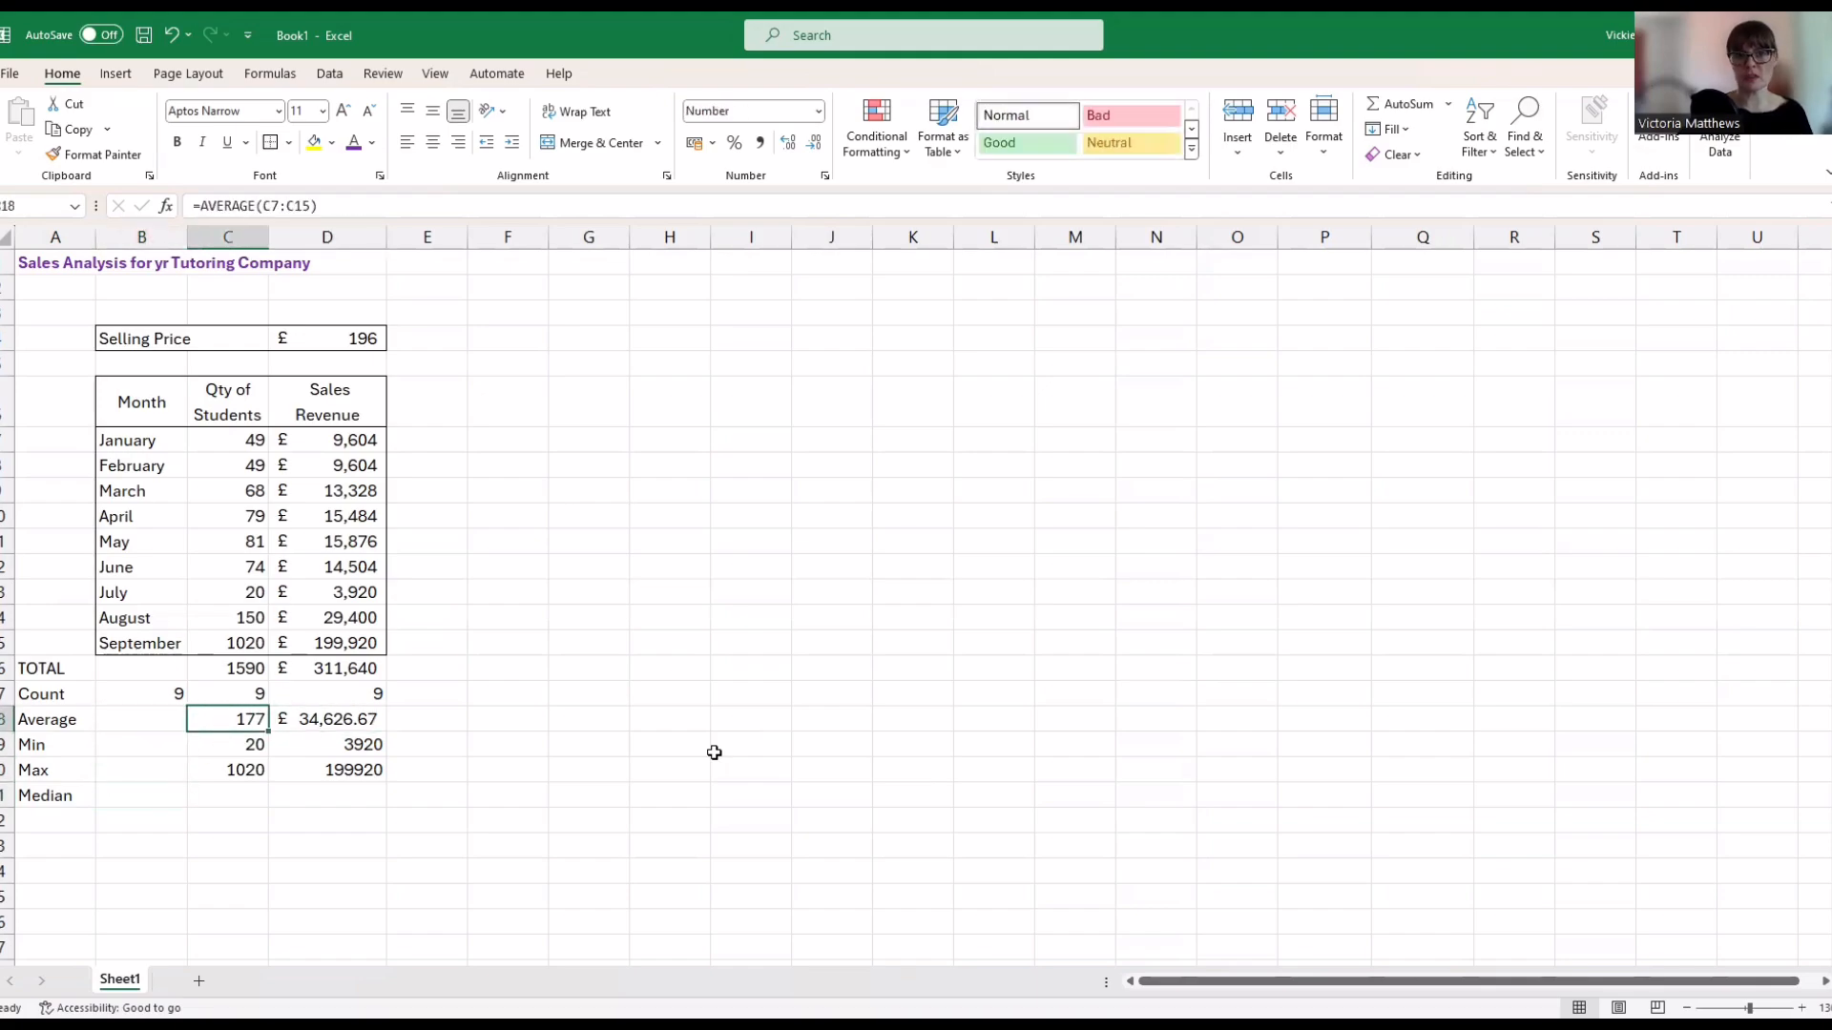
{"action": "key", "text": "Down"}
{"action": "key", "text": "Down"}
{"action": "key", "text": "Down"}
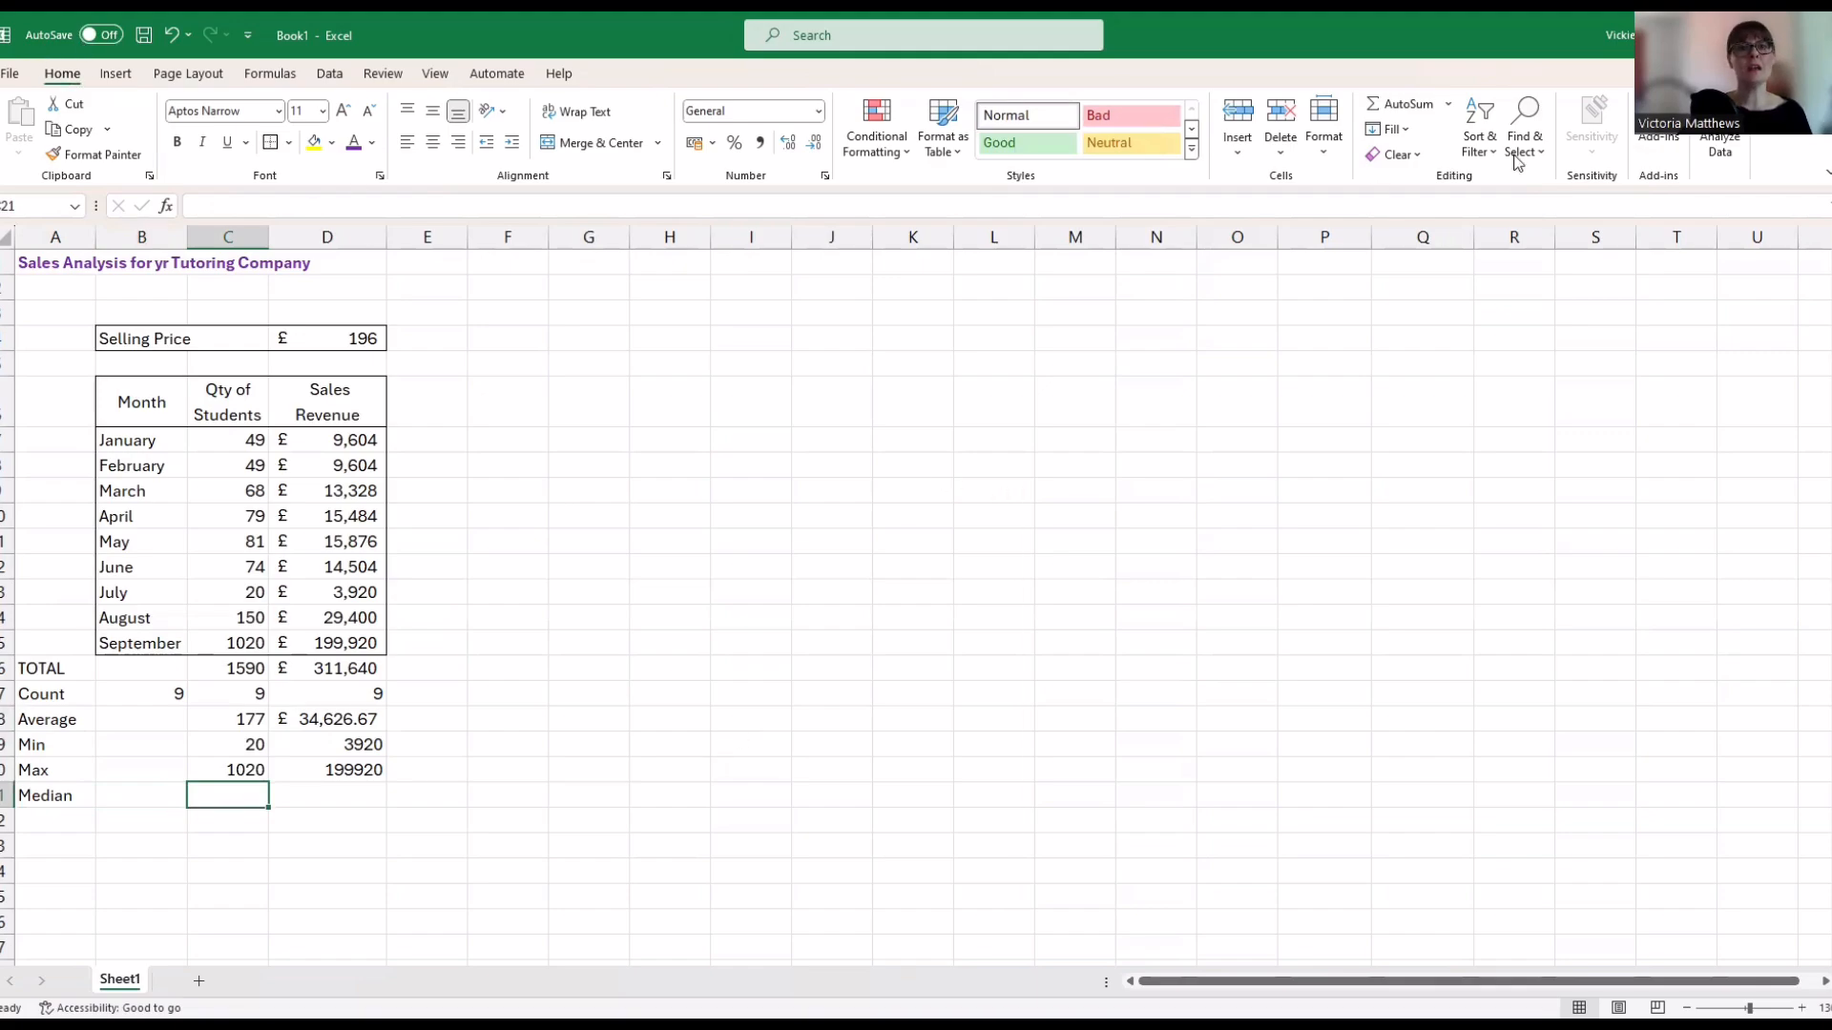
{"action": "left_click", "coordinate": [1449, 107]}
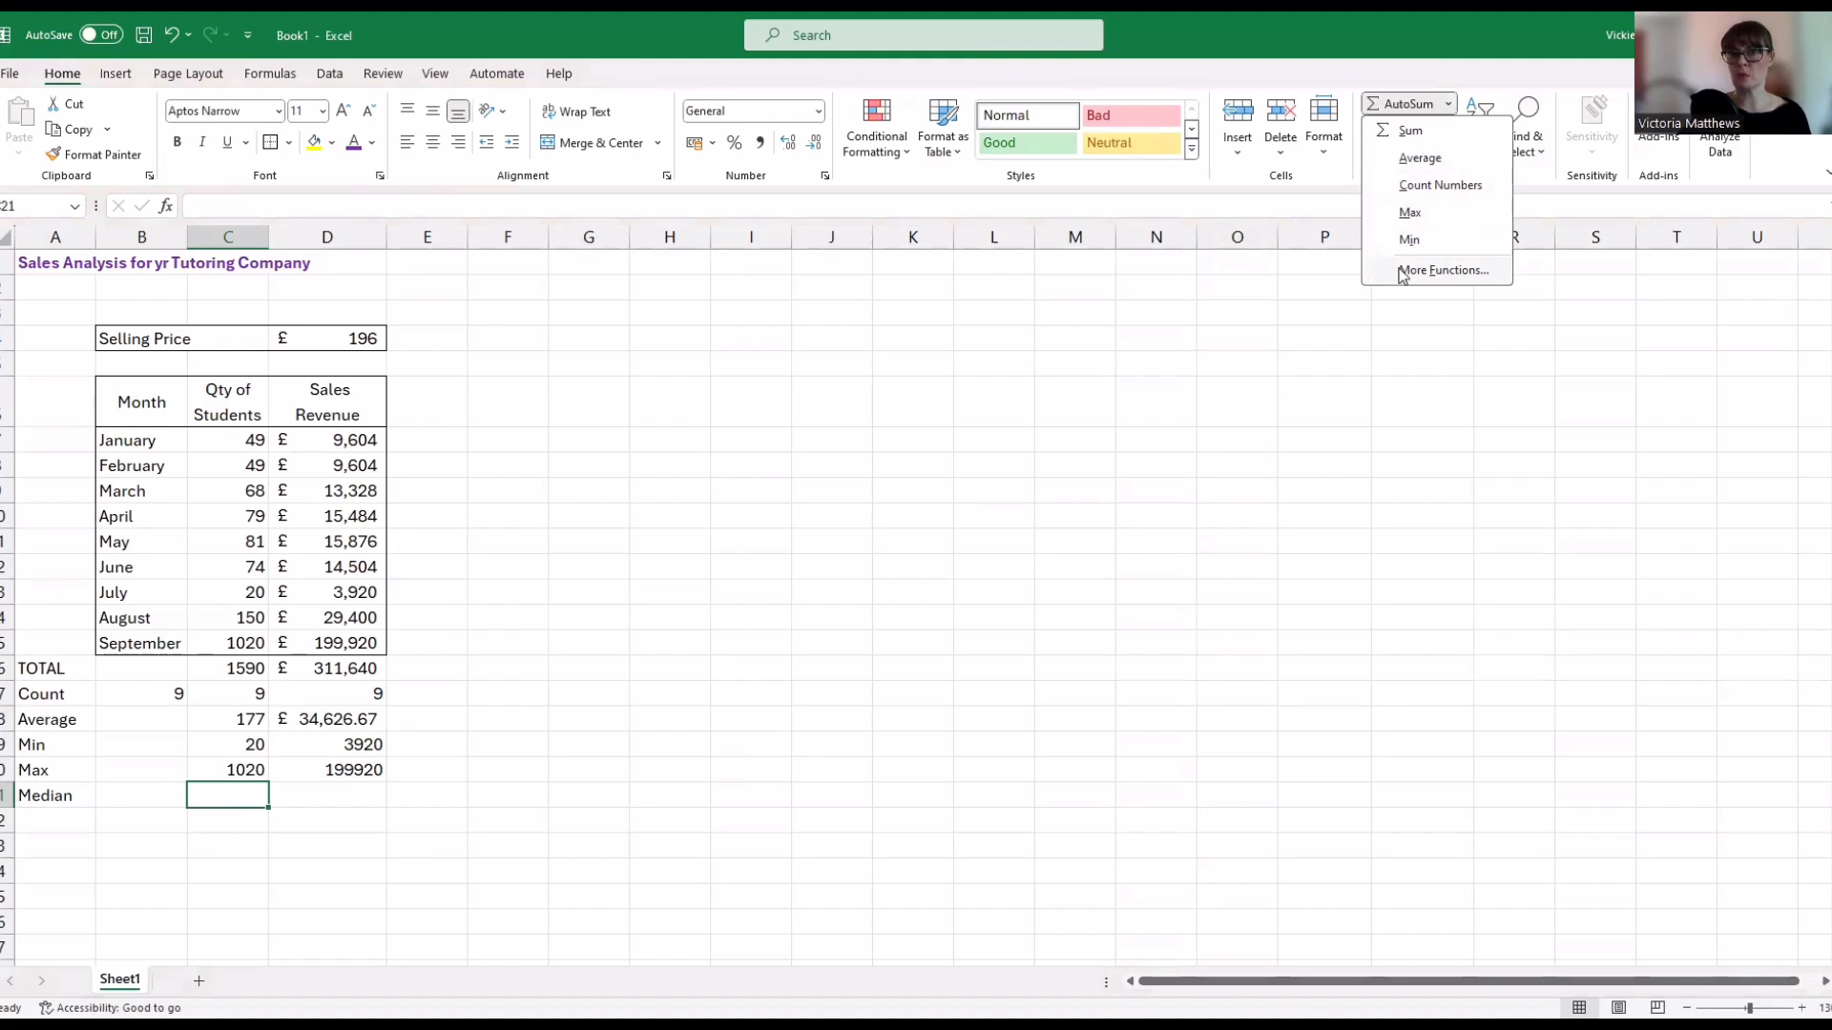
{"action": "left_click", "coordinate": [268, 75]}
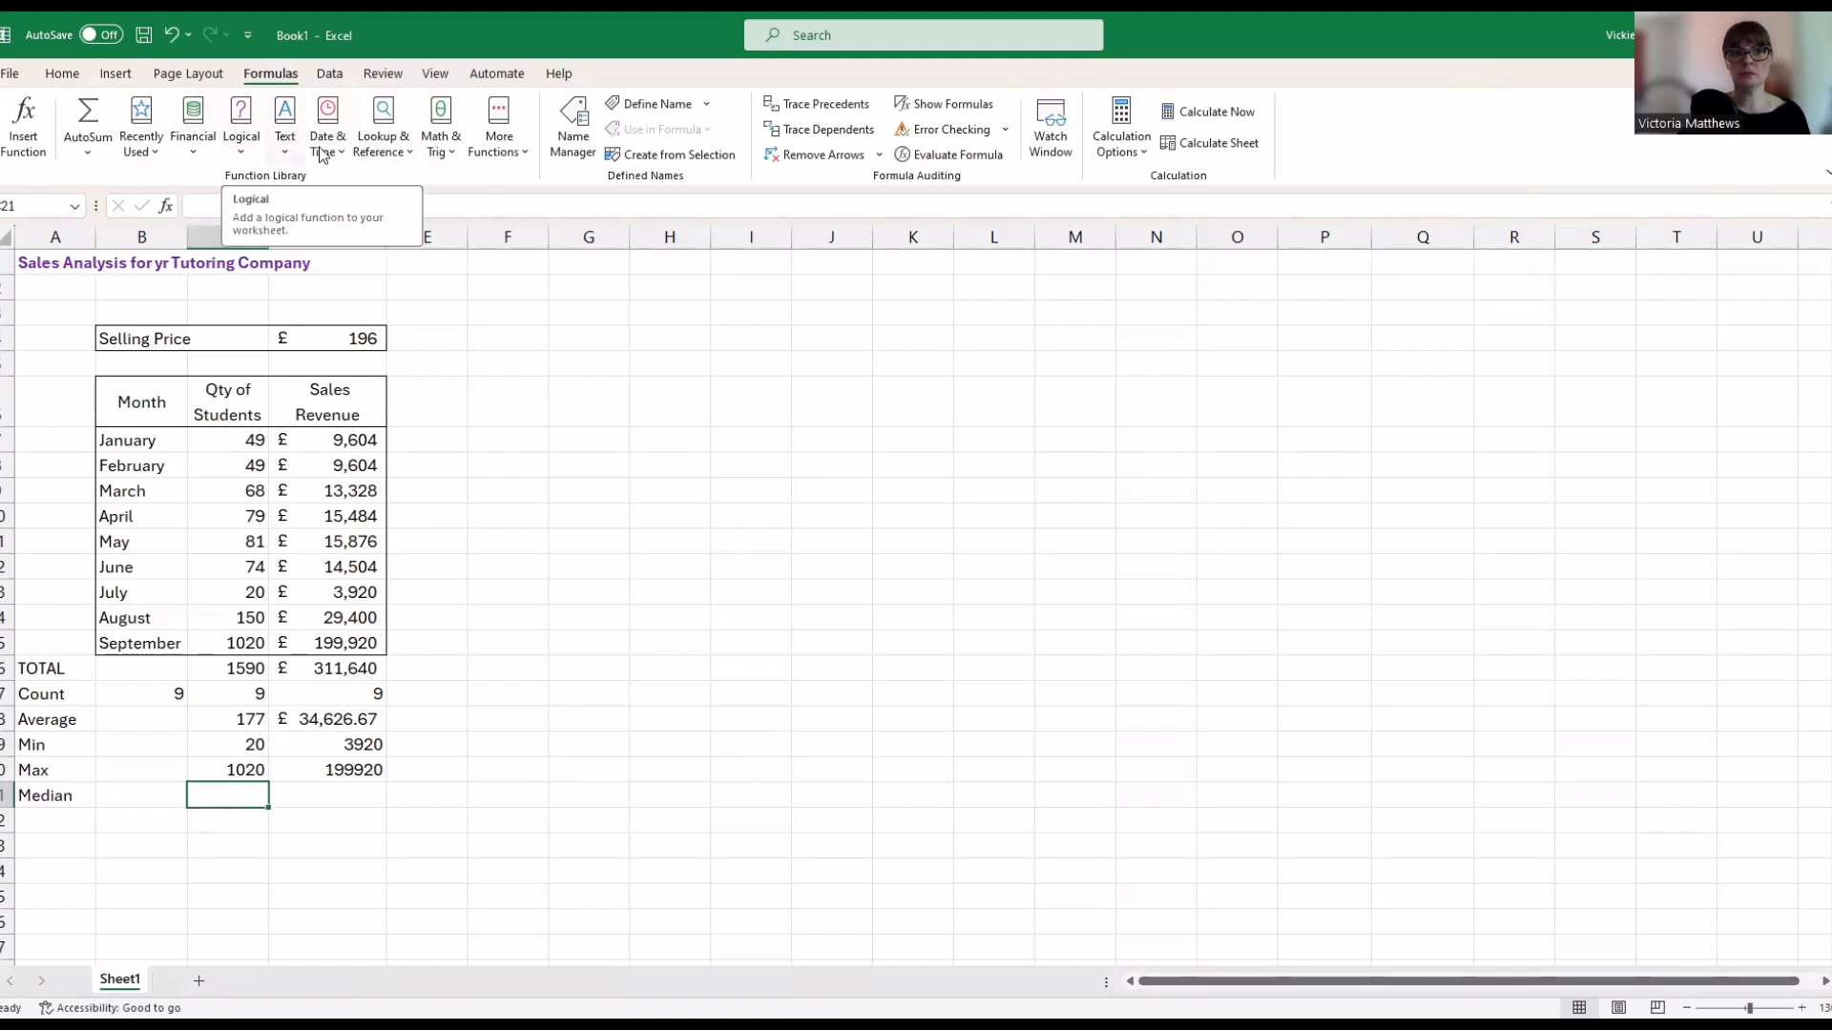
{"action": "left_click", "coordinate": [524, 151]}
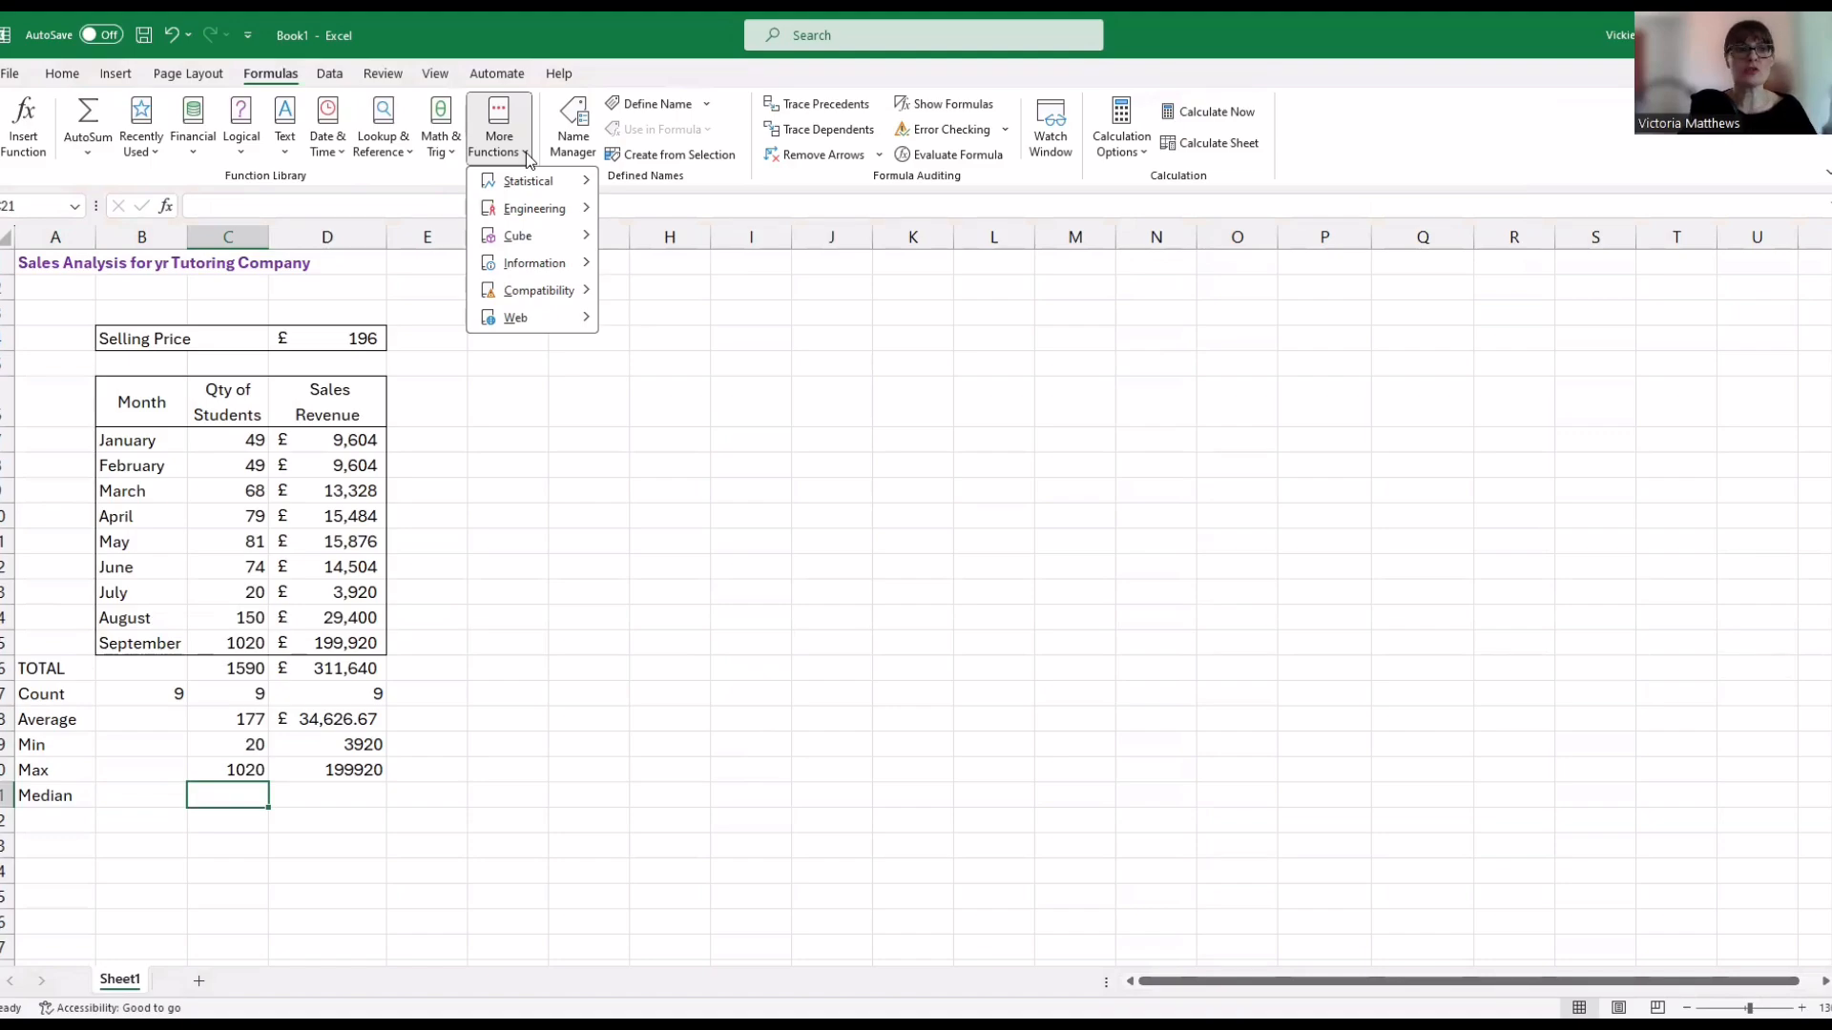
{"action": "mouse_move", "coordinate": [525, 186]}
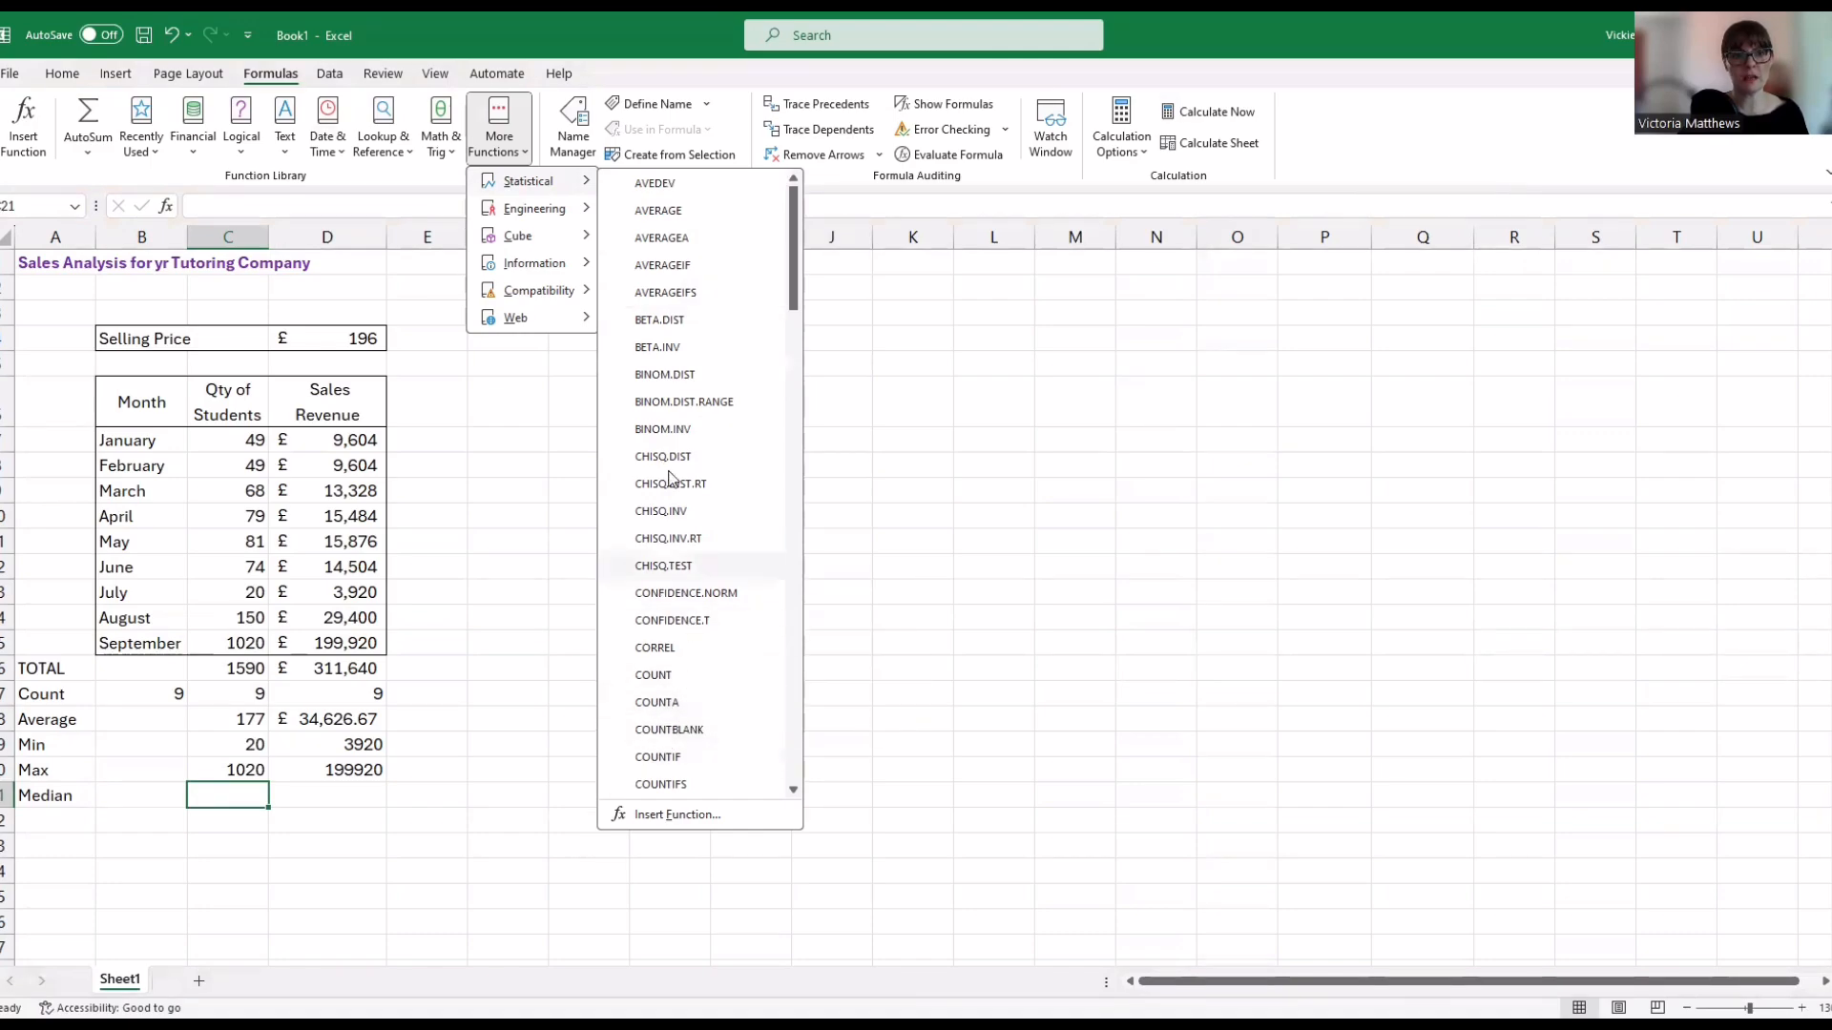
{"action": "scroll", "coordinate": [725, 676], "scroll_direction": "down", "scroll_amount": 8}
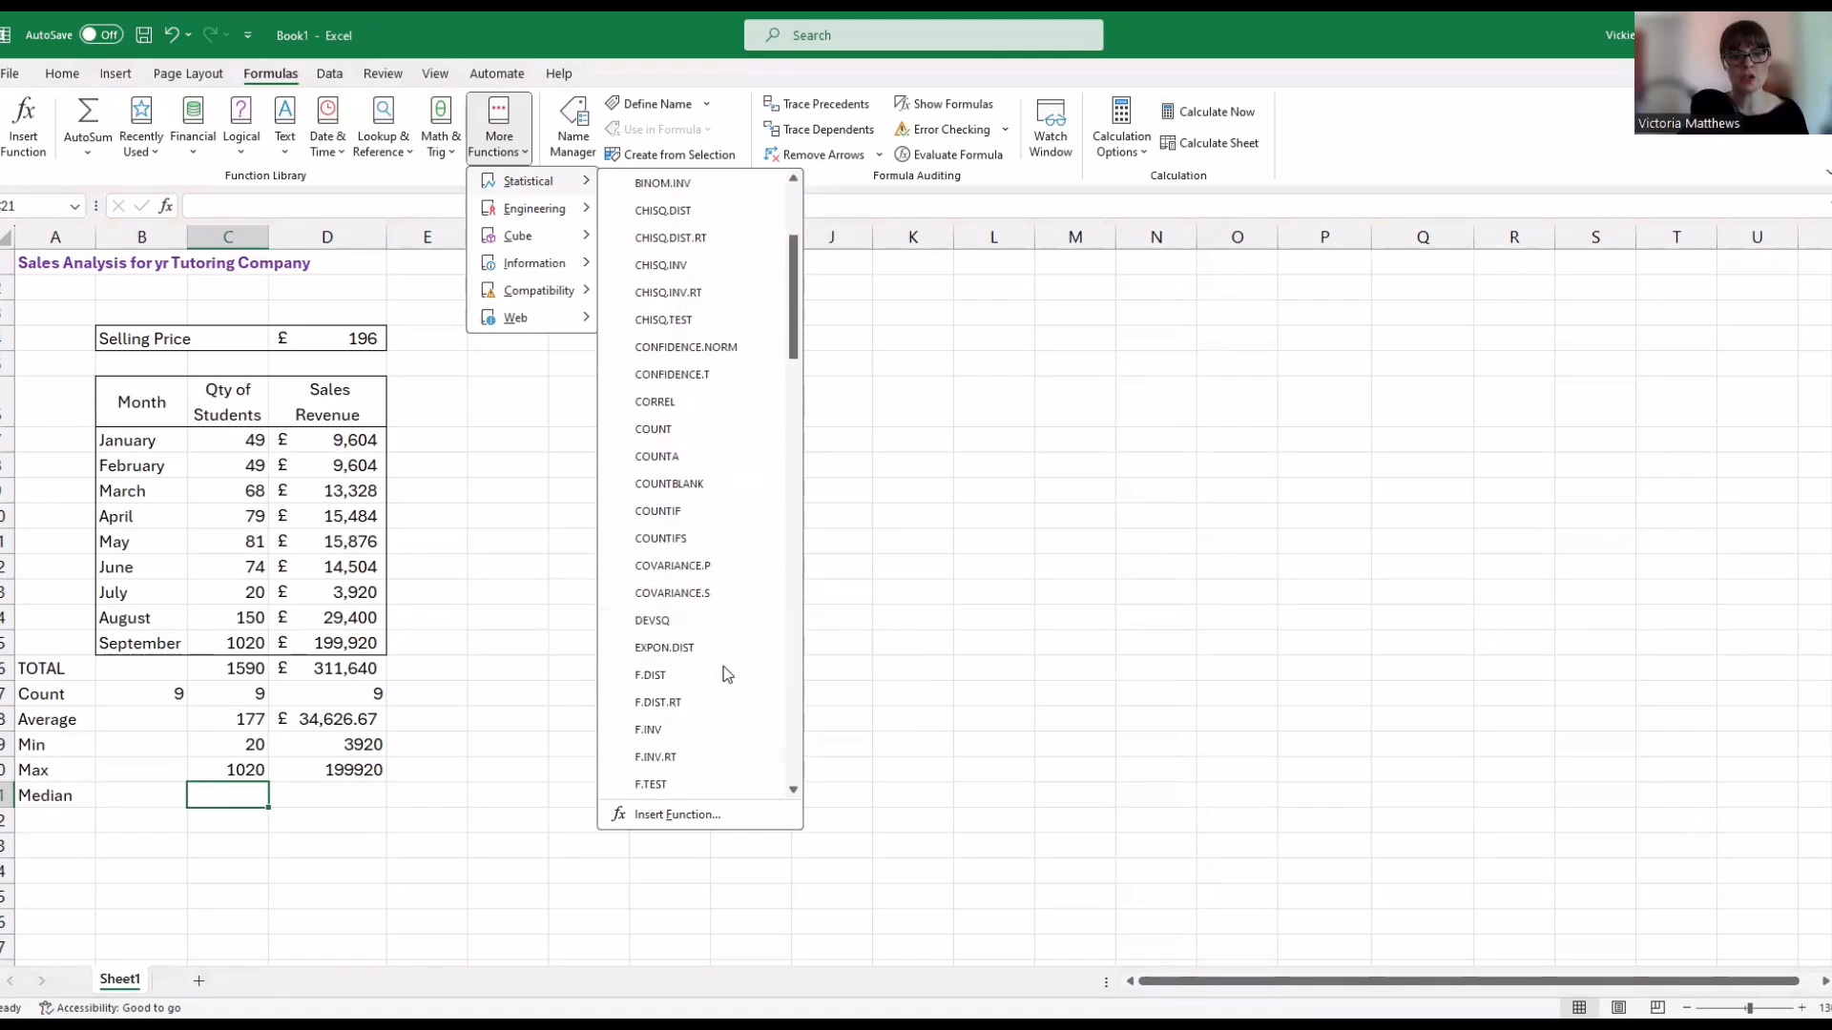
{"action": "scroll", "coordinate": [723, 668], "scroll_direction": "down", "scroll_amount": 6}
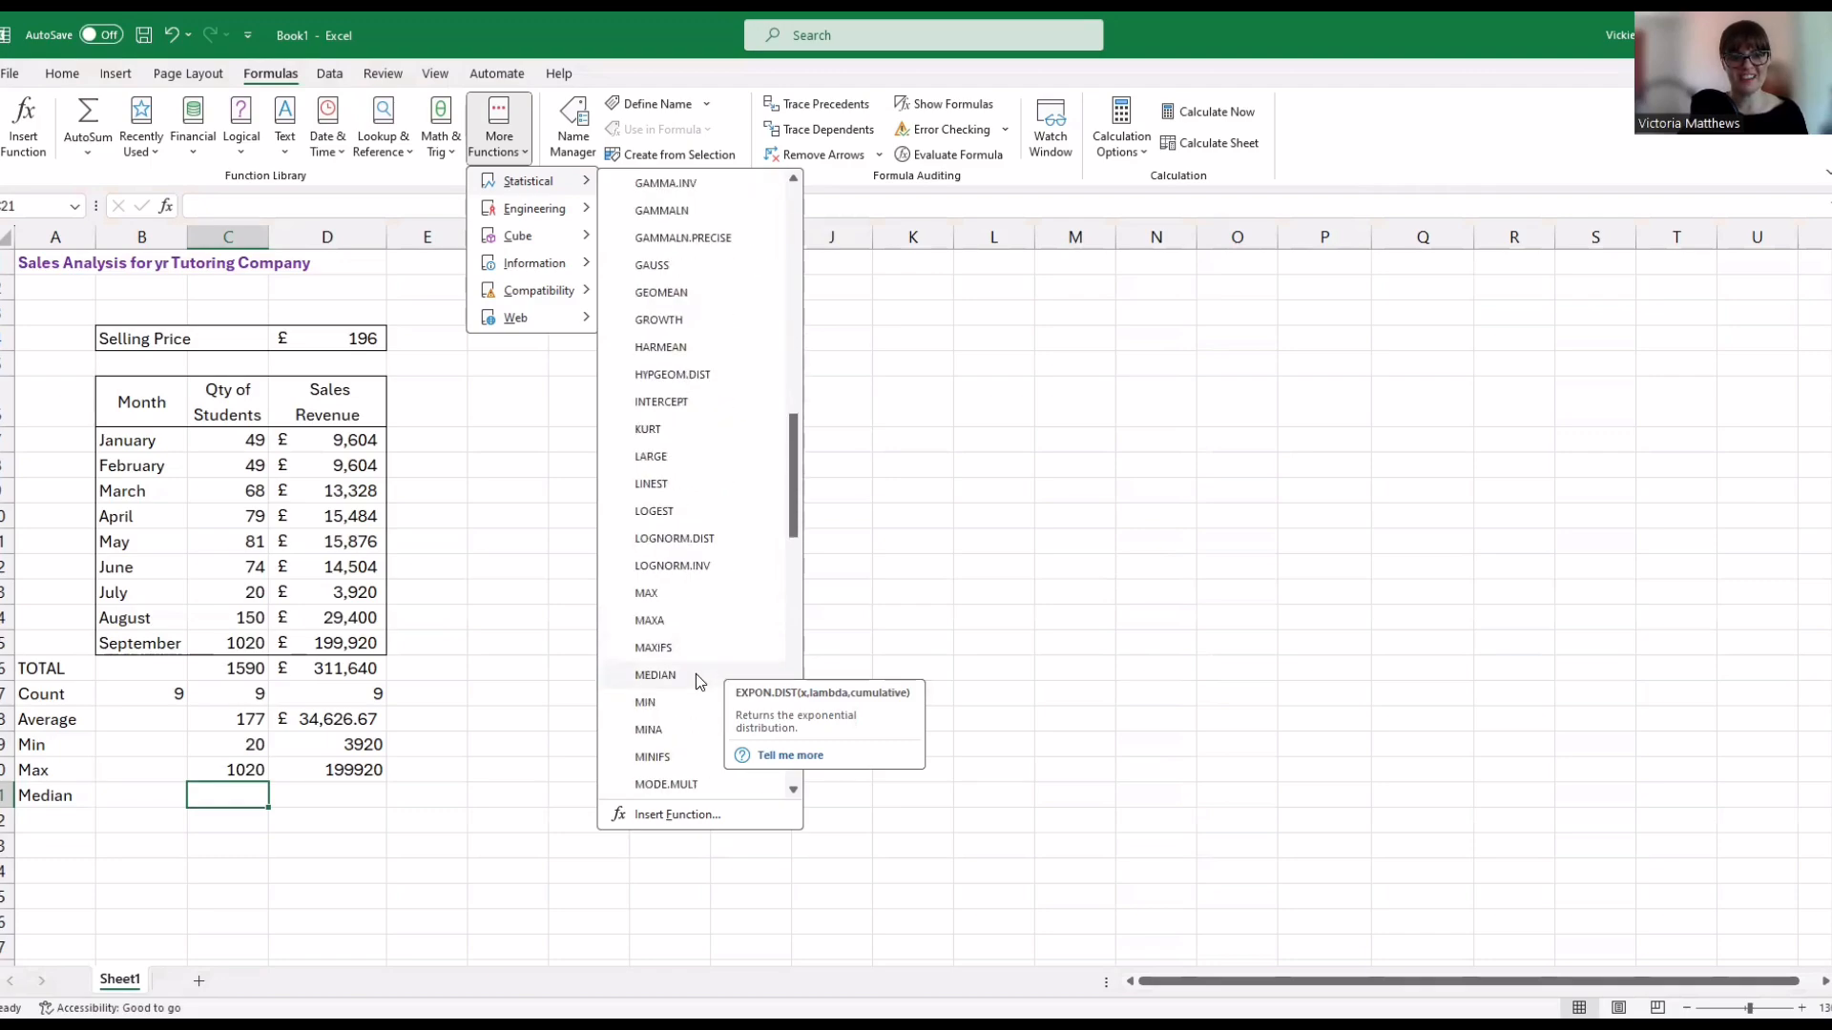
{"action": "left_click", "coordinate": [656, 674]}
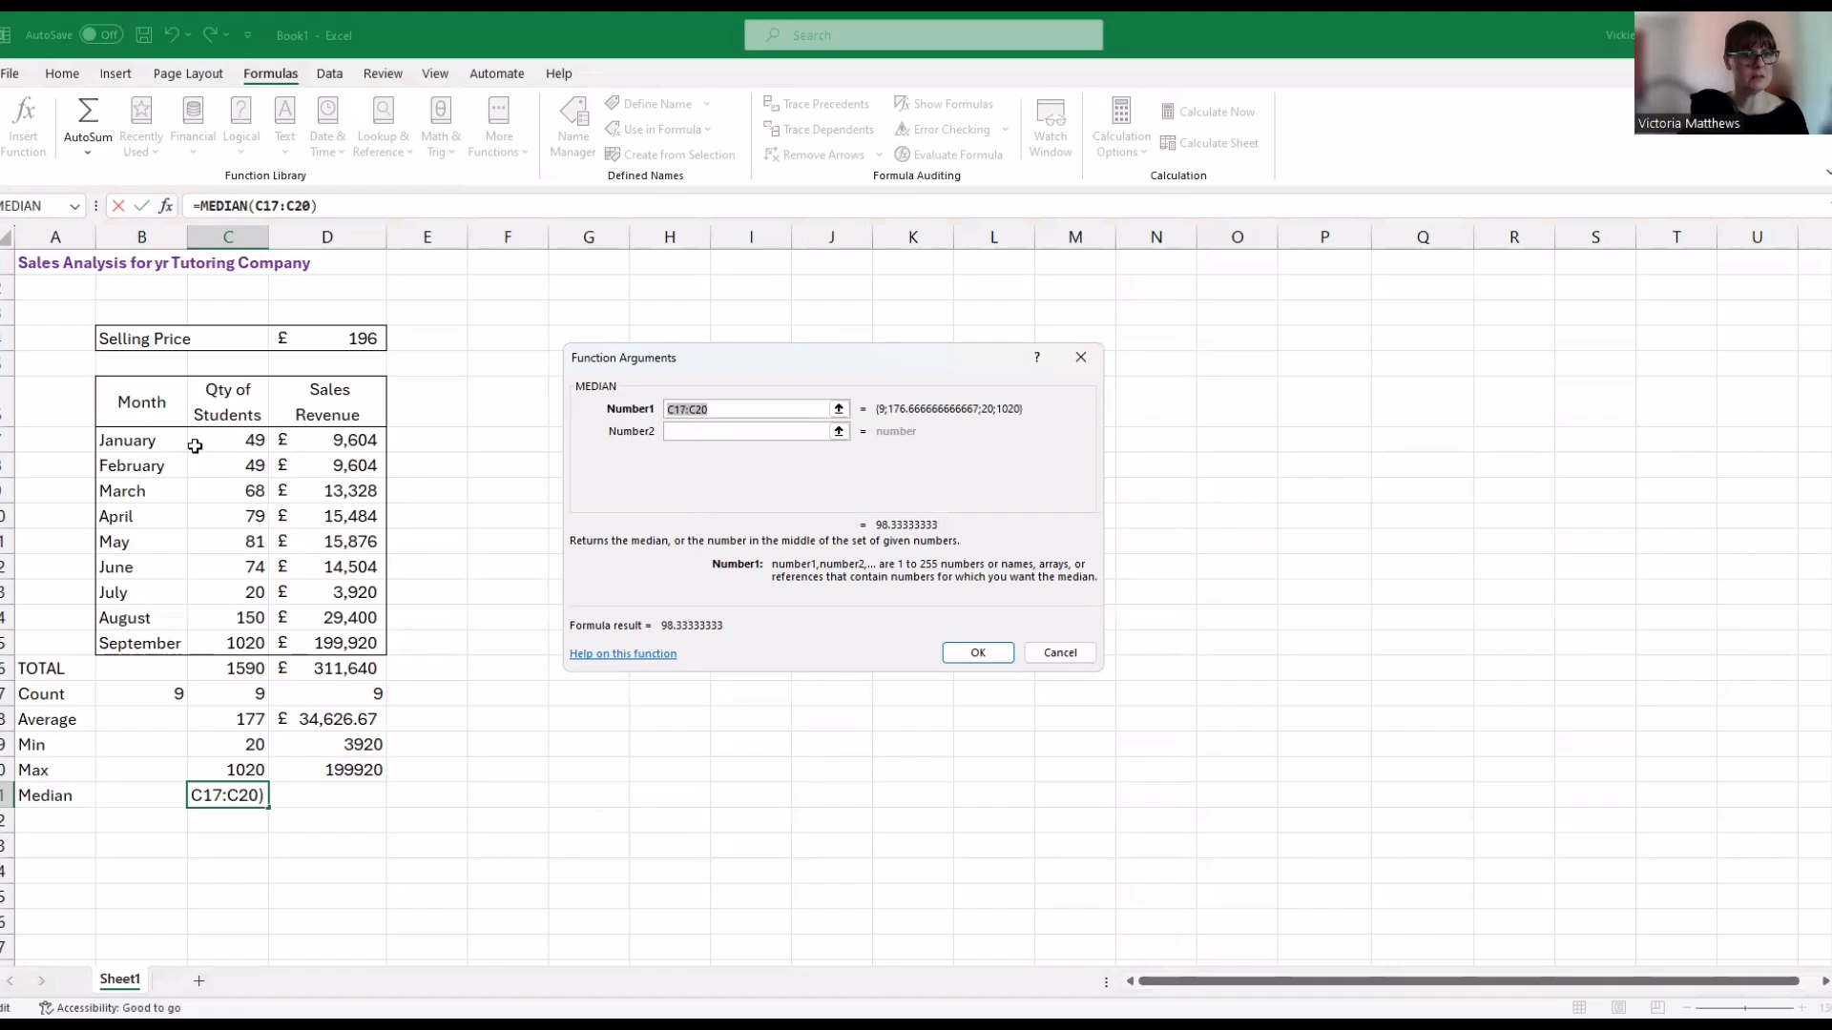
Set the MEDIAN function's first argument to C7:C15 and insert the formula in C21
{"action": "left_click", "coordinate": [723, 404]}
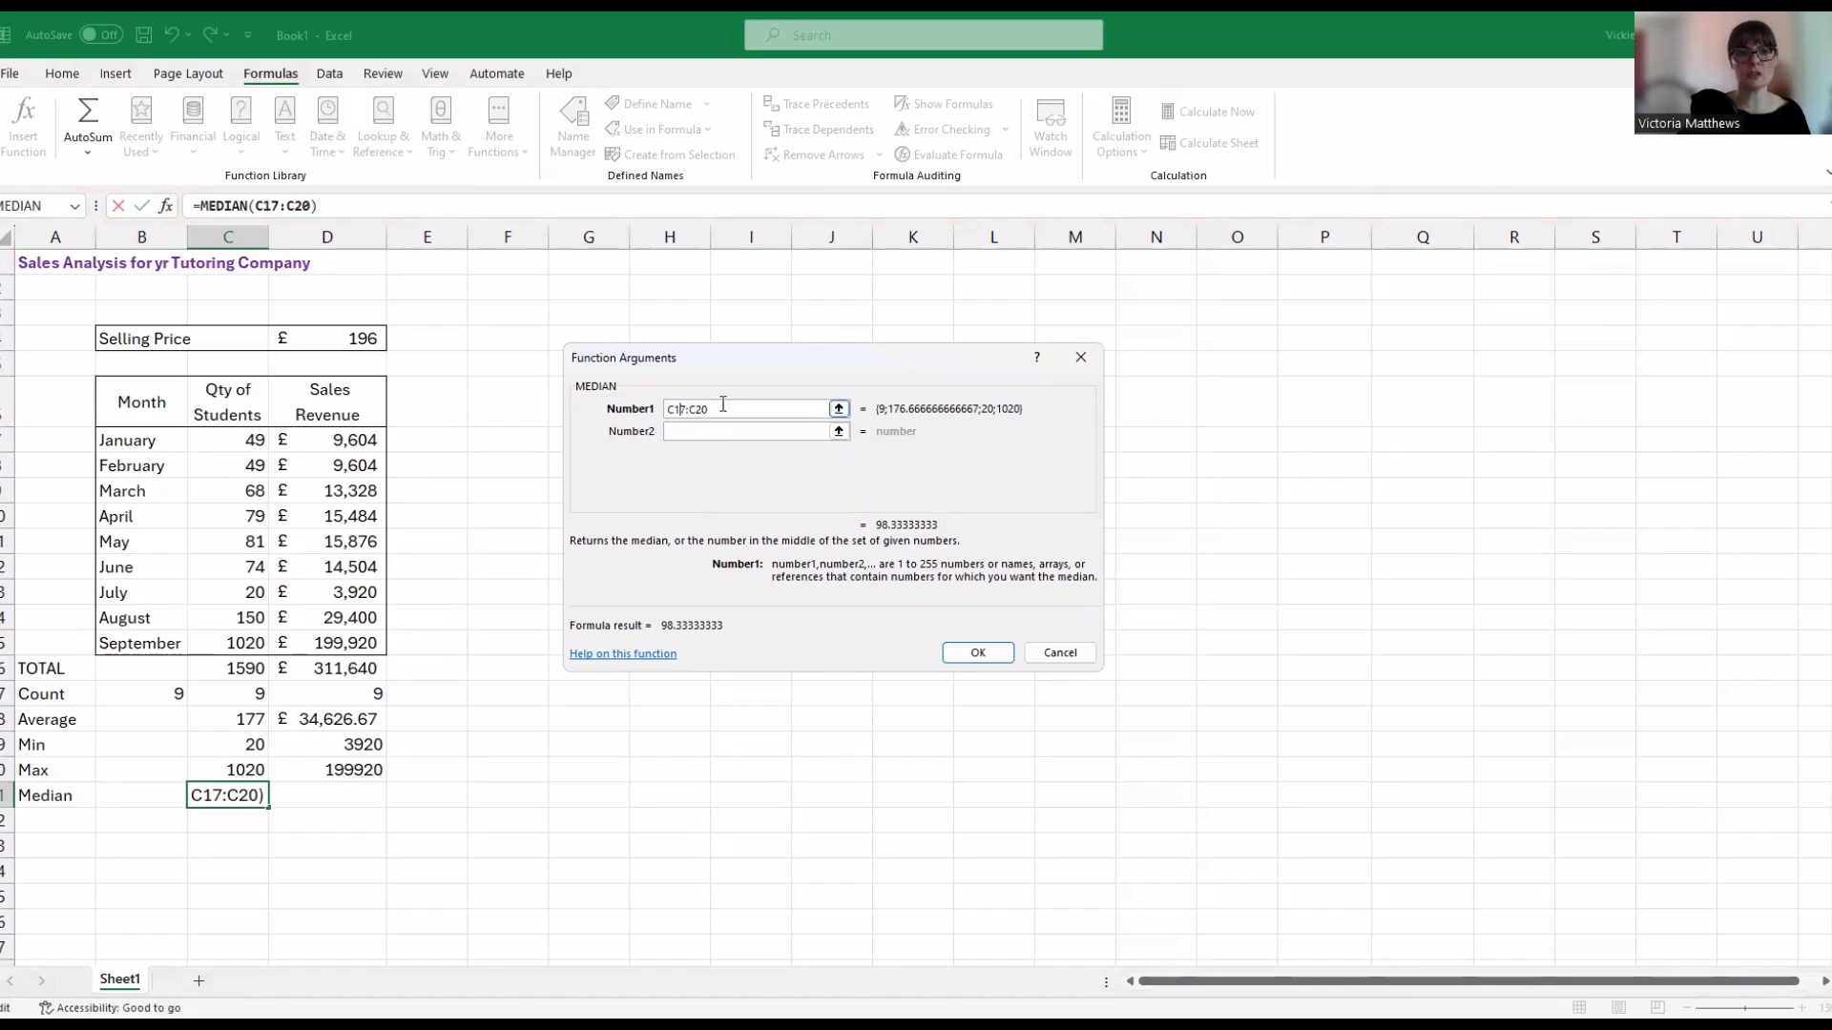
{"action": "key", "text": "BackSpace"}
{"action": "key", "text": "Right"}
{"action": "key", "text": "Right"}
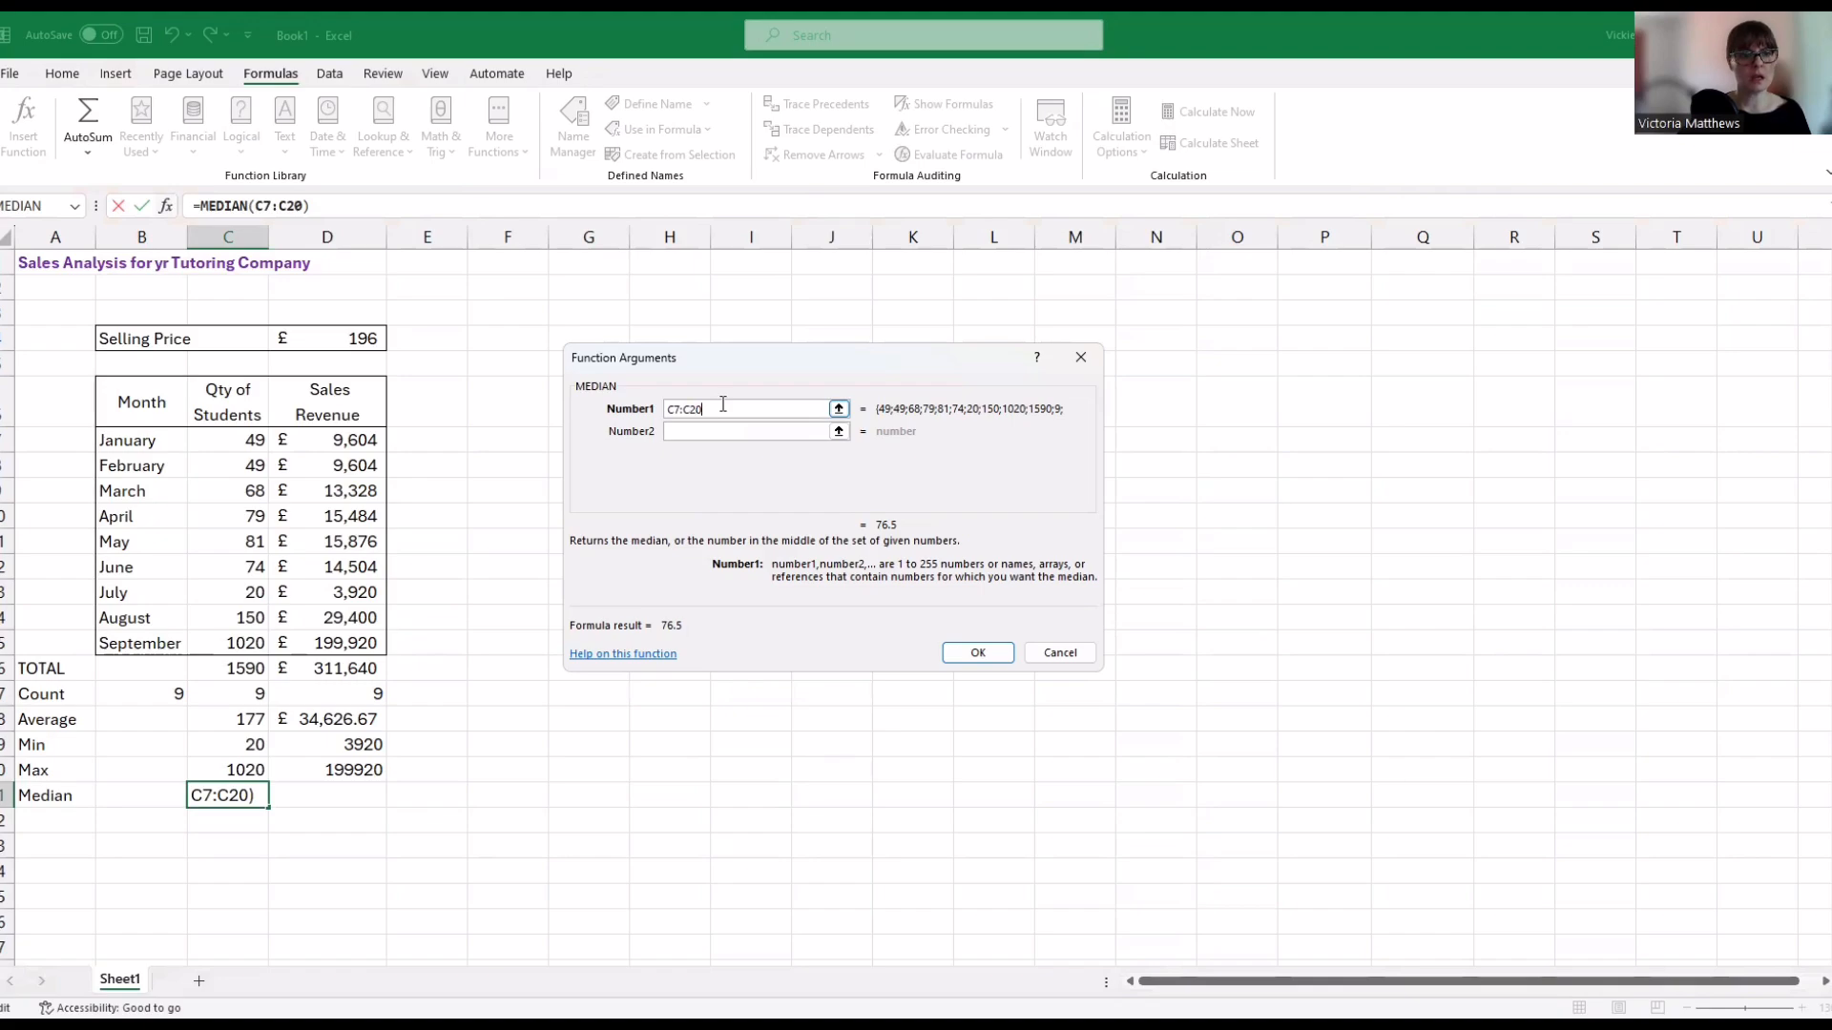
{"action": "key", "text": "BackSpace"}
{"action": "key", "text": "BackSpace"}
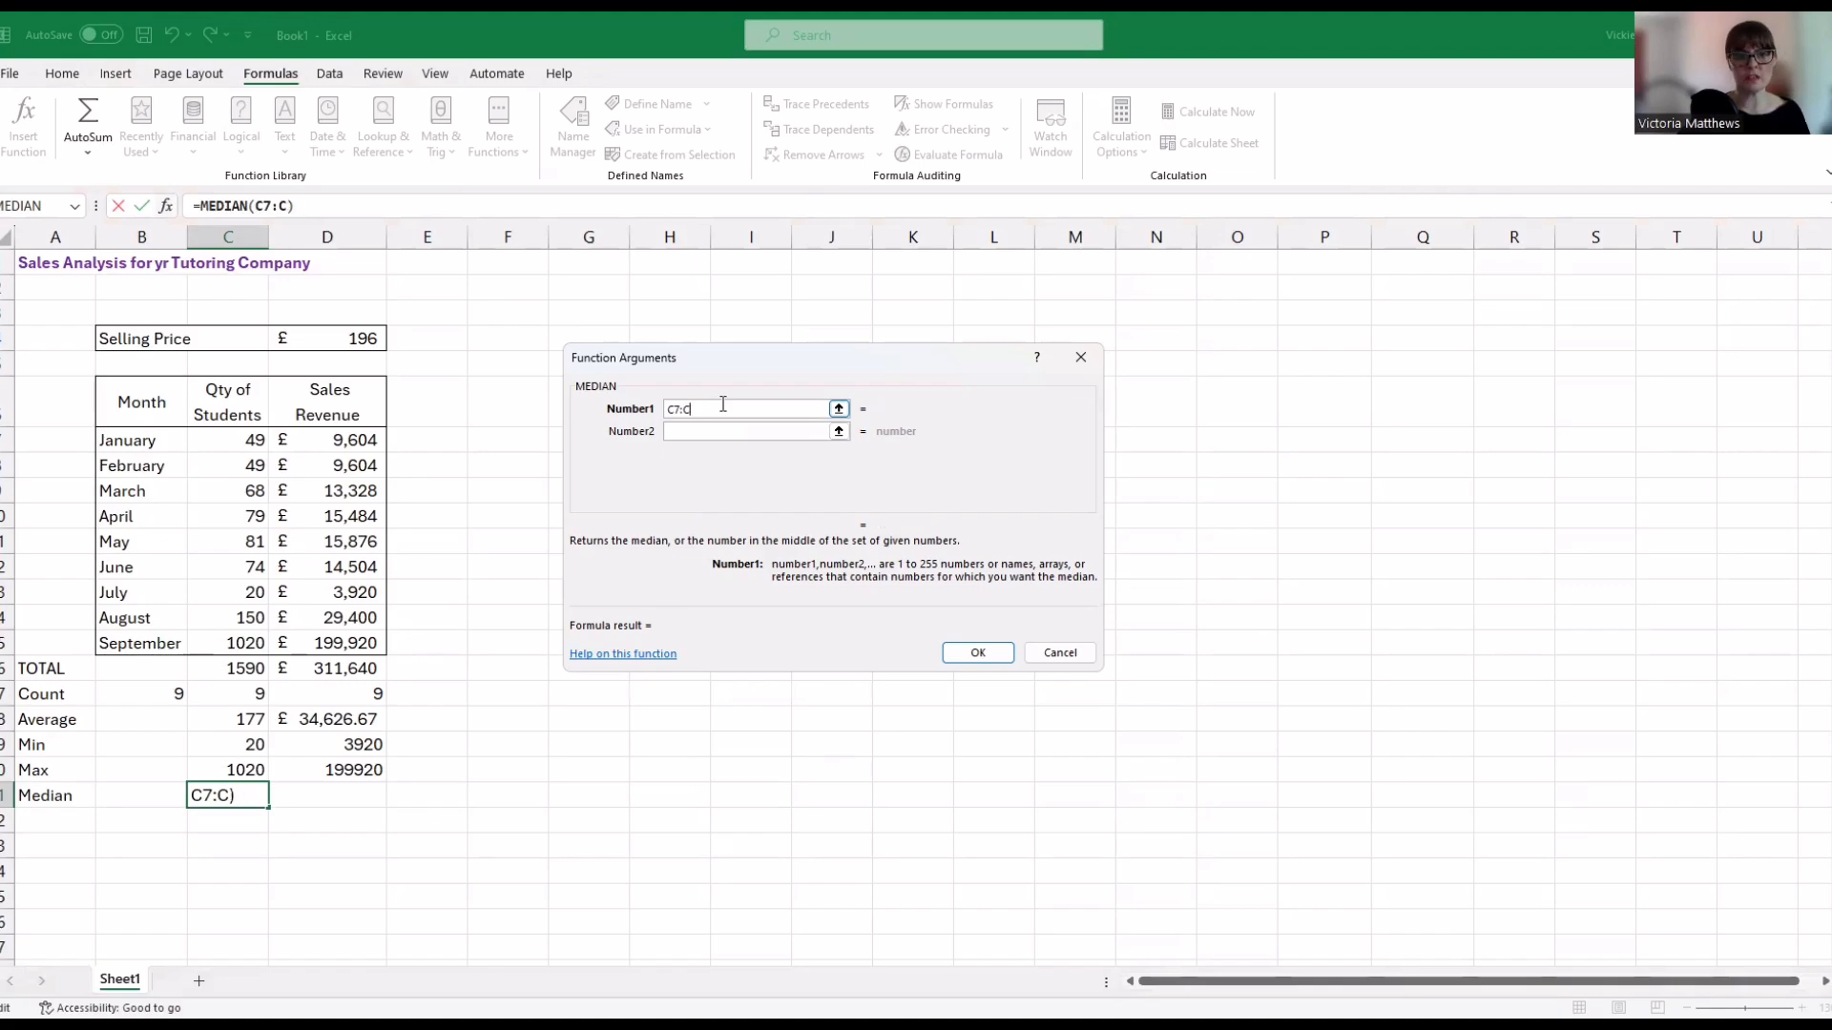
{"action": "type", "text": "15"}
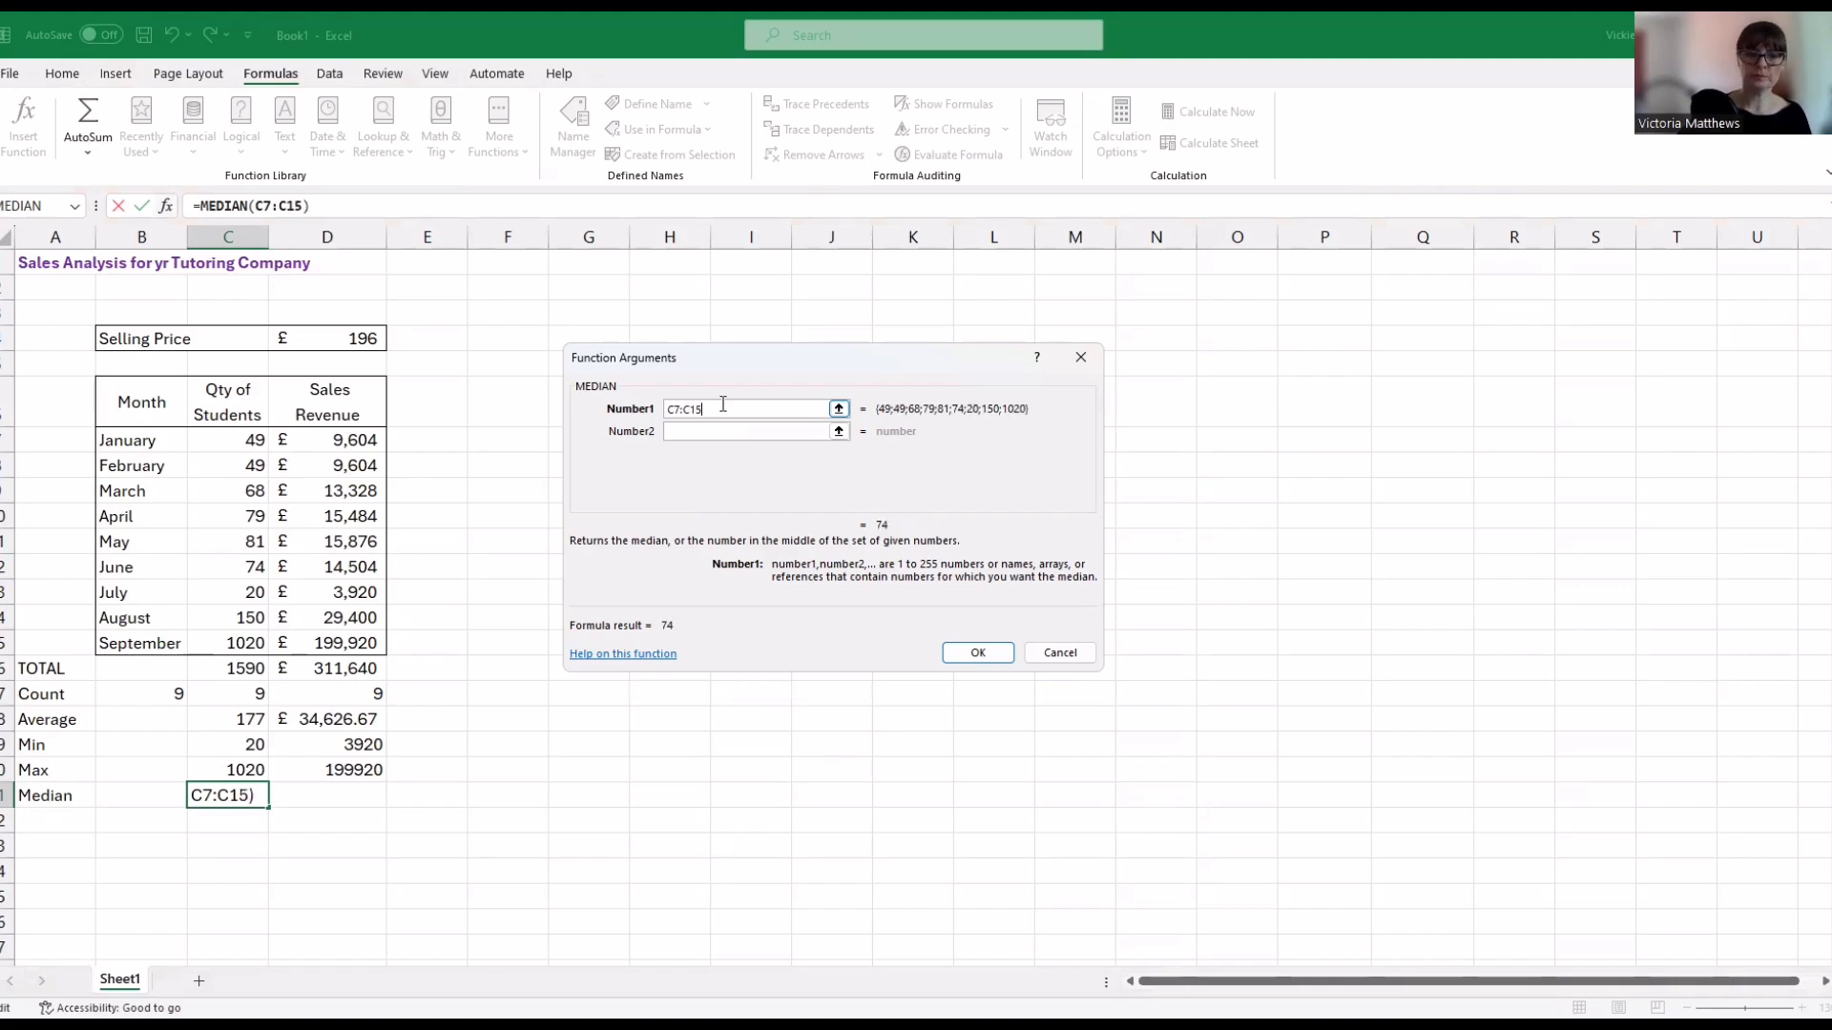
{"action": "left_click", "coordinate": [978, 653]}
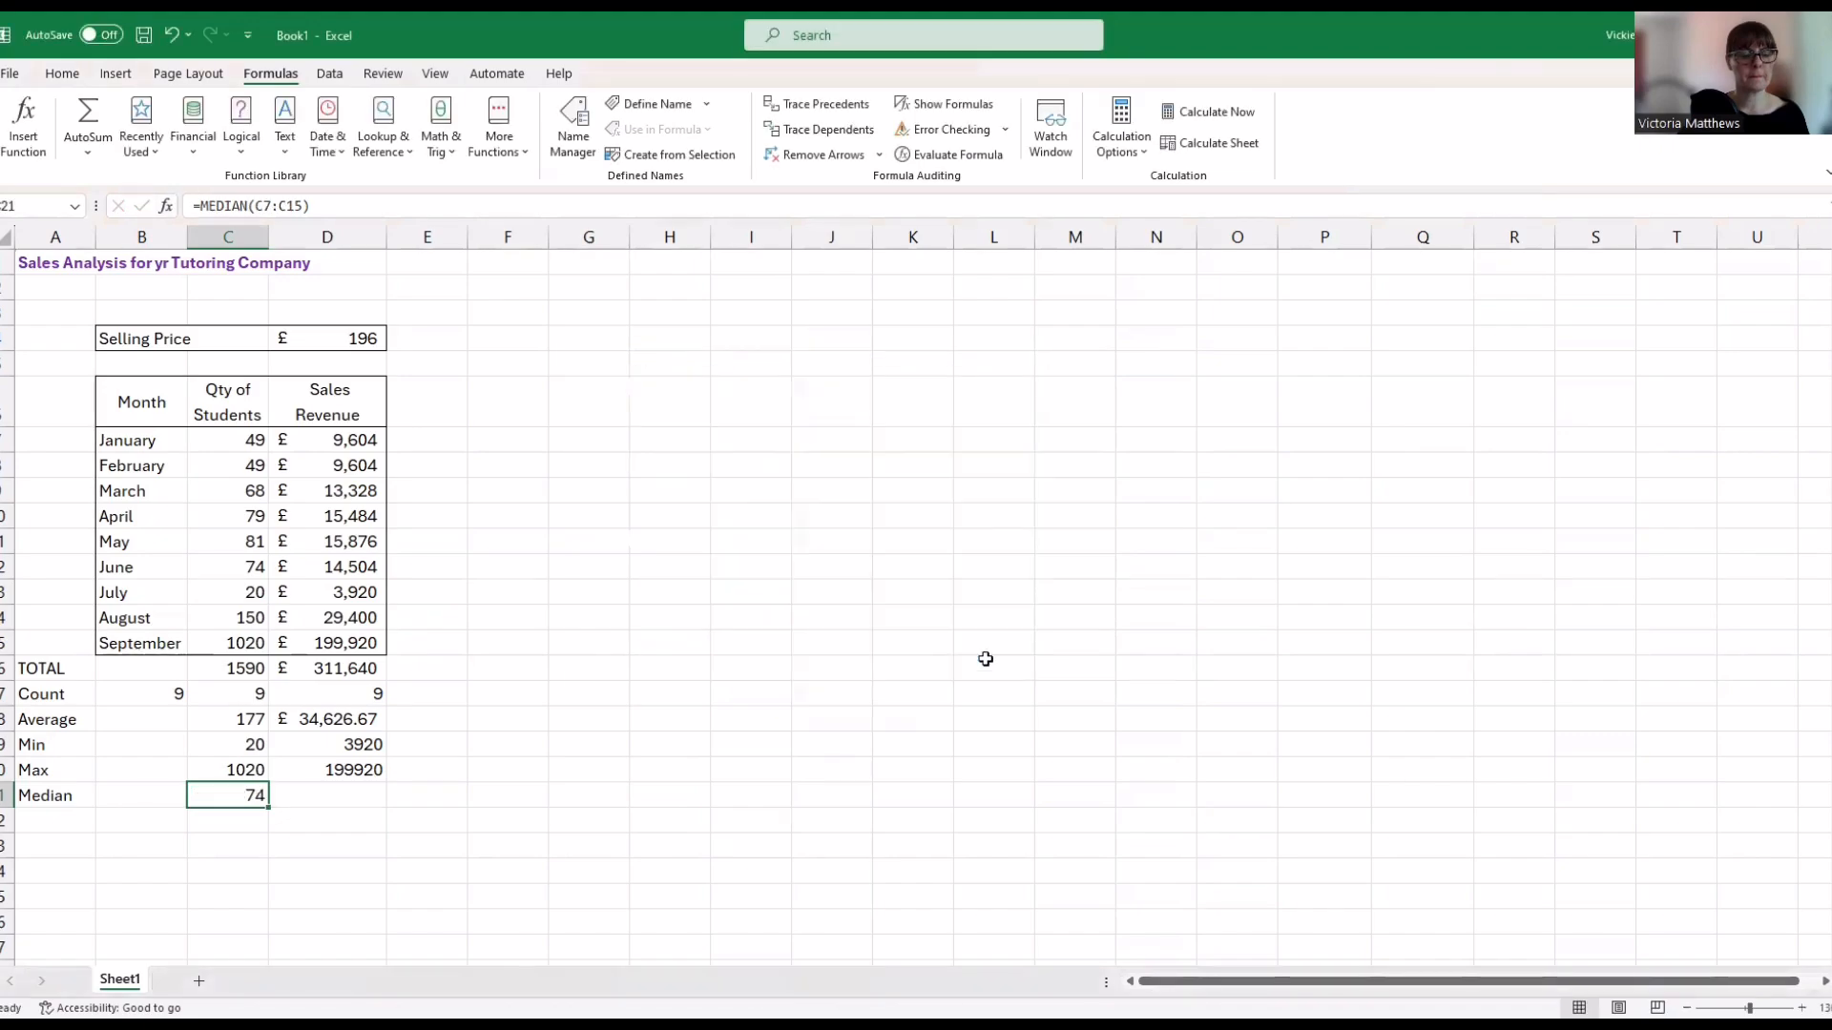
Fill the MEDIAN formula from C21 into D21 and check the medians against the June row
{"action": "left_click", "coordinate": [212, 720]}
{"action": "left_click", "coordinate": [252, 796]}
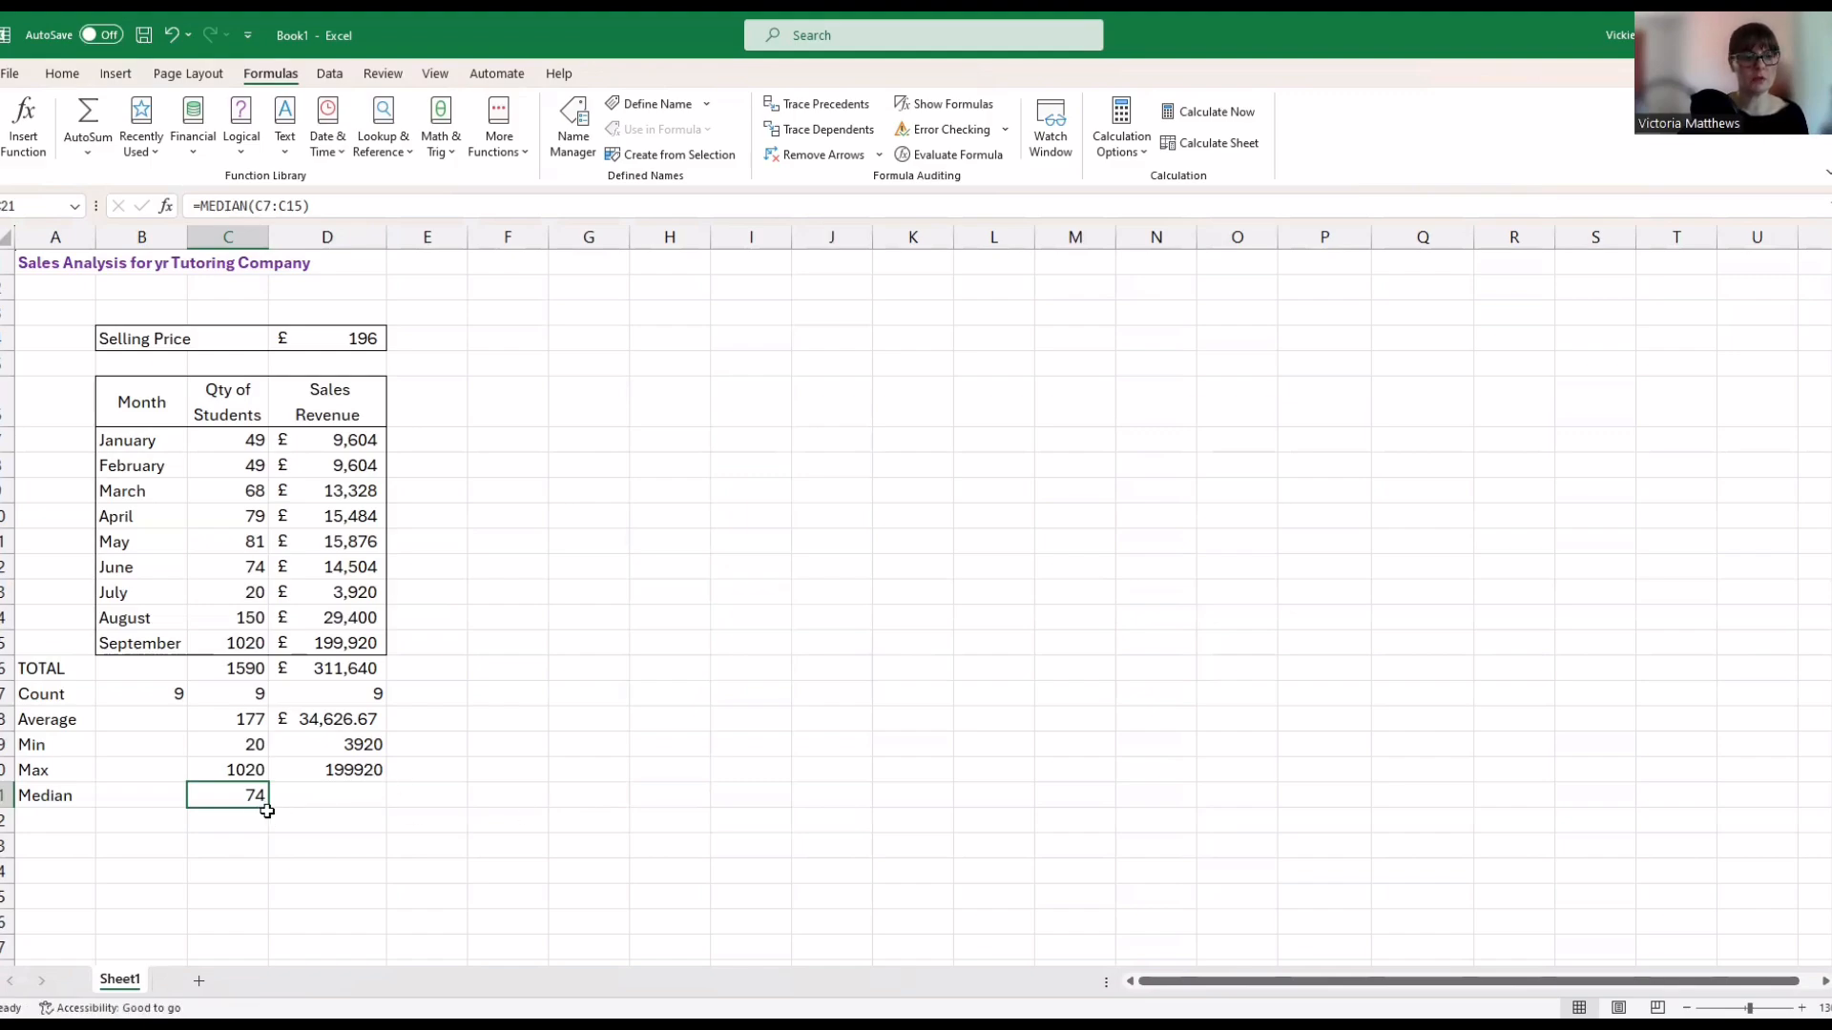
{"action": "left_click_drag", "start_coordinate": [268, 810], "coordinate": [374, 799]}
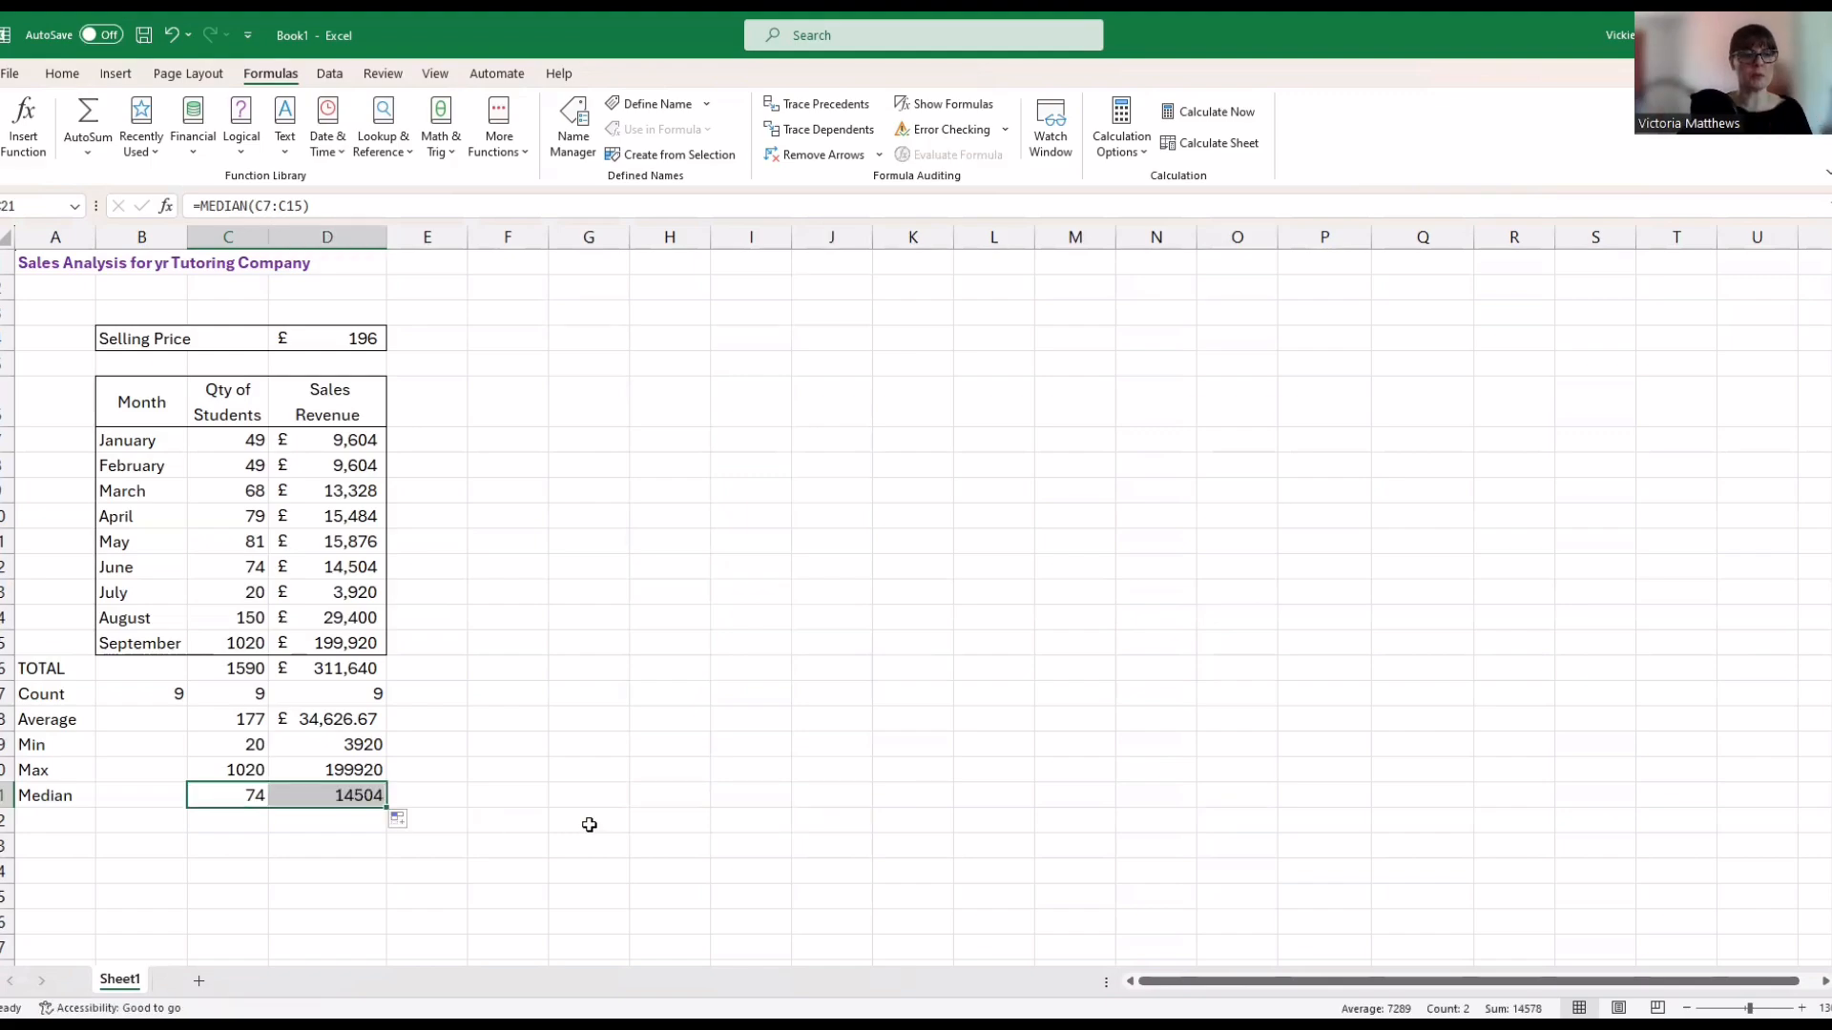
{"action": "left_click", "coordinate": [360, 570]}
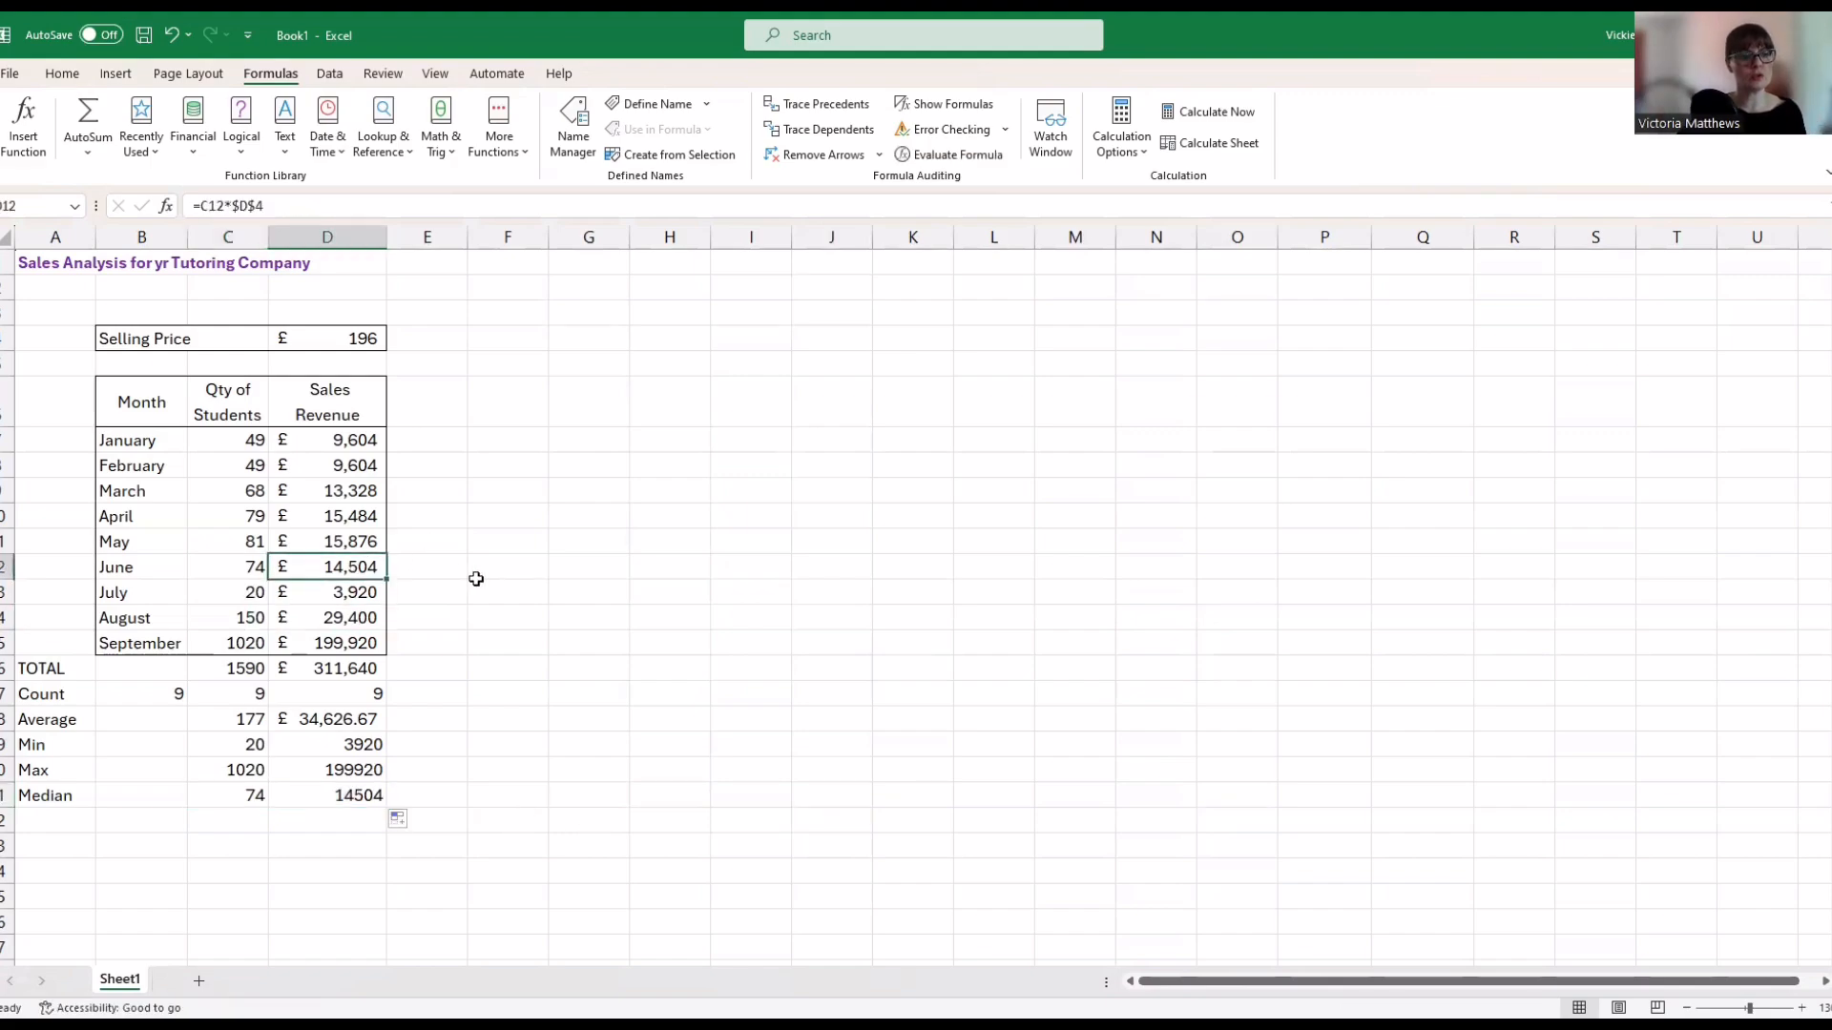
{"action": "left_click", "coordinate": [250, 566]}
{"action": "left_click", "coordinate": [357, 570]}
Add the label Mode in A22 below the Median label
{"action": "left_click", "coordinate": [82, 816]}
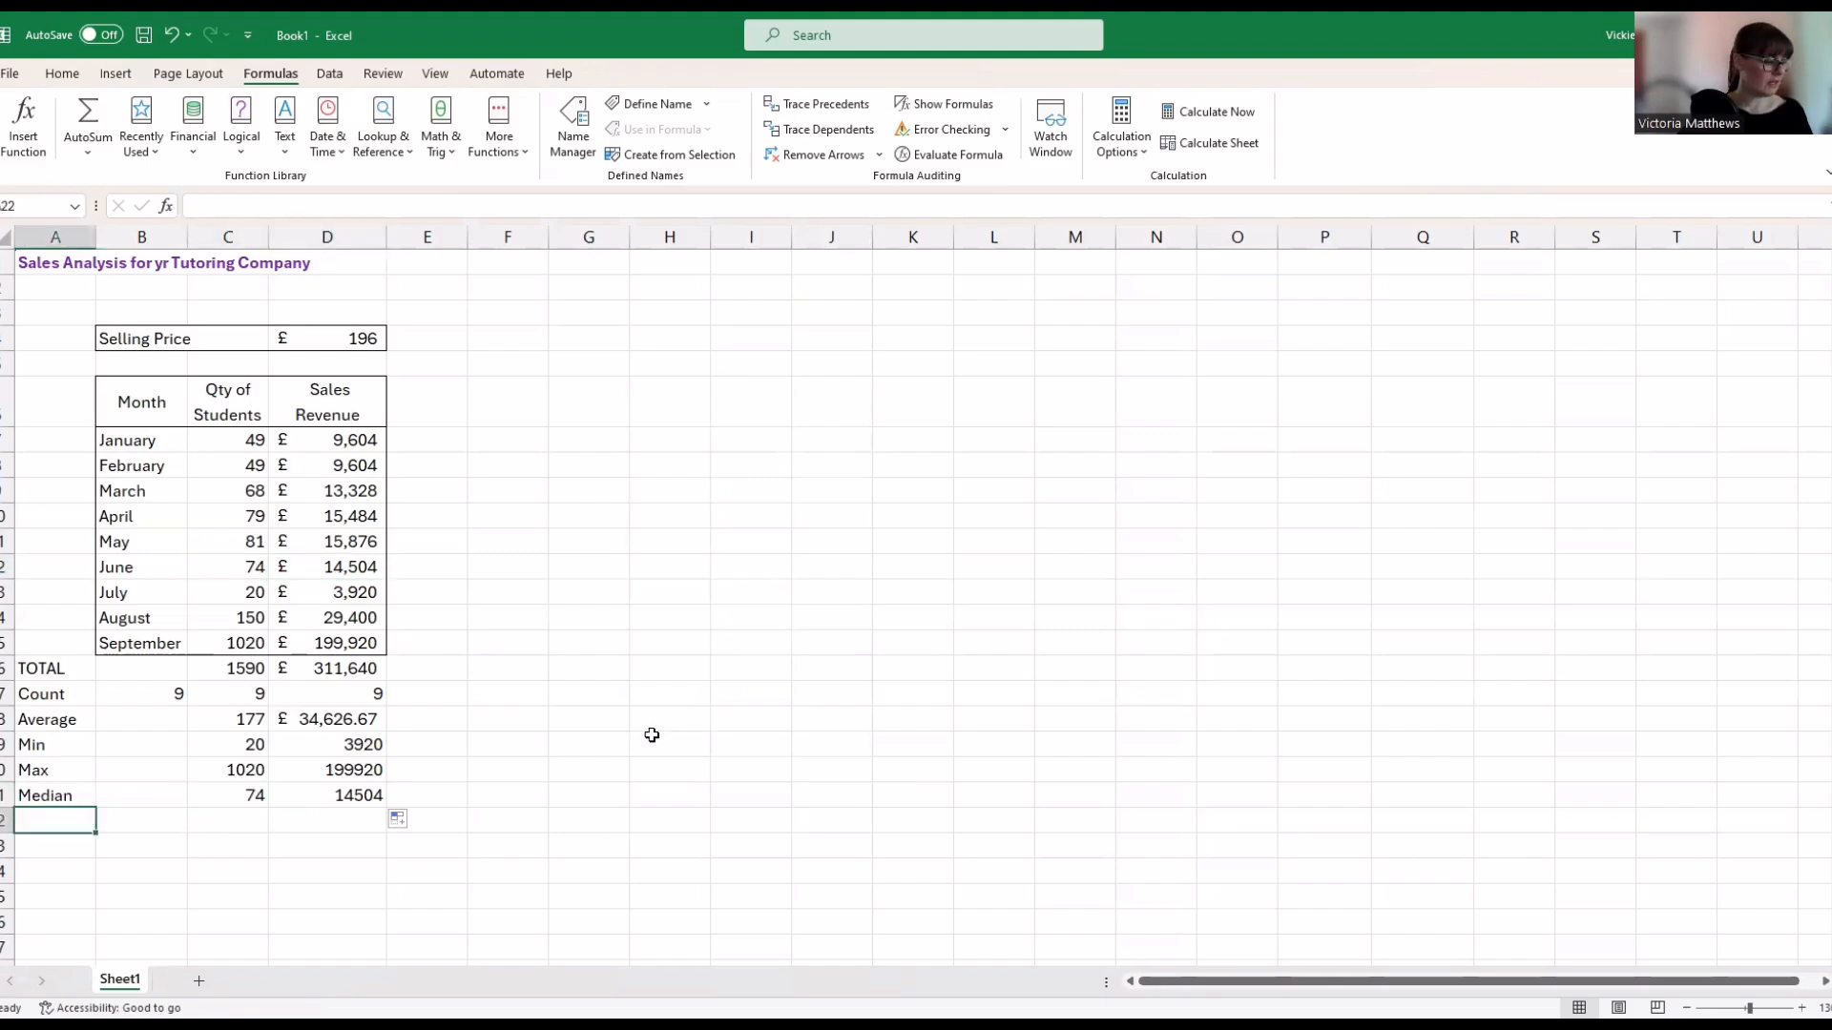
{"action": "type", "text": "Mode"}
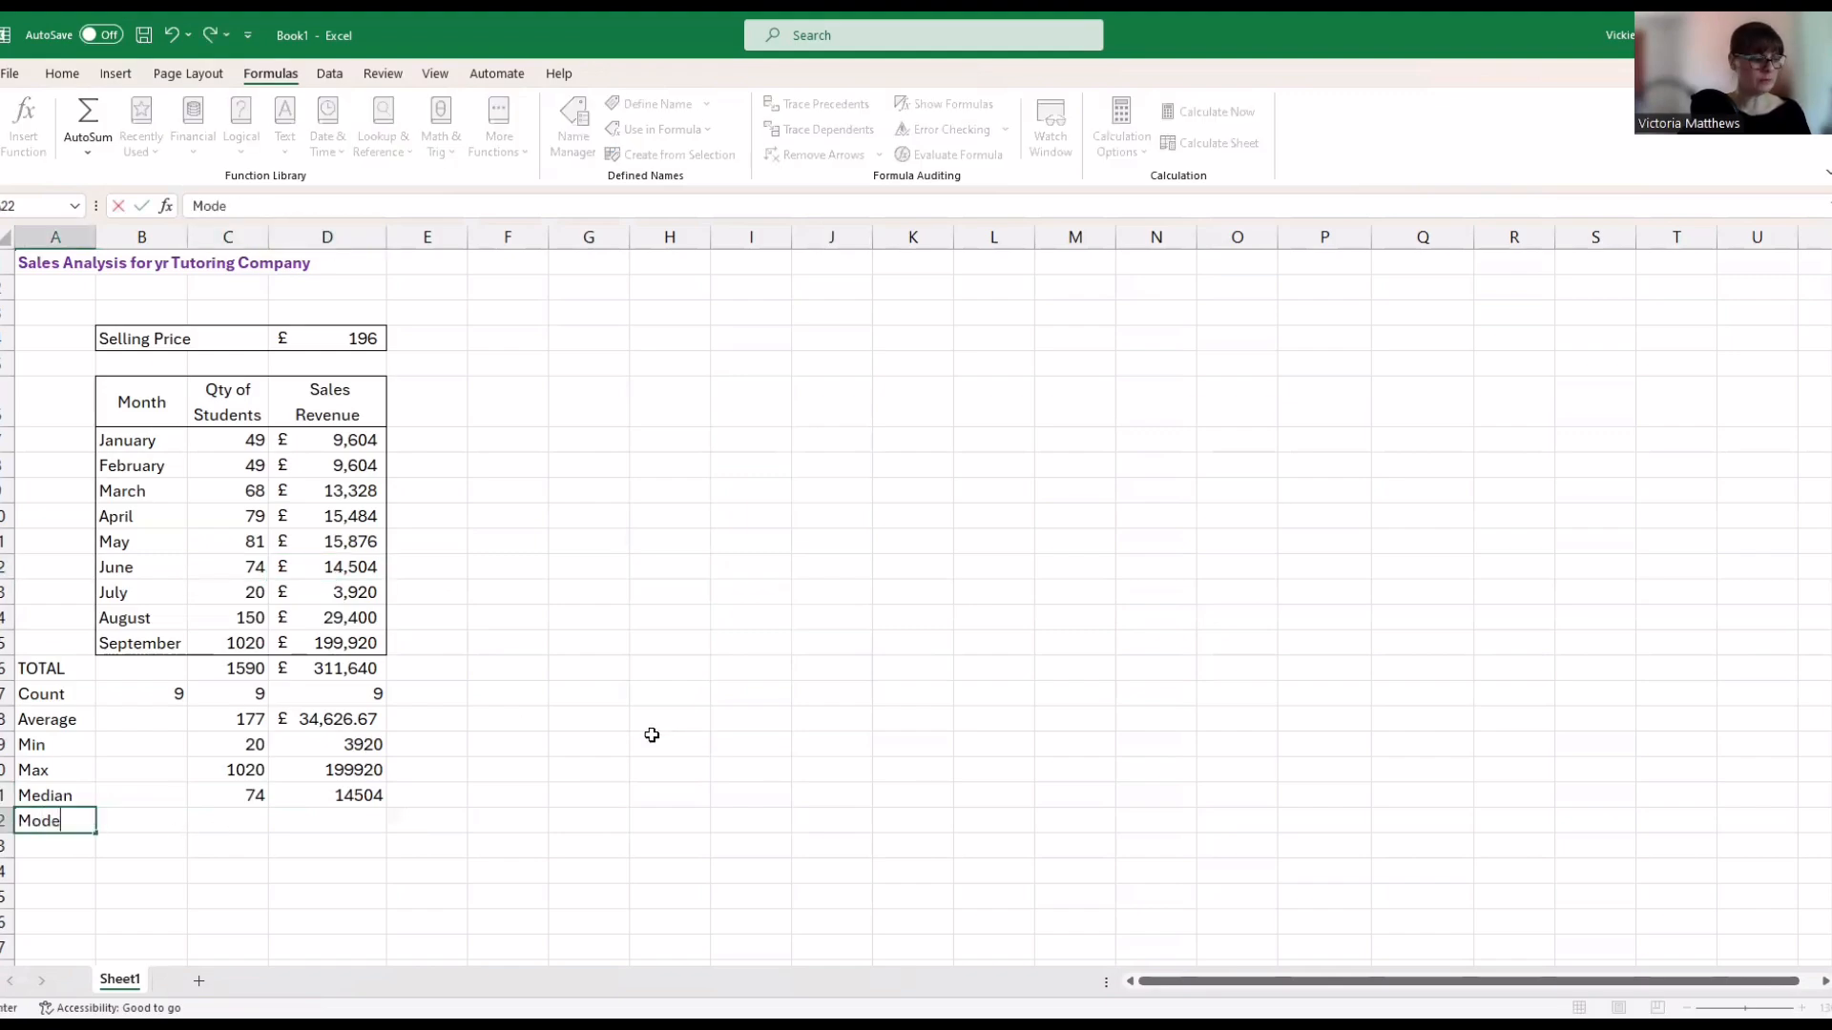
{"action": "key", "text": "Tab"}
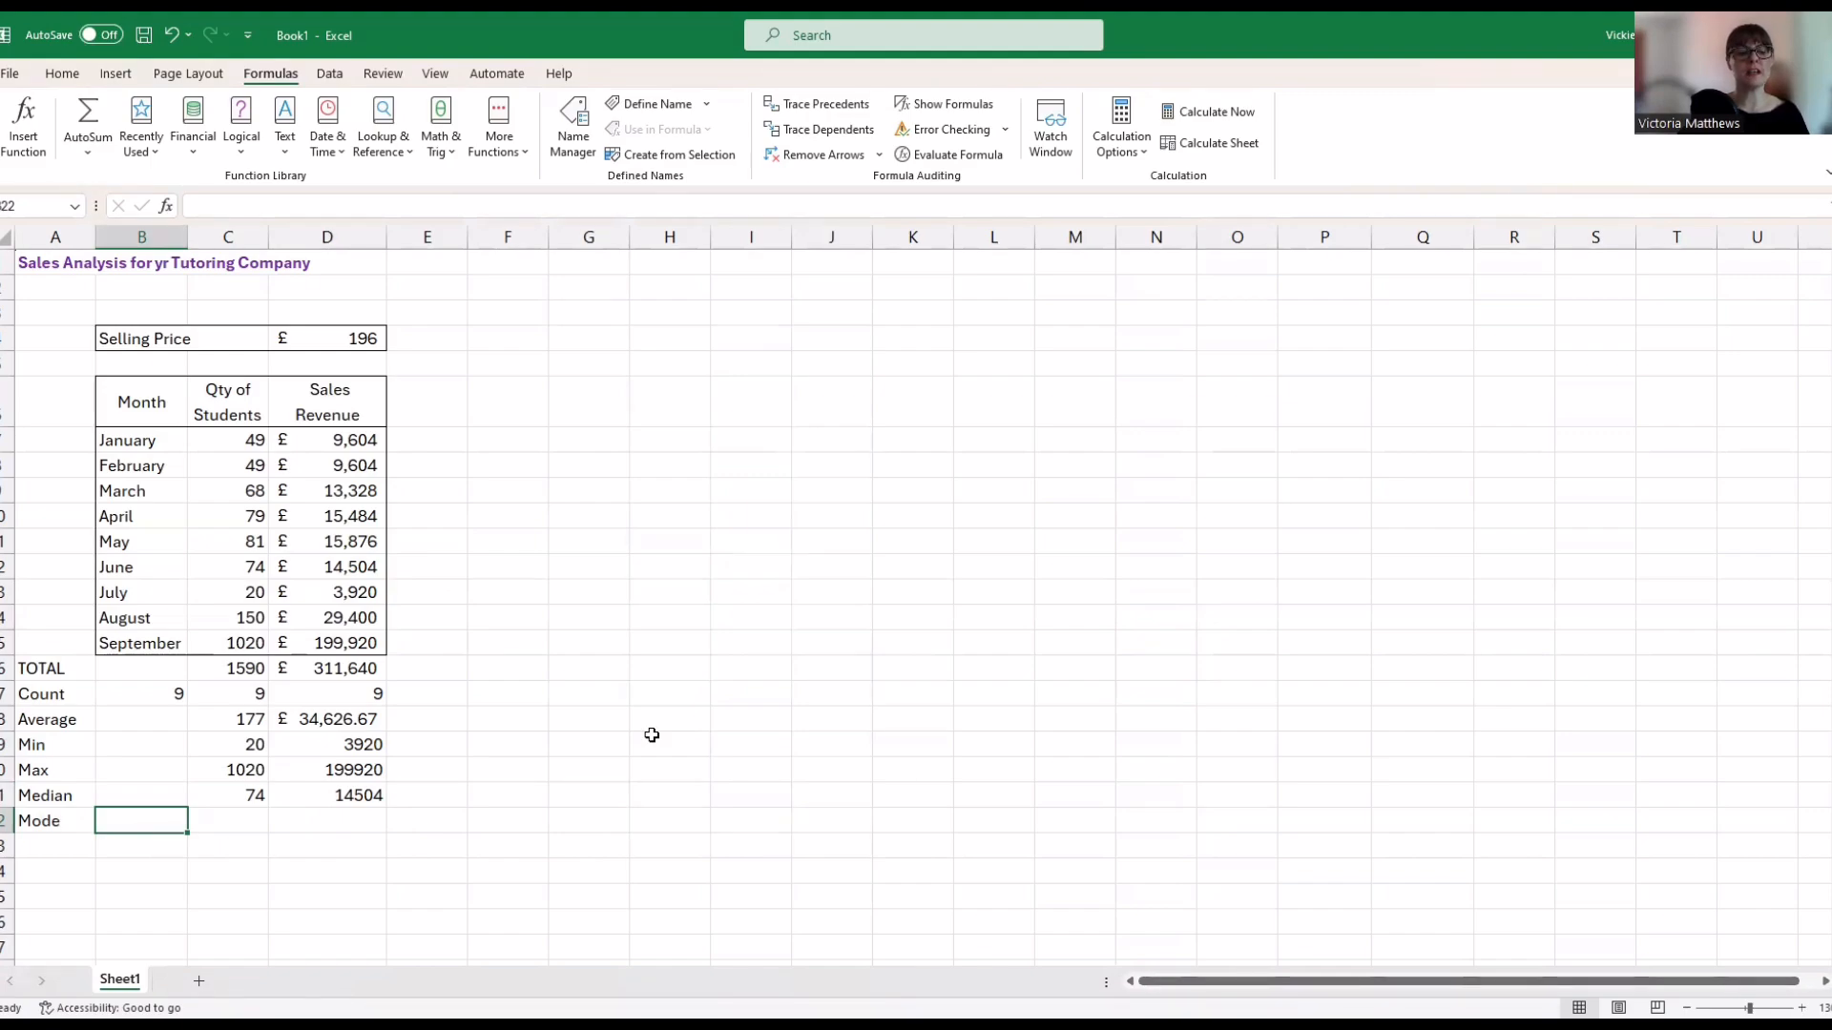
{"action": "key", "text": "Up"}
{"action": "key", "text": "Down"}
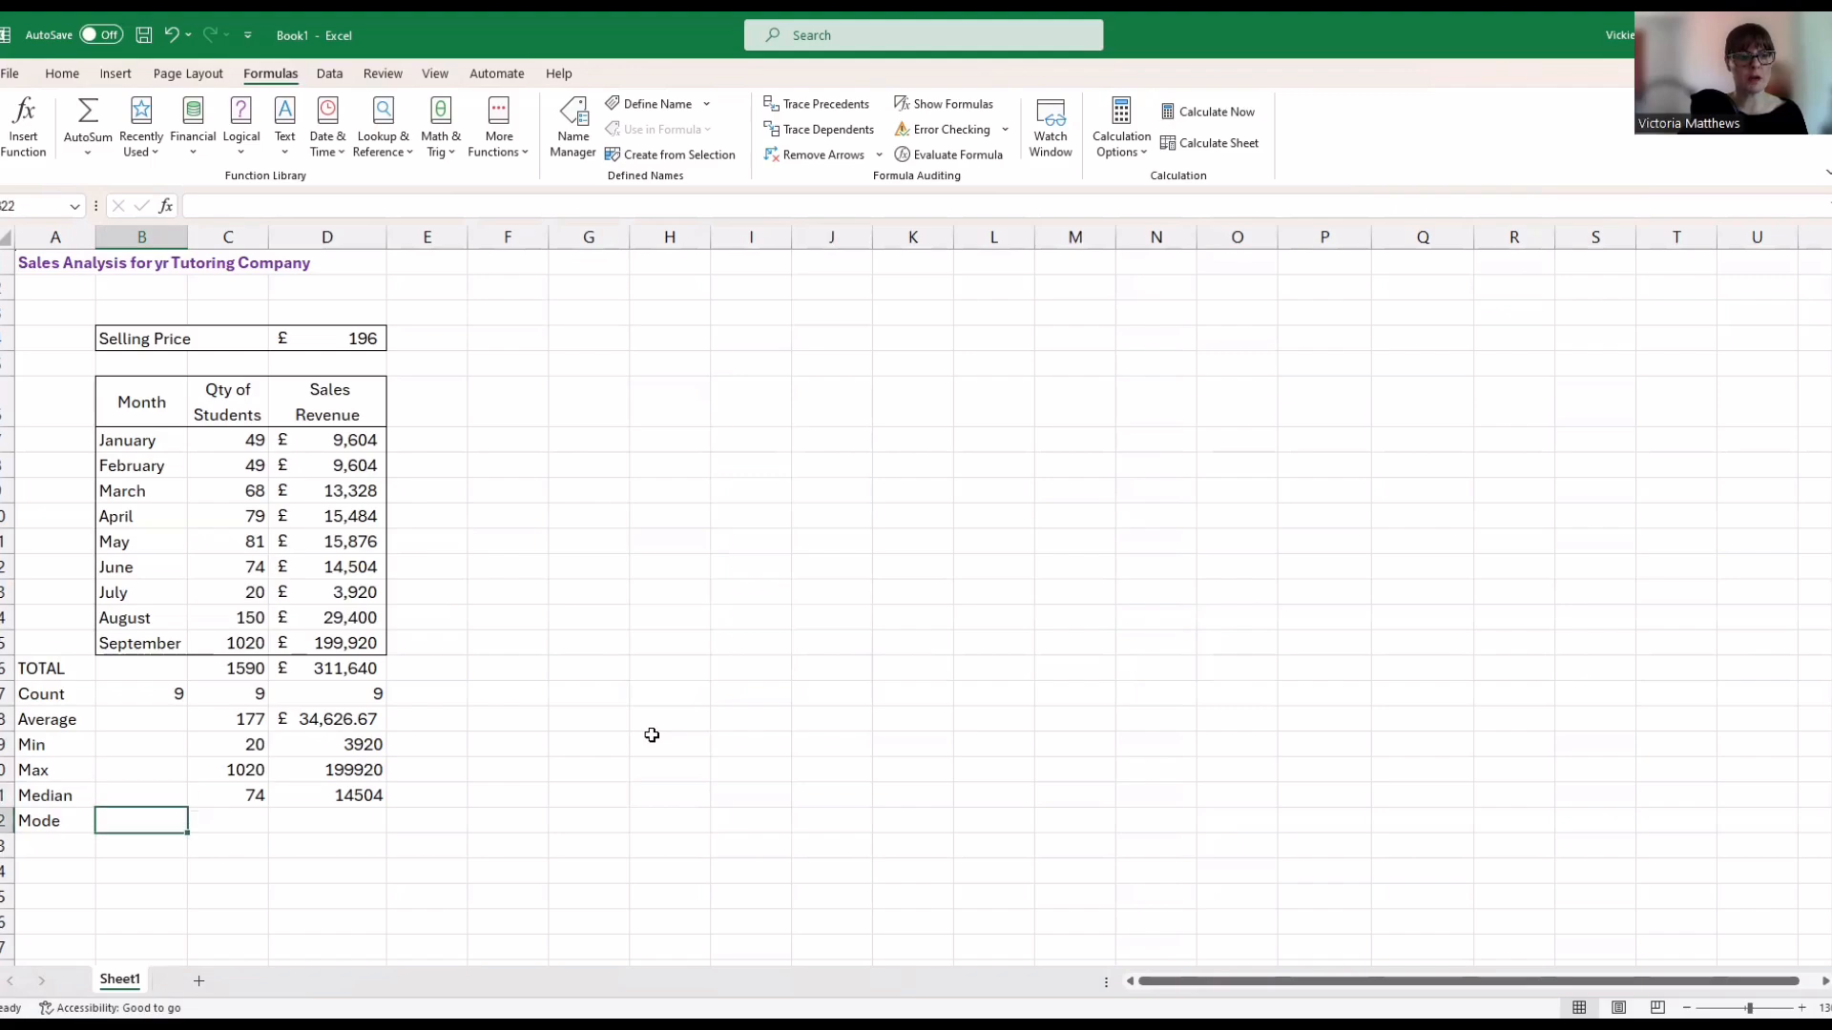
Start a MODE.SNGL function in C22, choosing it from the statistical functions
{"action": "key", "text": "Right"}
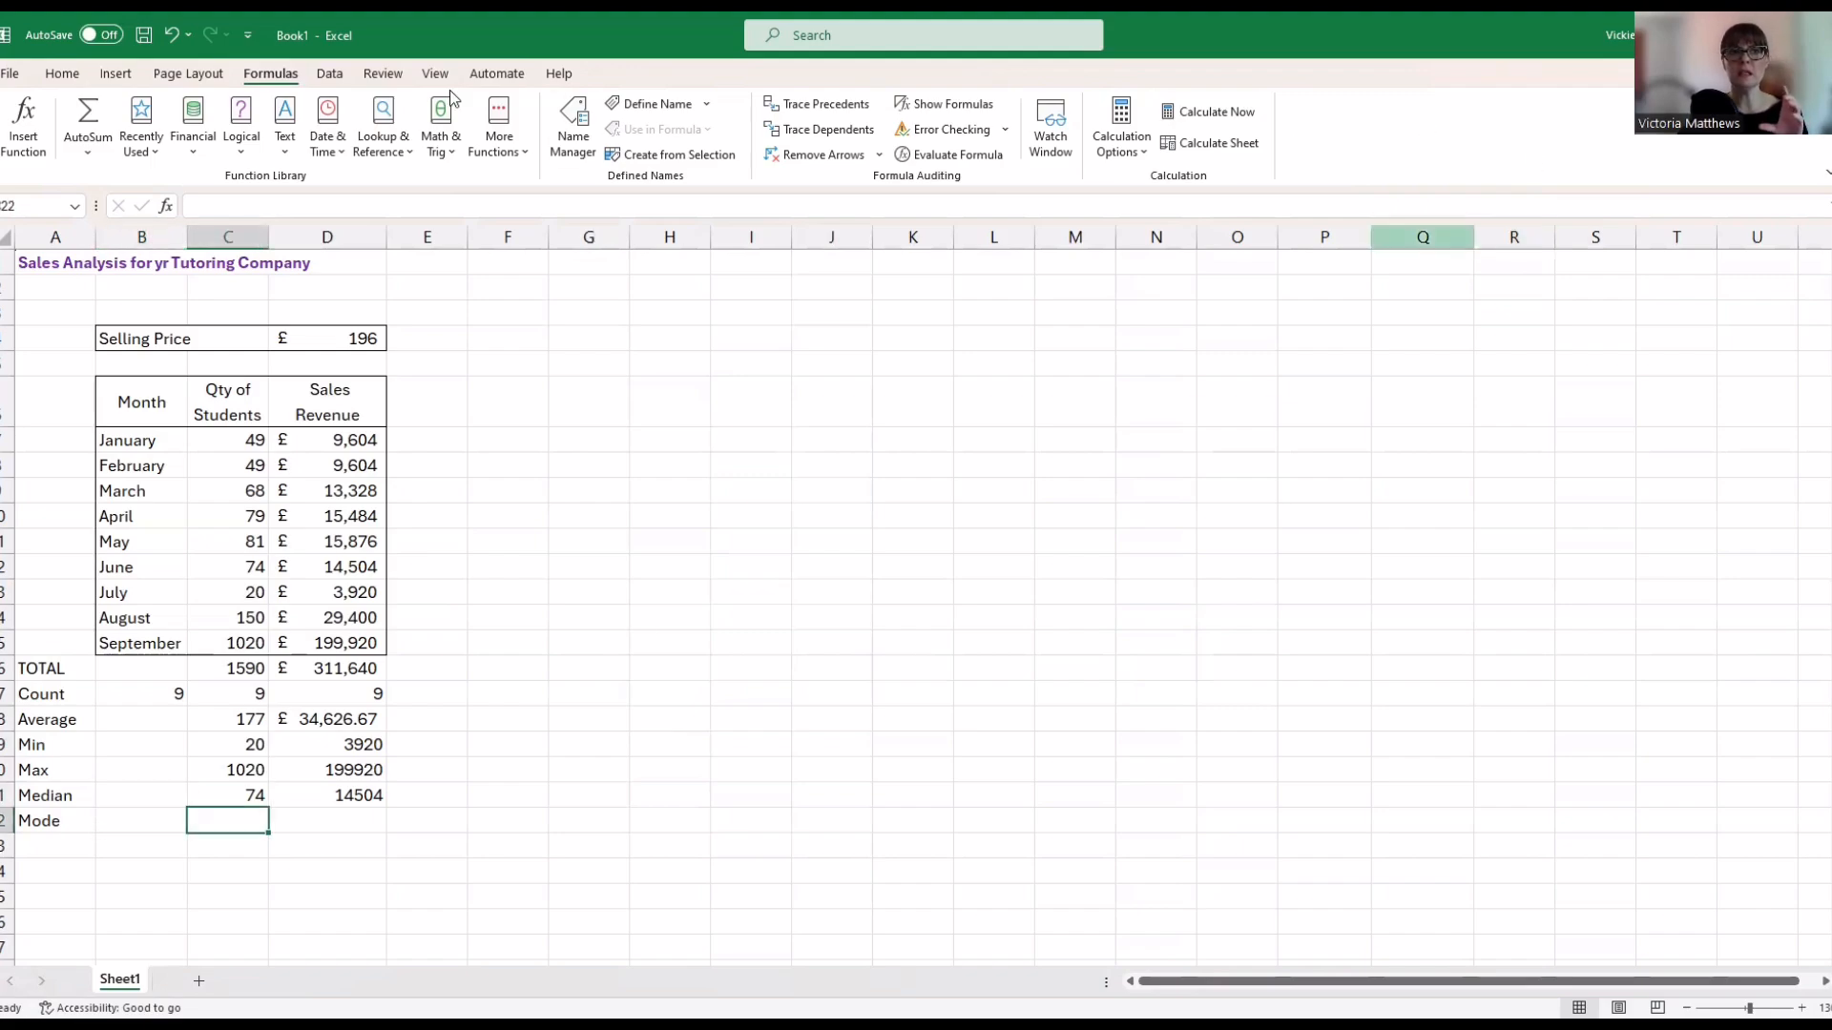
{"action": "left_click", "coordinate": [62, 74]}
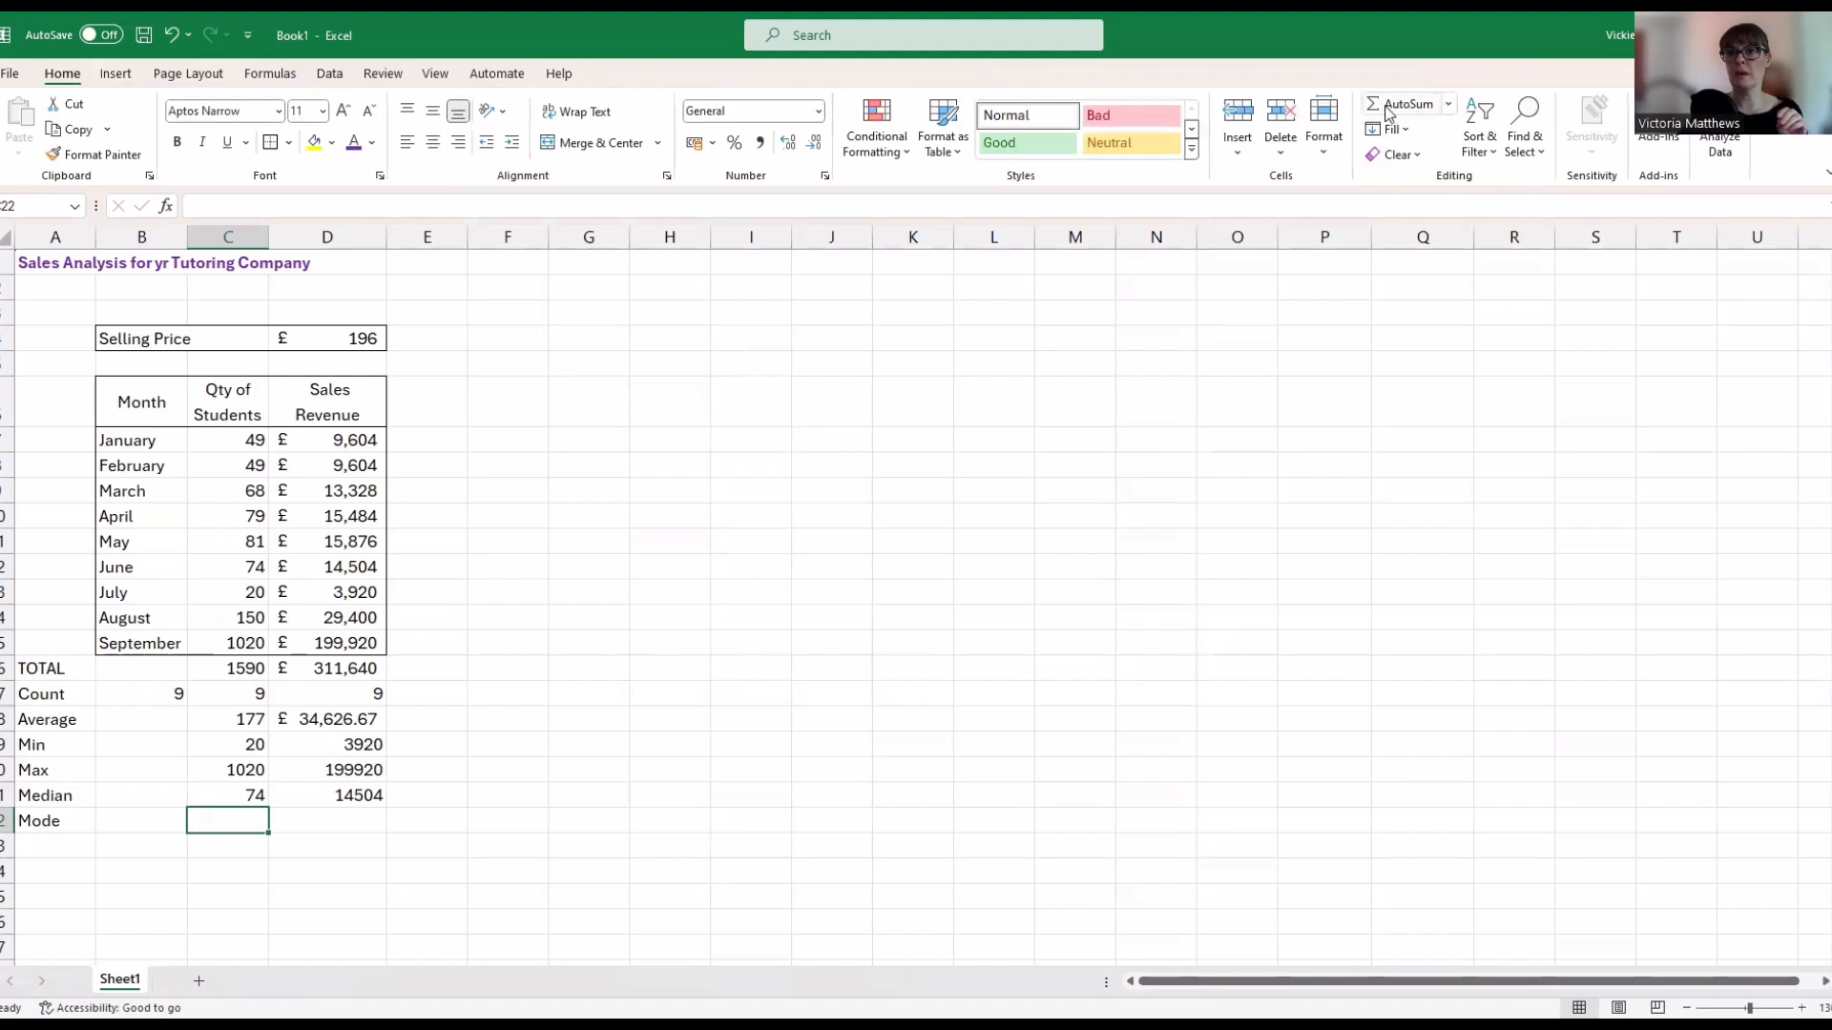
{"action": "left_click", "coordinate": [1447, 103]}
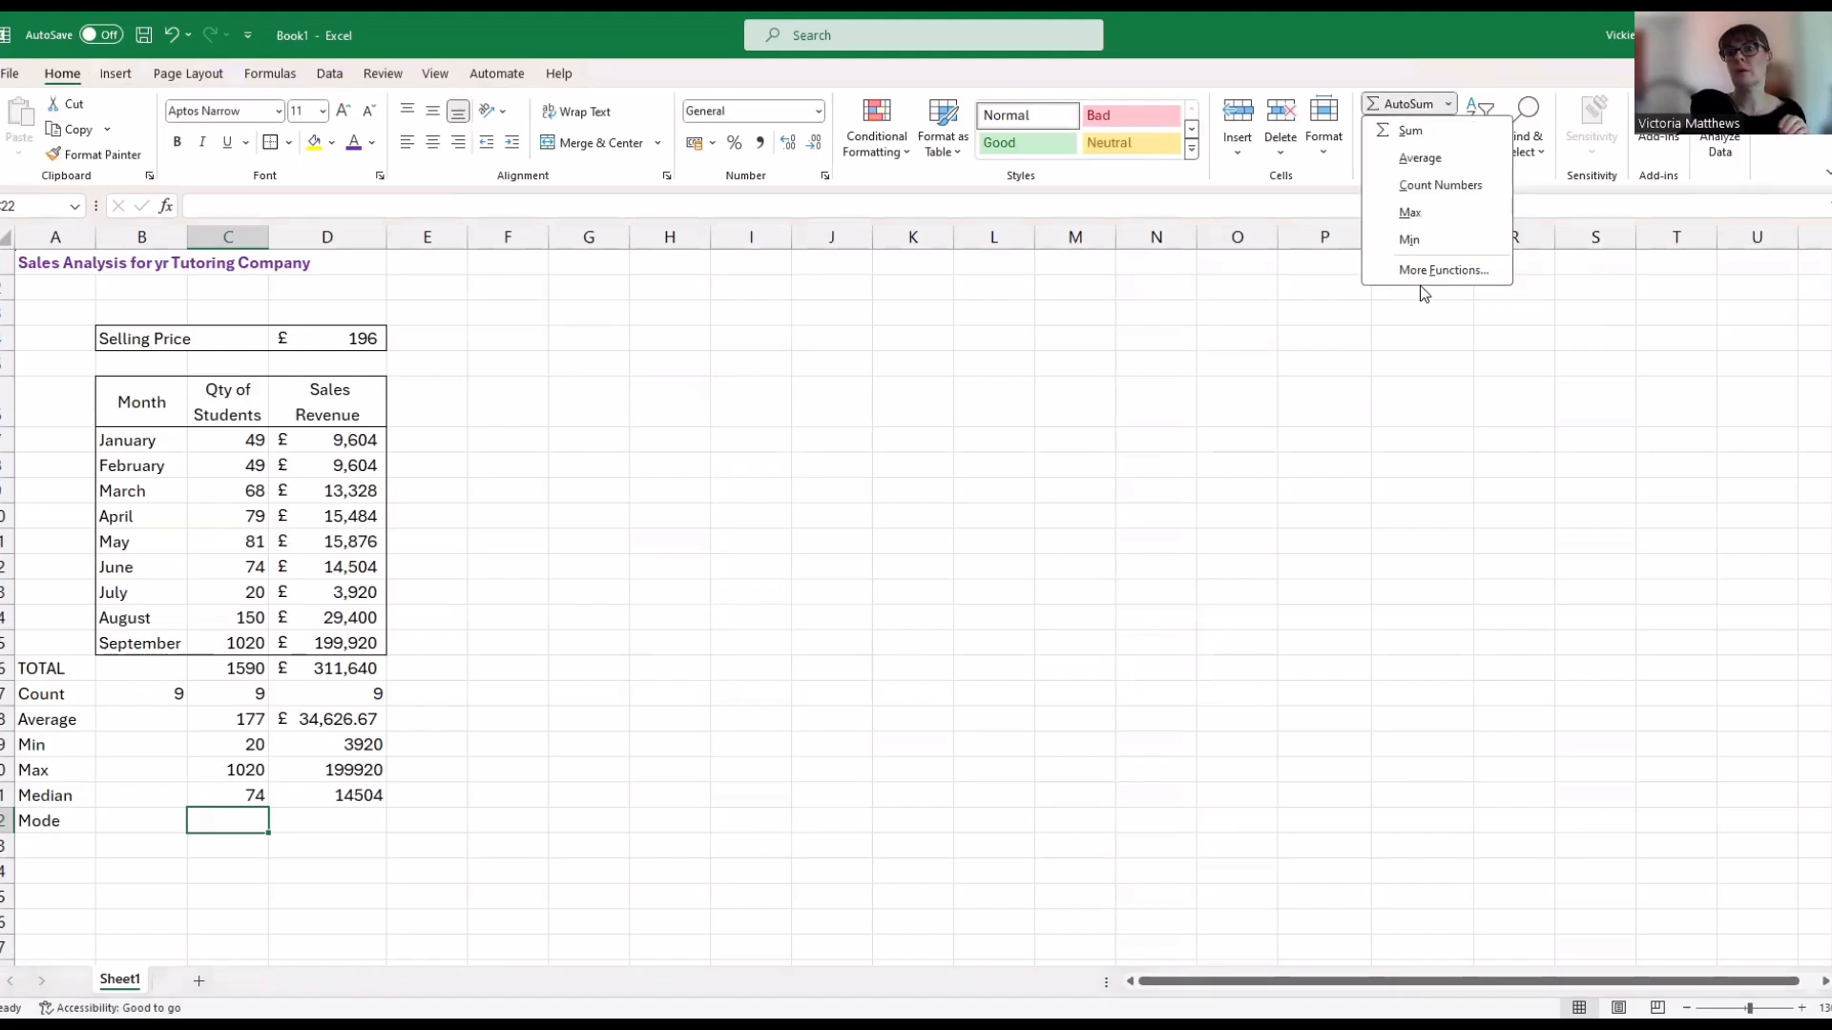
{"action": "left_click", "coordinate": [286, 74]}
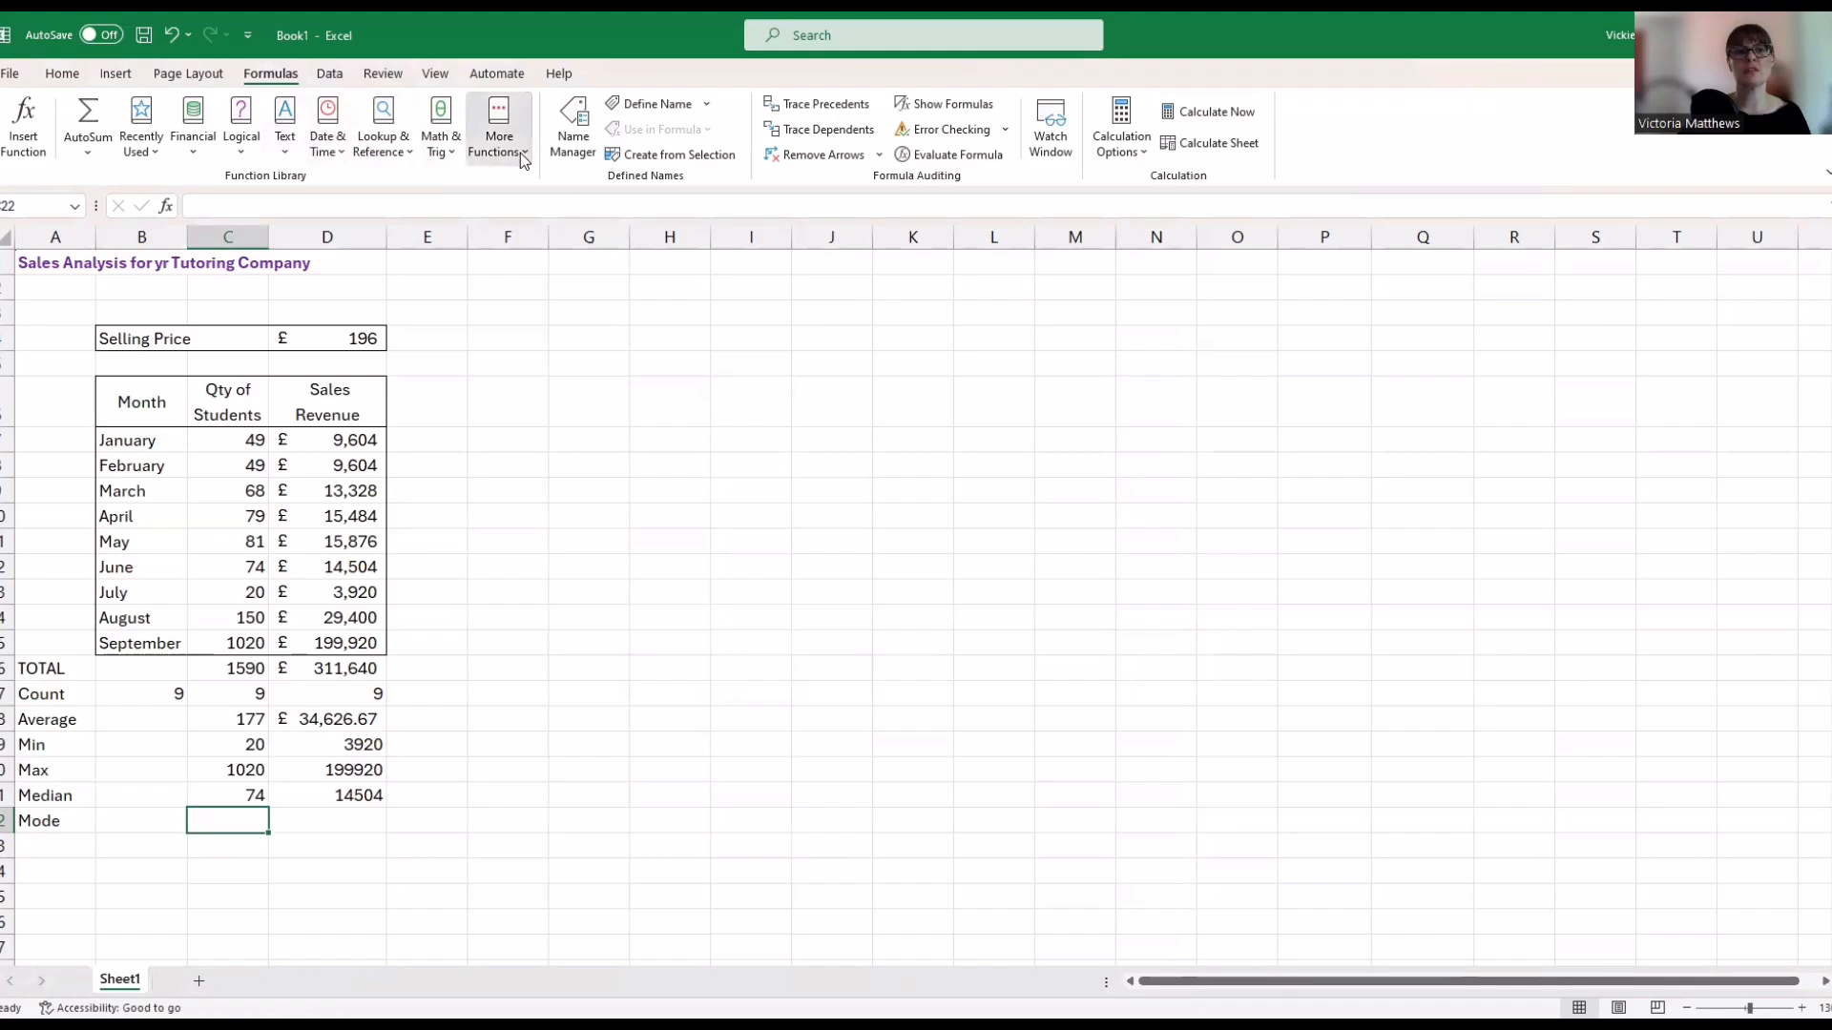
{"action": "left_click", "coordinate": [519, 153]}
{"action": "mouse_move", "coordinate": [527, 180]}
{"action": "scroll", "coordinate": [718, 495], "scroll_direction": "down", "scroll_amount": 10}
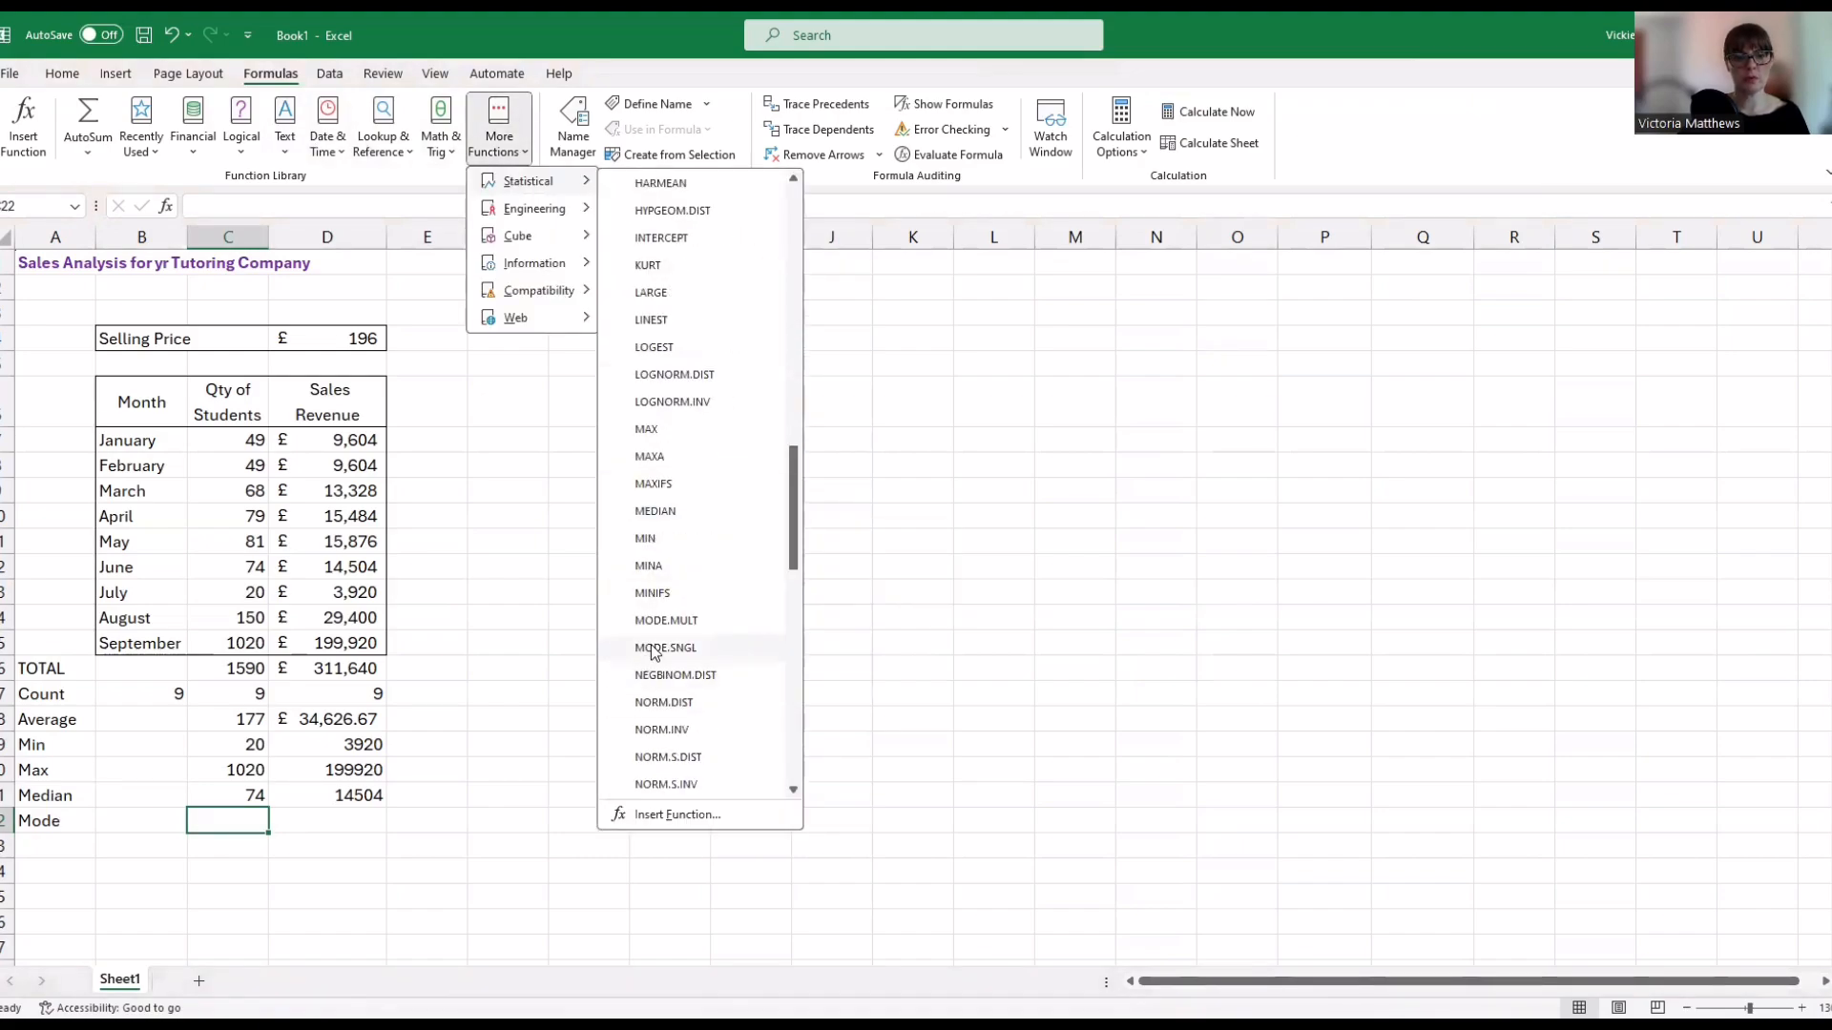
{"action": "left_click", "coordinate": [704, 652]}
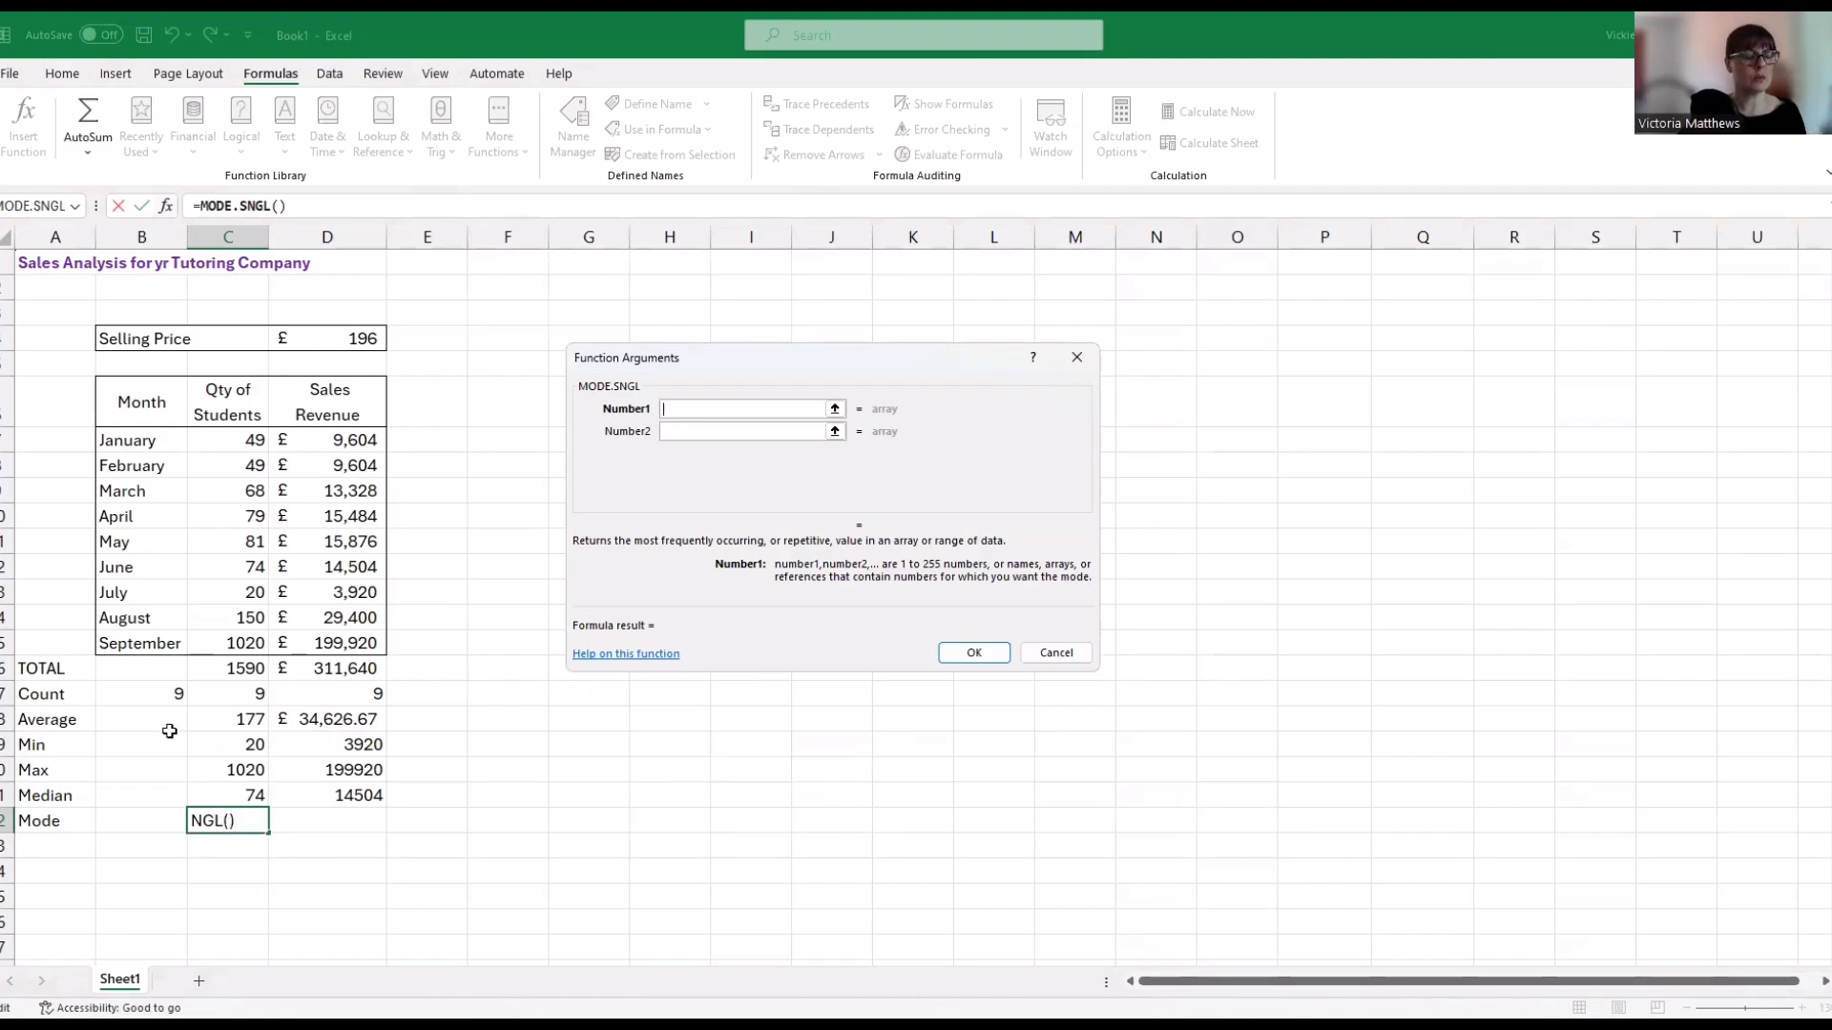
Set the MODE.SNGL function's first argument to C7:C15, insert the formula in C22 and compare it with the January and February quantities
{"action": "left_click", "coordinate": [256, 439]}
{"action": "left_click_drag", "start_coordinate": [255, 440], "coordinate": [249, 644]}
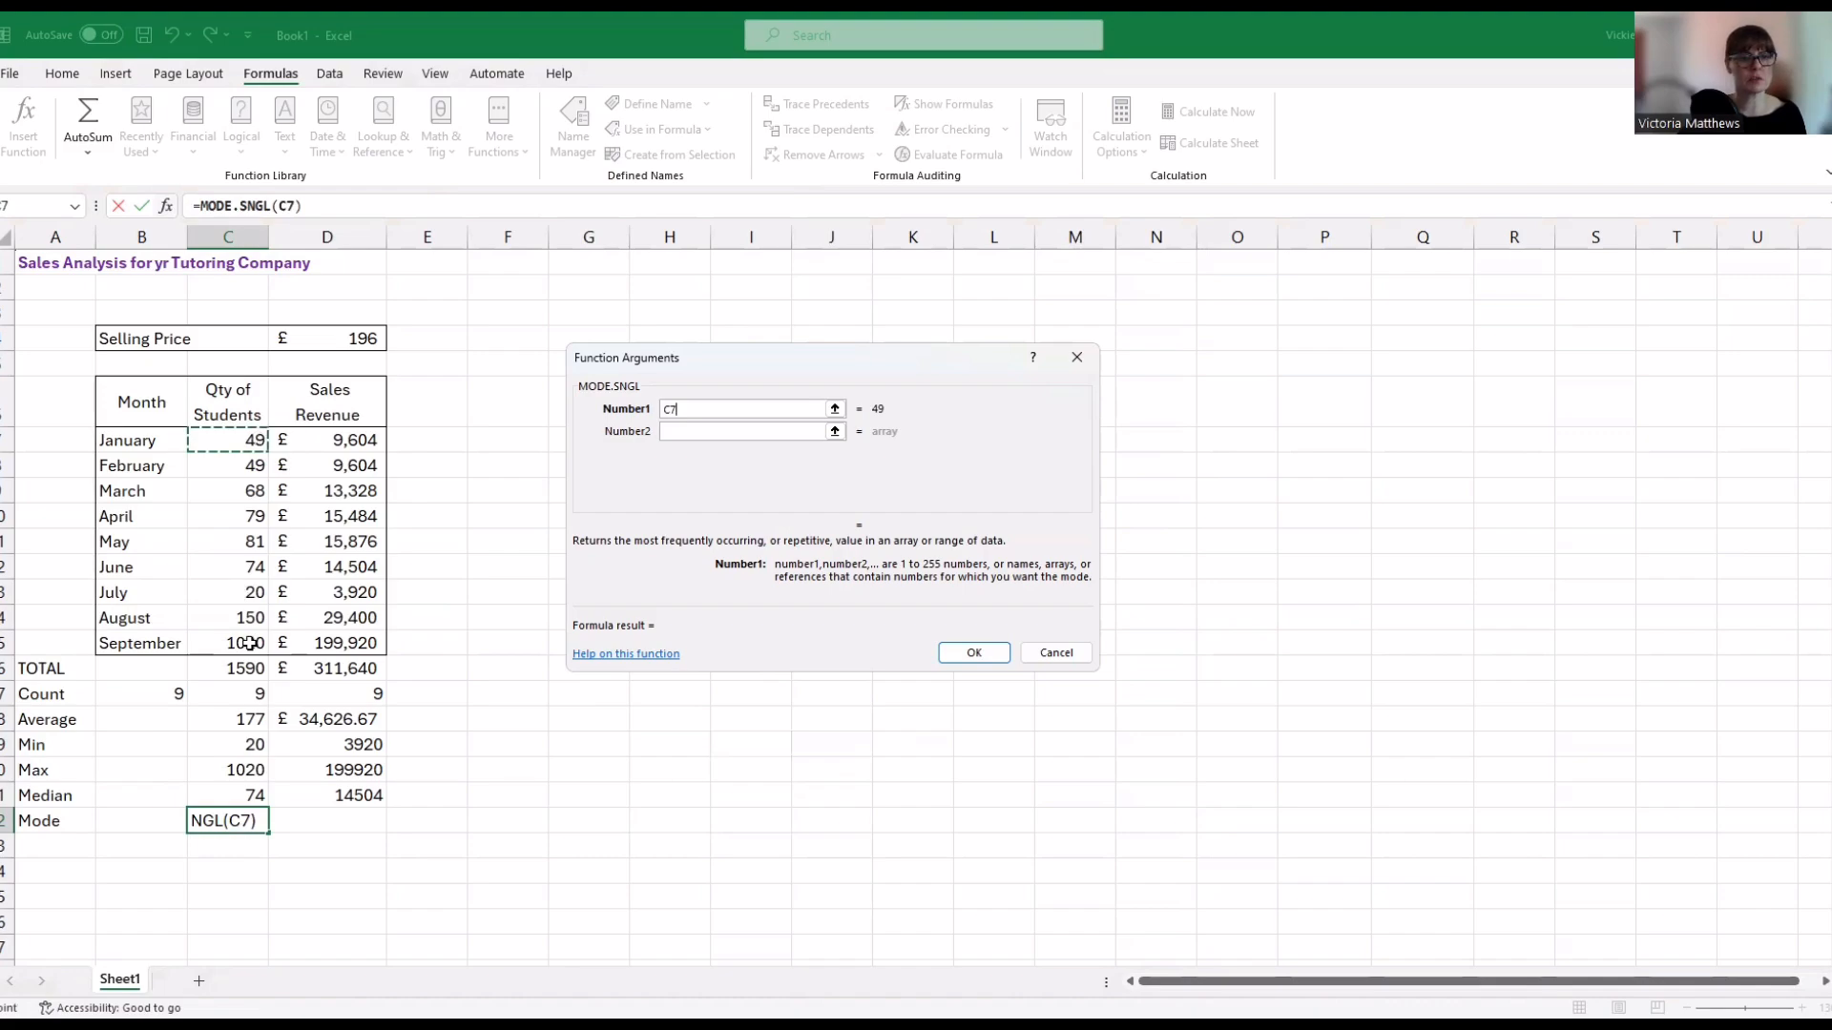
{"action": "left_click", "coordinate": [984, 654]}
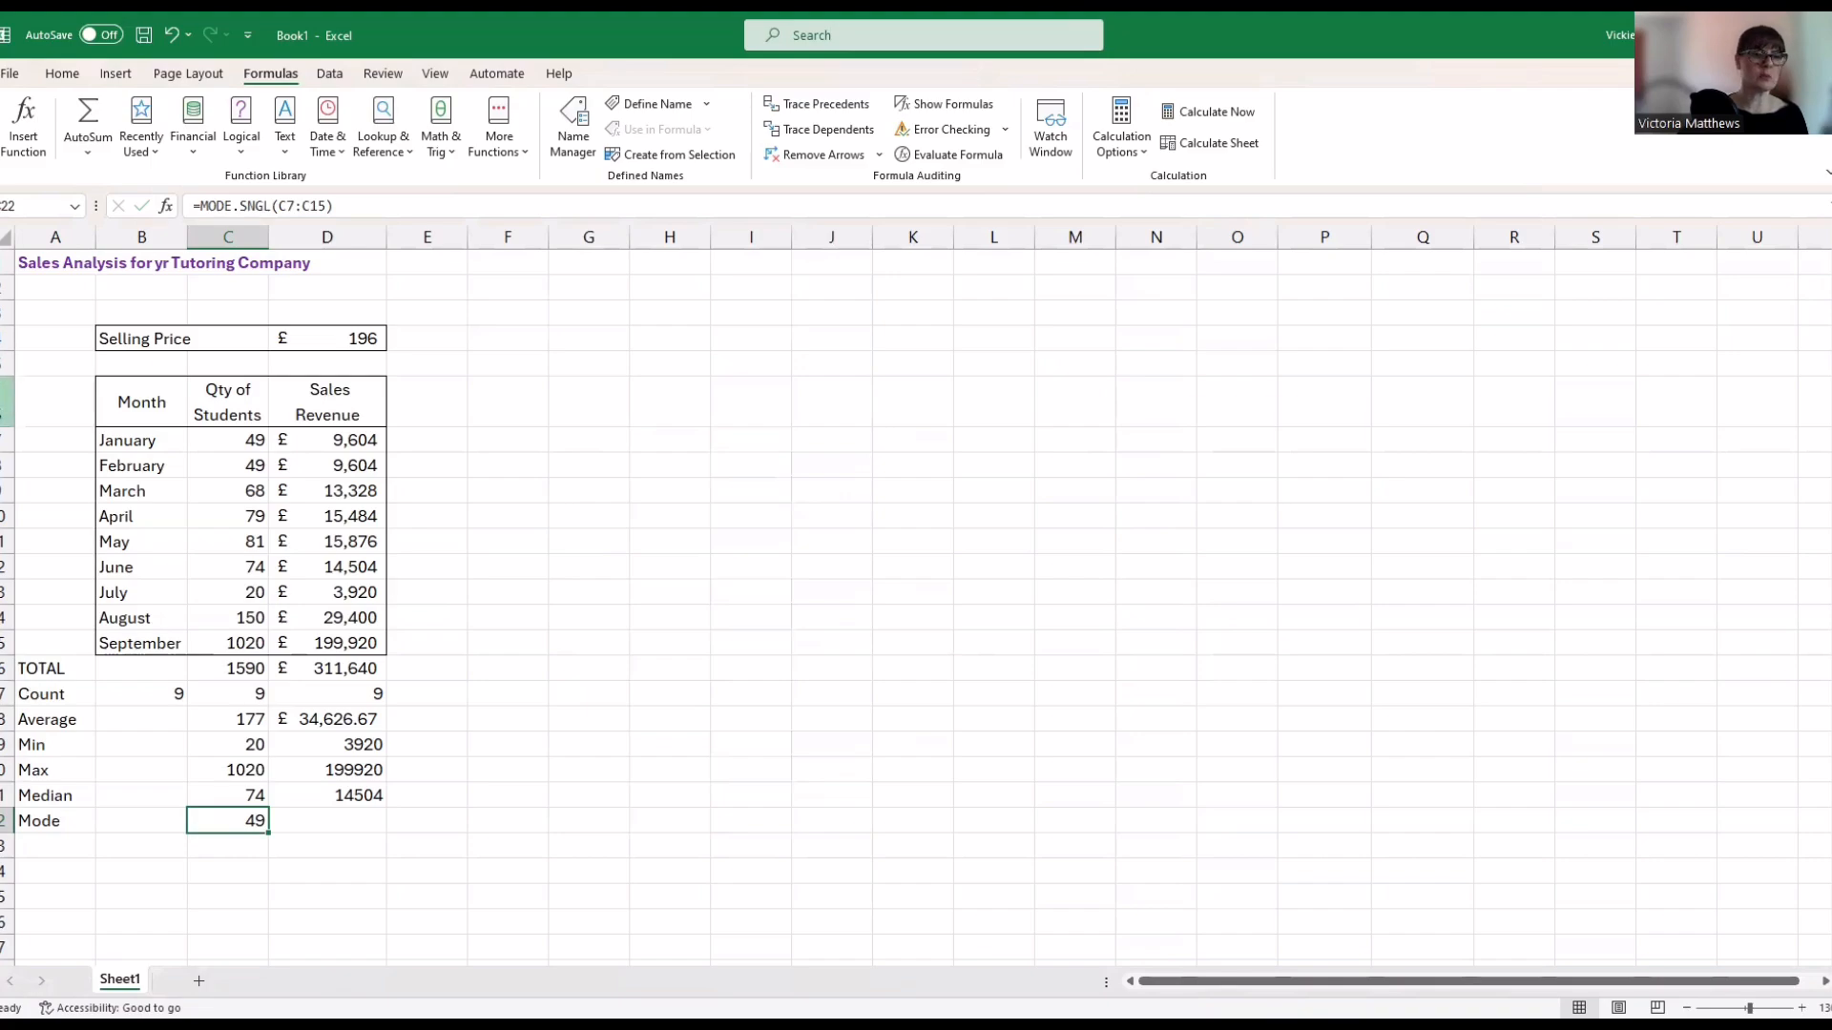
{"action": "left_click_drag", "start_coordinate": [249, 438], "coordinate": [248, 454]}
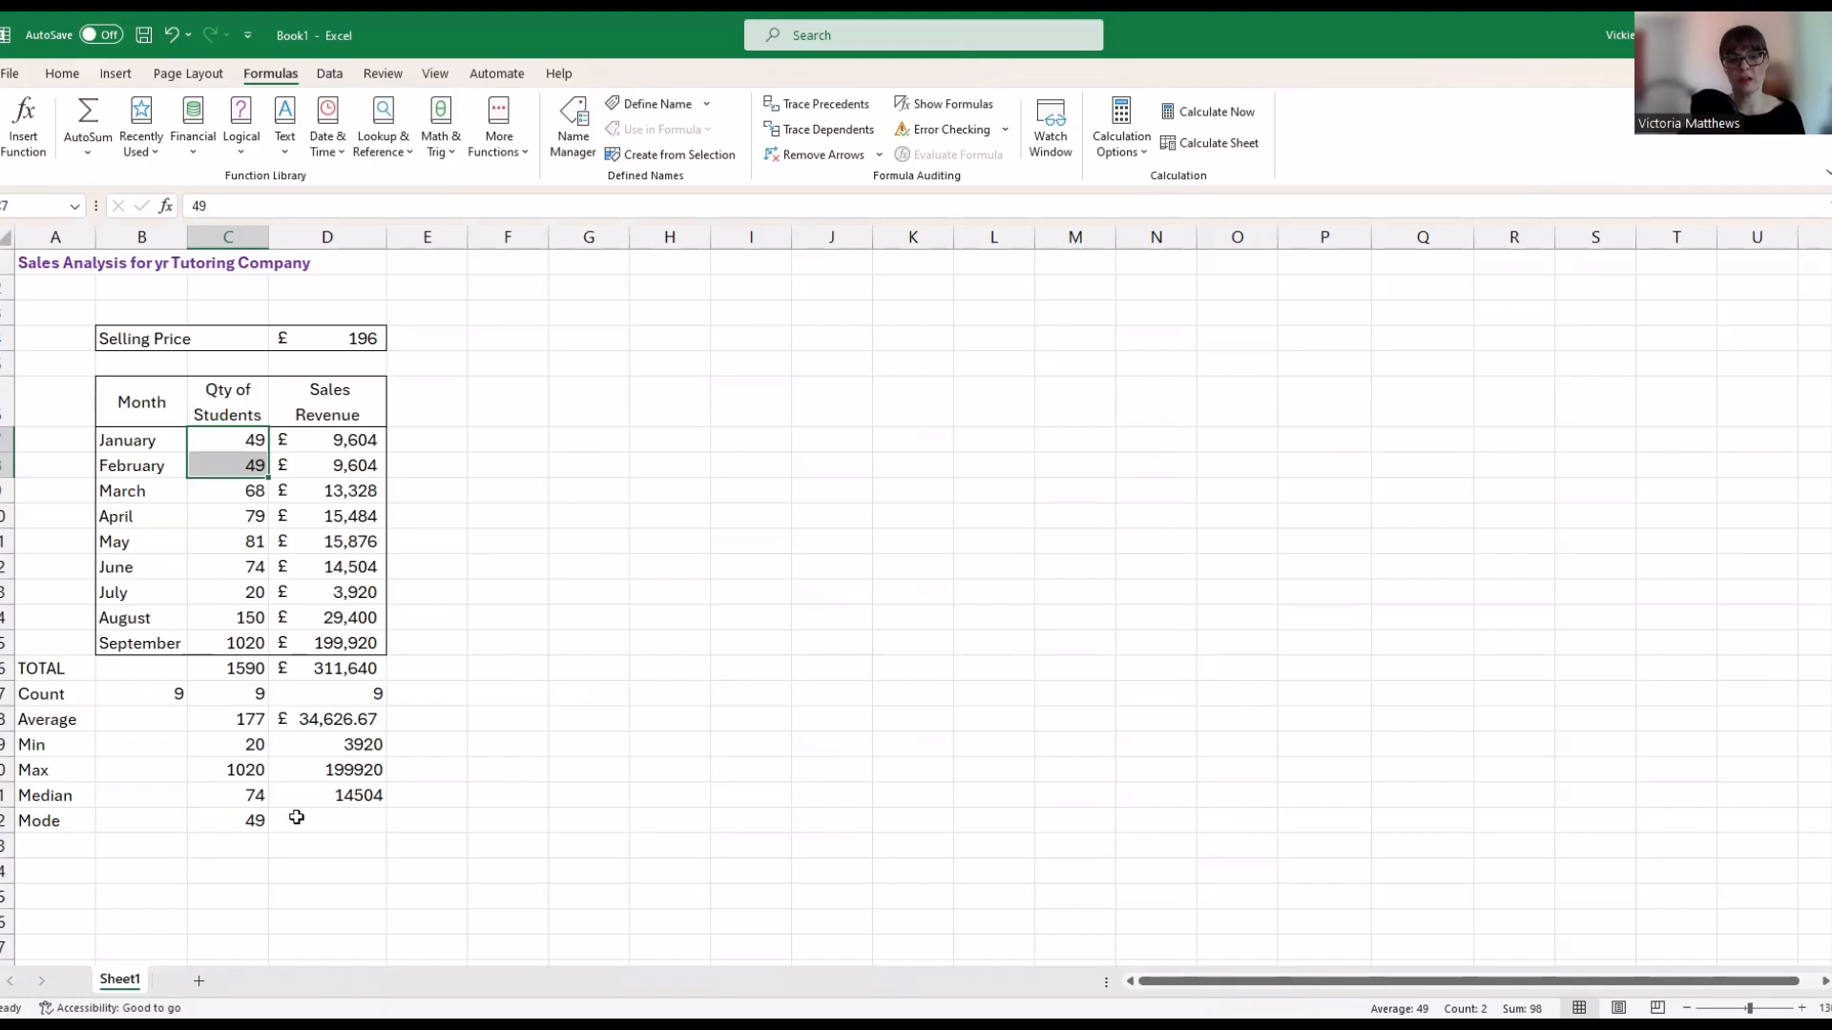
Fill the MODE.SNGL formula from C22 into D22 for the sales revenue column
{"action": "left_click", "coordinate": [325, 817]}
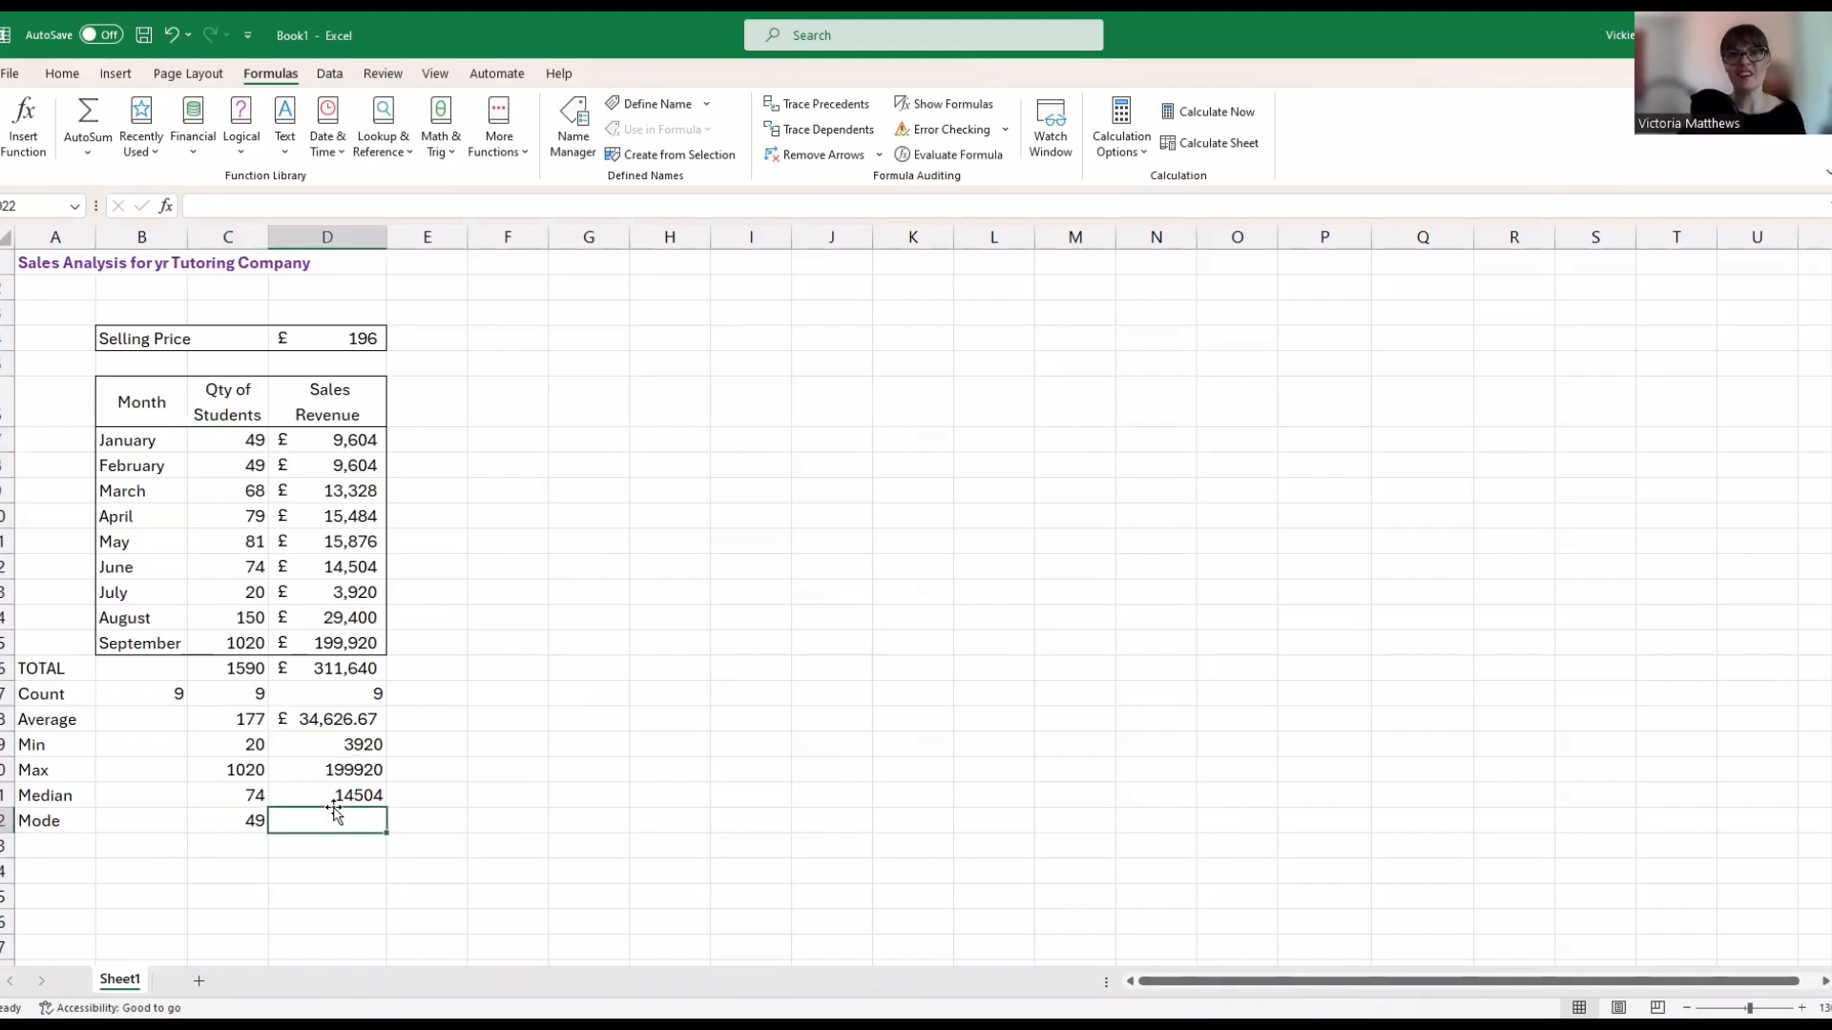
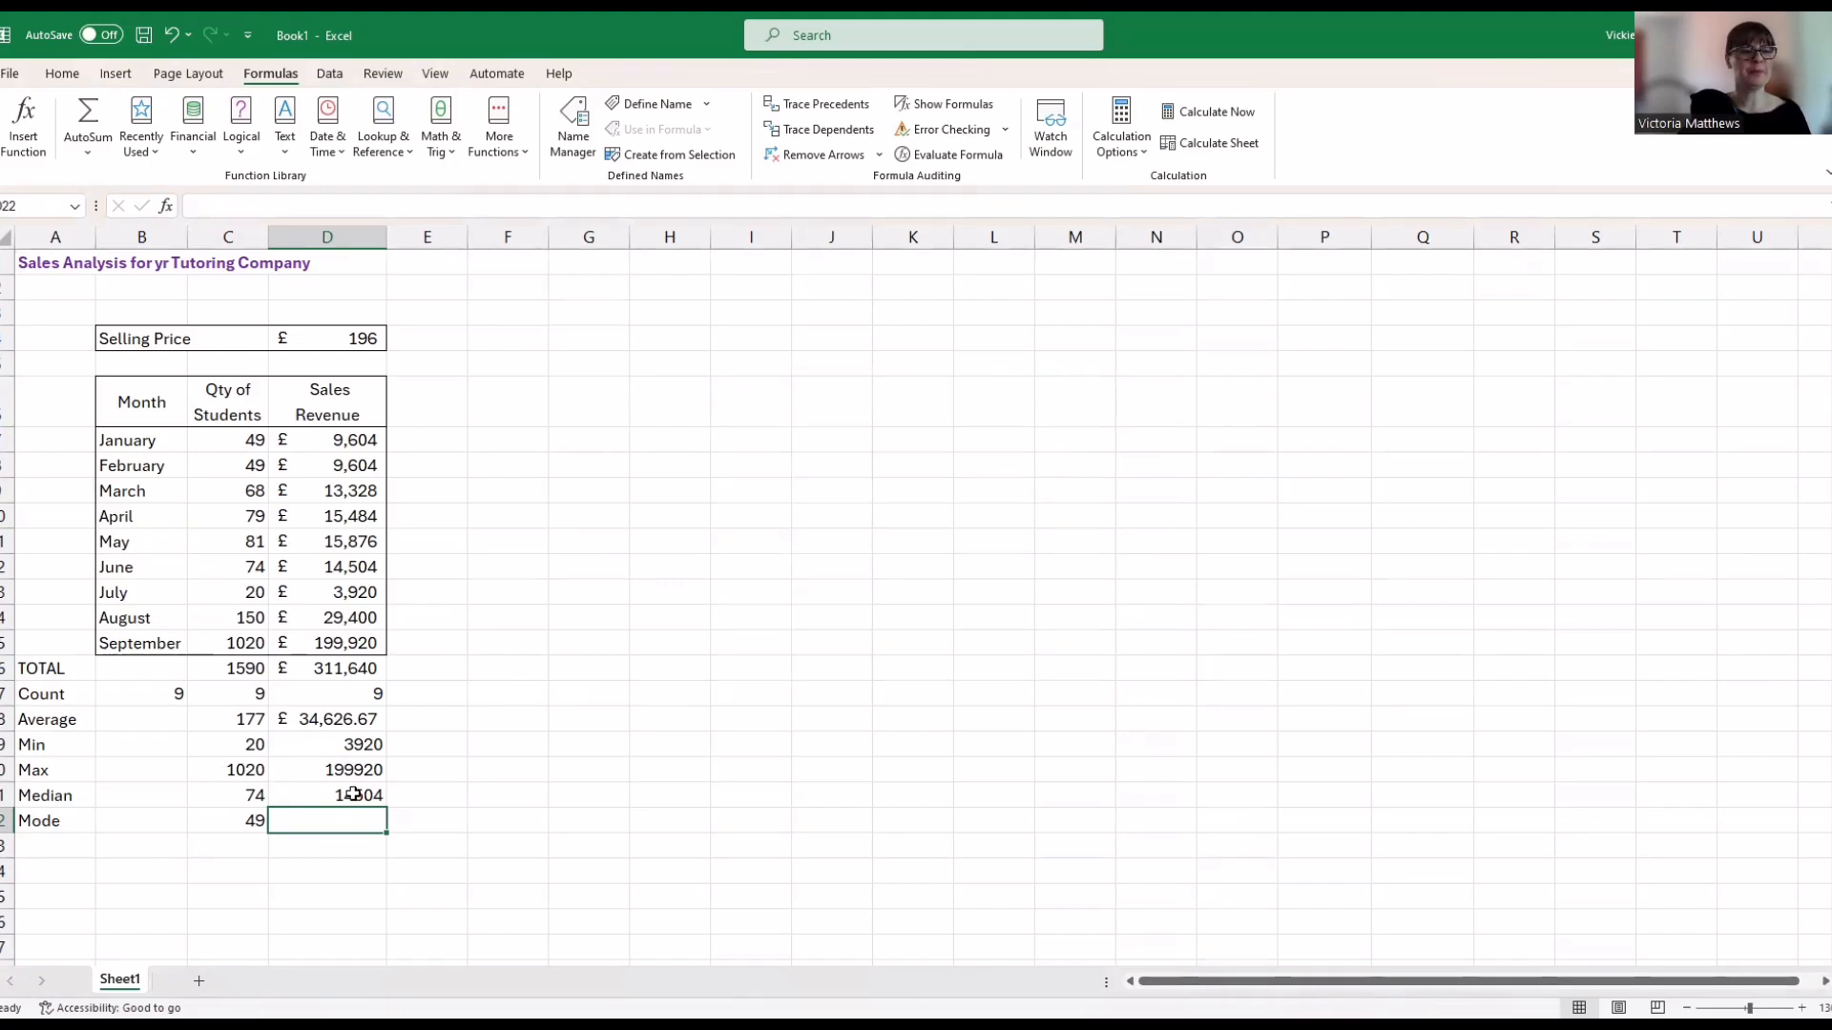
{"action": "left_click", "coordinate": [245, 826]}
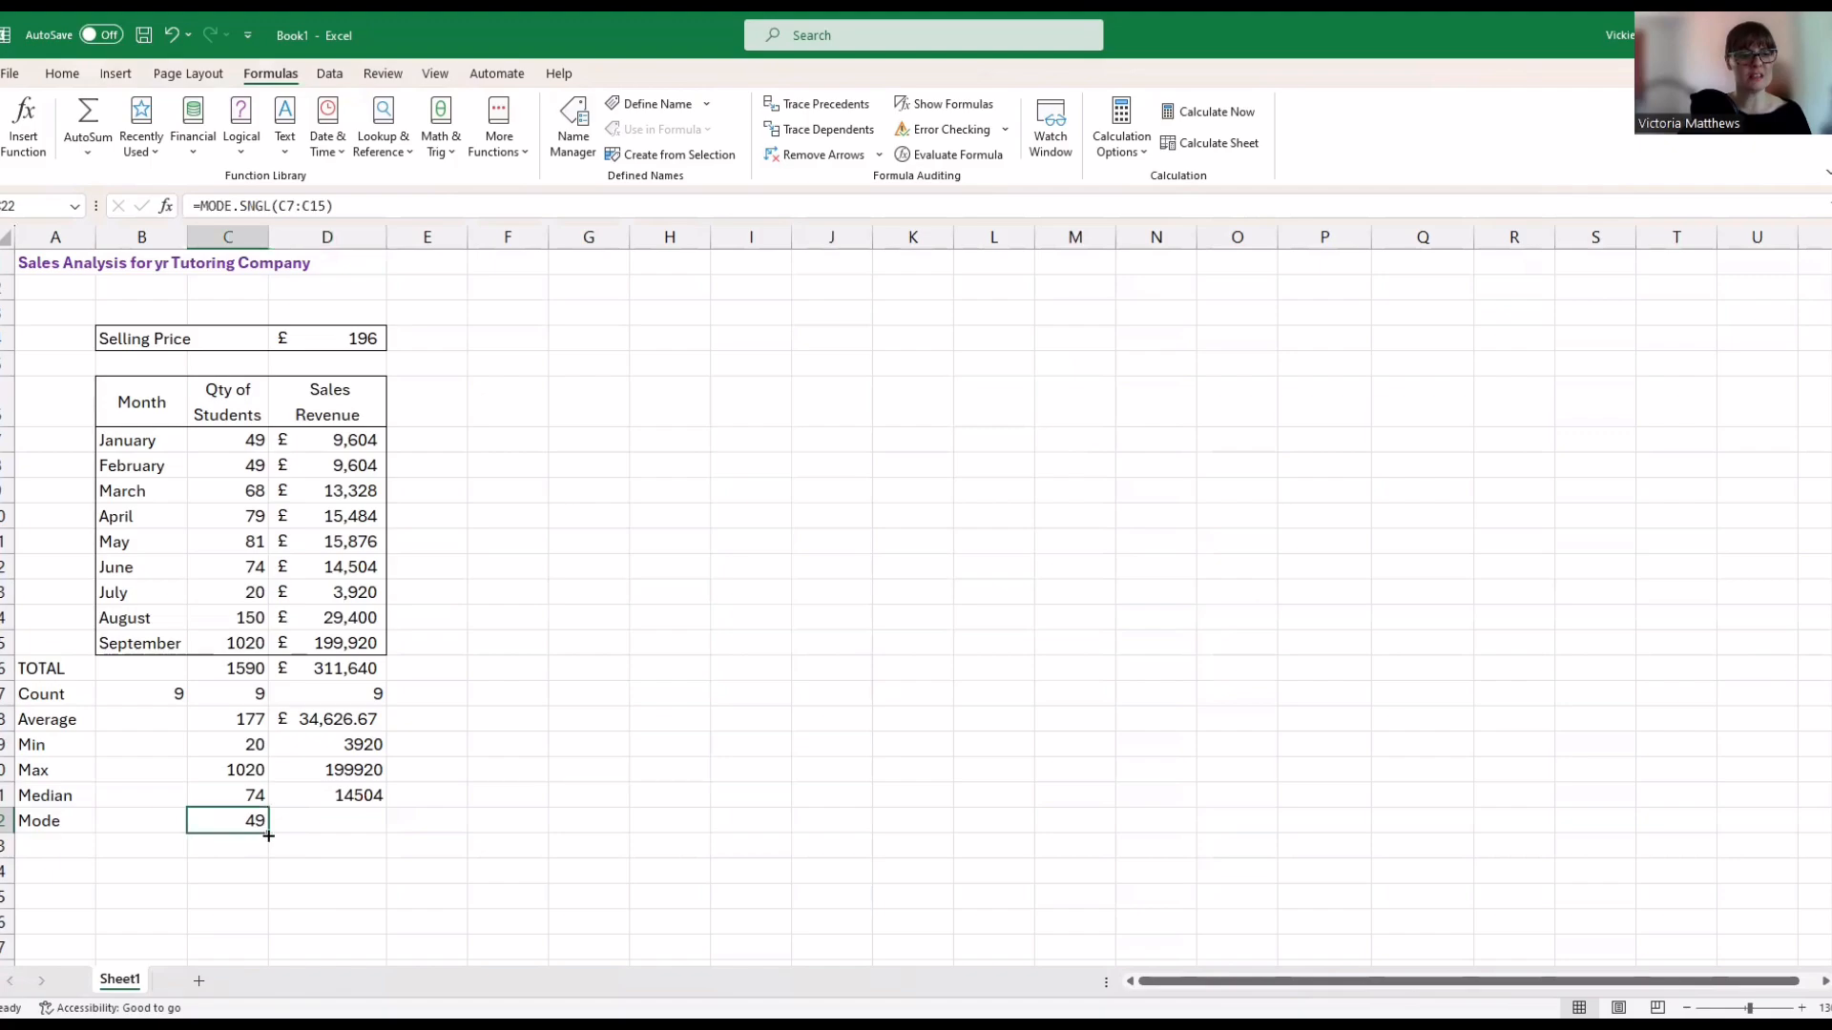
{"action": "left_click_drag", "start_coordinate": [268, 836], "coordinate": [370, 828]}
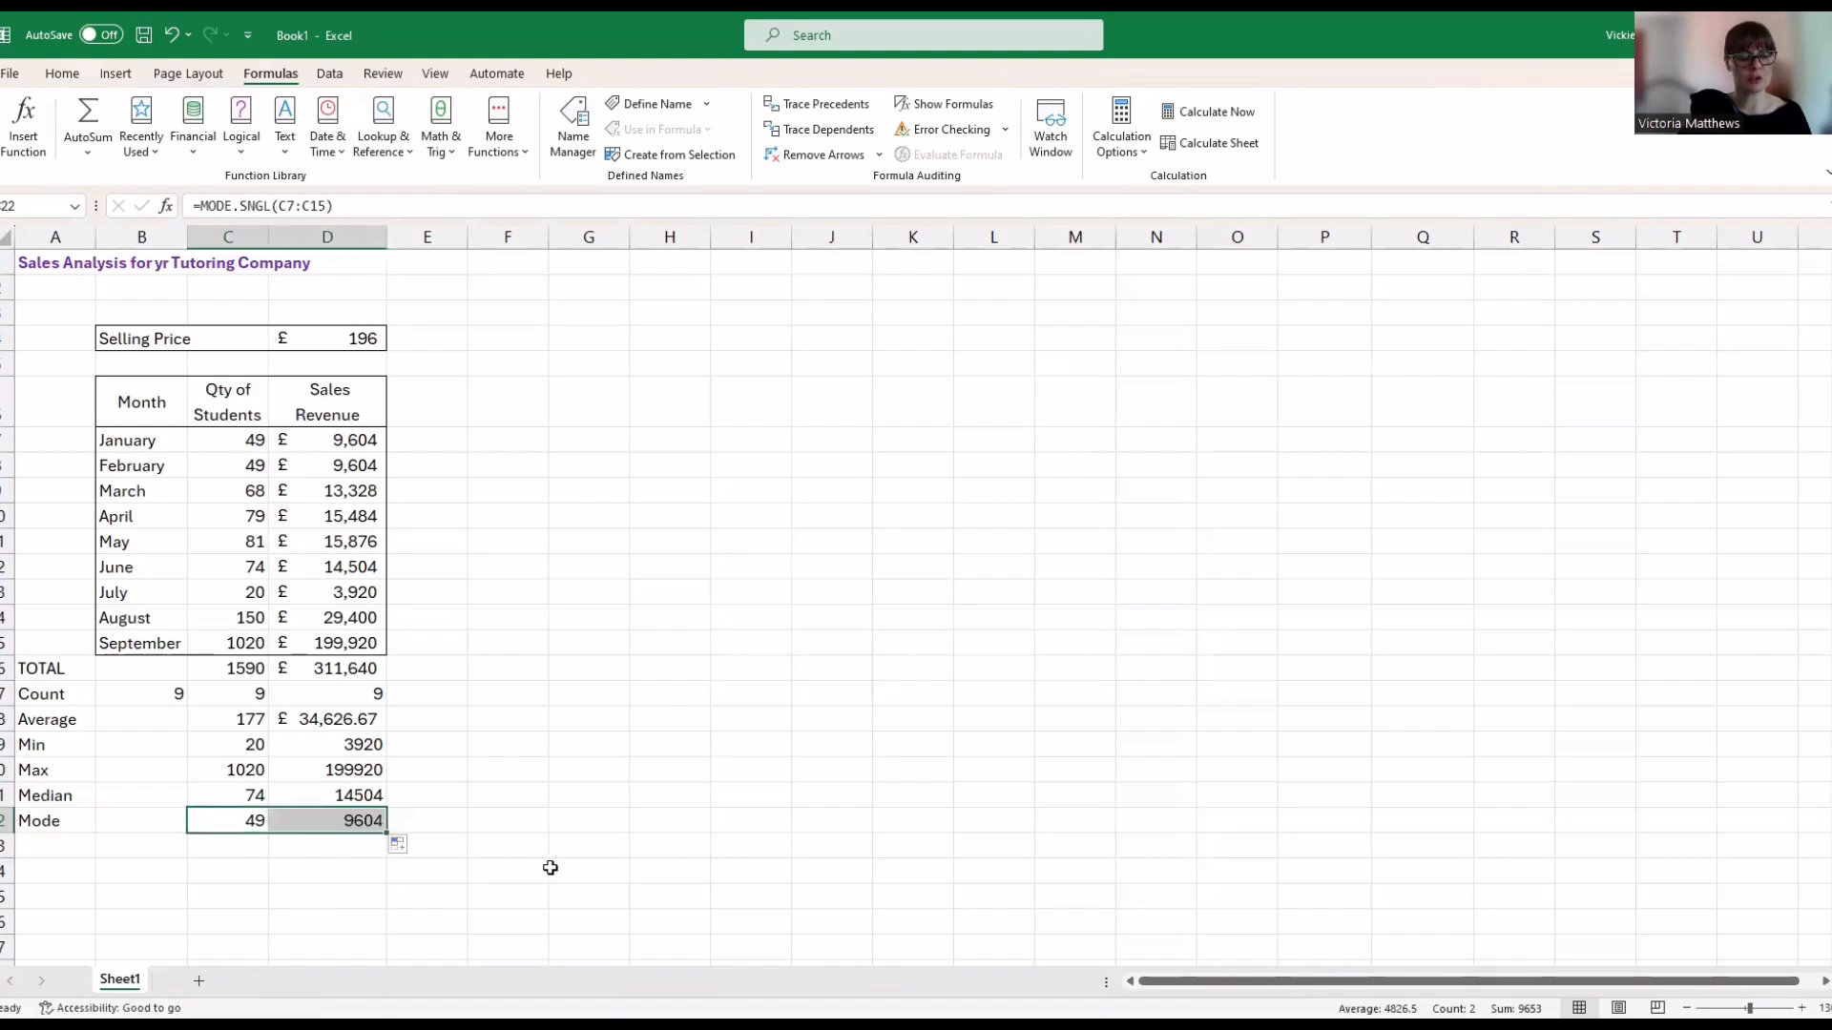
{"action": "left_click", "coordinate": [551, 869]}
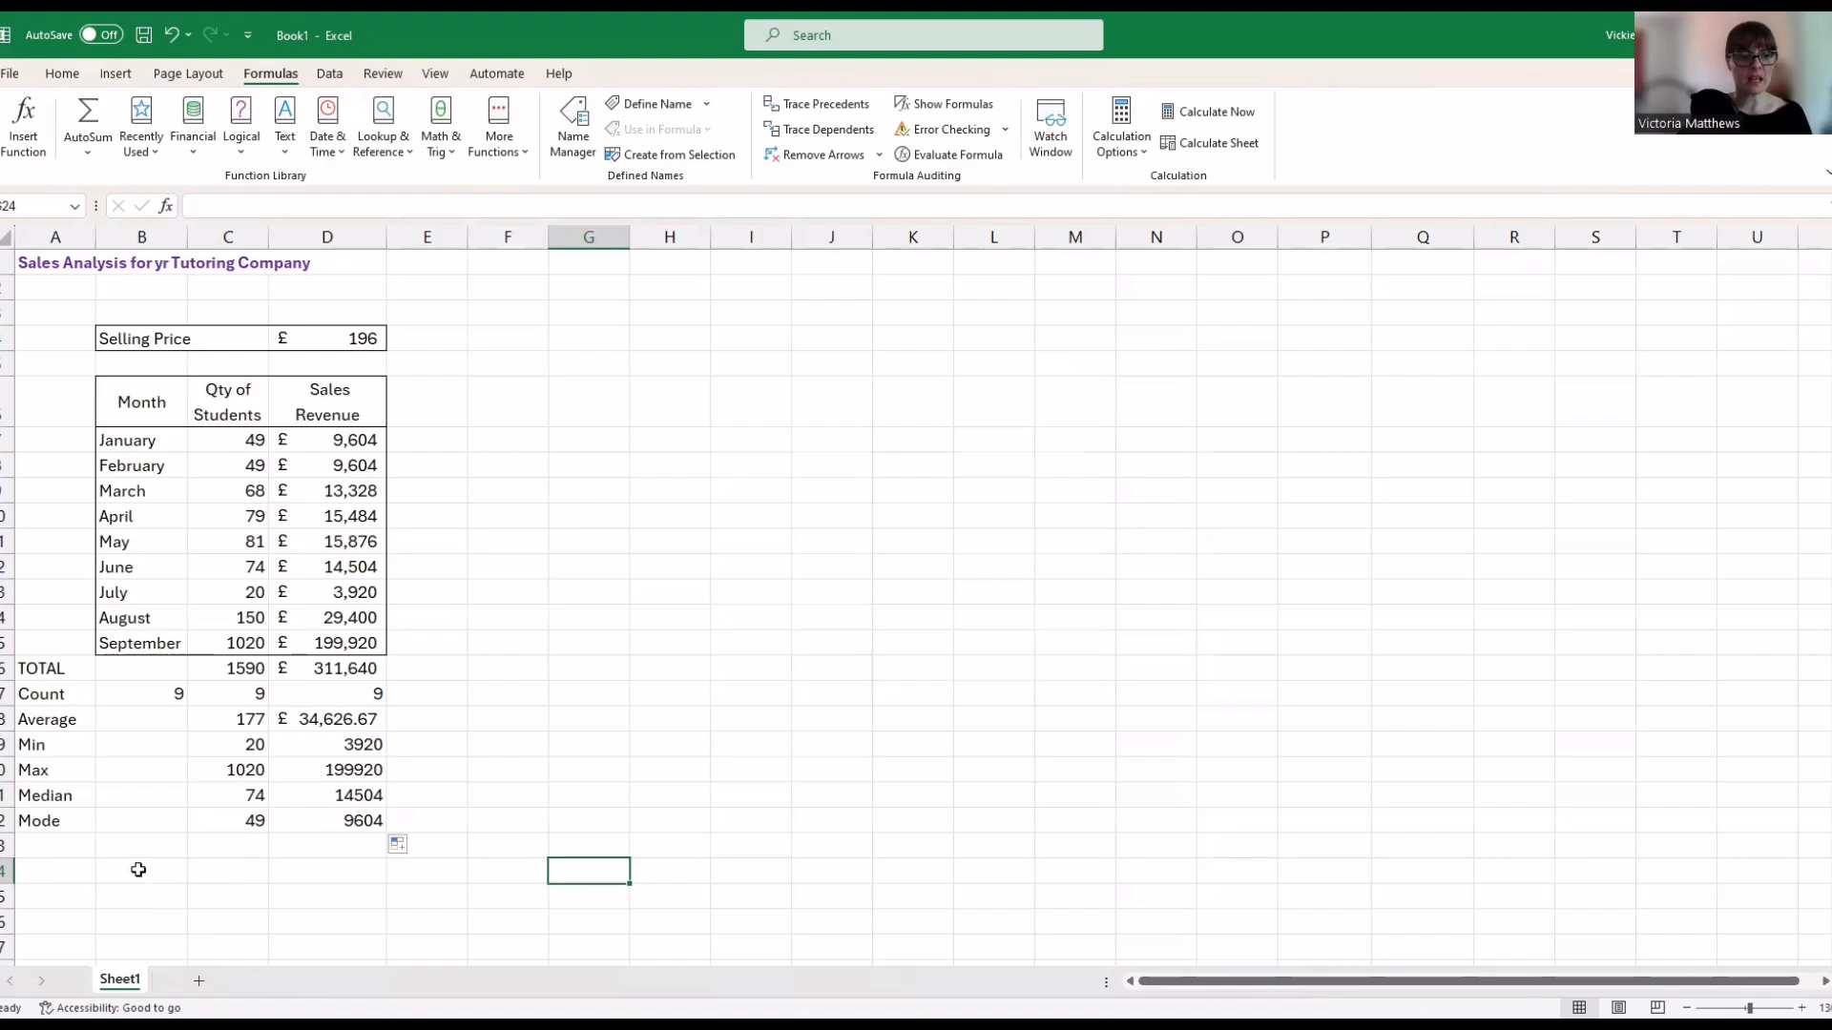
{"action": "left_click", "coordinate": [39, 848]}
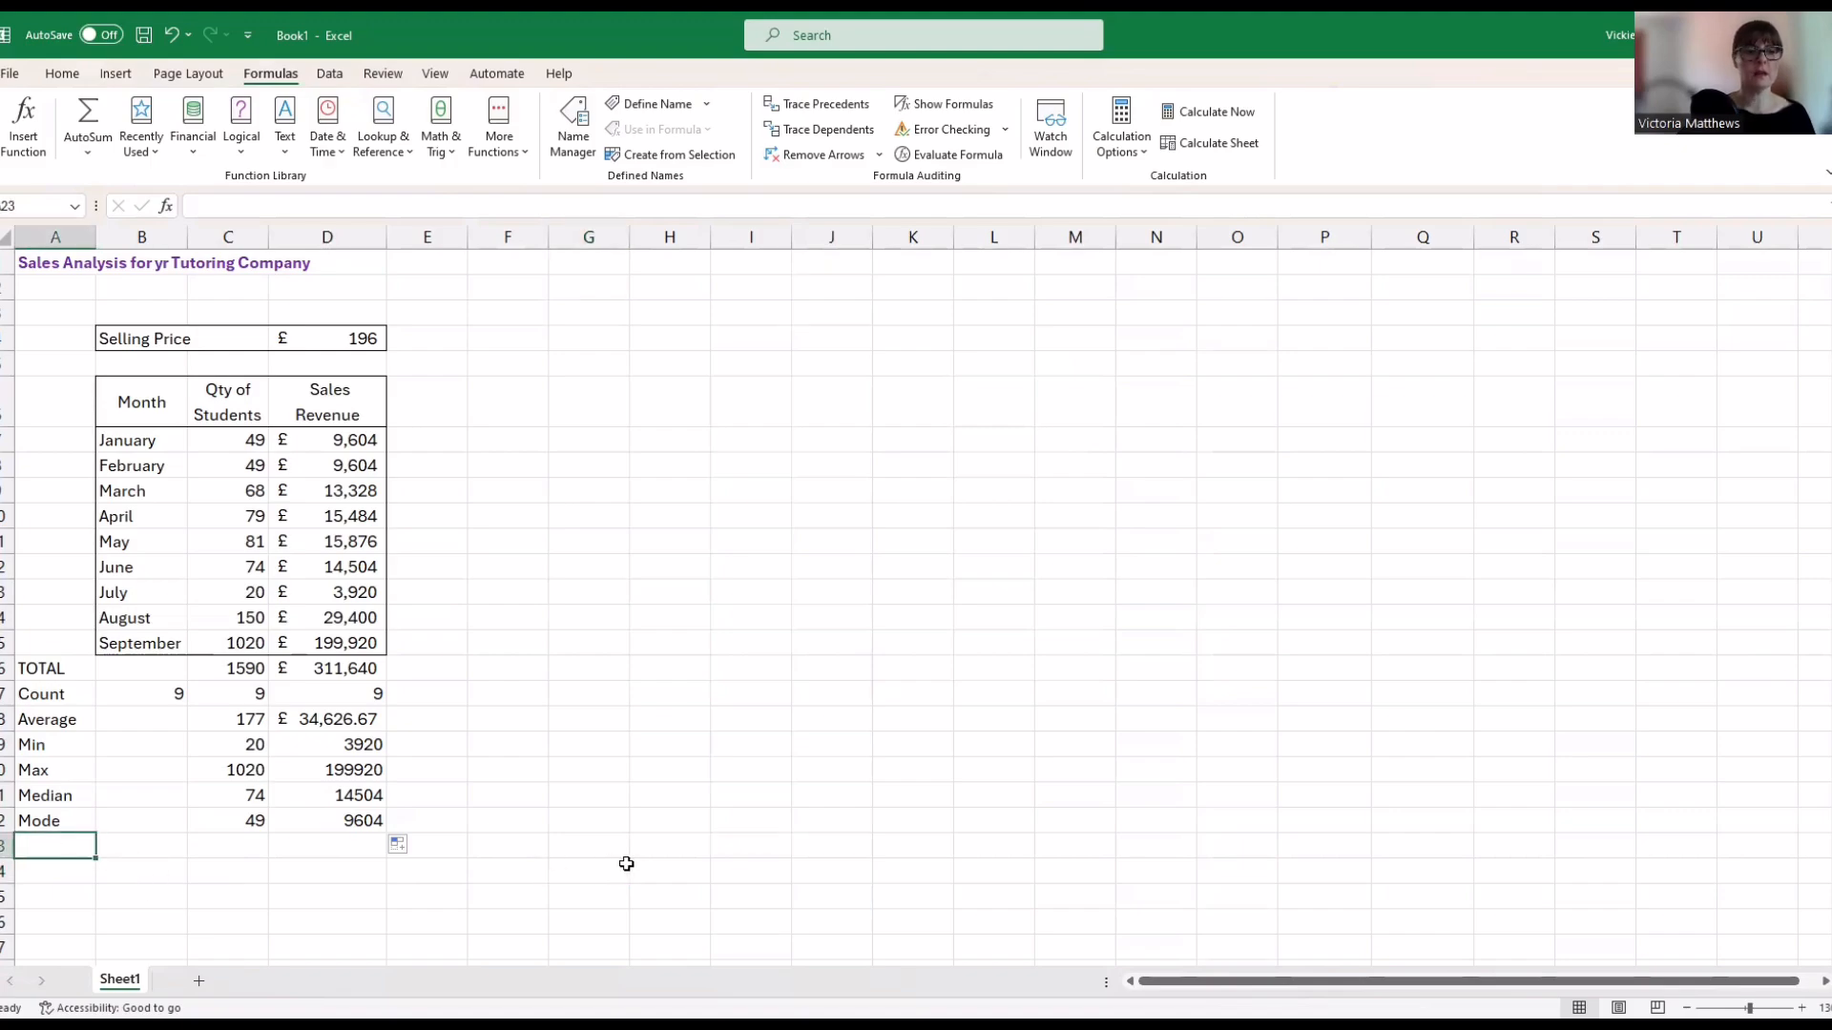
Enter the heading Operations in I8 with the labels Add and Subtract in I9 and I10
{"action": "left_click", "coordinate": [763, 469]}
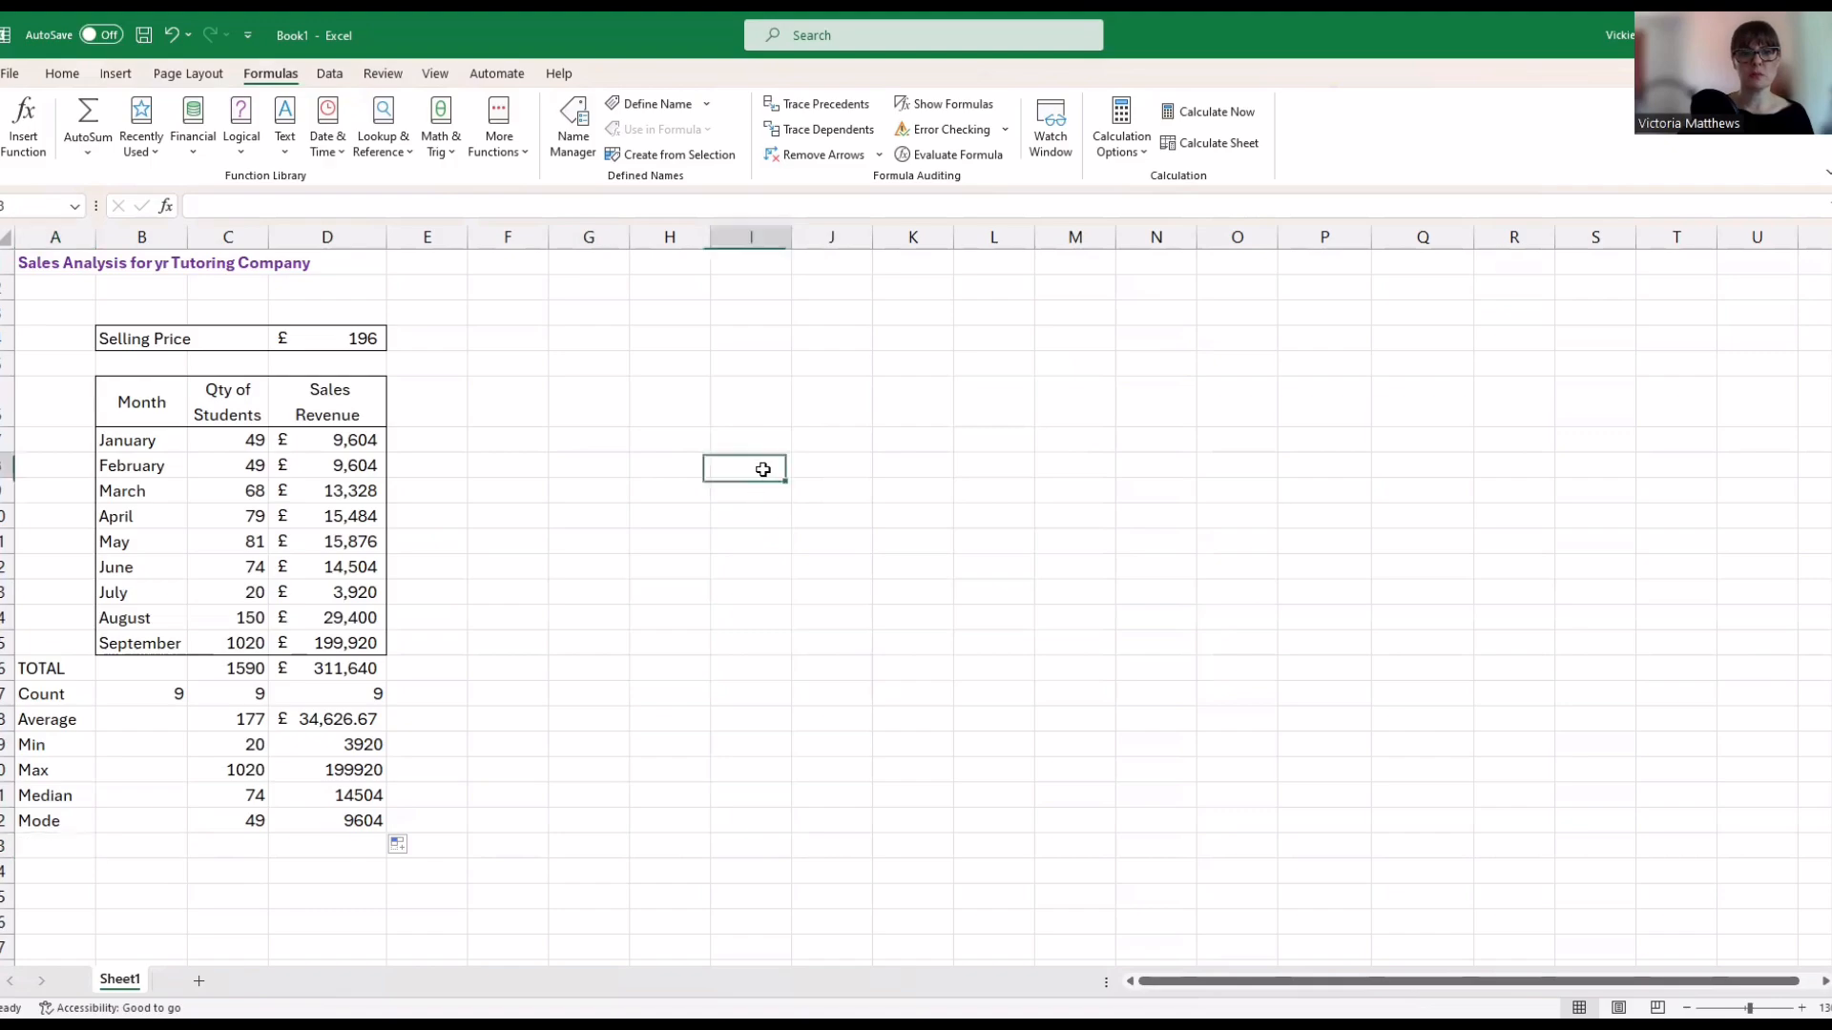
{"action": "type", "text": "Operations"}
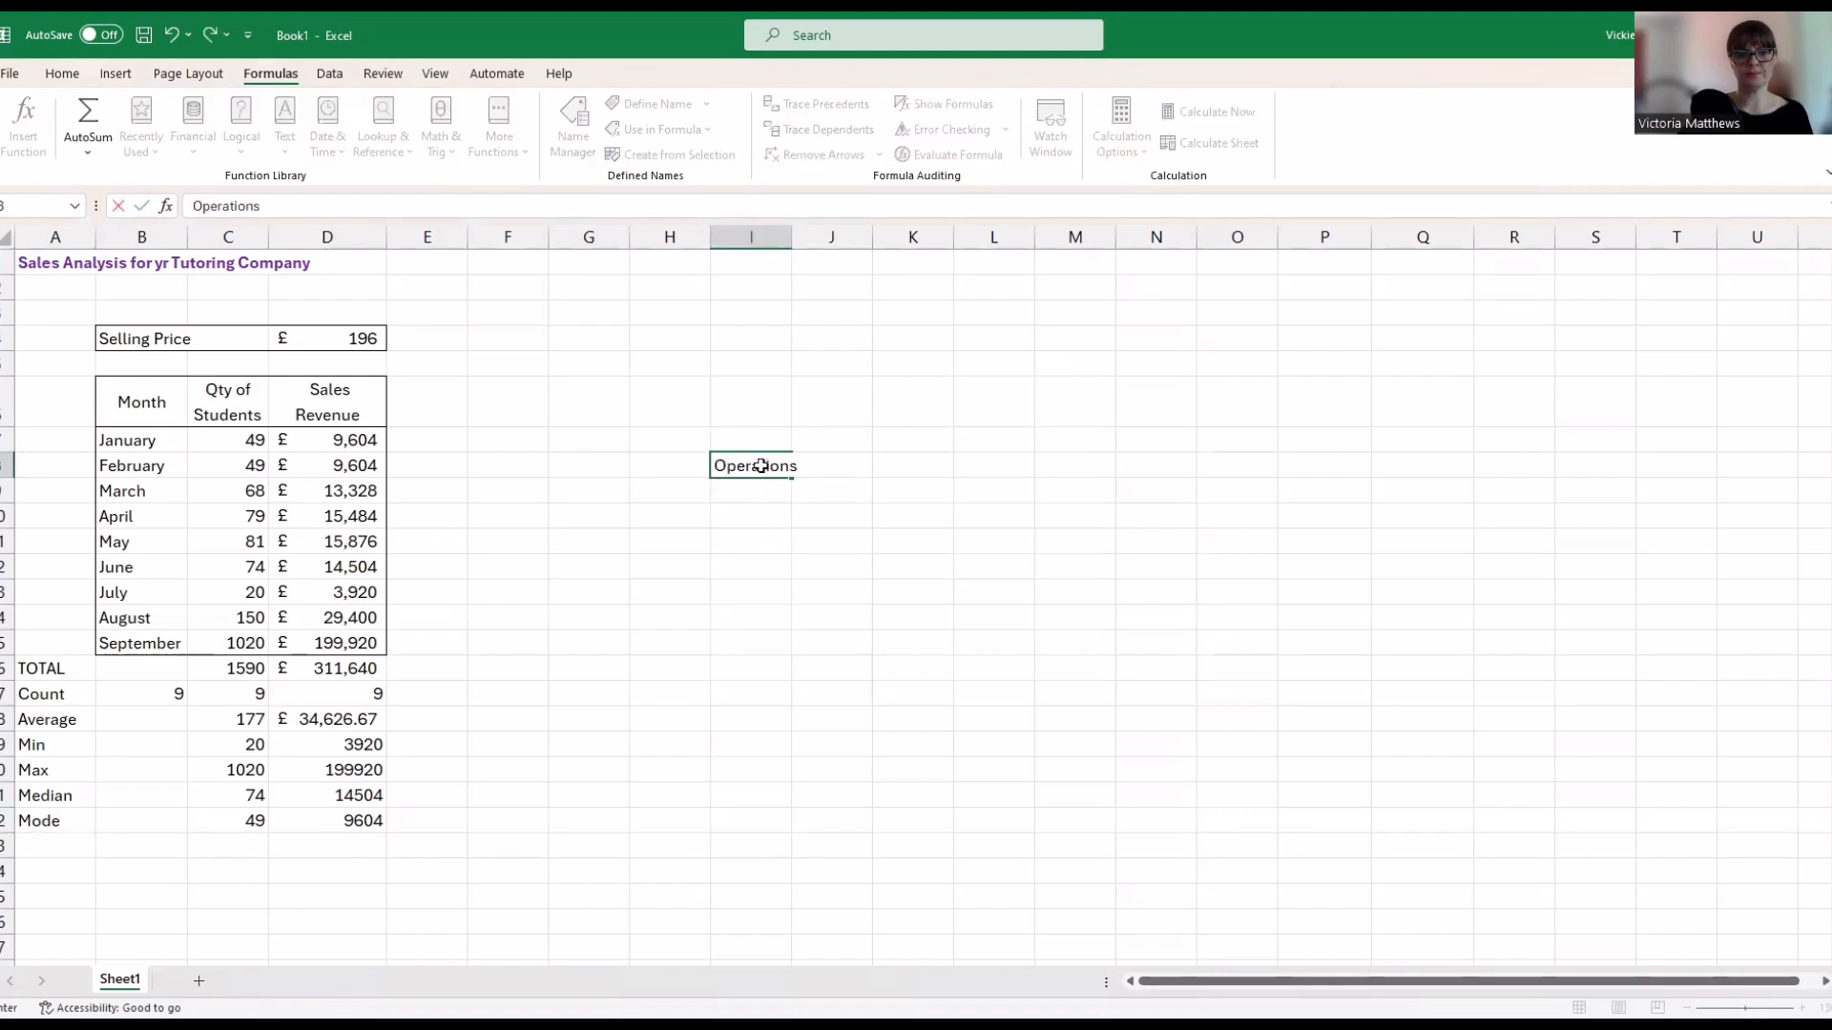
{"action": "key", "text": "Return"}
{"action": "type", "text": "Add"}
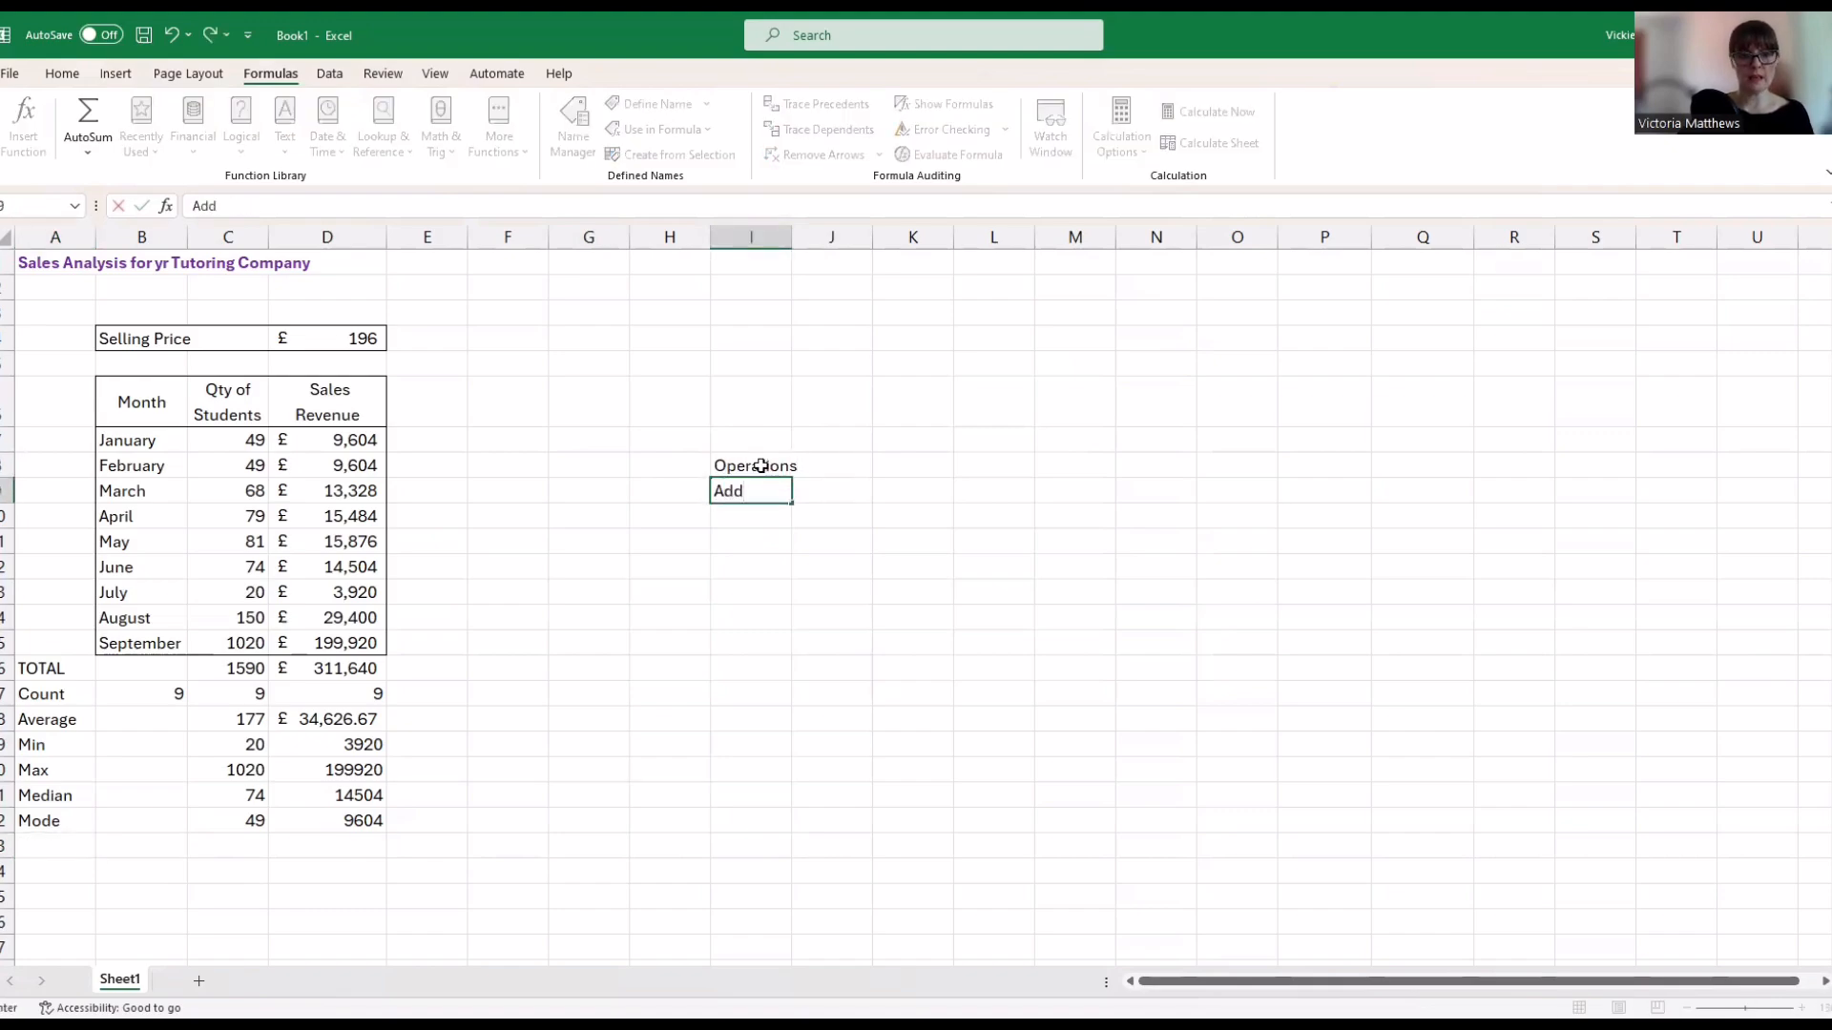
{"action": "key", "text": "Return"}
{"action": "type", "text": "Subtract"}
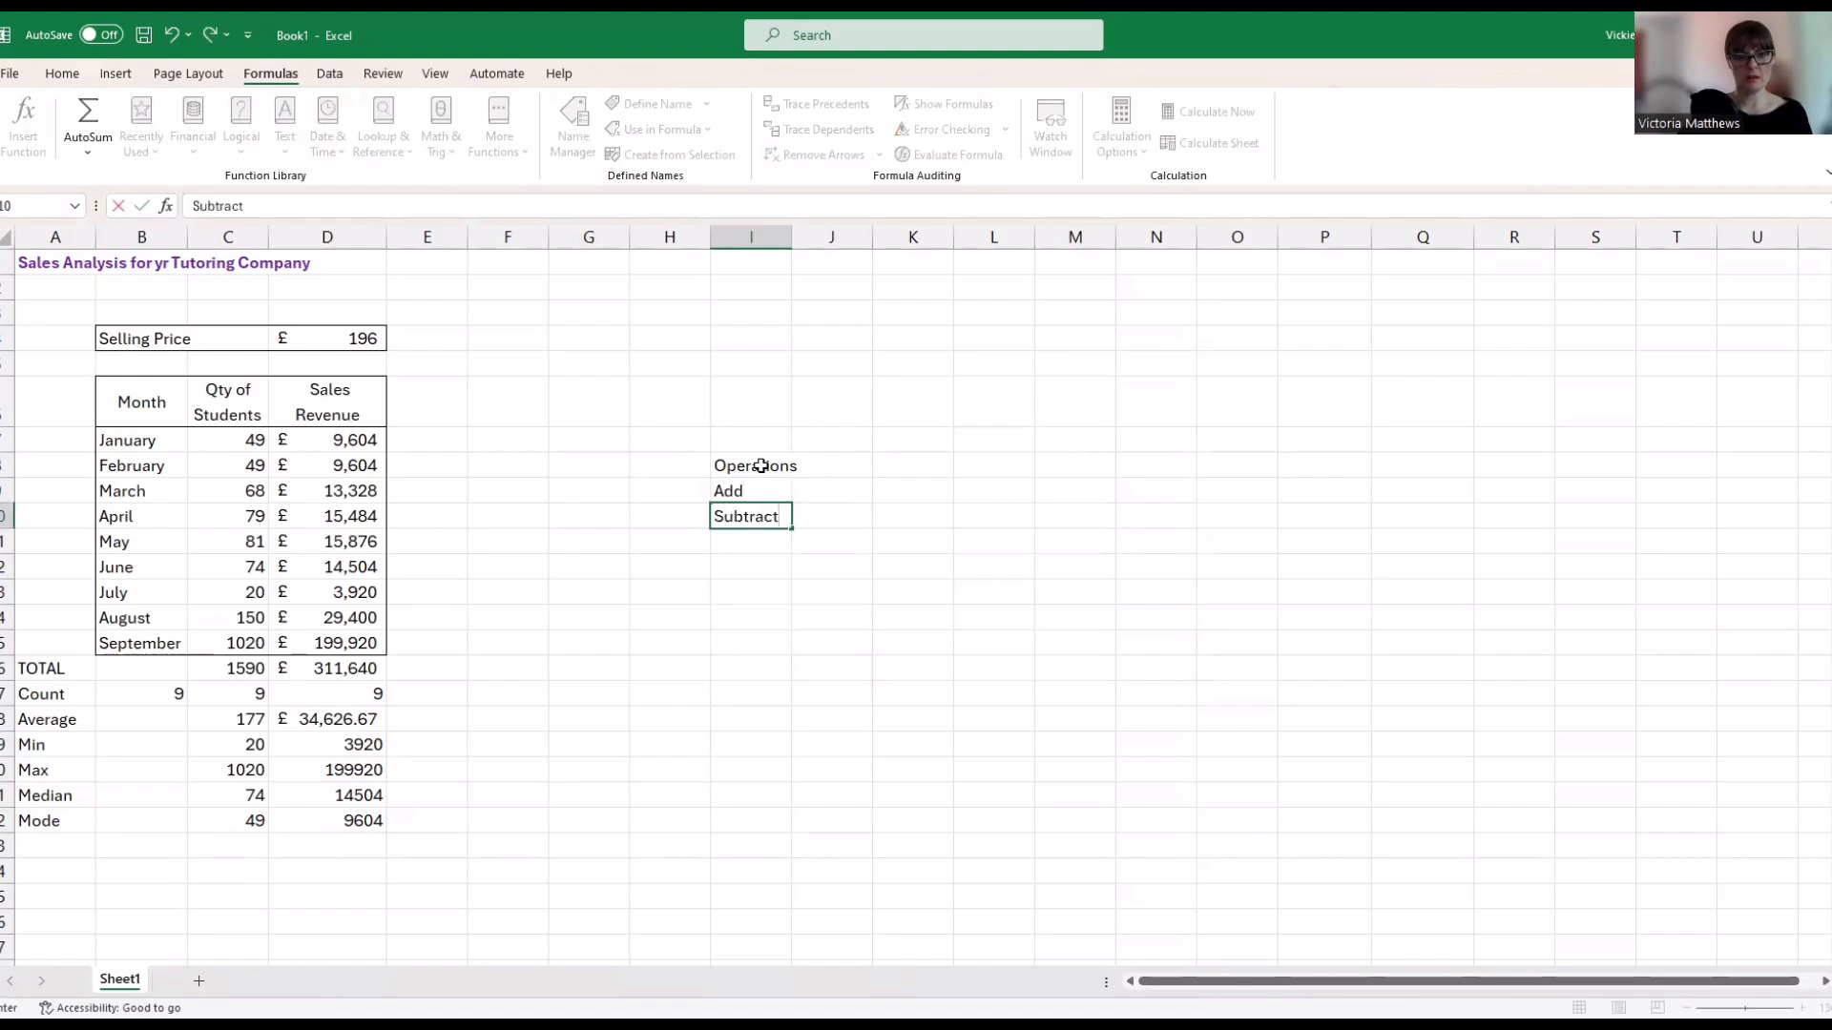
{"action": "key", "text": "Return"}
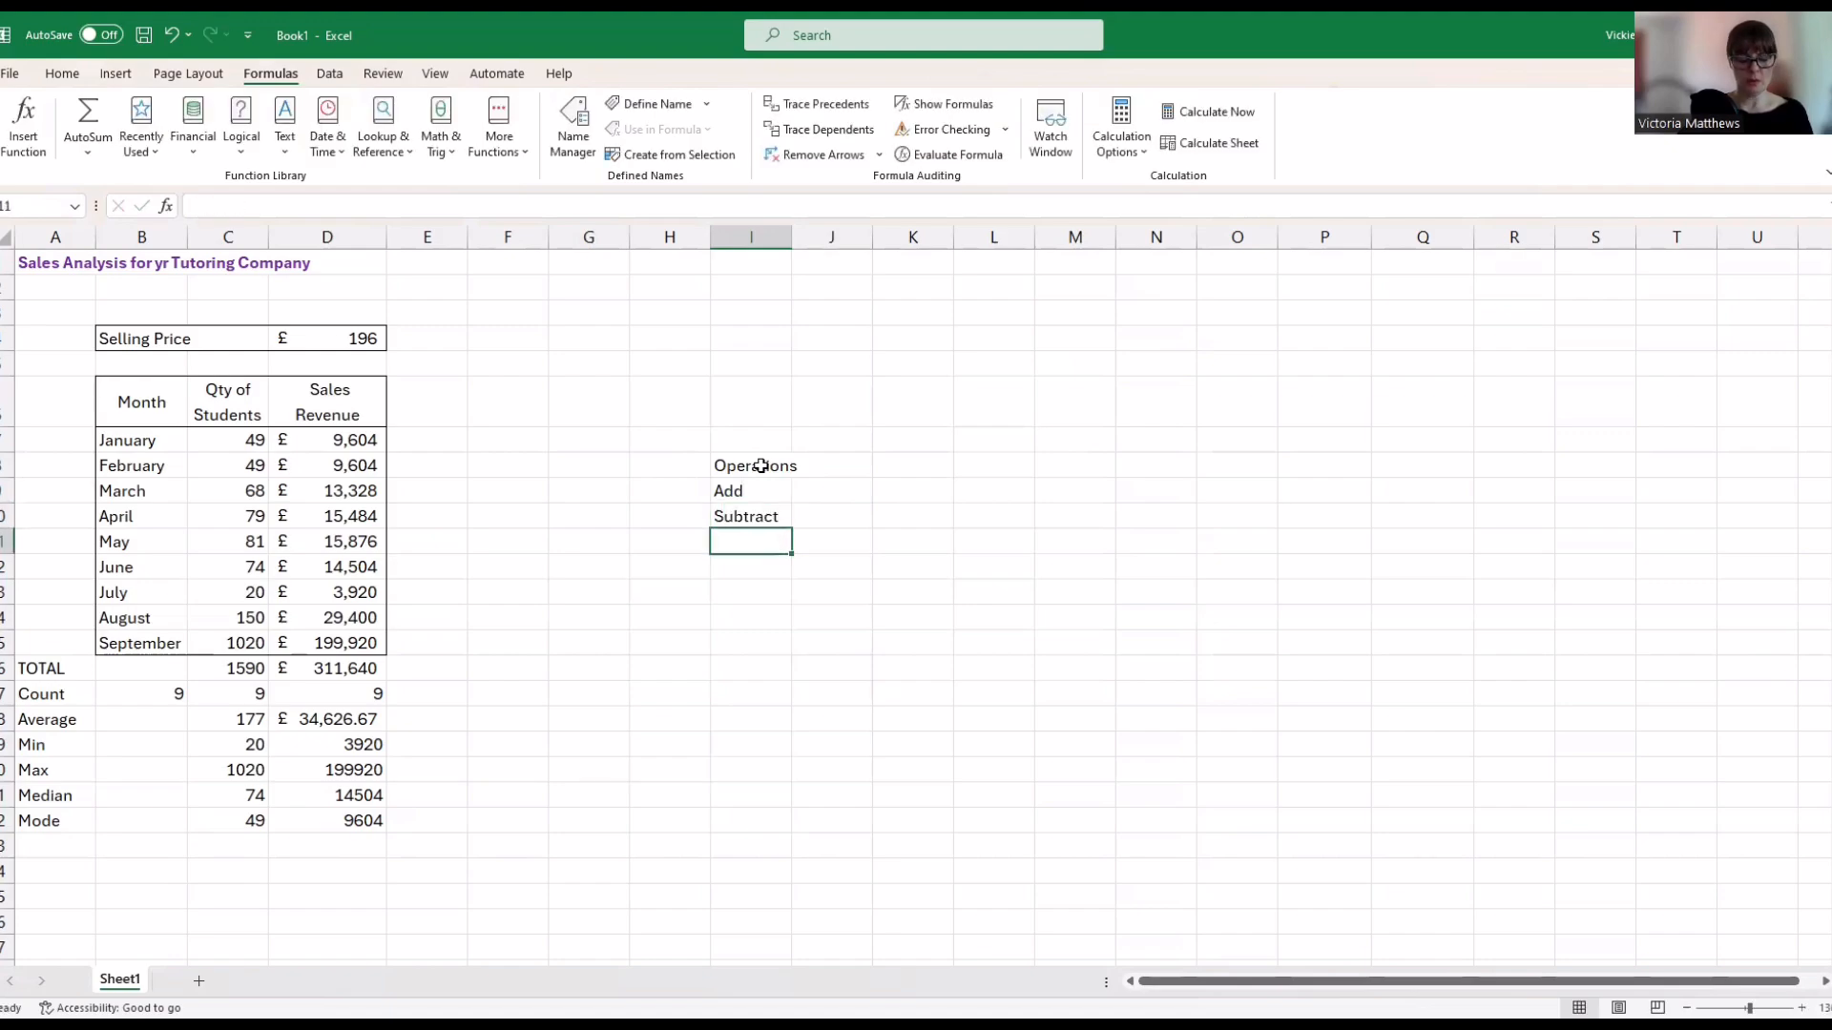
Continue the operations list with Multiply, Divide and Power in I11:I13, and return to the heading in I8
{"action": "type", "text": "Multiply"}
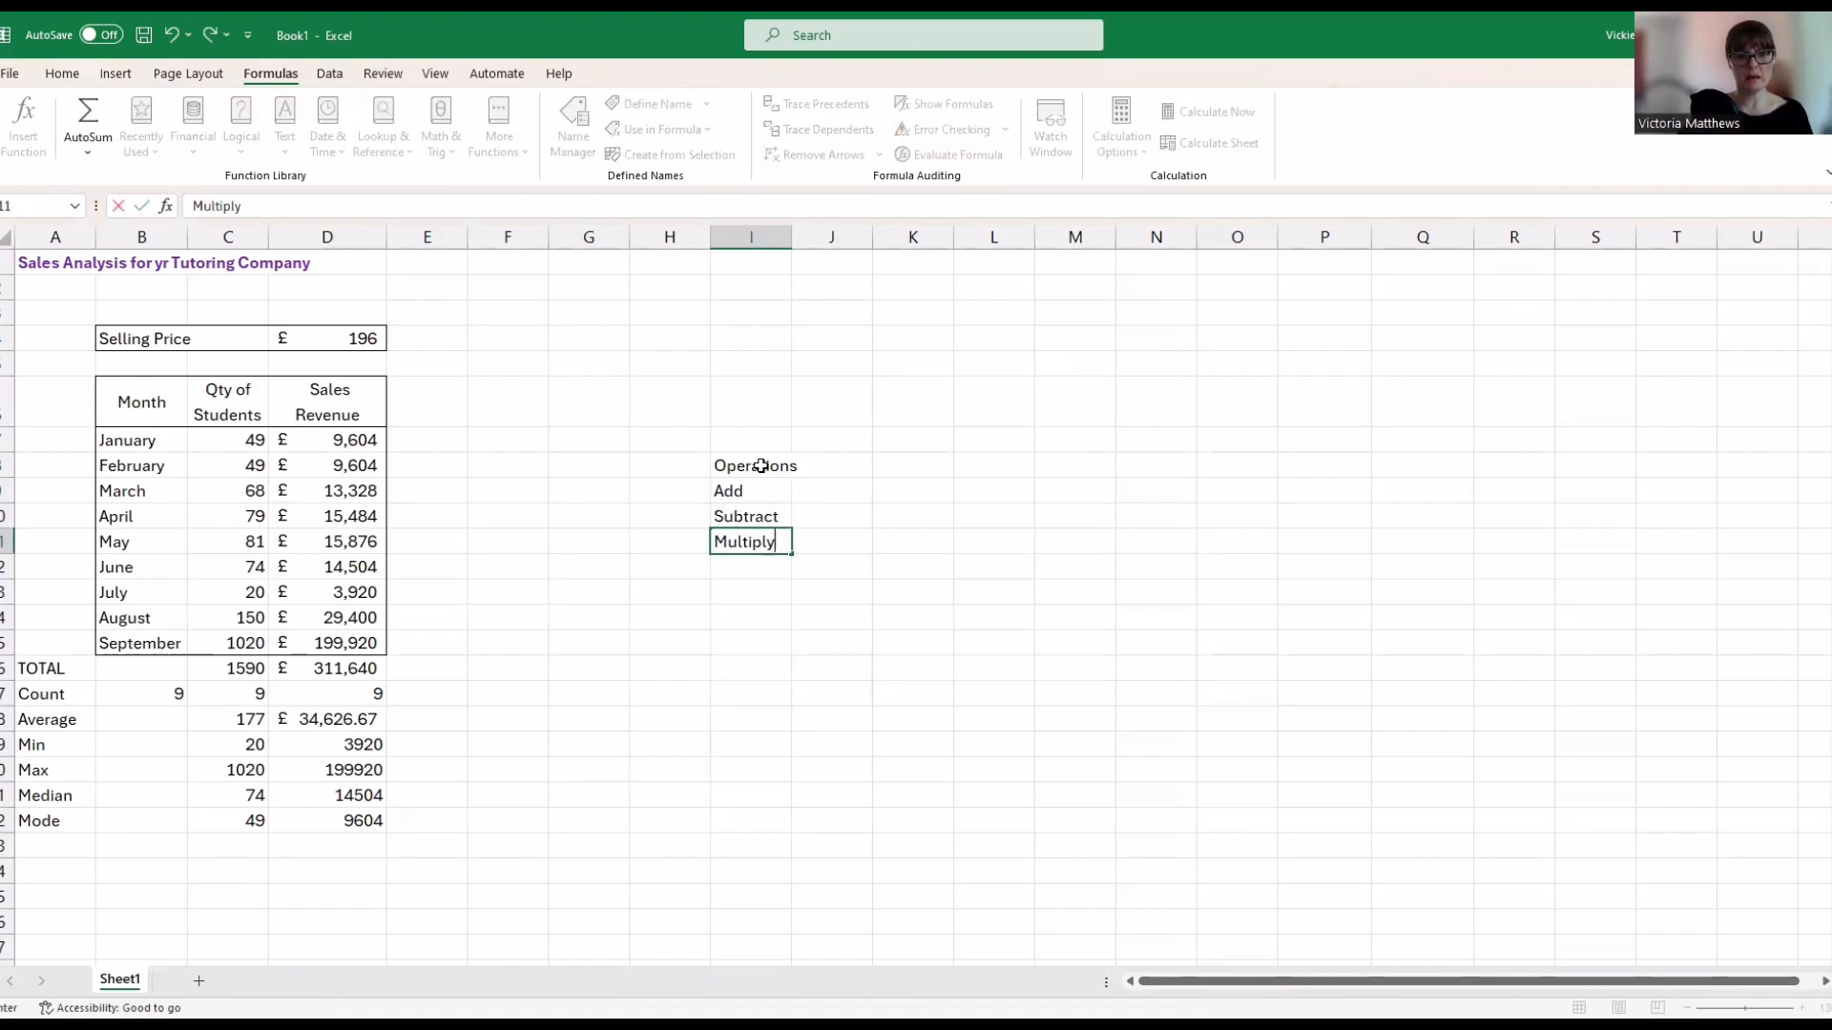
{"action": "key", "text": "Return"}
{"action": "type", "text": "Divide"}
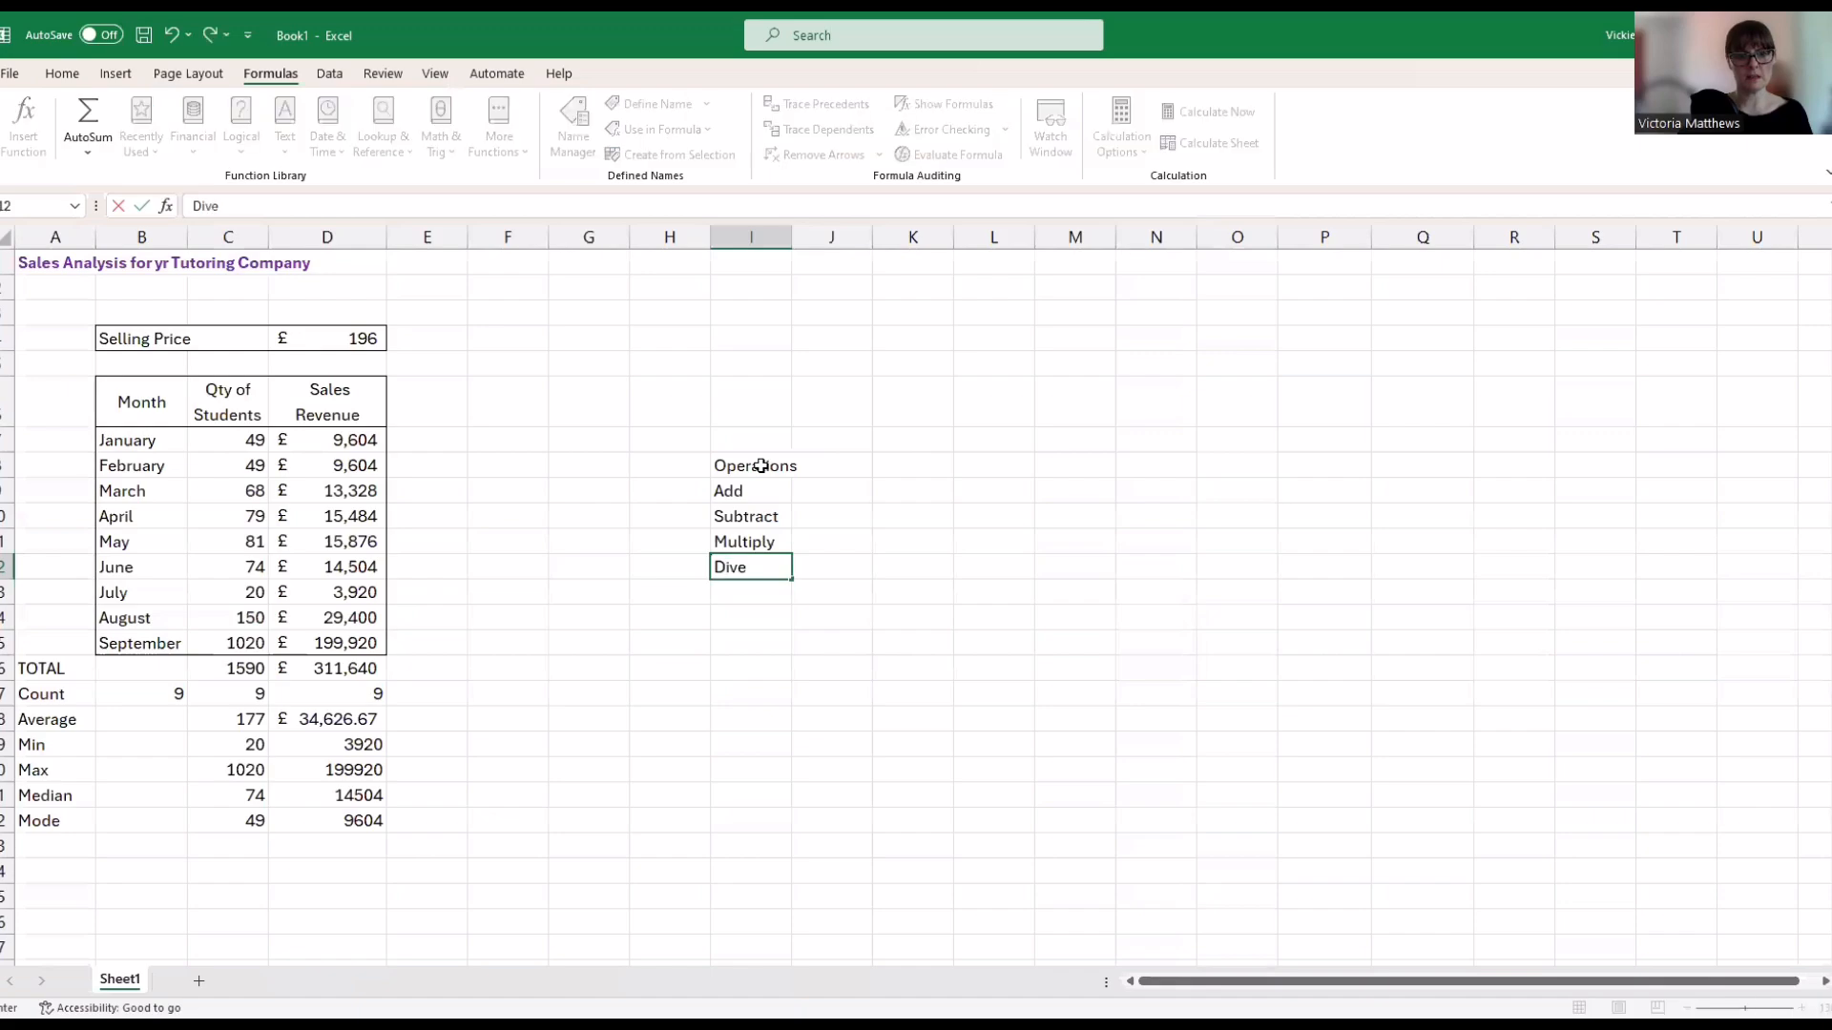
{"action": "key", "text": "Return"}
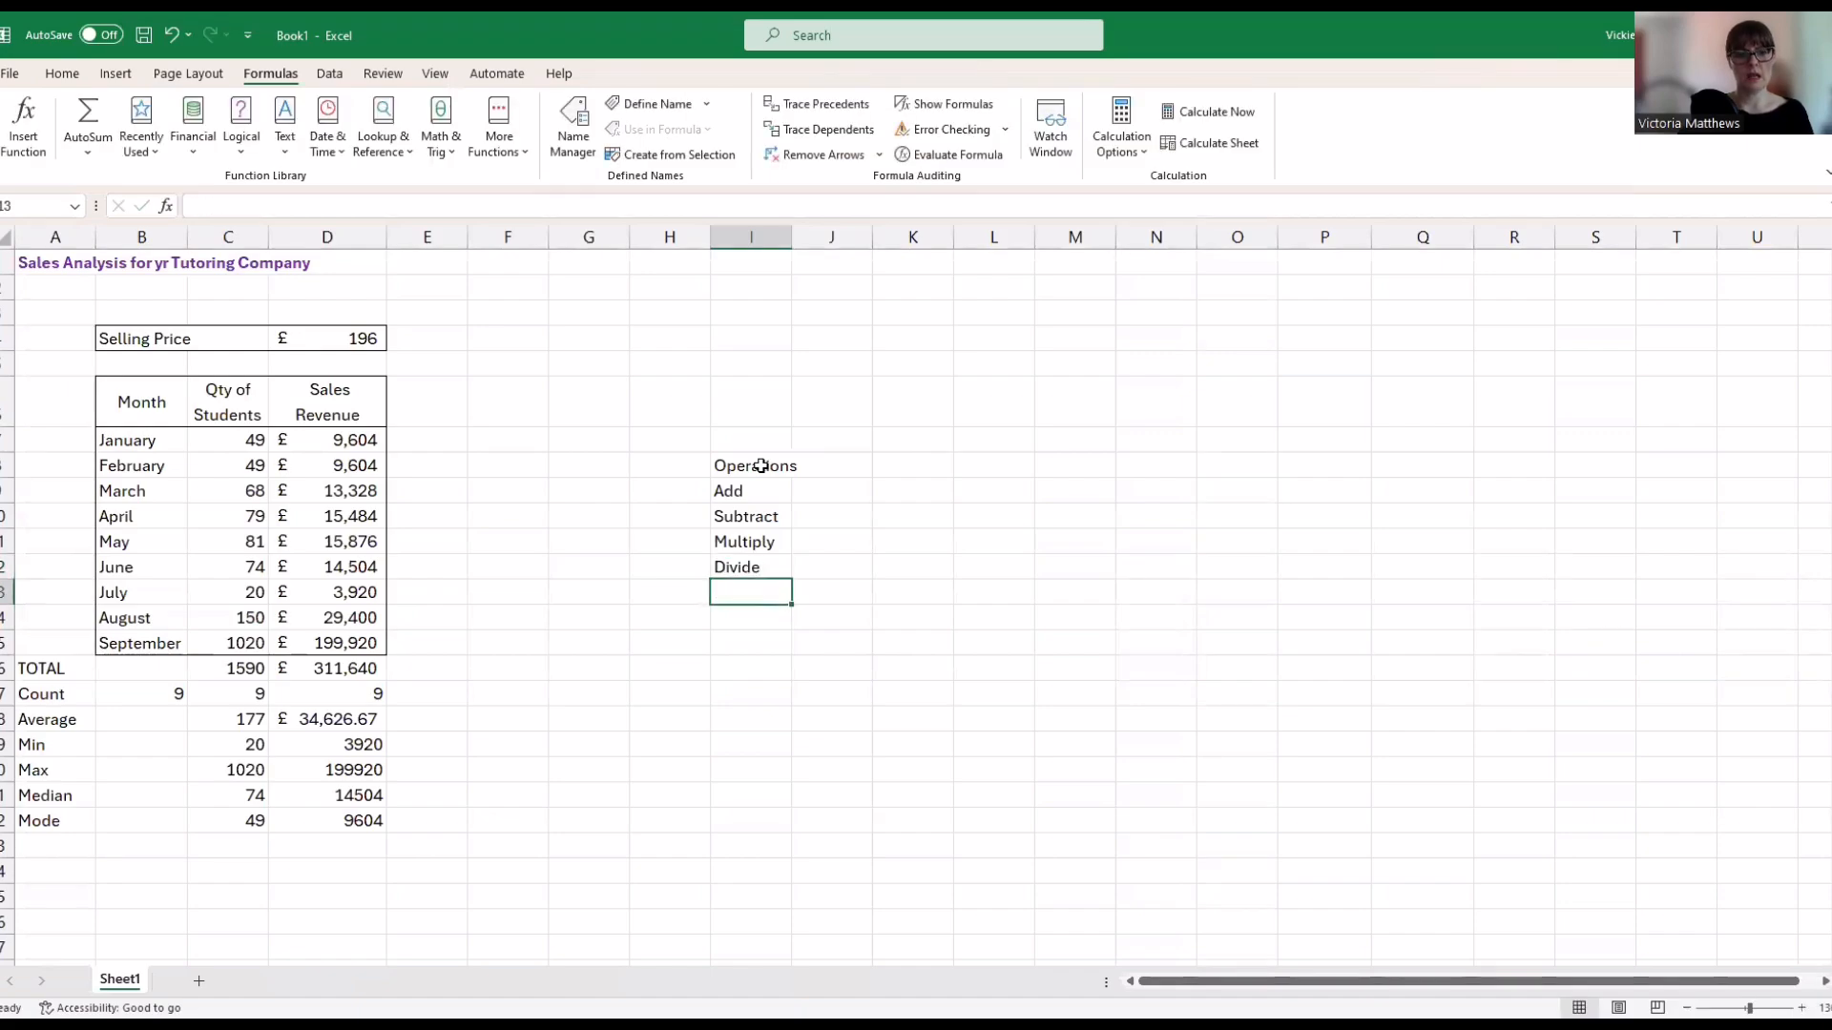
{"action": "type", "text": "Power"}
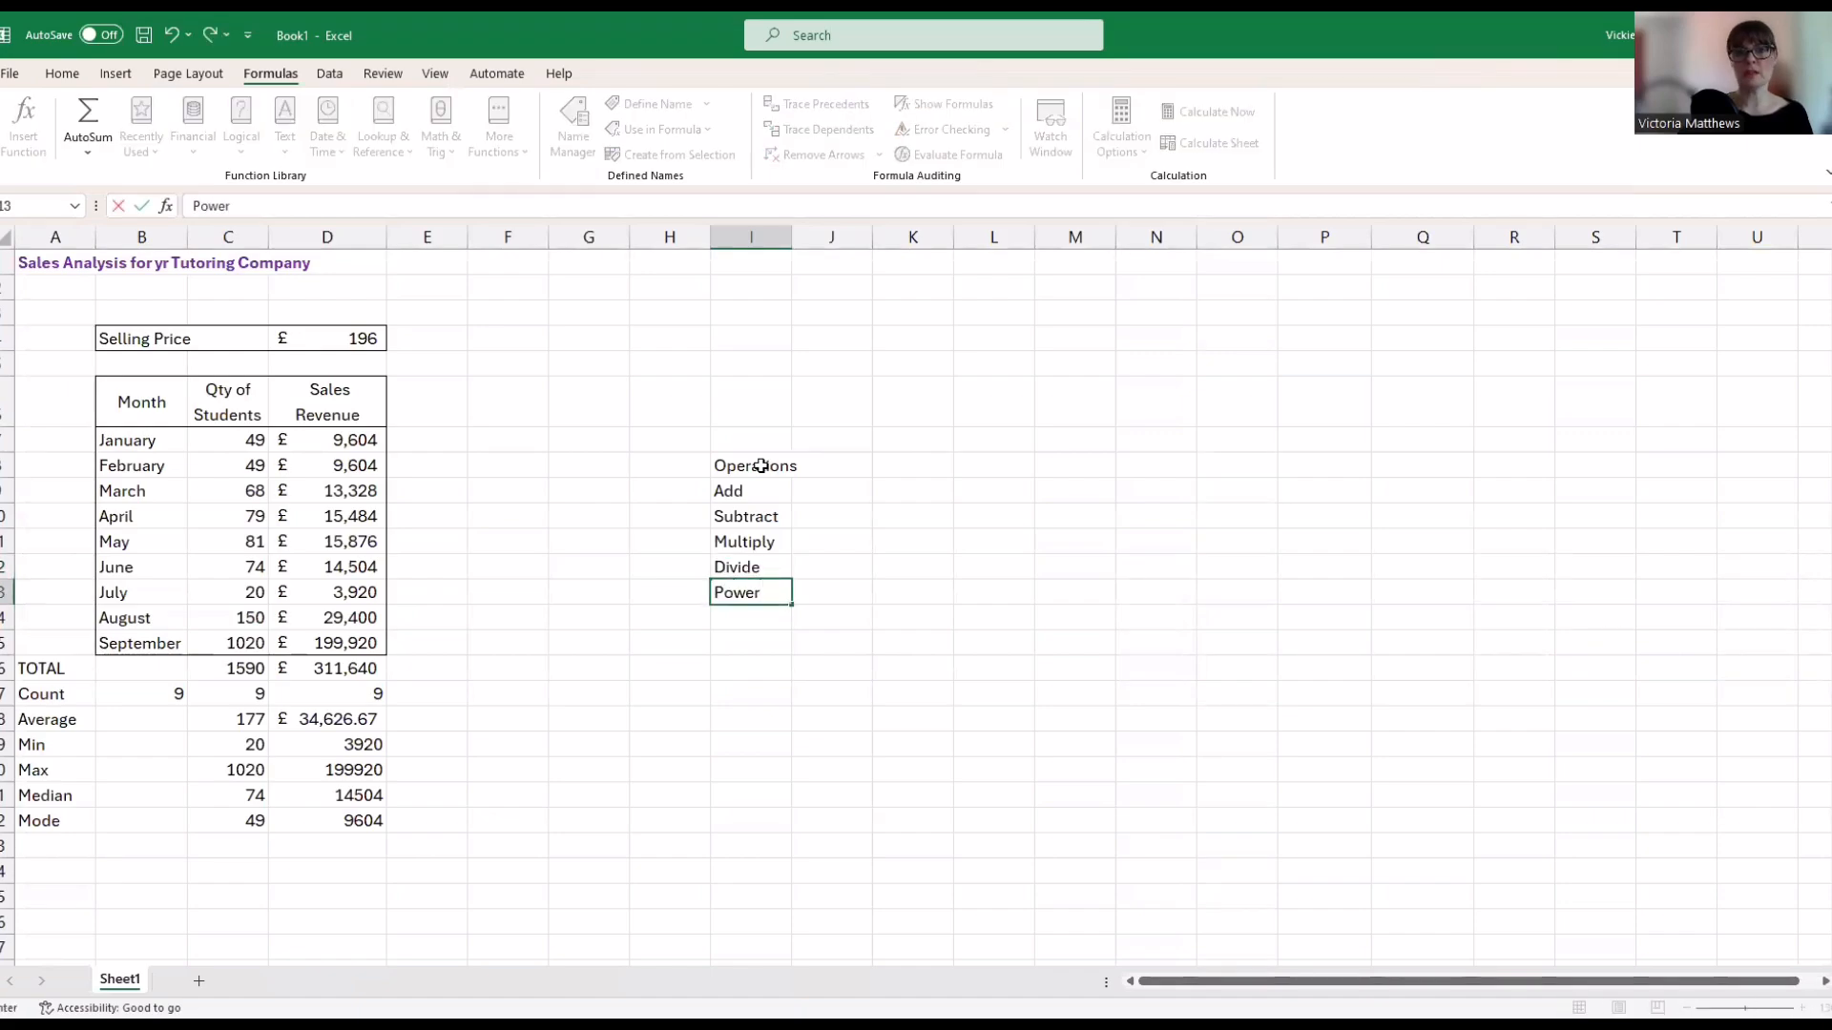
{"action": "key", "text": "Return"}
{"action": "key", "text": "Up"}
{"action": "key", "text": "Up"}
{"action": "key", "text": "Up"}
{"action": "key", "text": "Up"}
{"action": "key", "text": "Up"}
{"action": "key", "text": "Up"}
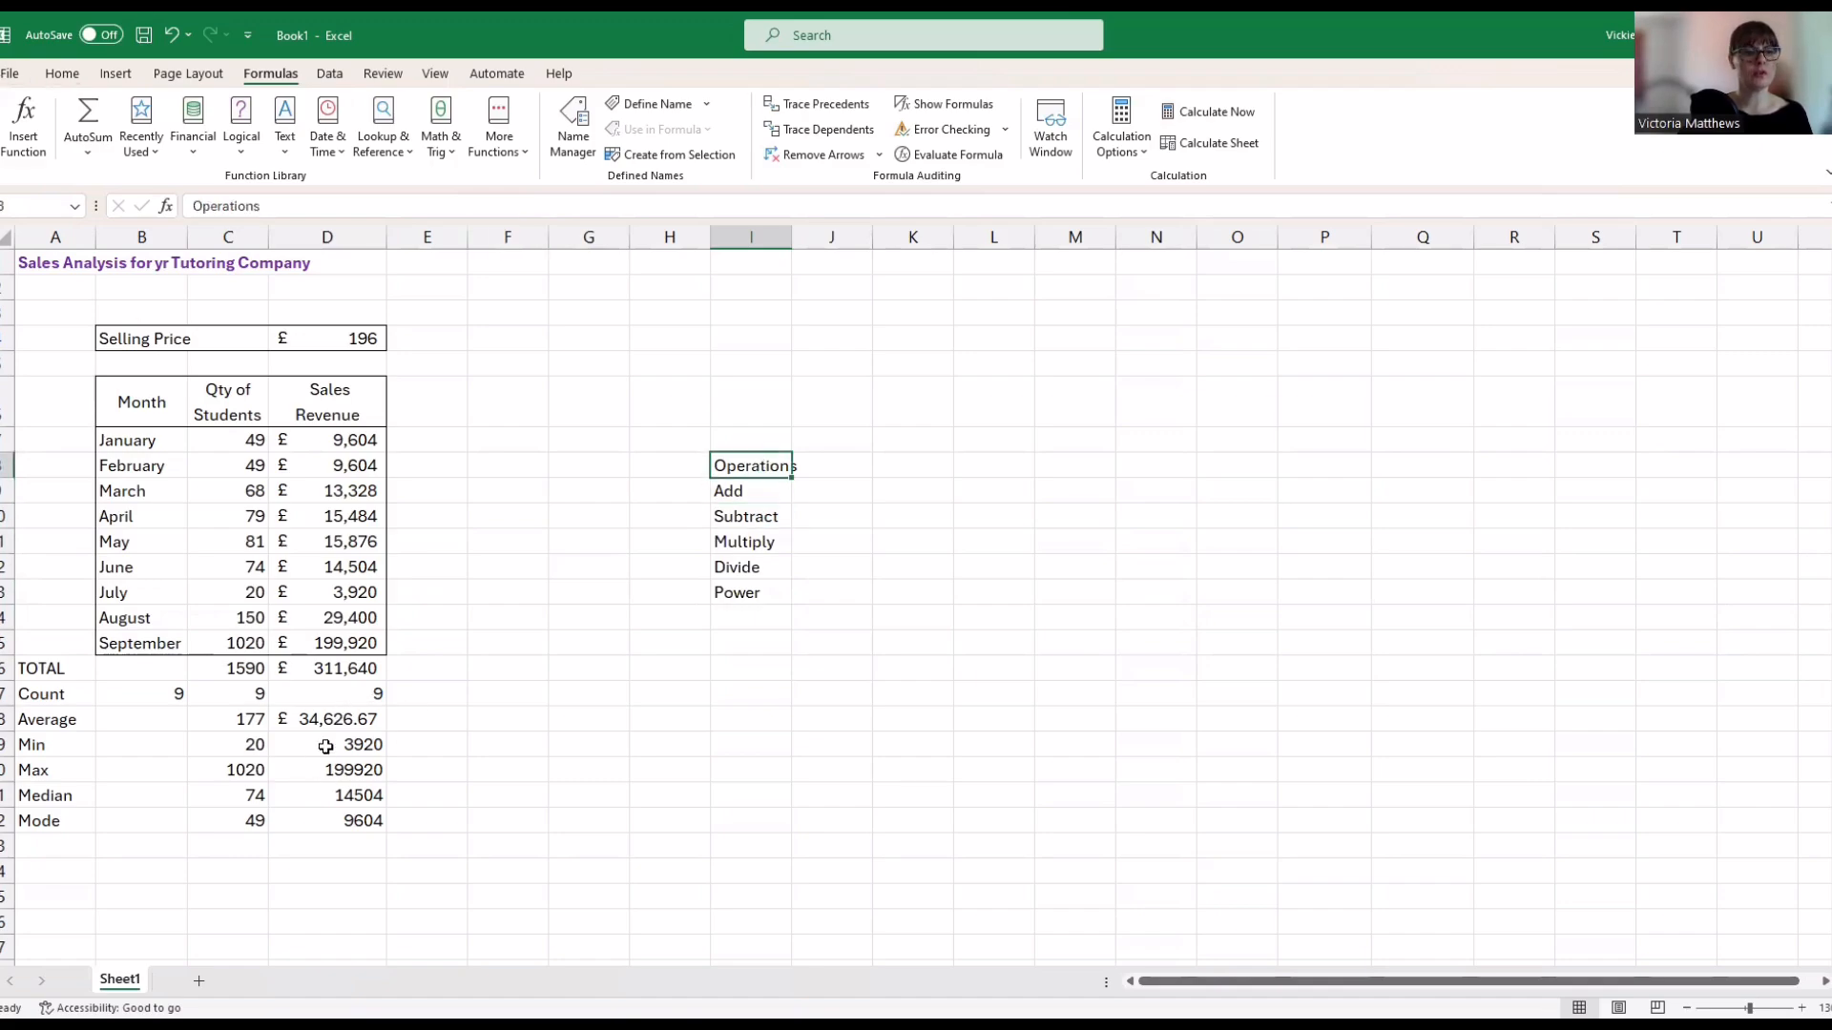
Format the Min, Max, Median and Mode revenue values in D19:D22 as pound accounting figures without decimals
{"action": "left_click_drag", "start_coordinate": [325, 746], "coordinate": [327, 822]}
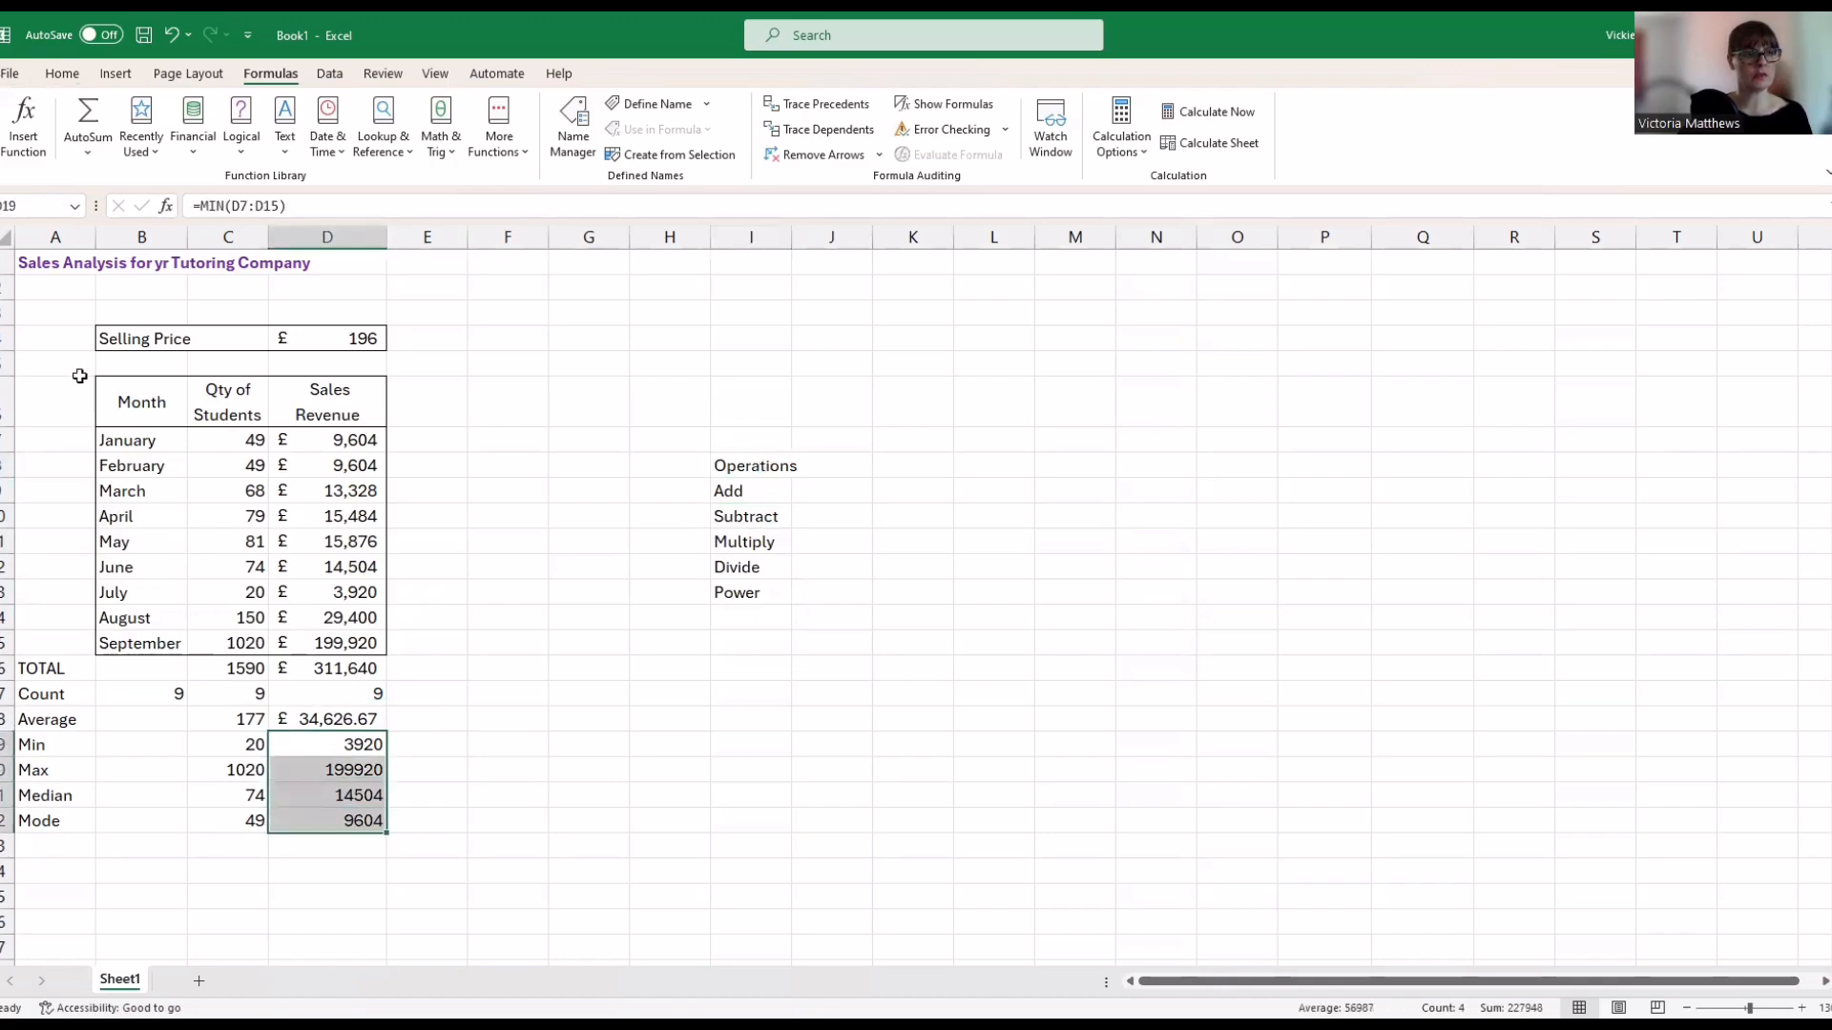
{"action": "left_click", "coordinate": [62, 73]}
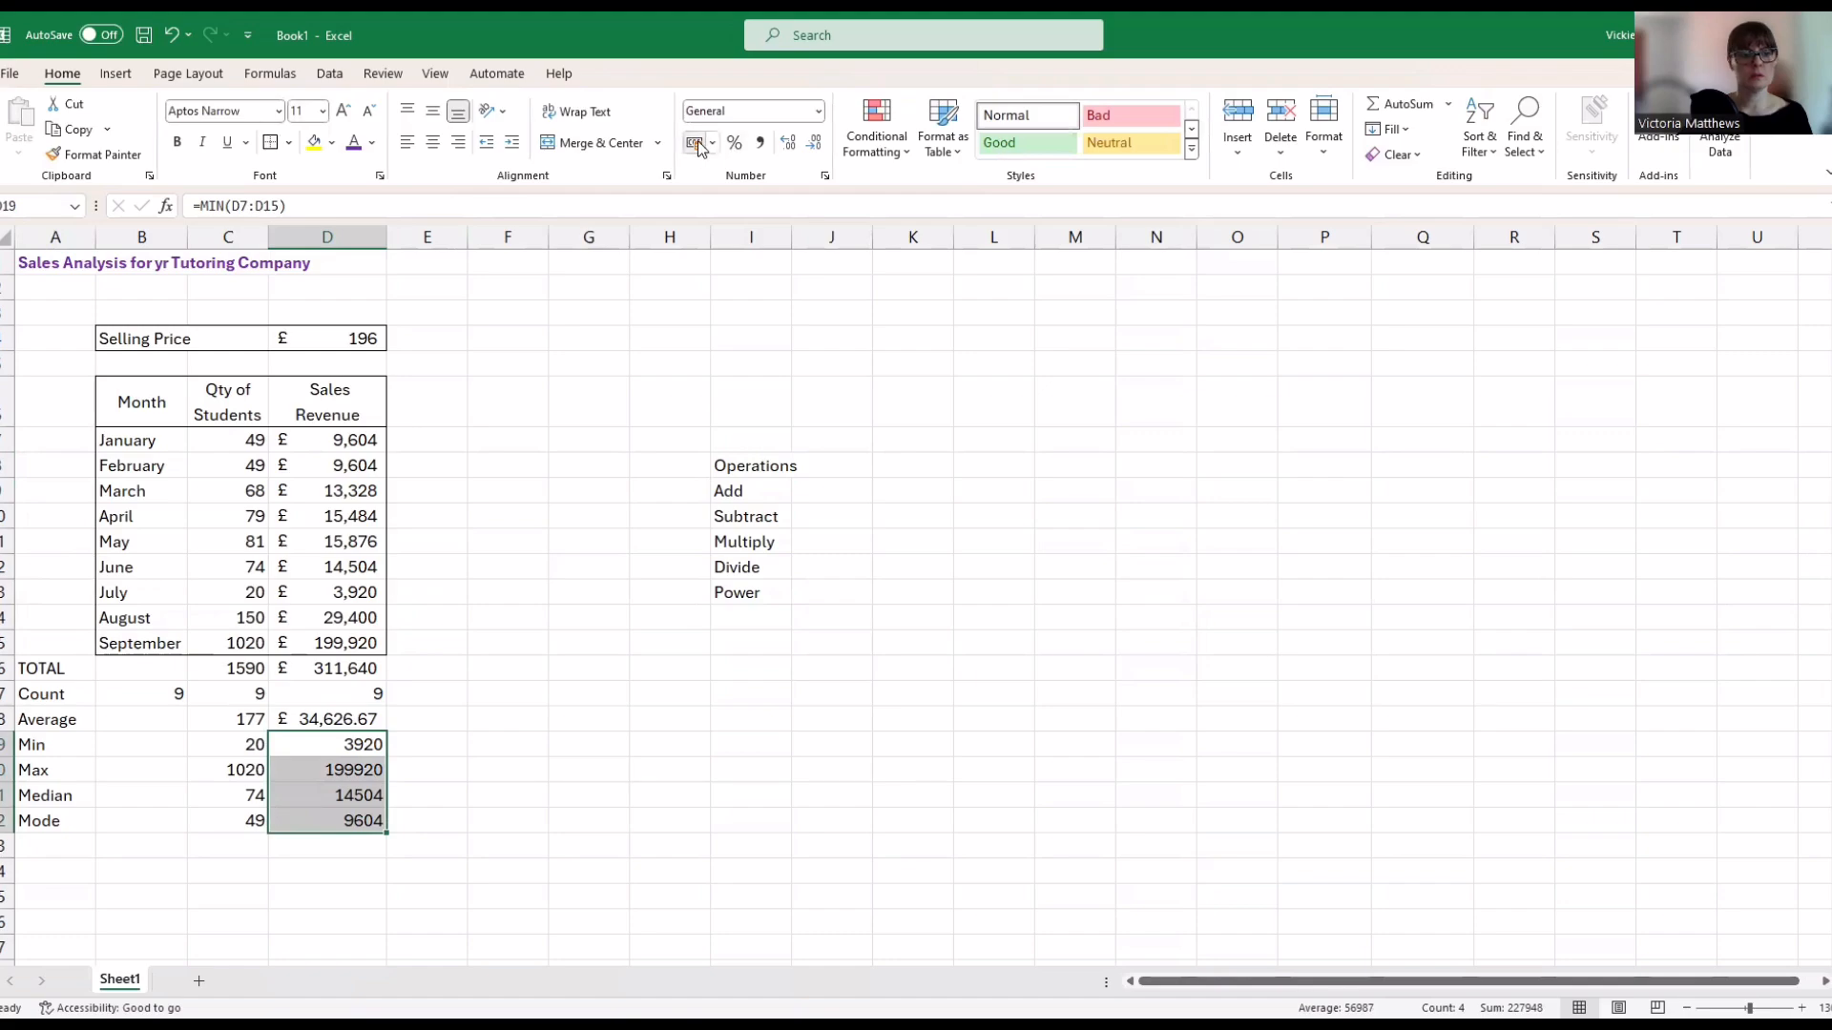
{"action": "left_click", "coordinate": [696, 143]}
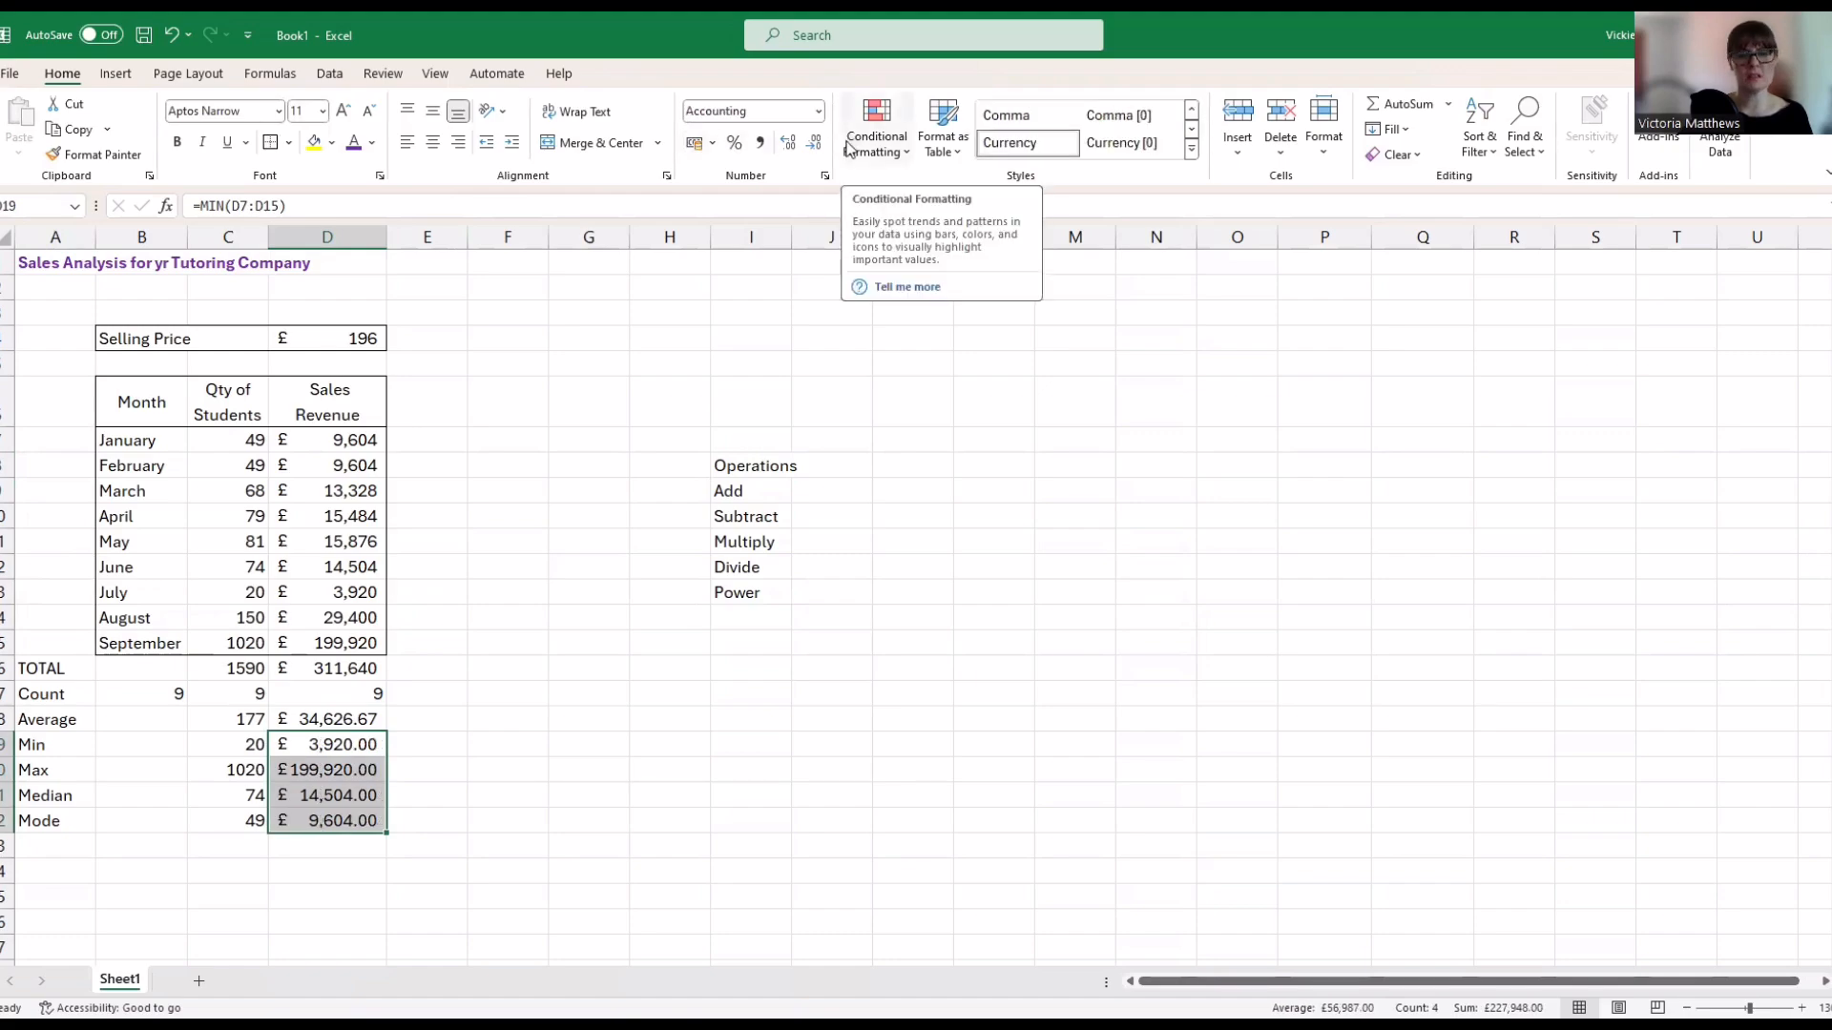
{"action": "left_click", "coordinate": [814, 144]}
{"action": "left_click", "coordinate": [813, 143]}
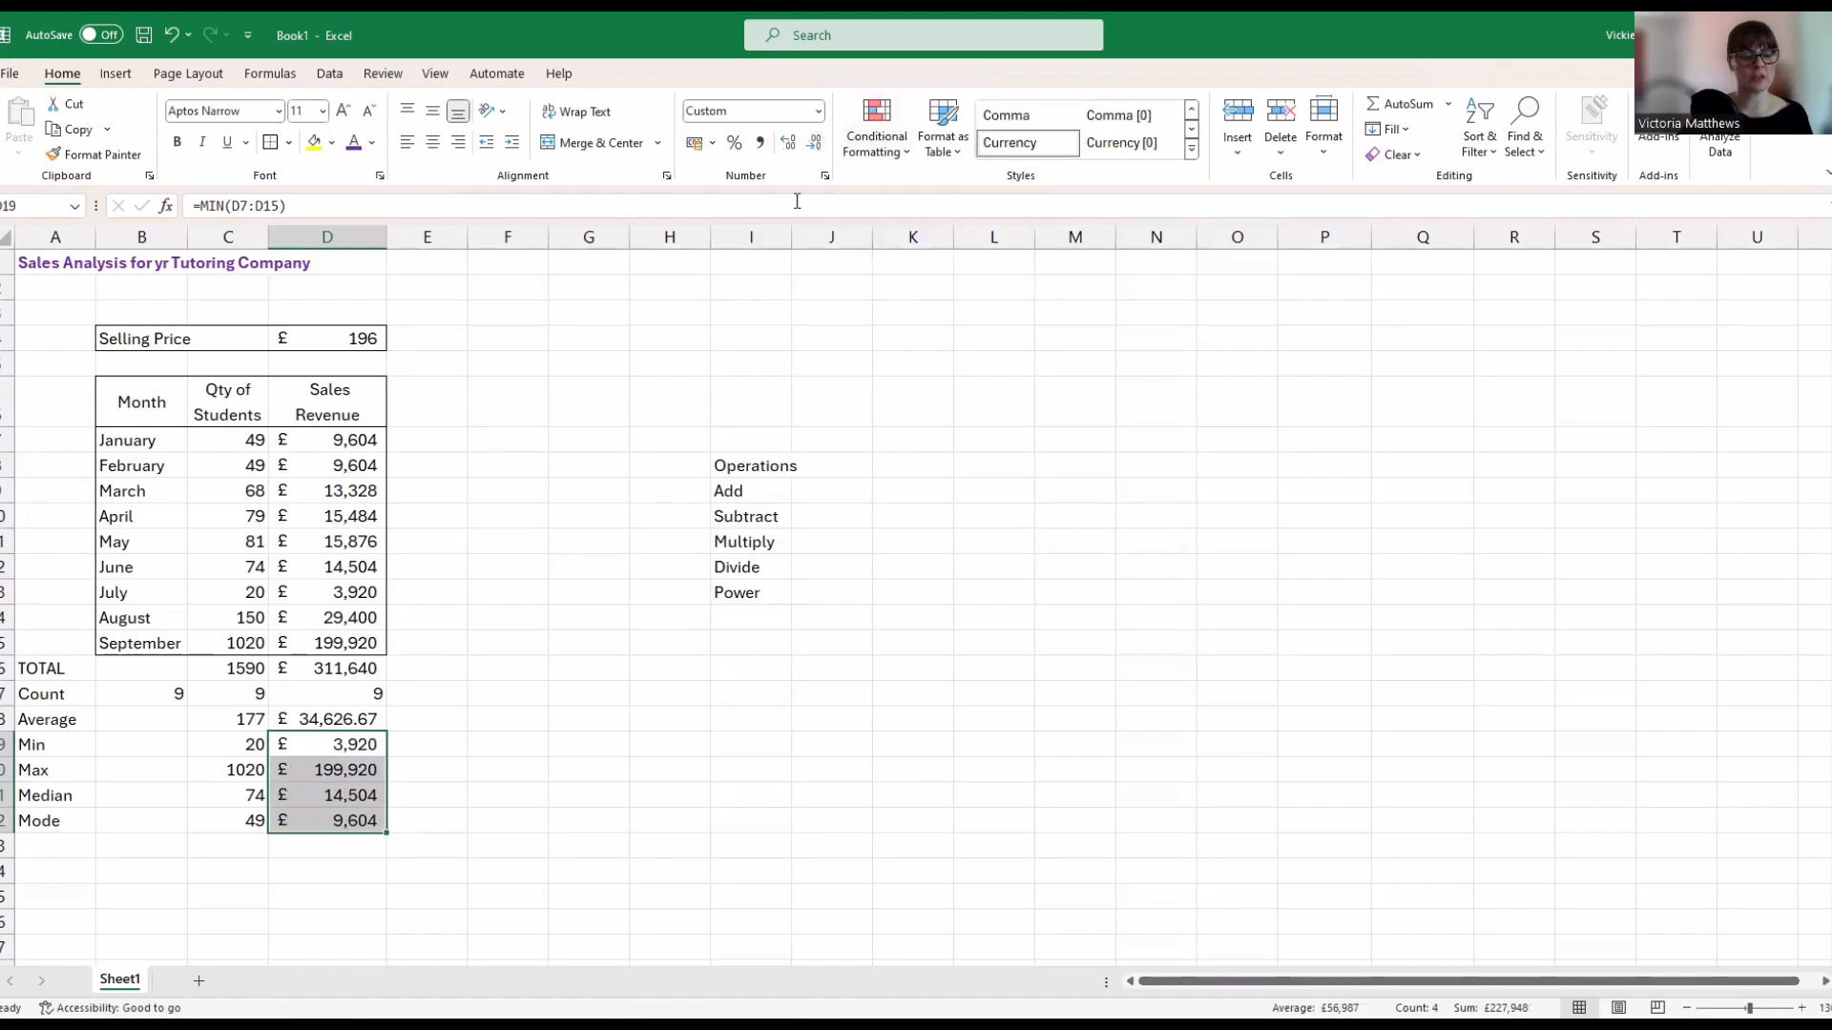
{"action": "left_click", "coordinate": [585, 772]}
Put an outside border around the summary rows A16:D22 and a top and double bottom border on the totals in C16:D16
{"action": "left_click_drag", "start_coordinate": [33, 668], "coordinate": [351, 795]}
{"action": "left_click", "coordinate": [508, 718]}
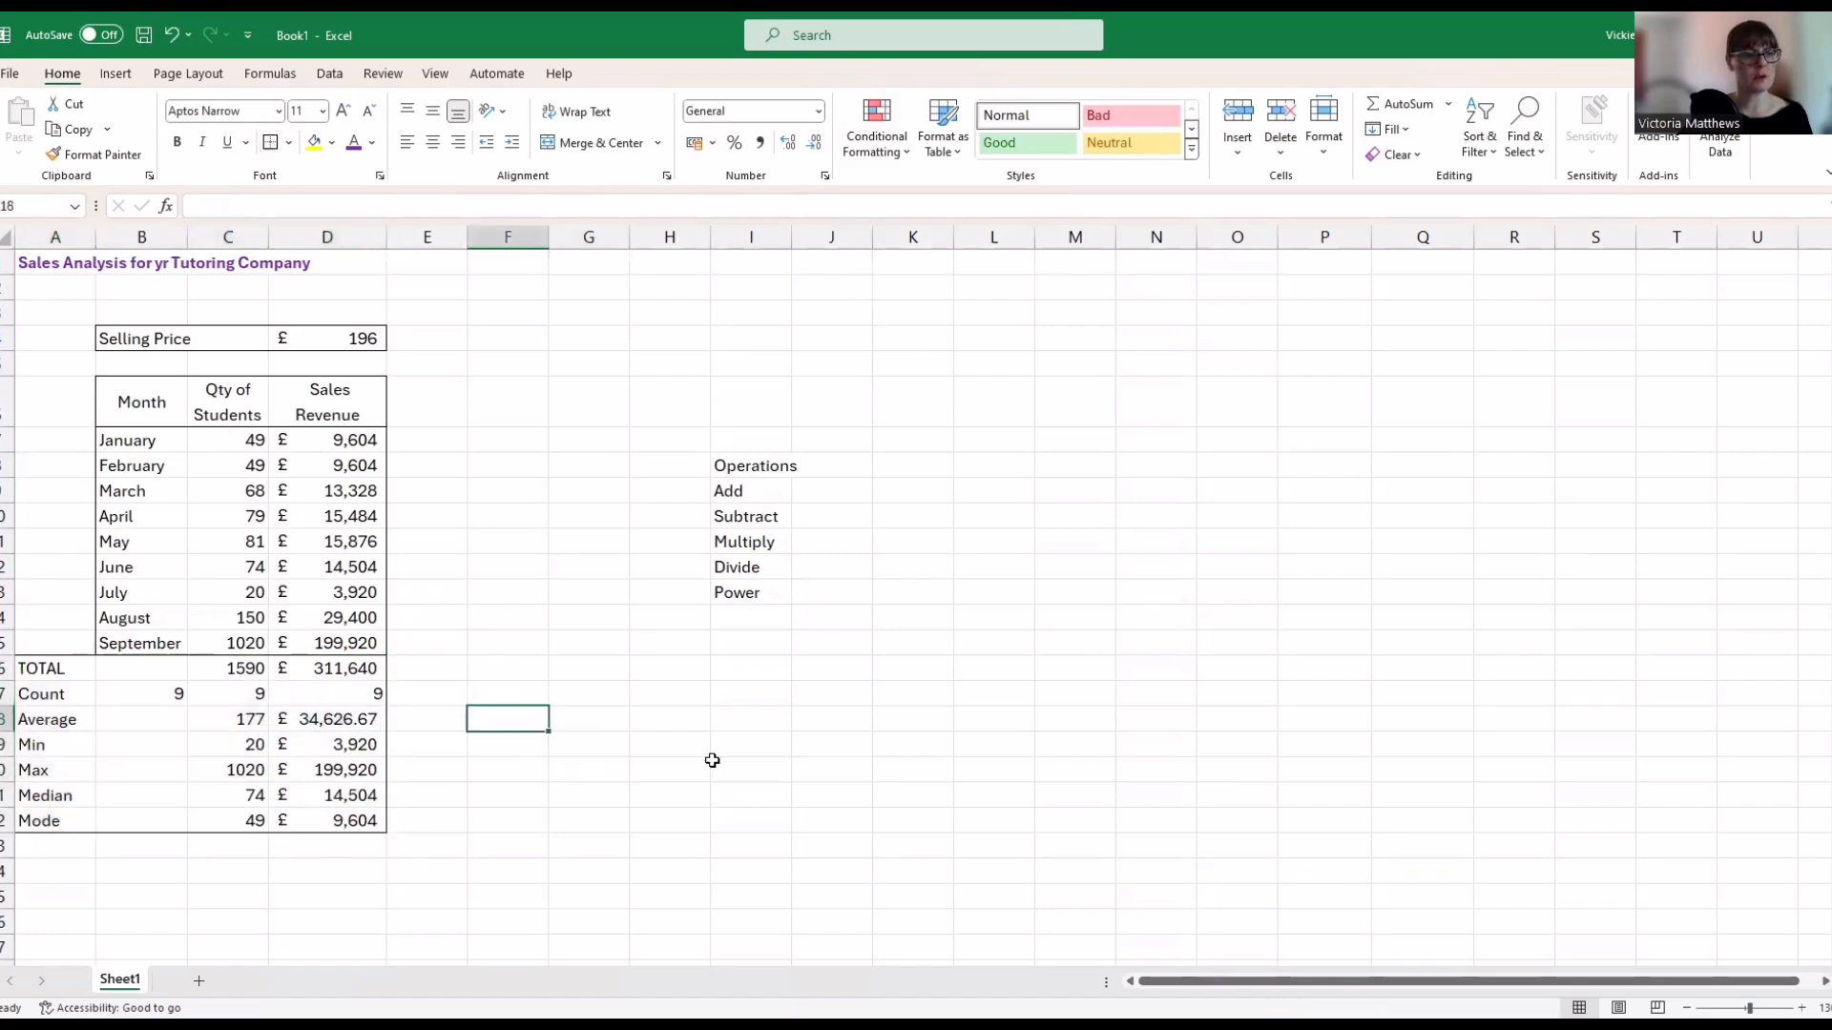
{"action": "left_click_drag", "start_coordinate": [235, 668], "coordinate": [355, 667]}
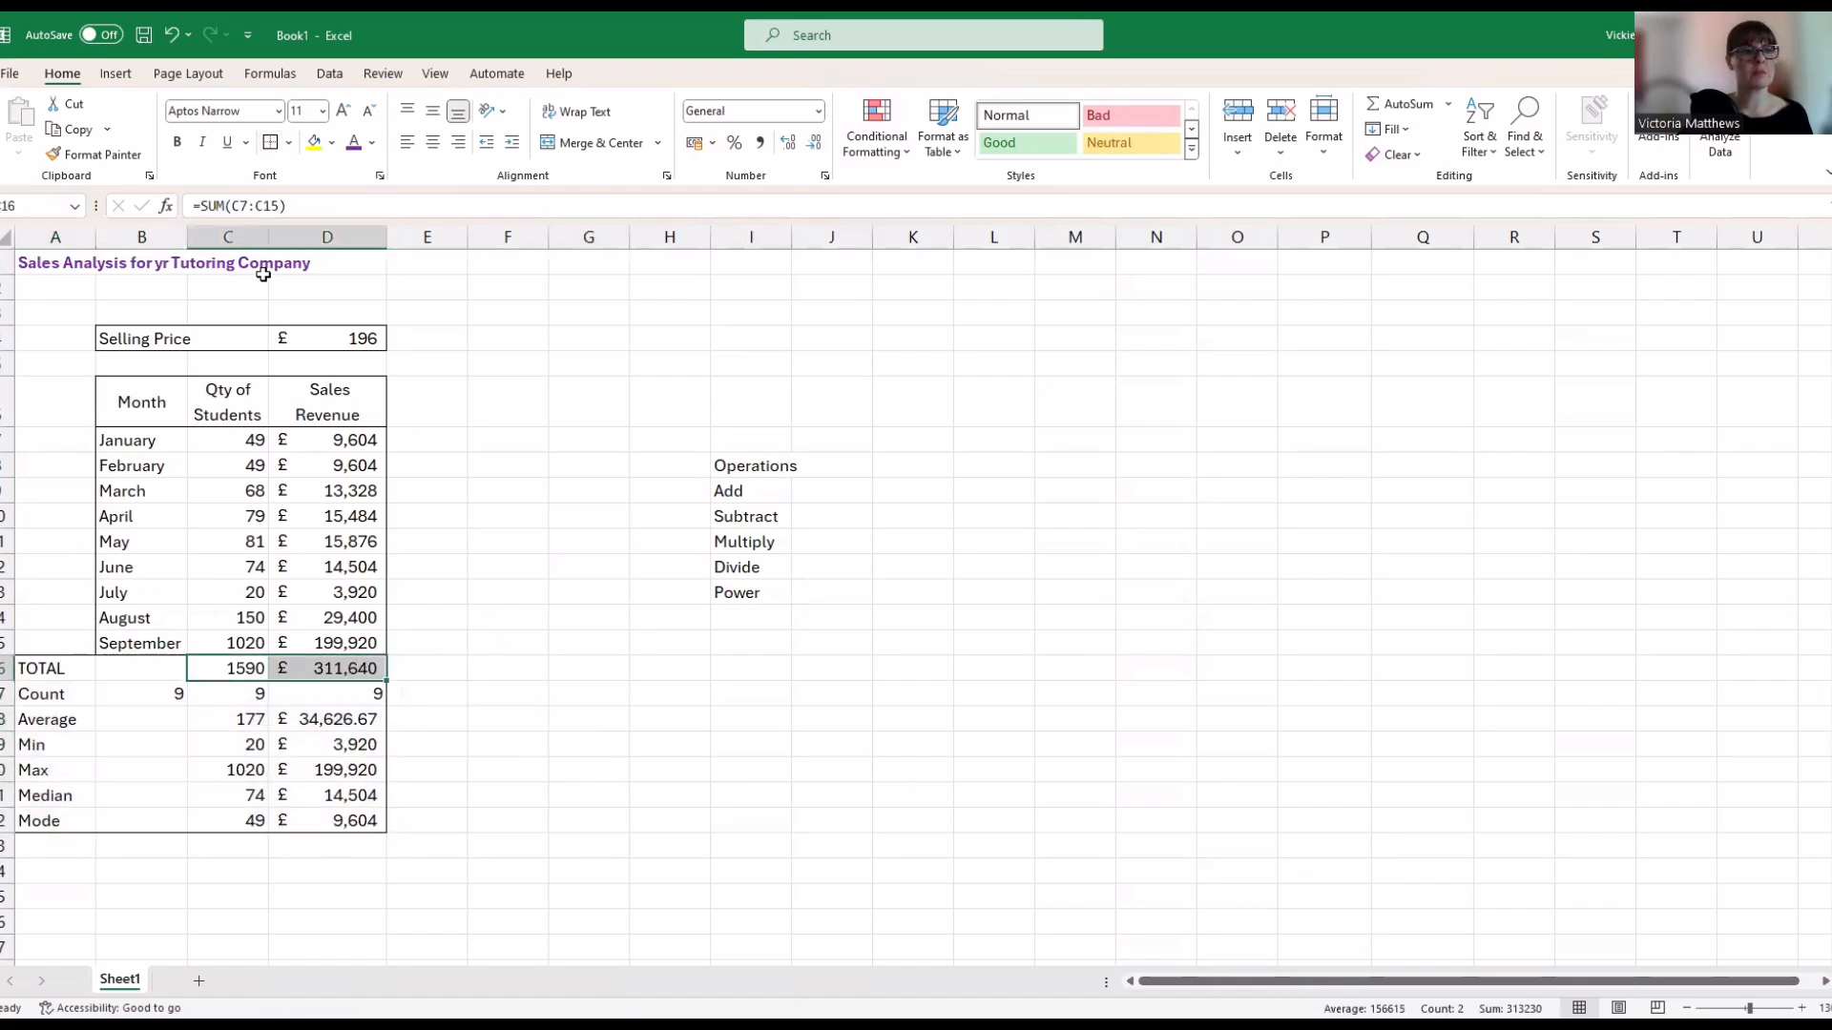
{"action": "left_click", "coordinate": [288, 142]}
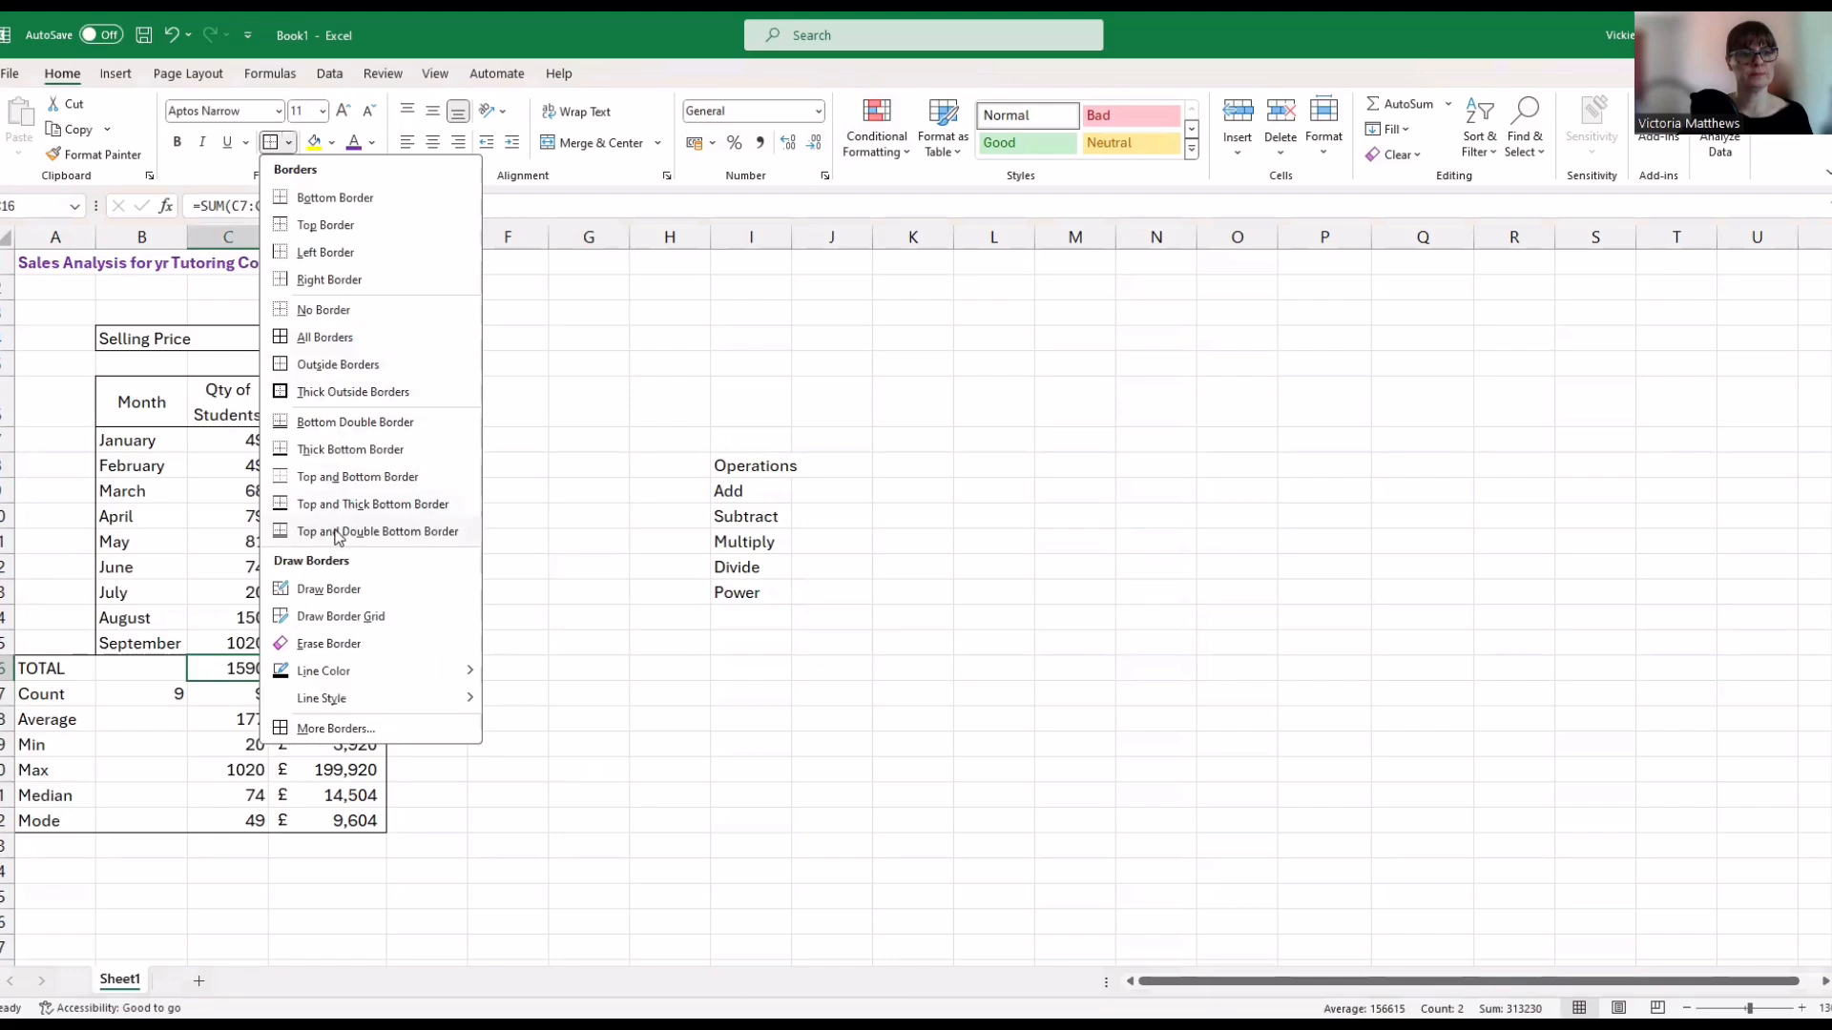
{"action": "left_click", "coordinate": [335, 532]}
{"action": "left_click", "coordinate": [592, 673]}
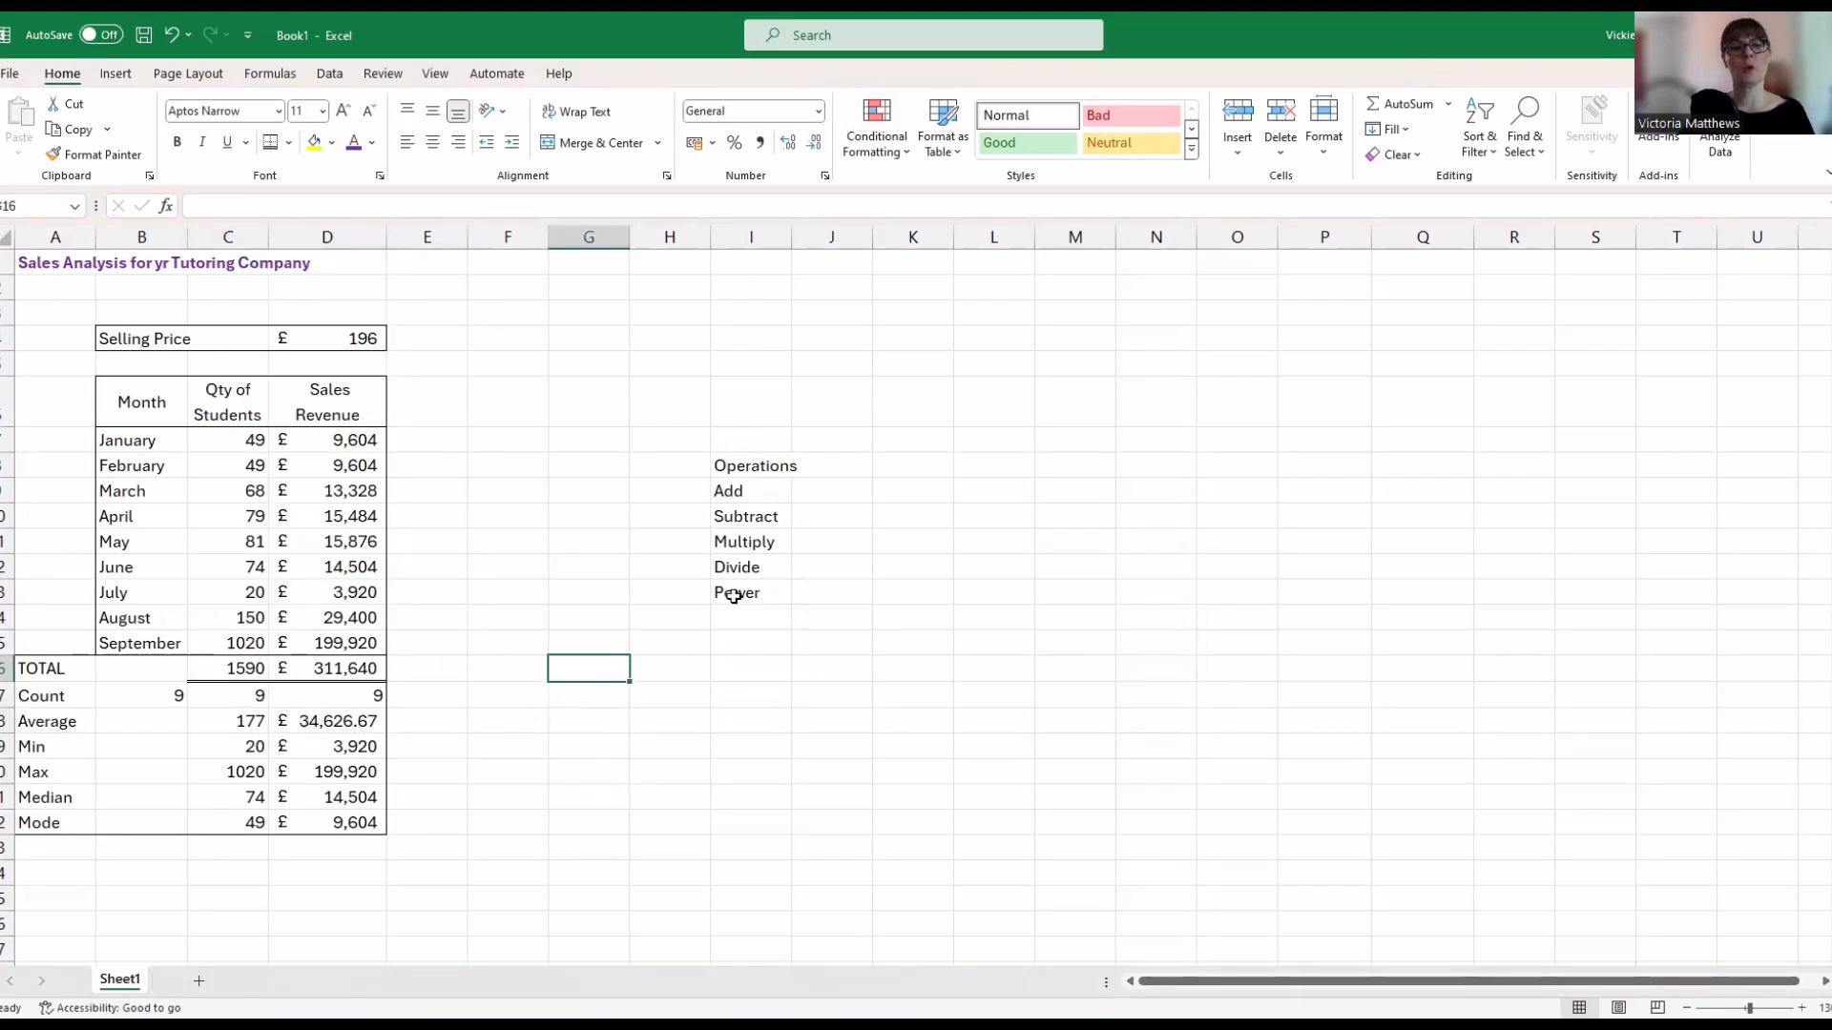
Make the Operations heading in I8 bold
{"action": "left_click", "coordinate": [740, 465]}
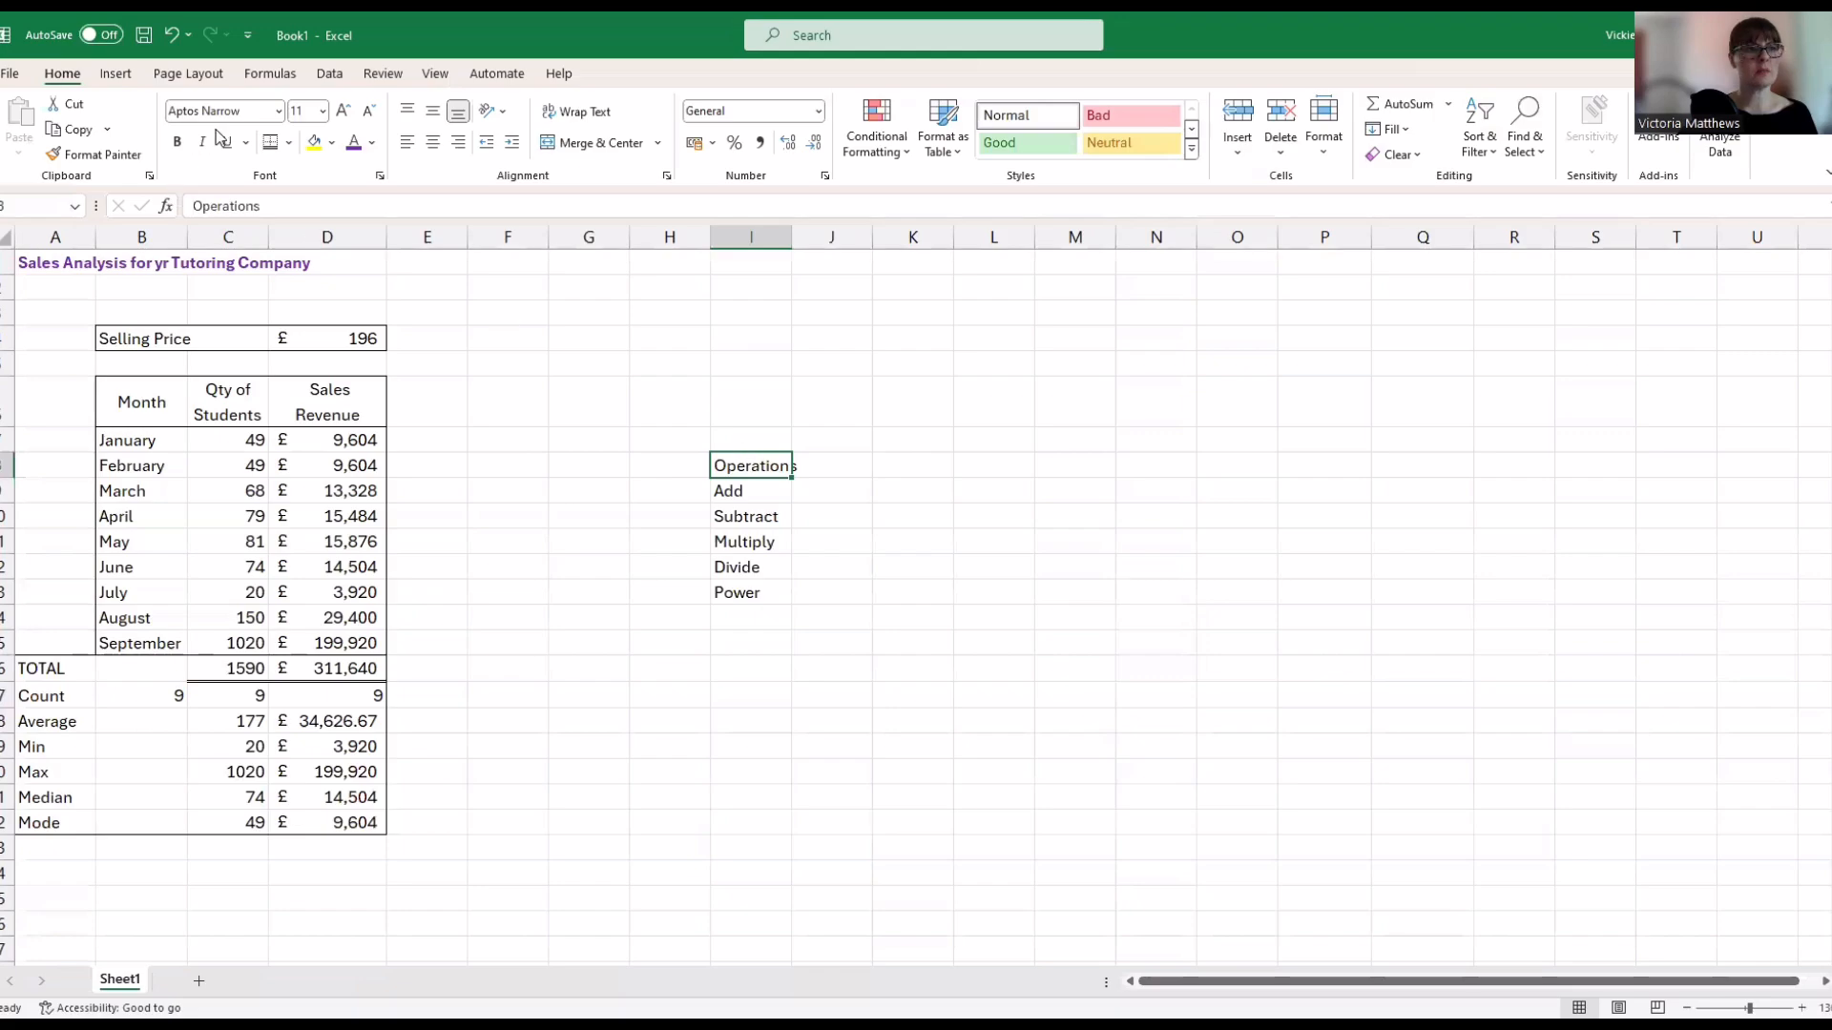
{"action": "left_click", "coordinate": [180, 143]}
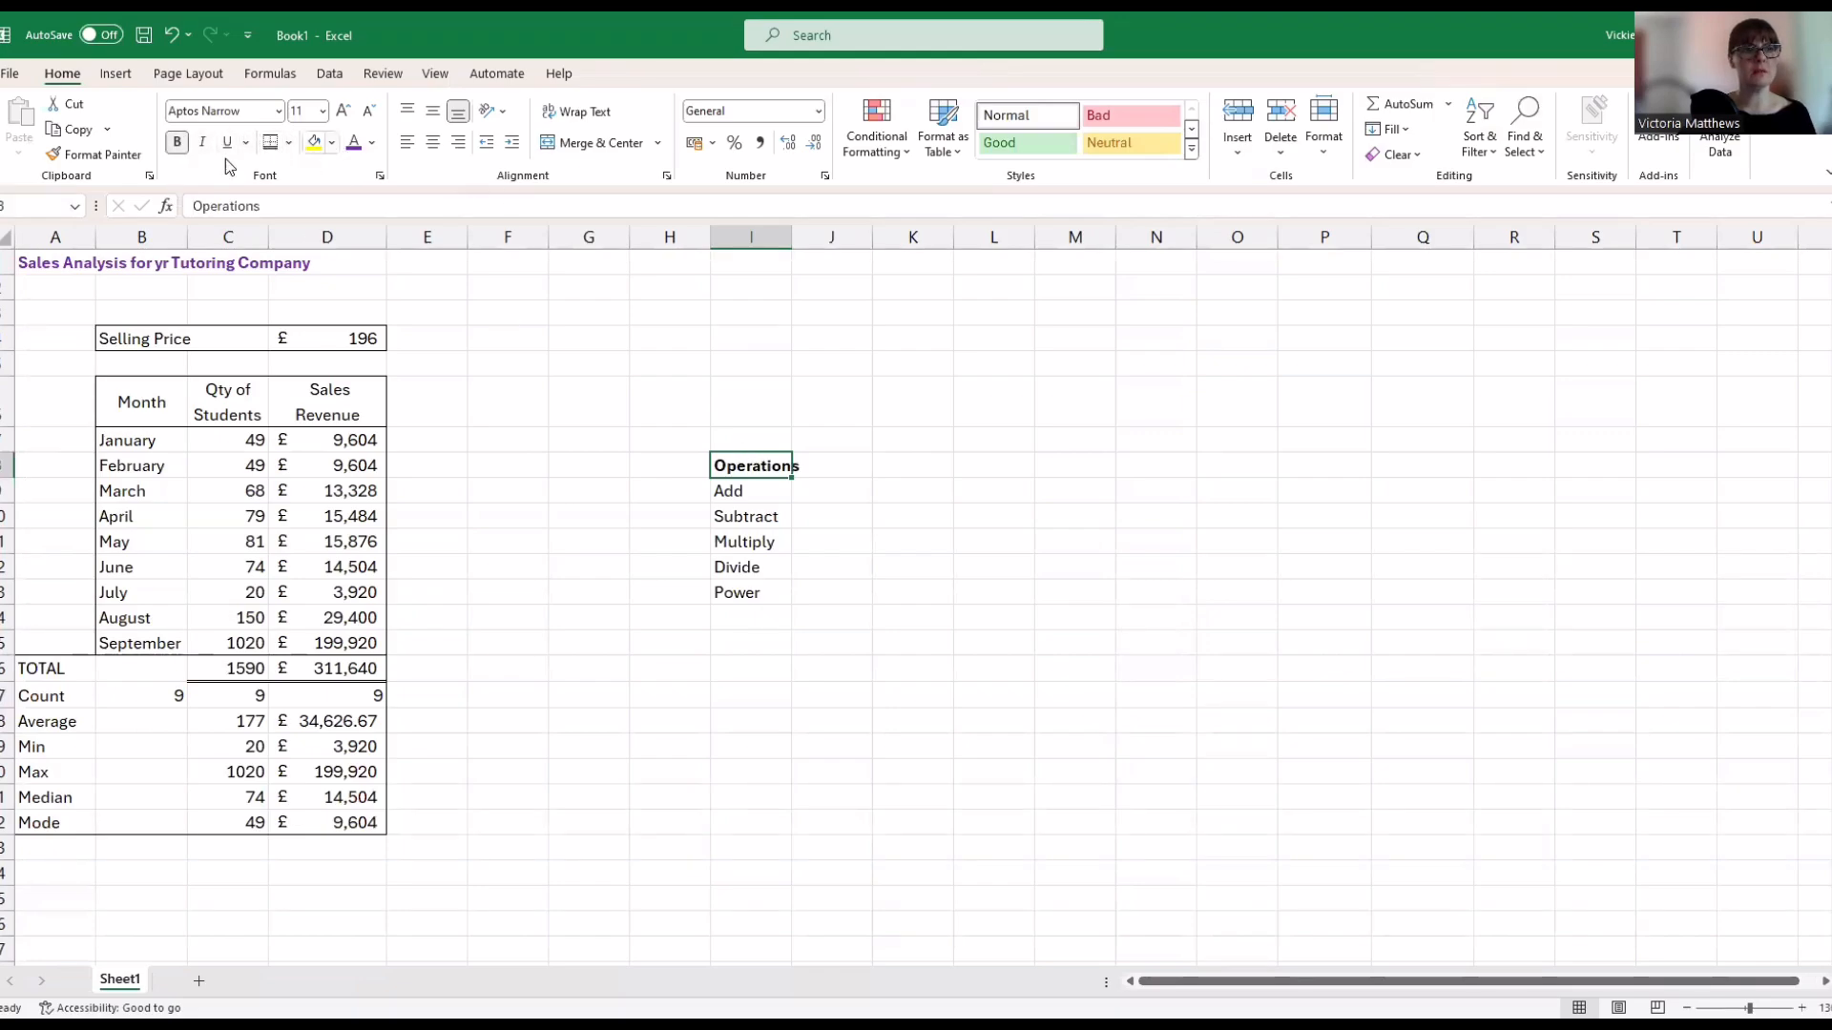
Put a bottom border under the Operations heading in I8 and append the + symbol to Add in I9
{"action": "left_click", "coordinate": [290, 144]}
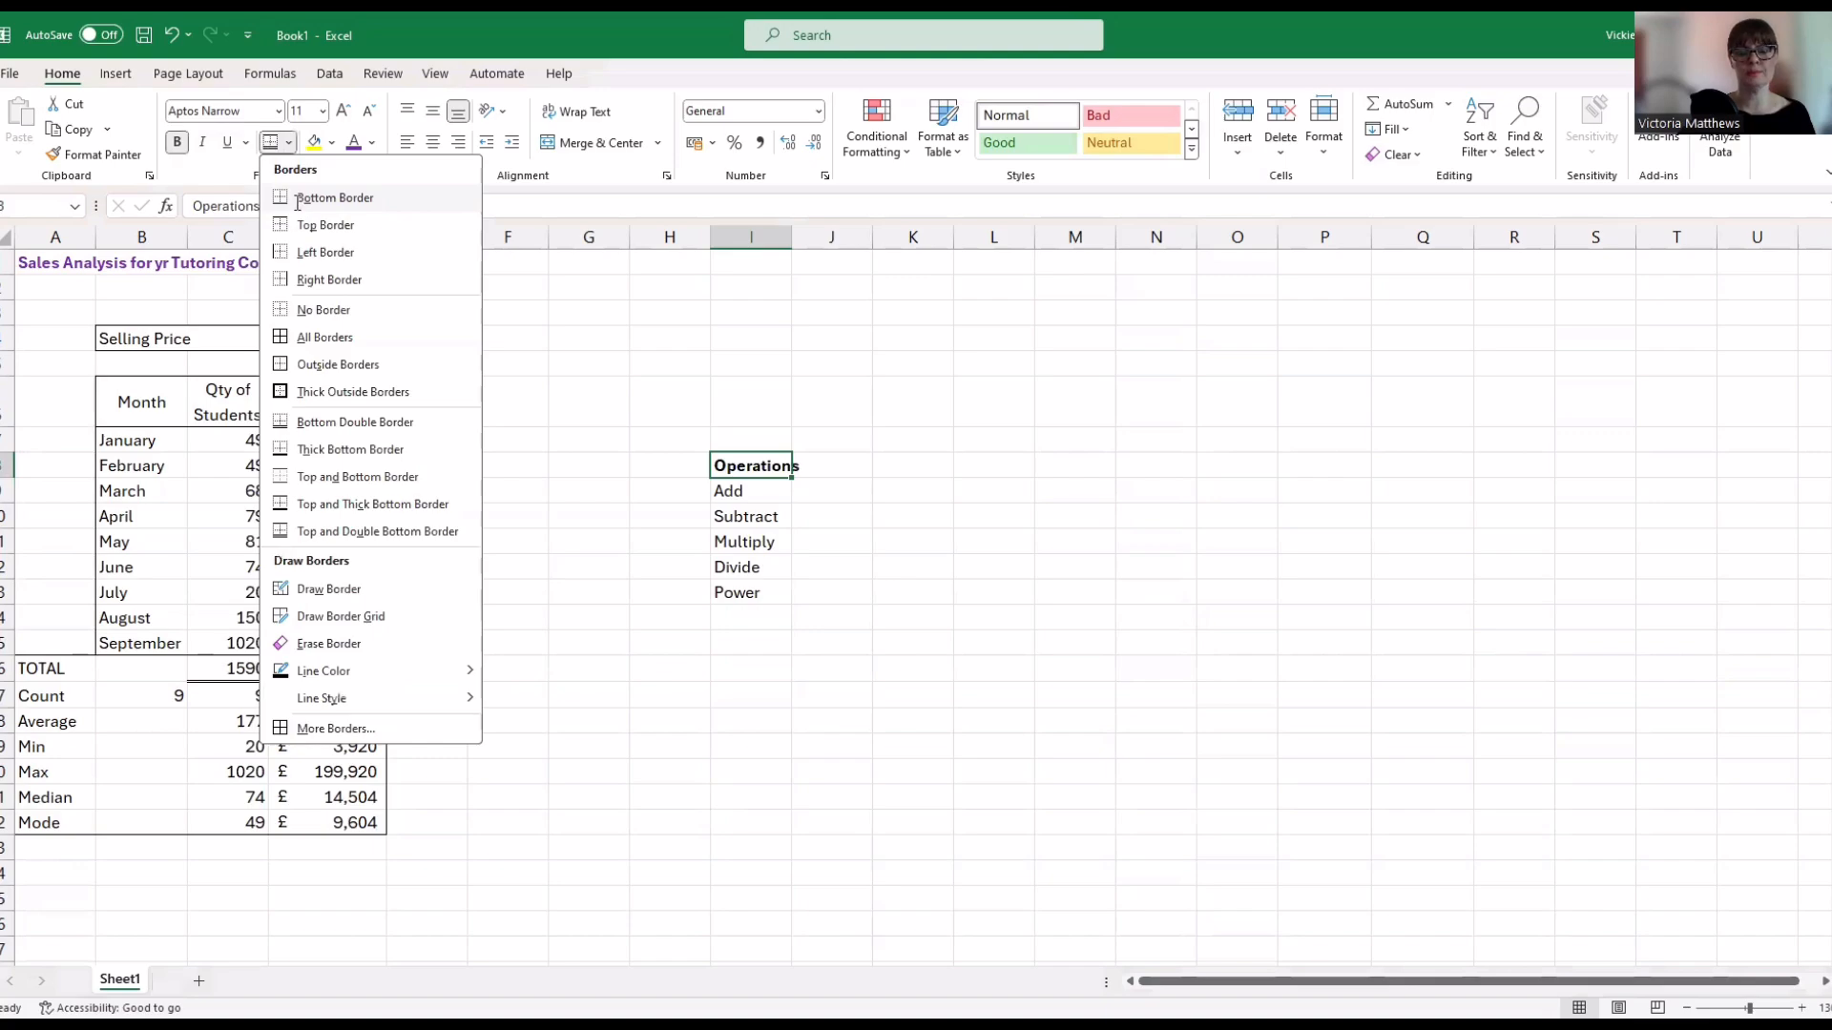
{"action": "left_click", "coordinate": [298, 200]}
{"action": "left_click", "coordinate": [729, 490]}
{"action": "left_click", "coordinate": [275, 206]}
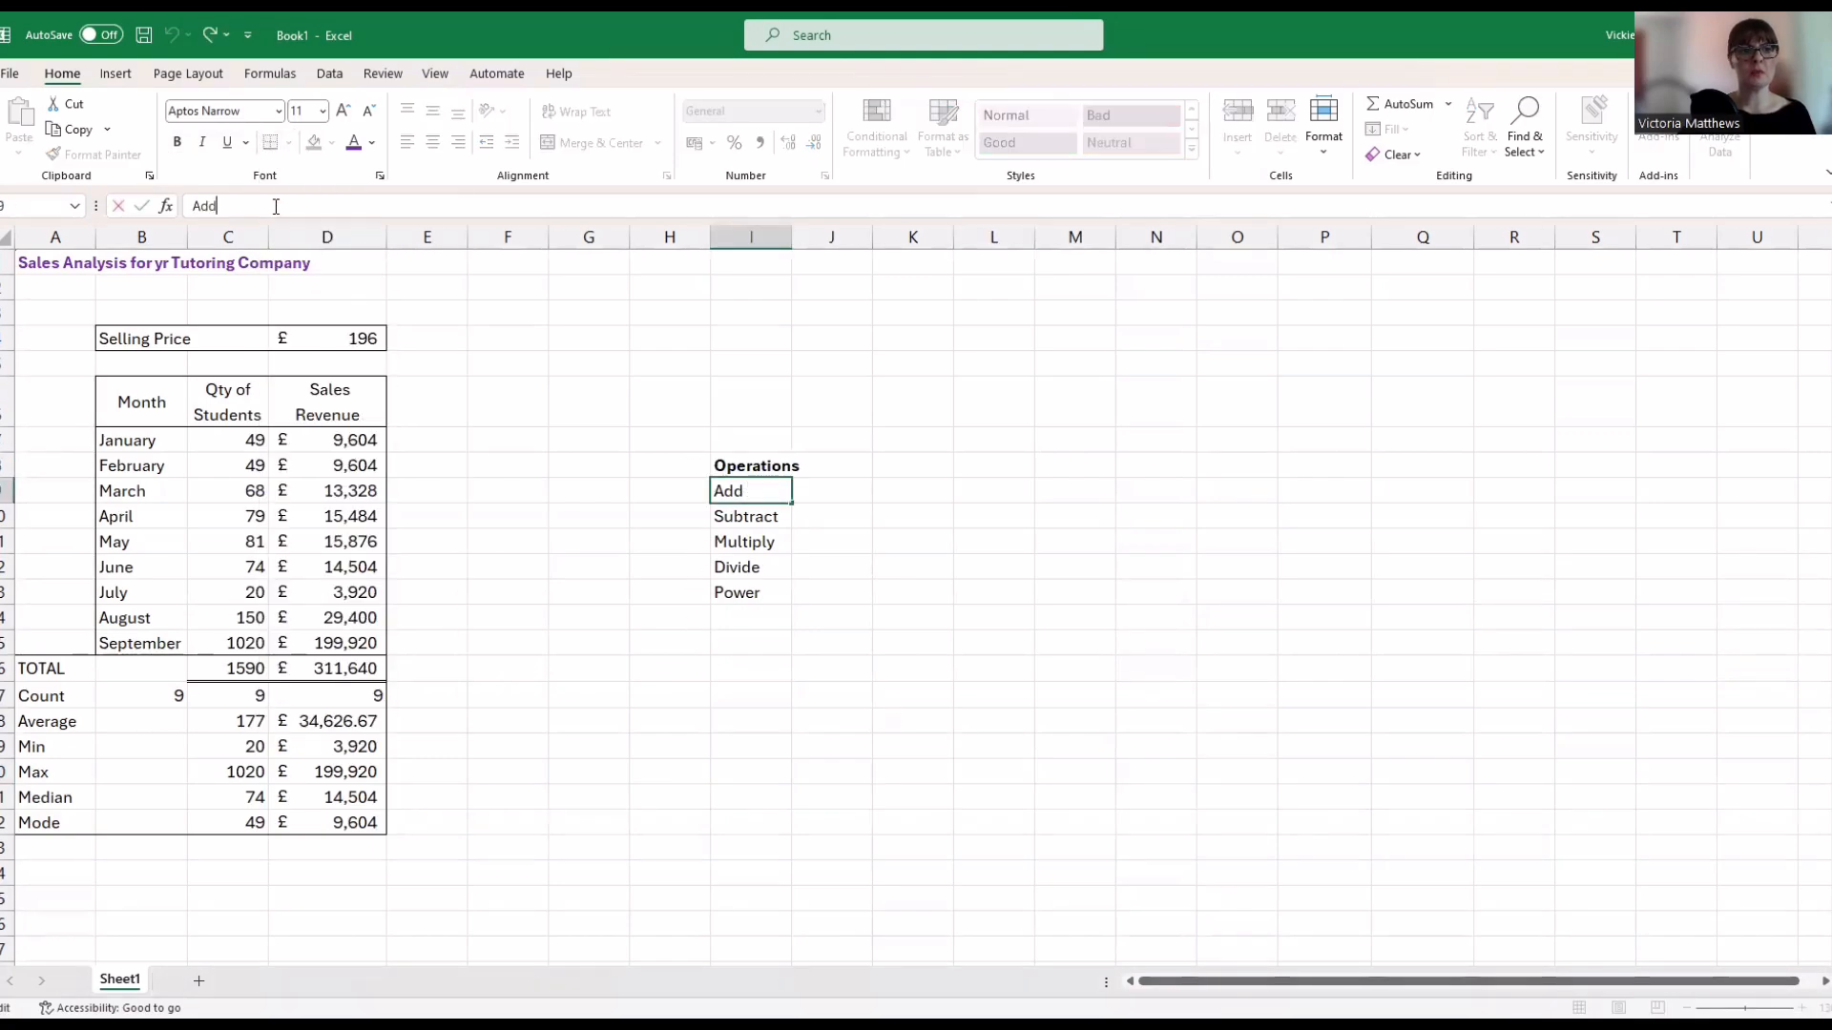
{"action": "type", "text": "+"}
{"action": "key", "text": "Return"}
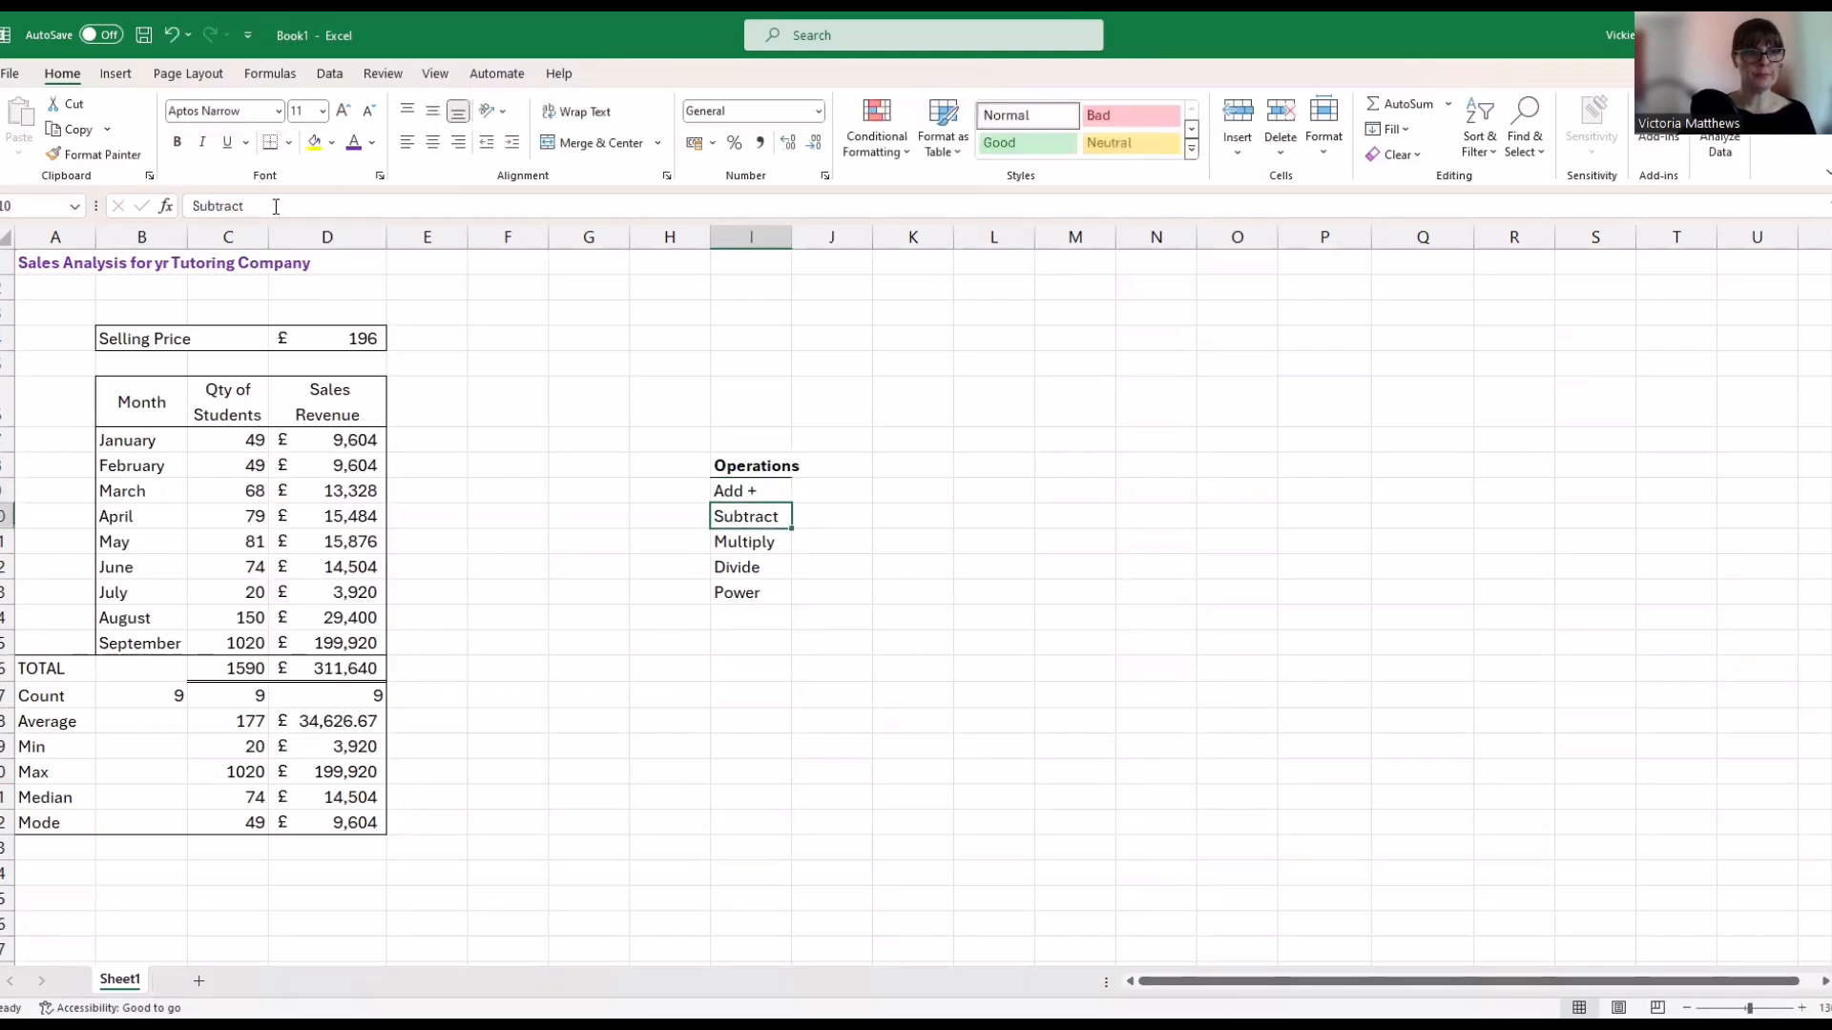
Append only the - symbol to Subtract in I10
{"action": "left_click", "coordinate": [276, 206]}
{"action": "type", "text": "-+"}
{"action": "key", "text": "Return"}
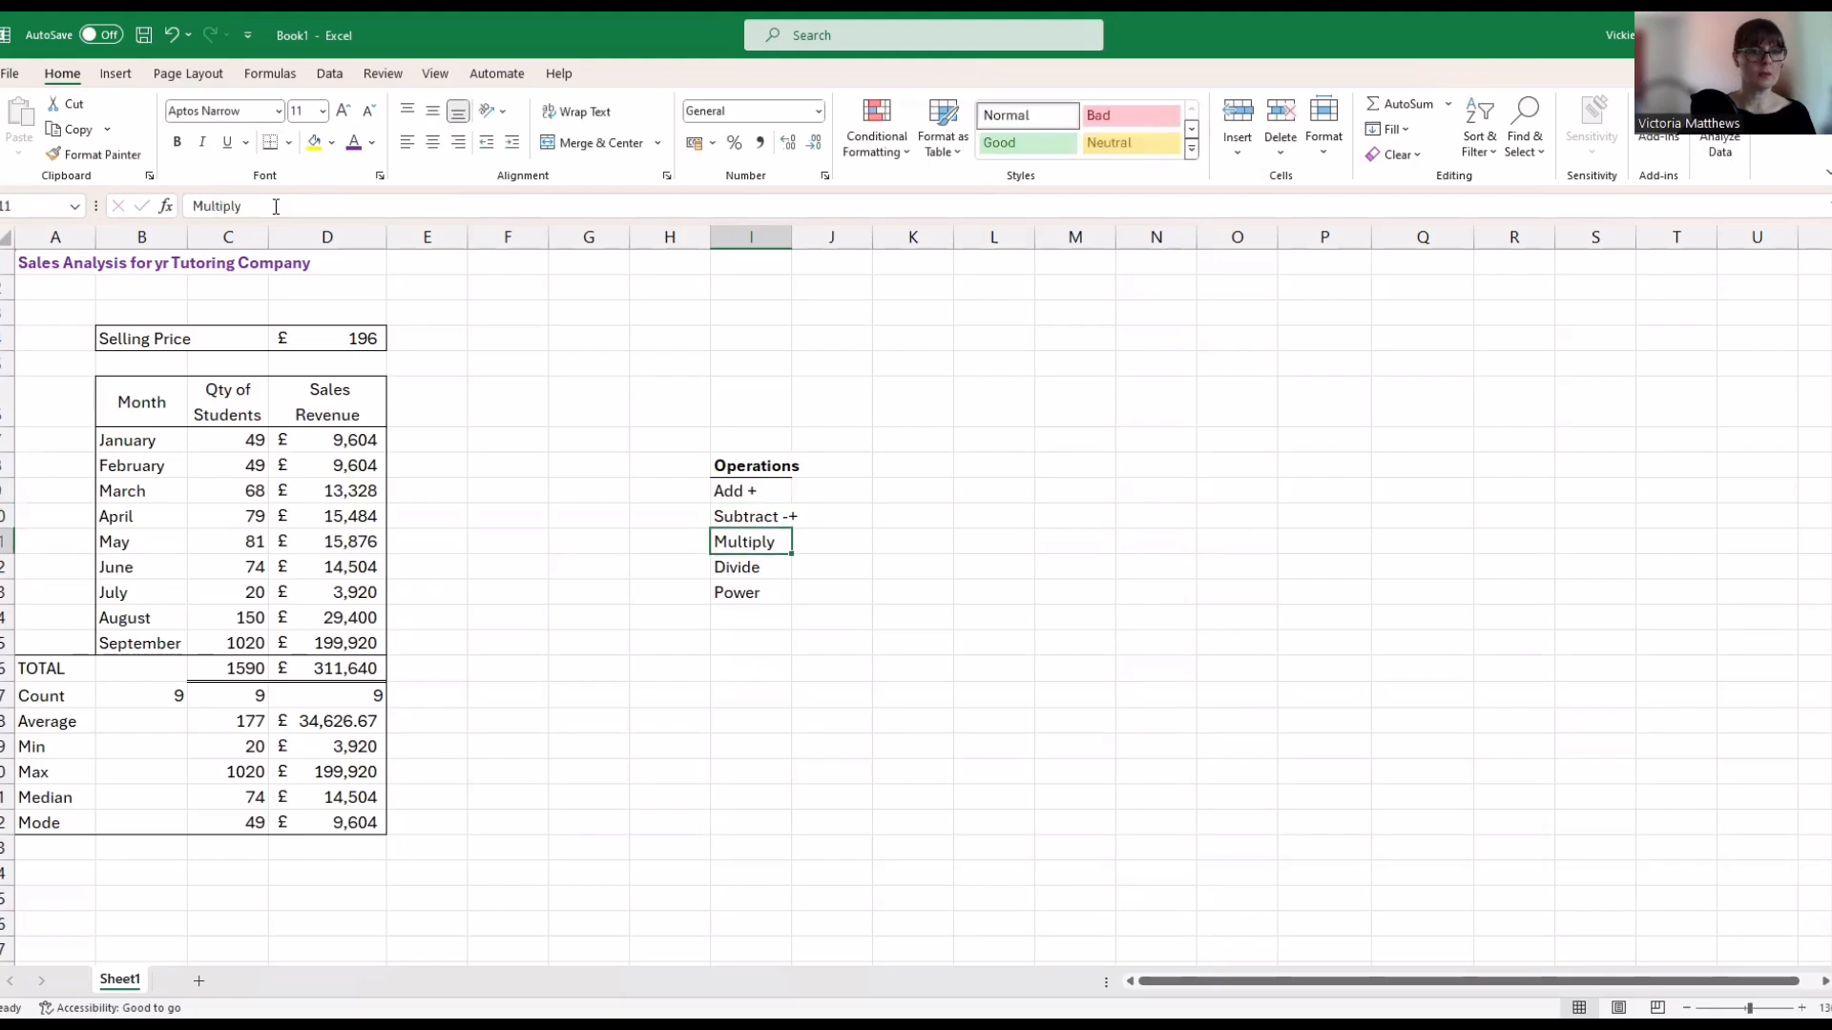
{"action": "key", "text": "Up"}
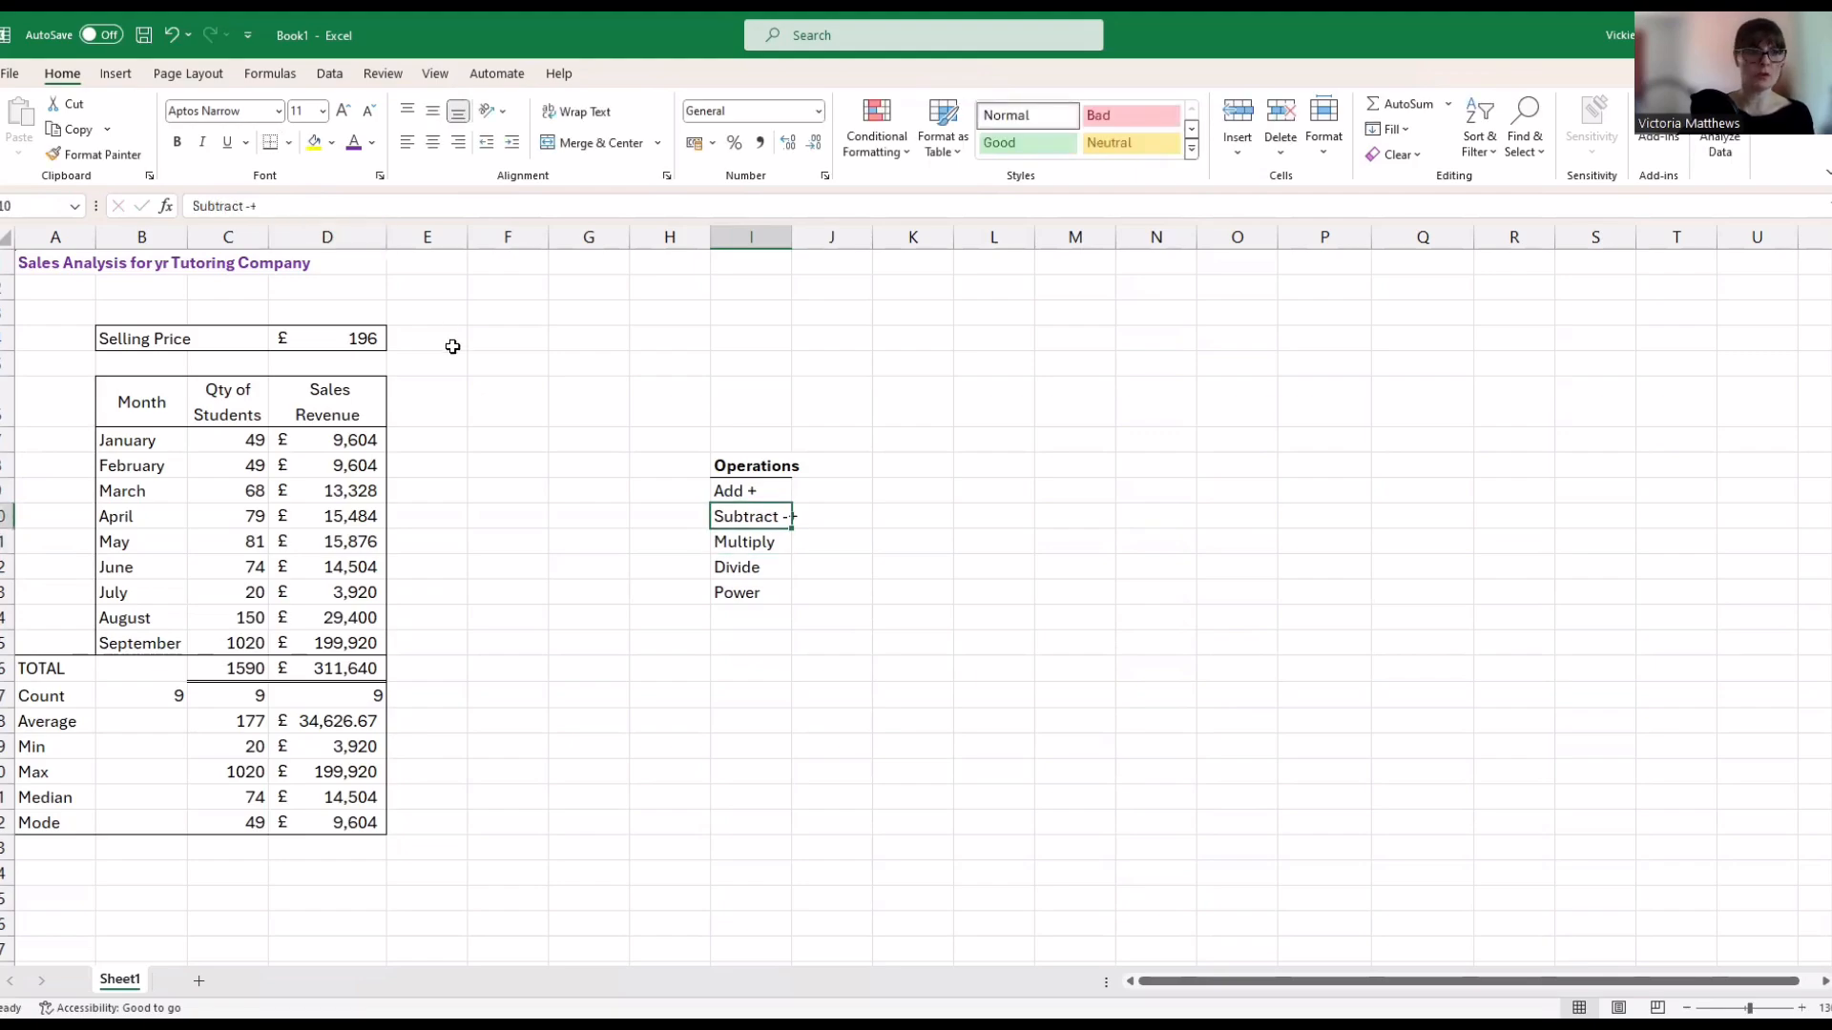
{"action": "left_click", "coordinate": [339, 208]}
{"action": "key", "text": "BackSpace"}
{"action": "key", "text": "Return"}
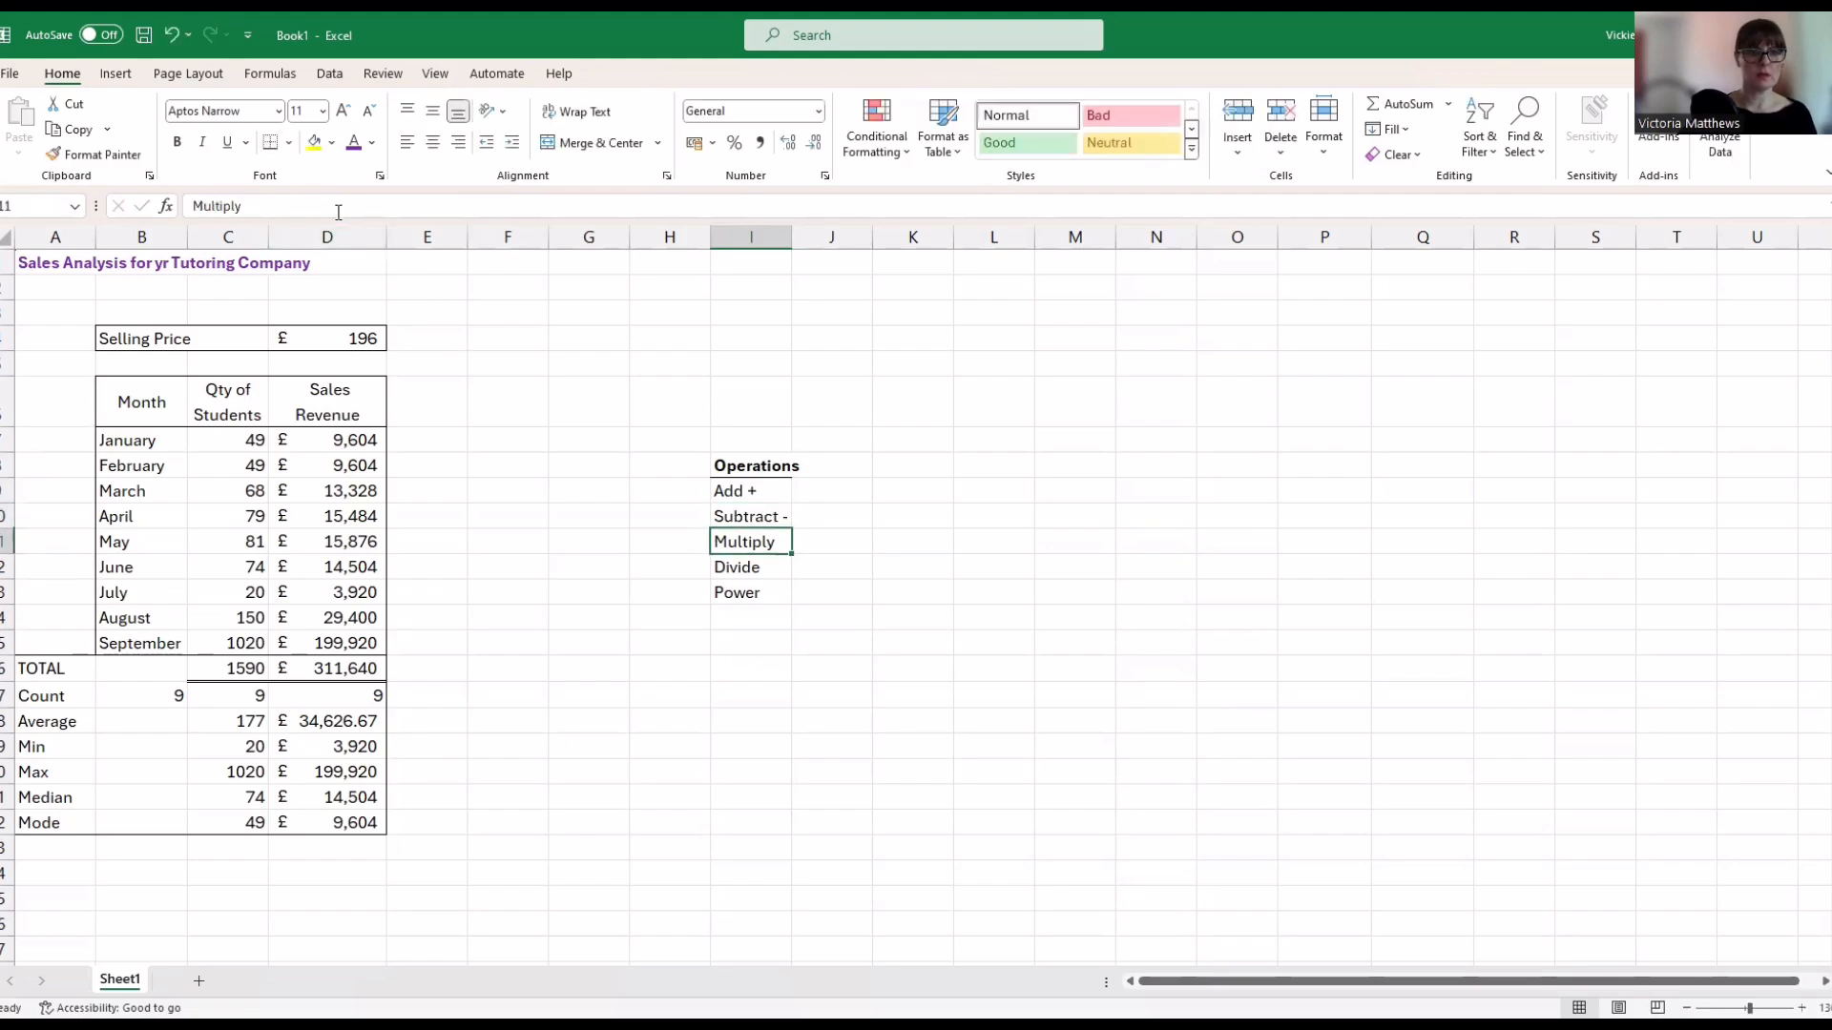
Append the matching symbols in I11:I13: * to Multiply, / to Divide and ^ to Power
{"action": "left_click", "coordinate": [430, 204]}
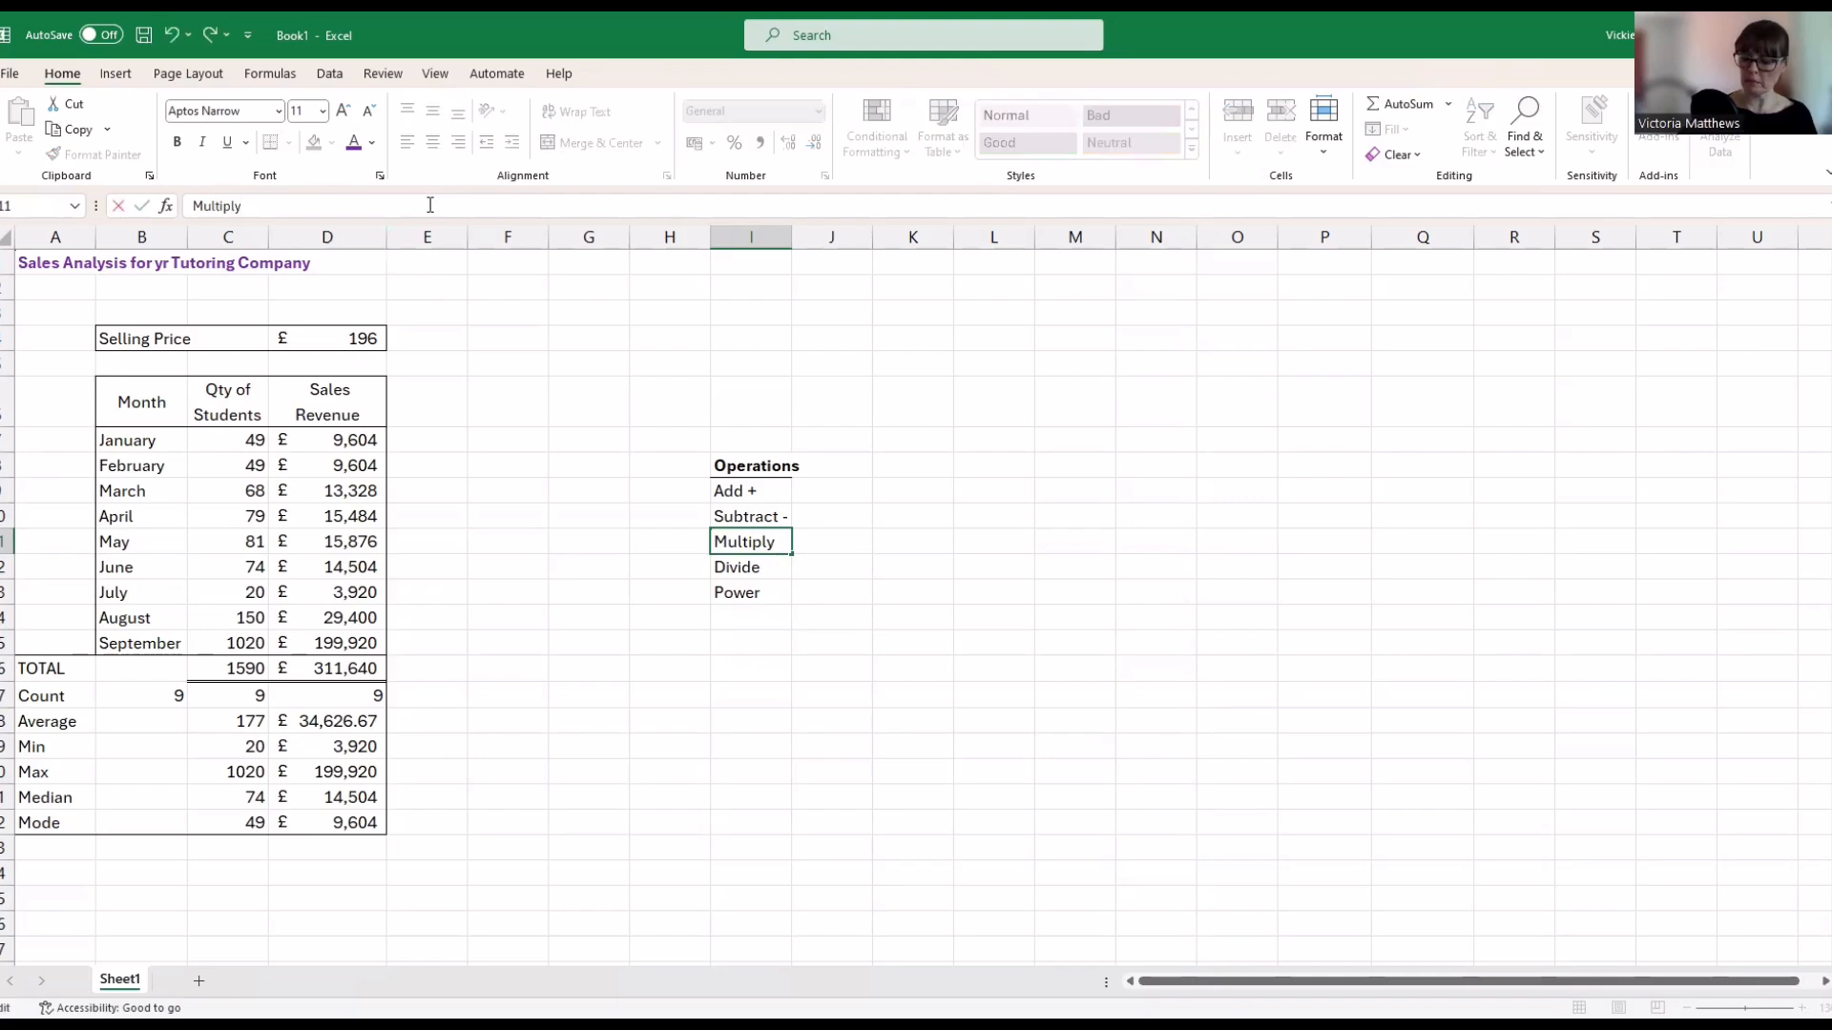
{"action": "key", "text": "Return"}
{"action": "left_click", "coordinate": [430, 204]}
{"action": "type", "text": "/"}
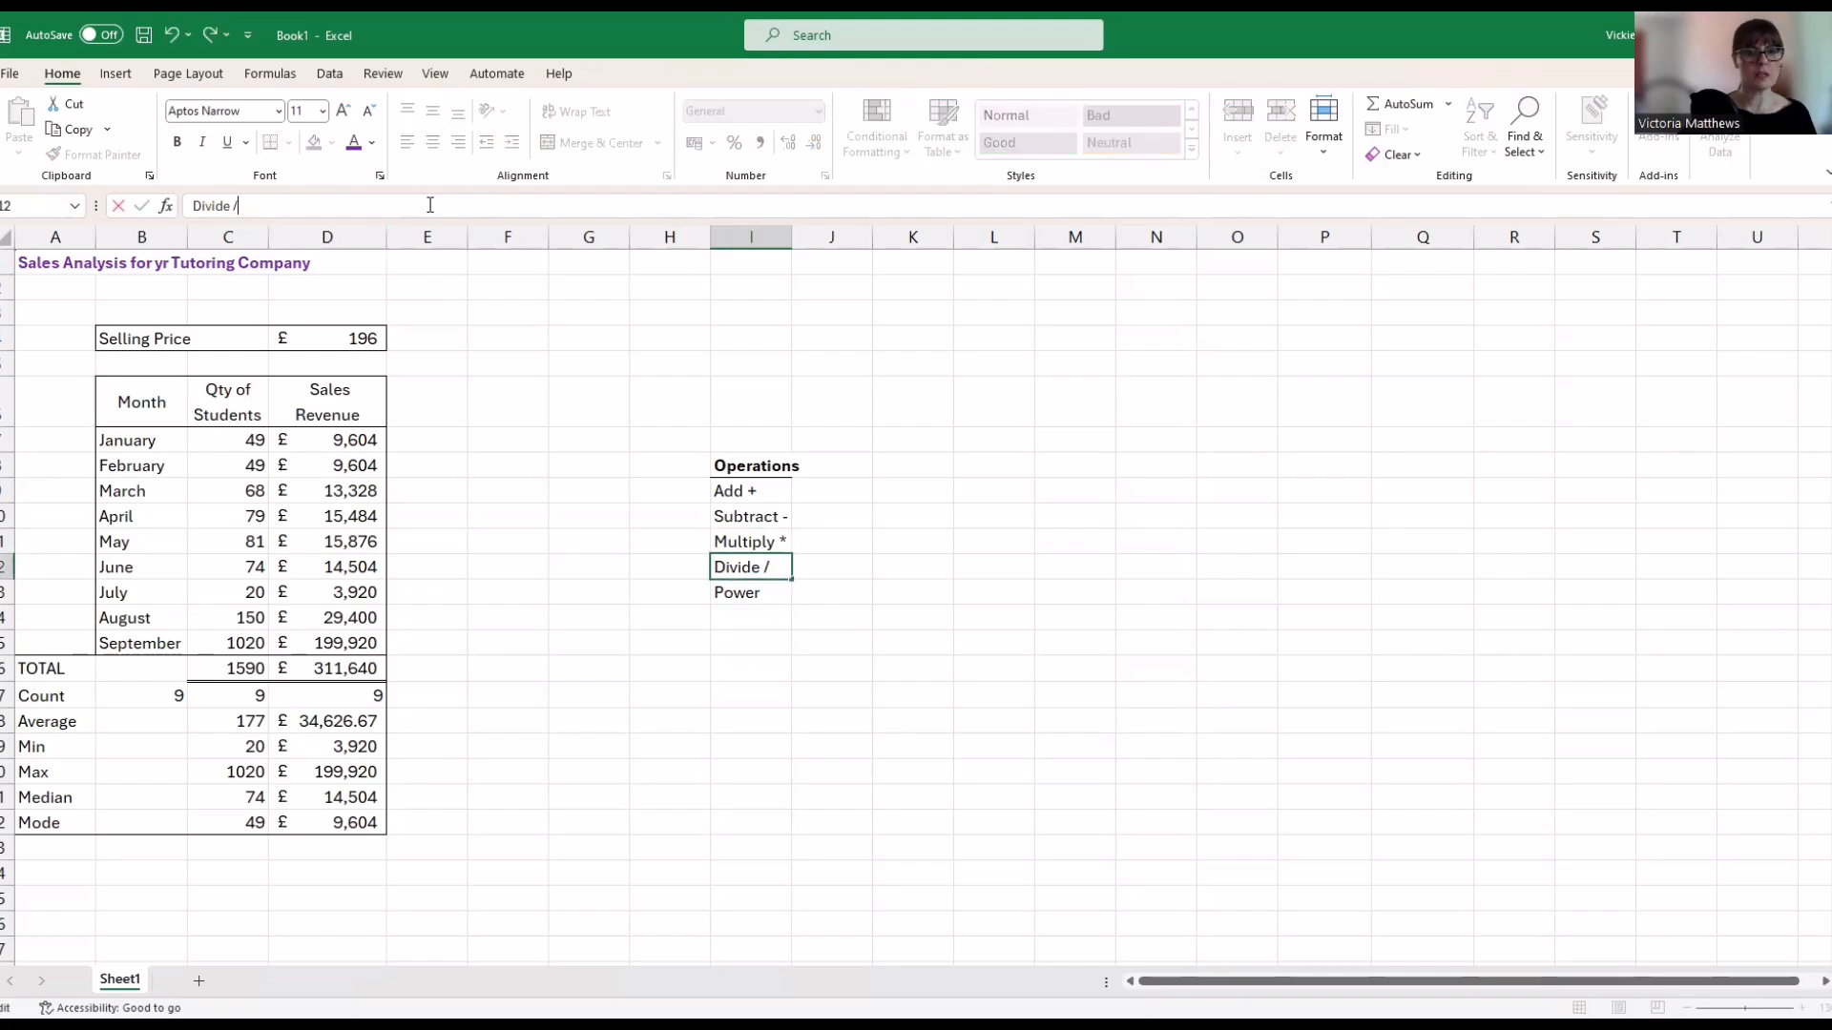
{"action": "key", "text": "Return"}
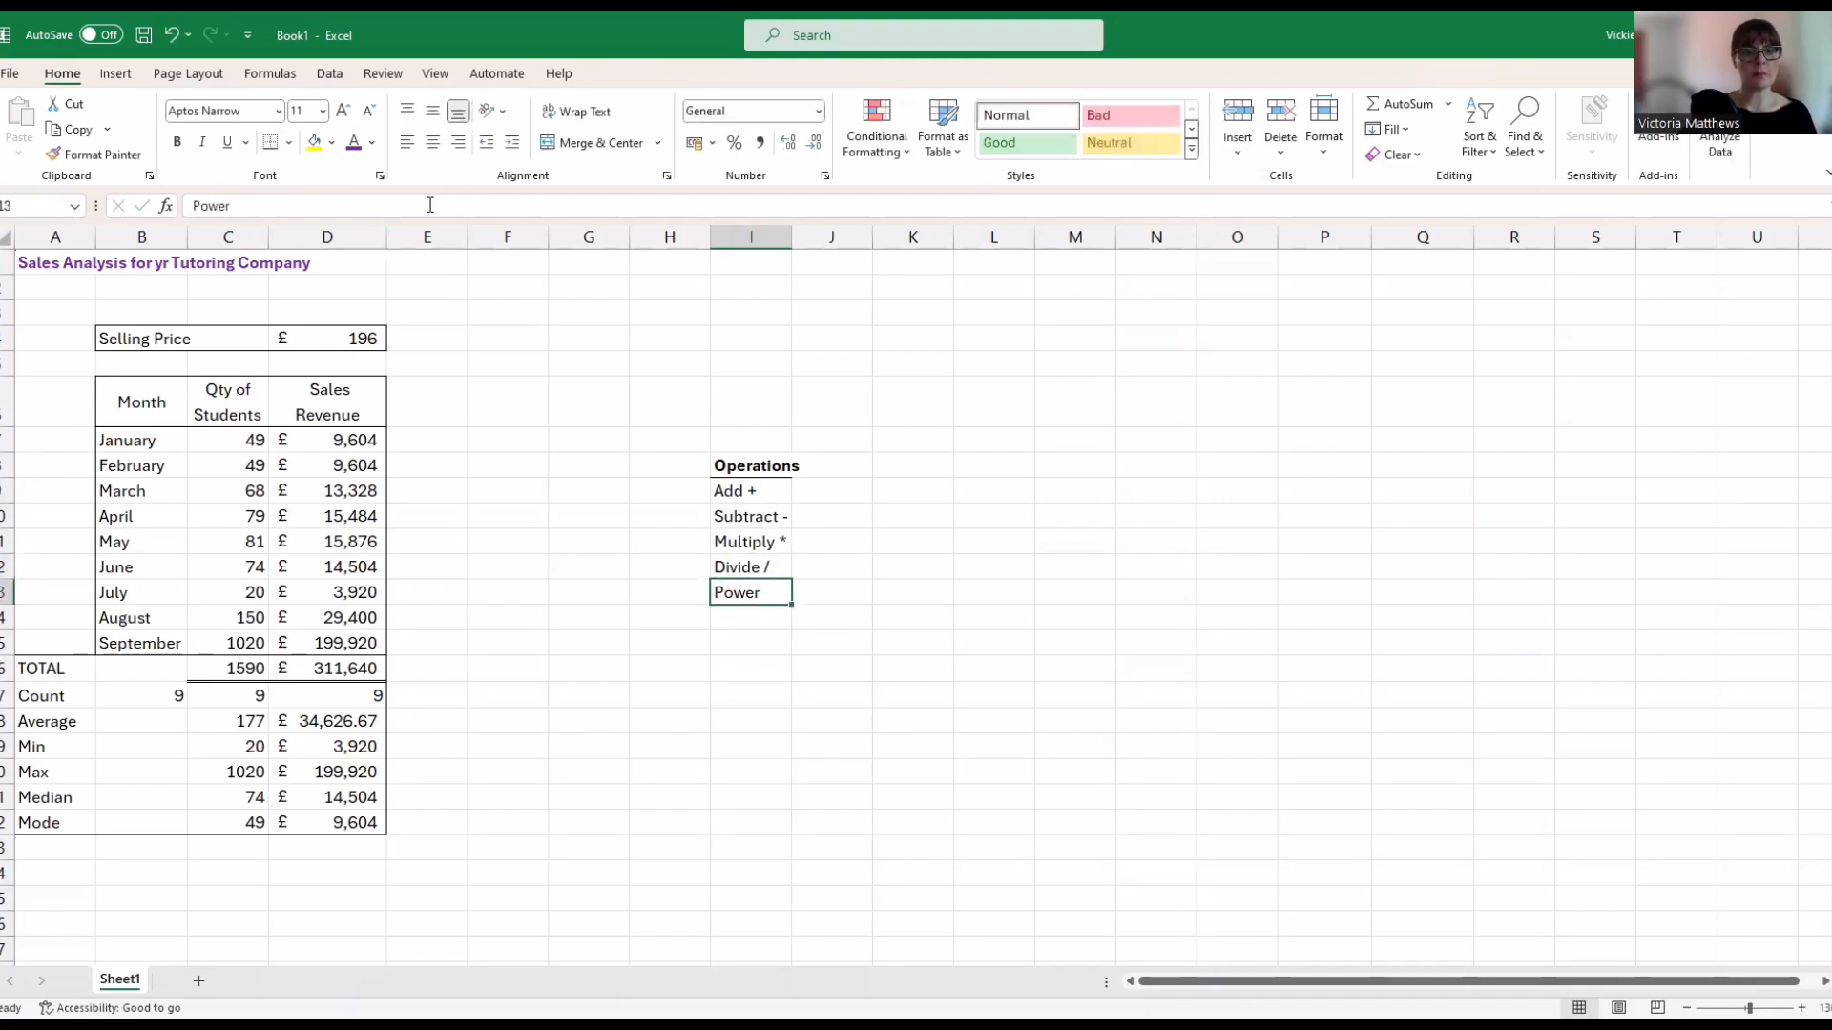
{"action": "left_click", "coordinate": [278, 213]}
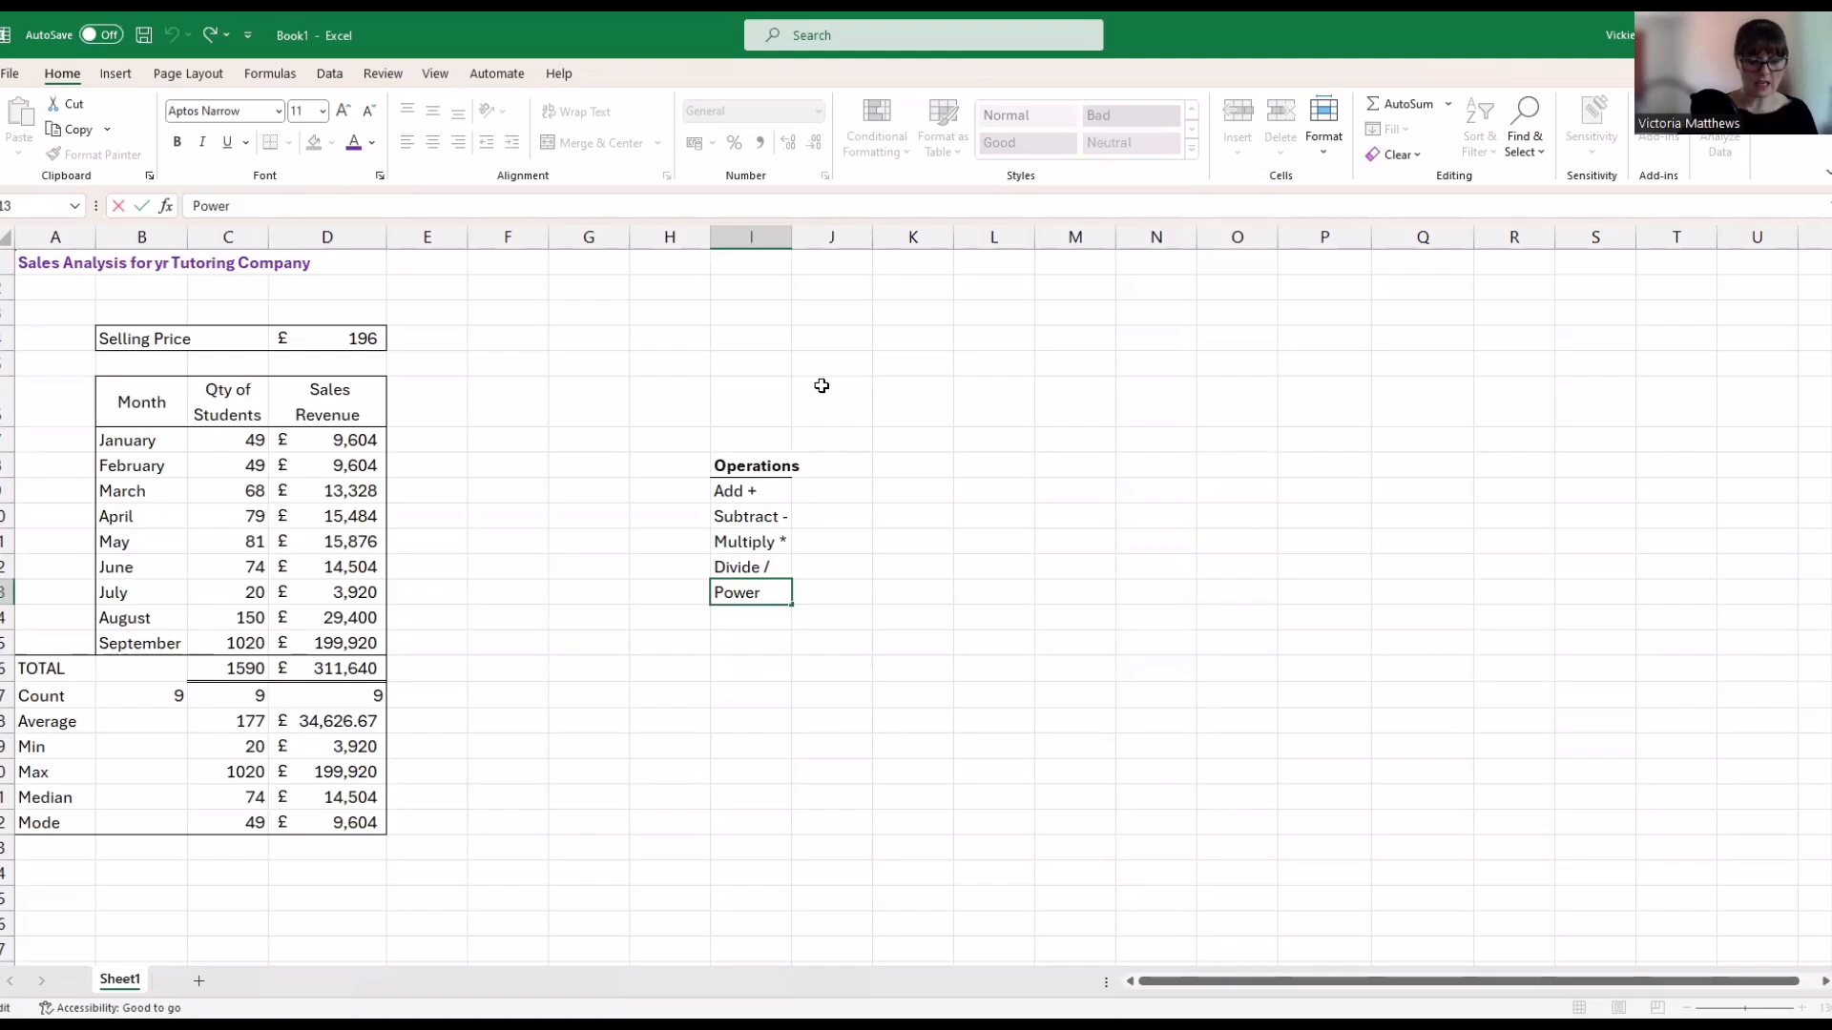
{"action": "type", "text": "^"}
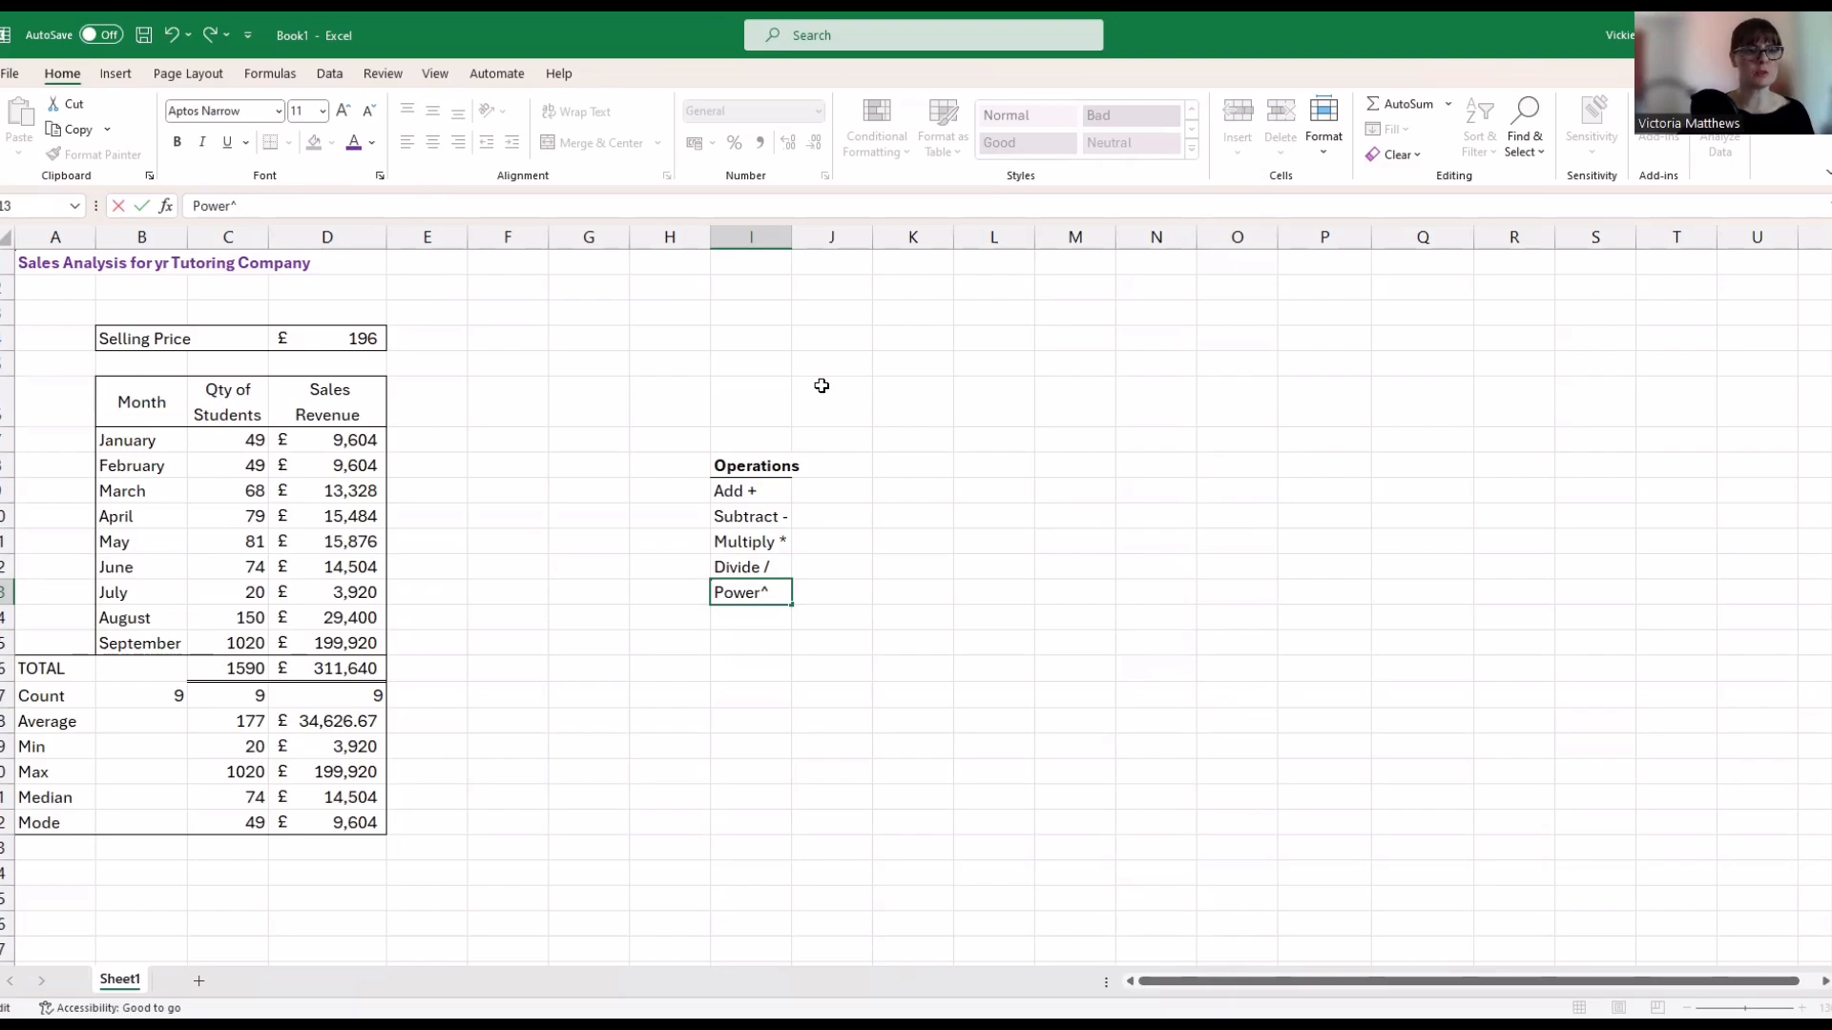
{"action": "key", "text": "Return"}
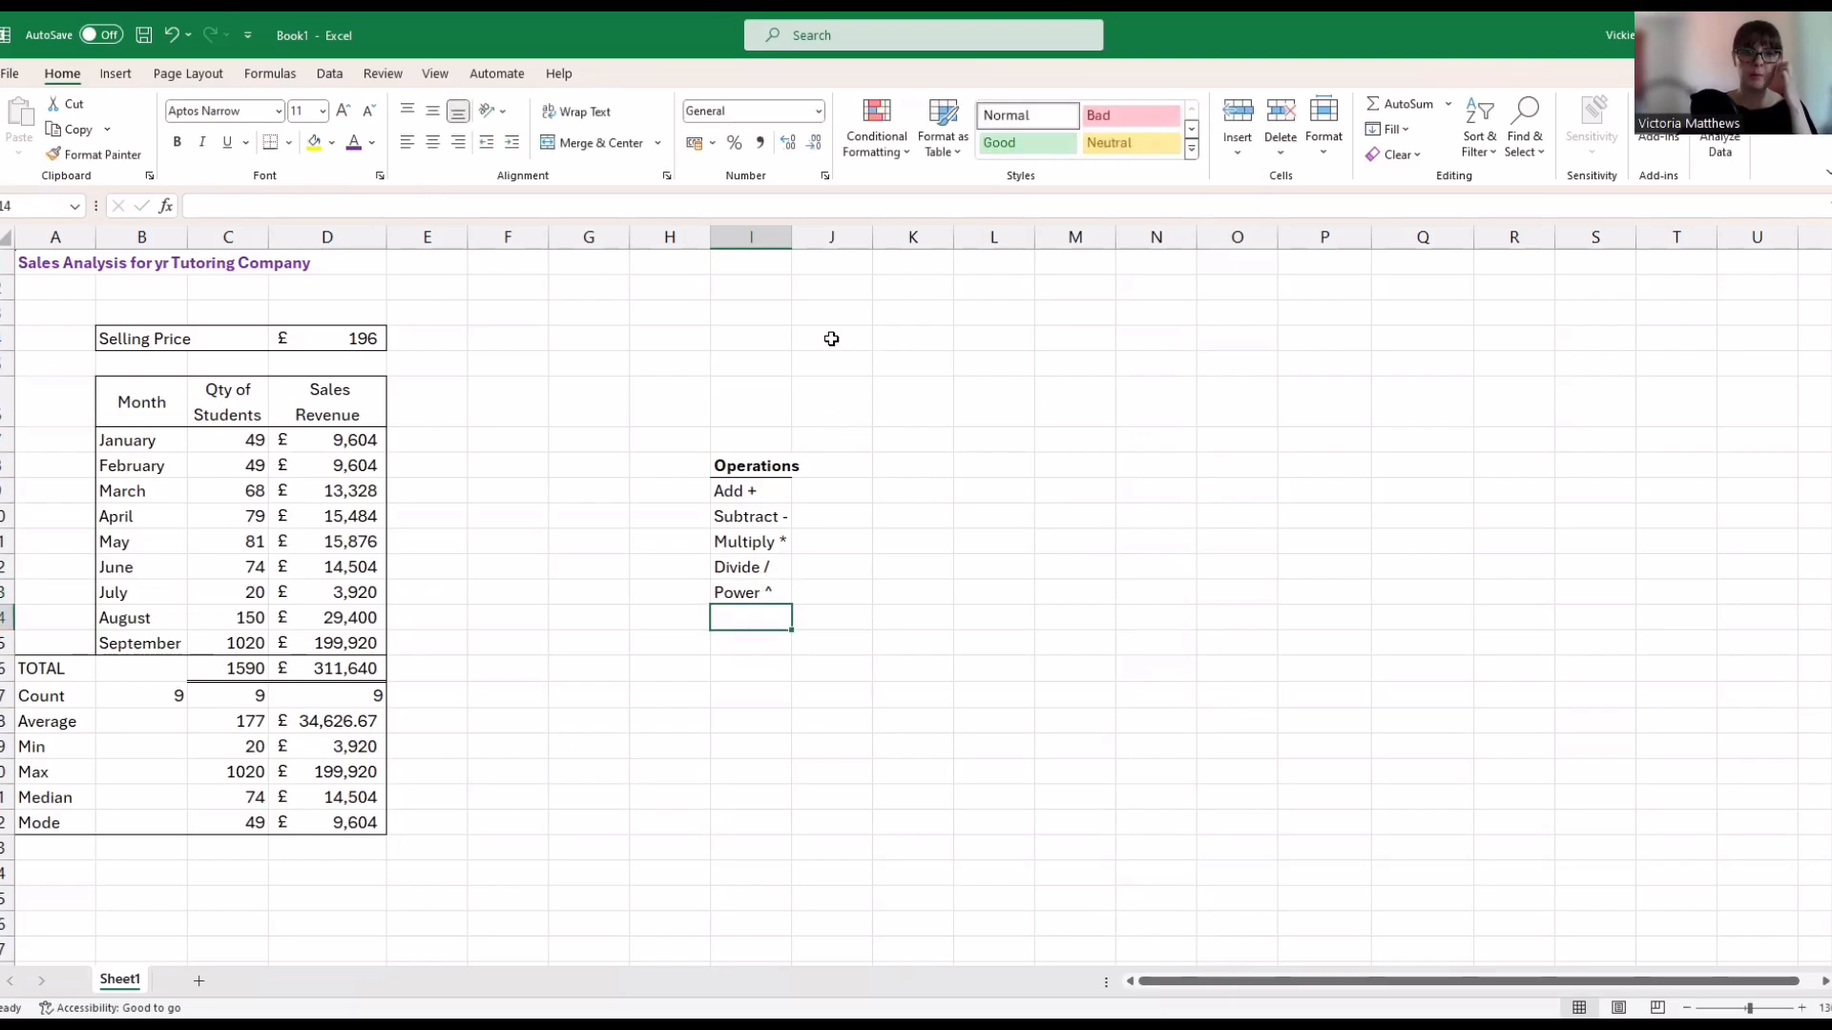
Enter the sample numbers 196 in J4 and 5 in K4
{"action": "left_click", "coordinate": [832, 339]}
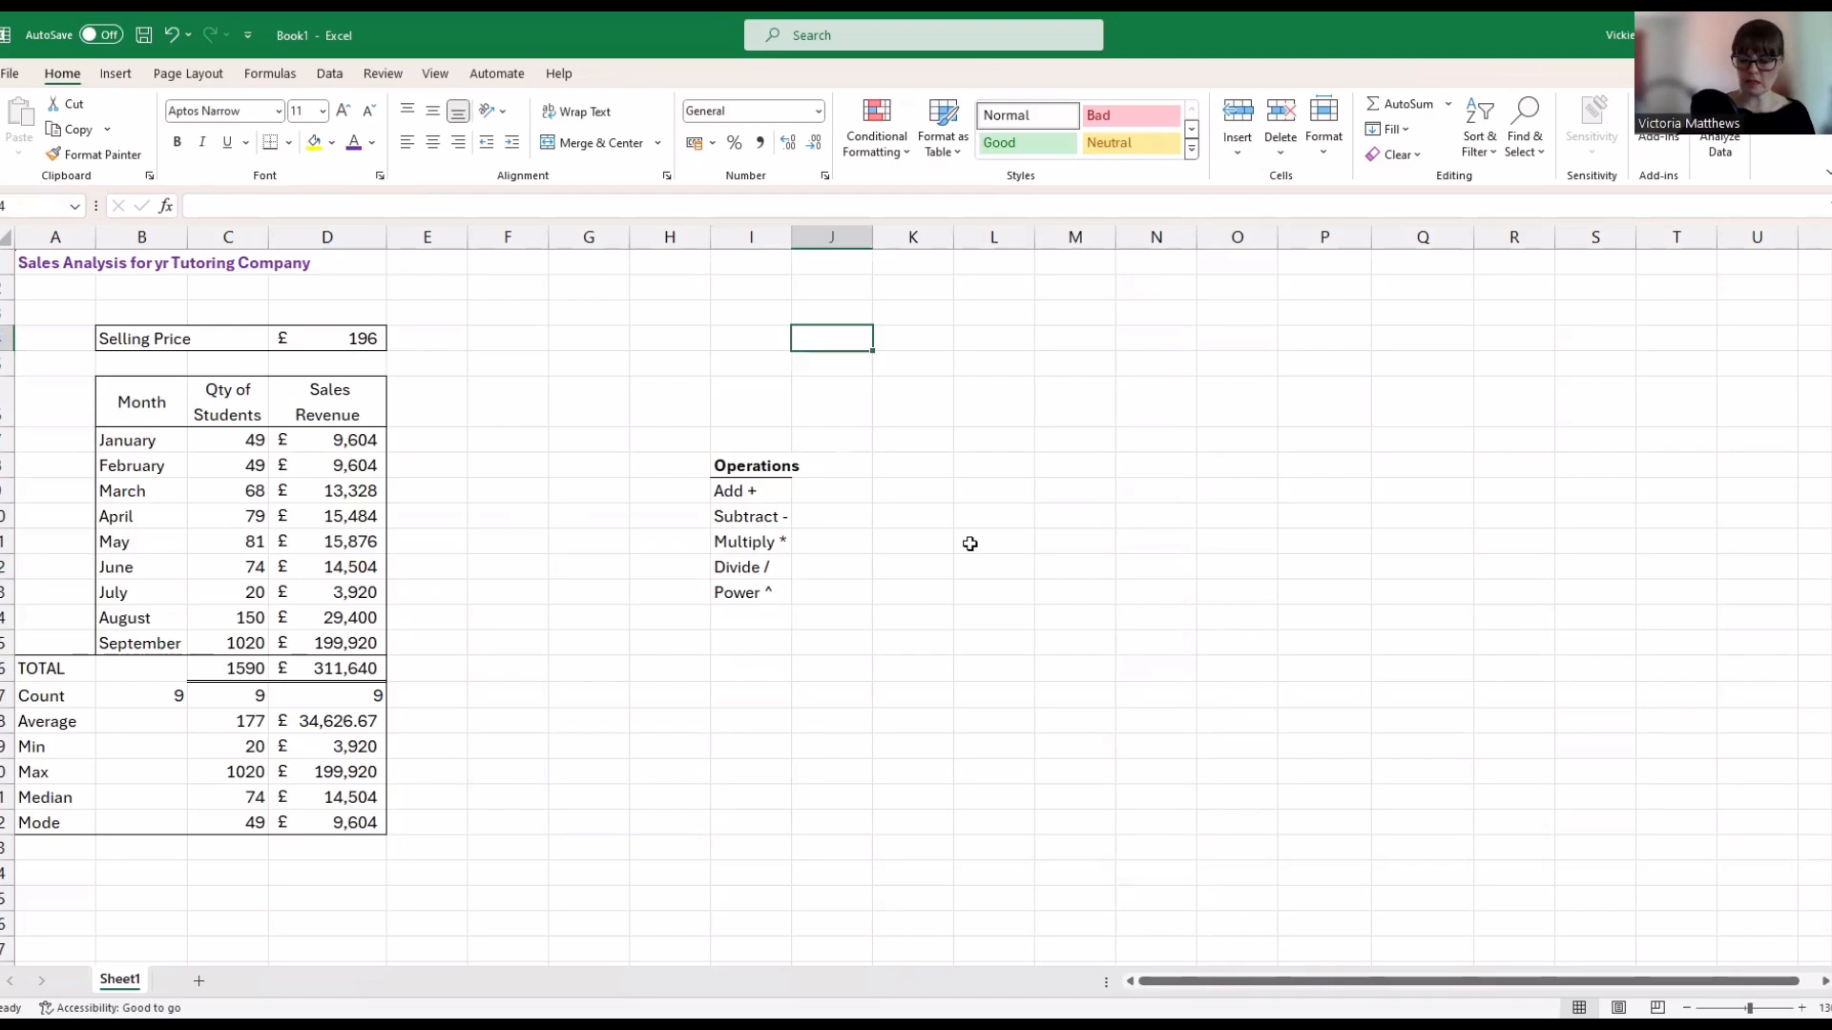
{"action": "type", "text": "196"}
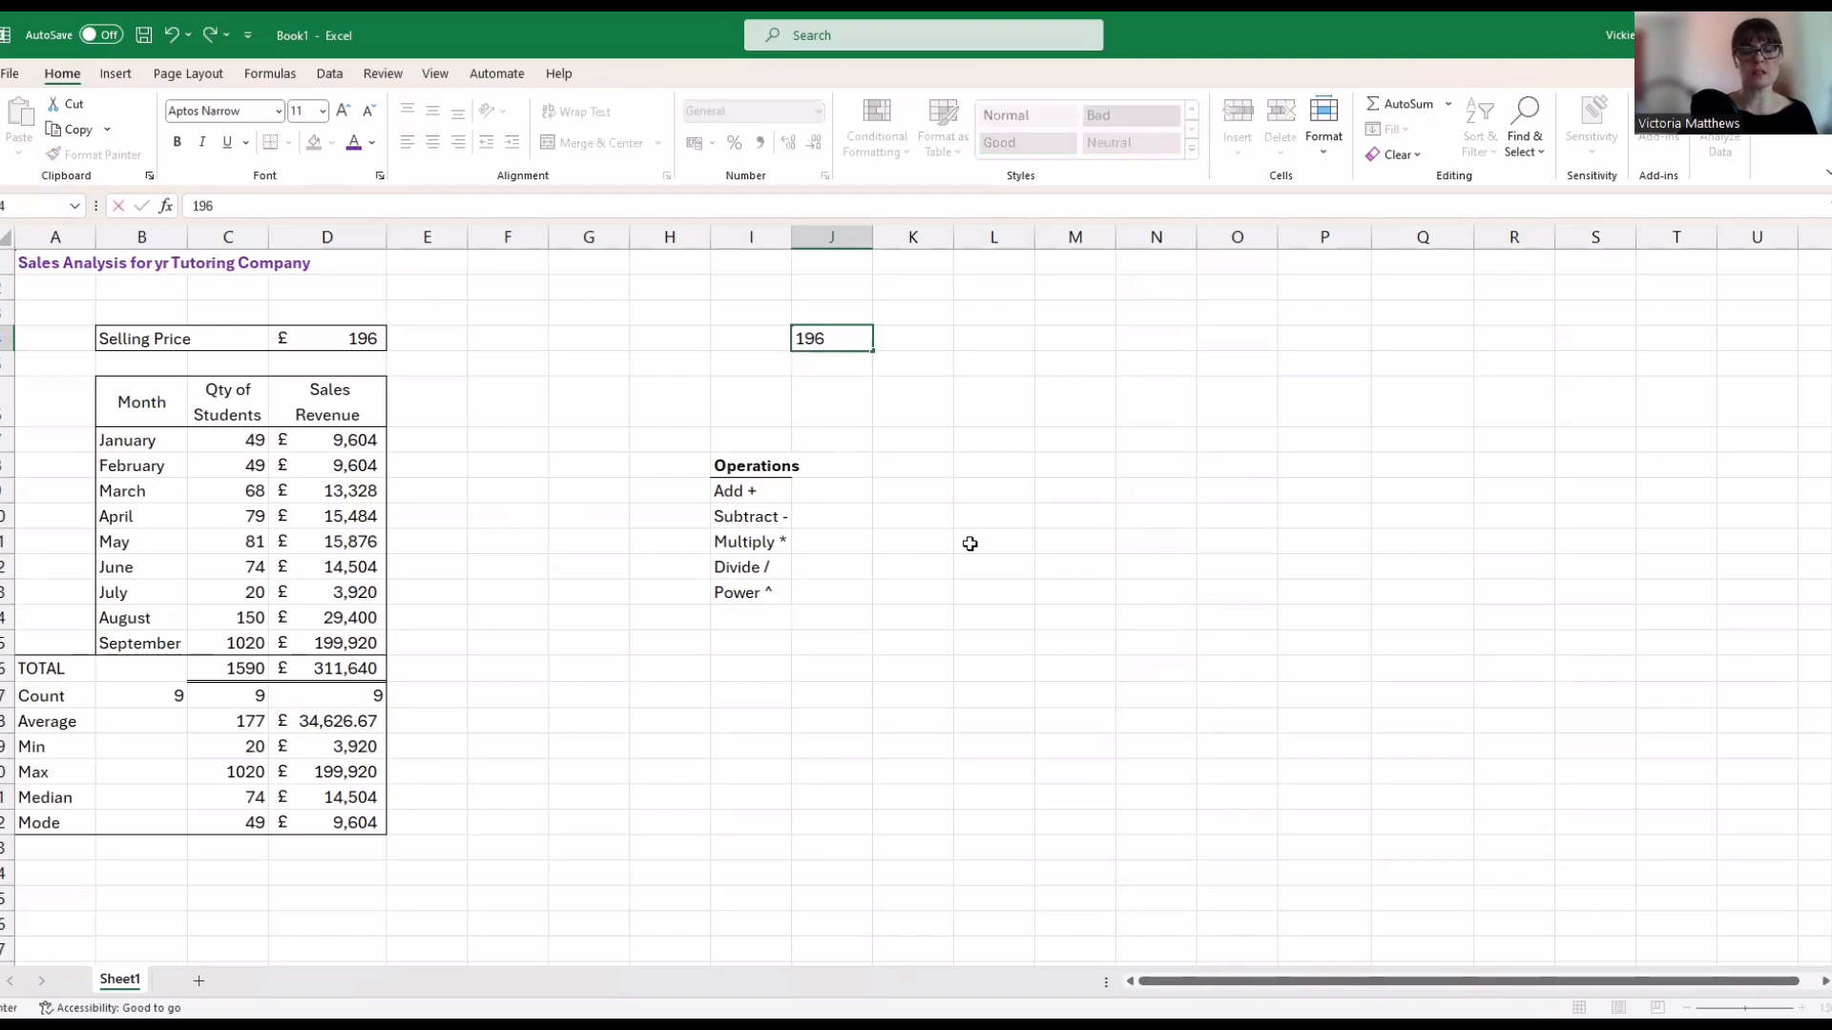
{"action": "key", "text": "Tab"}
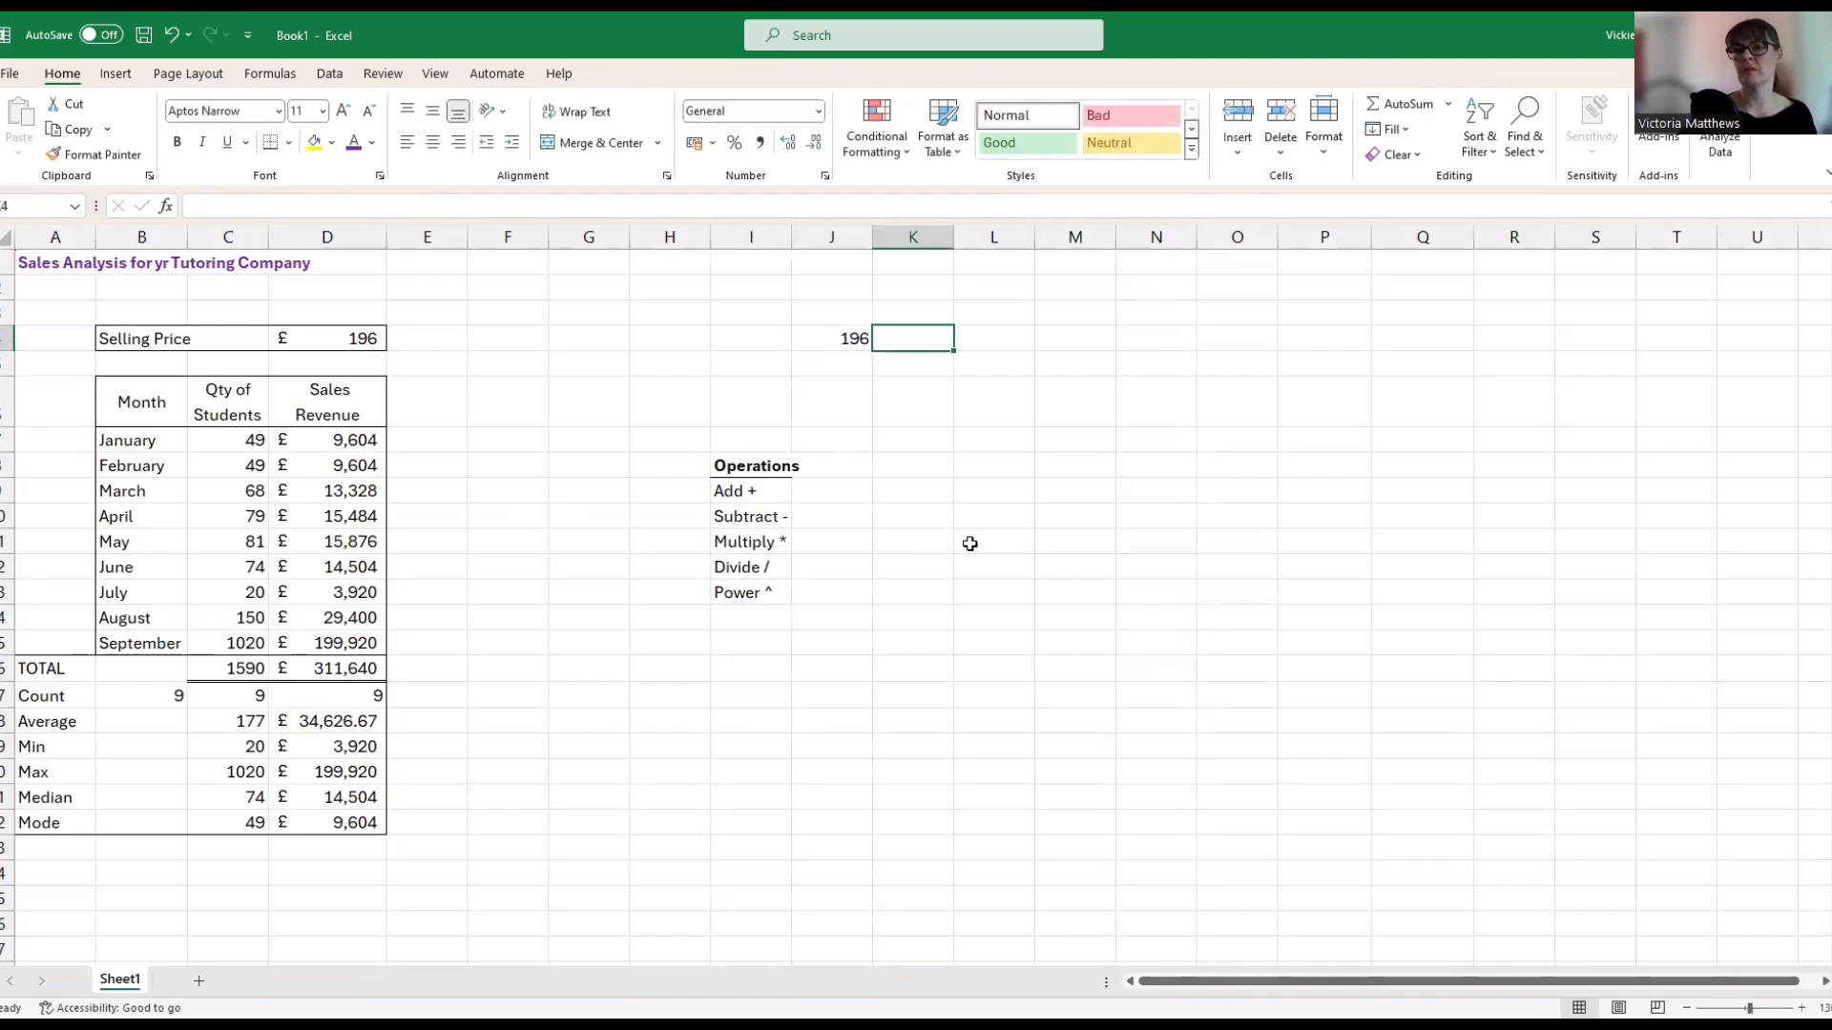
{"action": "type", "text": "5"}
{"action": "key", "text": "Return"}
Format the number in J4 as a pound accounting figure without decimals
{"action": "key", "text": "Up"}
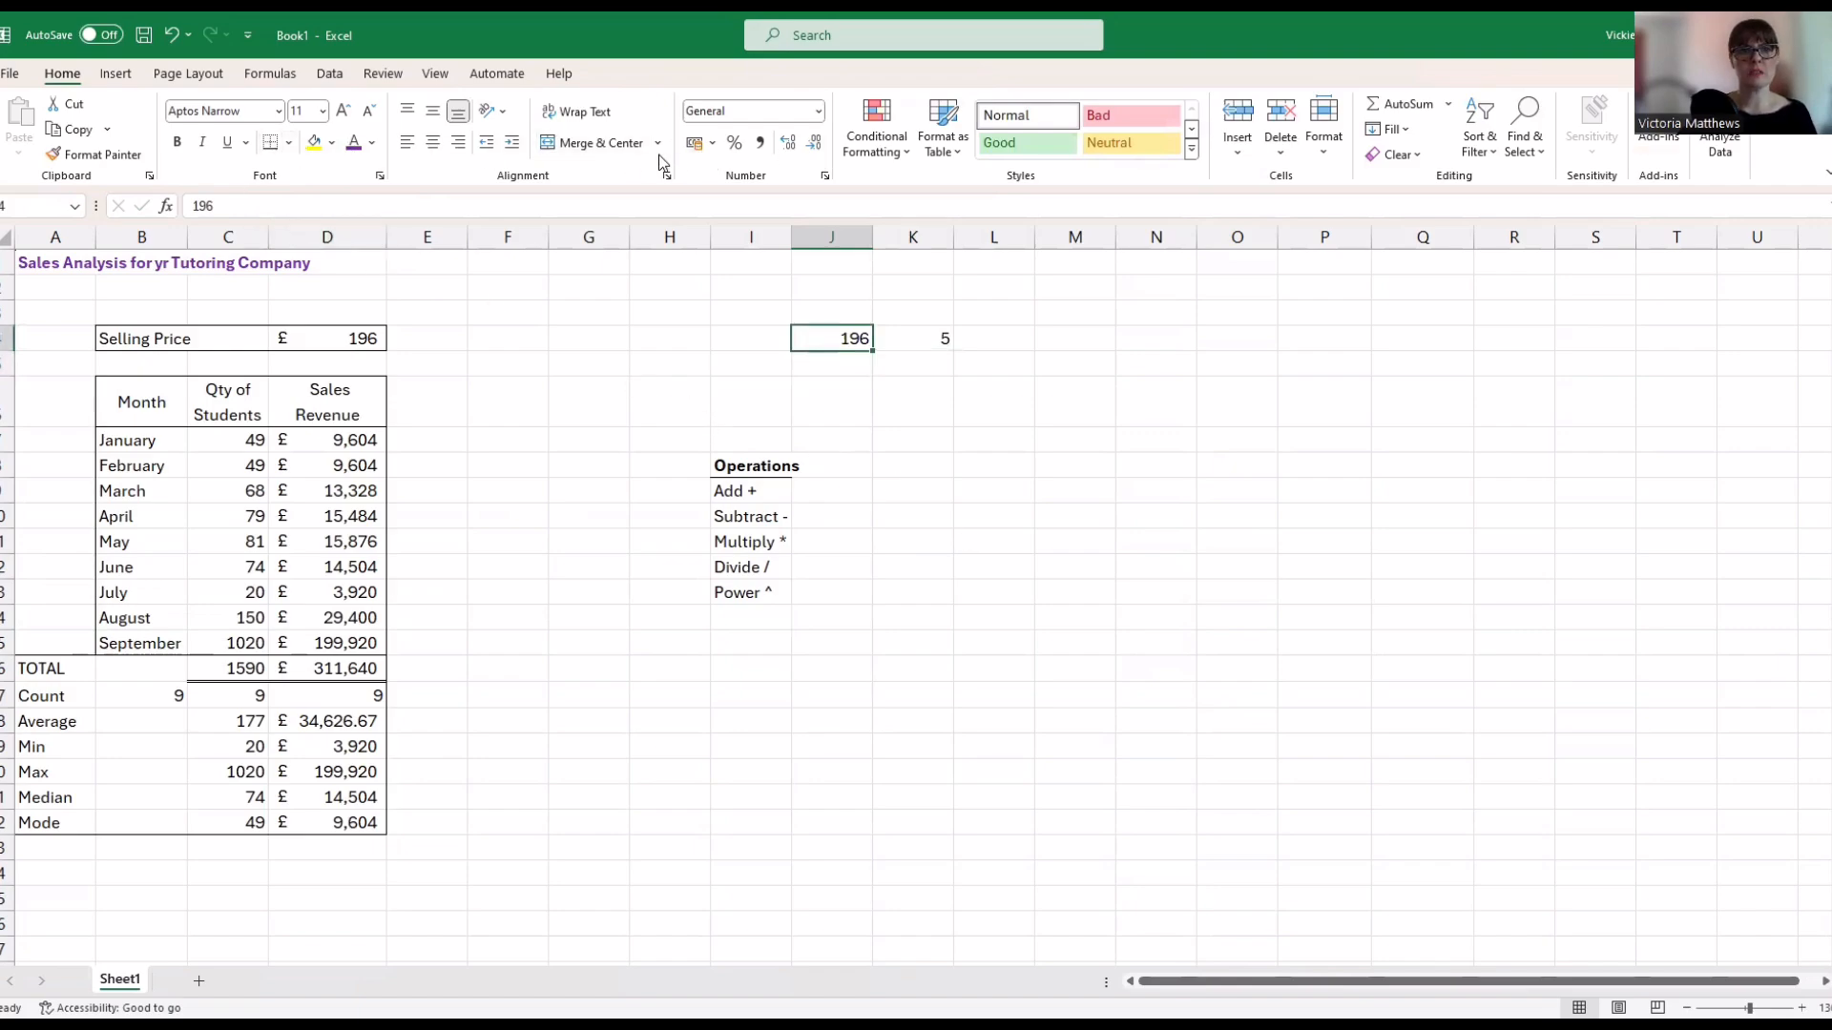
{"action": "left_click", "coordinate": [694, 143]}
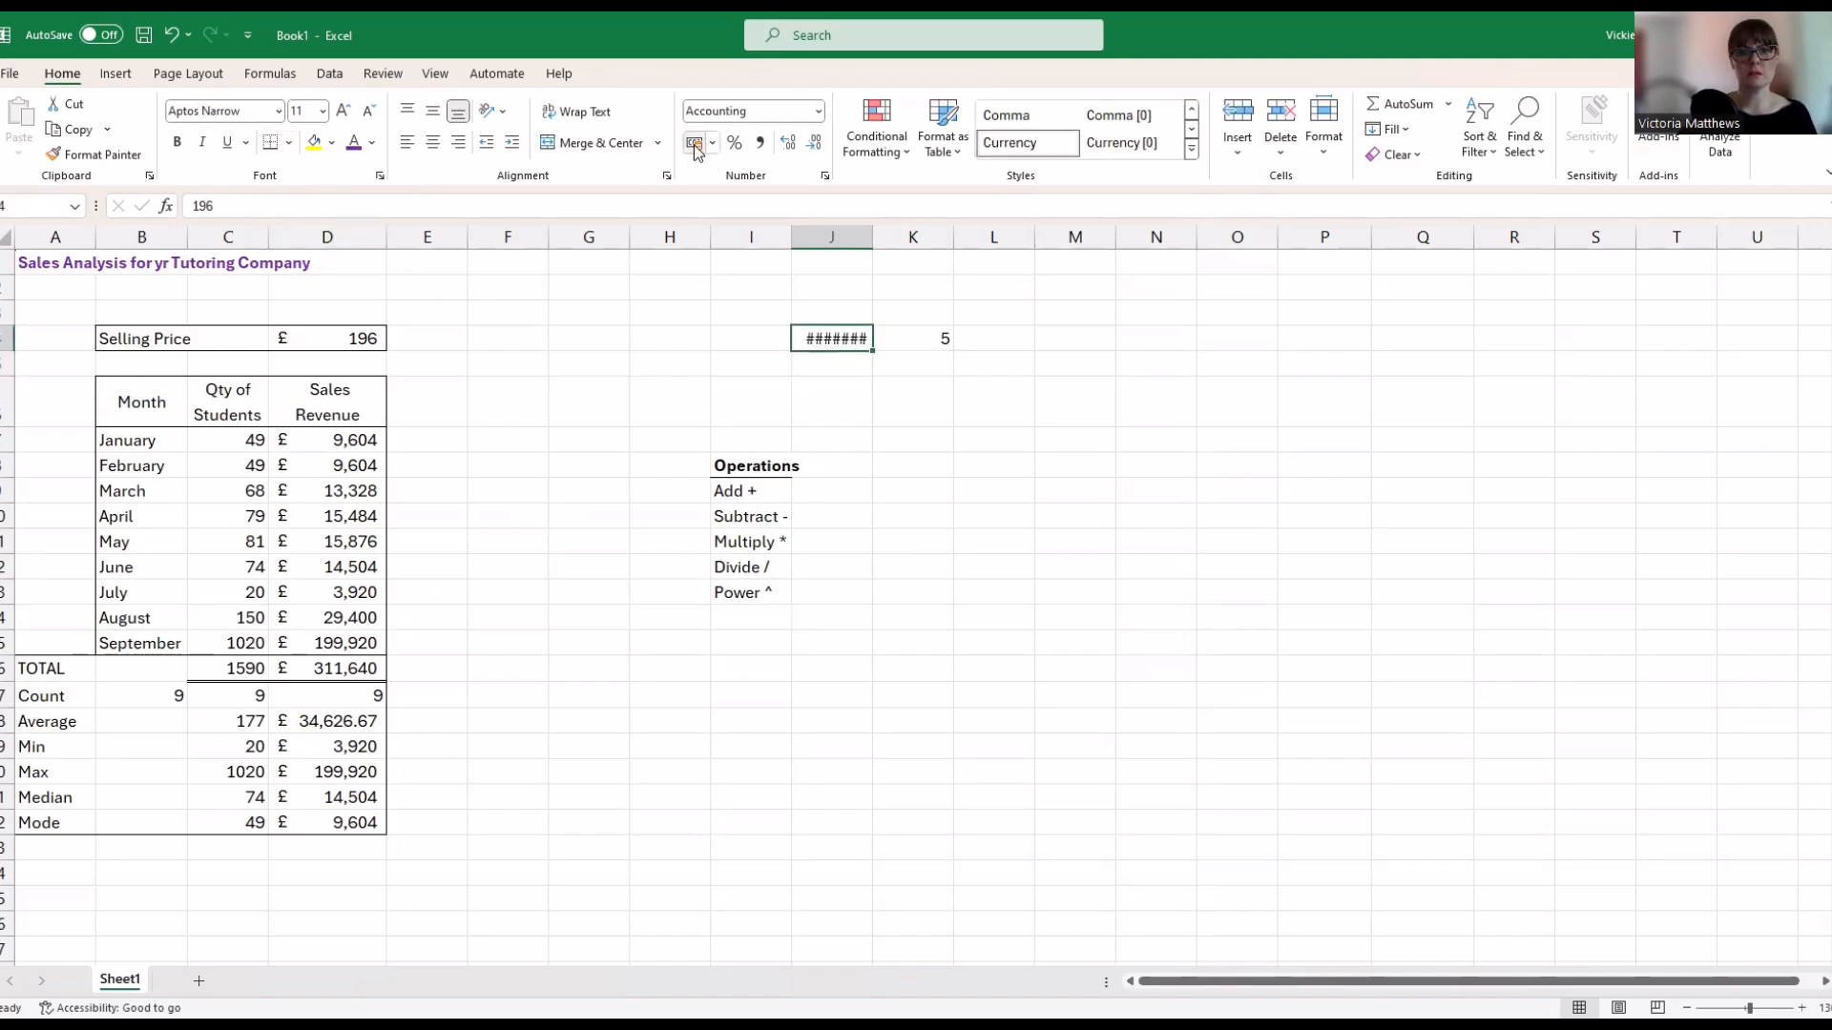
{"action": "left_click", "coordinate": [816, 145]}
{"action": "left_click", "coordinate": [816, 145]}
{"action": "left_click", "coordinate": [1036, 567]}
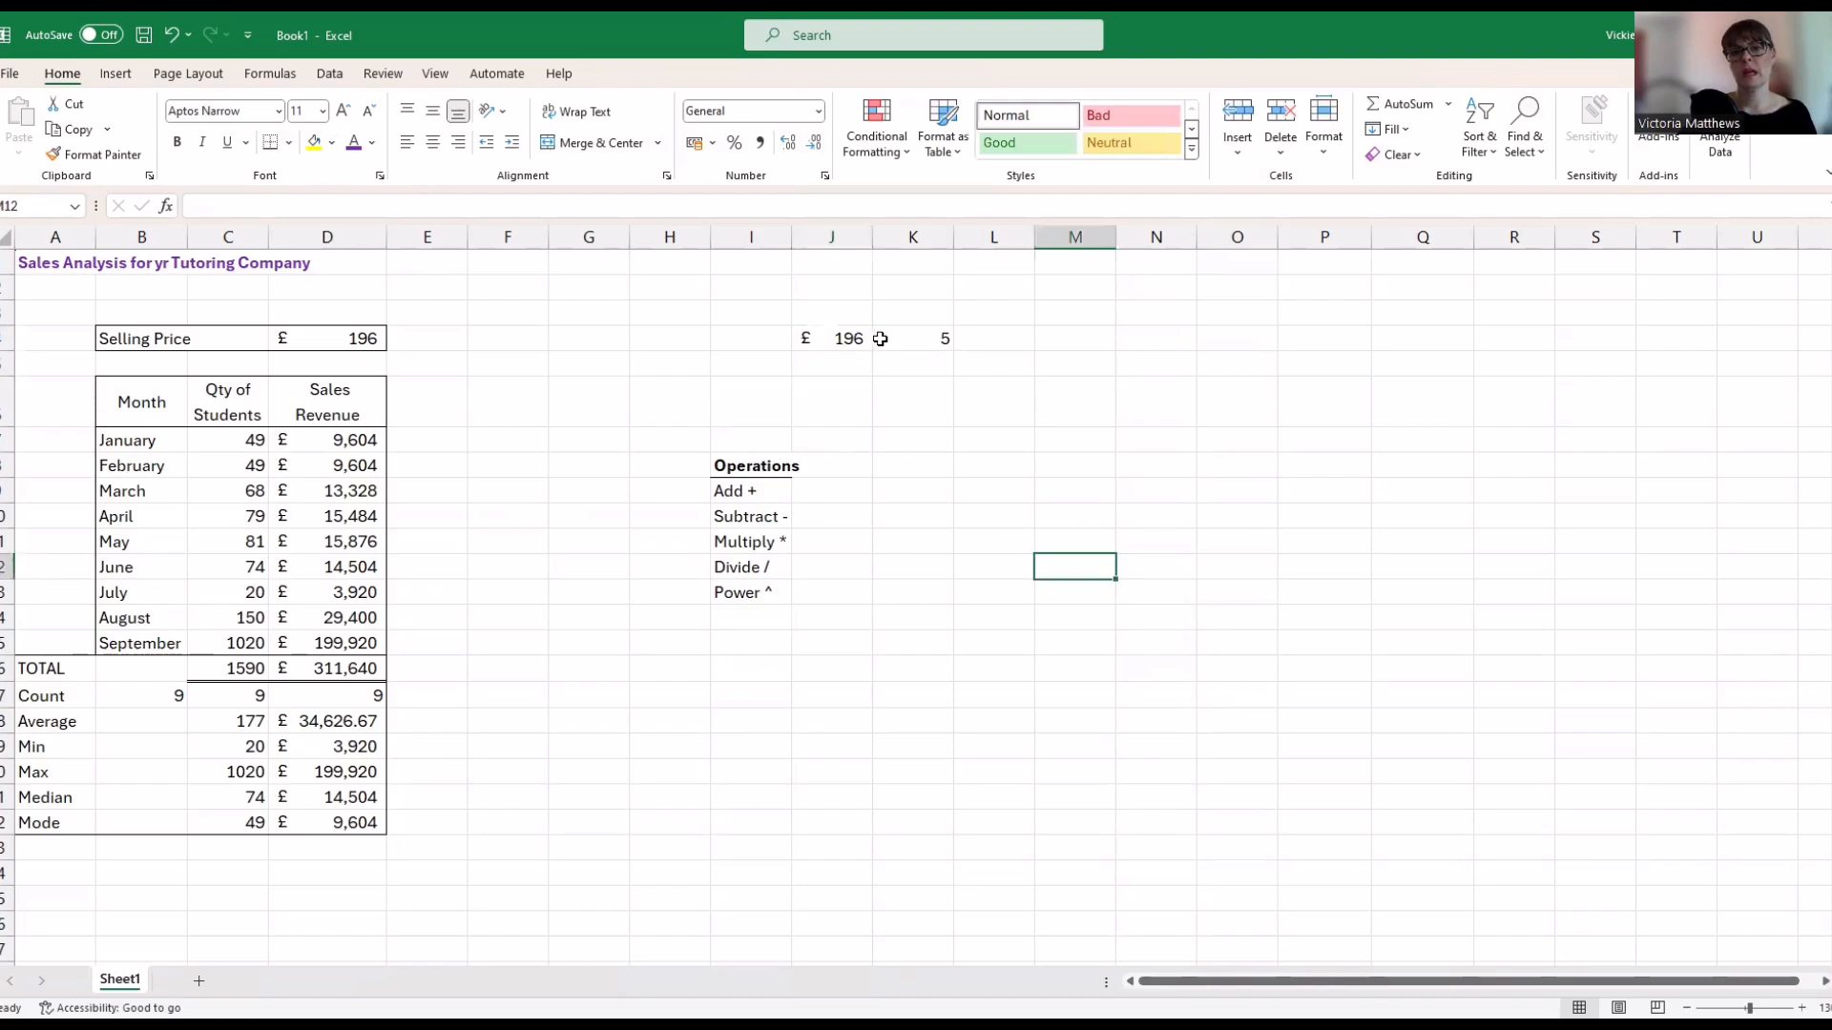
Change the sample amount in J4 to 195
{"action": "left_click", "coordinate": [853, 498]}
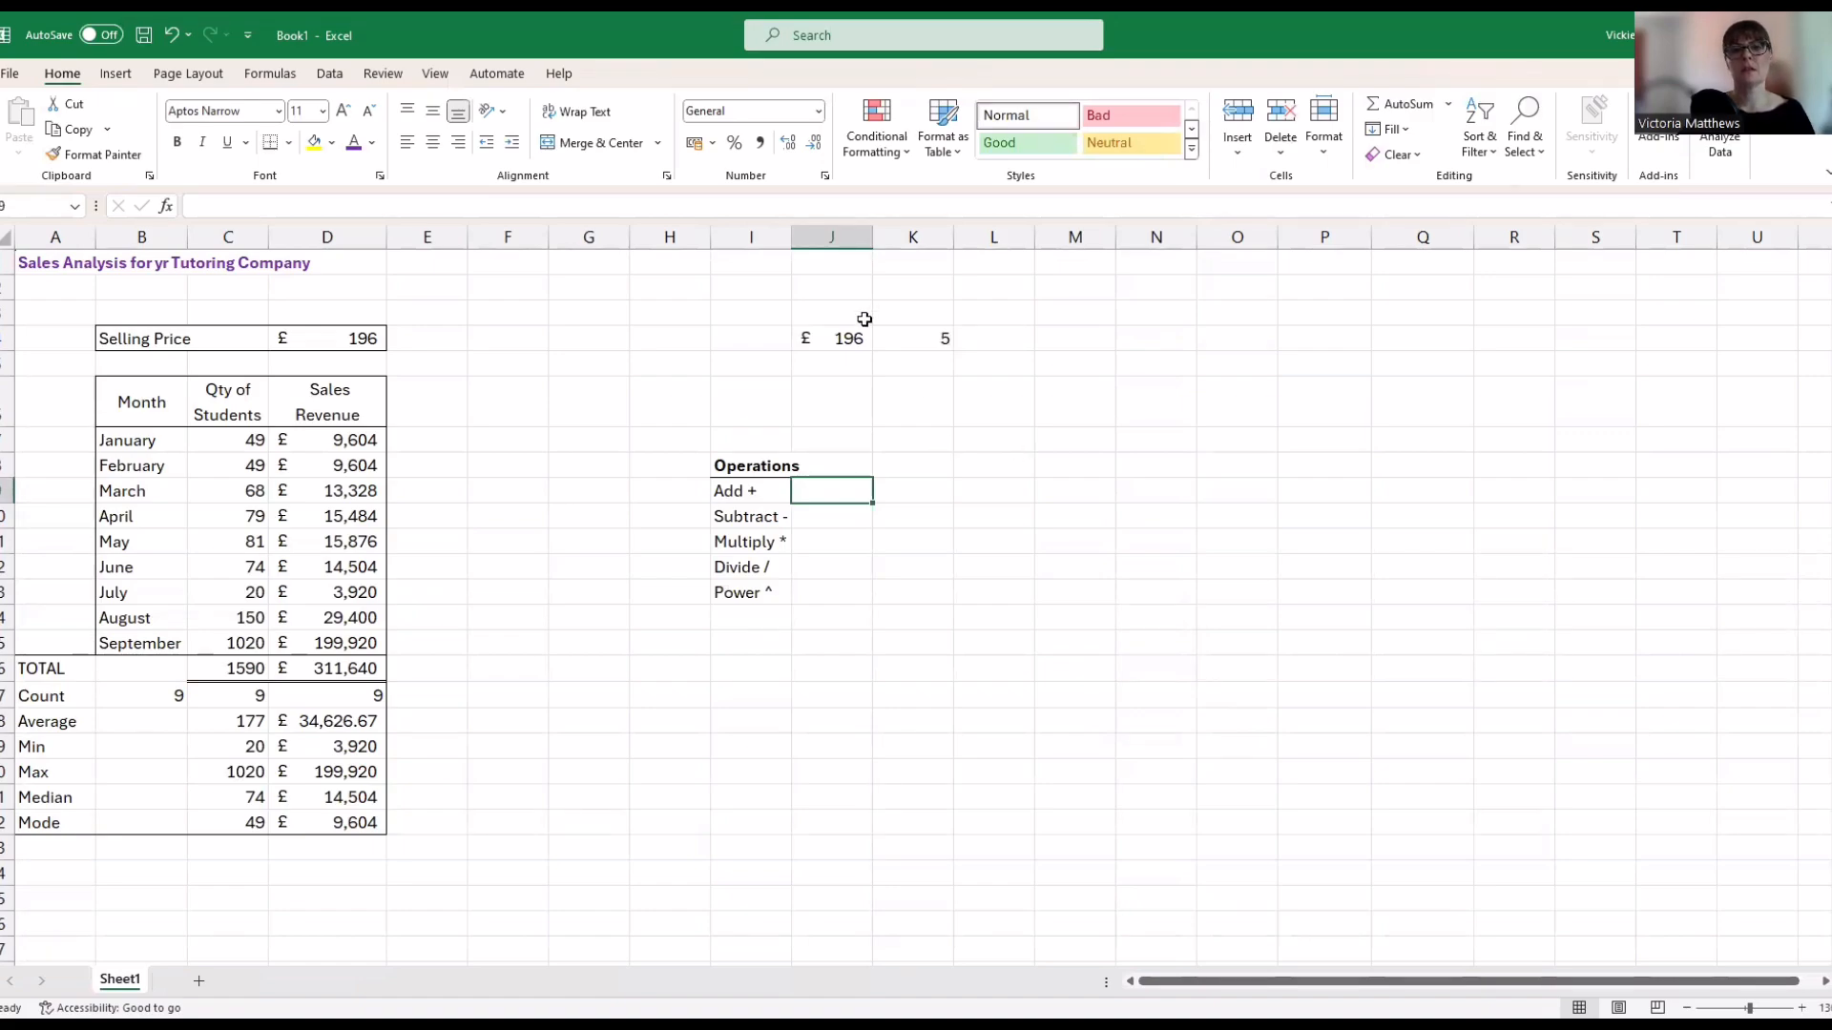
{"action": "left_click", "coordinate": [826, 338]}
{"action": "left_click", "coordinate": [391, 205]}
{"action": "key", "text": "BackSpace"}
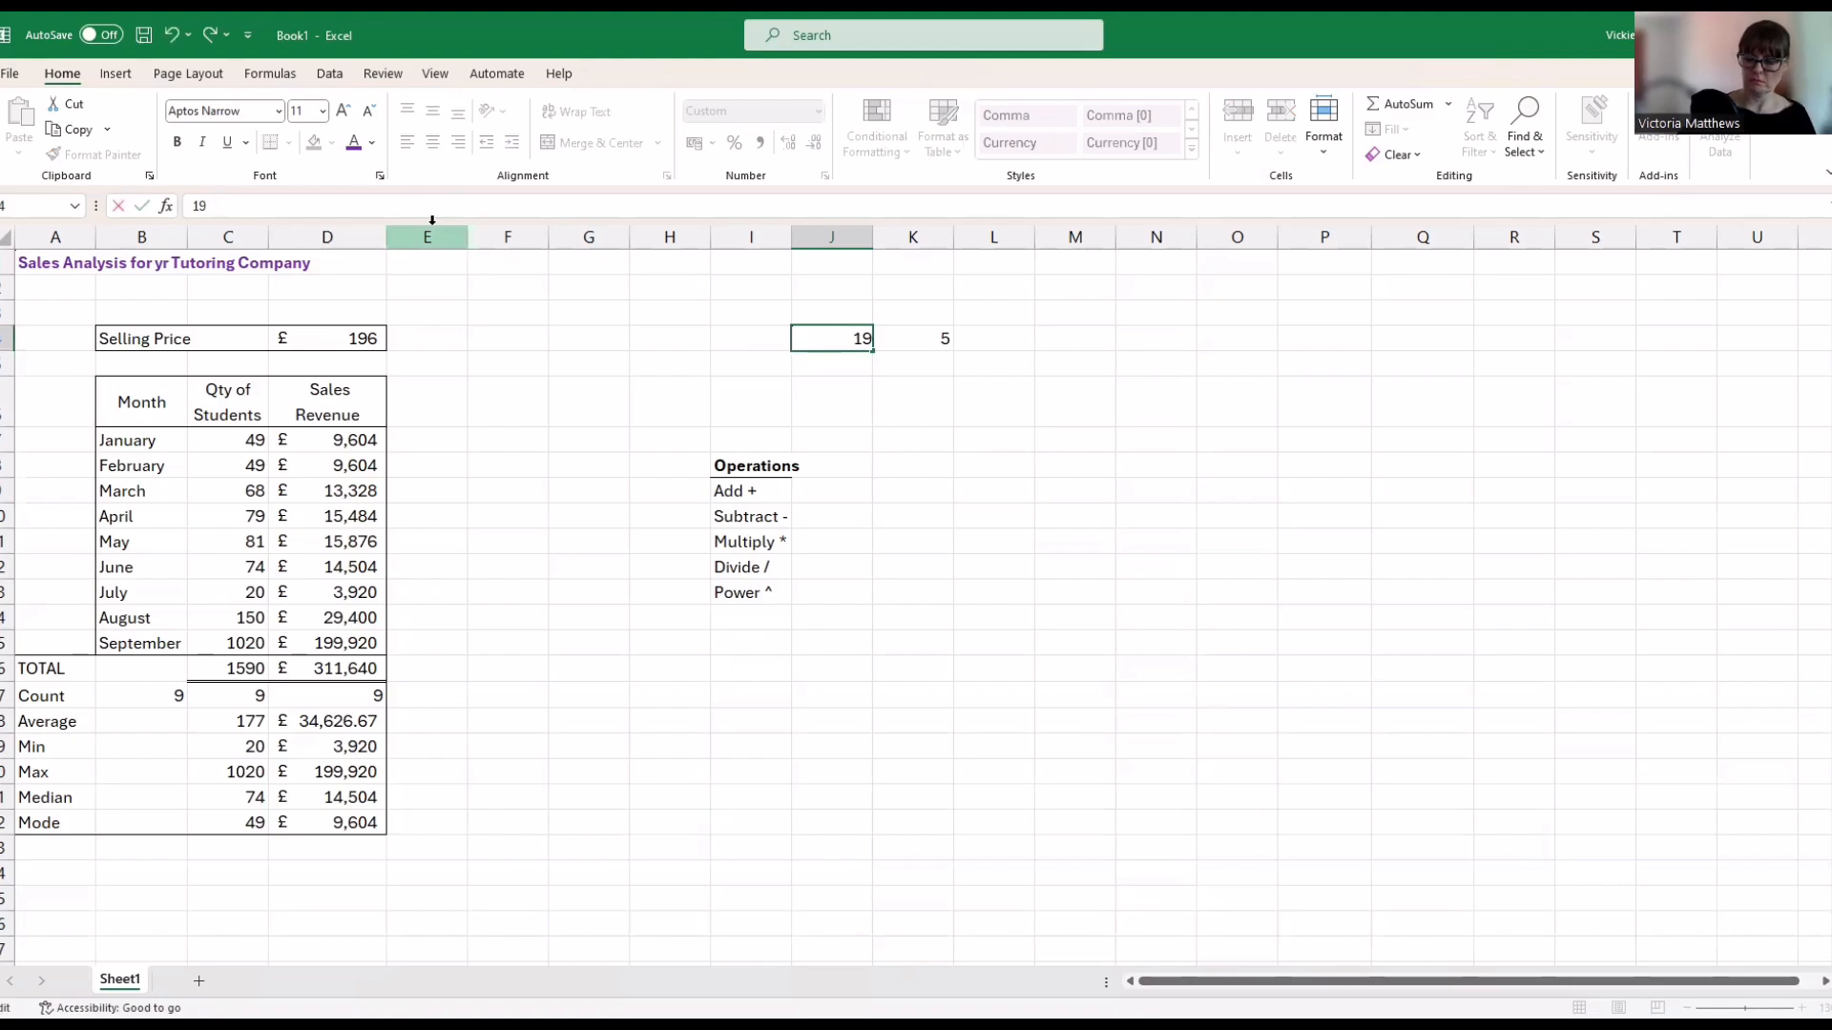
{"action": "type", "text": "5"}
{"action": "key", "text": "Return"}
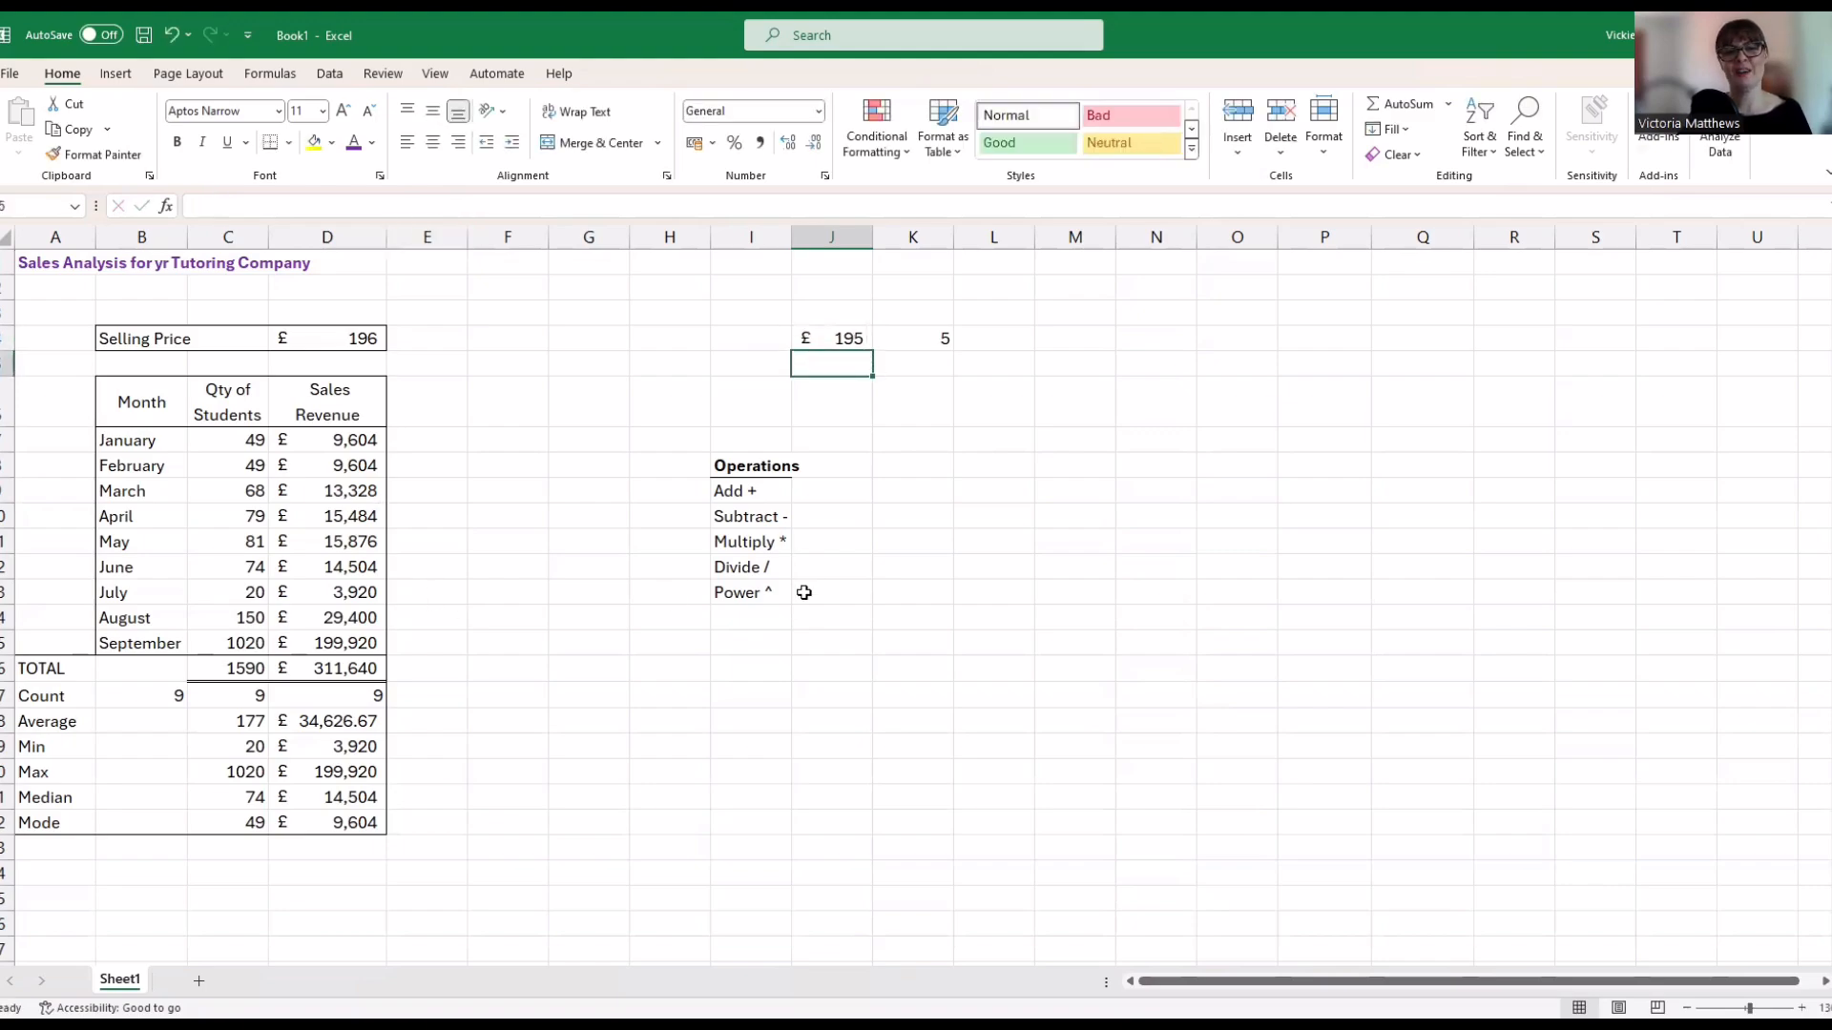
Enter the addition formula =J4+K4 in J9 beside Add
{"action": "left_click", "coordinate": [846, 488]}
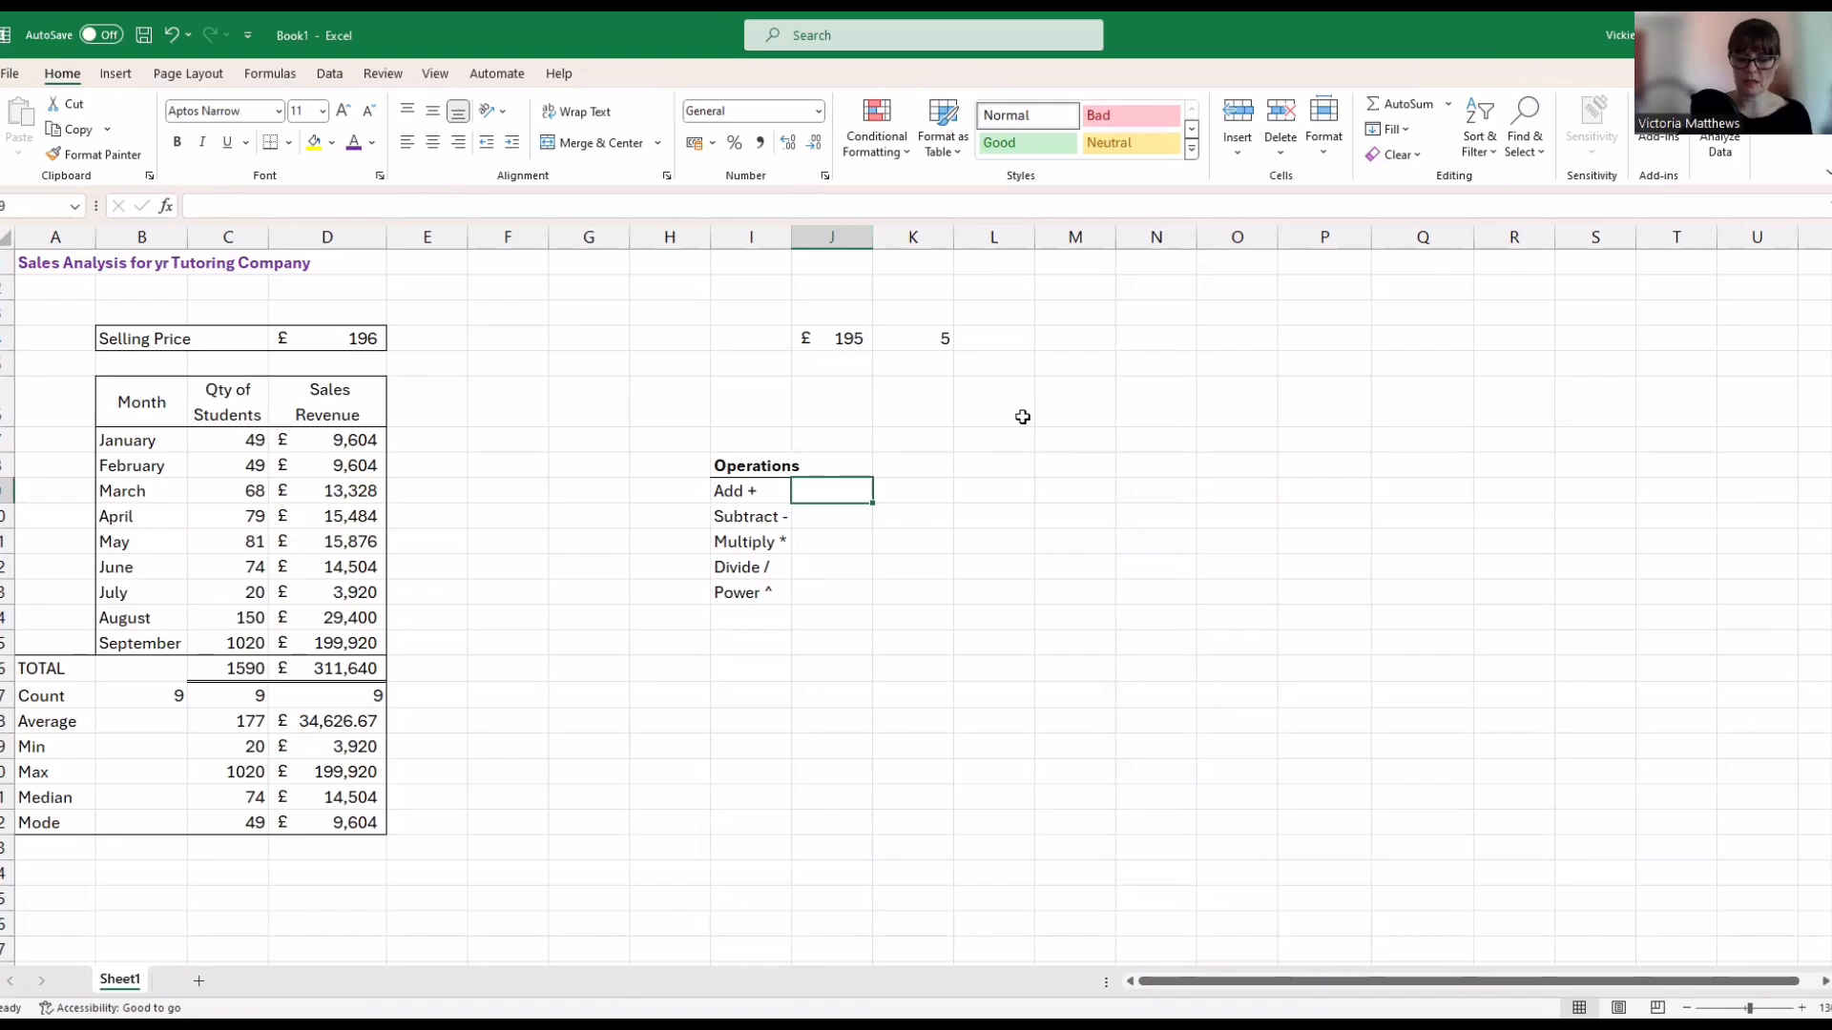
{"action": "type", "text": "="}
{"action": "left_click", "coordinate": [817, 336]}
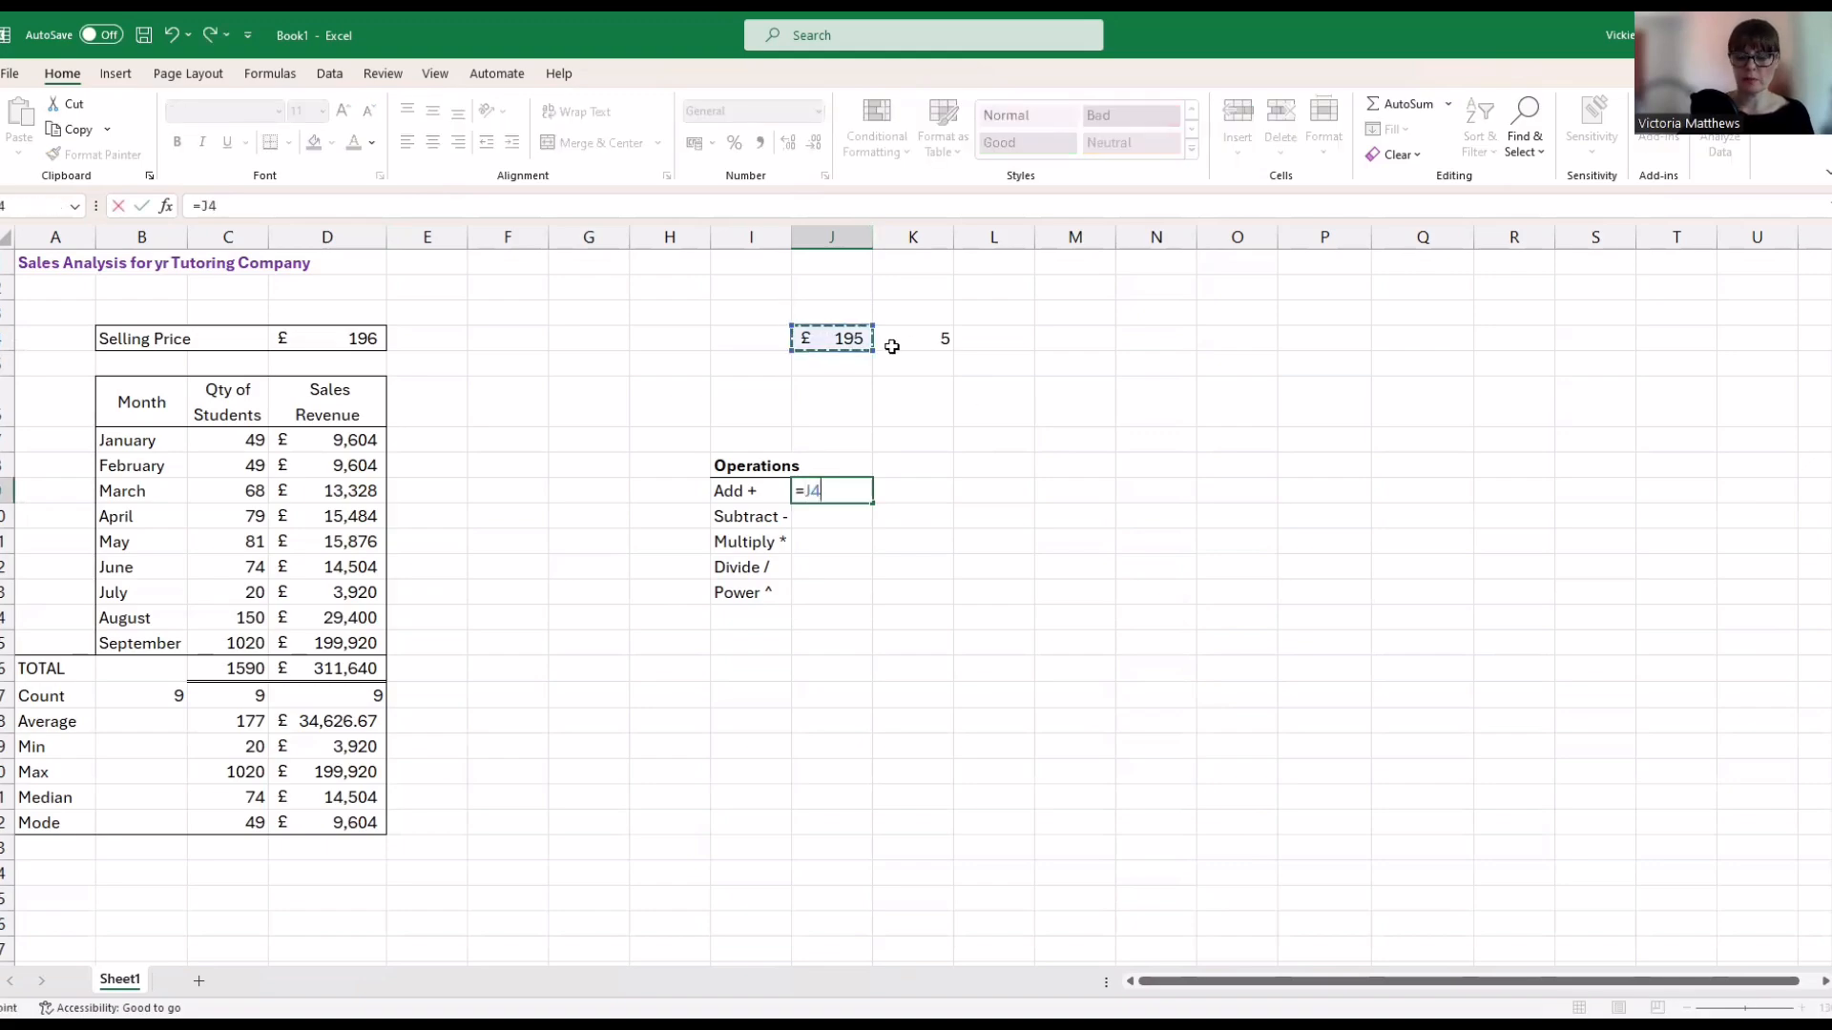
{"action": "type", "text": "+"}
{"action": "left_click", "coordinate": [892, 346]}
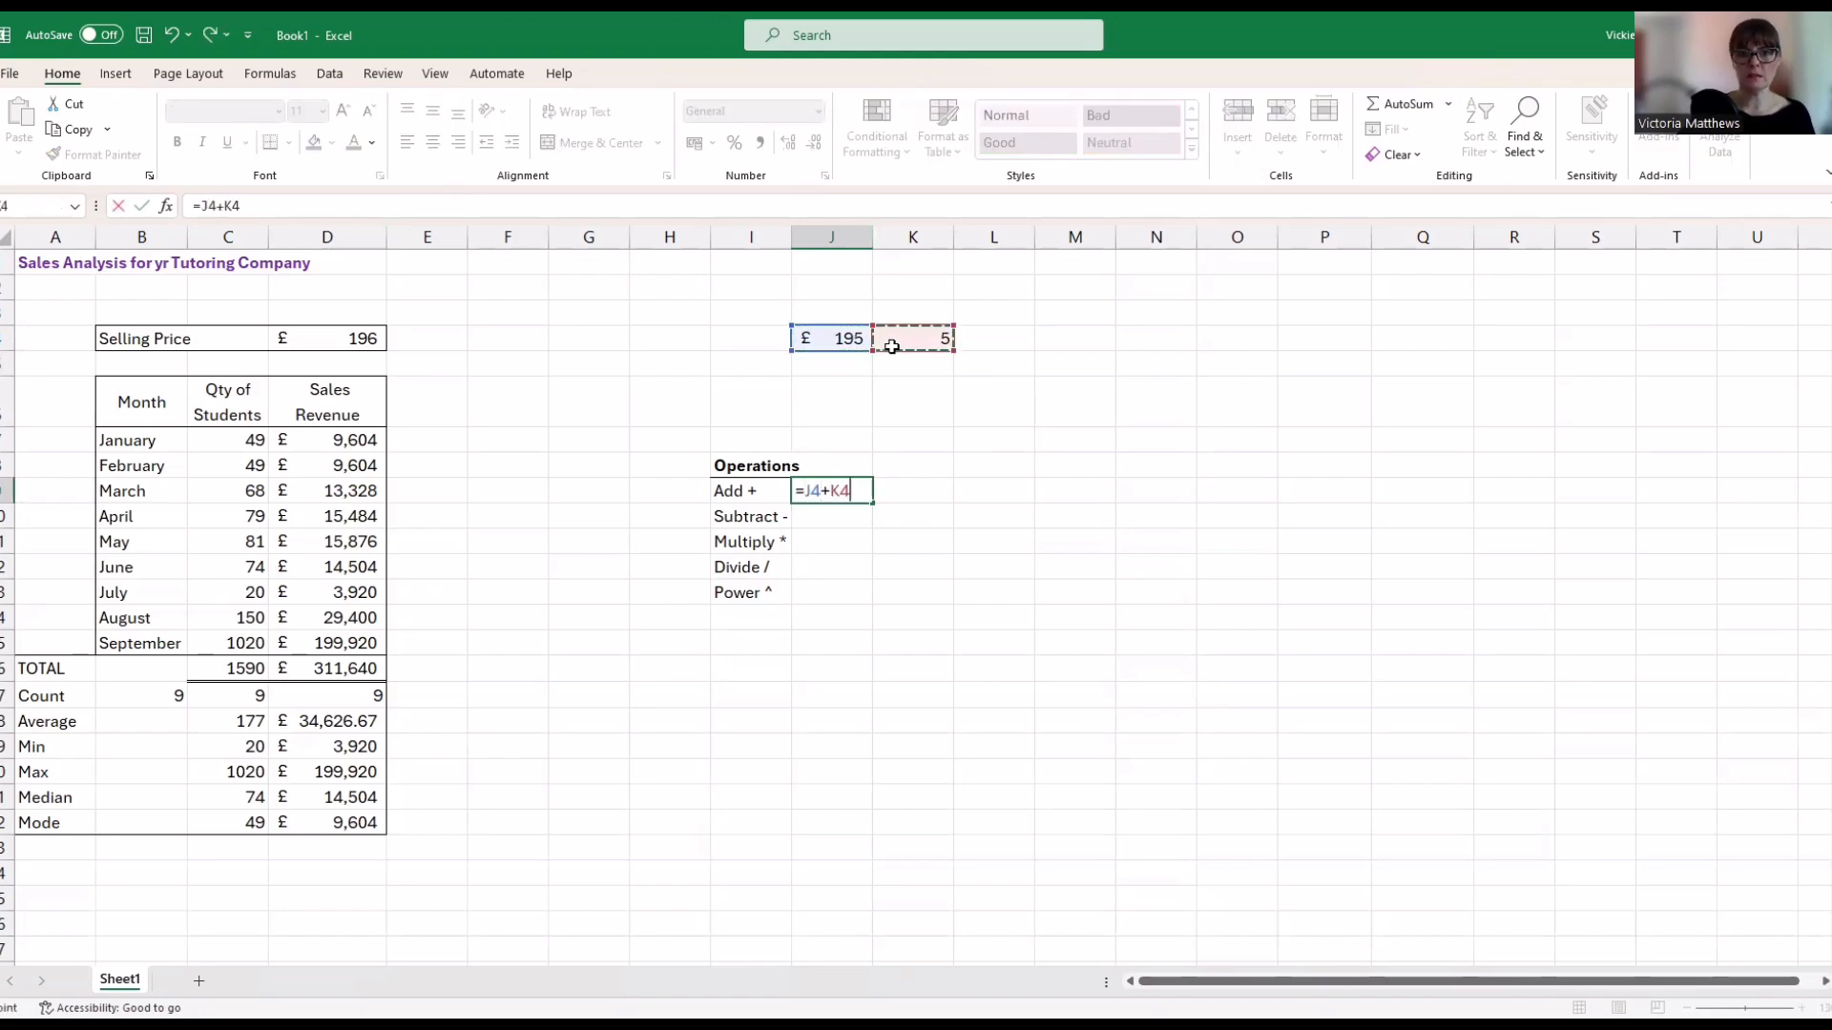
{"action": "key", "text": "Return"}
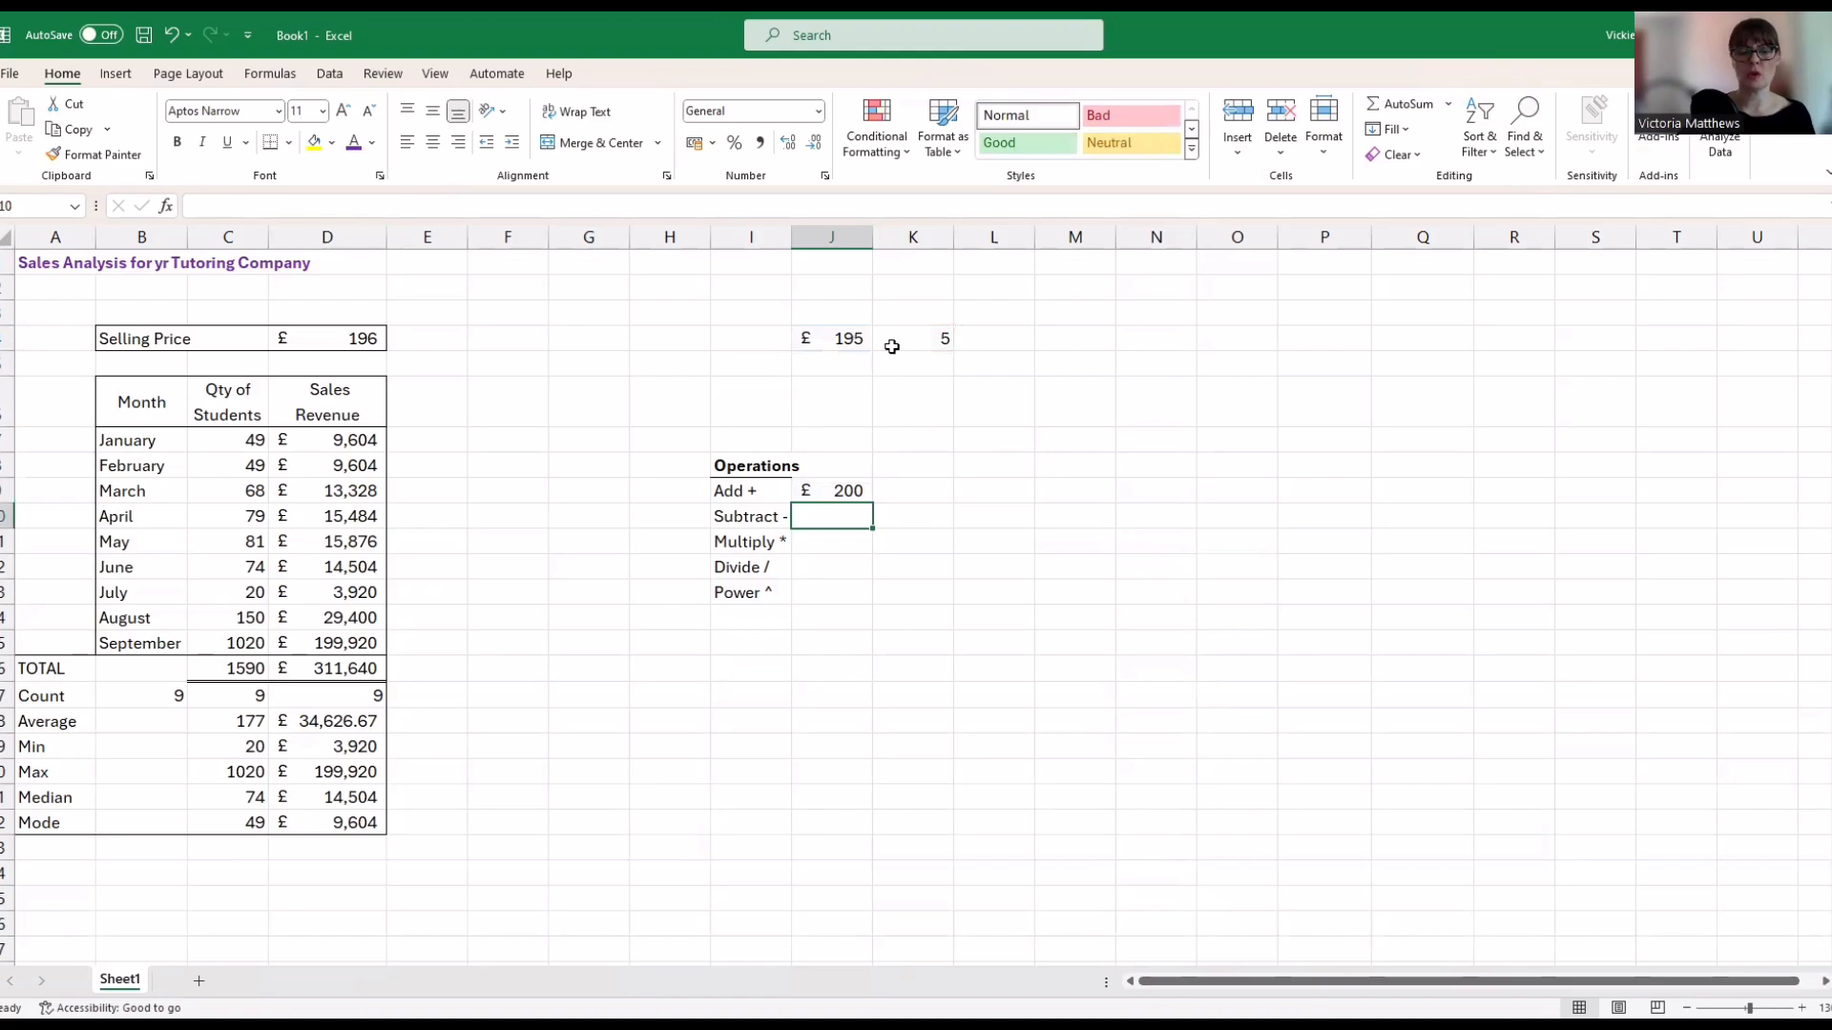
Enter the subtraction formula =J4-K4 in J10 beside Subtract
{"action": "type", "text": "="}
{"action": "left_click", "coordinate": [846, 346]}
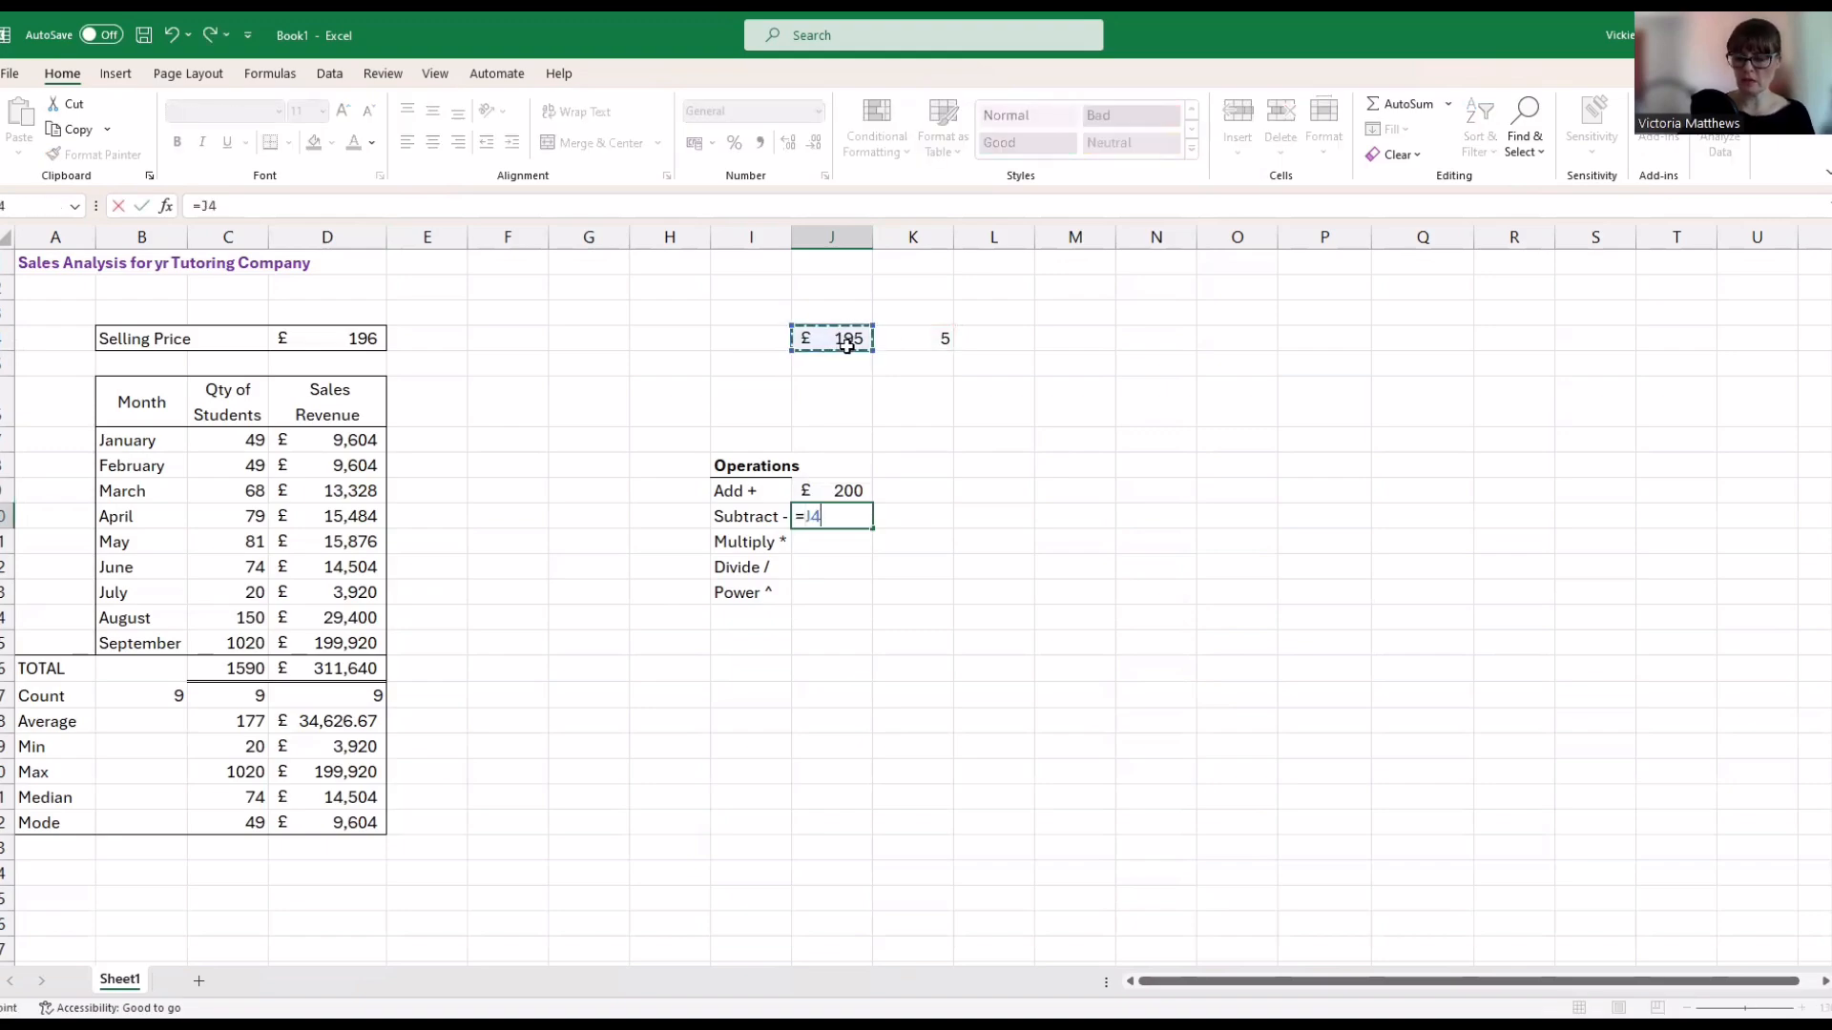
{"action": "type", "text": "-"}
{"action": "left_click", "coordinate": [909, 339]}
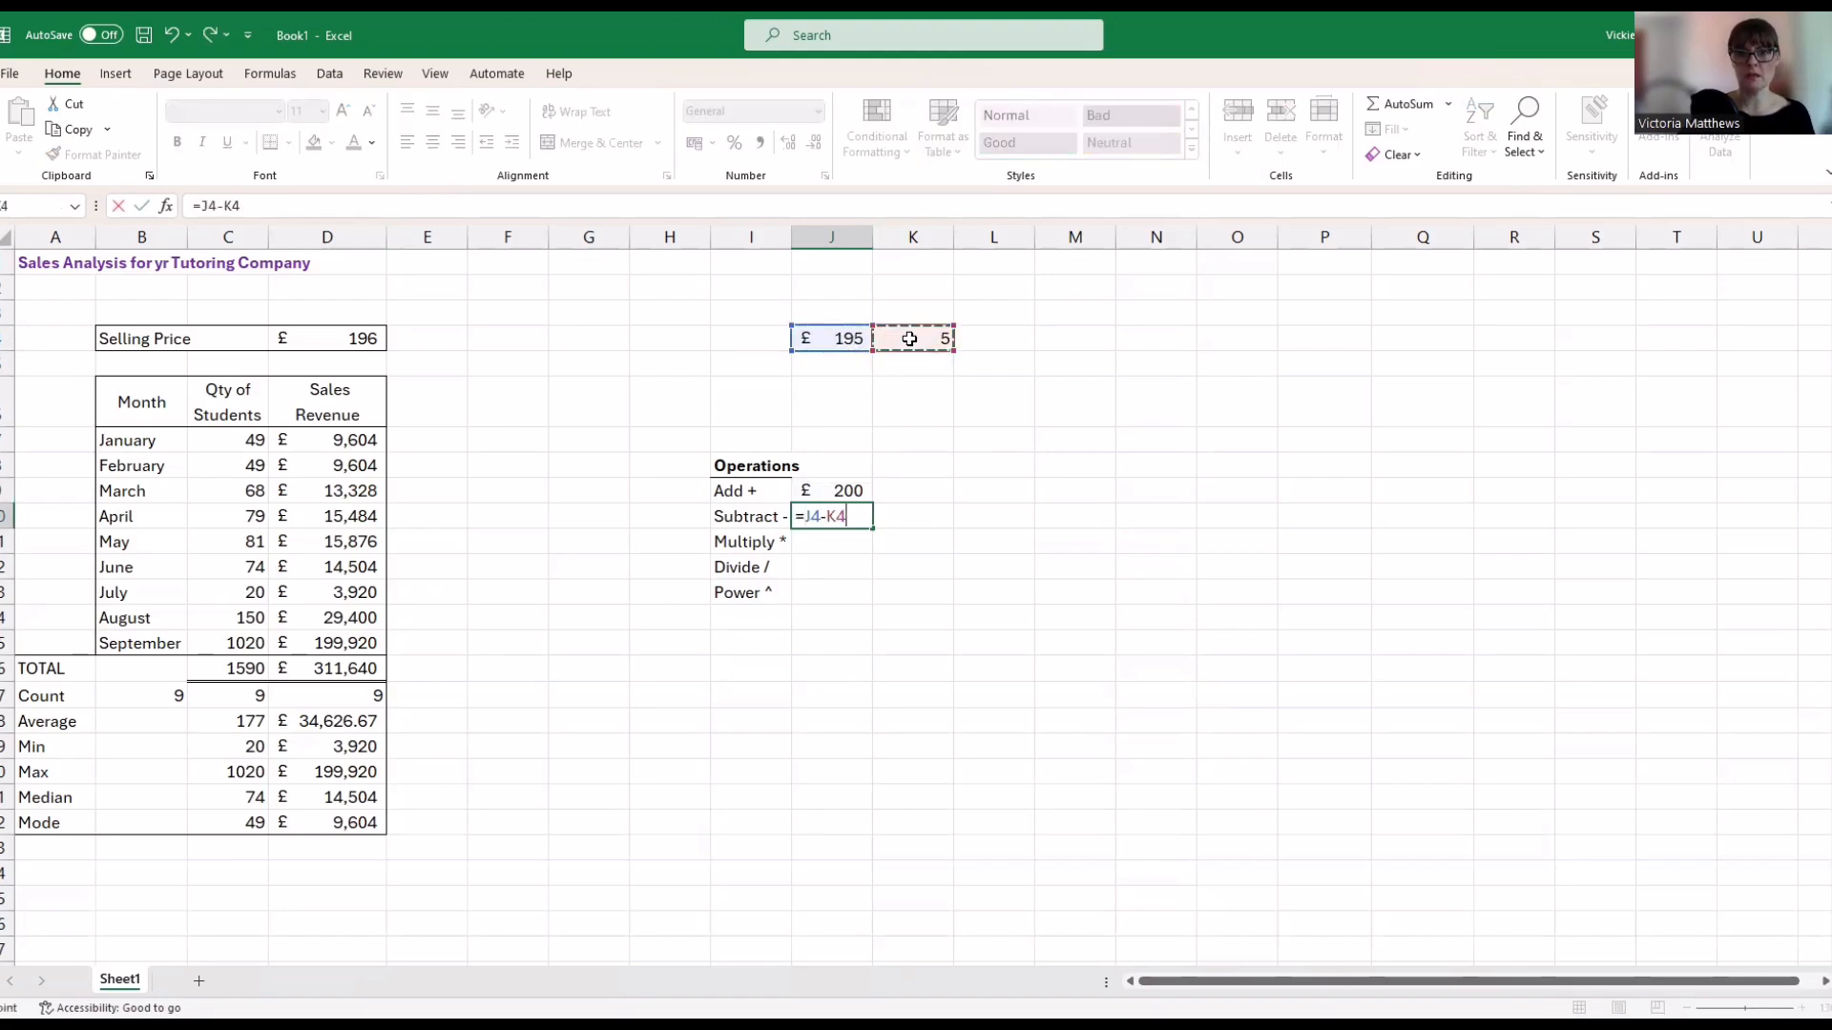
{"action": "key", "text": "Return"}
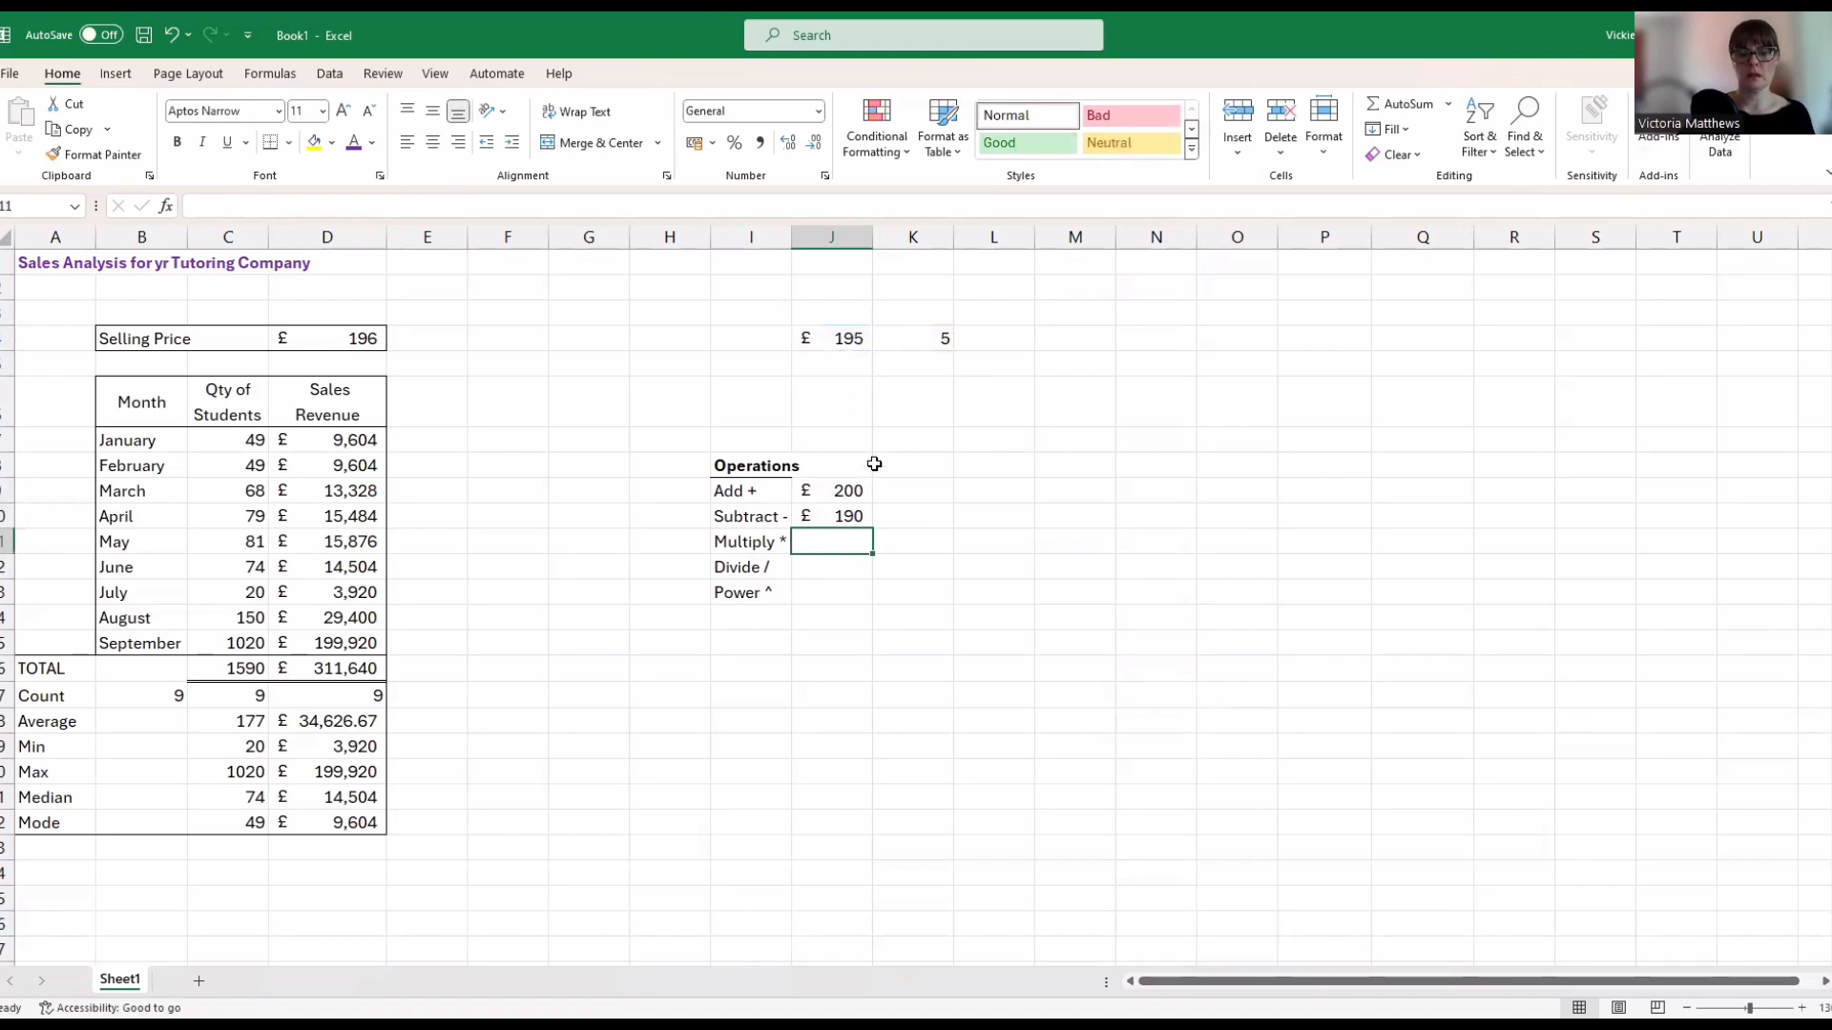
Enter the multiplication formula =J4*K4 in J11 beside Multiply
{"action": "type", "text": "="}
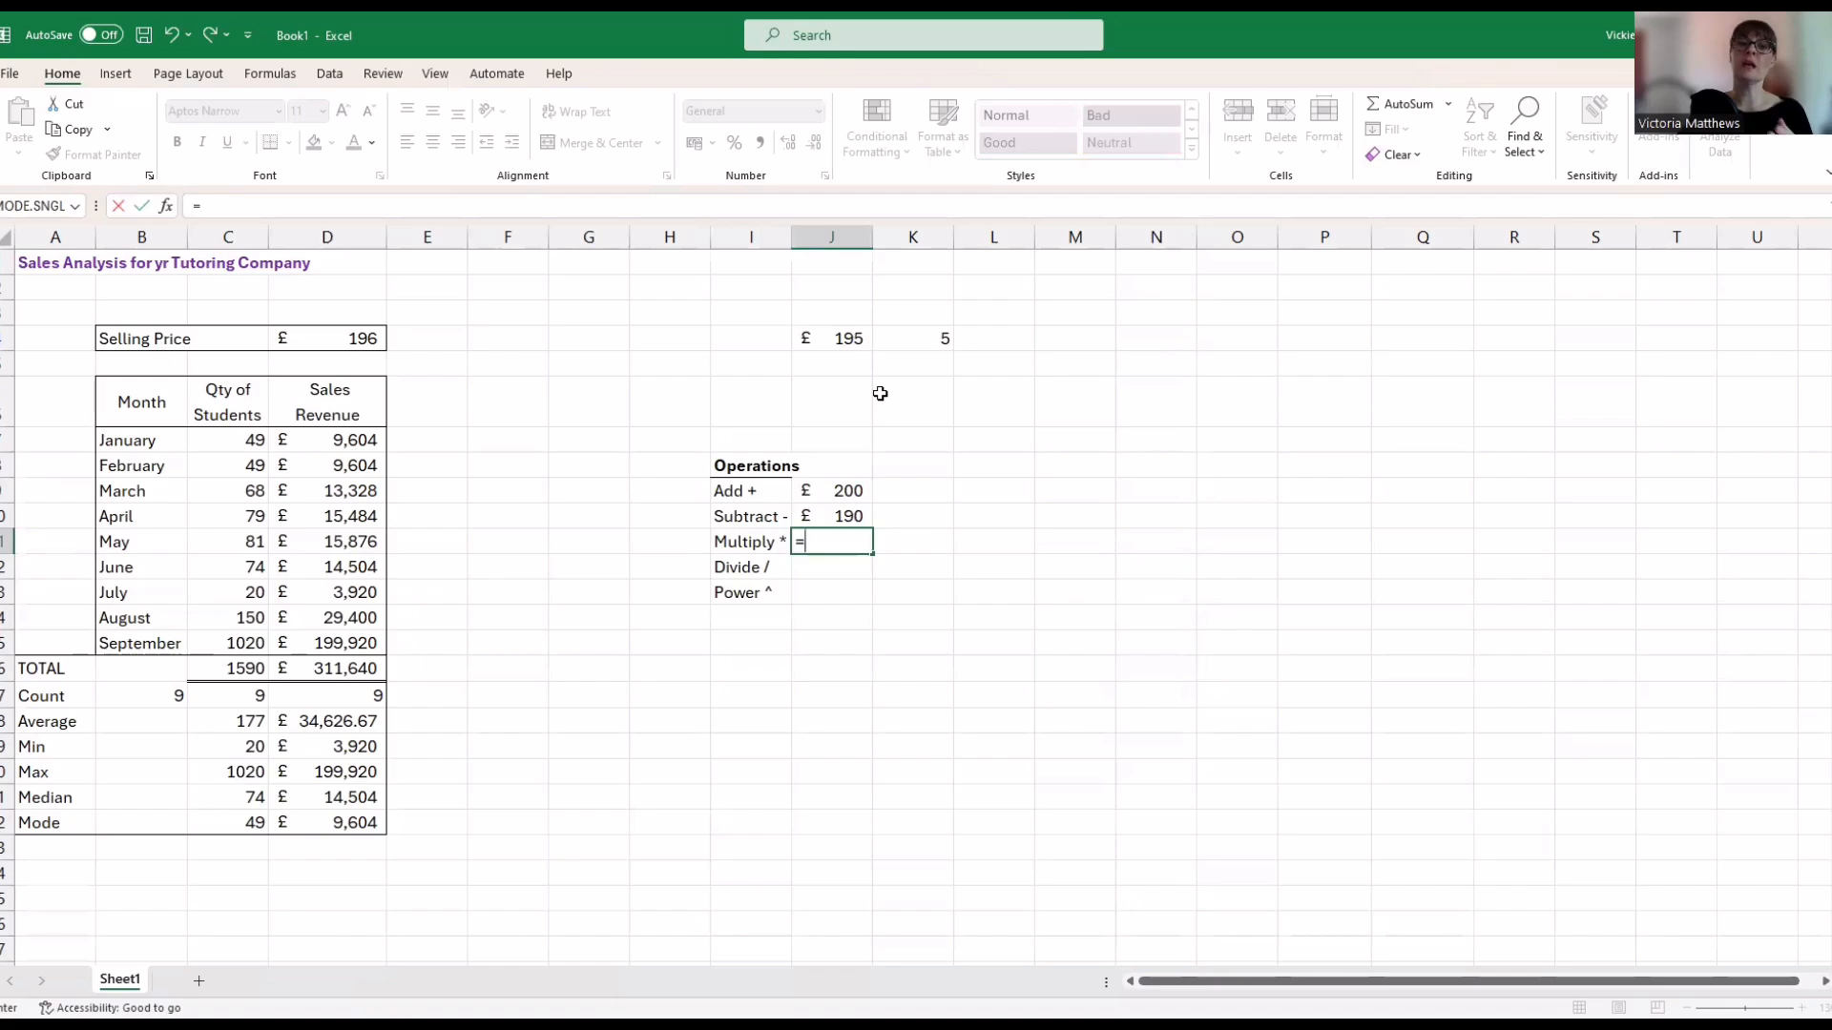
{"action": "left_click", "coordinate": [851, 340]}
{"action": "type", "text": "*"}
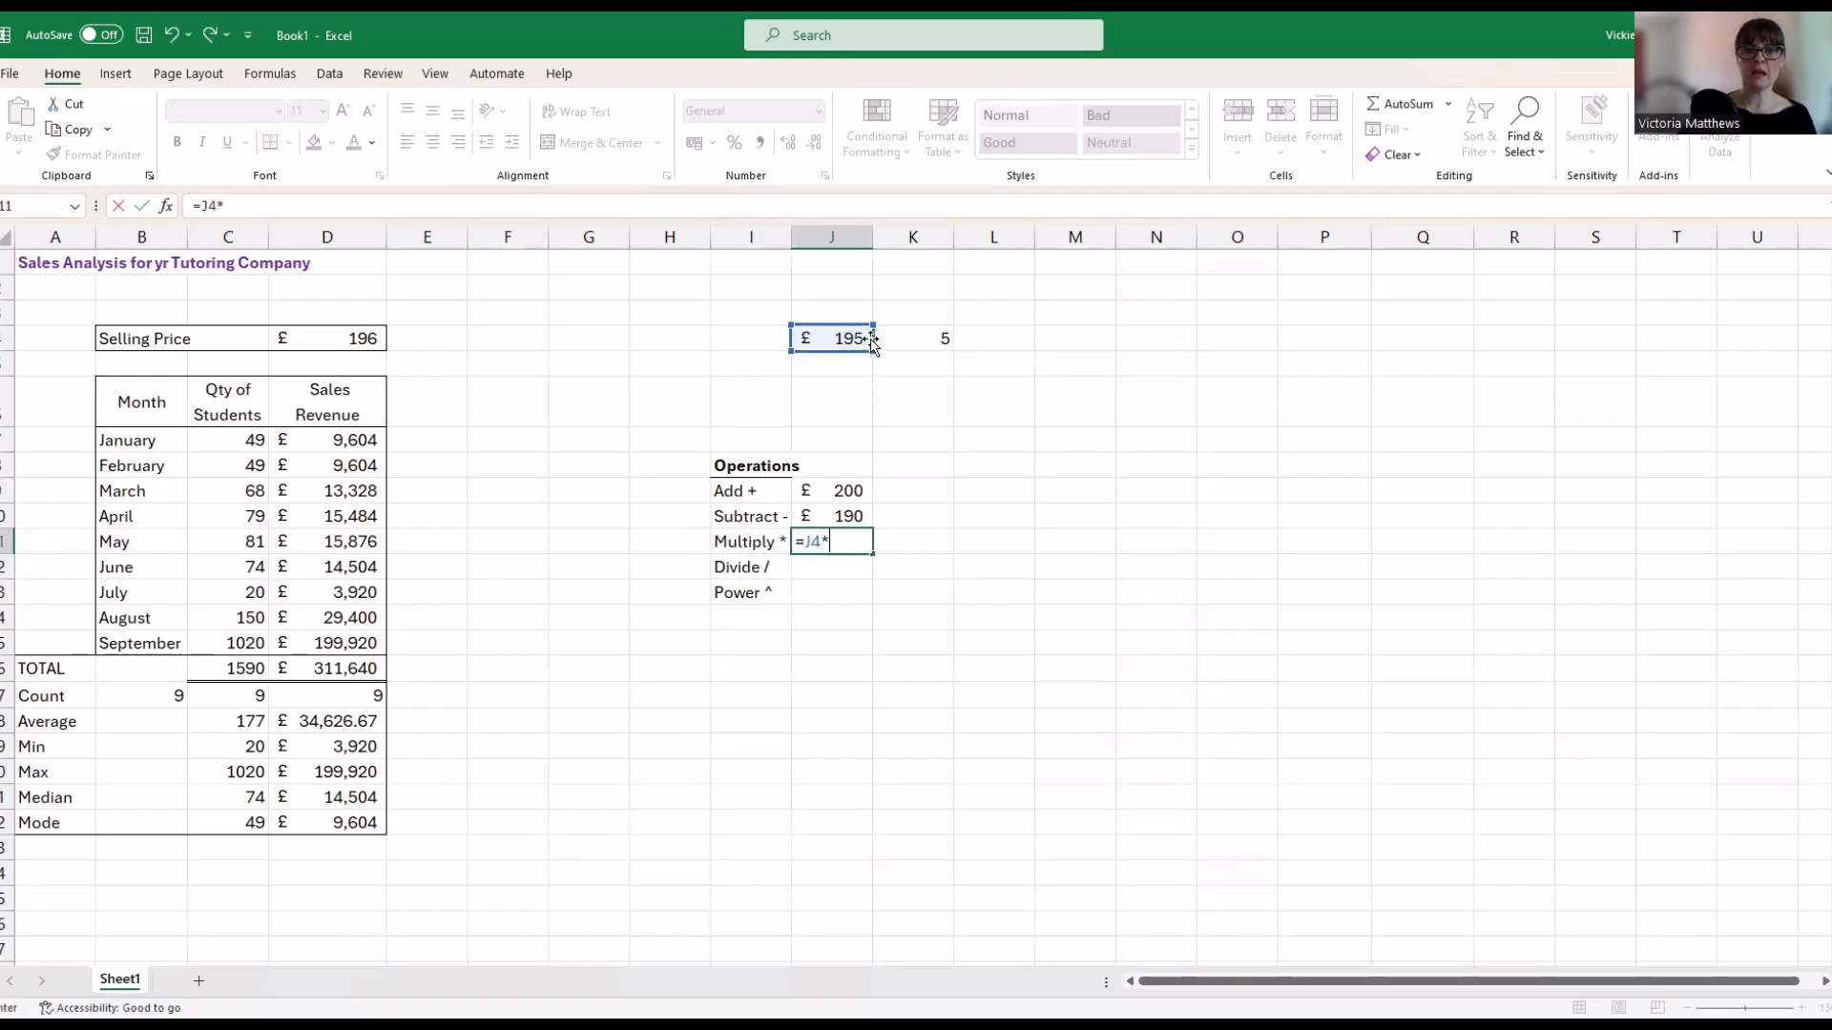
{"action": "left_click", "coordinate": [915, 342]}
{"action": "key", "text": "Return"}
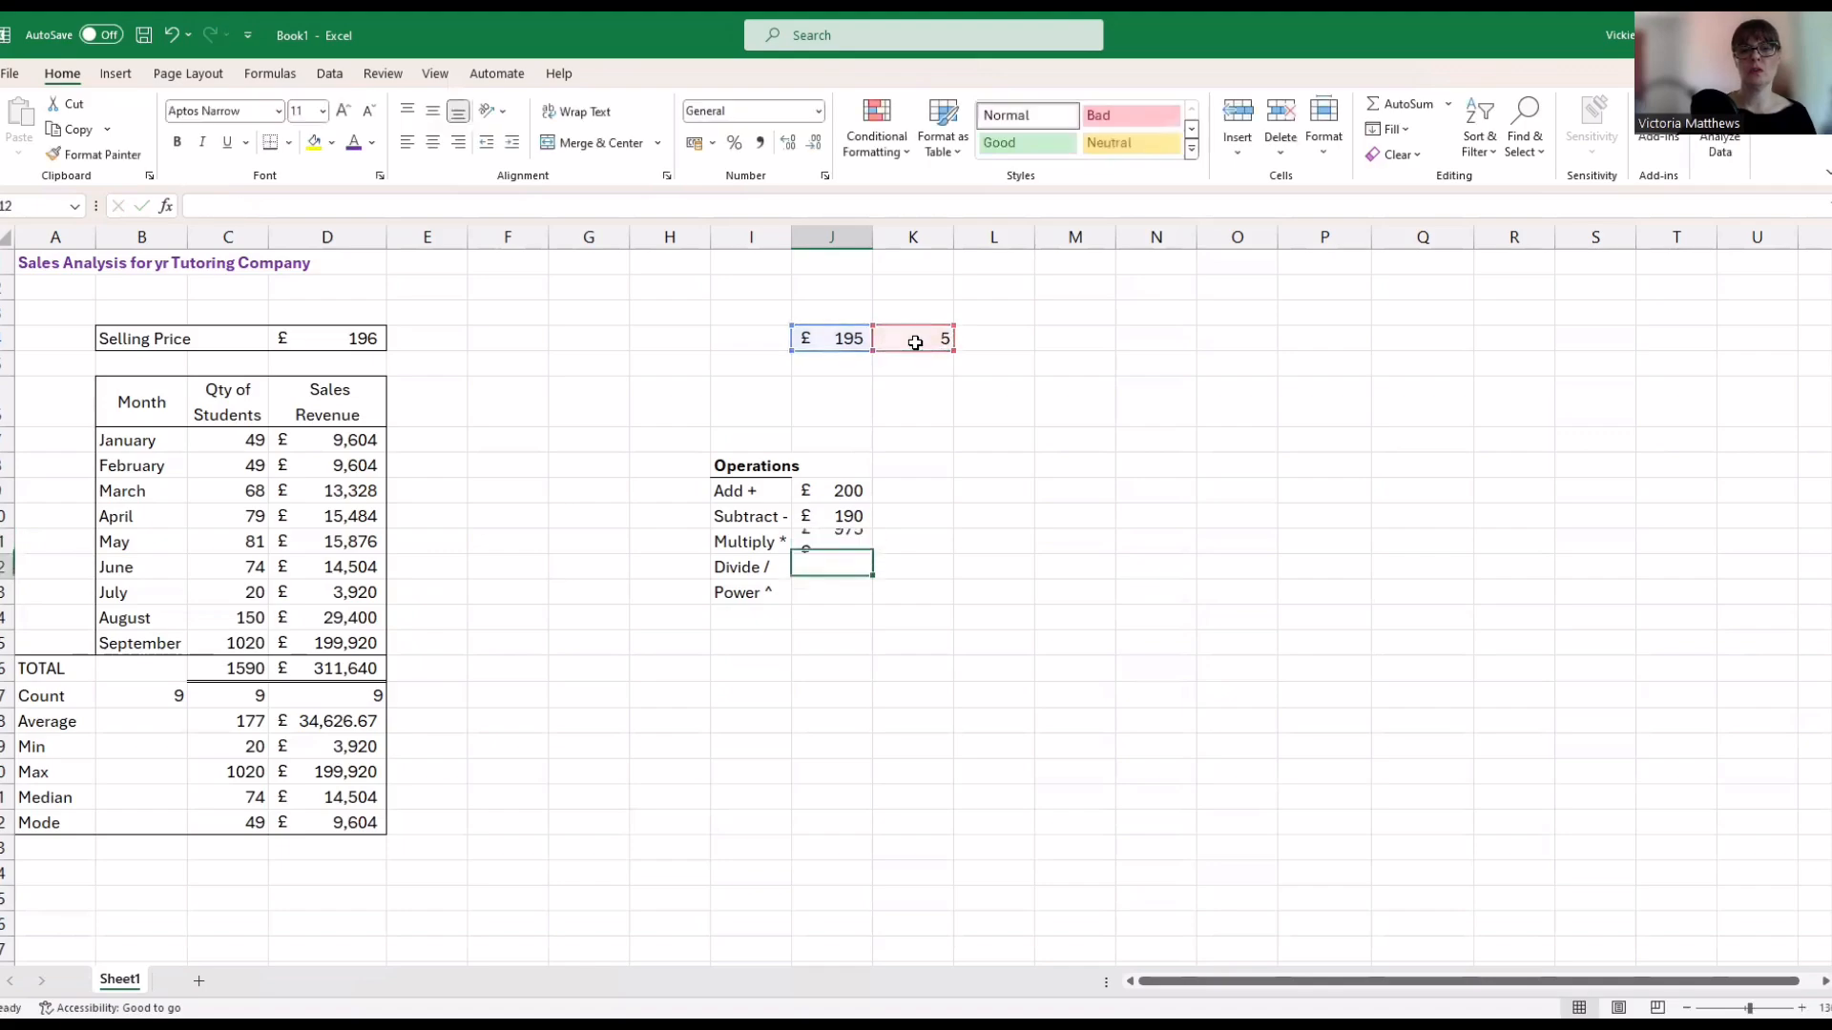
Enter the division formula =J4/K4 in J12 beside Divide
{"action": "type", "text": "="}
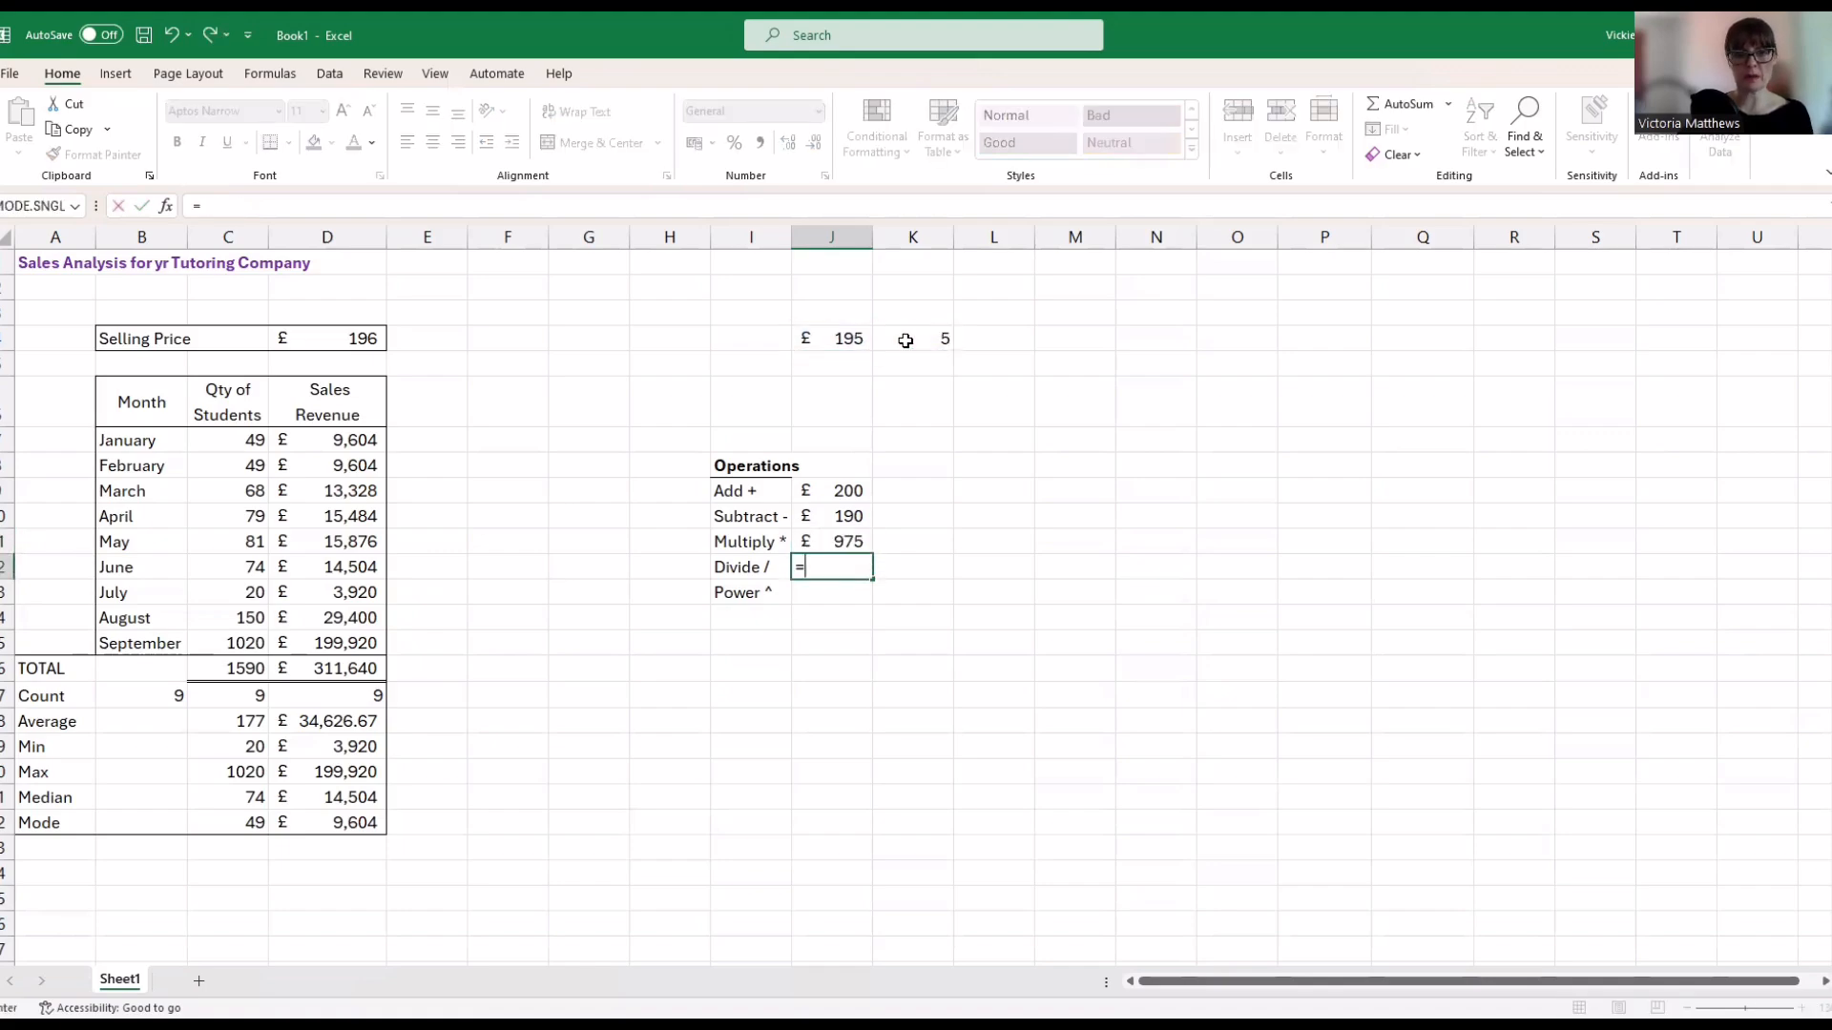
{"action": "left_click", "coordinate": [845, 347]}
{"action": "type", "text": "/"}
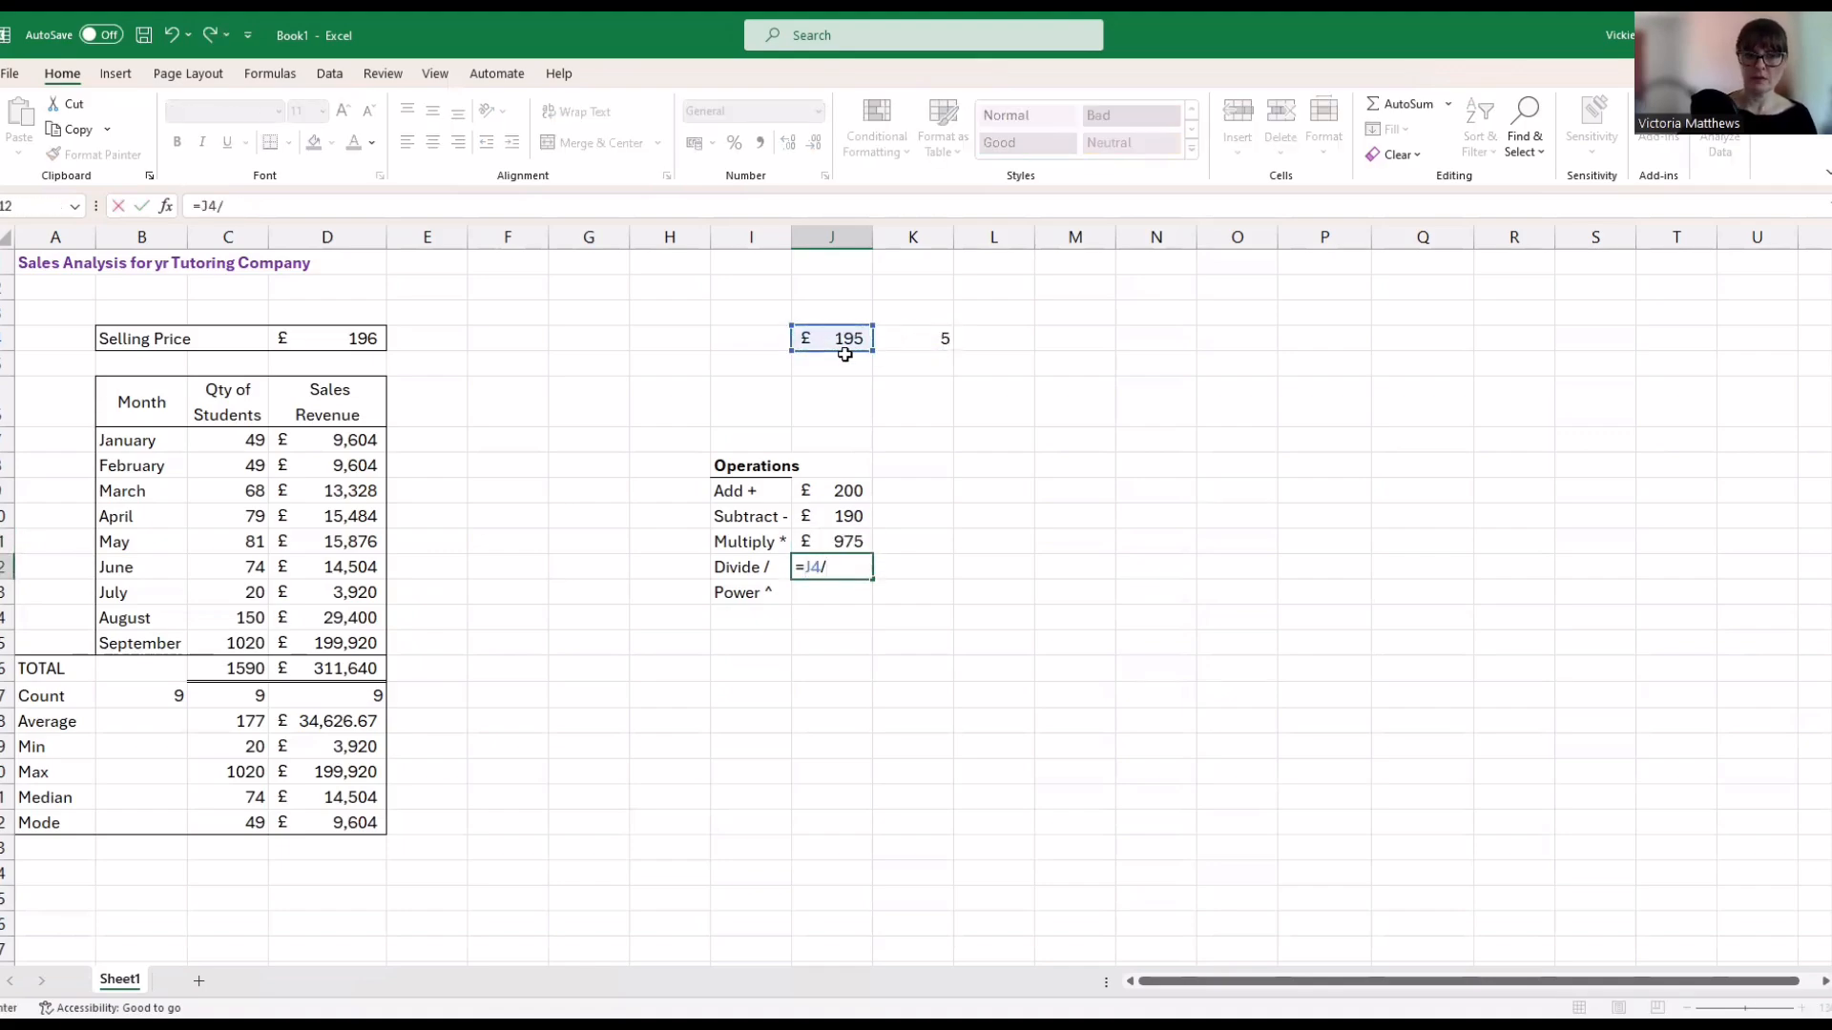
{"action": "left_click", "coordinate": [922, 340]}
{"action": "key", "text": "Return"}
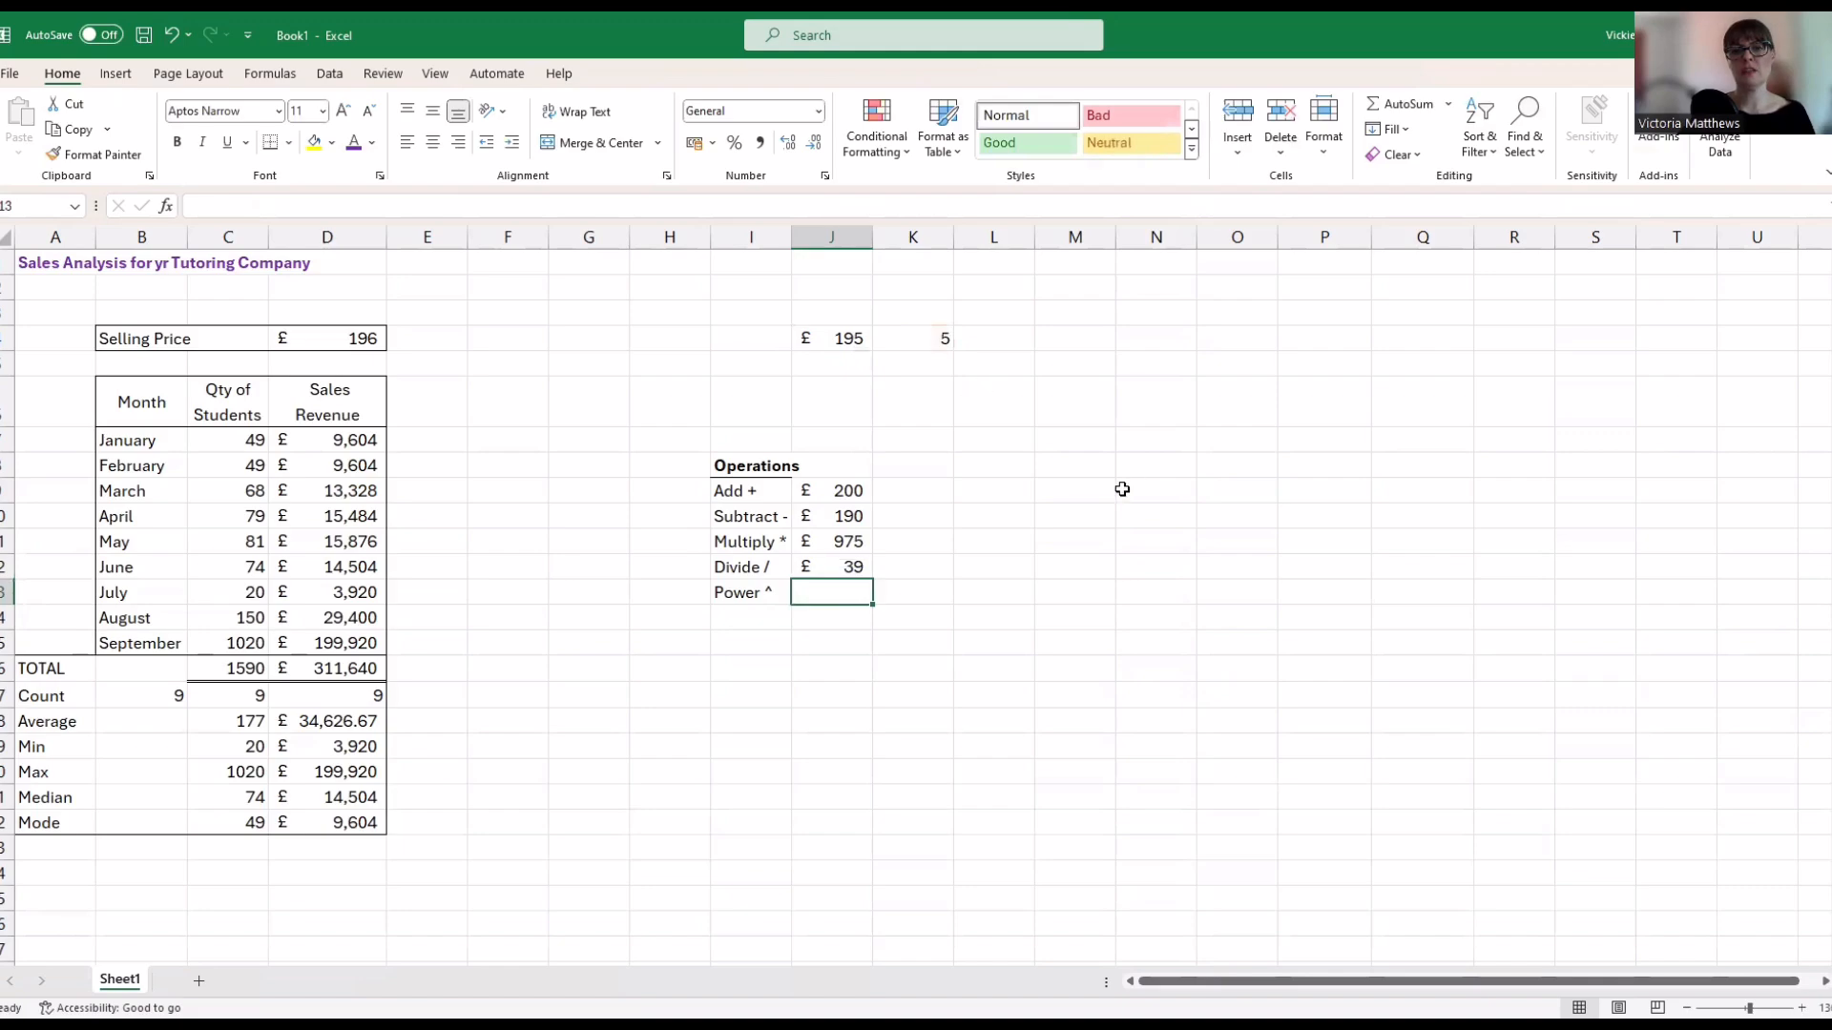
Enter the power formula =J4^K4 in J13 beside Power
{"action": "type", "text": "="}
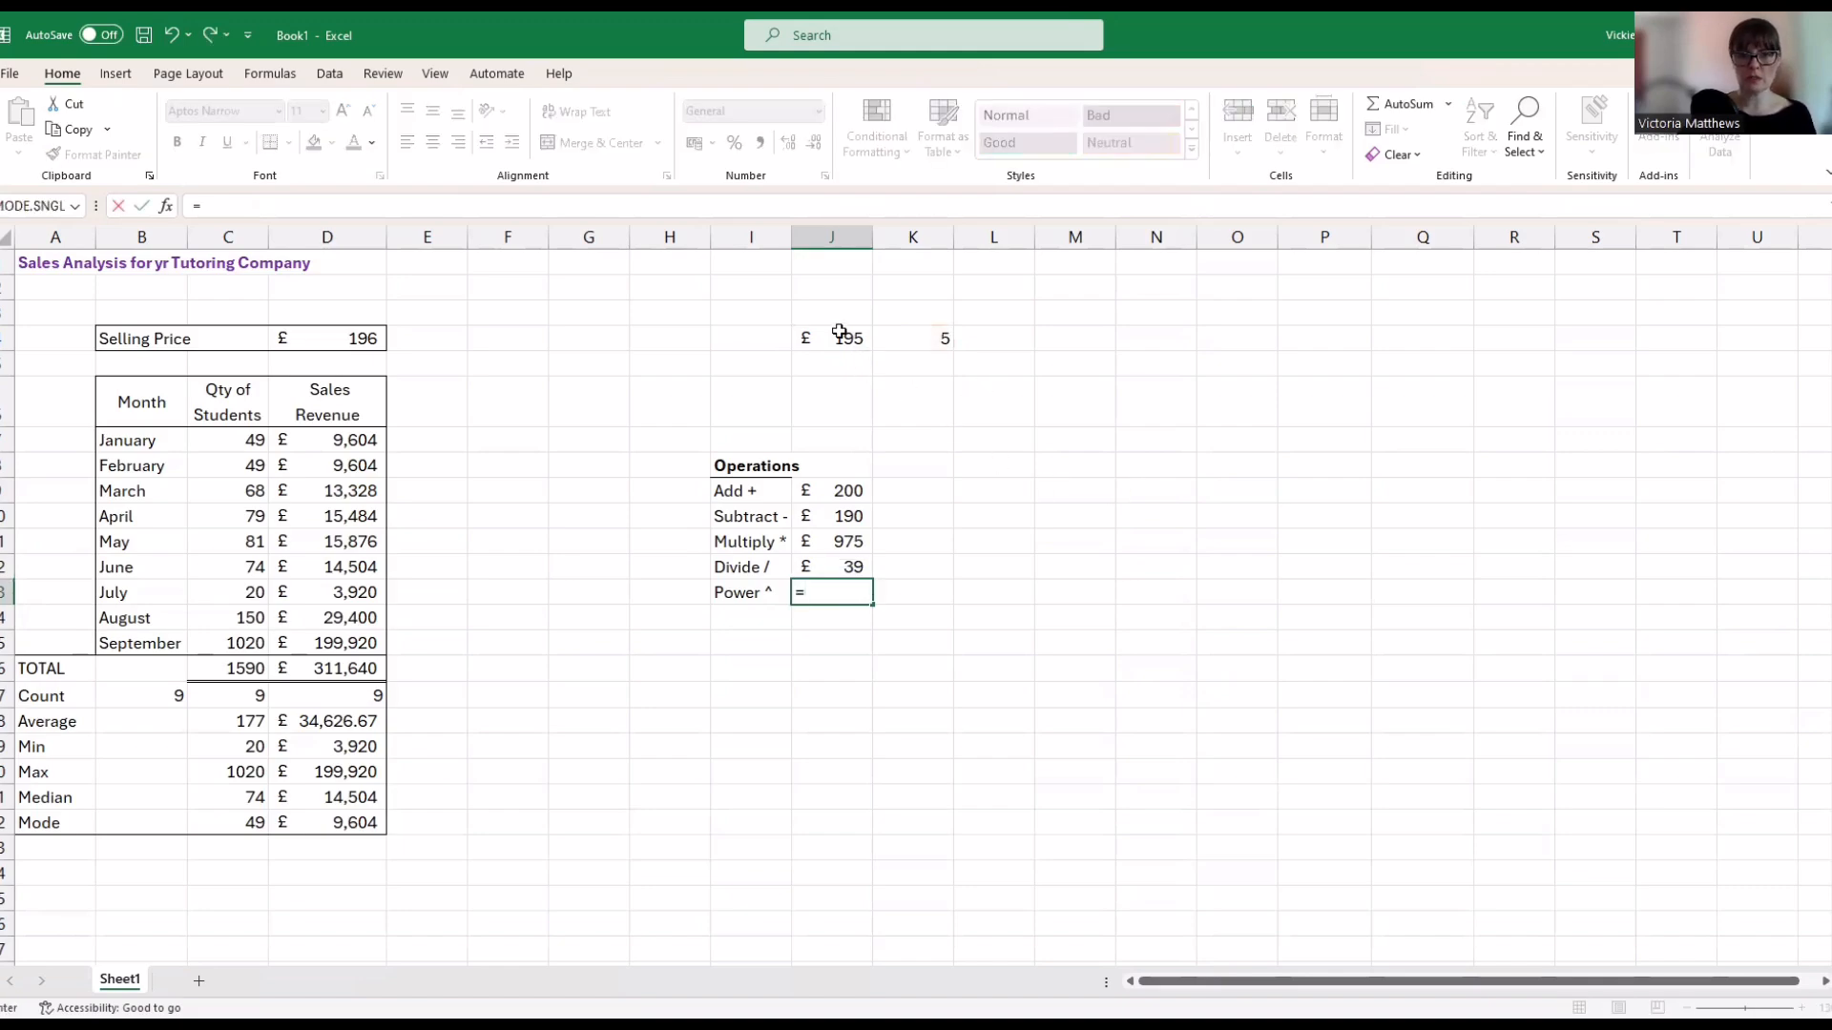
{"action": "left_click", "coordinate": [838, 341]}
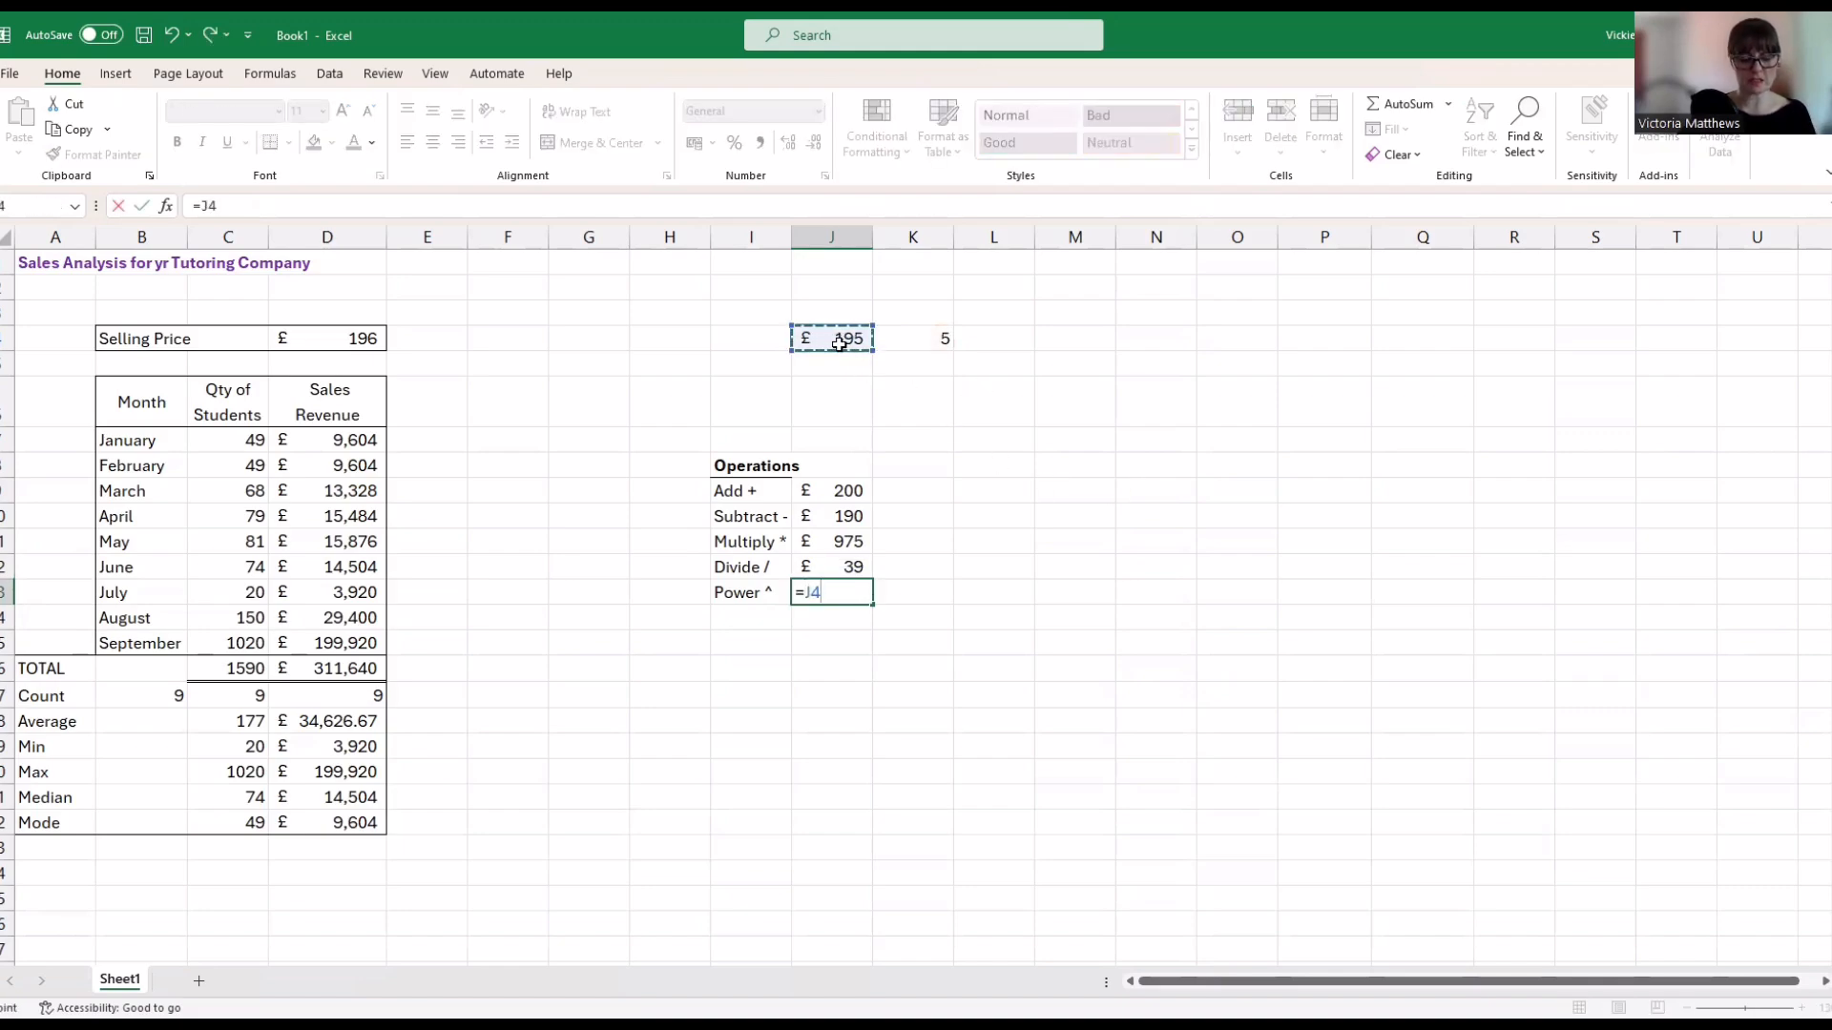
{"action": "type", "text": "^"}
{"action": "left_click", "coordinate": [940, 339]}
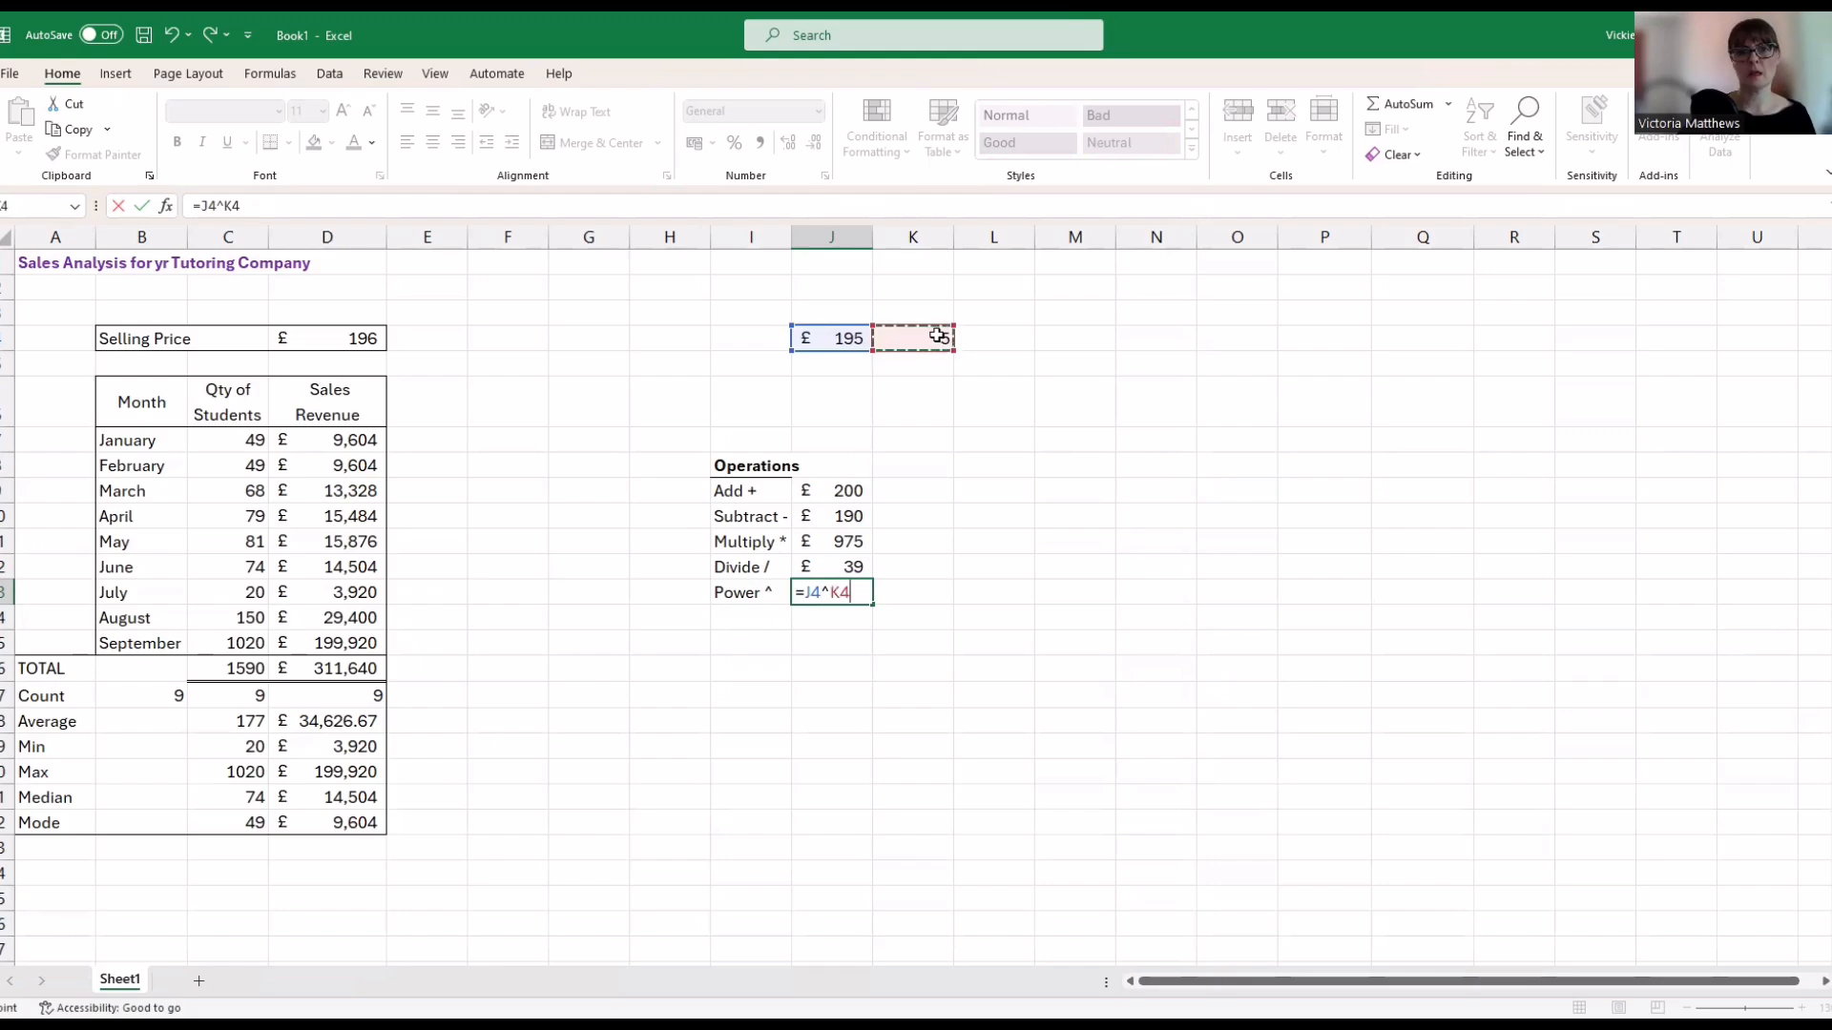
{"action": "key", "text": "Return"}
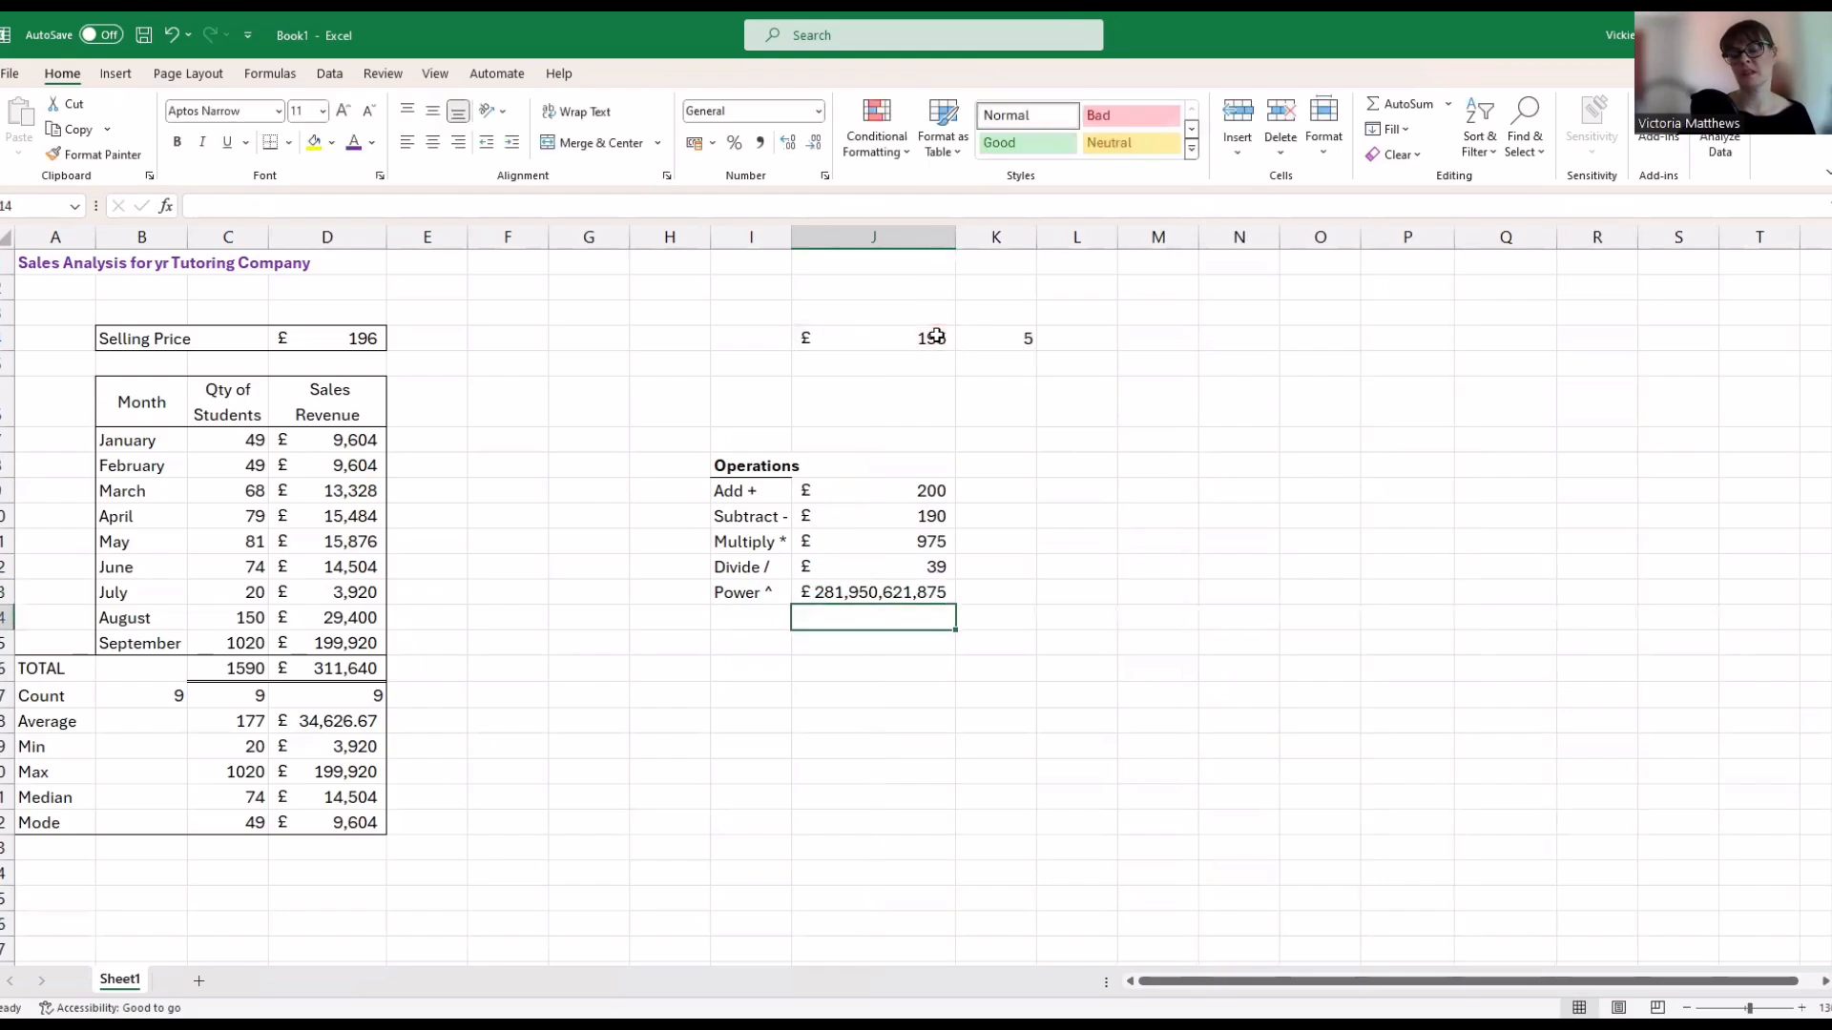
{"action": "key", "text": "Up"}
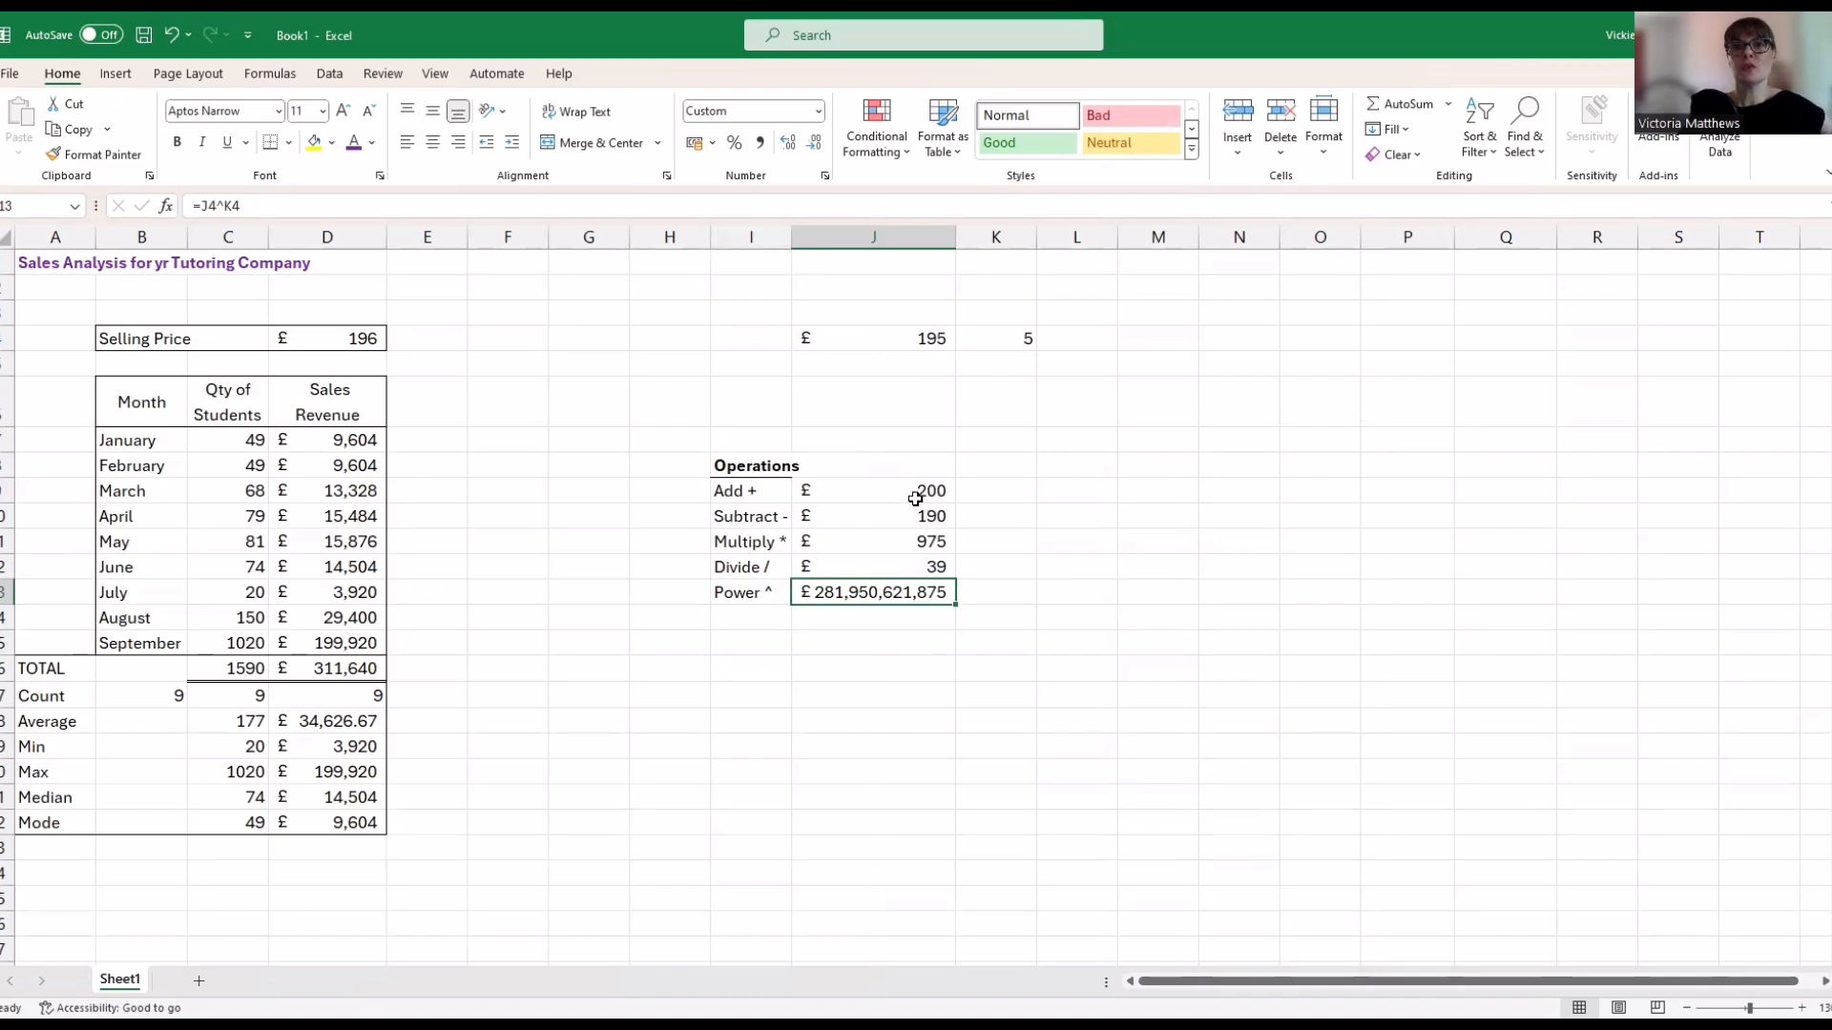
Review the operation formulas in J9 to J11, and set the first operand in J4 to 15
{"action": "left_click", "coordinate": [871, 491]}
{"action": "left_click", "coordinate": [873, 517]}
{"action": "left_click", "coordinate": [886, 542]}
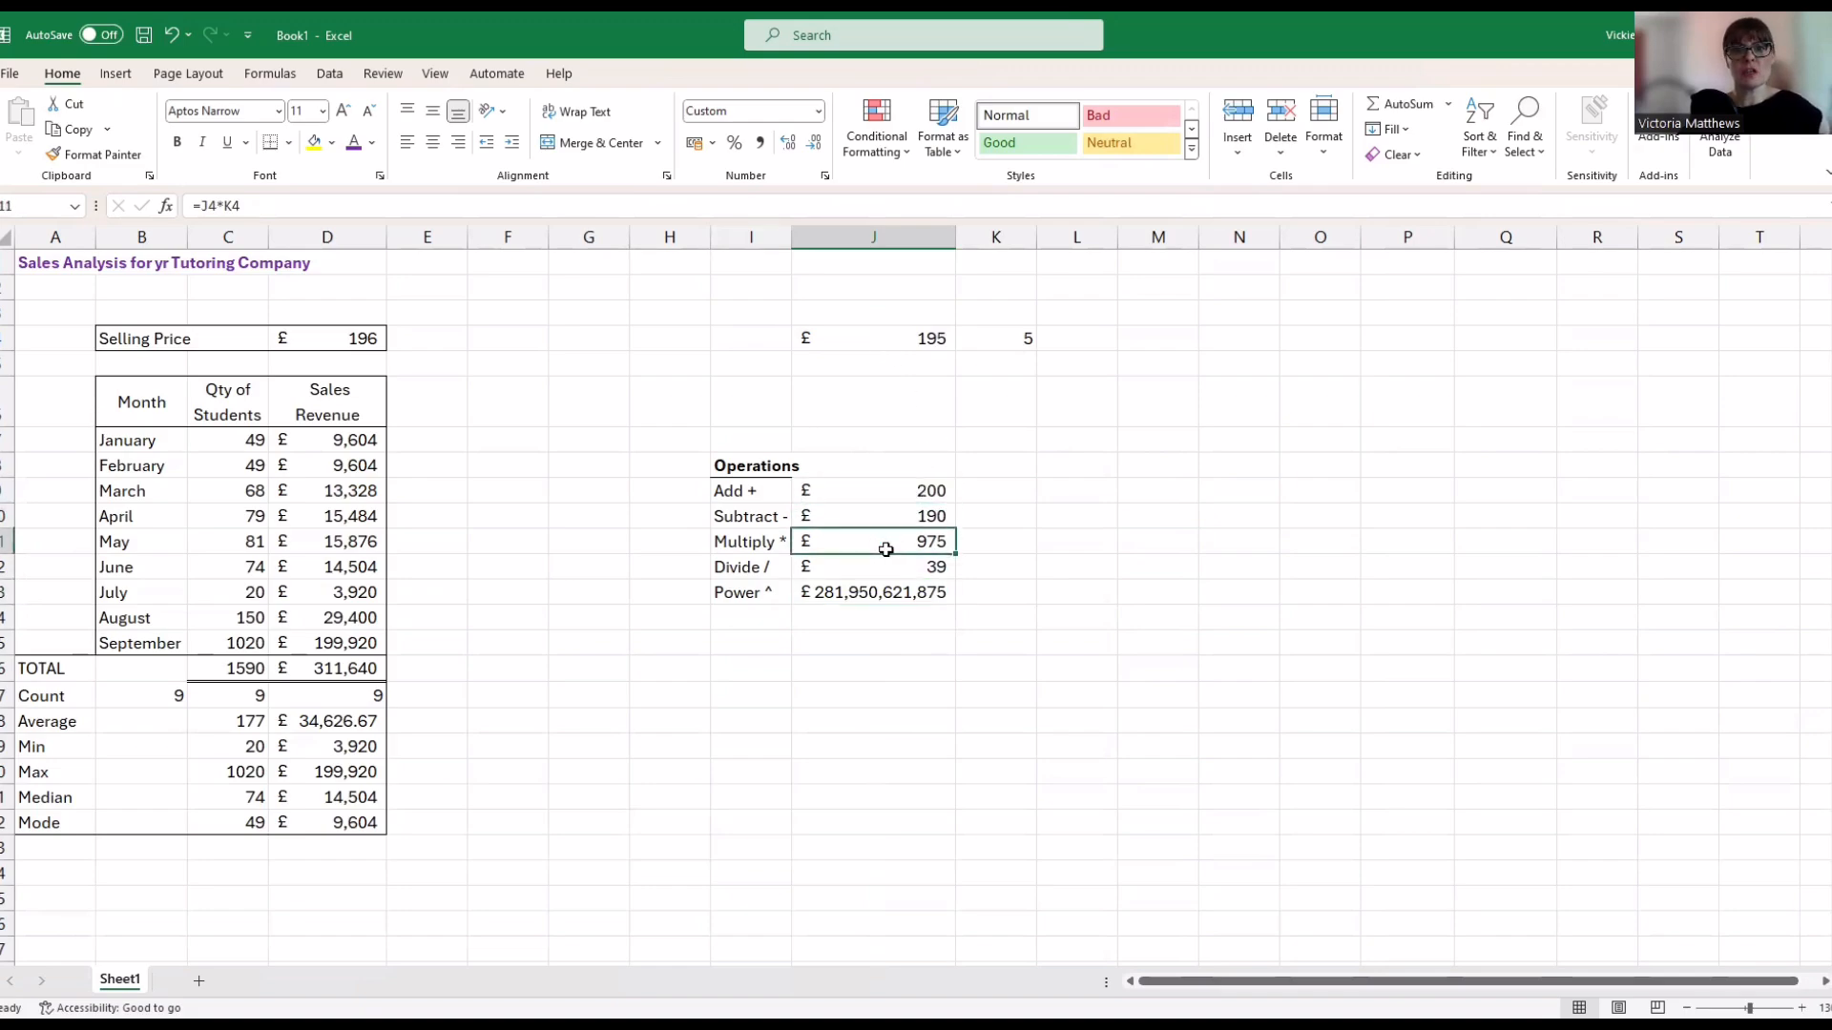
{"action": "left_click", "coordinate": [930, 341]}
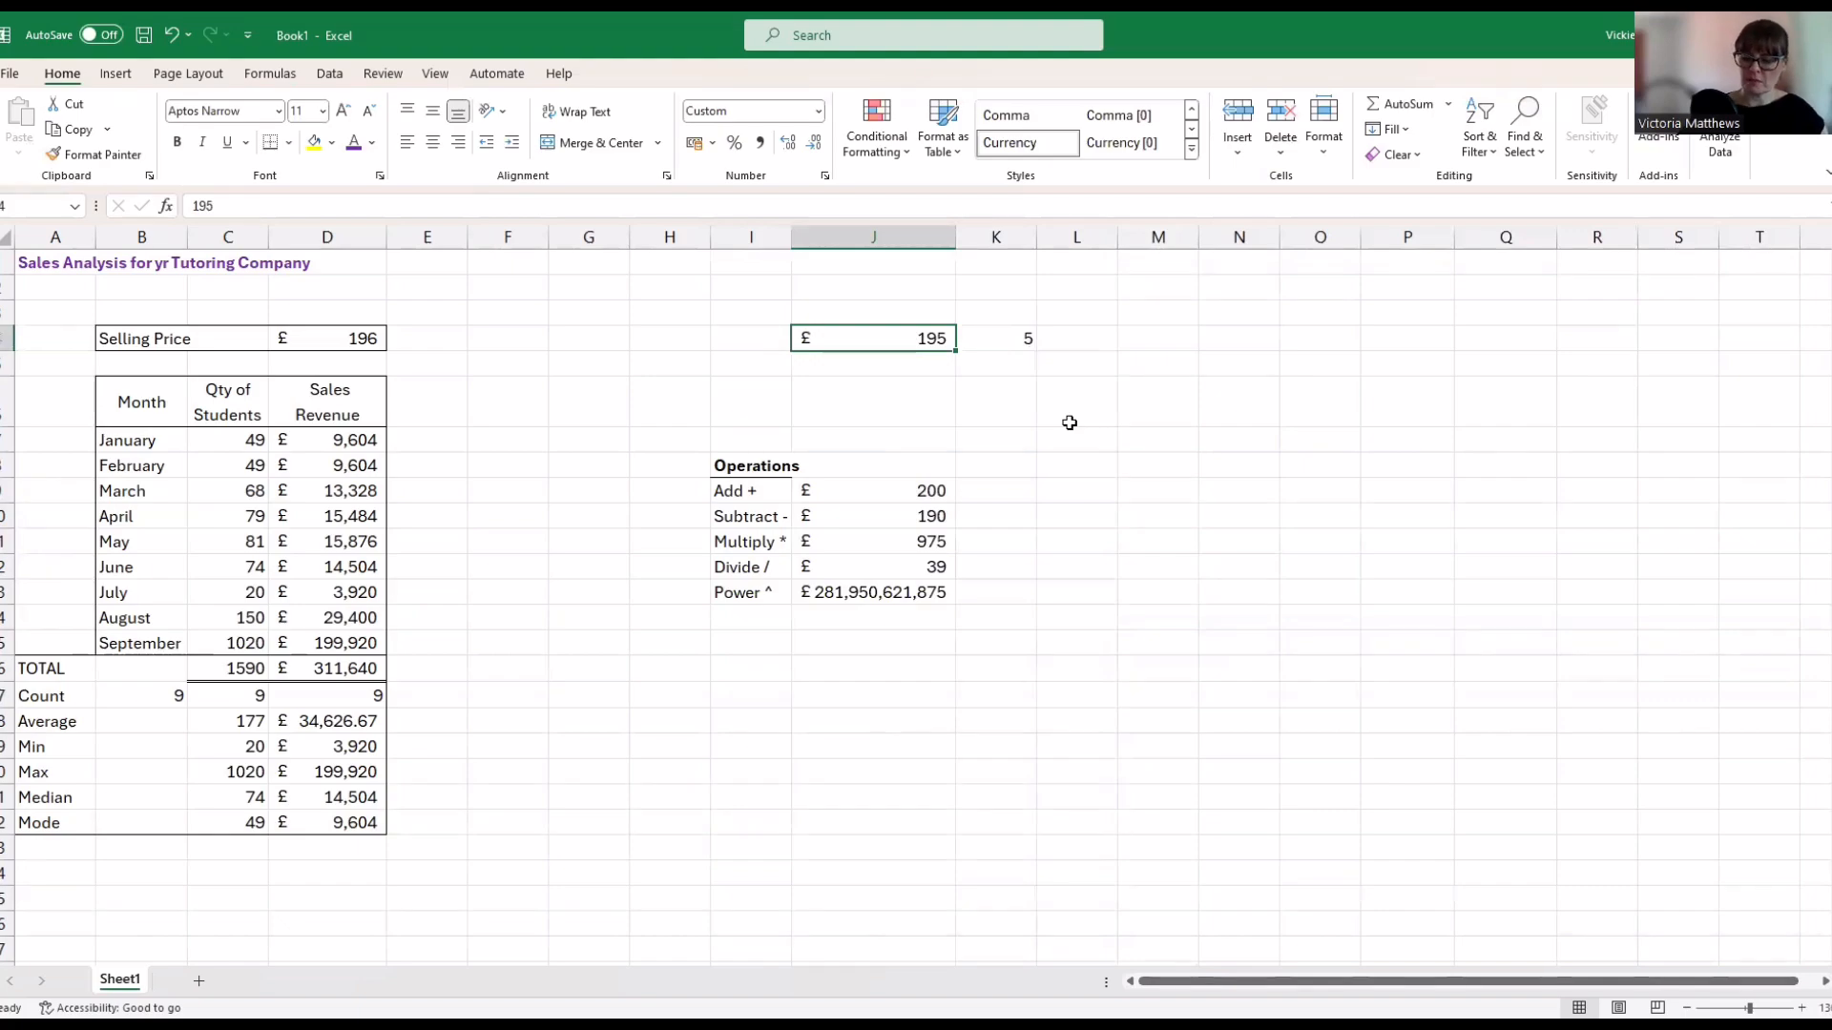
{"action": "type", "text": "15"}
{"action": "key", "text": "Return"}
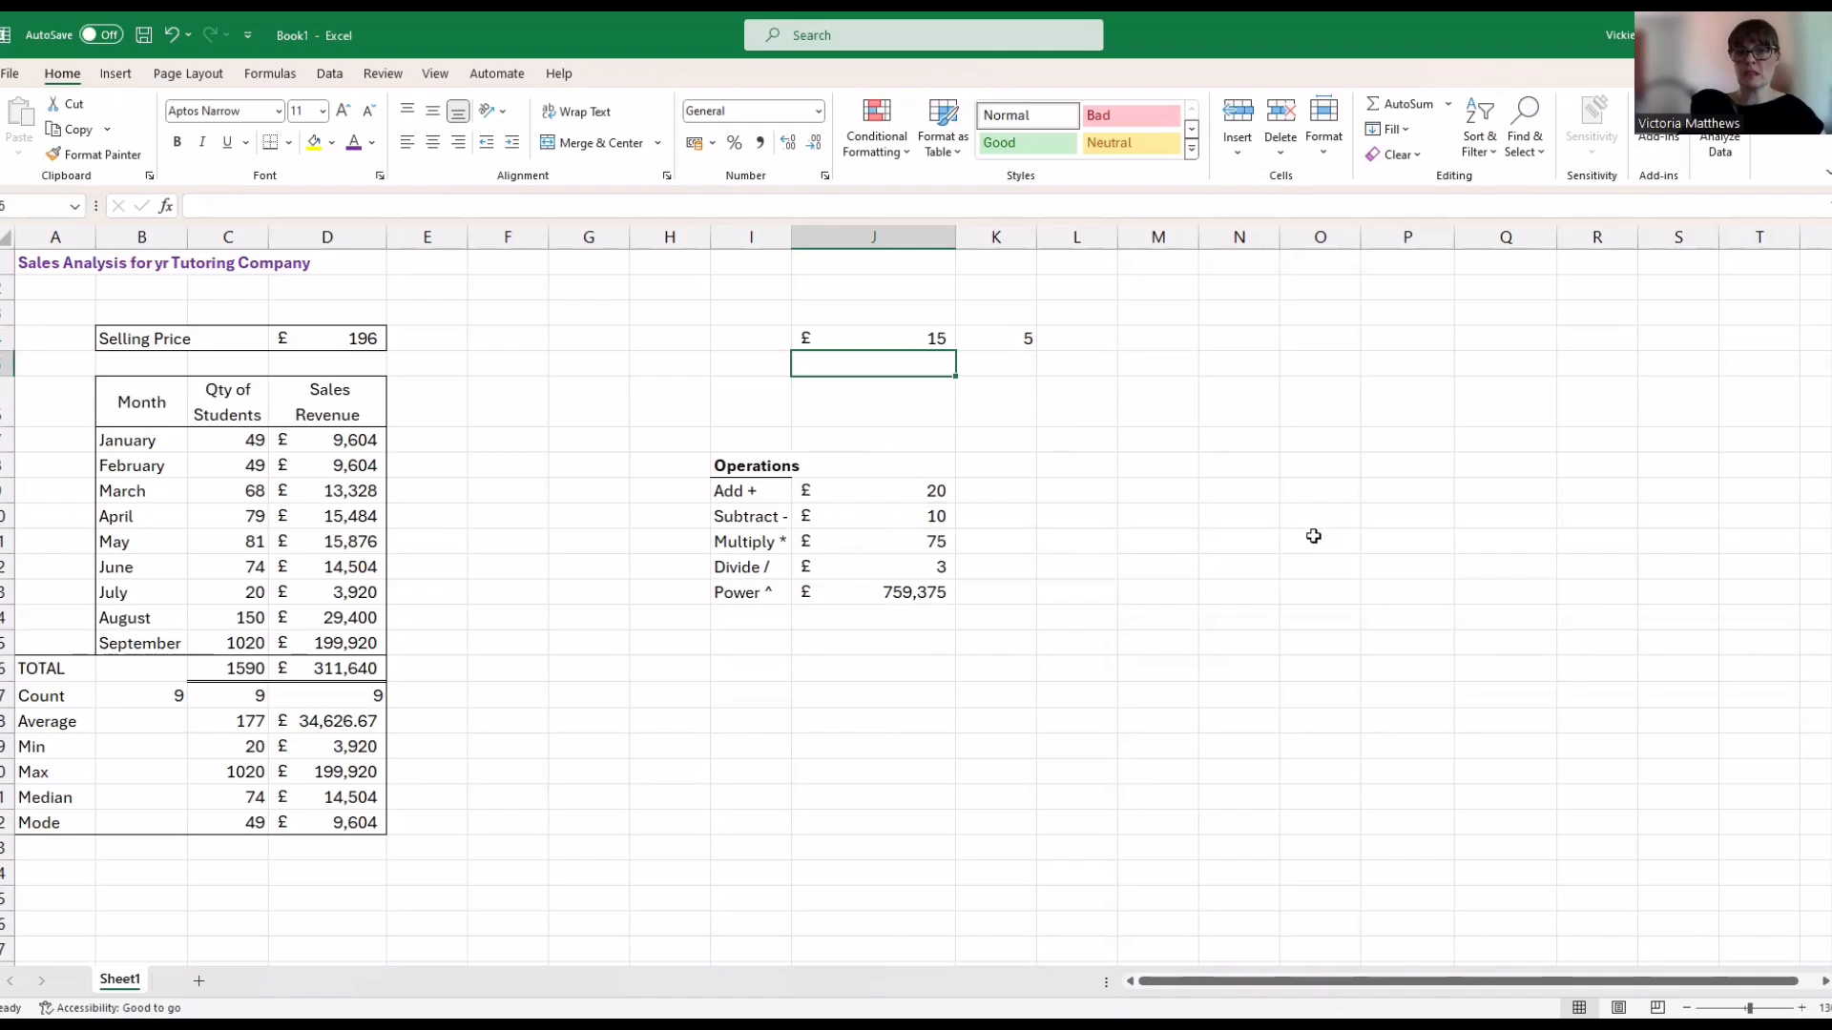
Set the two operands for the operation formulas to 5 in J4 and 2 in K4
{"action": "left_click", "coordinate": [880, 340]}
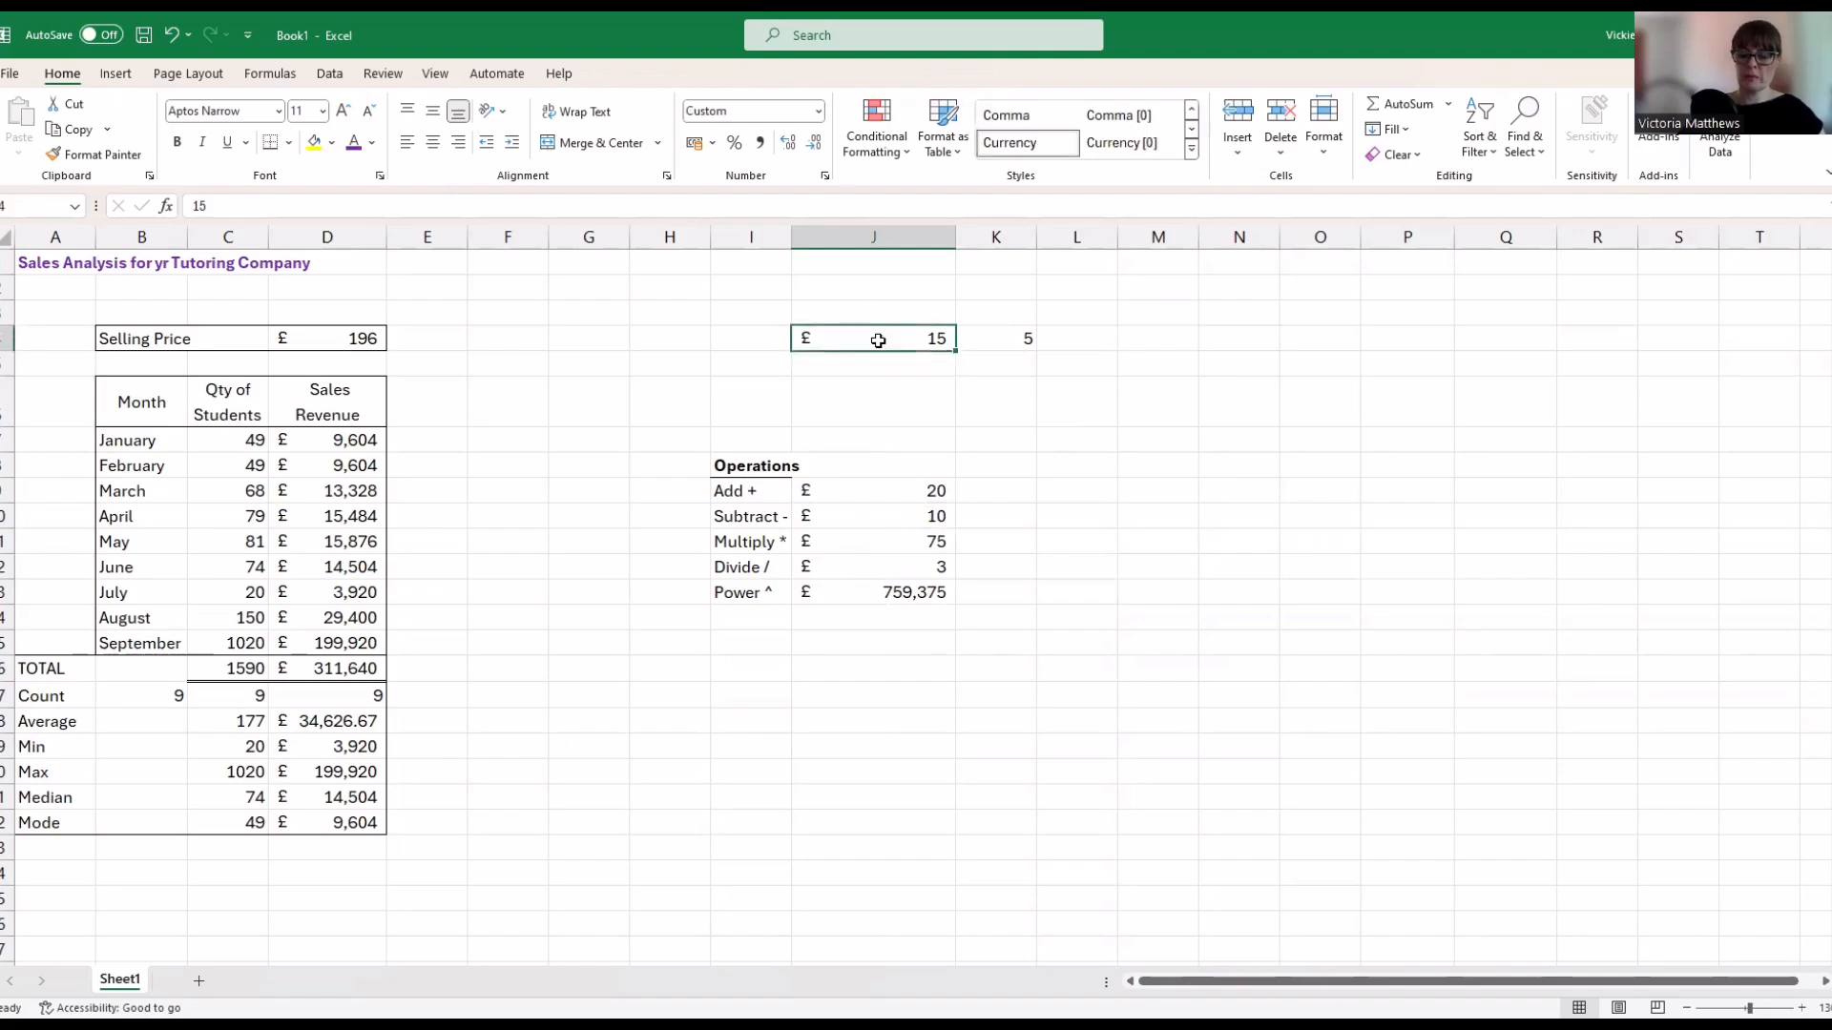
{"action": "type", "text": "5"}
{"action": "key", "text": "Return"}
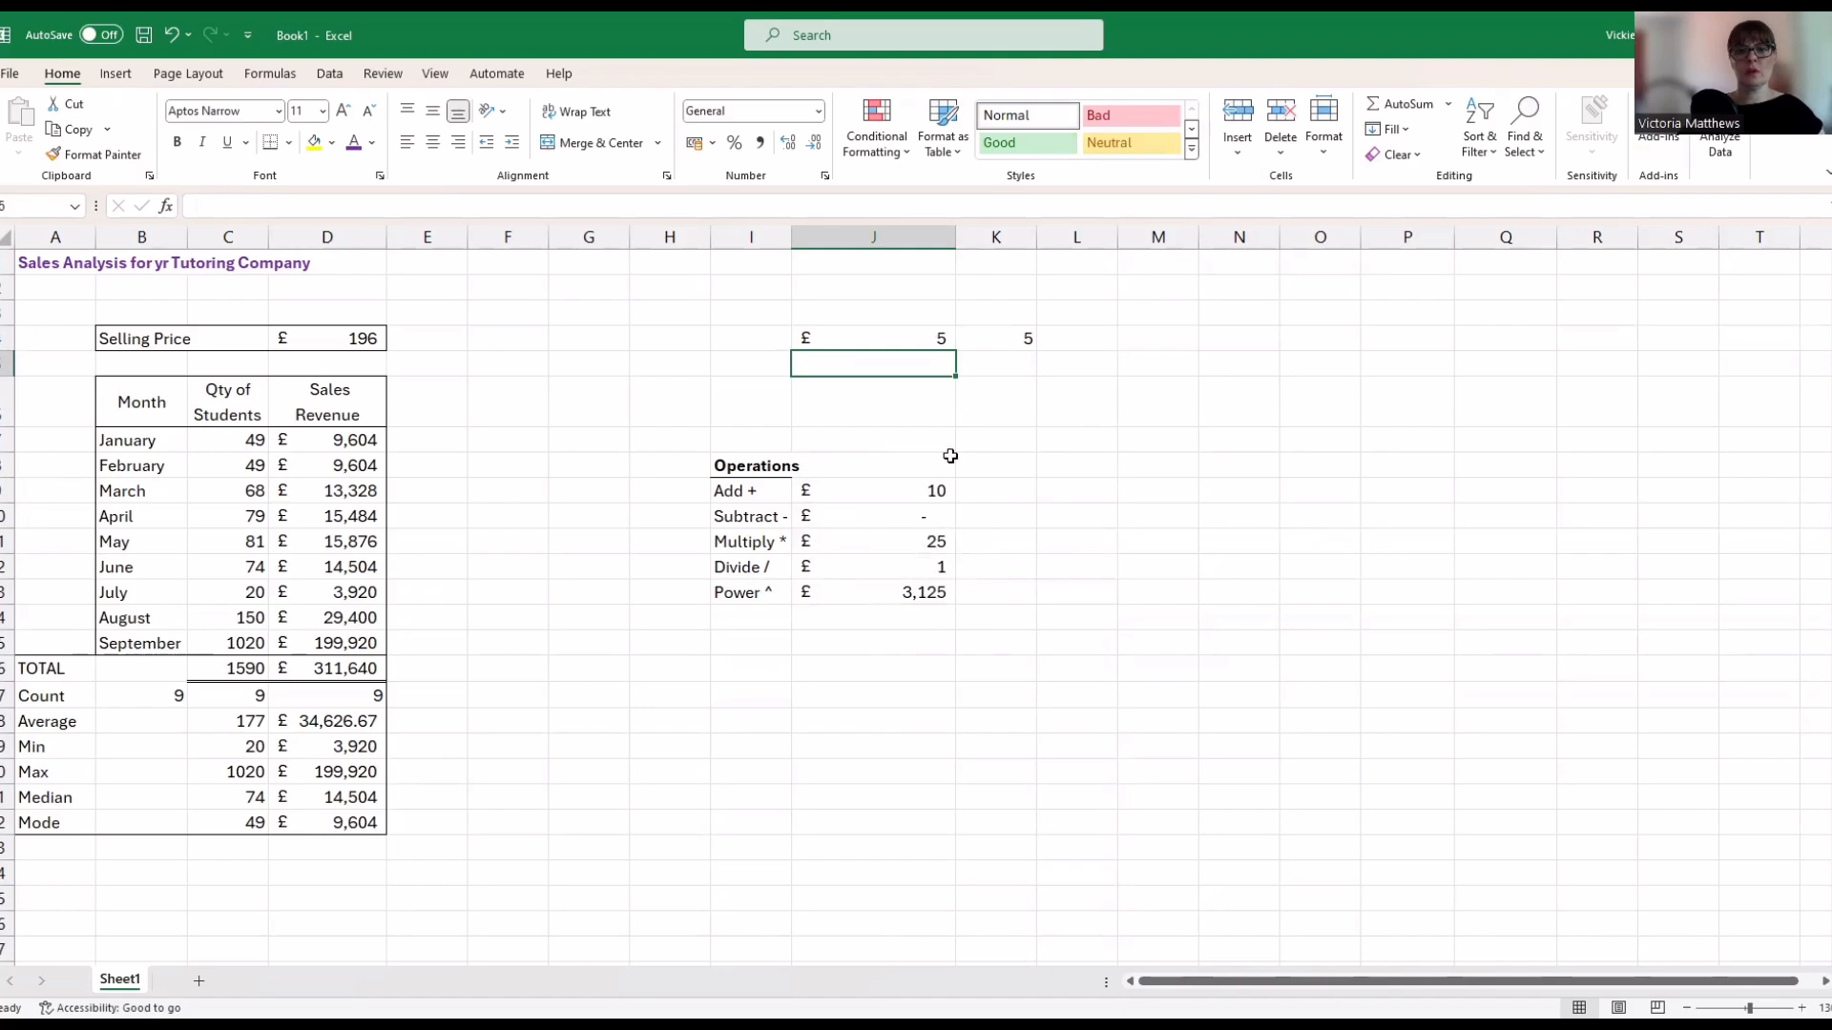
{"action": "left_click", "coordinate": [999, 338]}
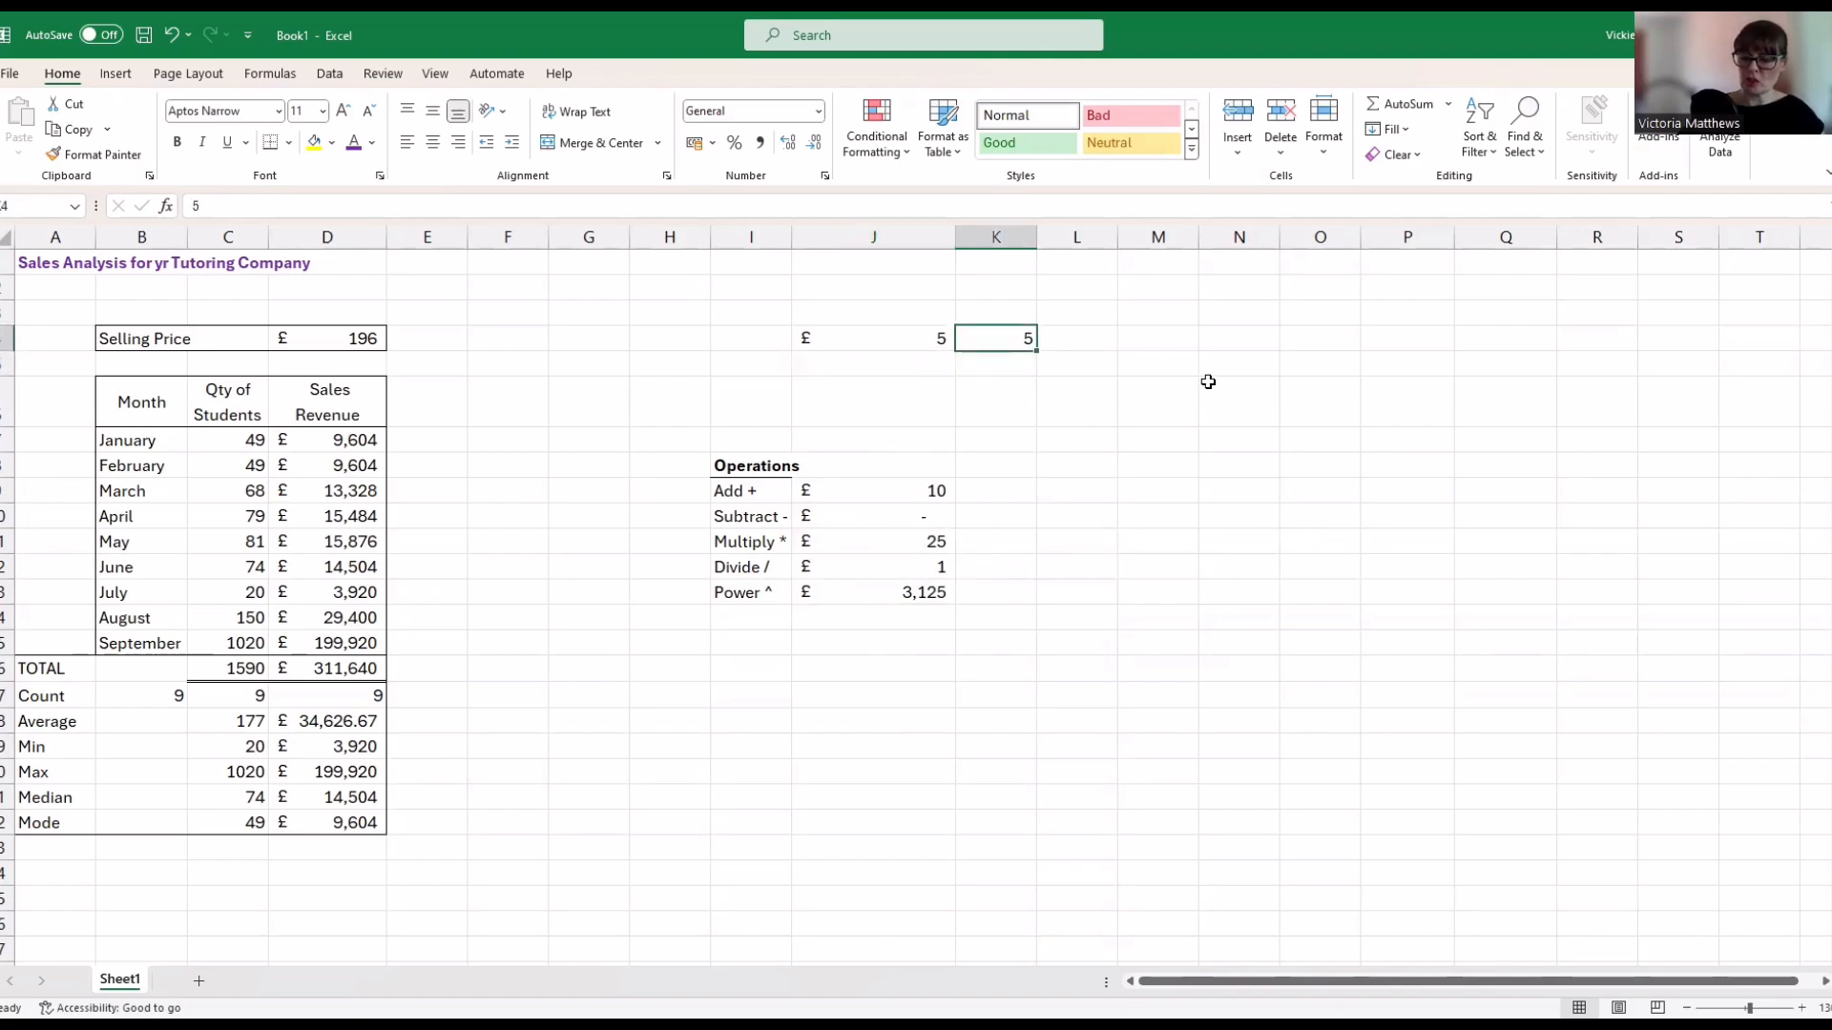
{"action": "type", "text": "2"}
{"action": "key", "text": "Return"}
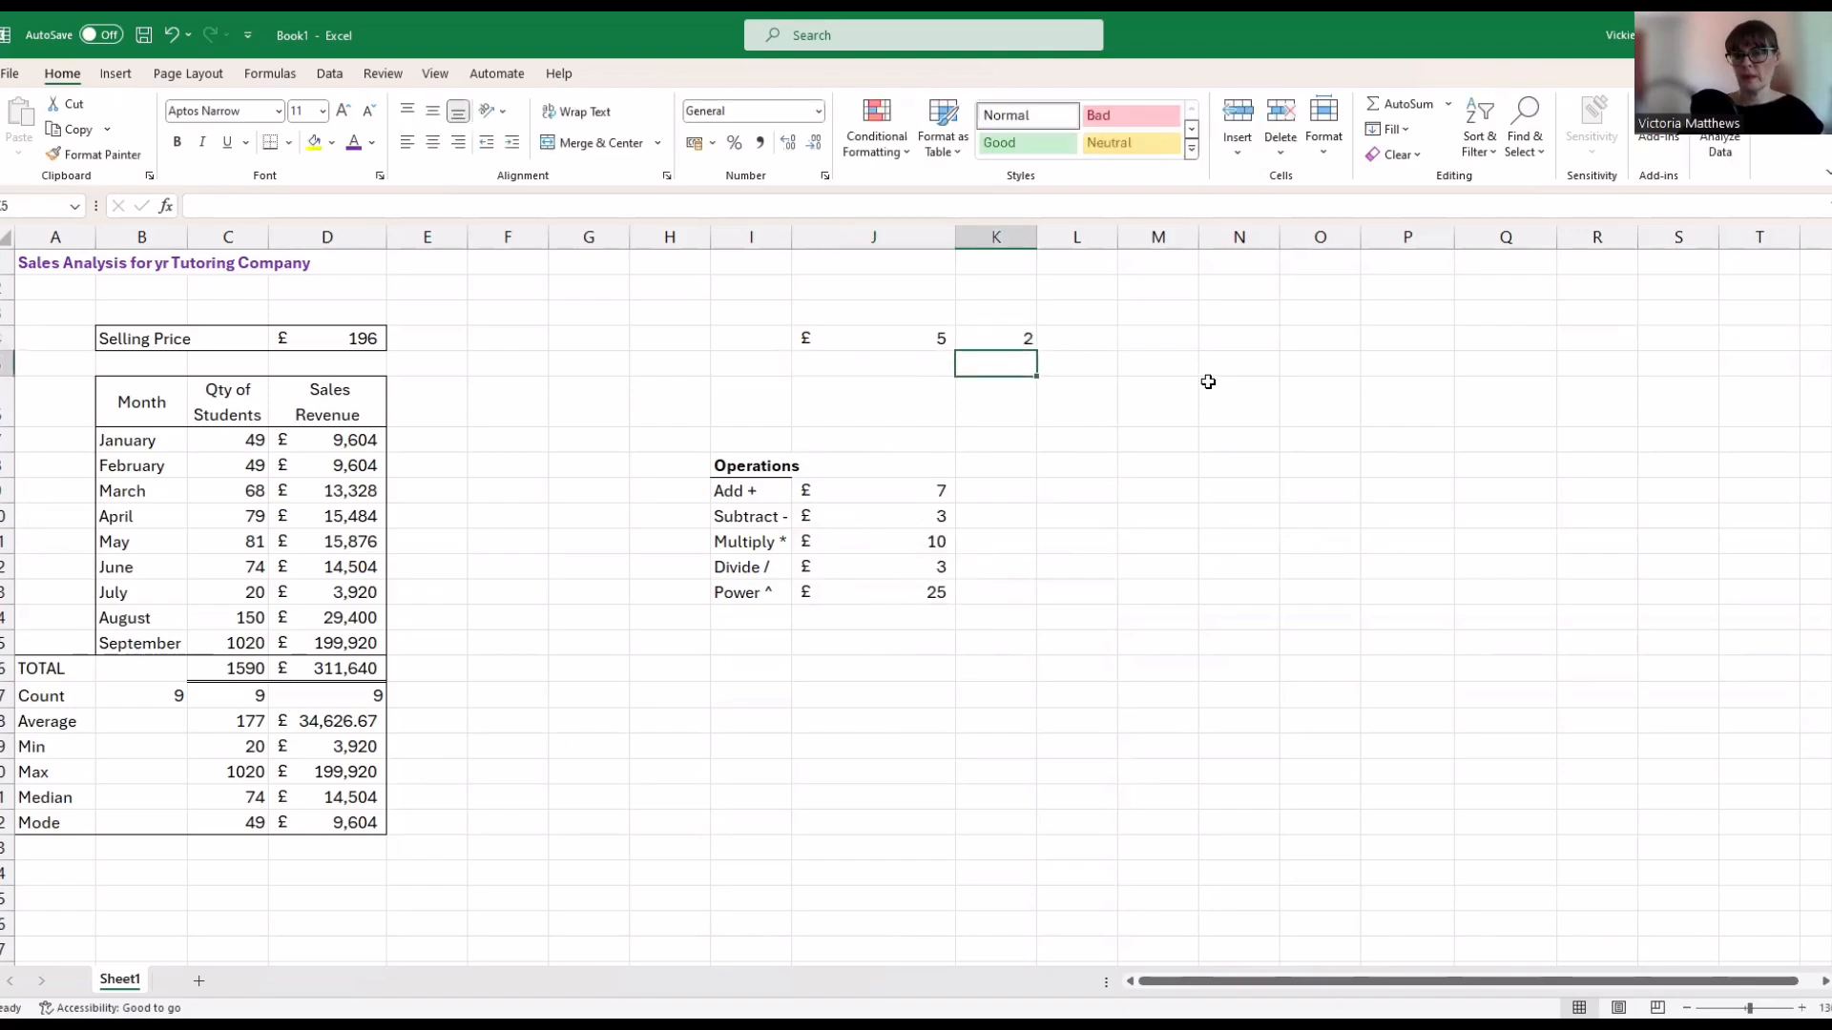